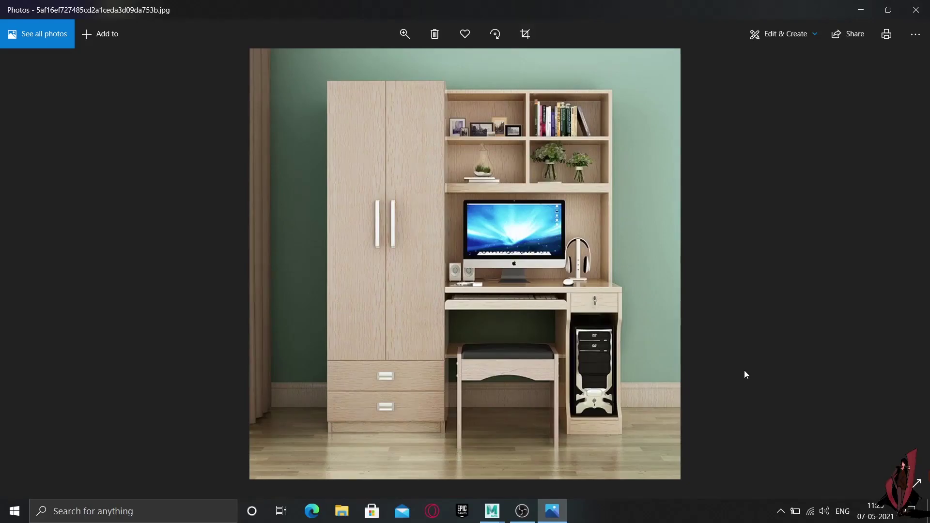
Compare the wardrobe reference photo with the empty Maya grid, then minimize Photos.
mouse_move(492, 510)
click(521, 462)
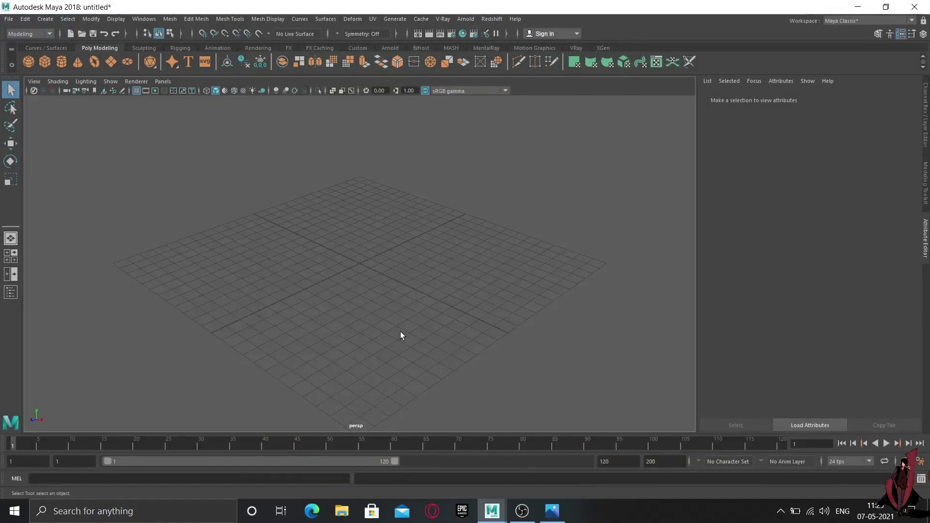
mouse_move(400, 331)
alt+mouse_down()
mouse_move(397, 270)
mouse_move(386, 318)
mouse_move(341, 324)
mouse_move(372, 345)
mouse_move(357, 347)
mouse_move(421, 326)
alt+mouse_up()
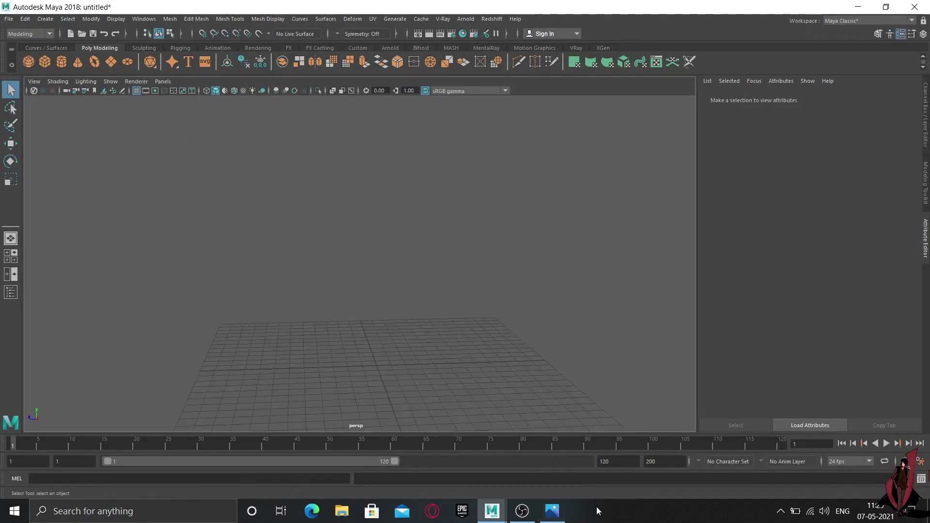
click(552, 510)
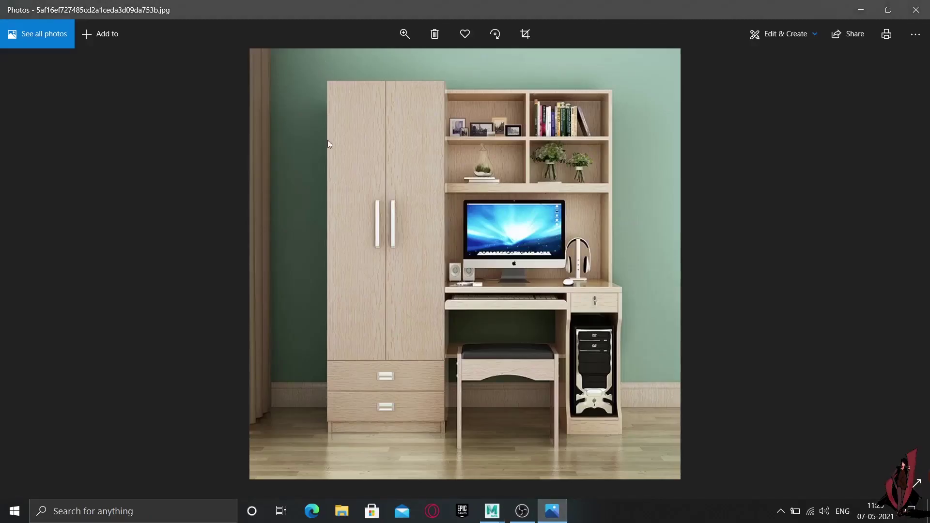
click(857, 10)
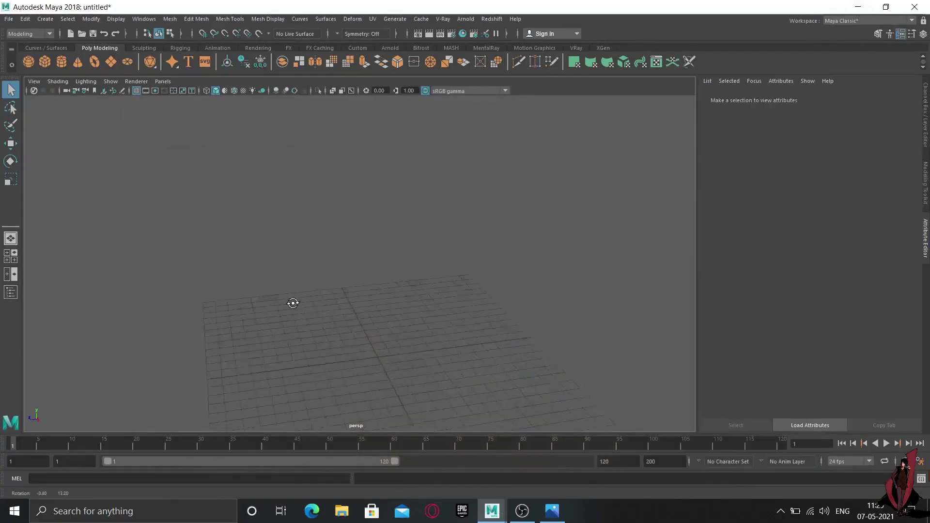
Create a poly cube and scale it up into a tall, deep box.
alt+drag(347, 336, 363, 334)
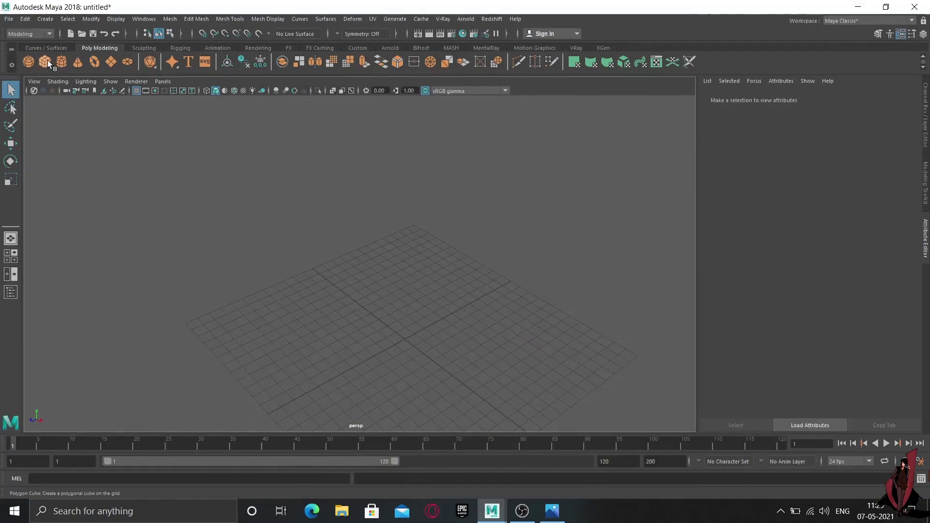
alt+drag(446, 333, 435, 322)
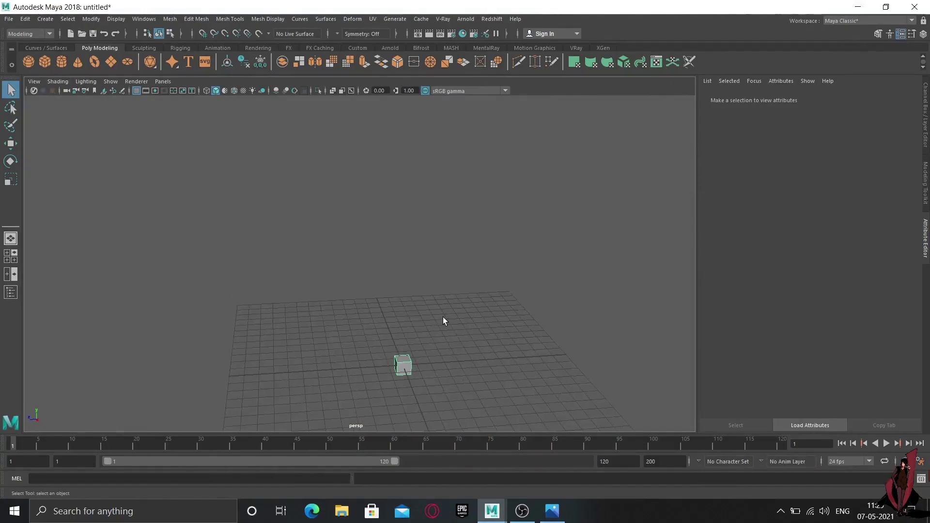
mouse_move(380, 332)
alt+mouse_down()
mouse_move(396, 329)
mouse_move(369, 303)
alt+mouse_up()
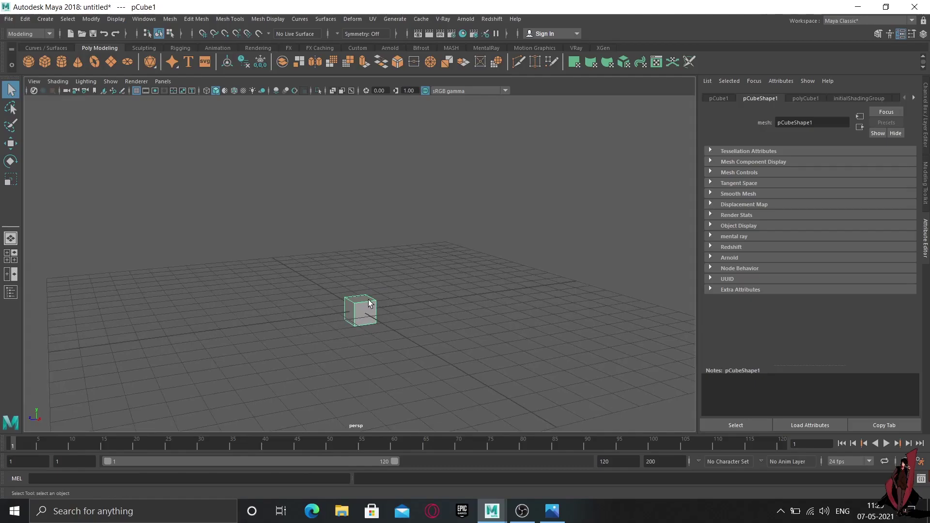
key(r)
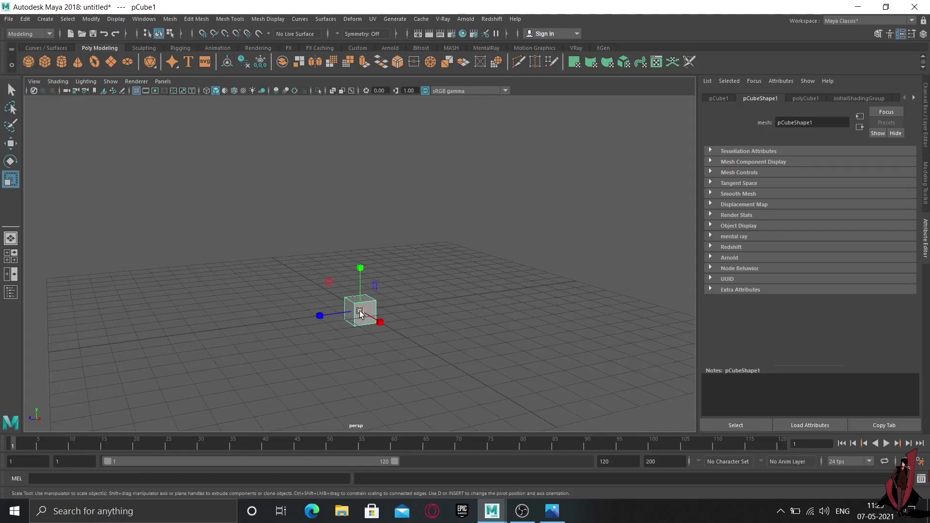
drag(360, 312, 404, 308)
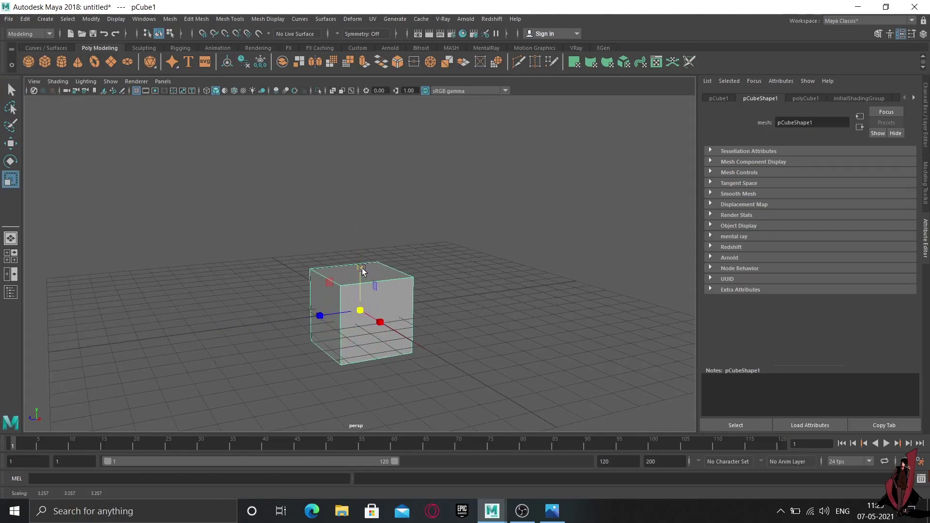
drag(362, 270, 362, 160)
scroll(523, 303, down, 3)
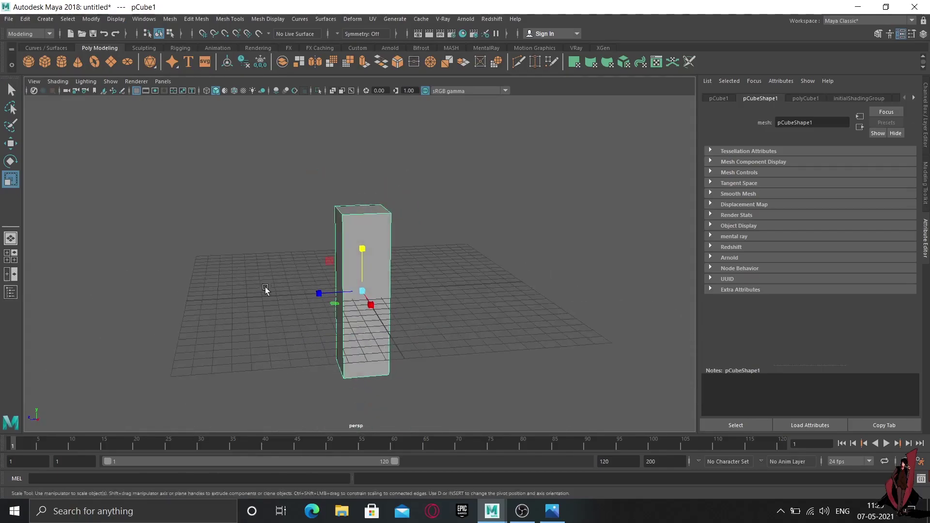
drag(318, 293, 297, 293)
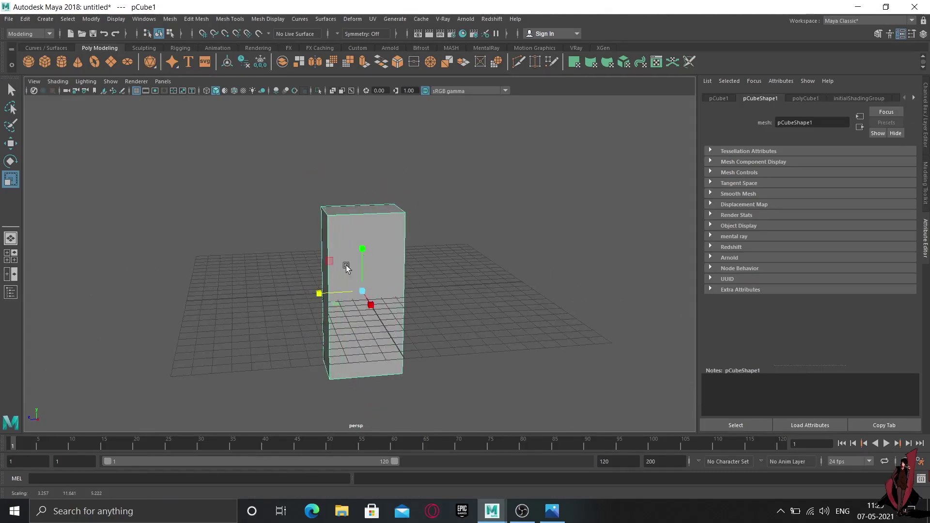
drag(361, 251, 359, 157)
Shorten the box slightly and set it resting on the grid.
key(w)
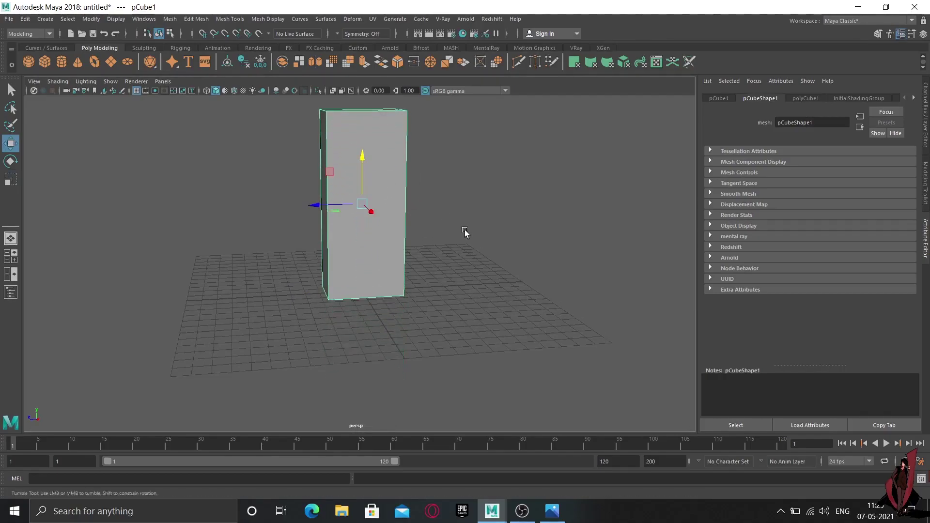
mouse_move(465, 232)
alt+mouse_down()
mouse_move(430, 232)
mouse_move(348, 287)
mouse_move(359, 286)
alt+mouse_up()
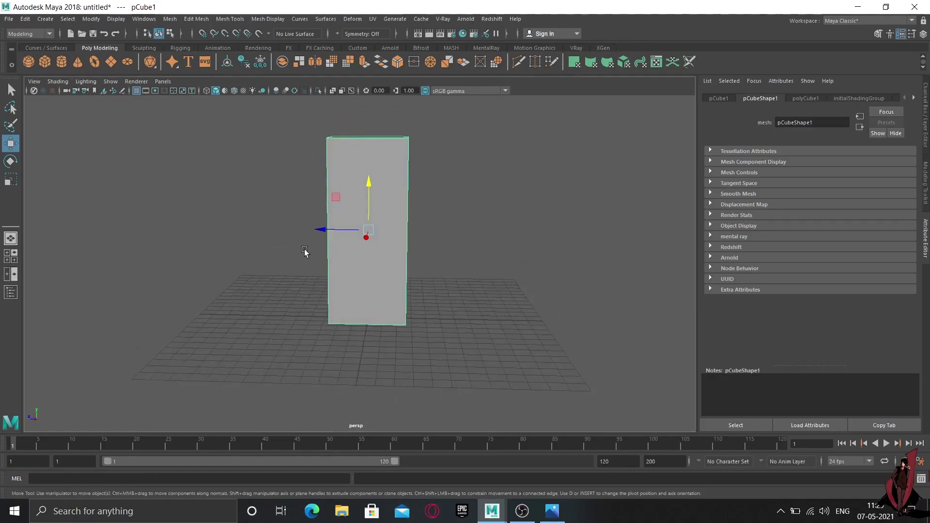
key(r)
drag(368, 184, 370, 193)
key(w)
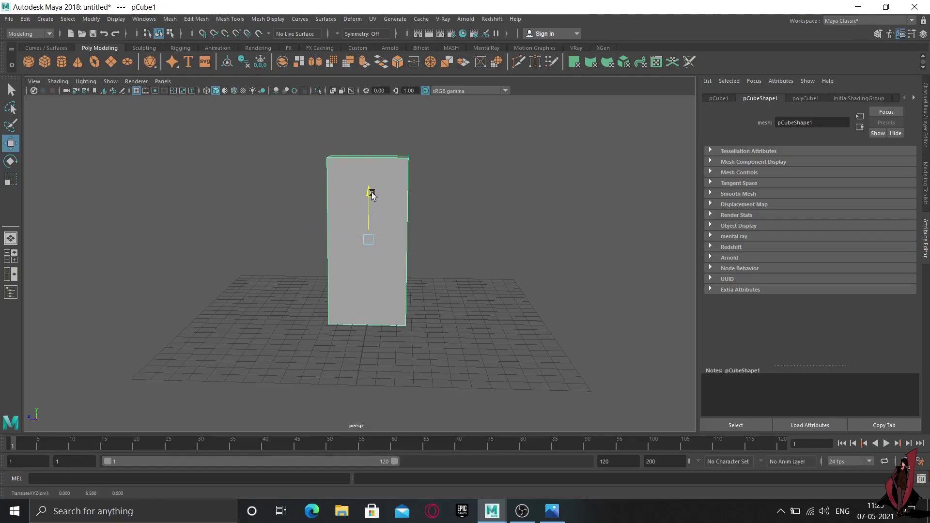
mouse_move(366, 285)
alt+mouse_down()
mouse_move(391, 283)
mouse_move(380, 276)
alt+mouse_up()
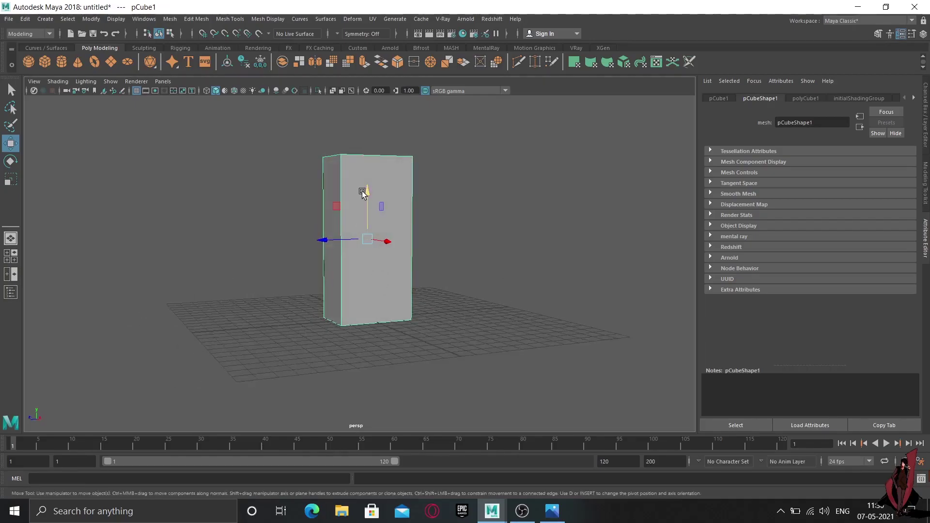
drag(364, 191, 364, 191)
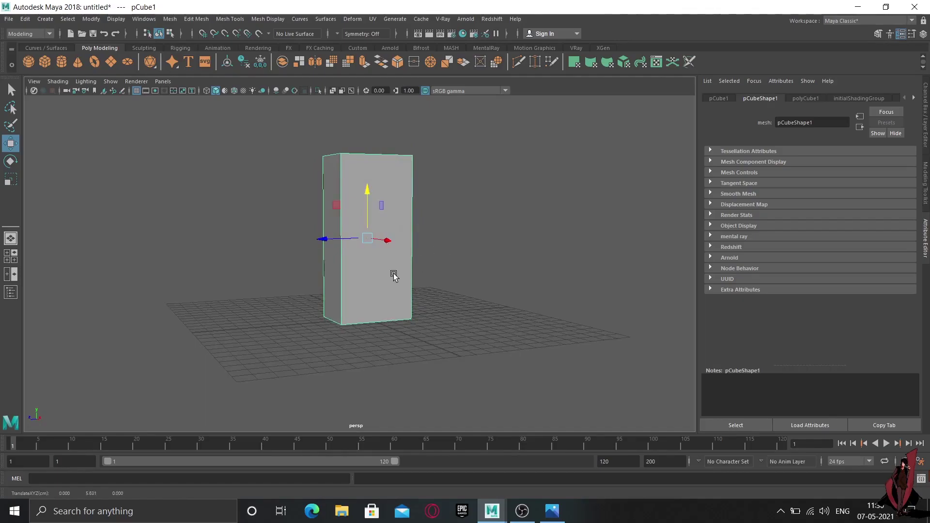
Bring the box into a close frontal view and switch to face selection.
alt+drag(393, 273, 372, 284)
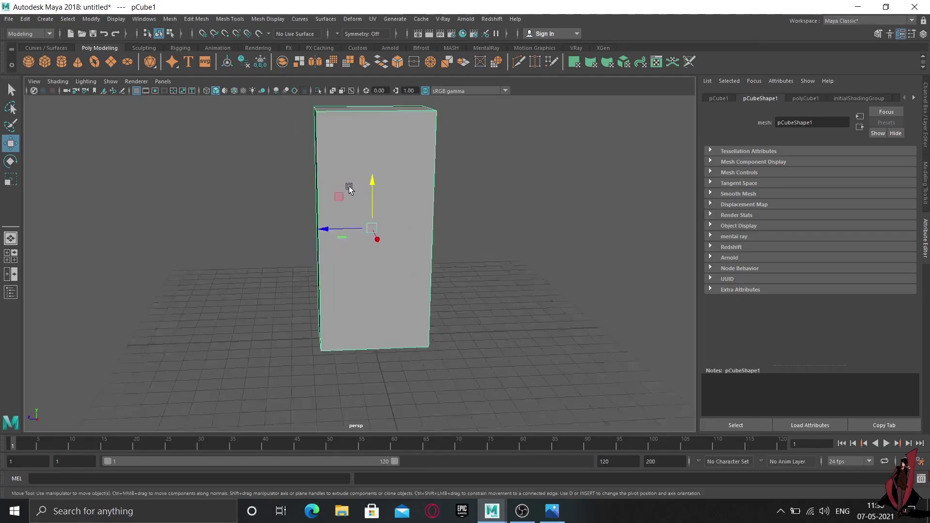
alt+right_drag(350, 175, 353, 216)
mouse_move(353, 216)
alt+mouse_down()
mouse_move(337, 259)
mouse_move(316, 259)
mouse_move(332, 260)
alt+mouse_up()
alt+right_drag(332, 260, 312, 291)
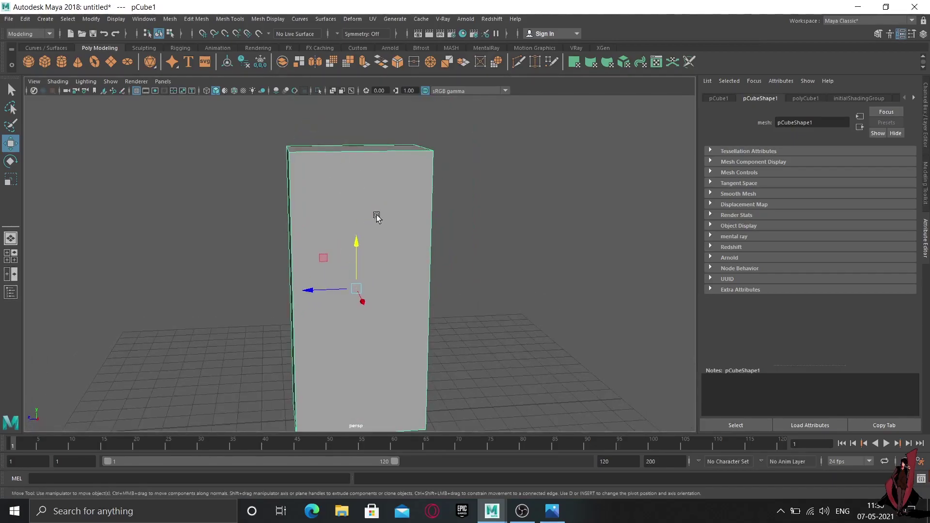
right_drag(398, 228, 395, 249)
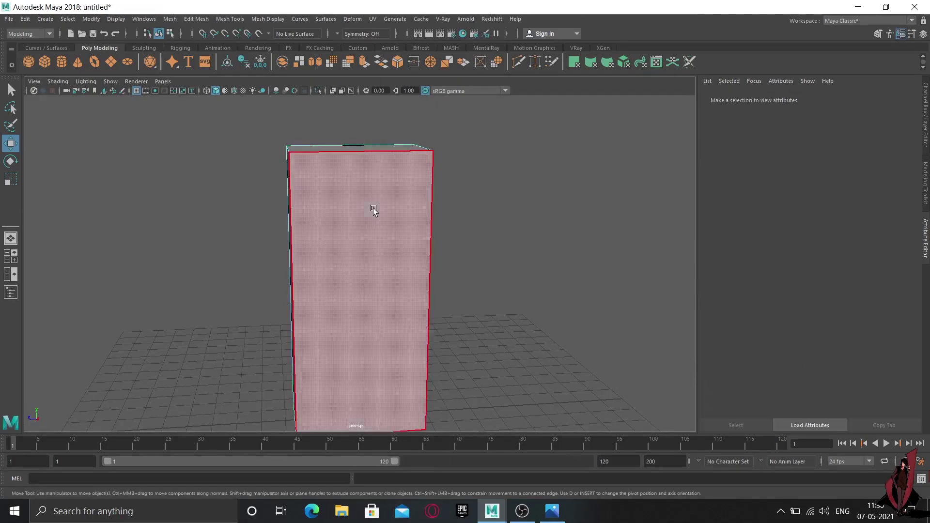
Delete the box's front face to open it up.
click(401, 285)
mouse_move(424, 287)
alt+mouse_down()
mouse_move(371, 272)
mouse_move(388, 294)
alt+mouse_up()
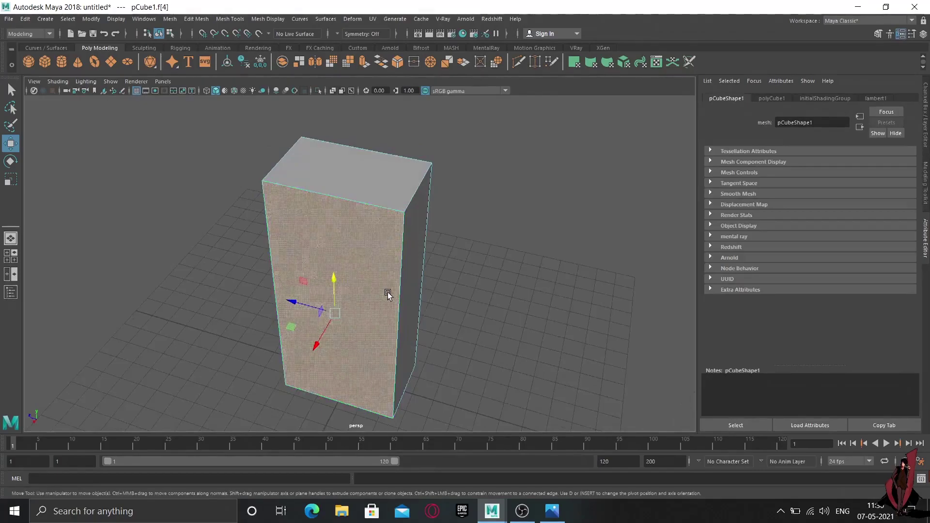
key(Delete)
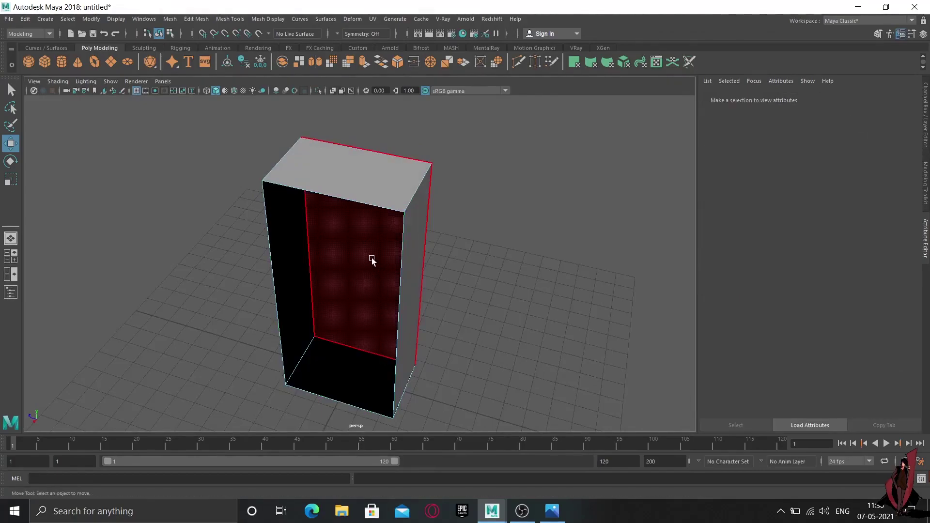
mouse_move(372, 259)
alt+mouse_down()
mouse_move(394, 230)
mouse_move(416, 238)
alt+mouse_up()
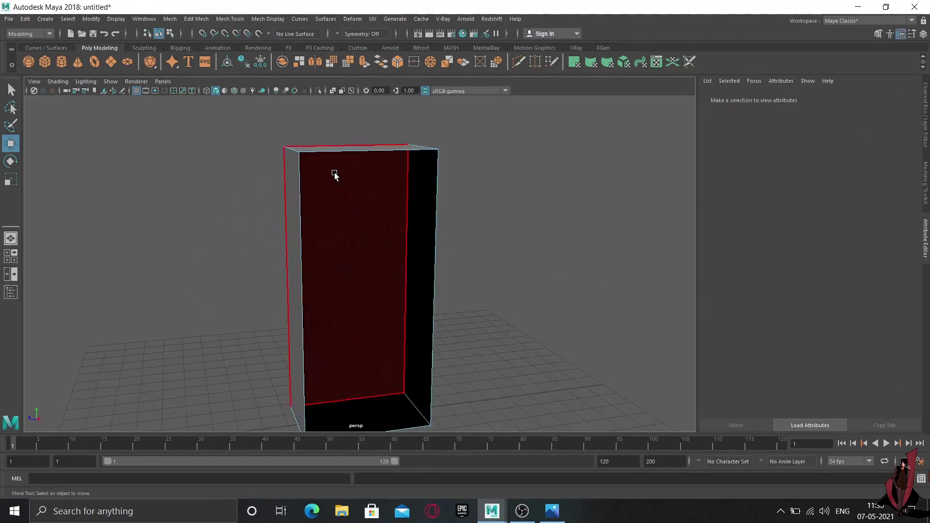
alt+drag(336, 173, 434, 218)
alt+right_drag(434, 219, 426, 284)
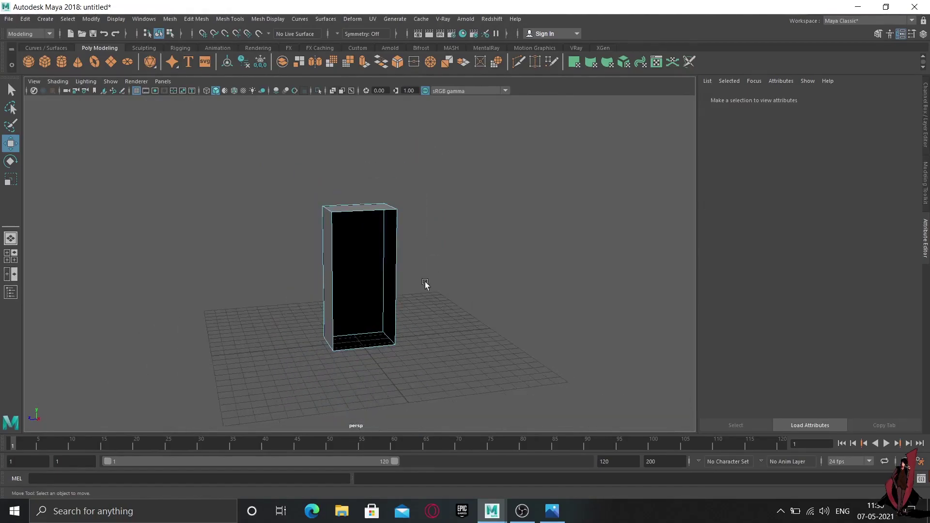
Select all remaining faces and extrude them inward to -0.259 for wall thickness.
right_click(329, 293)
click(393, 190)
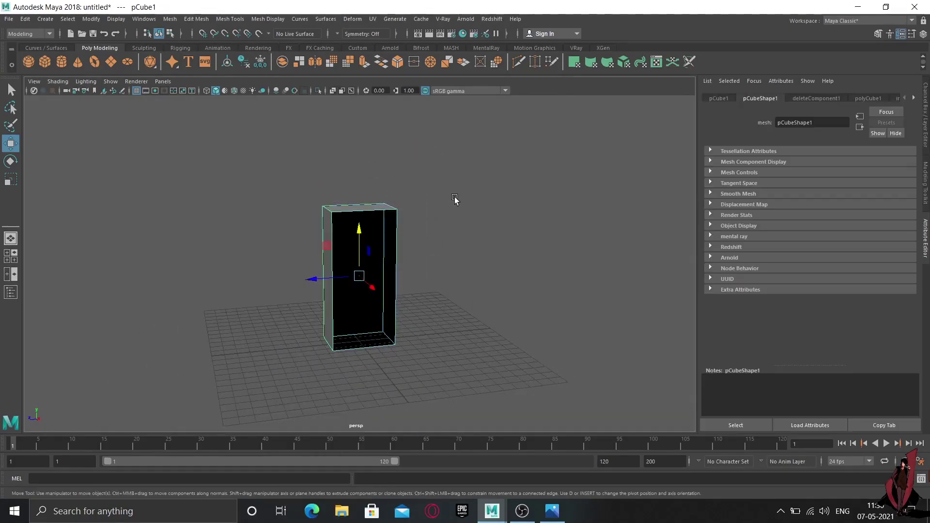
right_click(346, 205)
click(346, 179)
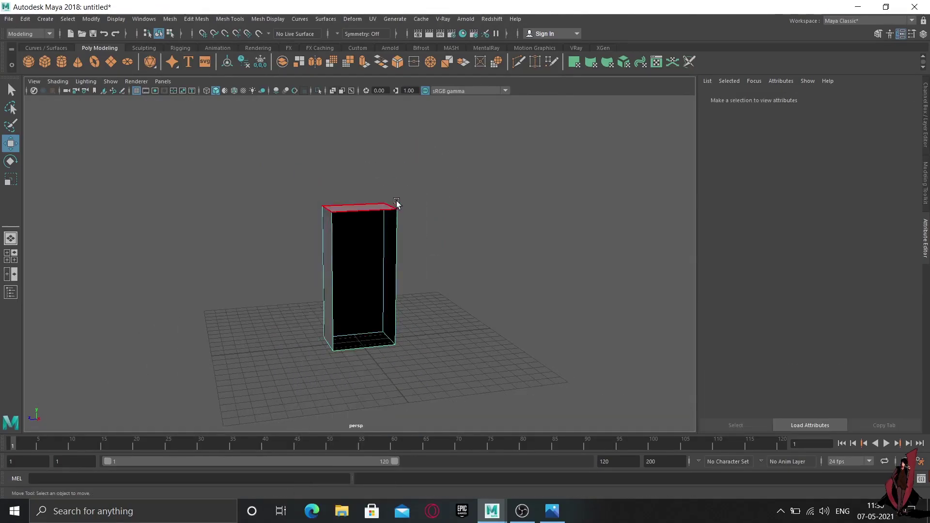
drag(426, 177, 307, 401)
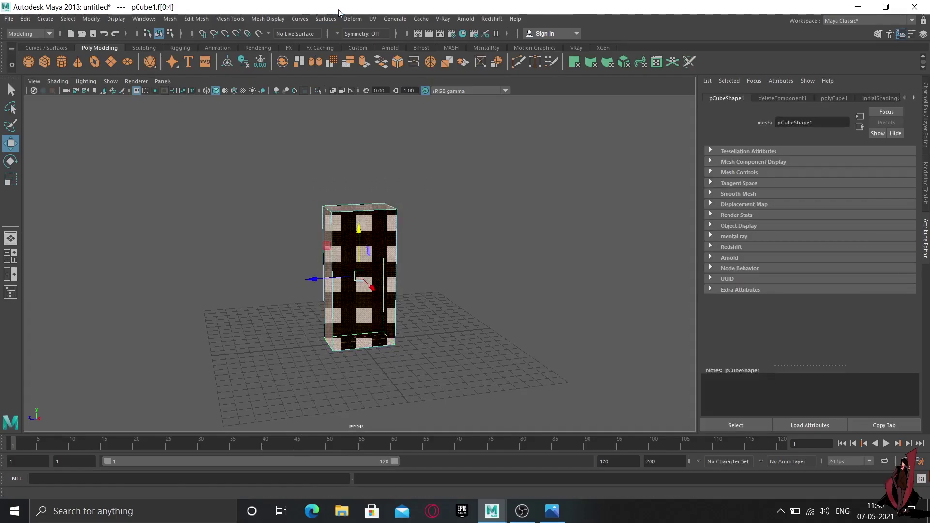
click(366, 62)
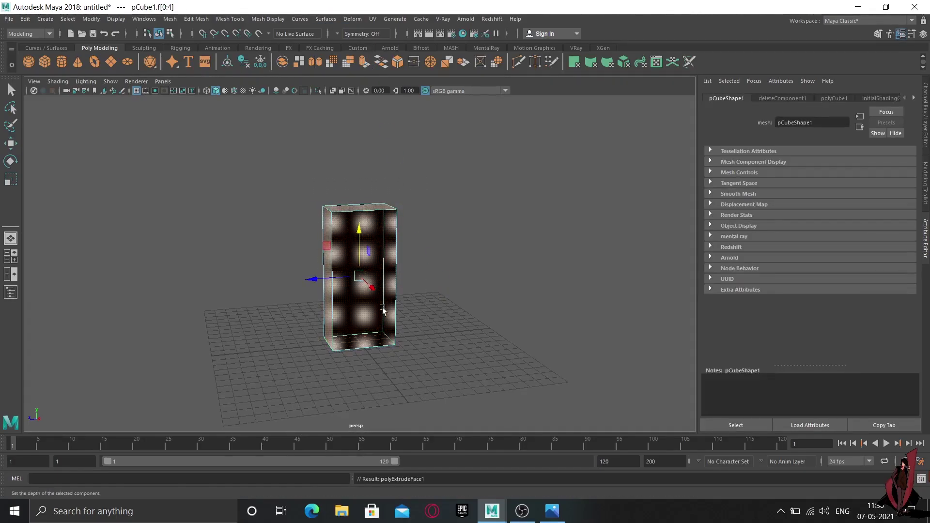
scroll(383, 309, up, 5)
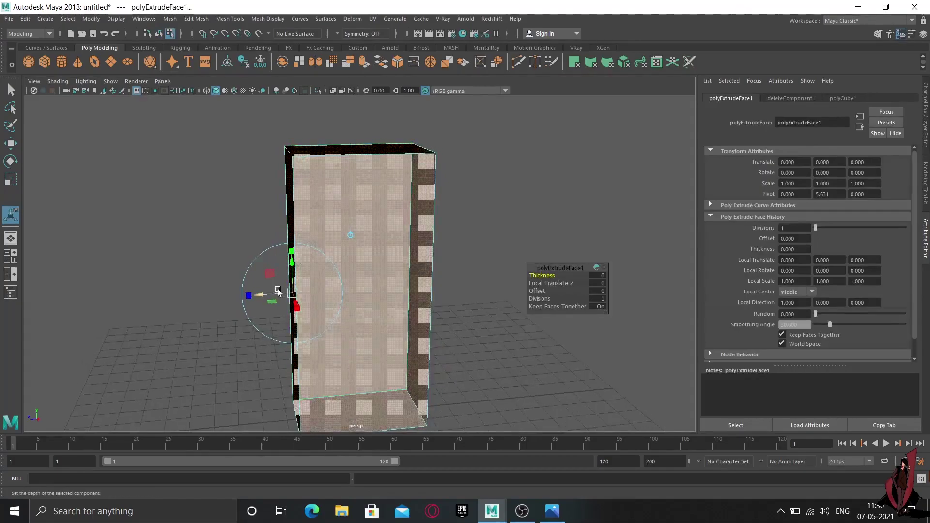
drag(262, 295, 270, 298)
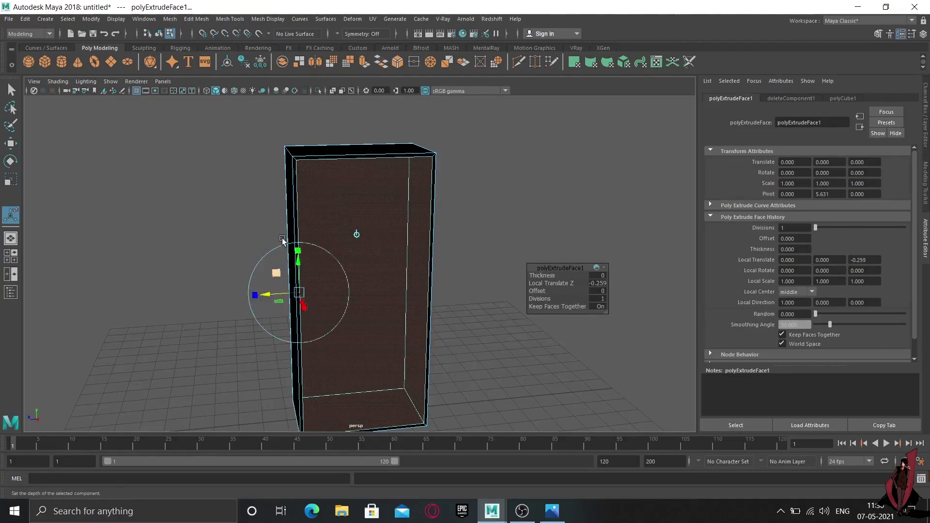
right_drag(290, 194, 398, 129)
Enable Two Sided Lighting so the box's interior shows grey instead of black.
click(612, 308)
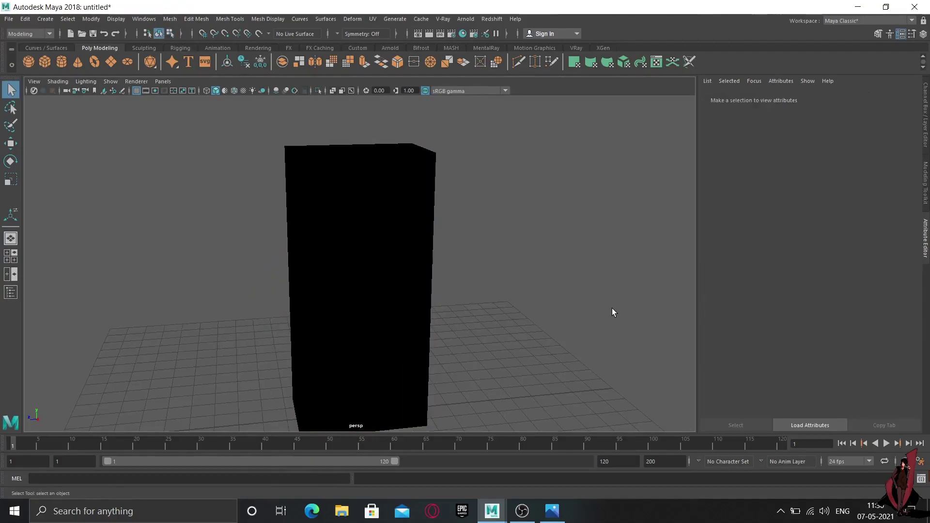
mouse_move(611, 308)
alt+mouse_down()
mouse_move(440, 241)
mouse_move(398, 325)
mouse_move(498, 330)
mouse_move(398, 320)
mouse_move(366, 310)
mouse_move(369, 293)
mouse_move(378, 325)
alt+mouse_up()
click(378, 324)
click(83, 82)
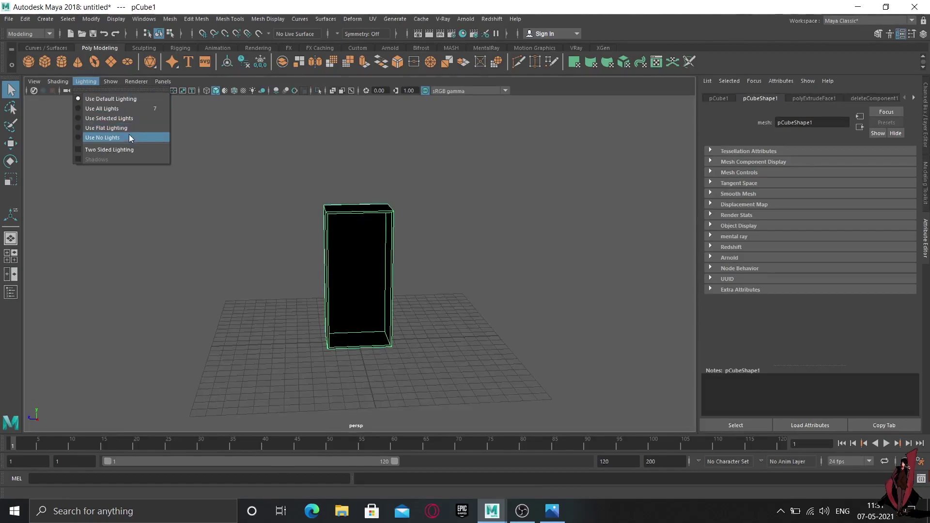
click(129, 150)
Orbit and zoom to view the hollow box from the front and above.
mouse_move(486, 305)
alt+mouse_down()
mouse_move(355, 257)
mouse_move(318, 260)
alt+mouse_up()
right_click(332, 237)
click(463, 280)
mouse_move(463, 281)
alt+mouse_down()
mouse_move(392, 313)
mouse_move(342, 307)
alt+mouse_up()
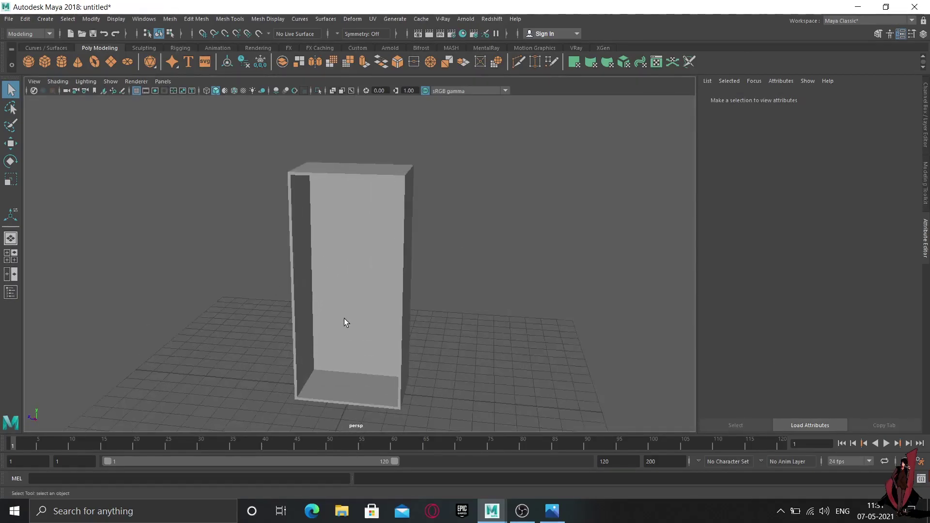
alt+right_drag(342, 307, 387, 327)
mouse_move(388, 327)
alt+mouse_down()
mouse_move(281, 289)
mouse_move(292, 328)
mouse_move(284, 315)
mouse_move(376, 293)
mouse_move(380, 303)
mouse_move(360, 306)
alt+mouse_up()
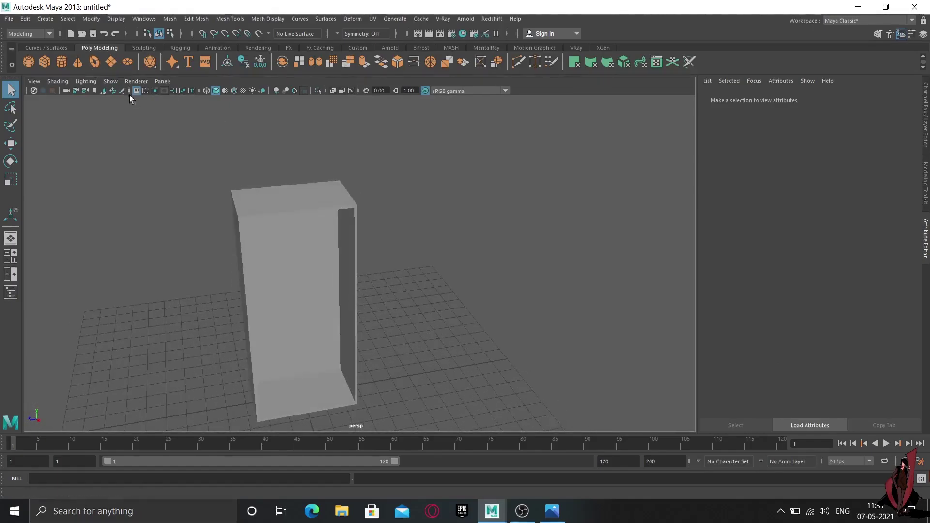
mouse_move(446, 385)
alt+mouse_down()
mouse_move(295, 305)
mouse_move(308, 308)
alt+mouse_up()
Create a new poly cube, raise it inside the box, and stretch it across the interior.
click(307, 394)
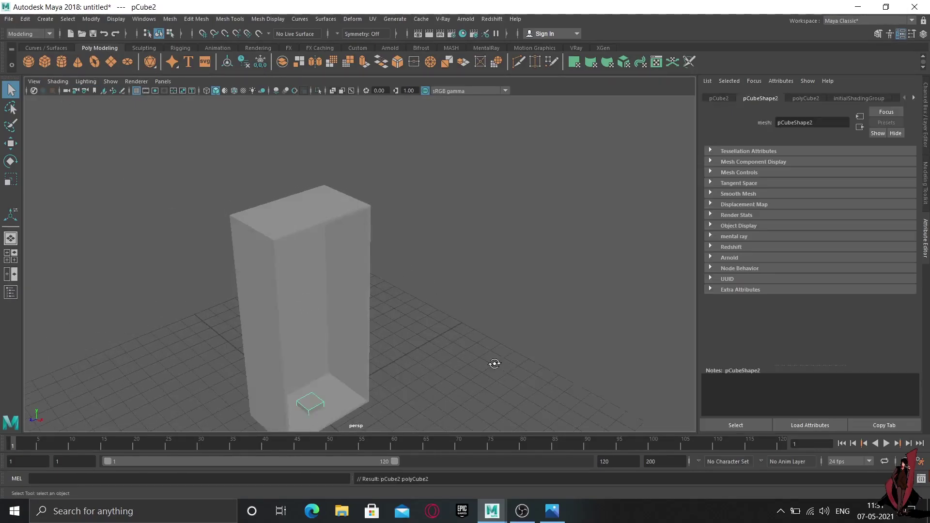
mouse_move(494, 363)
alt+mouse_down()
mouse_move(442, 353)
mouse_move(451, 293)
mouse_move(350, 355)
mouse_move(351, 364)
alt+mouse_up()
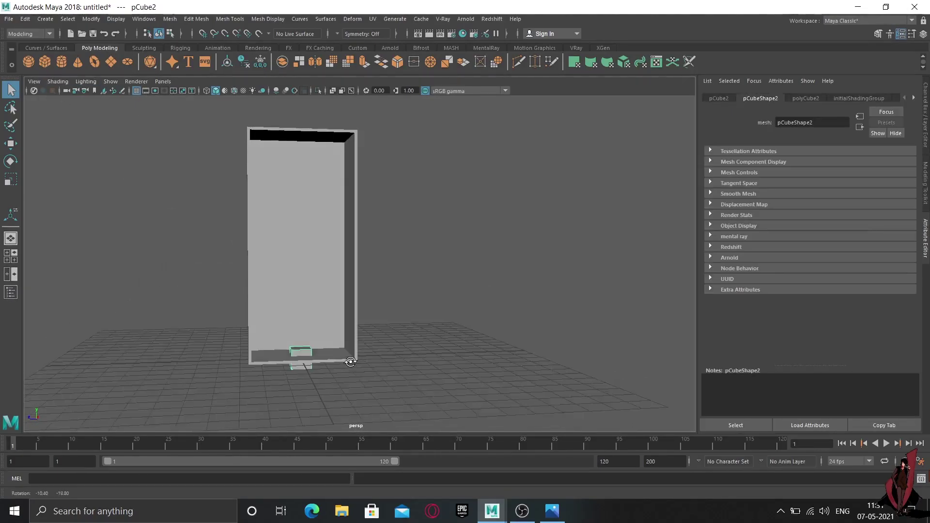
key(w)
mouse_move(302, 310)
mouse_down()
mouse_move(301, 100)
mouse_move(302, 177)
mouse_up()
key(r)
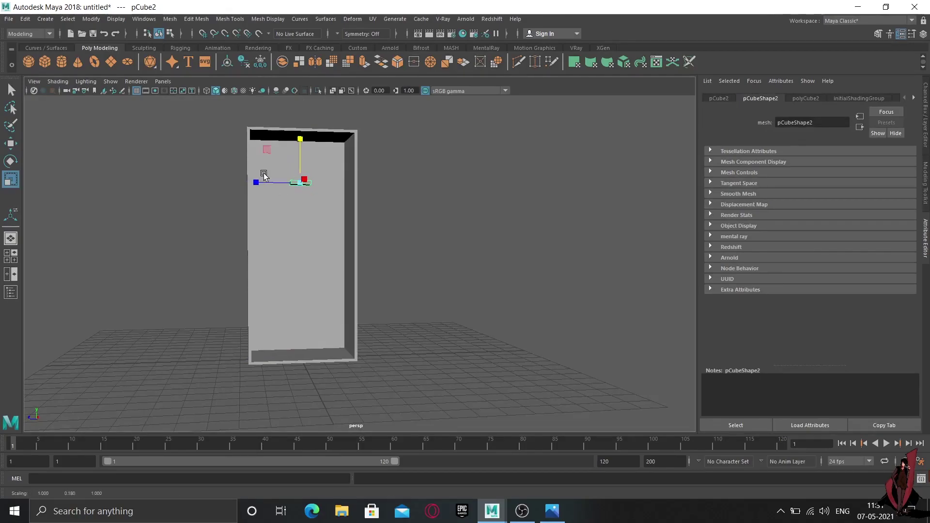
drag(257, 182, 30, 182)
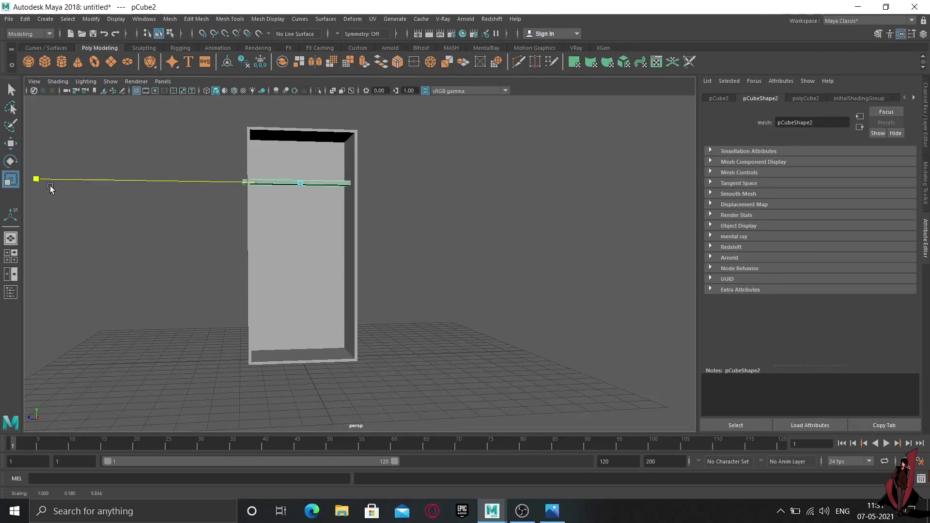
Scale the shelf along X and Z to fit the cabinet interior.
mouse_move(154, 257)
alt+mouse_down()
mouse_move(287, 257)
mouse_move(295, 276)
alt+mouse_up()
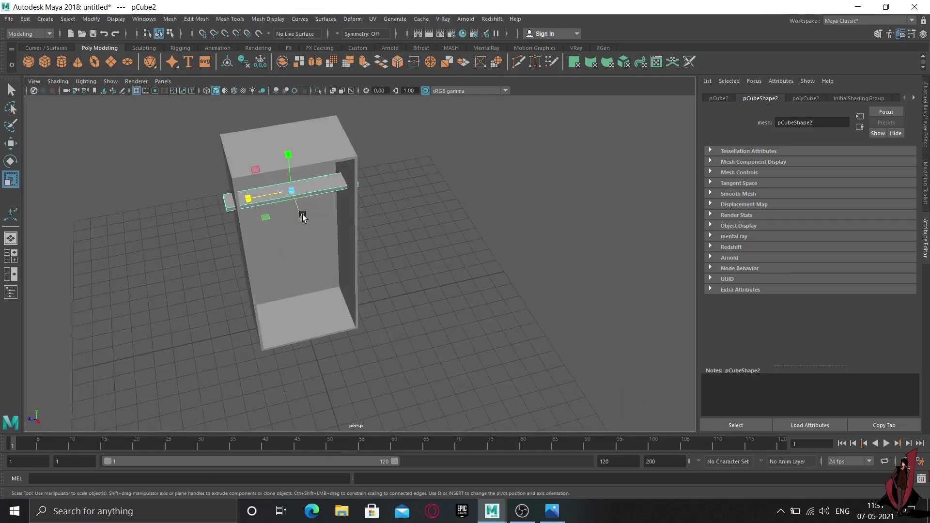
drag(301, 216, 313, 303)
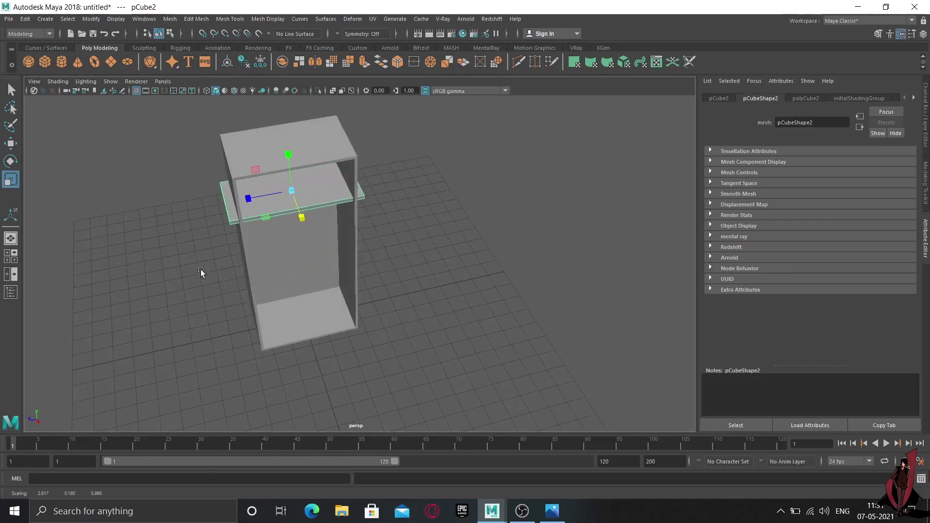
alt+drag(202, 272, 203, 266)
drag(248, 201, 252, 202)
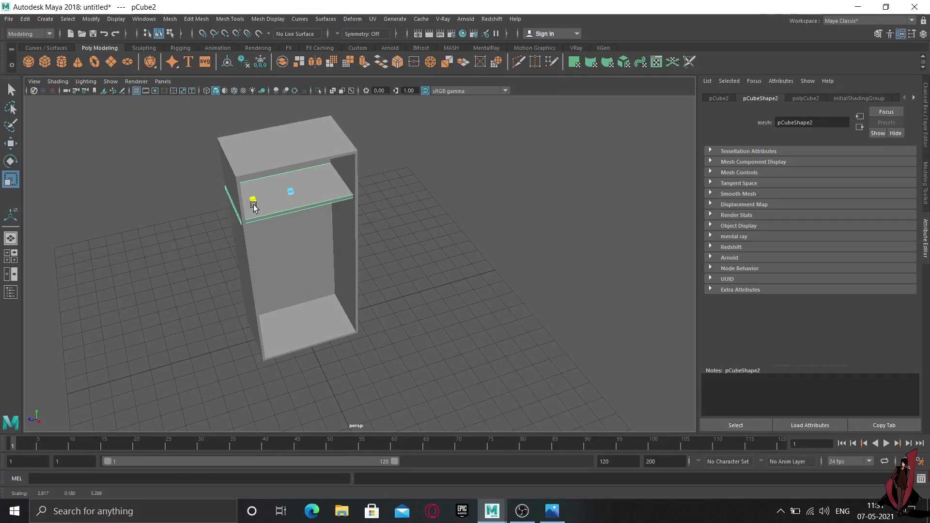
mouse_move(317, 226)
alt+mouse_down()
mouse_move(290, 222)
mouse_move(372, 191)
mouse_move(326, 205)
alt+mouse_up()
alt+middle_drag(371, 179, 353, 212)
mouse_move(354, 212)
alt+mouse_down()
mouse_move(301, 207)
mouse_move(392, 216)
mouse_move(421, 198)
mouse_move(485, 214)
mouse_move(467, 197)
alt+mouse_up()
drag(354, 250, 359, 252)
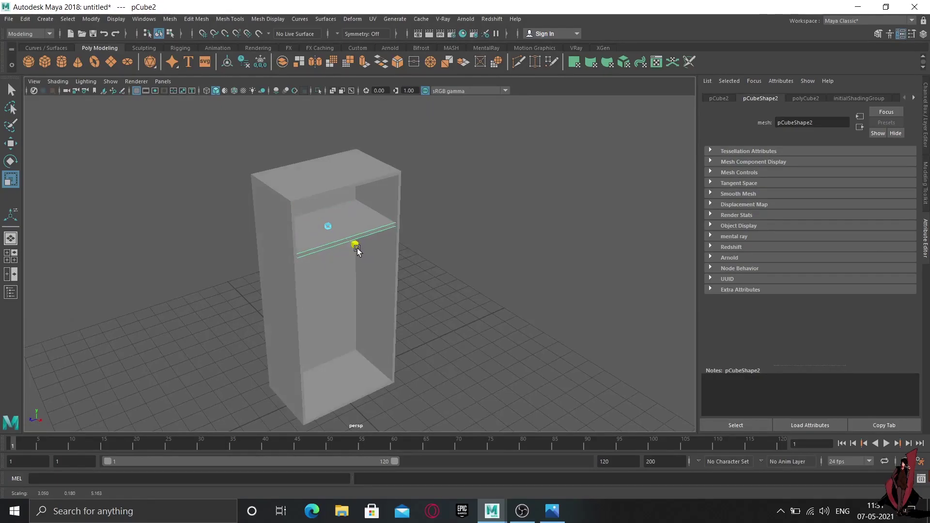
mouse_move(357, 249)
alt+mouse_down()
mouse_move(296, 260)
mouse_move(332, 255)
mouse_move(234, 238)
mouse_move(317, 222)
alt+mouse_up()
Duplicate the shelf twice, lowering each copy to stack shelves below the first.
right_drag(318, 194, 405, 229)
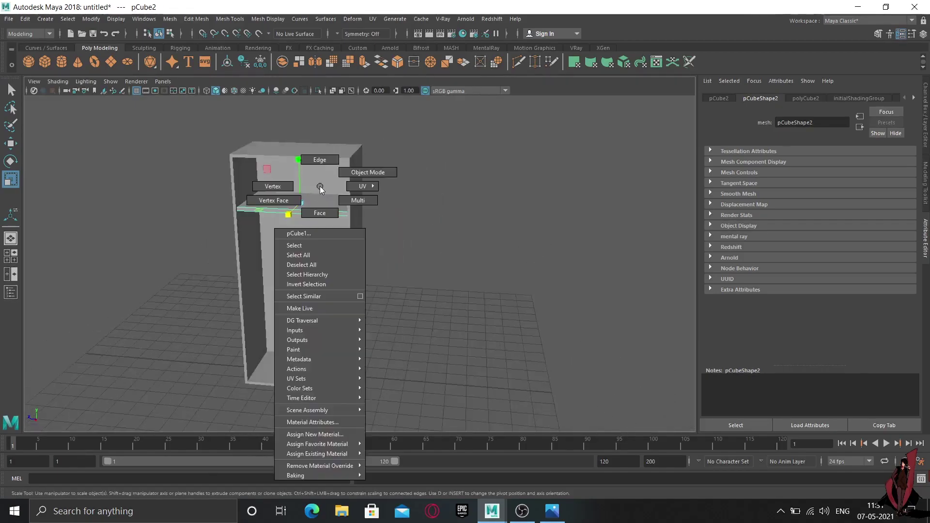
click(405, 229)
mouse_move(405, 229)
alt+mouse_down()
mouse_move(354, 262)
mouse_move(363, 257)
mouse_move(311, 189)
alt+mouse_up()
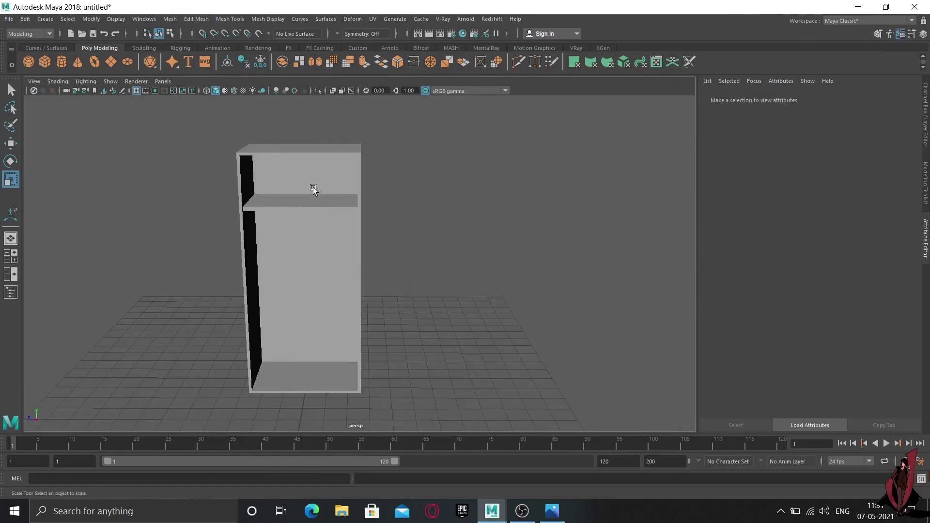
click(309, 198)
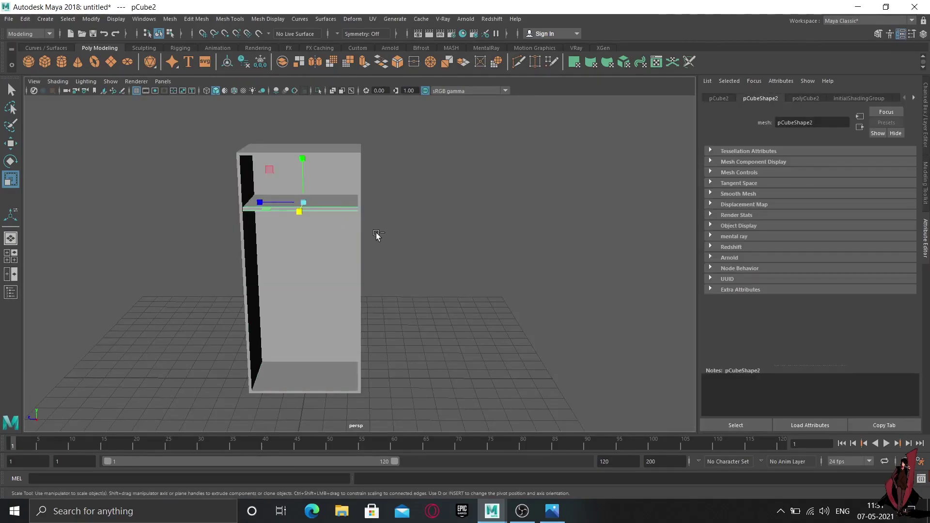
key(ctrl+d)
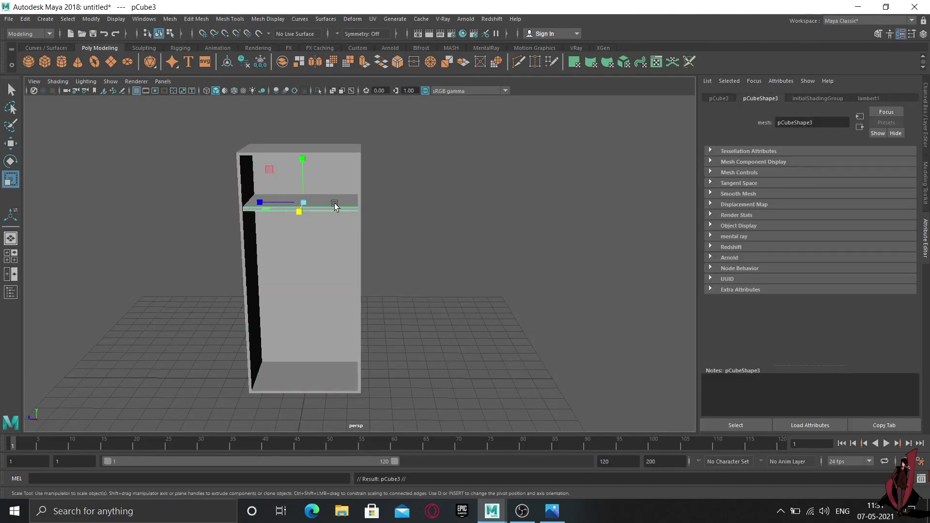
key(w)
drag(294, 150, 308, 218)
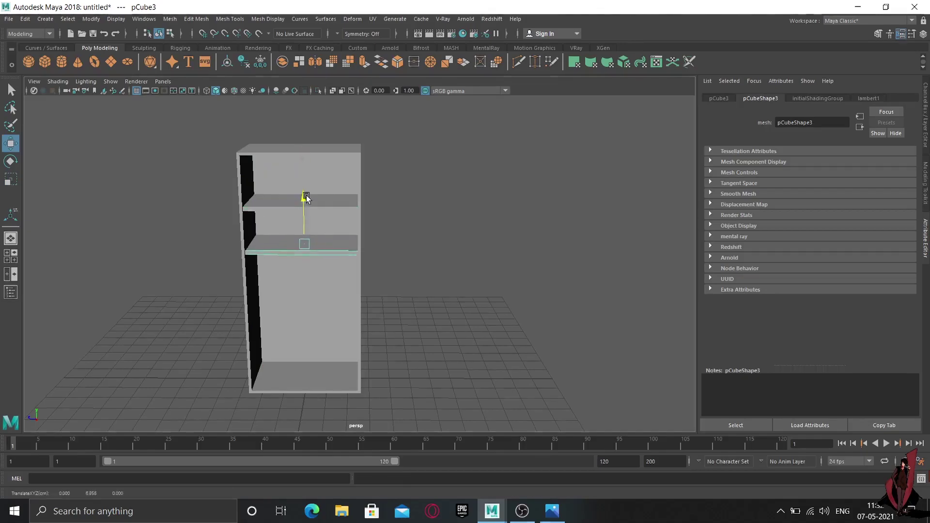
alt+drag(314, 249, 322, 235)
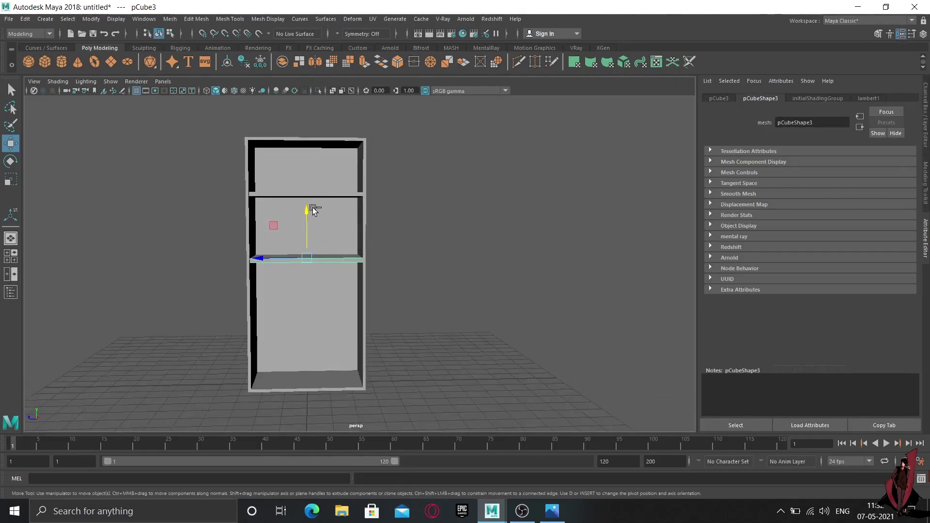
key(ctrl+d)
mouse_move(307, 208)
mouse_down()
mouse_move(315, 283)
mouse_move(494, 290)
mouse_move(496, 316)
mouse_move(531, 327)
mouse_move(353, 314)
mouse_move(396, 311)
mouse_move(438, 325)
mouse_move(469, 315)
mouse_up()
Create a new poly cube and move it up and to the side.
mouse_move(271, 314)
alt+mouse_down()
mouse_move(305, 300)
mouse_move(275, 310)
alt+mouse_up()
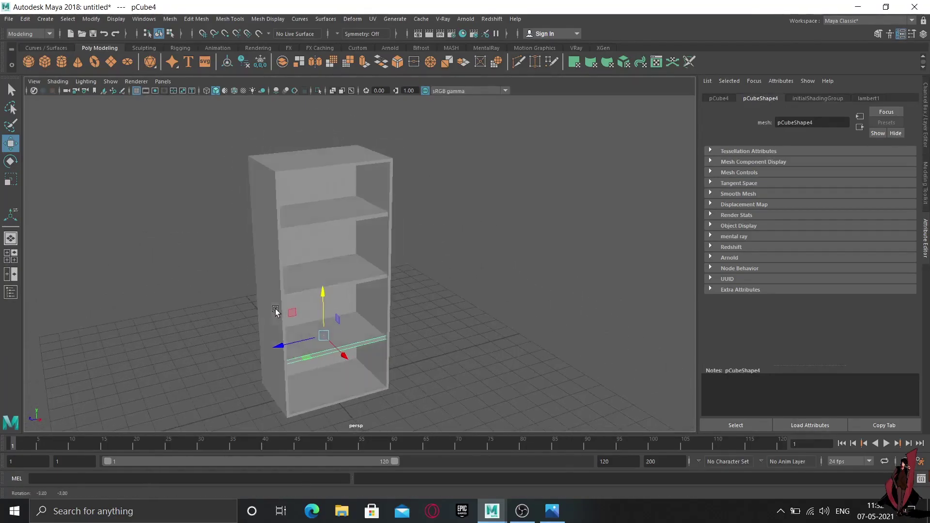
click(45, 62)
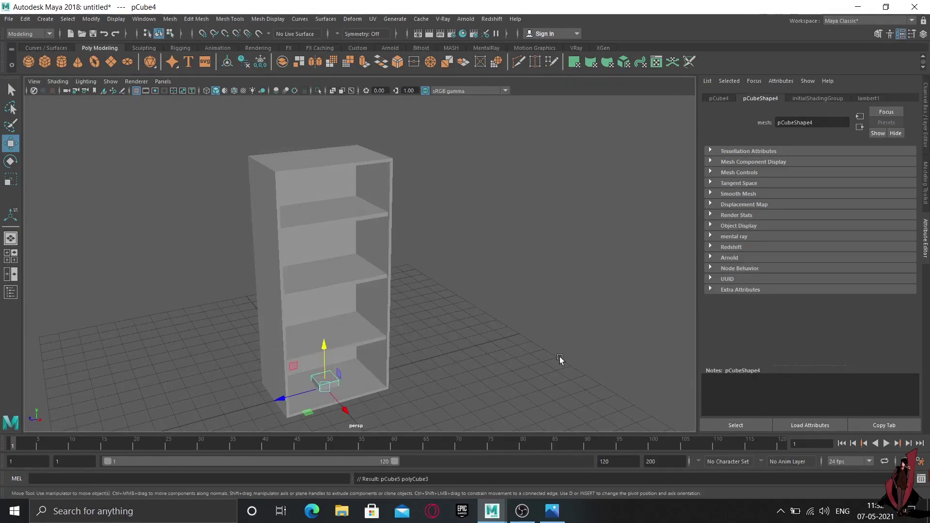
mouse_move(559, 358)
alt+mouse_down()
mouse_move(339, 341)
mouse_move(326, 281)
alt+mouse_up()
mouse_move(272, 323)
mouse_down()
mouse_move(238, 325)
mouse_move(347, 324)
mouse_move(245, 286)
mouse_move(233, 301)
mouse_move(376, 284)
mouse_move(356, 301)
mouse_up()
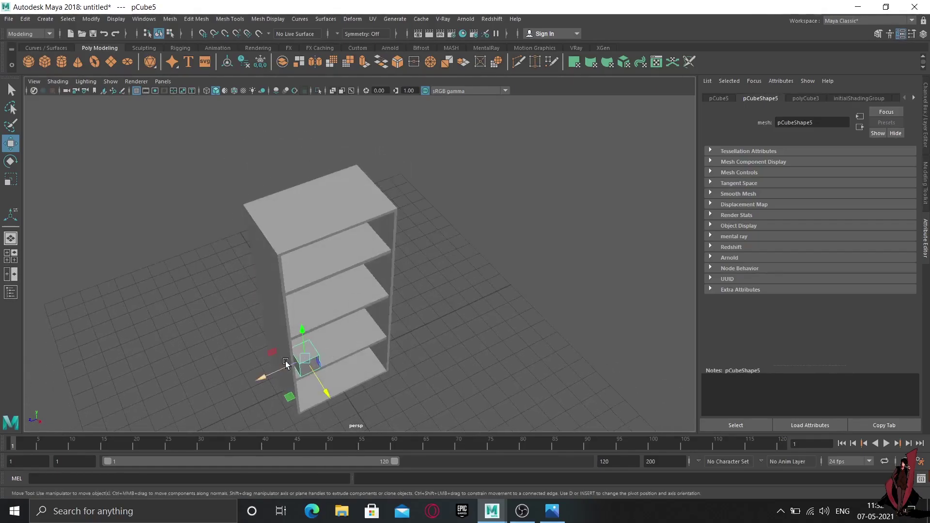
Move the small cube along Z and shrink it along one axis near the cabinet front.
drag(286, 363, 275, 370)
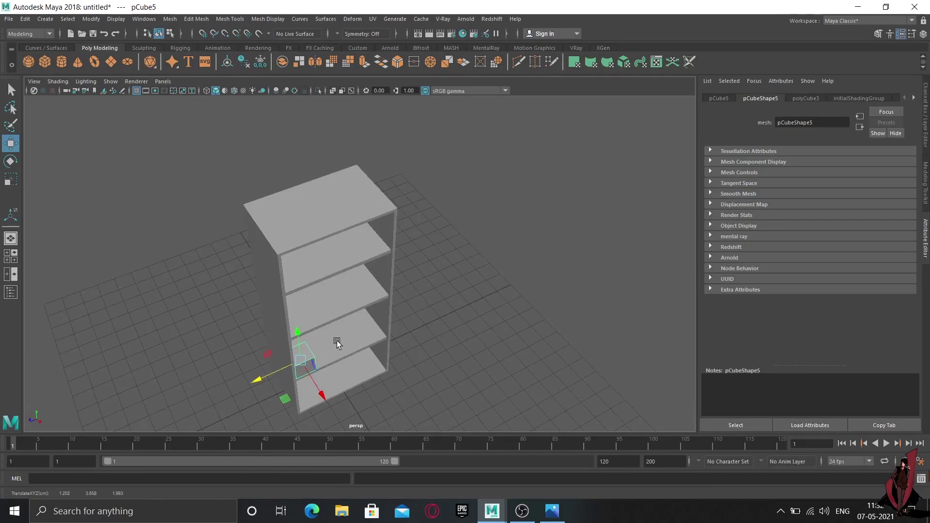
key(r)
drag(316, 397, 301, 372)
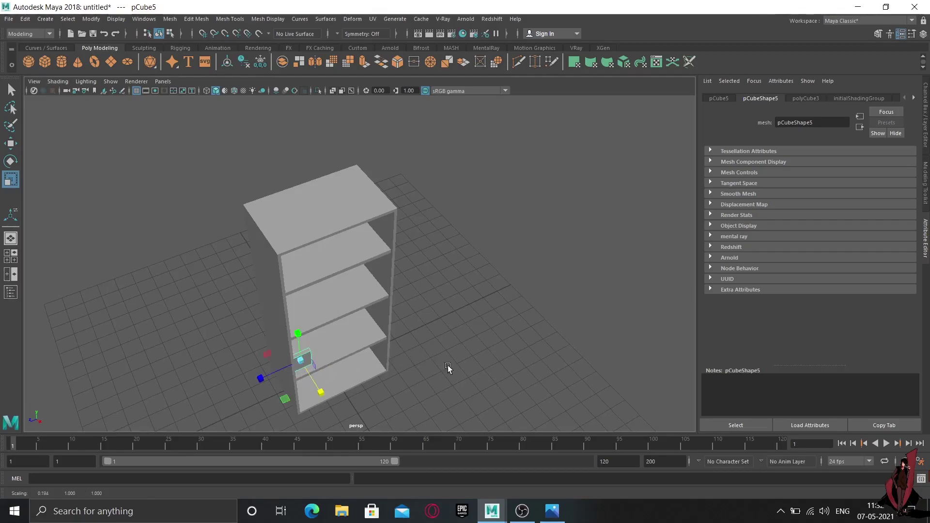
alt+drag(447, 365, 266, 314)
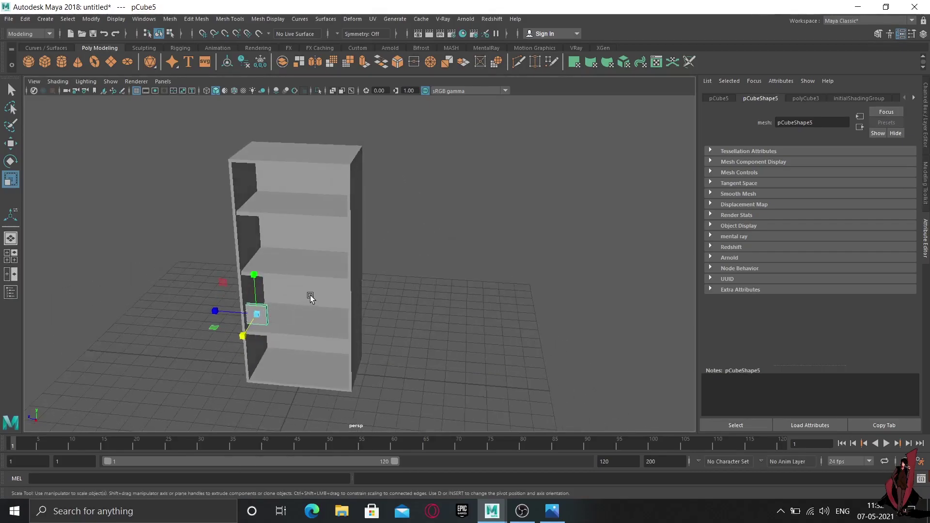
key(w)
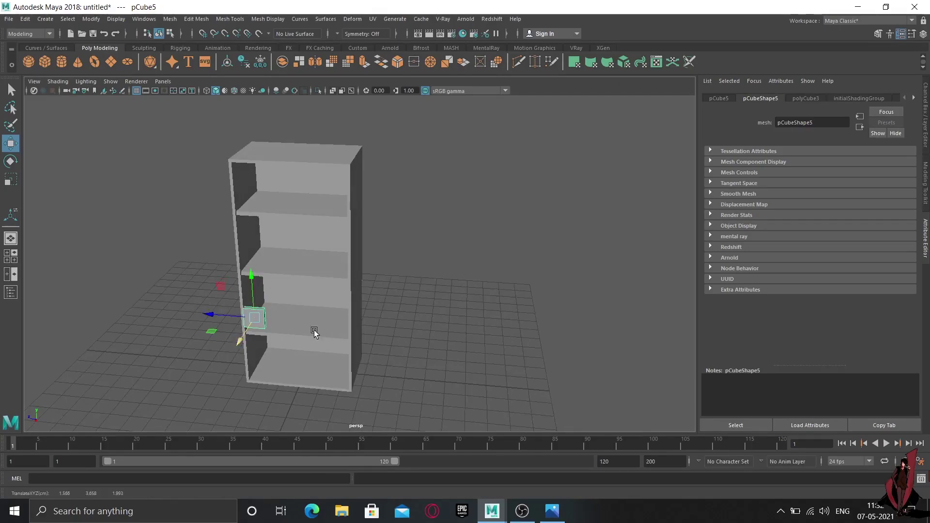
mouse_move(314, 332)
alt+mouse_down()
mouse_move(303, 357)
mouse_move(328, 322)
alt+mouse_up()
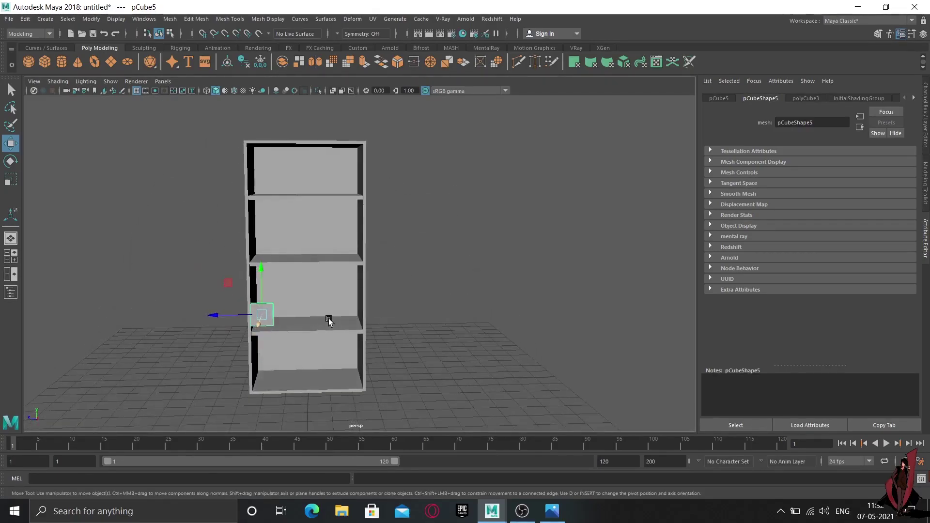
key(r)
Stretch the cube into a full-height panel and position it vertically.
drag(264, 280, 258, 100)
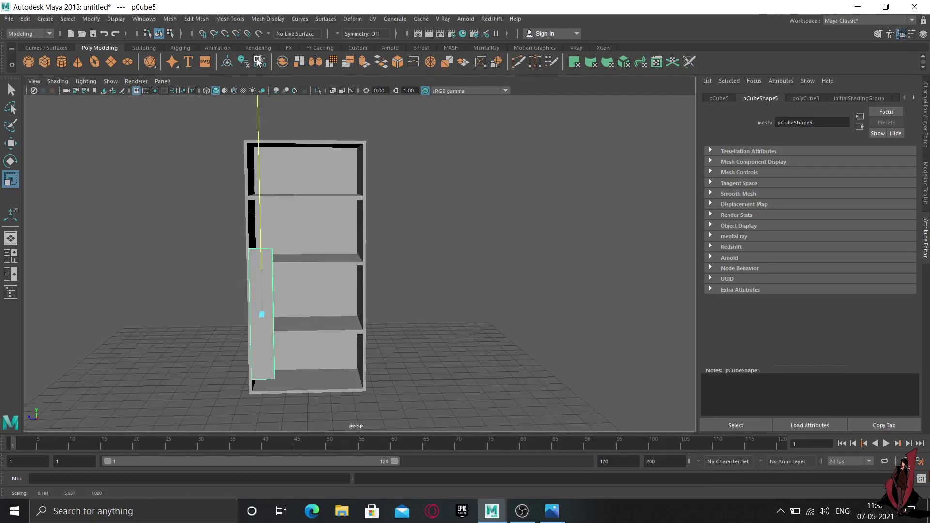
key(w)
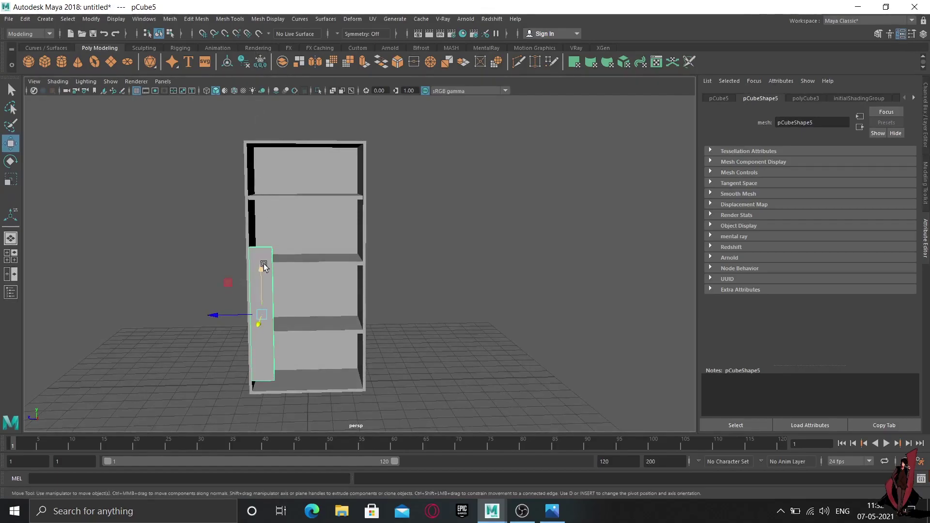
drag(262, 264, 262, 190)
key(r)
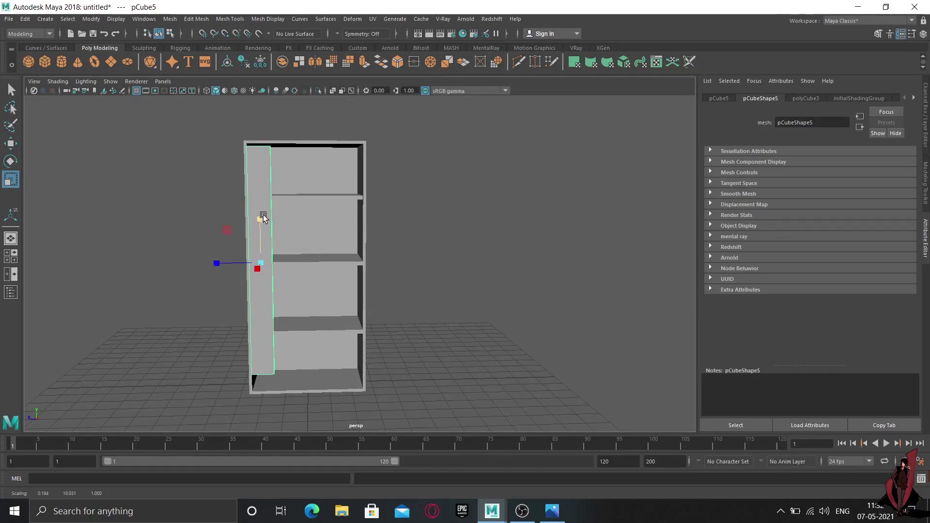
key(w)
drag(258, 216, 260, 228)
Try widening the panel along Z, undo it, and start editing its pivot.
key(r)
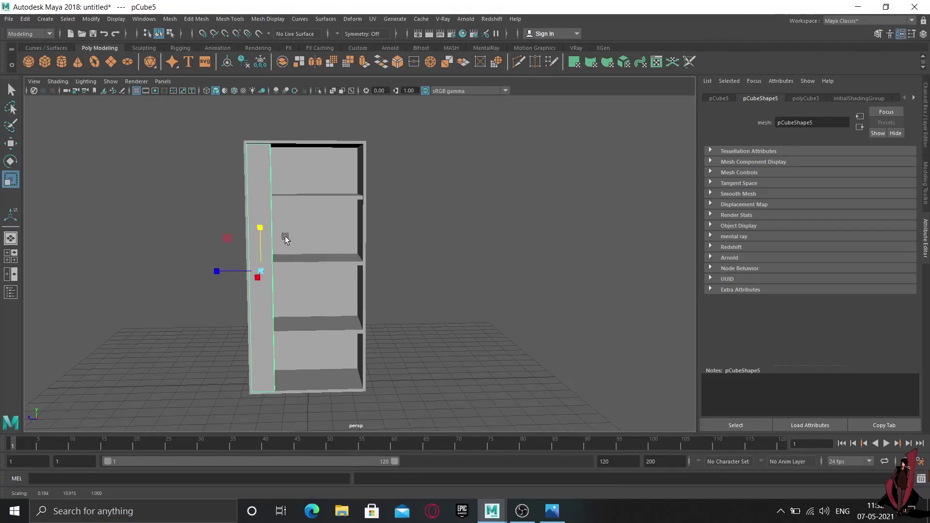
drag(216, 271, 131, 274)
key(ctrl+z)
key(d)
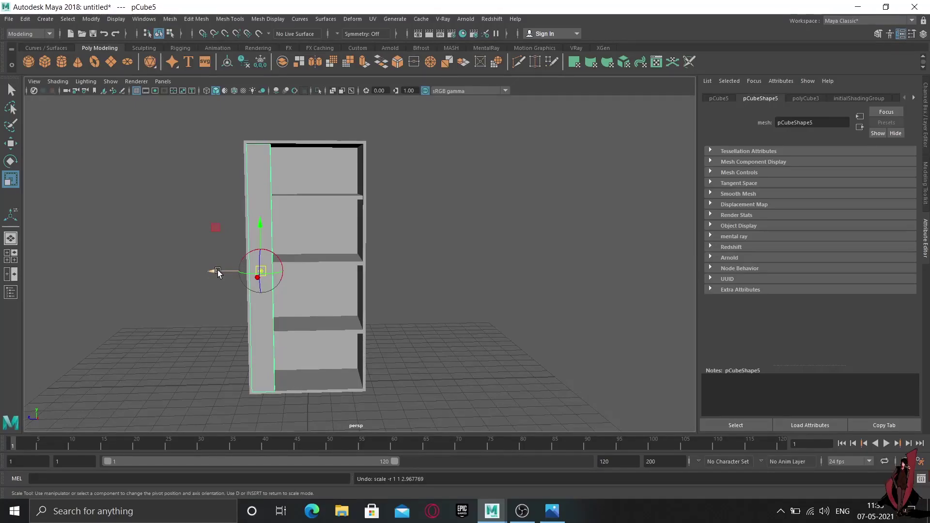
Shift the panel's pivot to its left edge, widen it across the left half, and nudge it into place.
drag(218, 273, 205, 271)
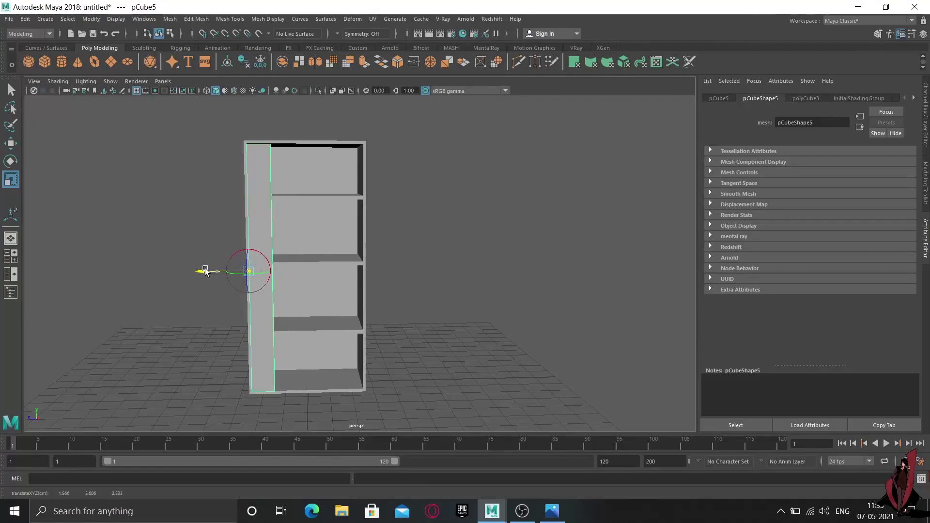
key(Insert)
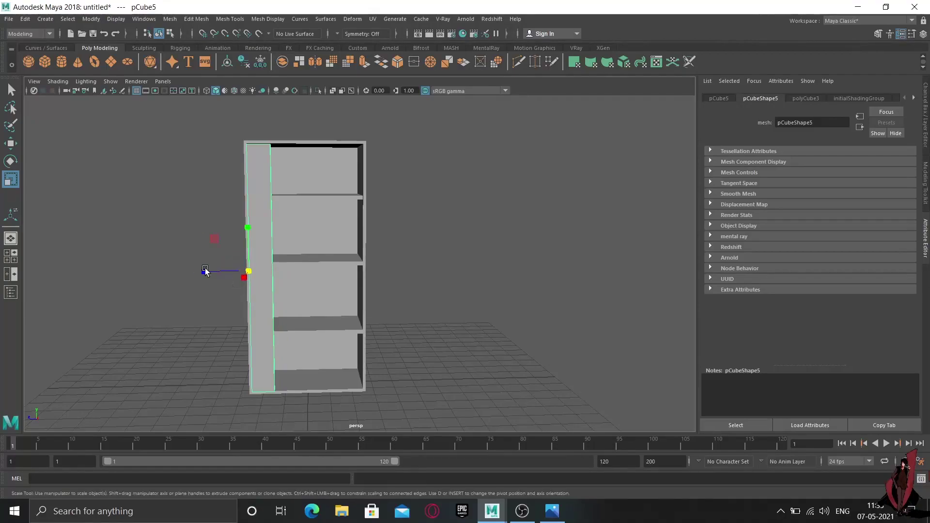
drag(207, 272, 141, 295)
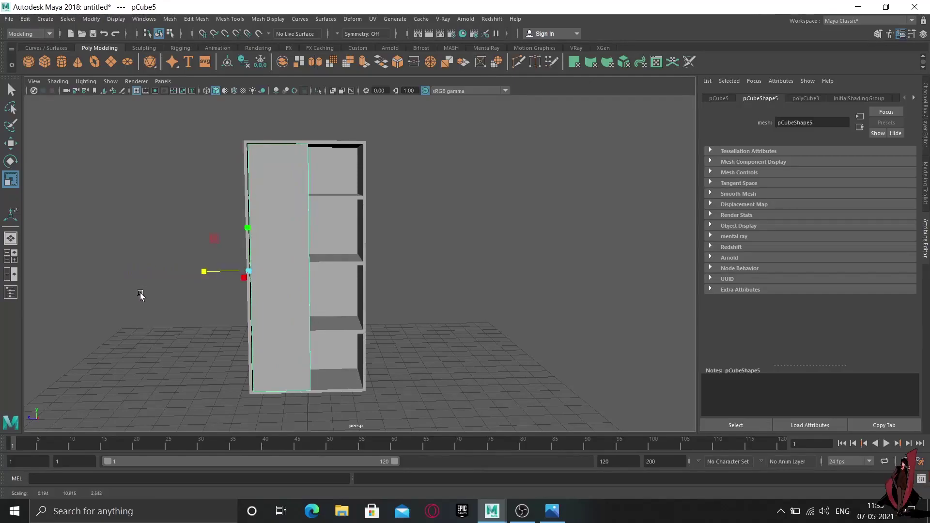
key(w)
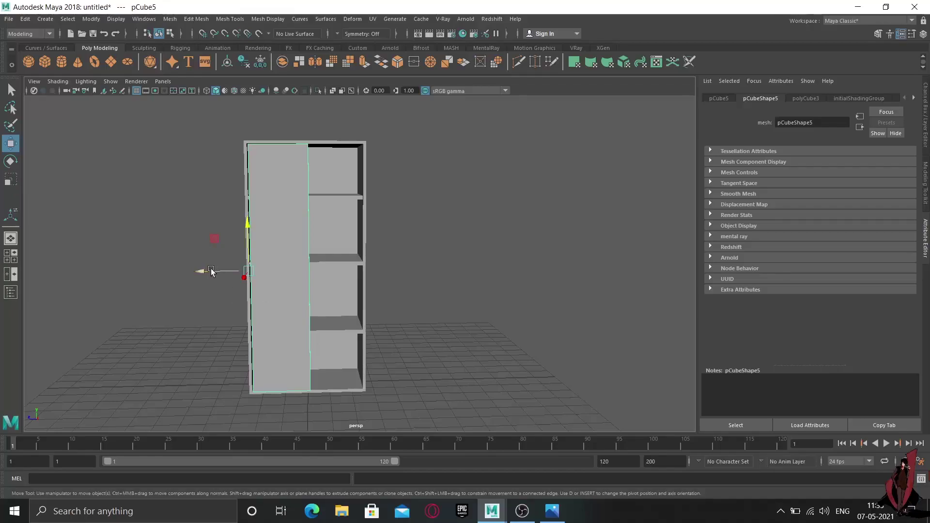
drag(197, 270, 196, 272)
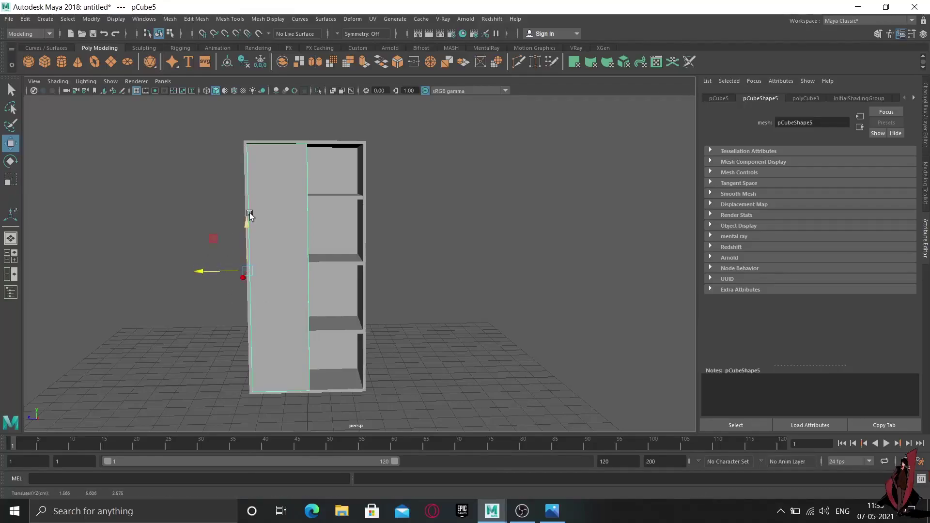
drag(246, 229, 243, 228)
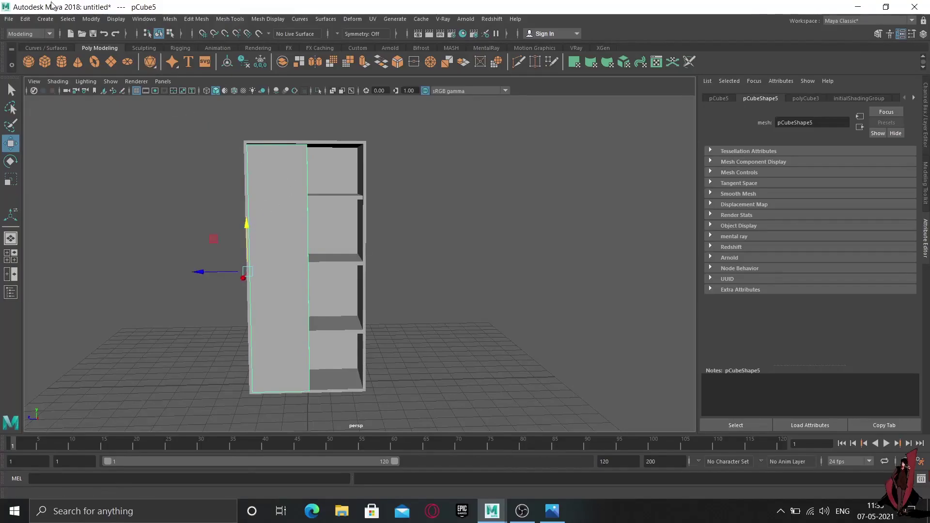
Center the door panel's pivot, then duplicate it and slide the copy right as the second door.
click(89, 21)
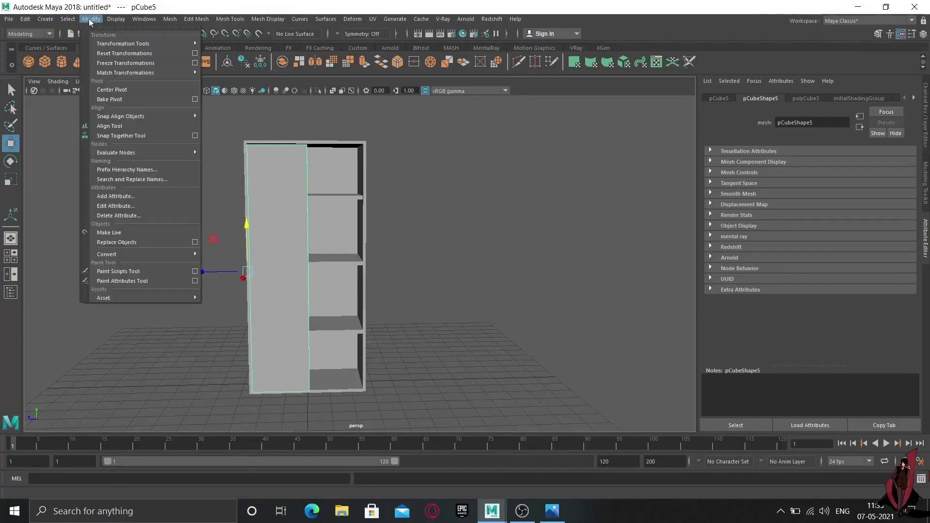
click(117, 92)
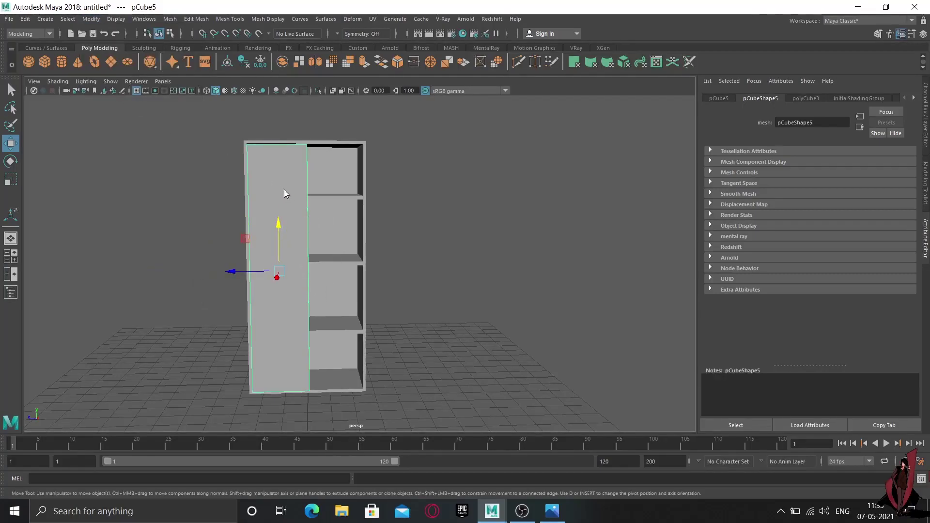
right_drag(284, 193, 364, 167)
key(ctrl+d)
mouse_move(228, 271)
mouse_down()
mouse_move(352, 291)
mouse_move(383, 313)
mouse_move(366, 336)
mouse_up()
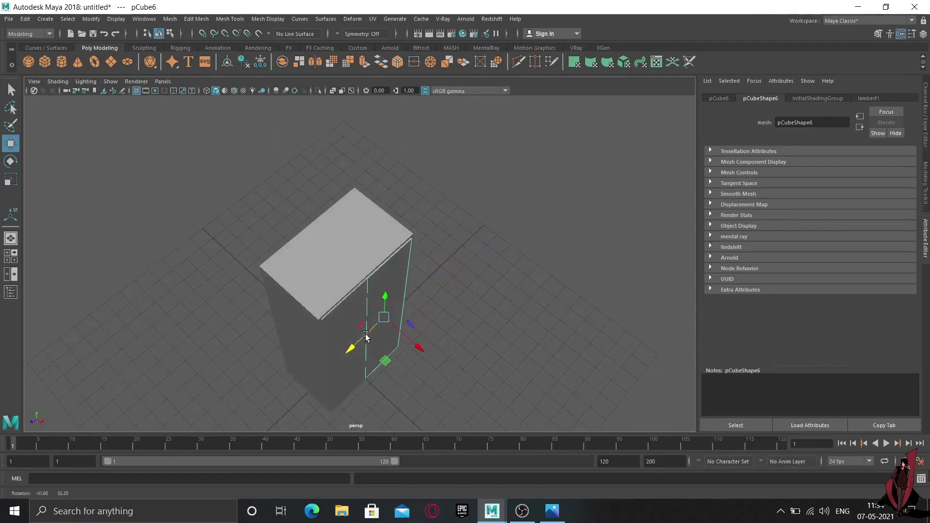
Adjust the left door's width and shift it slightly left so both doors sit side by side.
click(351, 308)
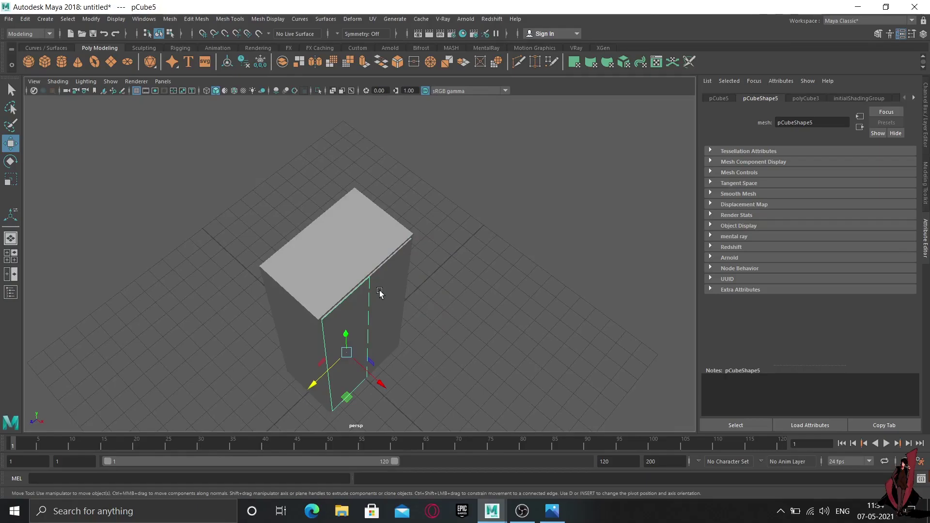
key(r)
drag(317, 383, 319, 382)
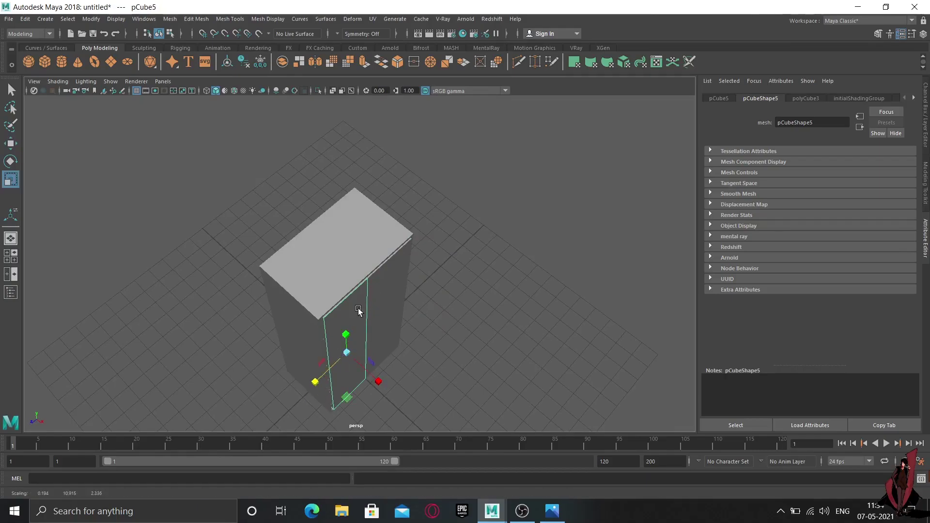
click(382, 283)
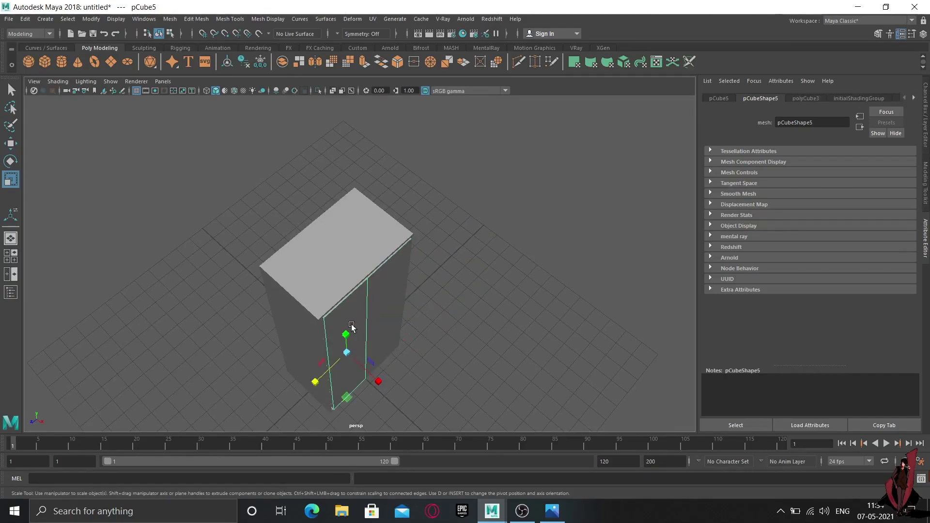
click(368, 301)
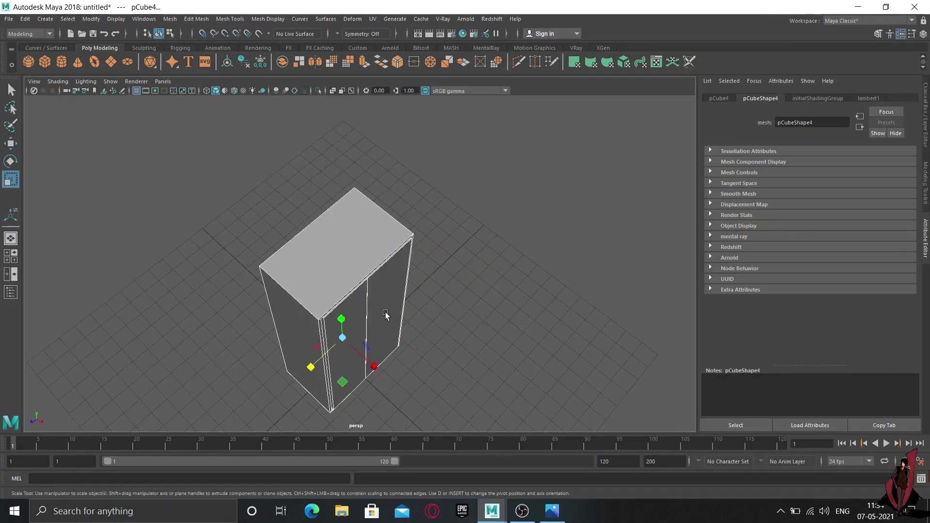
click(384, 316)
alt+drag(464, 320, 417, 289)
click(257, 239)
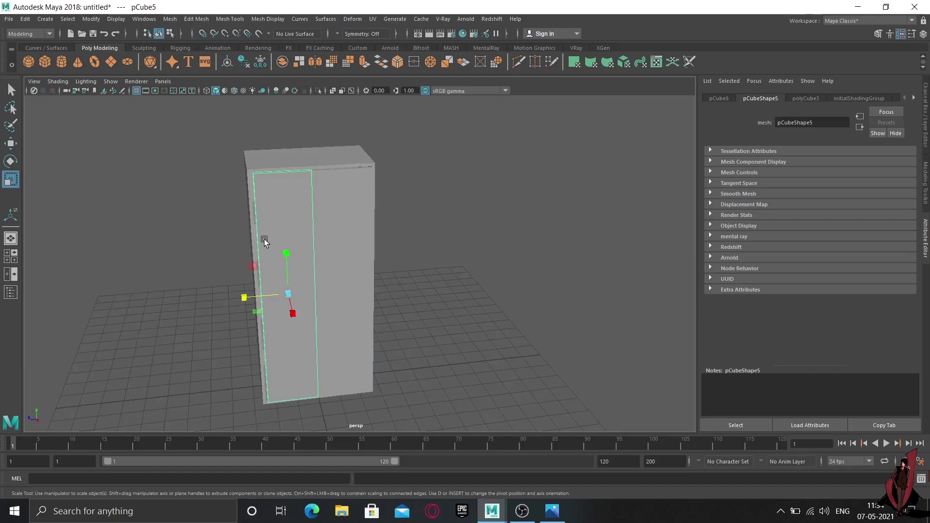
key(w)
mouse_move(256, 300)
mouse_down()
mouse_move(322, 285)
mouse_move(309, 272)
mouse_up()
Move the right door's pivot to its right edge and widen the door leftward to meet the left door.
click(312, 239)
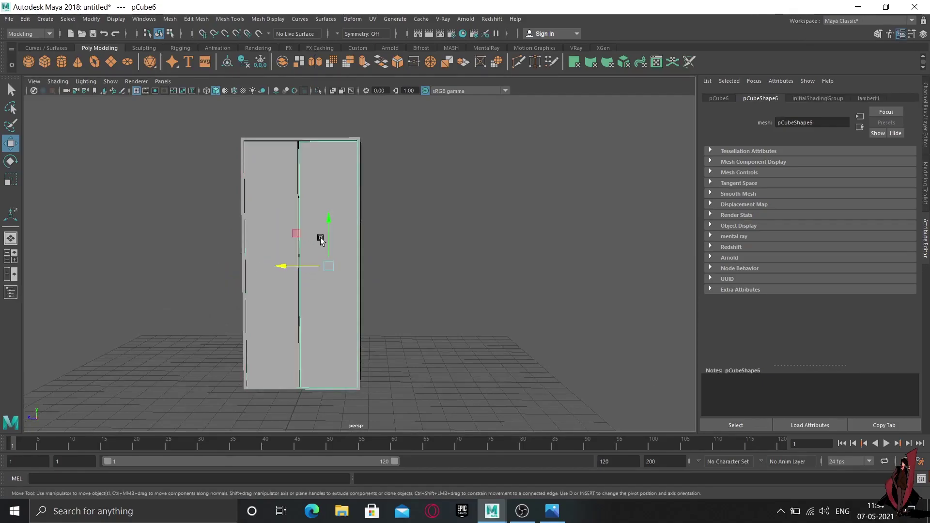
key(r)
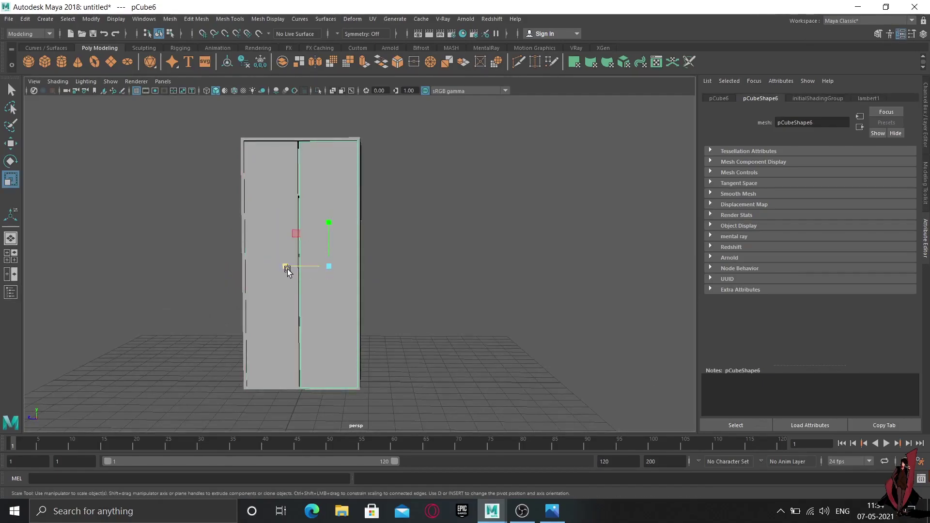
click(286, 267)
key(d)
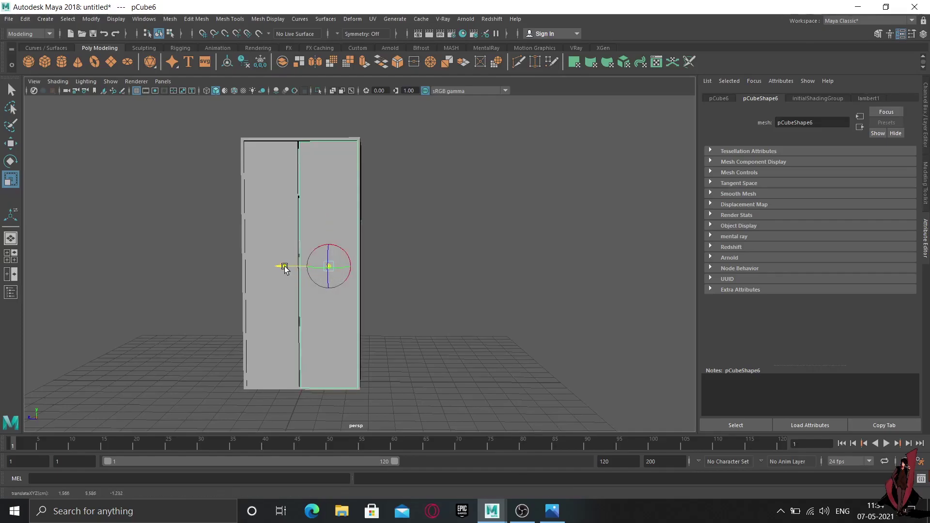
drag(285, 267, 310, 271)
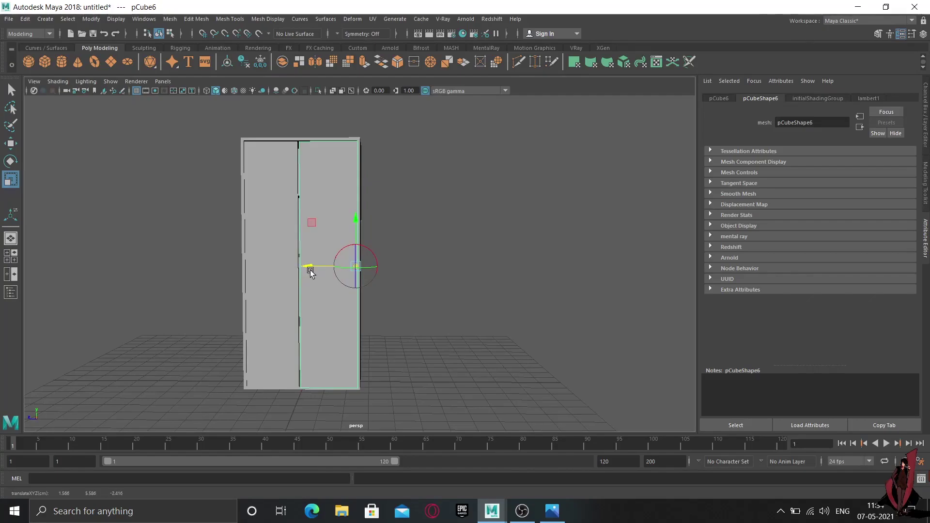
key(d)
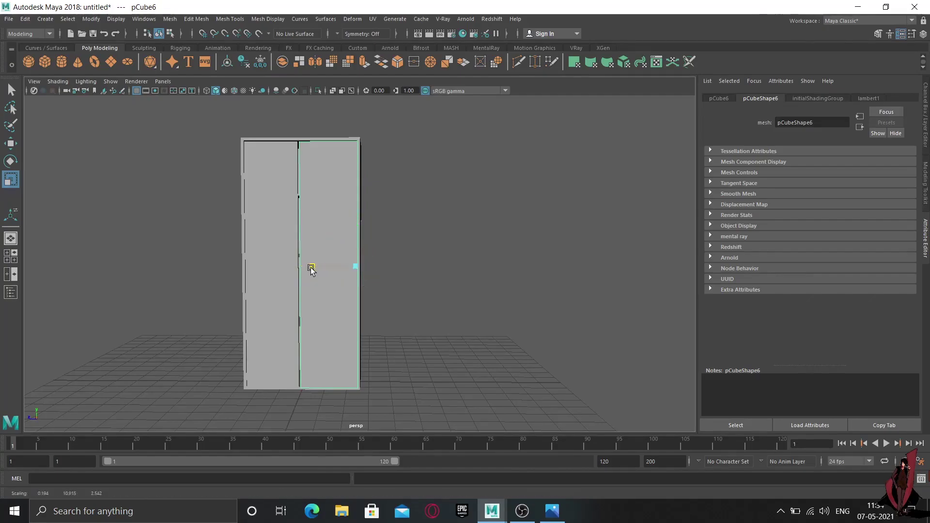
drag(310, 267, 311, 268)
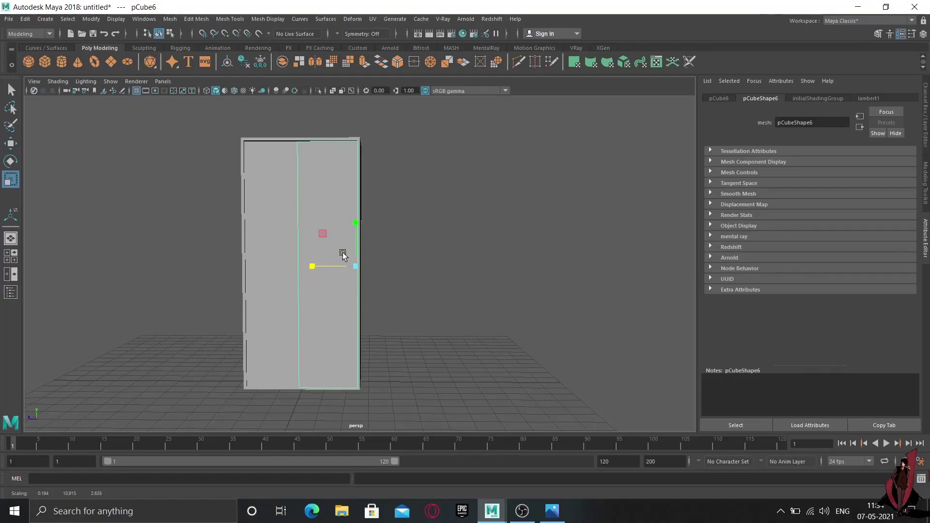
Recentre the right door's pivot and deselect it.
click(91, 19)
click(120, 92)
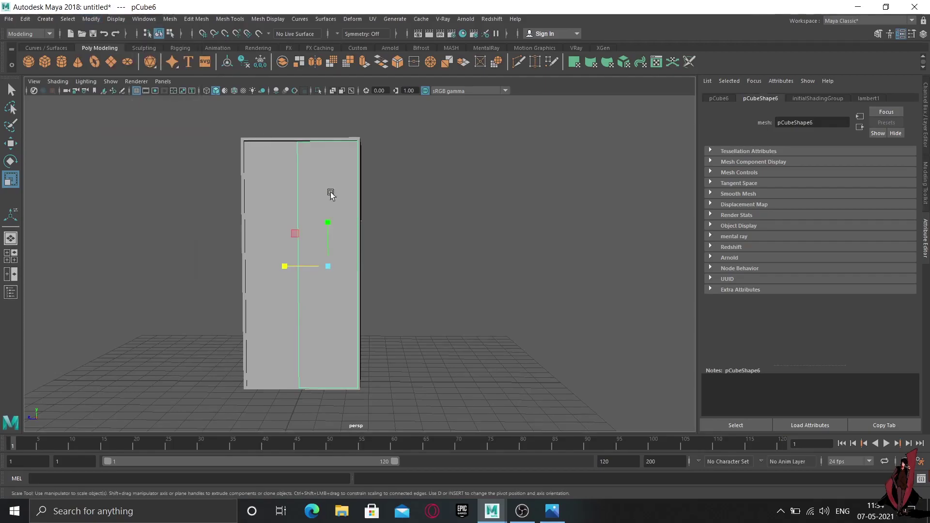
alt+drag(246, 276, 267, 302)
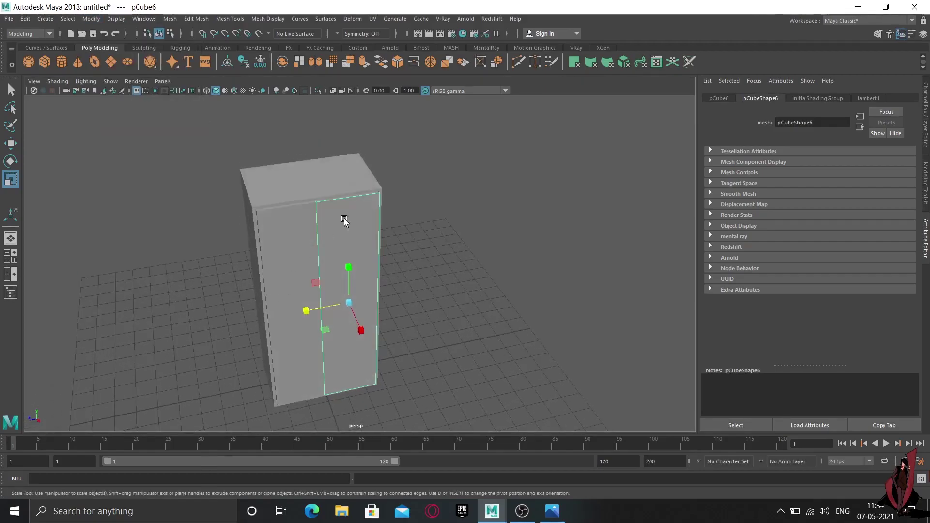
right_drag(342, 220, 392, 204)
mouse_move(476, 275)
alt+mouse_down()
mouse_move(449, 284)
mouse_move(375, 272)
mouse_move(383, 281)
mouse_move(356, 289)
mouse_move(461, 287)
mouse_move(330, 260)
mouse_move(366, 298)
mouse_move(432, 282)
alt+mouse_up()
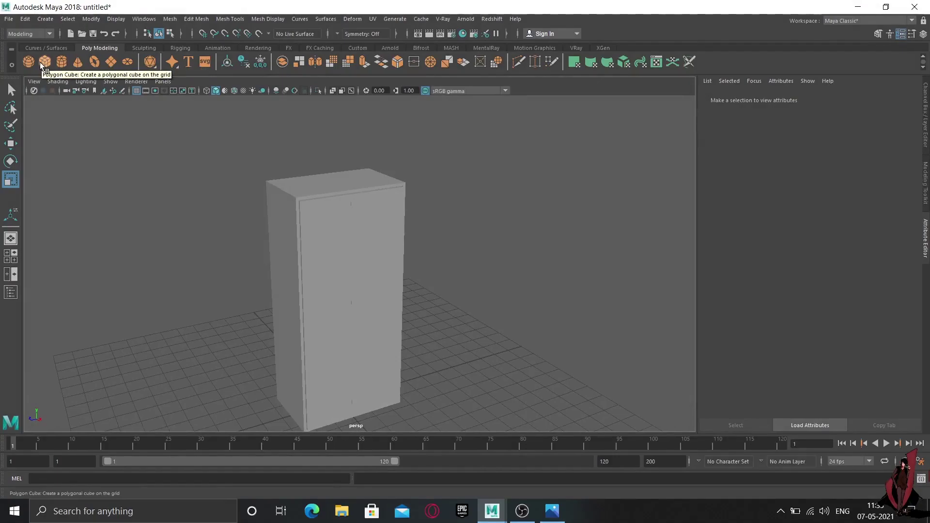
Create a polygon cube and move it out to the side and up off the ground.
click(41, 64)
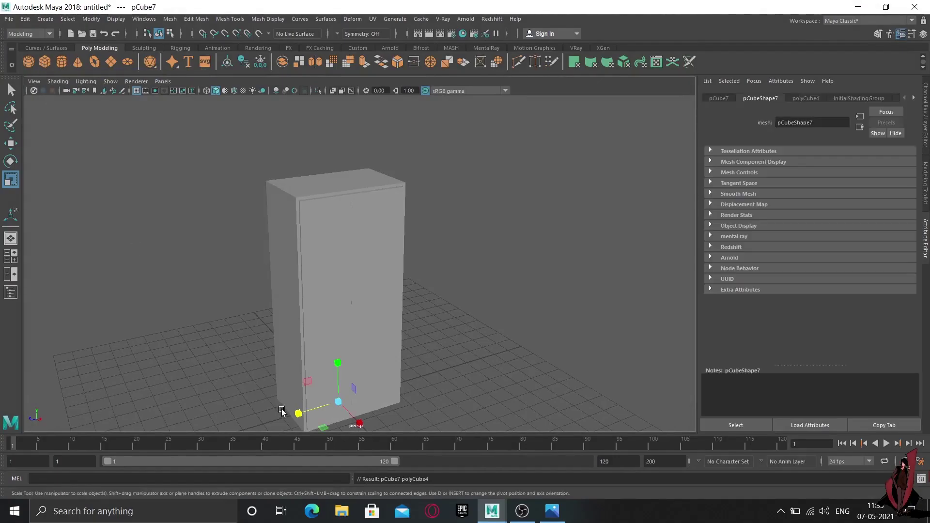
key(w)
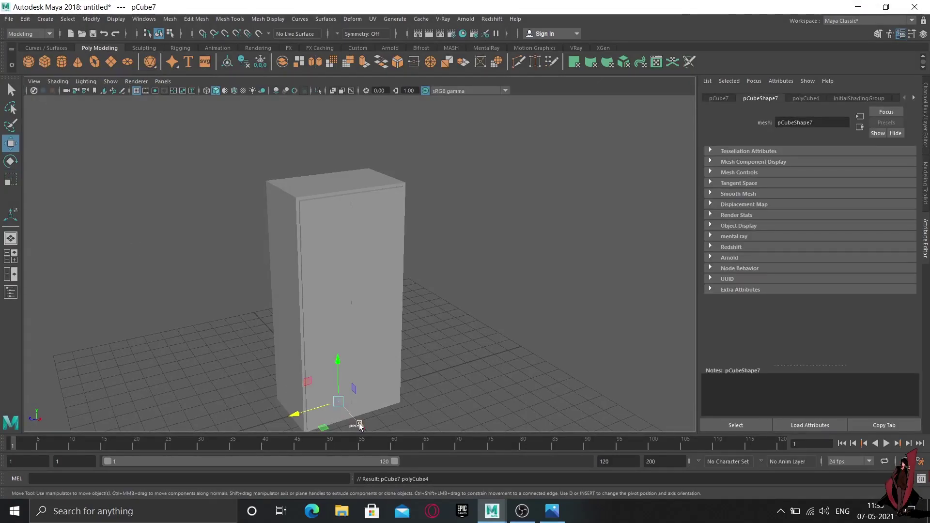
alt+middle_drag(413, 381, 442, 274)
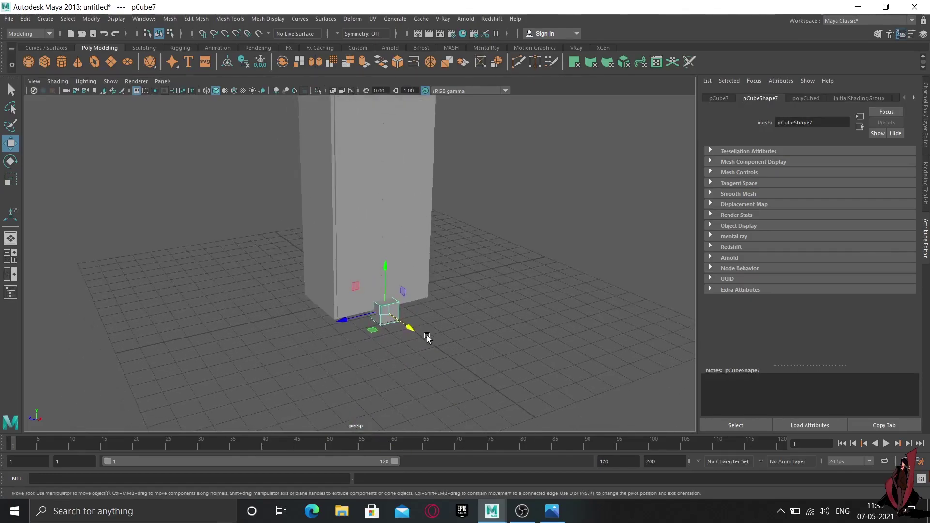
drag(427, 336, 396, 354)
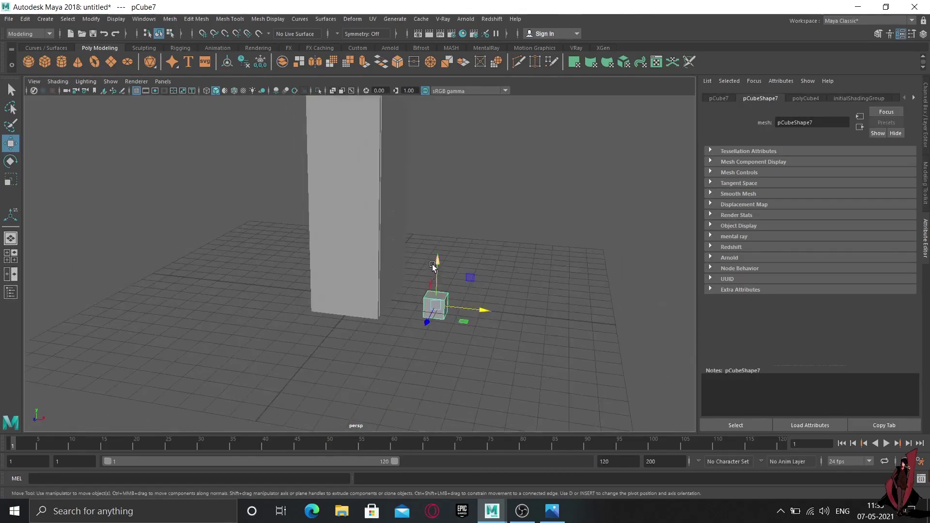
mouse_move(434, 290)
mouse_down()
mouse_move(458, 274)
mouse_move(501, 275)
mouse_move(449, 263)
mouse_move(462, 264)
mouse_up()
Stretch the cube along Y into a tall, narrow post beside the wardrobe.
key(r)
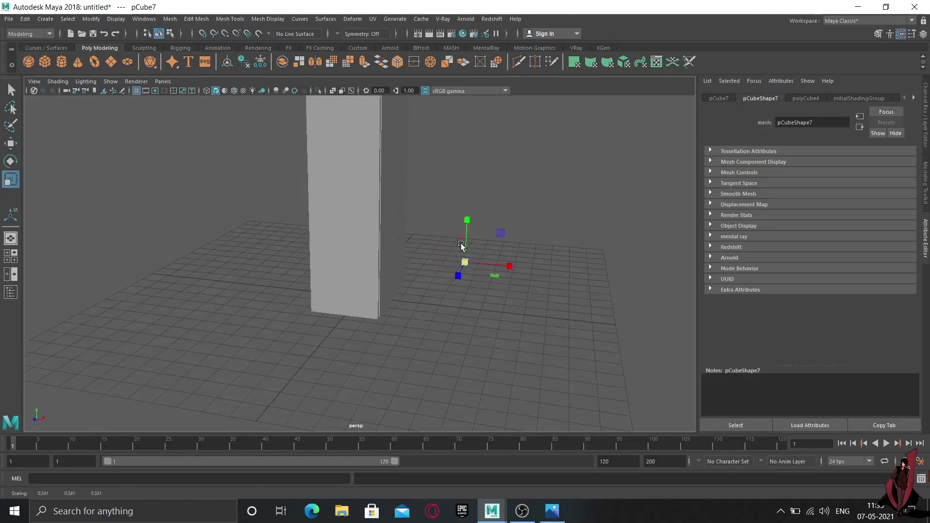
drag(467, 221, 471, 19)
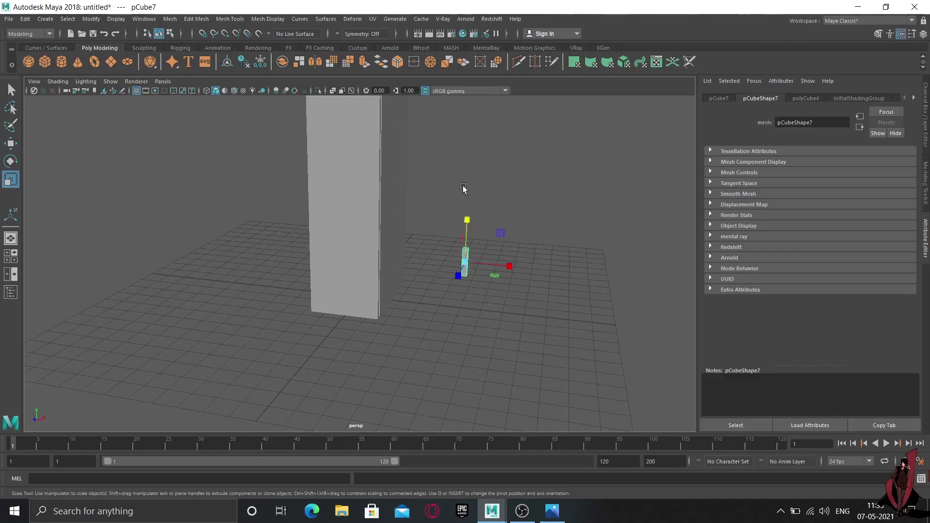
drag(467, 220, 471, 207)
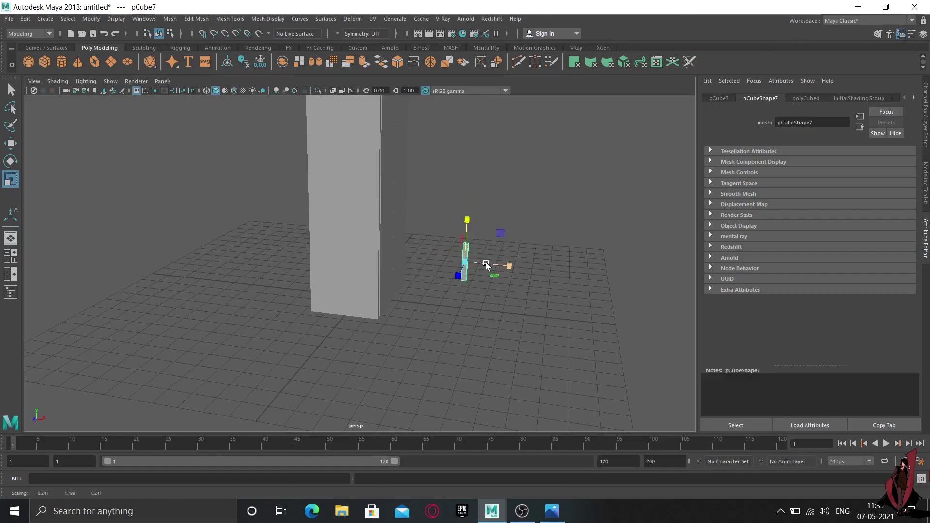
alt+drag(480, 290, 459, 296)
mouse_move(456, 294)
alt+mouse_down()
mouse_move(396, 289)
mouse_move(361, 296)
mouse_move(357, 307)
alt+mouse_up()
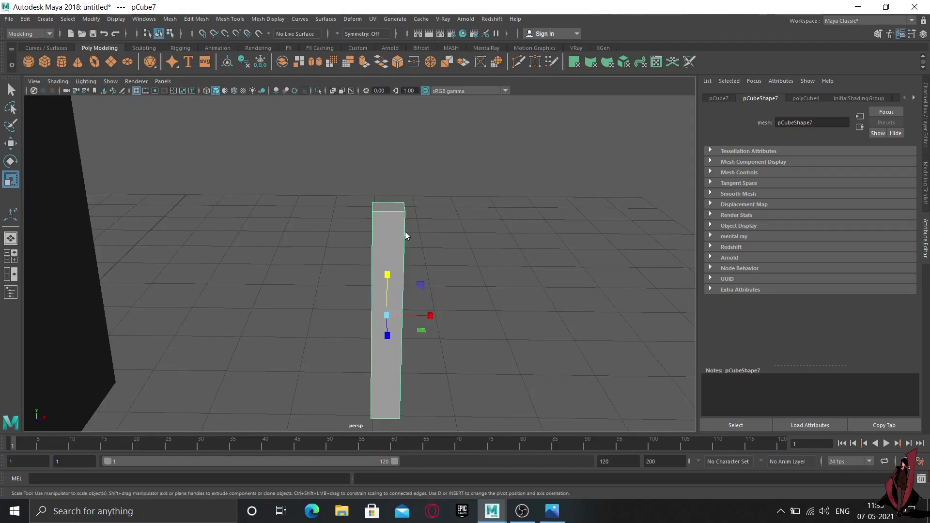
Insert edge loops near the top and the bottom of the post.
shift+right_click(405, 232)
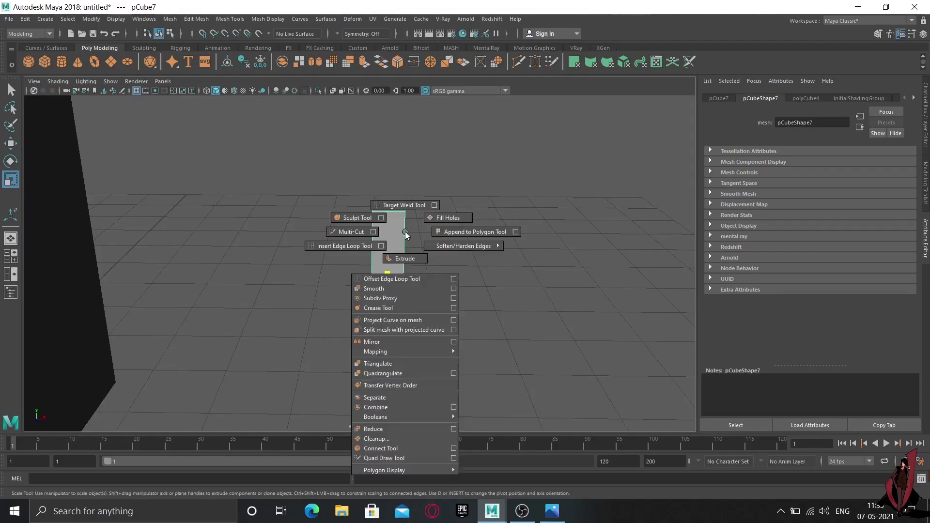
click(339, 249)
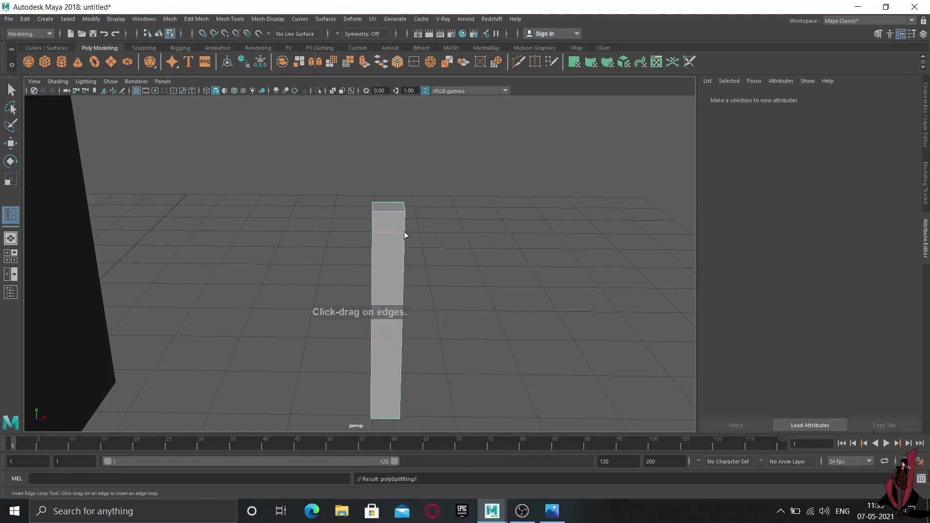
click(404, 232)
alt+middle_drag(430, 322, 432, 277)
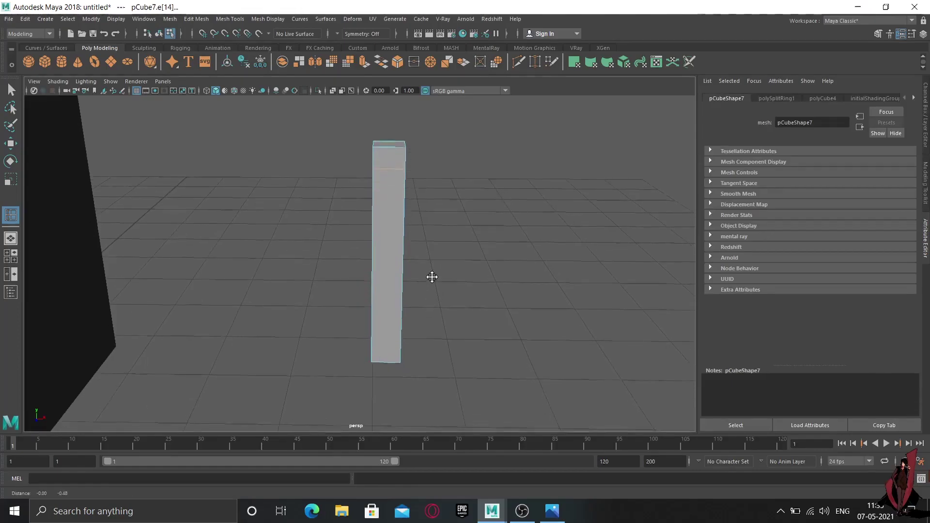
click(400, 344)
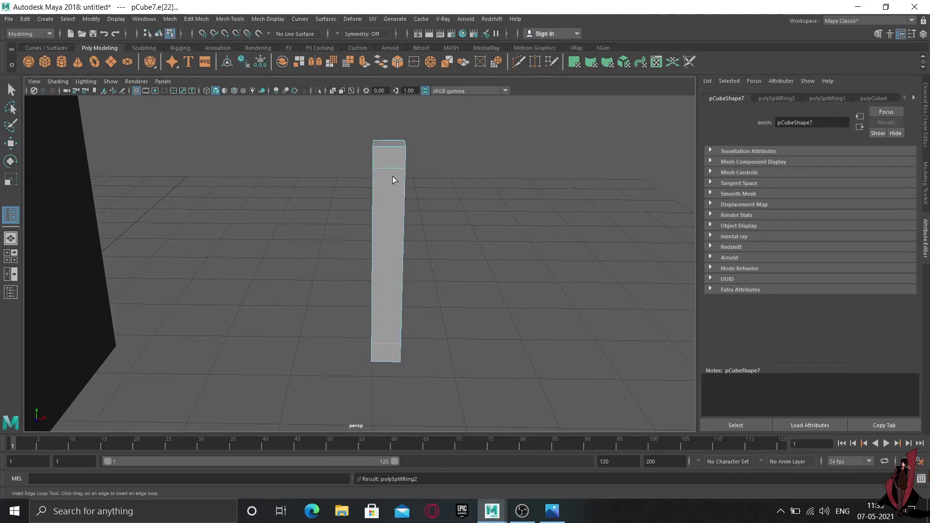
Return to object mode, reselect the post, and undo an extra edge loop.
right_click(384, 162)
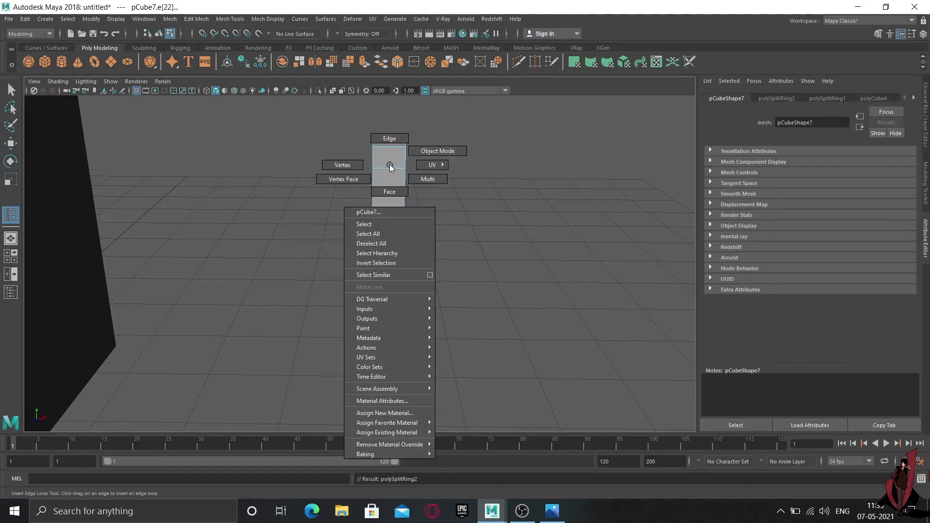
click(486, 183)
alt+drag(414, 194, 436, 208)
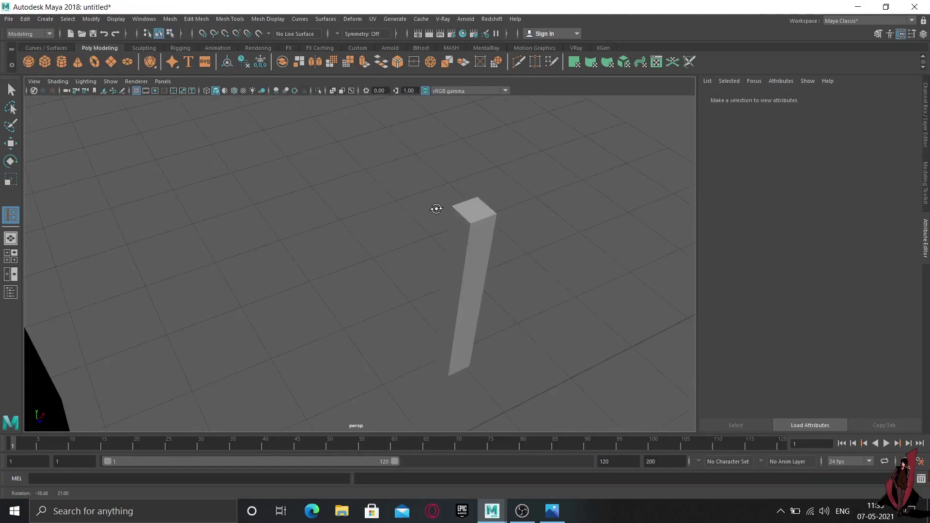
click(472, 226)
right_drag(451, 186, 454, 208)
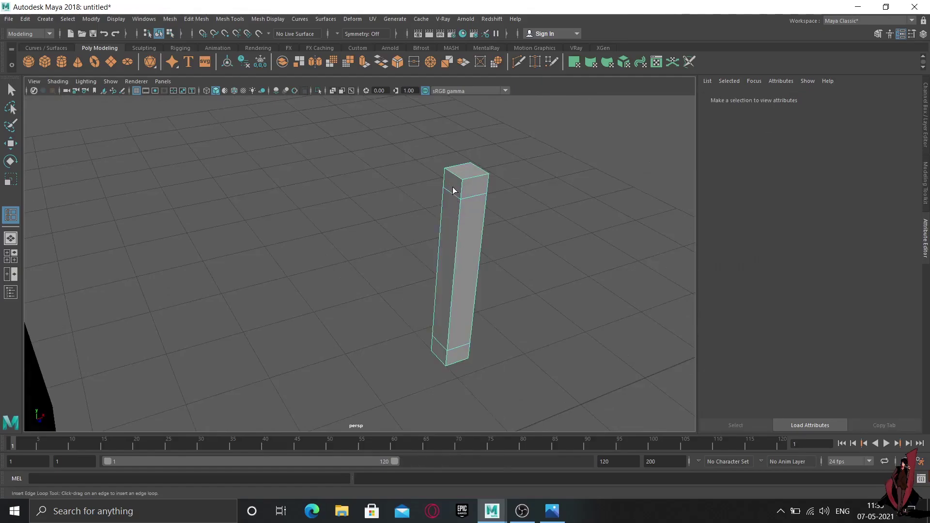
click(453, 188)
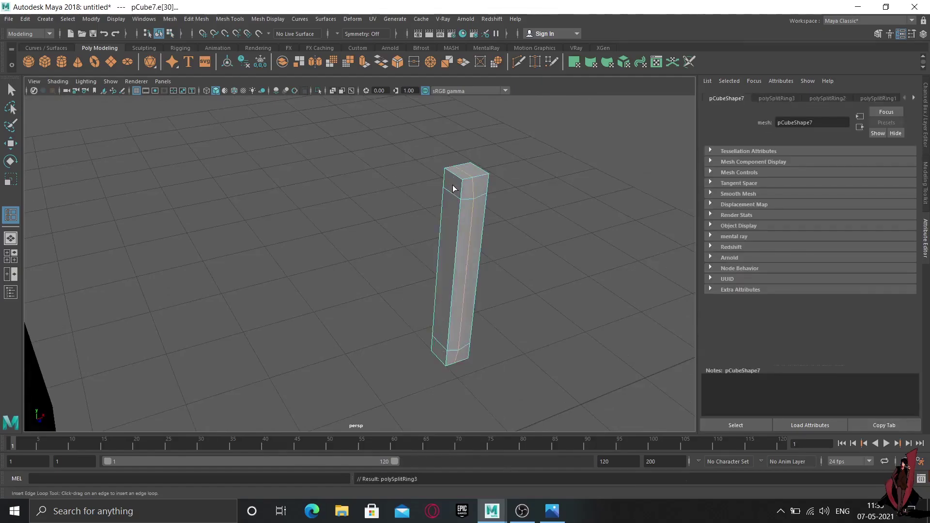
key(ctrl+z)
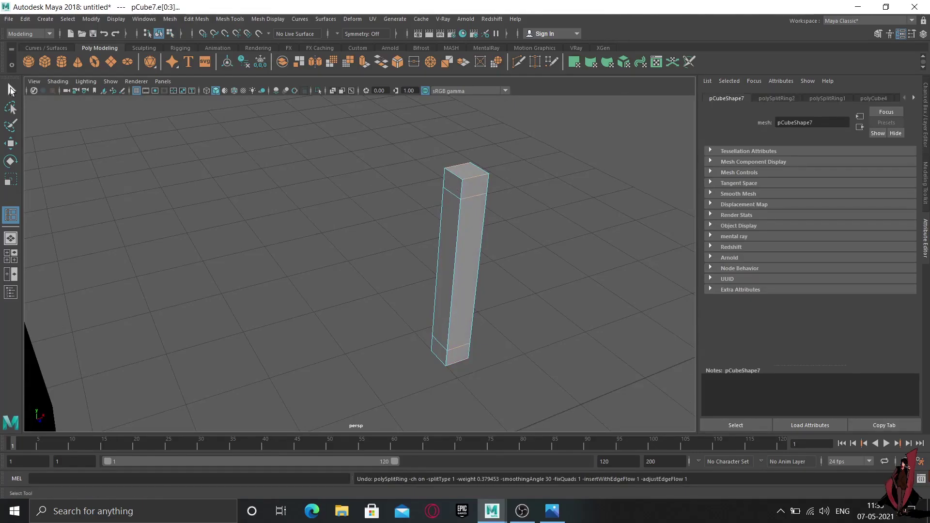
Extrude the post's upper and lower side faces outward so its ends jut sideways like a bracket.
click(10, 88)
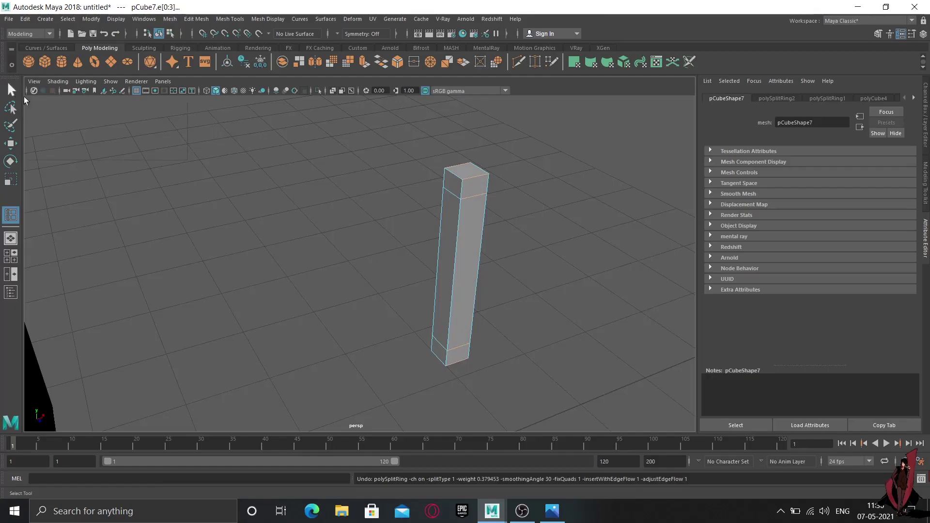
mouse_move(460, 182)
right_down()
mouse_move(499, 175)
mouse_move(451, 230)
mouse_move(451, 218)
right_up()
click(450, 184)
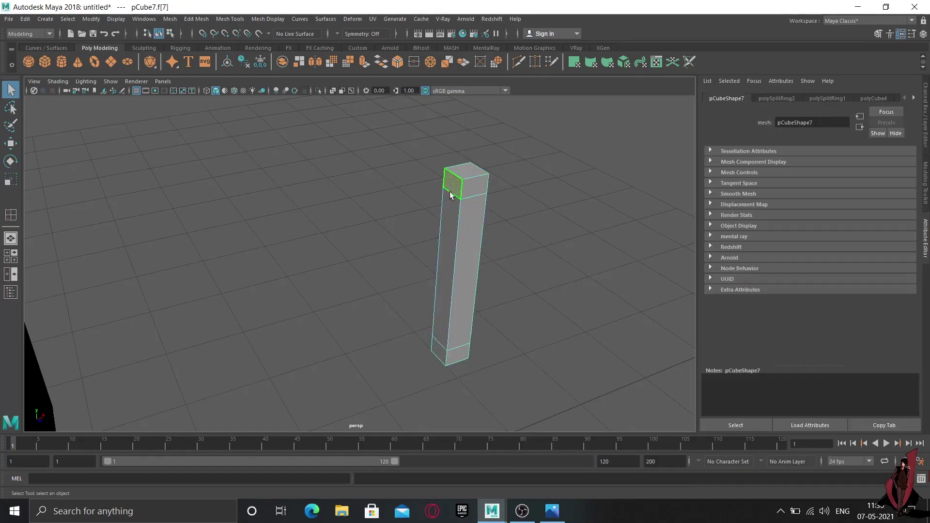
shift+click(437, 350)
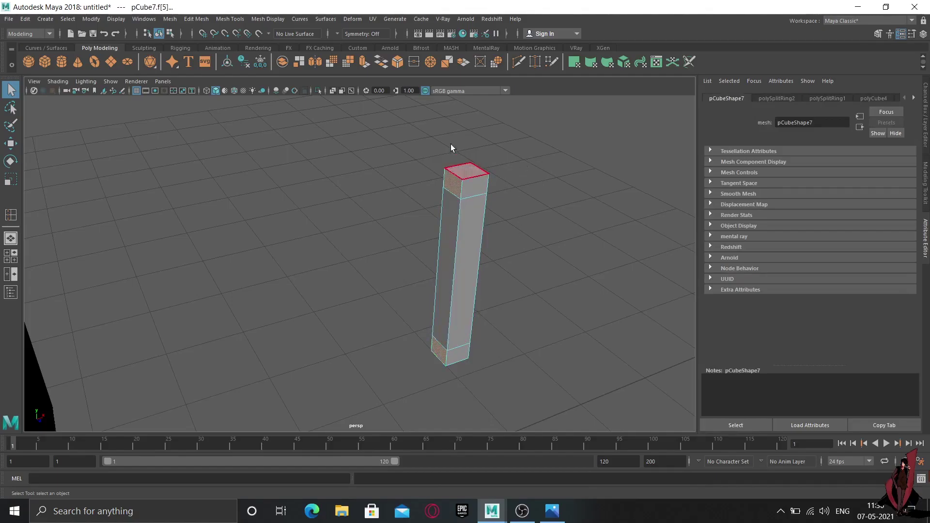
click(366, 62)
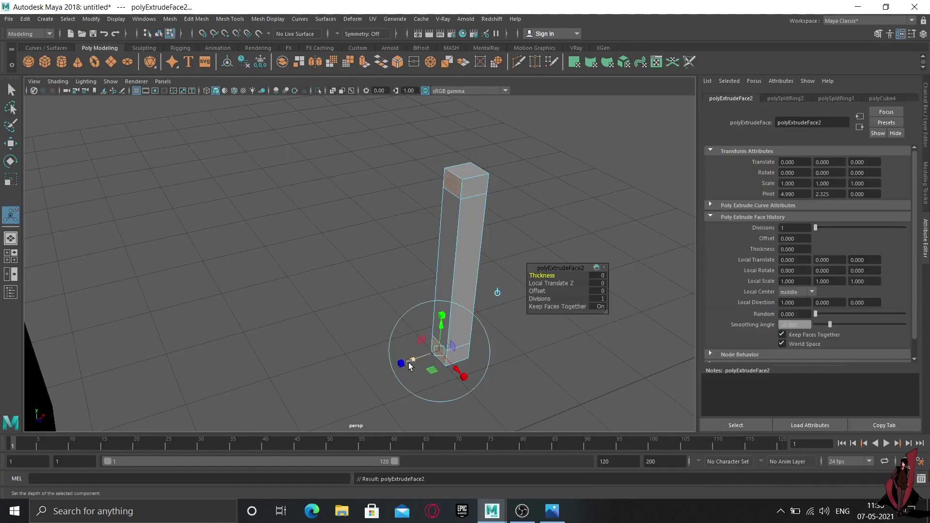
drag(414, 363, 386, 371)
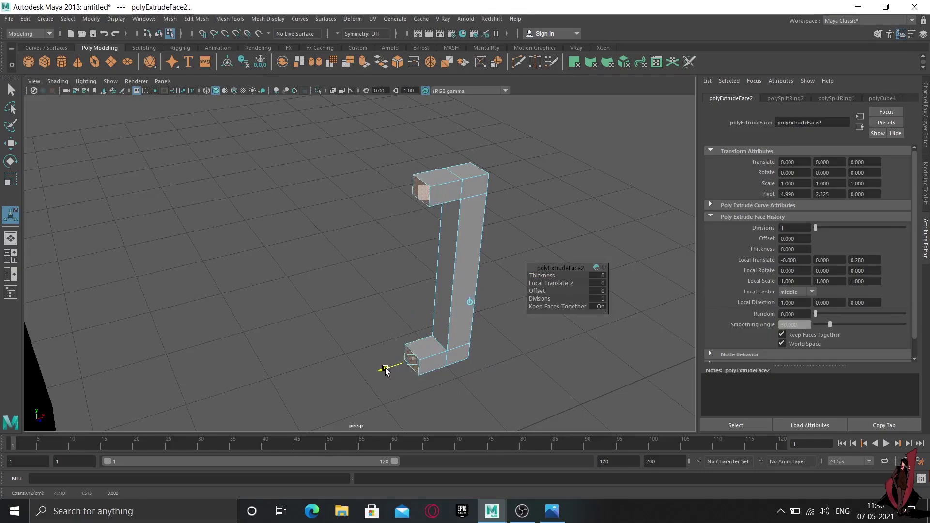
right_drag(455, 225, 548, 182)
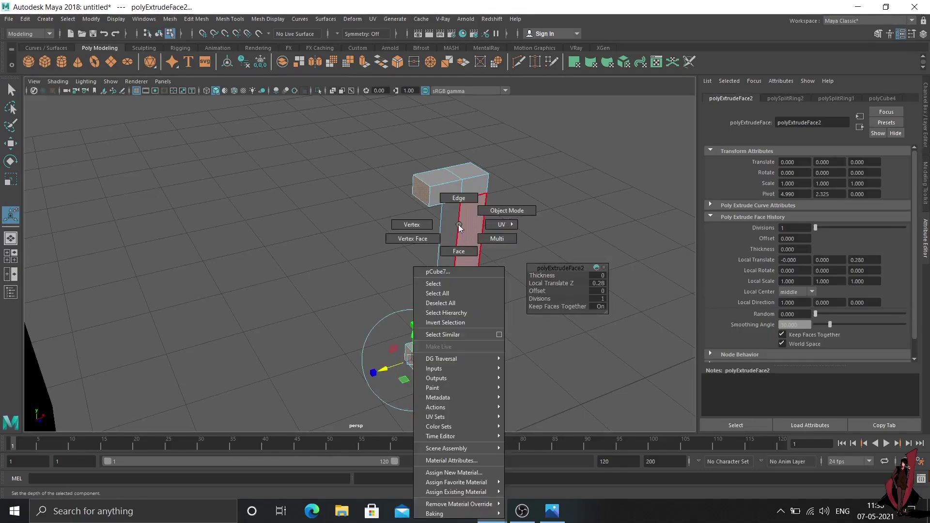
click(548, 182)
mouse_move(548, 305)
alt+mouse_down()
mouse_move(301, 305)
mouse_move(351, 347)
mouse_move(346, 339)
mouse_move(369, 340)
alt+mouse_up()
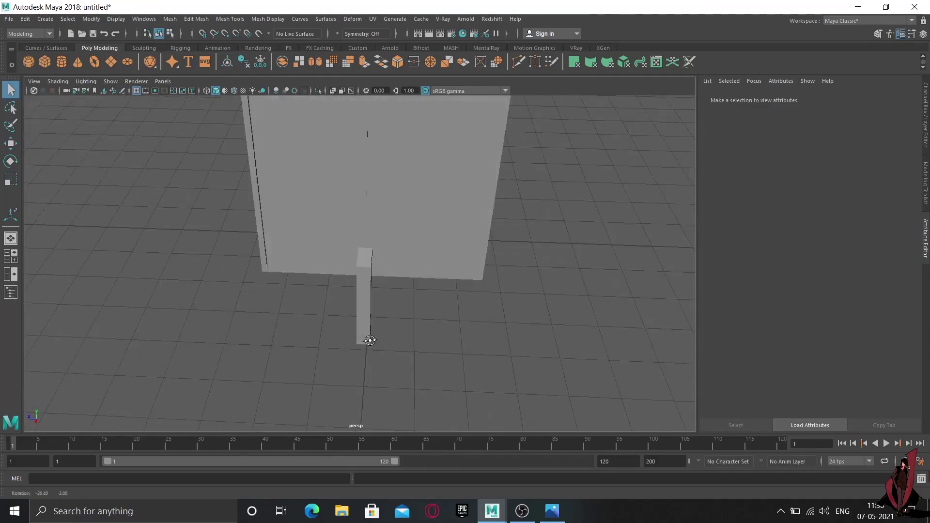
click(366, 301)
key(3)
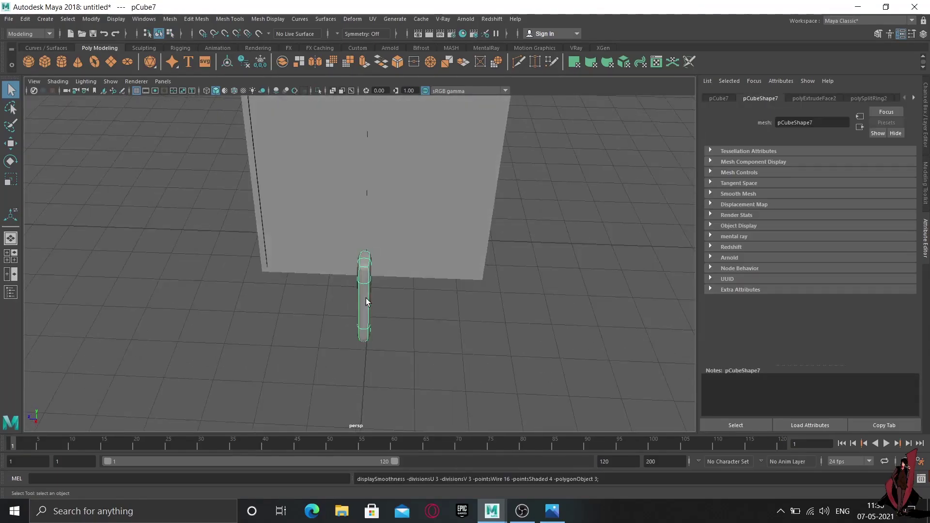
mouse_move(365, 298)
alt+mouse_down()
mouse_move(498, 286)
mouse_move(466, 281)
alt+mouse_up()
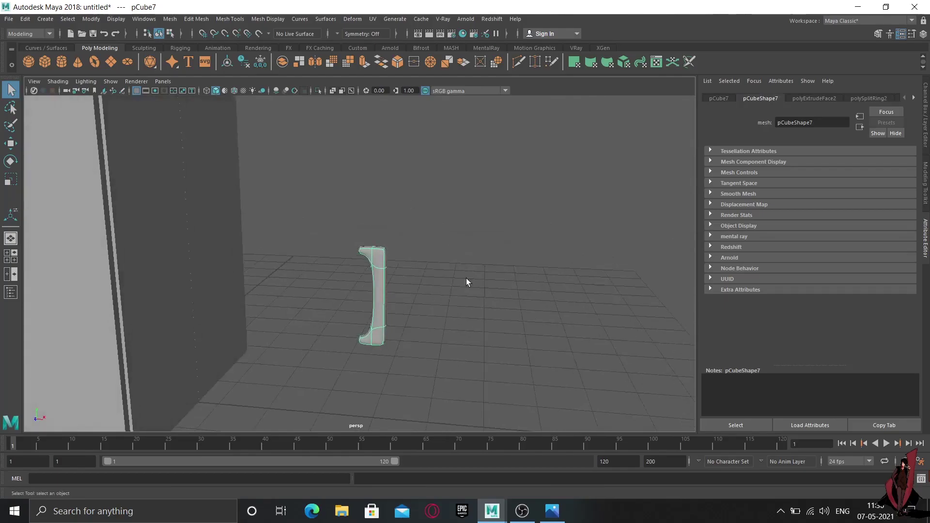
scroll(388, 318, up, 2)
scroll(423, 303, up, 2)
scroll(389, 346, up, 2)
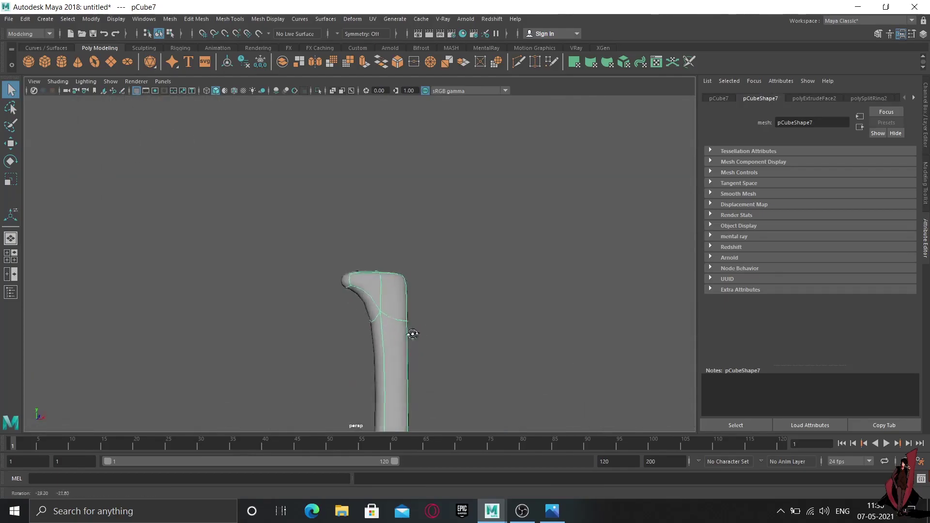
key(1)
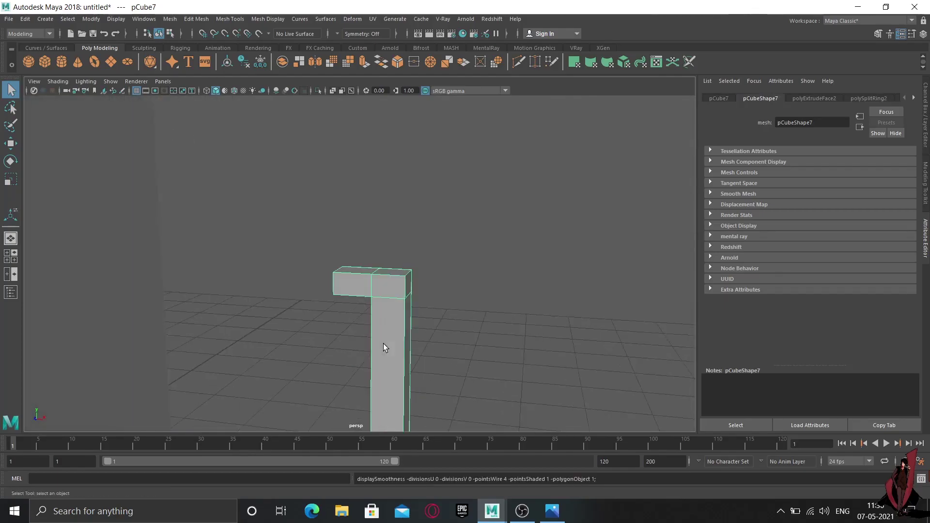
mouse_move(382, 344)
alt+mouse_down()
mouse_move(414, 321)
mouse_move(438, 318)
mouse_move(457, 329)
mouse_move(420, 332)
mouse_move(422, 319)
alt+mouse_up()
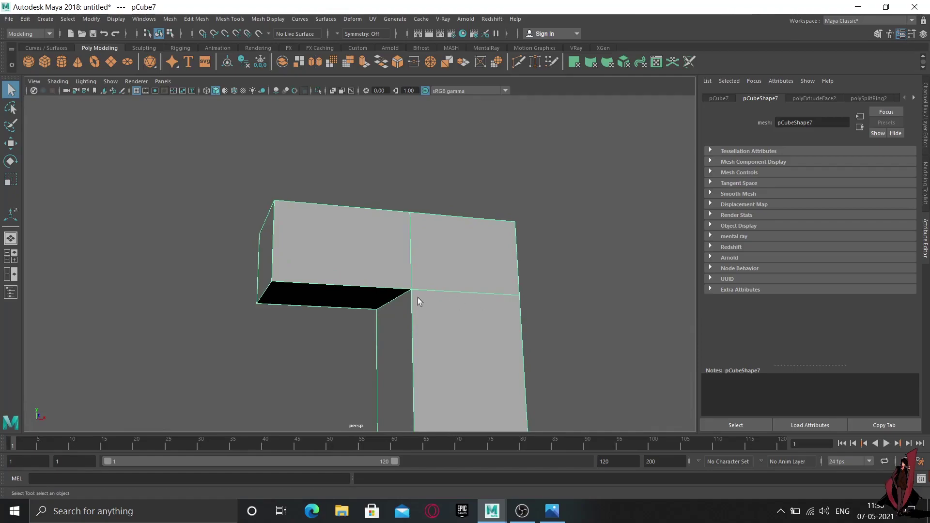
Insert support edge loops on both sides of the handle's top and bottom bends.
right_click(411, 334)
shift+right_drag(410, 252, 356, 272)
click(352, 270)
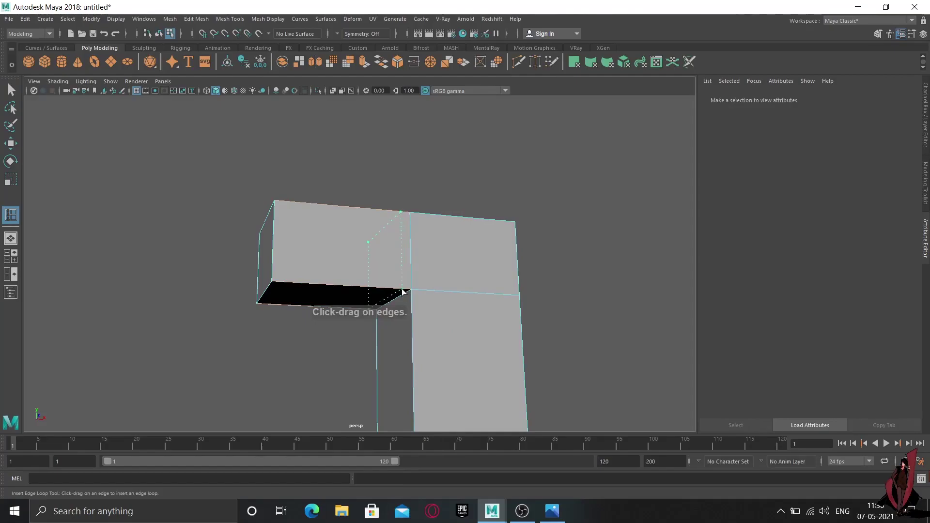
click(402, 291)
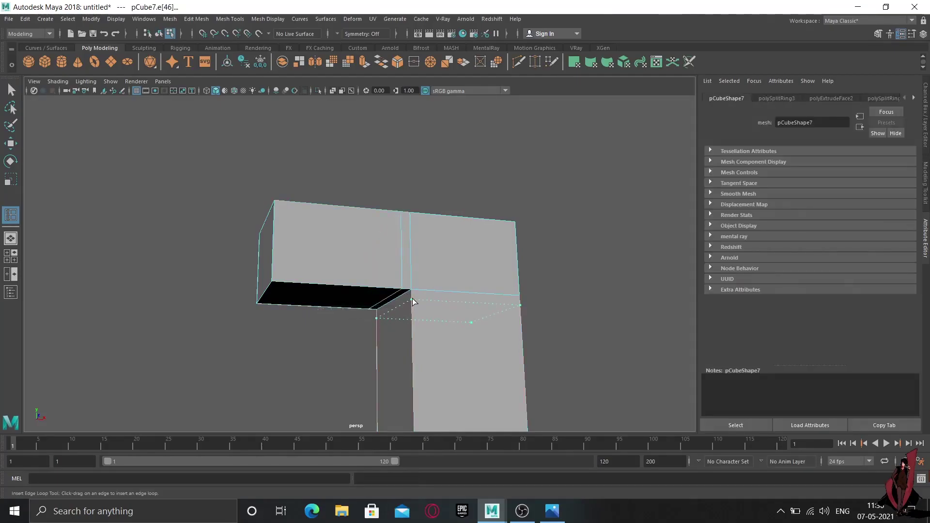
click(412, 299)
scroll(412, 298, down, 2)
mouse_move(436, 370)
alt+middle_down()
mouse_move(451, 223)
mouse_move(481, 429)
alt+middle_up()
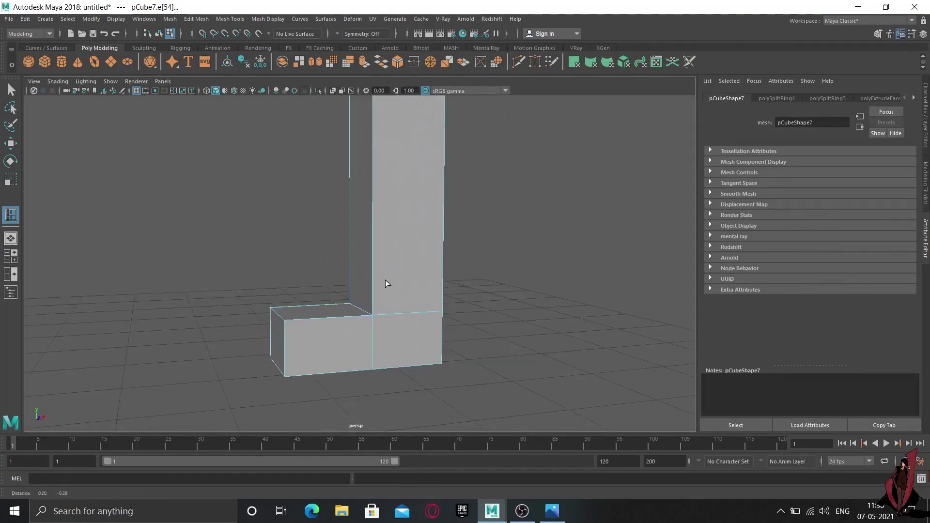
scroll(385, 279, down, 3)
click(372, 307)
drag(362, 320, 364, 318)
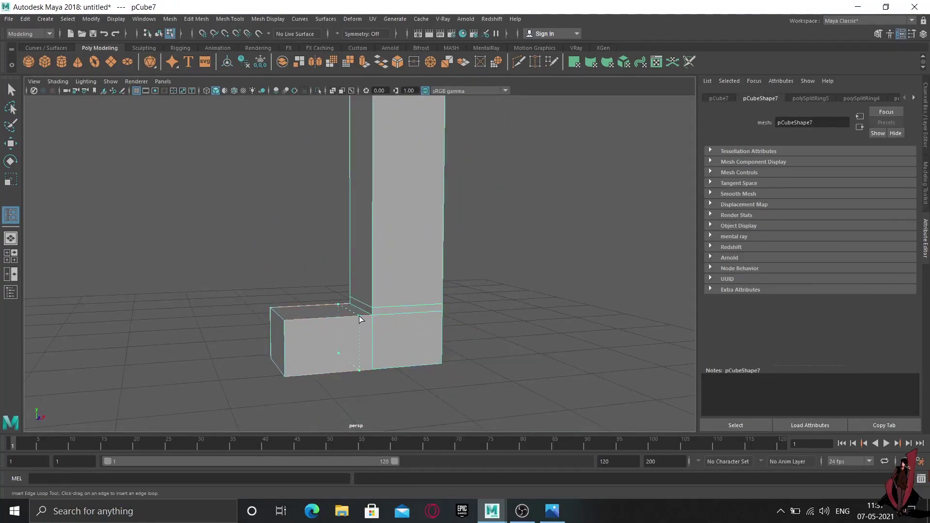
Select the handle in object mode and show its smooth preview with key 3.
right_drag(385, 255, 420, 203)
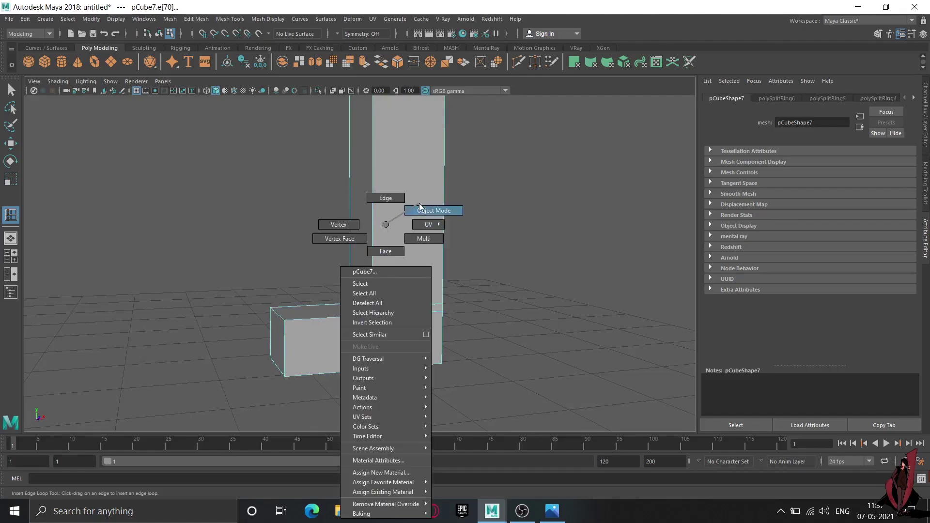
click(469, 277)
mouse_move(469, 277)
alt+mouse_down()
mouse_move(382, 284)
mouse_move(355, 221)
alt+mouse_up()
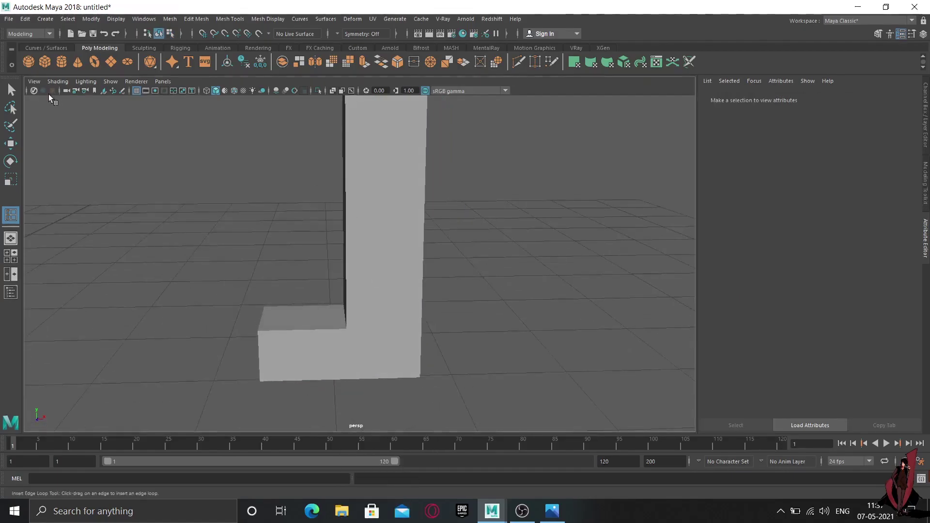
click(11, 90)
click(377, 225)
key(3)
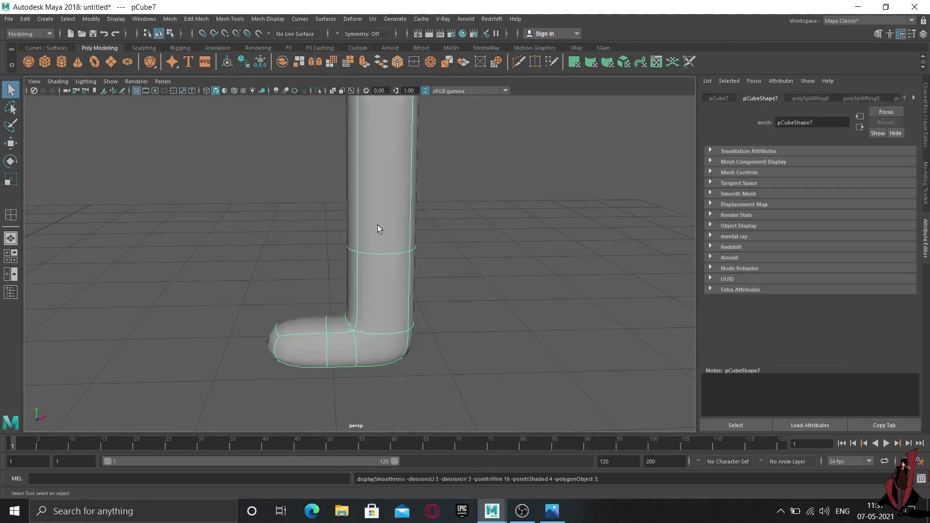
mouse_move(376, 260)
alt+mouse_down()
mouse_move(370, 279)
mouse_move(411, 285)
mouse_move(276, 289)
mouse_move(370, 241)
mouse_move(373, 254)
mouse_move(301, 261)
mouse_move(306, 231)
mouse_move(417, 228)
mouse_move(377, 232)
mouse_move(351, 348)
mouse_move(411, 353)
mouse_move(281, 317)
mouse_move(363, 316)
mouse_move(372, 385)
alt+mouse_up()
scroll(370, 279, down, 3)
Slide the handle left and raise it up onto the wardrobe door.
key(w)
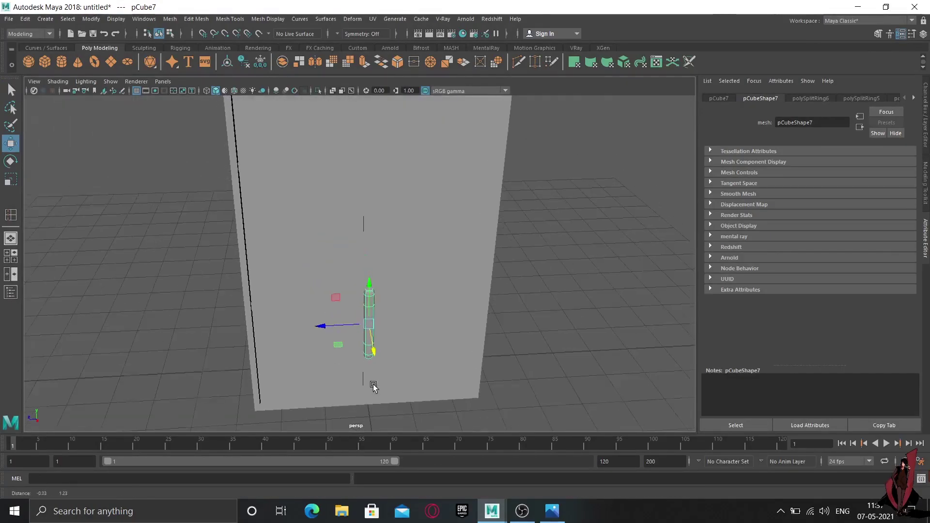
drag(318, 326, 290, 324)
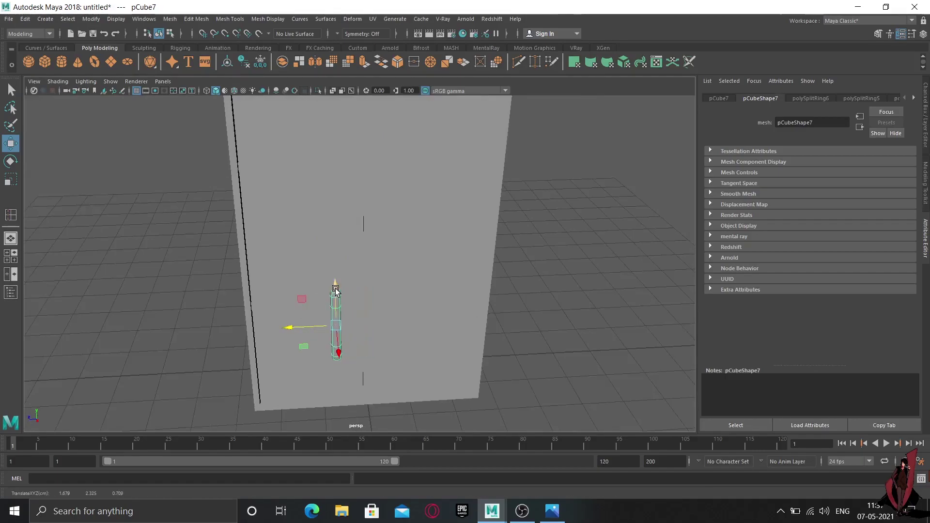
drag(336, 291, 334, 189)
mouse_move(375, 228)
alt+mouse_down()
mouse_move(343, 233)
mouse_move(456, 233)
mouse_move(415, 289)
mouse_move(380, 287)
mouse_move(388, 295)
mouse_move(379, 294)
mouse_move(499, 307)
mouse_move(530, 269)
mouse_move(540, 288)
alt+mouse_up()
Shrink the handle overall and make it slightly thinner in depth.
key(r)
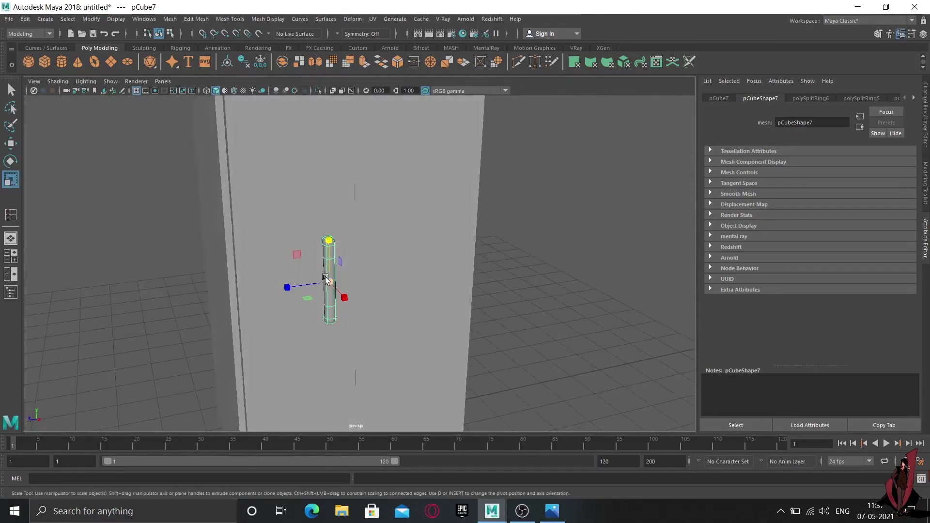
drag(326, 280, 285, 290)
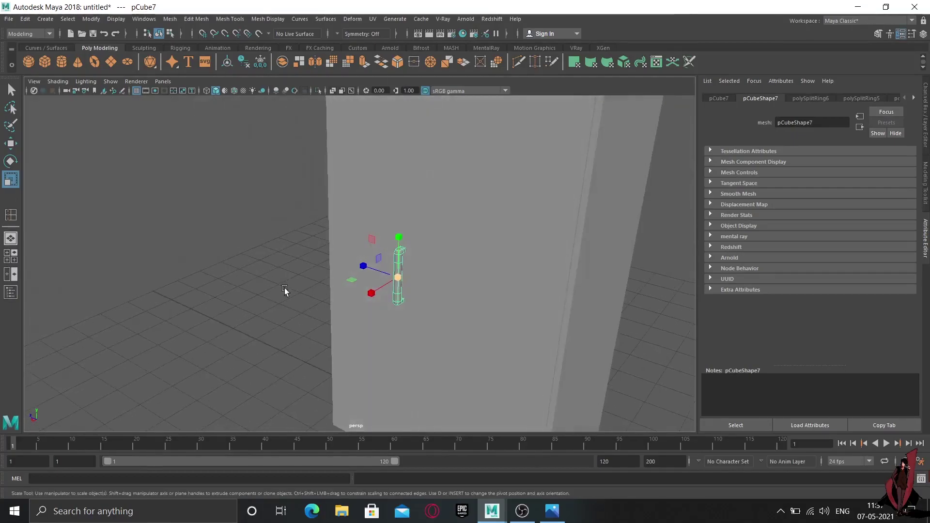
click(358, 269)
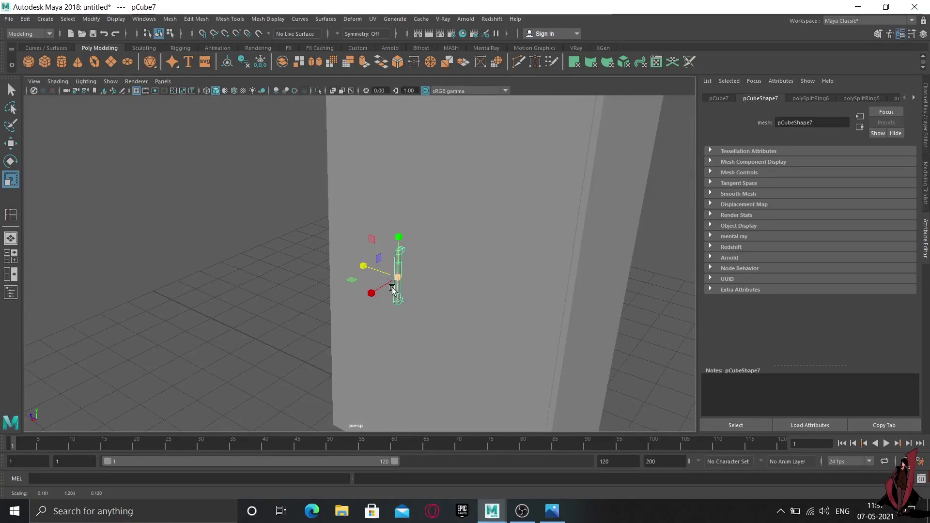
mouse_move(363, 268)
mouse_down()
mouse_move(416, 311)
mouse_move(476, 290)
mouse_up()
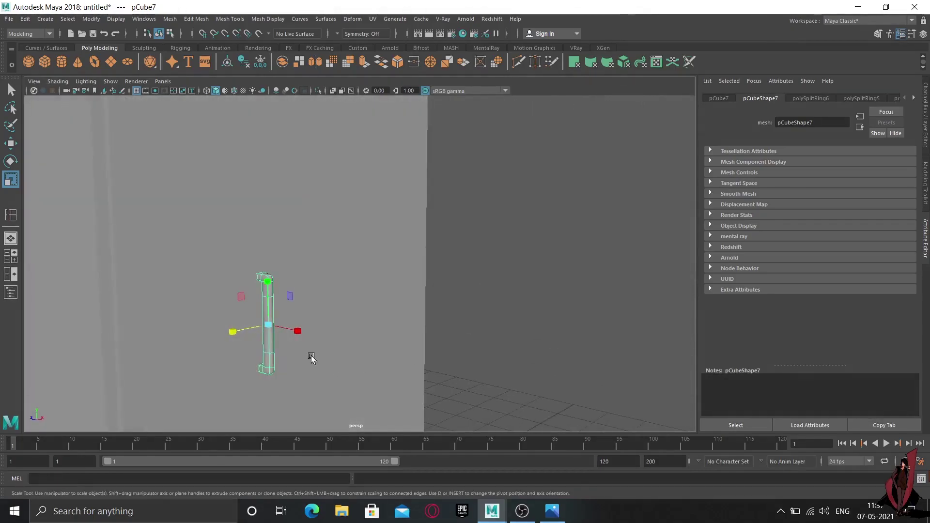
drag(235, 331, 234, 333)
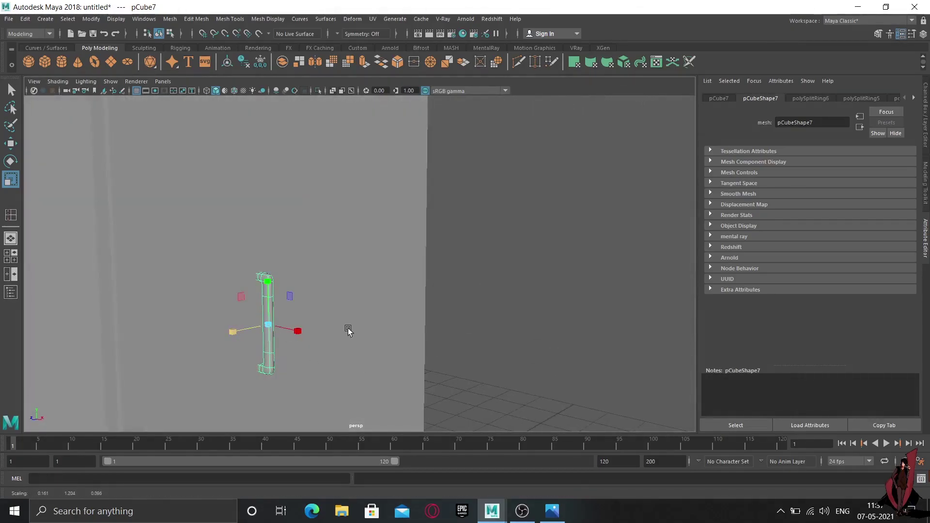
alt+drag(348, 329, 308, 347)
alt+drag(370, 266, 353, 270)
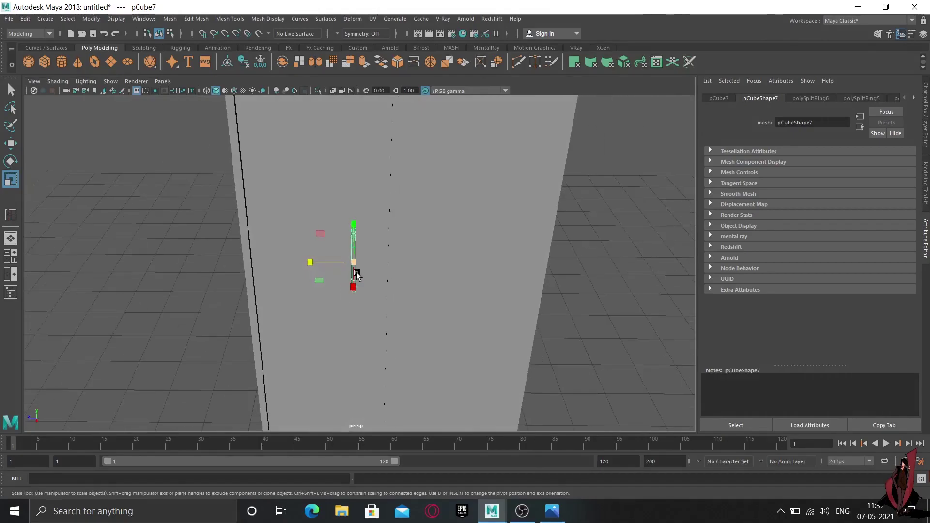
alt+drag(421, 291, 299, 288)
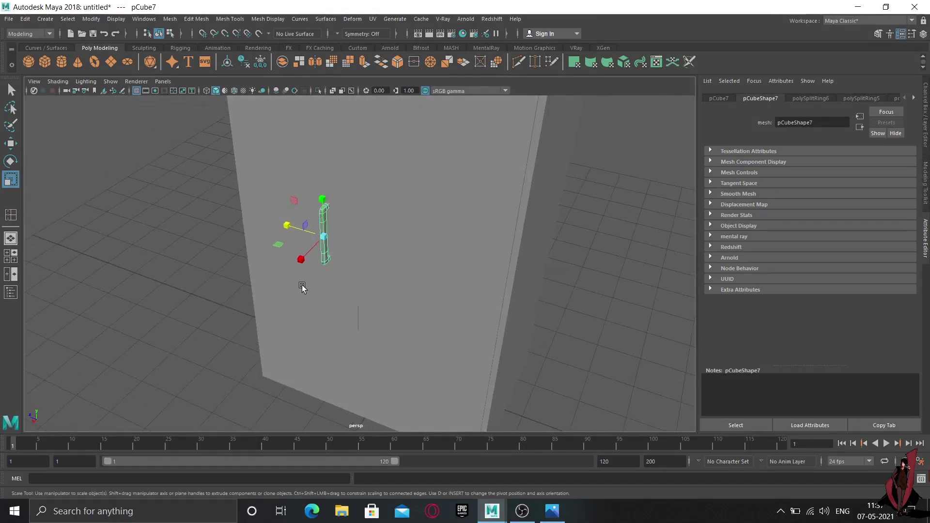
Duplicate the handle as pCube8, move it right beside the first, then deselect.
key(w)
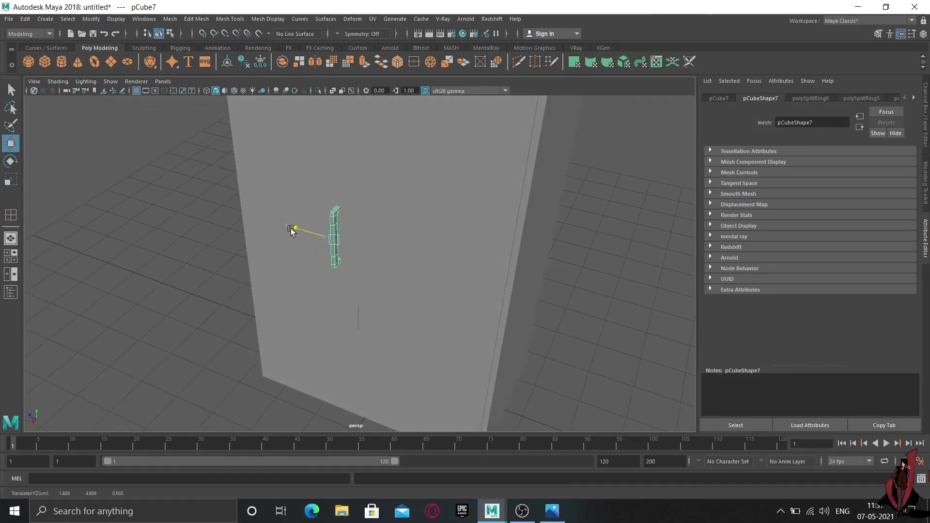
mouse_move(291, 229)
alt+mouse_down()
mouse_move(355, 293)
mouse_move(393, 277)
alt+mouse_up()
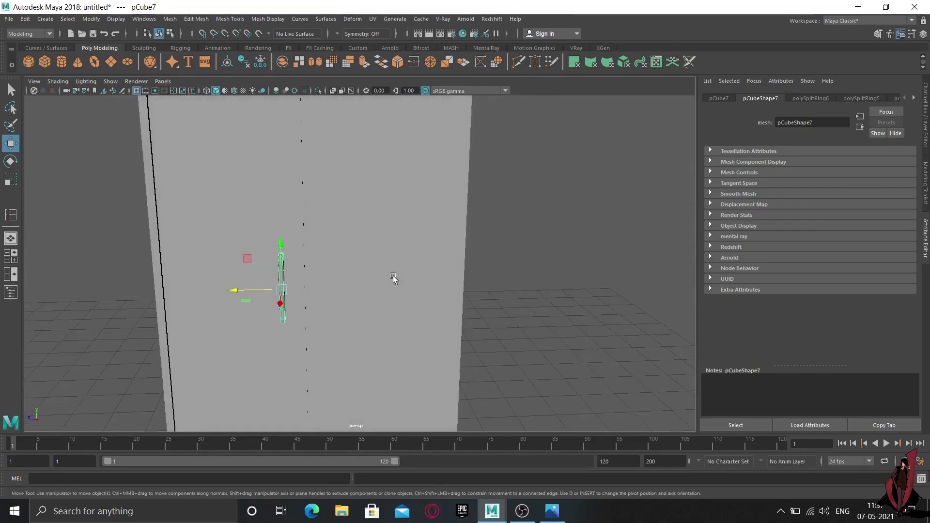
key(ctrl+d)
drag(235, 292, 283, 294)
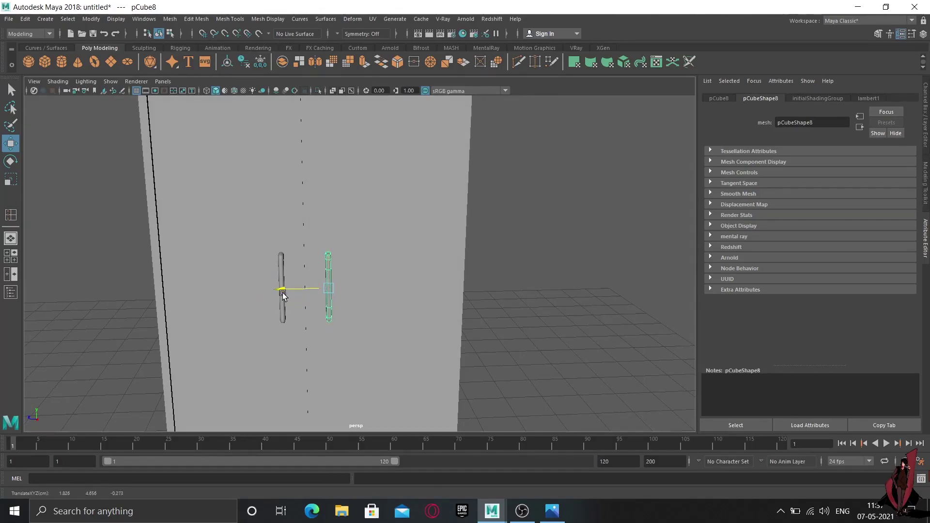
right_drag(333, 224, 373, 210)
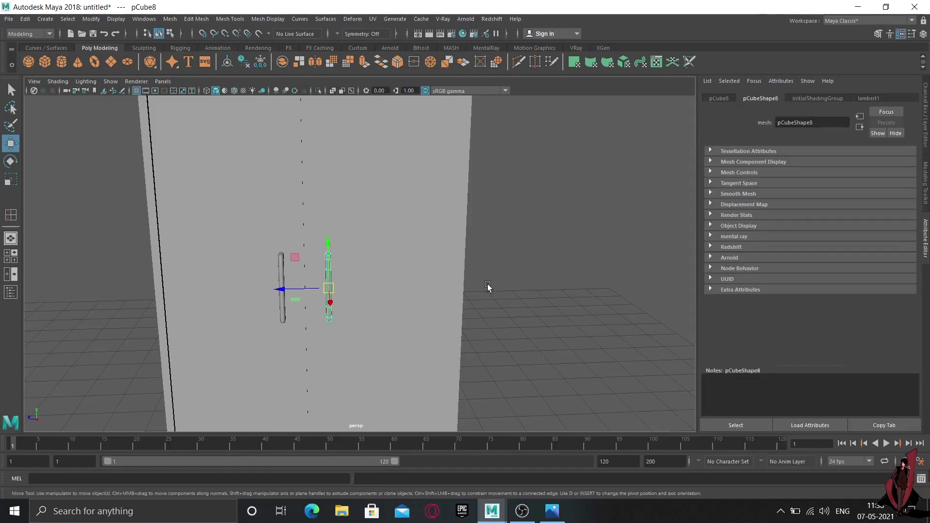
click(488, 289)
scroll(503, 324, down, 3)
mouse_move(503, 324)
alt+mouse_down()
mouse_move(349, 324)
mouse_move(373, 311)
alt+mouse_up()
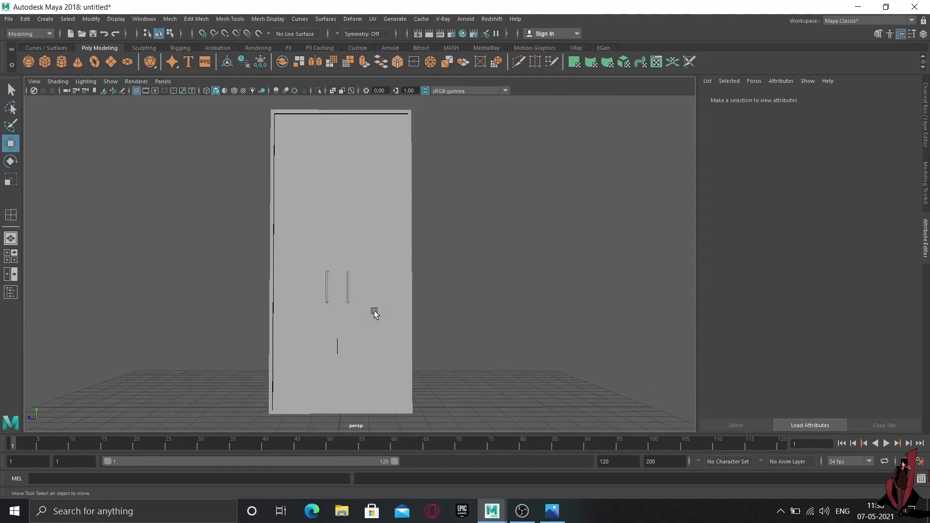
Raise the left door handle higher on the wardrobe door, then clear the selection.
alt+middle_drag(374, 311, 405, 376)
alt+drag(405, 377, 317, 384)
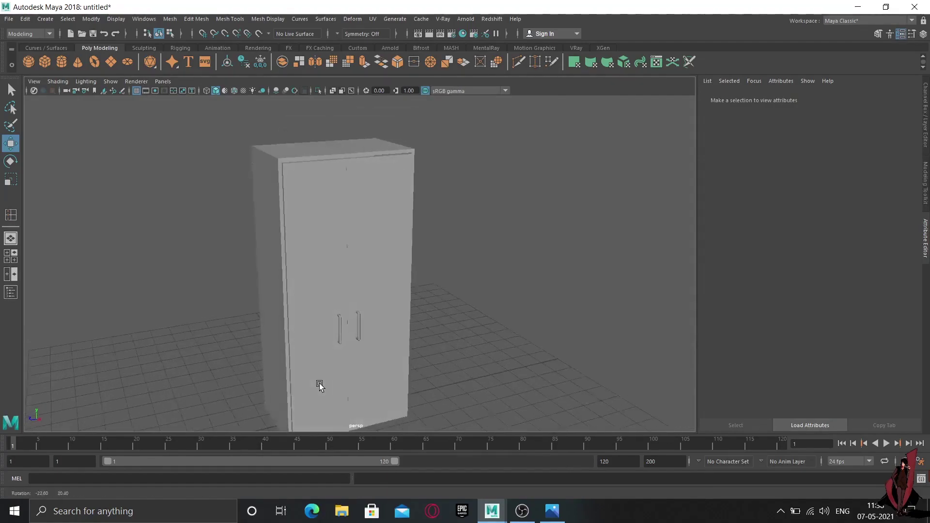
click(357, 331)
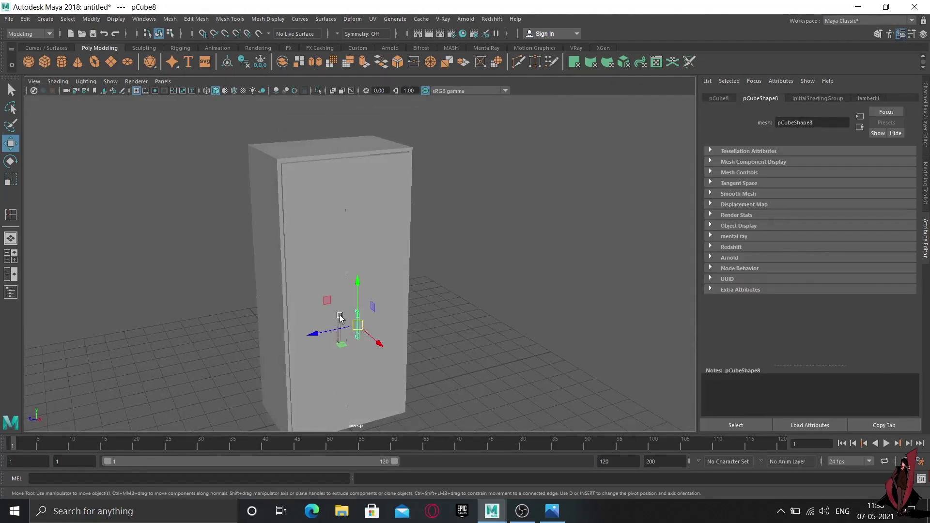
click(340, 317)
drag(338, 291, 336, 233)
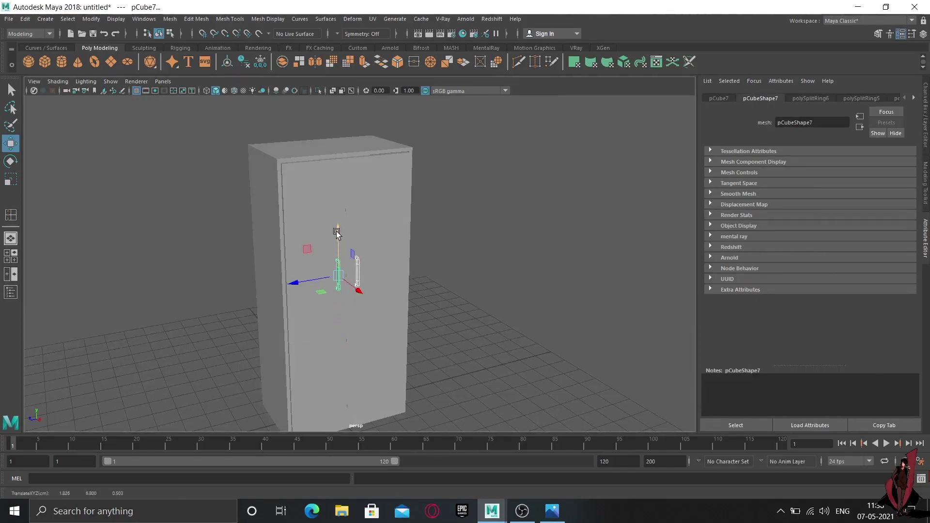
drag(337, 234, 338, 238)
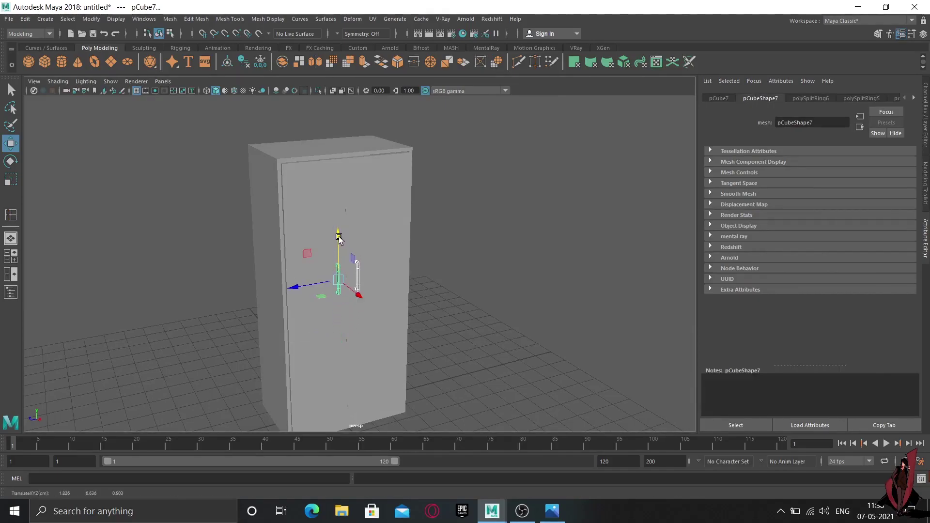
mouse_move(421, 332)
alt+mouse_down()
mouse_move(336, 322)
mouse_move(367, 338)
mouse_move(376, 315)
mouse_move(391, 340)
alt+mouse_up()
right_drag(386, 228, 387, 289)
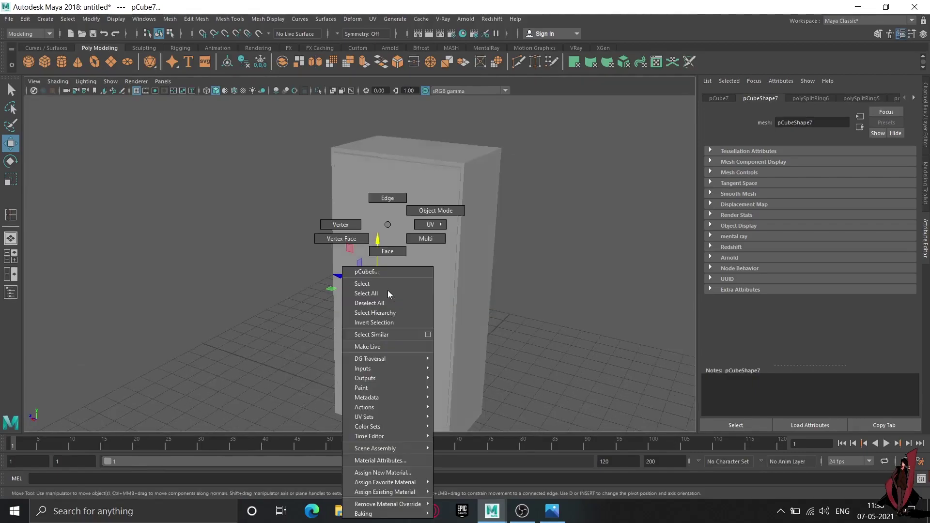
click(514, 377)
Create a new polygon plane, pPlane1, viewed from above the wardrobe.
scroll(466, 336, down, 2)
alt+drag(466, 336, 387, 348)
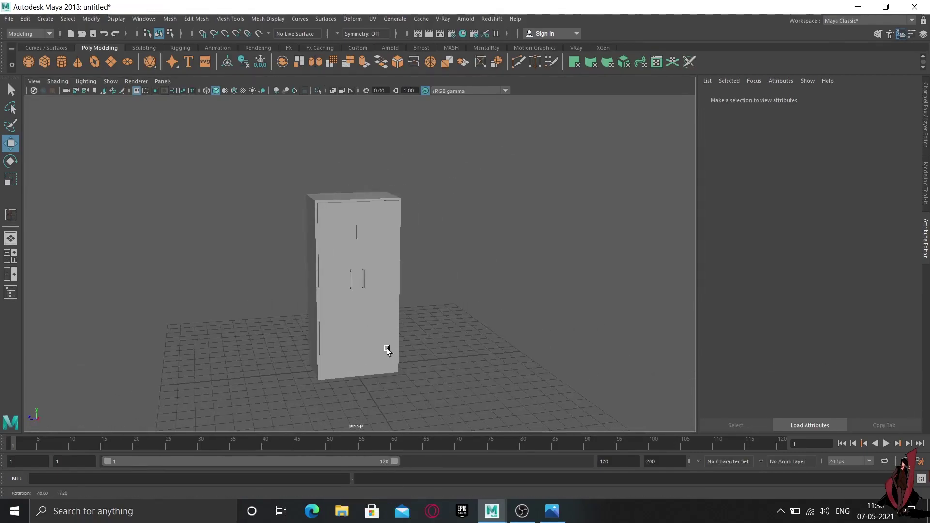
alt+drag(441, 364, 326, 386)
mouse_move(376, 315)
alt+mouse_down()
mouse_move(355, 328)
mouse_move(394, 324)
mouse_move(408, 369)
mouse_move(372, 342)
mouse_move(369, 326)
mouse_move(314, 332)
mouse_move(271, 208)
mouse_move(314, 270)
mouse_move(246, 254)
alt+mouse_up()
click(111, 62)
Rotate pPlane1 upright, setting its Z rotation to exactly 90.
key(r)
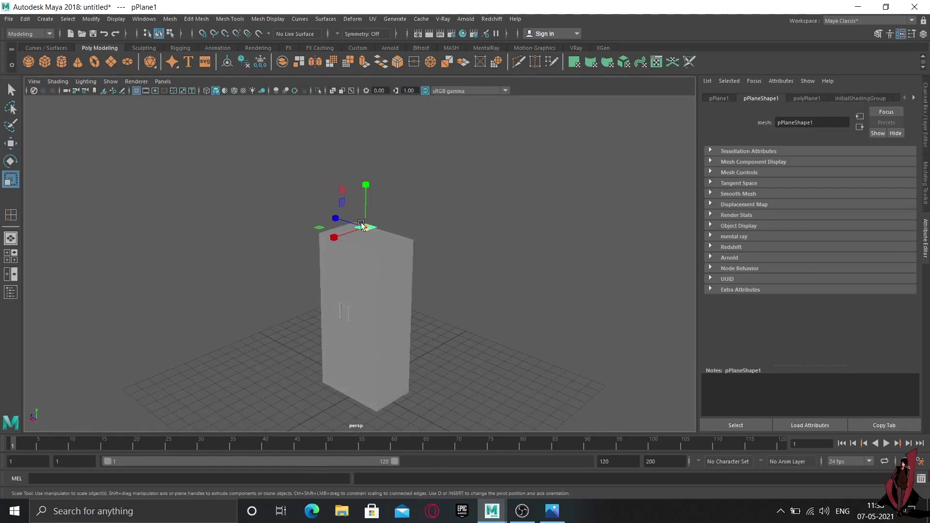
key(e)
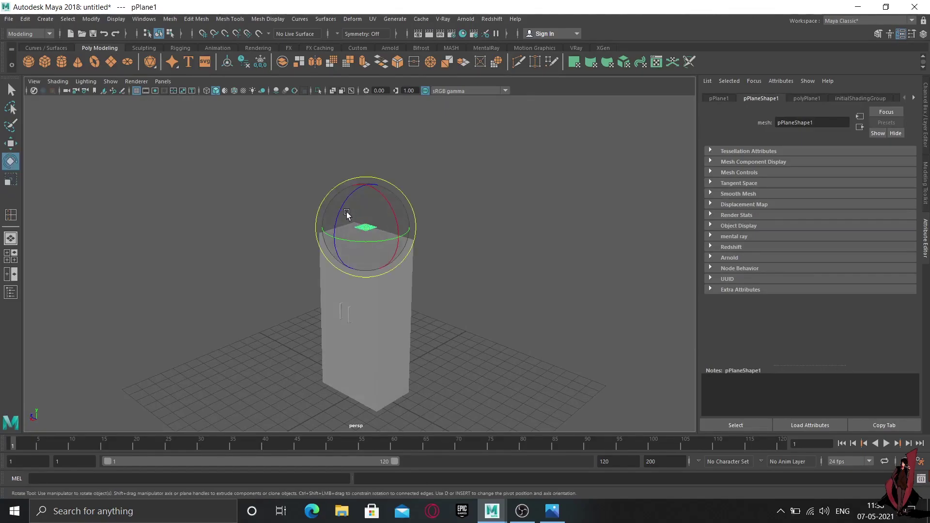
mouse_move(347, 213)
mouse_down()
mouse_move(369, 175)
mouse_move(402, 171)
mouse_up()
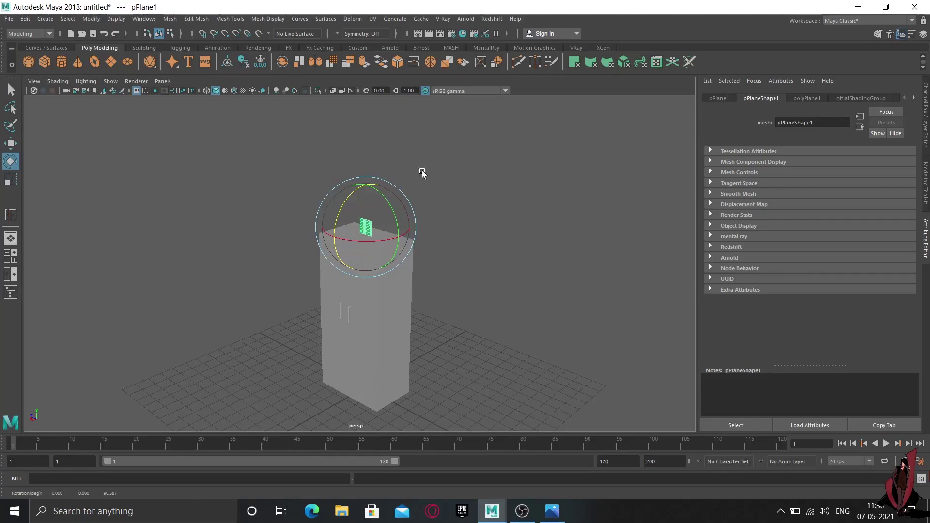
click(925, 110)
double_click(900, 147)
text(ww)
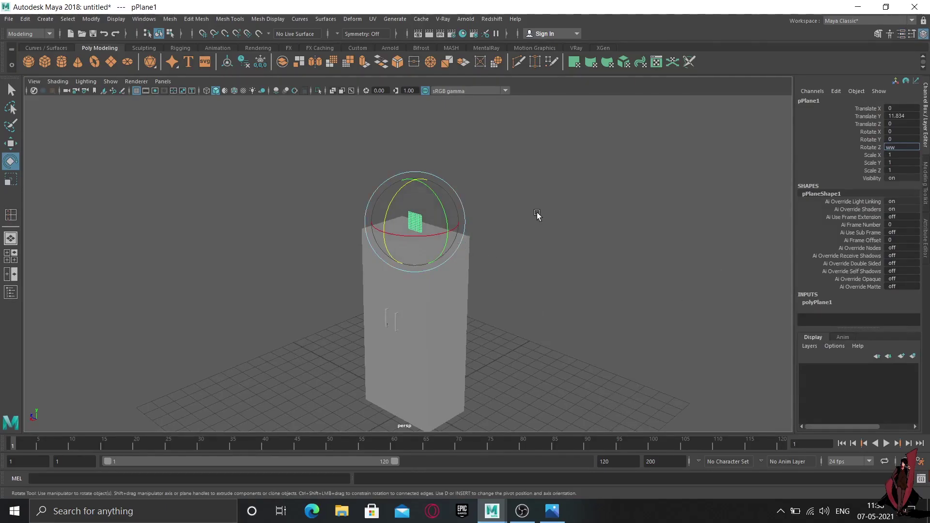
click(492, 216)
click(418, 222)
Slide the plane along X toward the wardrobe and scale it up into a large, wide wall.
key(w)
drag(382, 233, 420, 225)
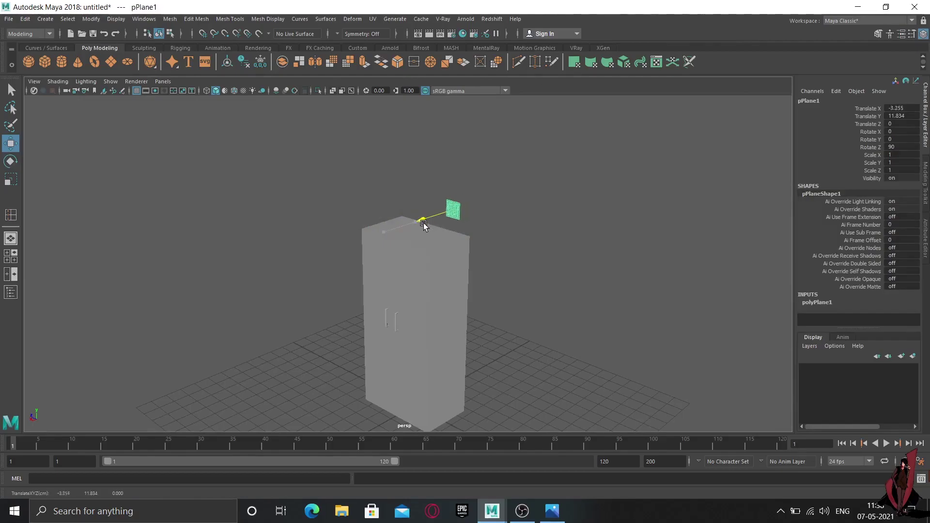
alt+drag(539, 258, 493, 263)
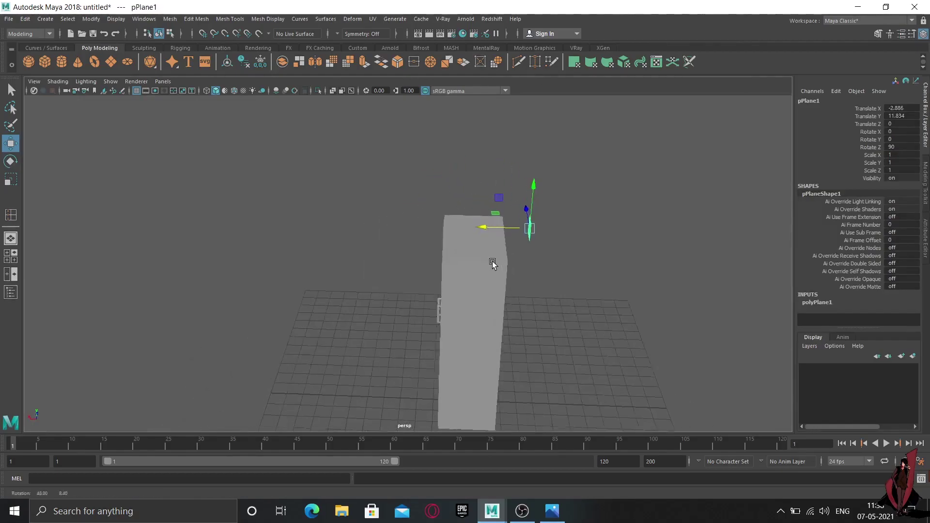
drag(484, 225, 466, 227)
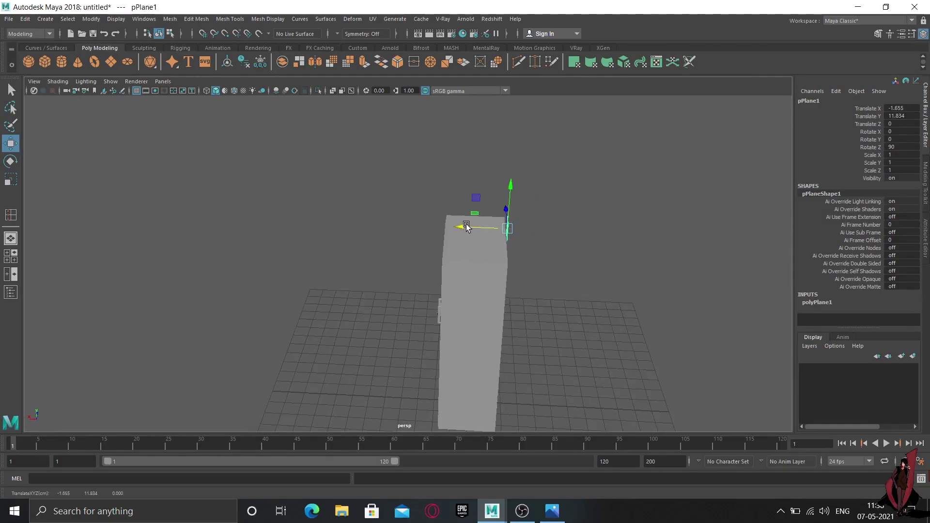
key(r)
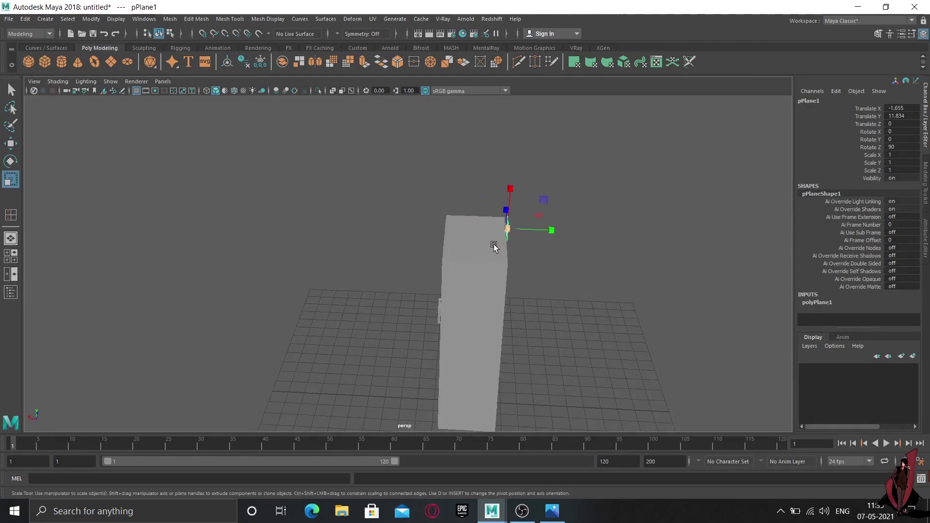
drag(511, 236, 699, 385)
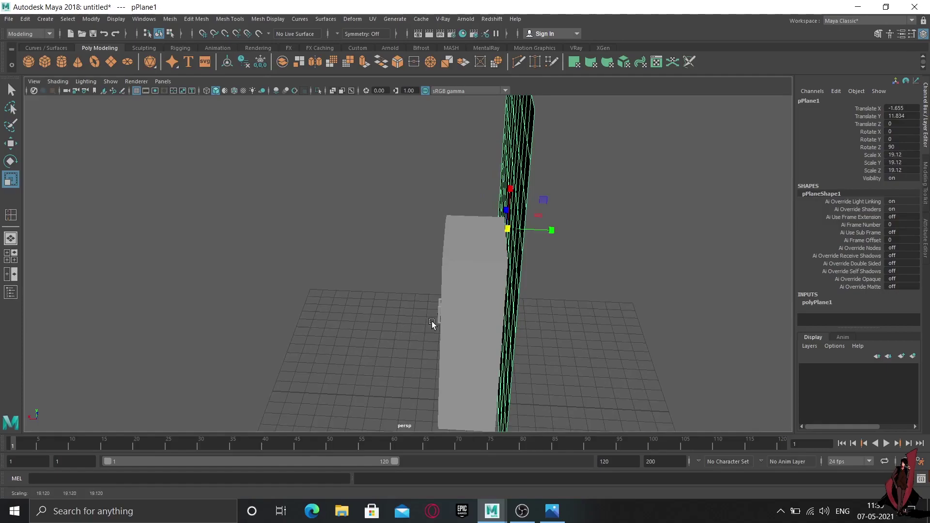
mouse_move(434, 324)
alt+mouse_down()
mouse_move(505, 312)
mouse_move(460, 305)
alt+mouse_up()
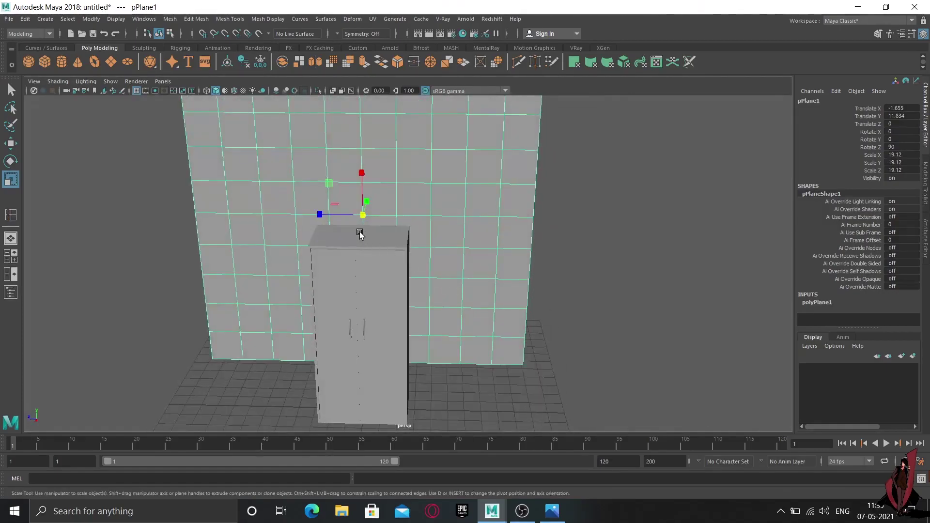
drag(317, 214, 285, 212)
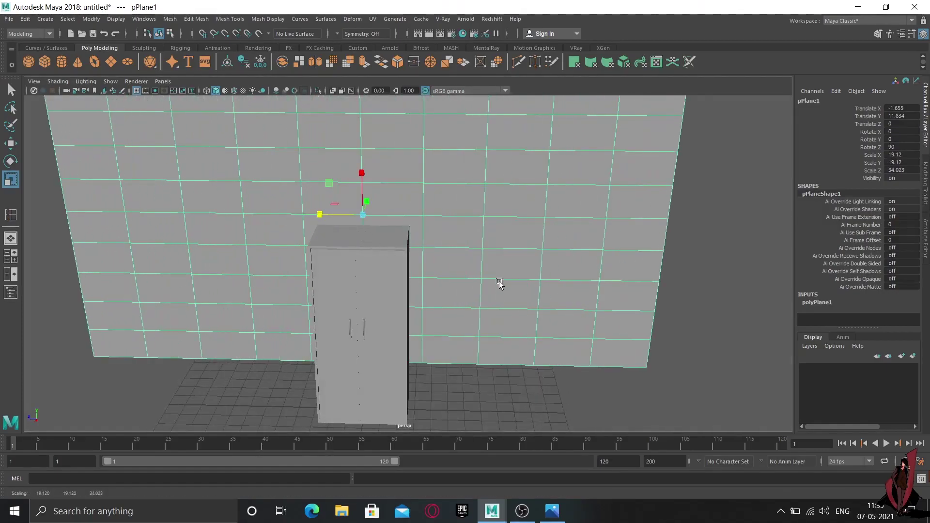
mouse_move(499, 282)
alt+mouse_down()
mouse_move(471, 270)
mouse_move(452, 232)
alt+mouse_up()
Lower and push the wall back behind the wardrobe, then duplicate it and move the copy down.
key(w)
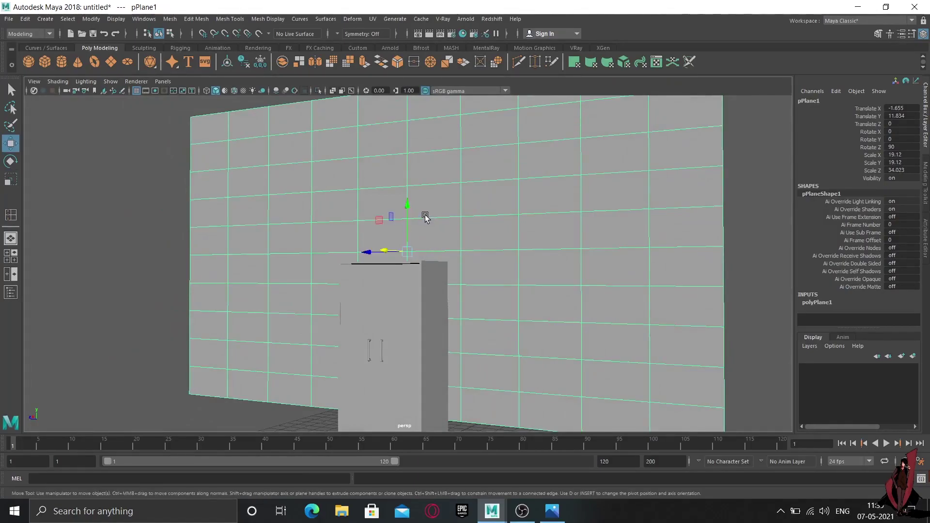
drag(410, 210, 408, 242)
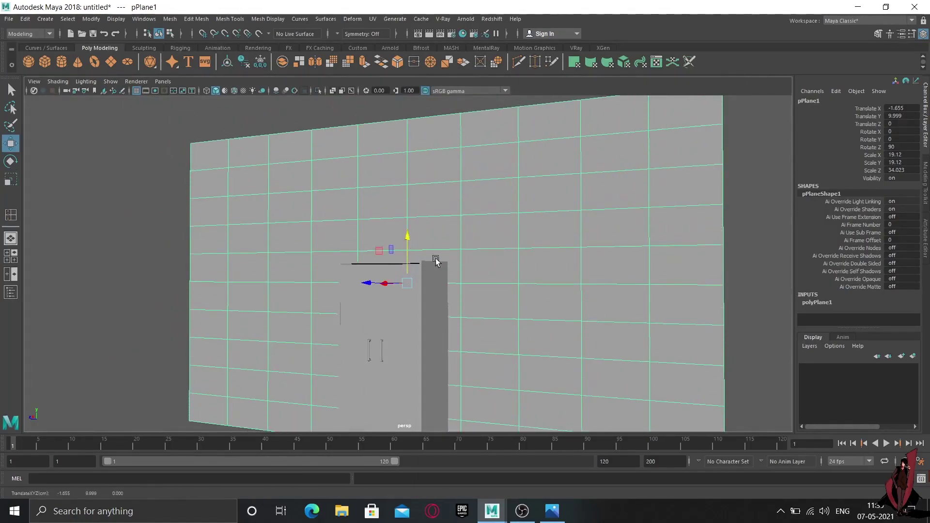
mouse_move(478, 305)
alt+mouse_down()
mouse_move(464, 302)
mouse_move(532, 328)
alt+mouse_up()
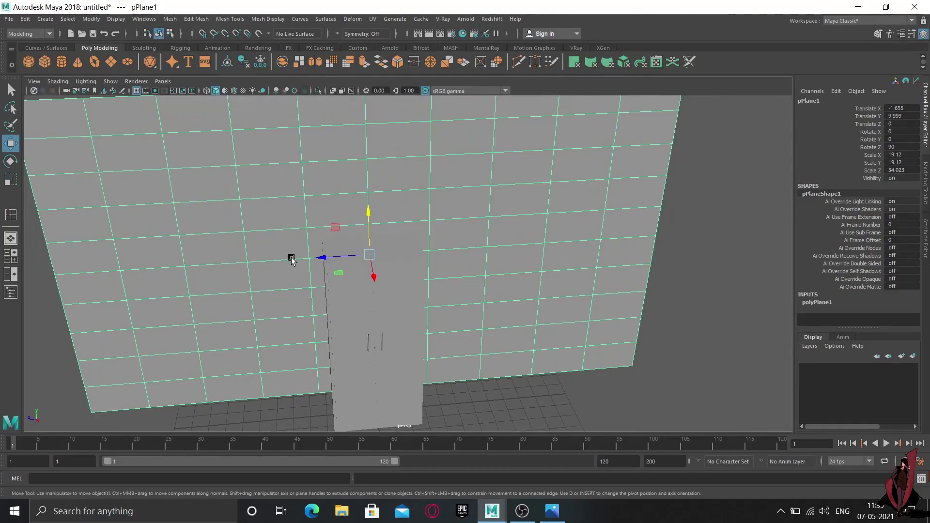
mouse_move(324, 258)
mouse_down()
mouse_move(498, 307)
mouse_move(447, 243)
mouse_move(457, 245)
mouse_move(455, 236)
mouse_move(525, 339)
mouse_up()
mouse_move(469, 359)
alt+mouse_down()
mouse_move(442, 315)
mouse_move(465, 293)
alt+mouse_up()
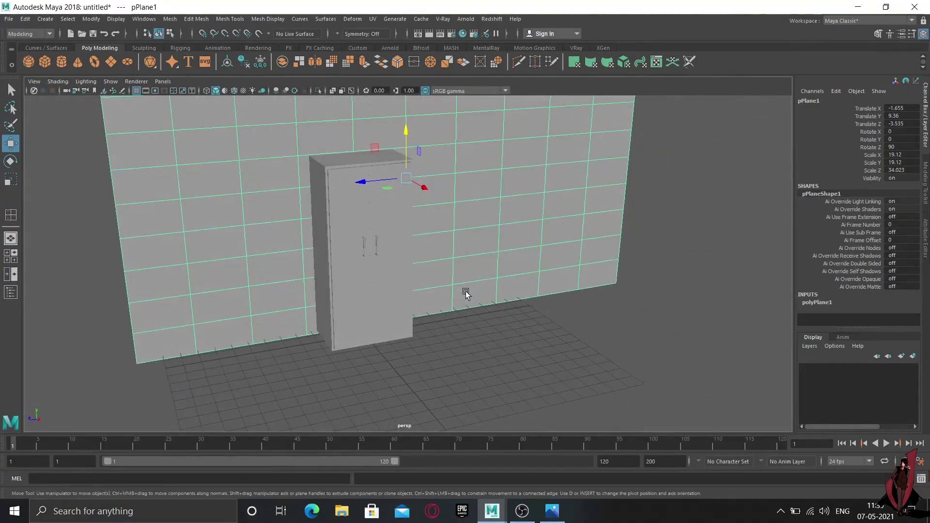
key(ctrl+d)
drag(406, 127, 433, 403)
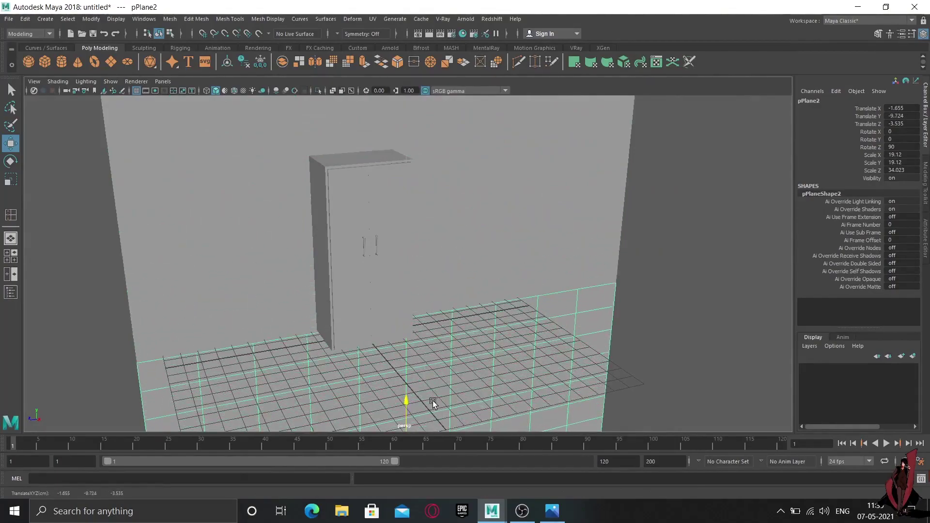
Set pPlane2's Z rotation to 0 and lower it in side view to Translate Y -0.001 as the floor.
middle_drag(432, 400, 408, 203)
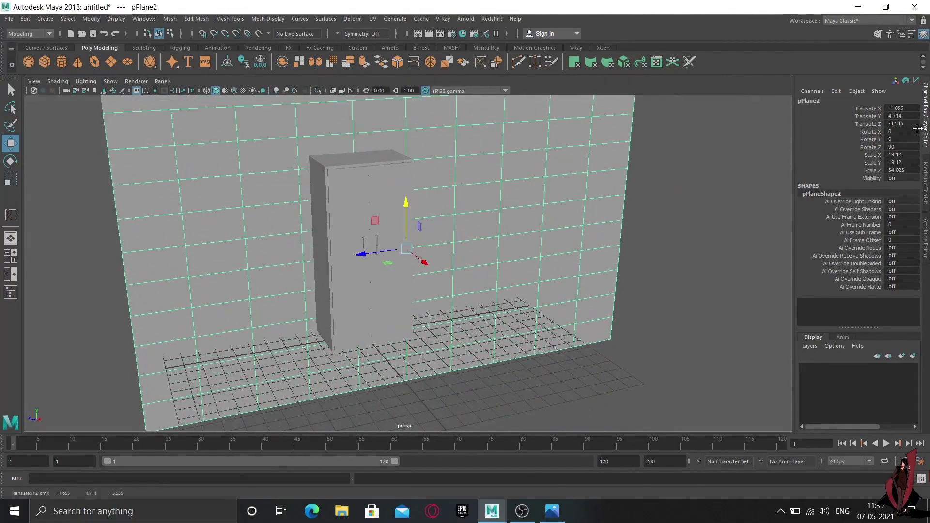
double_click(903, 147)
text(0)
key(Return)
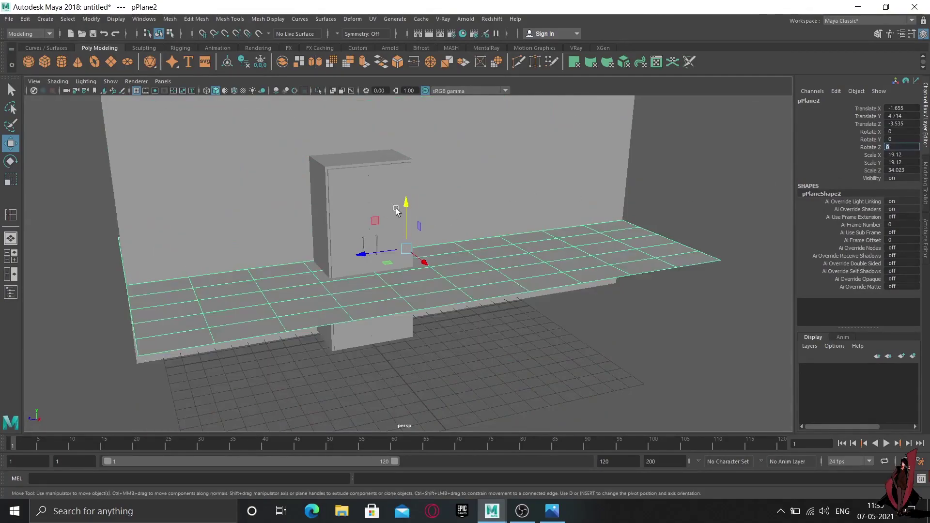
mouse_move(409, 202)
mouse_down()
mouse_move(413, 286)
mouse_move(411, 269)
mouse_up()
key(space)
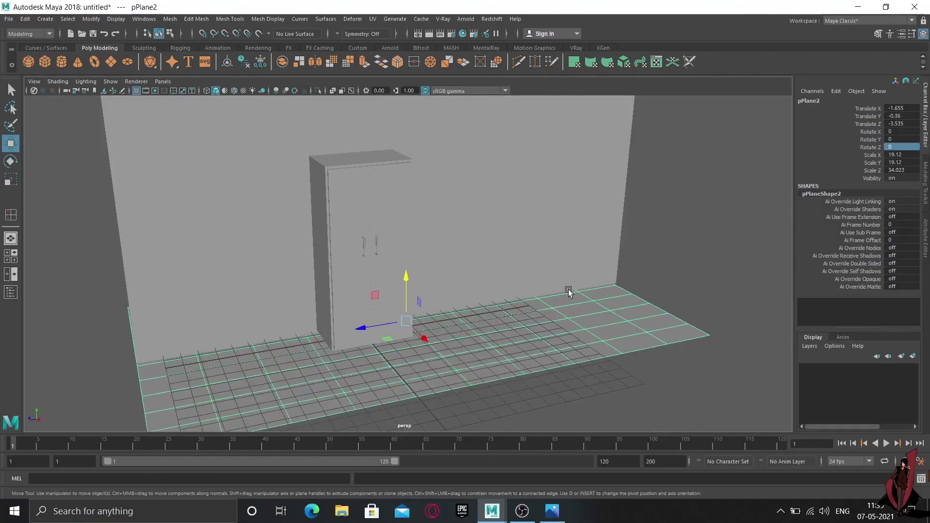
key(space)
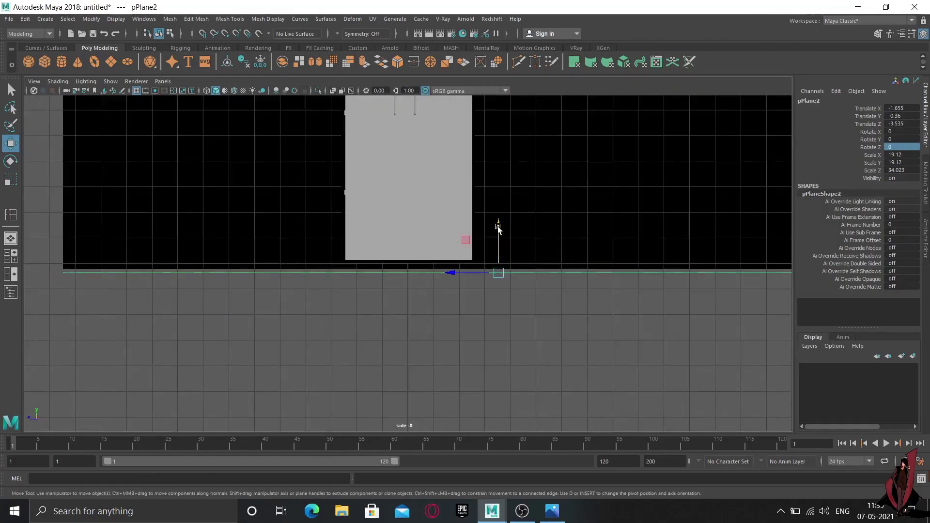
mouse_move(499, 227)
mouse_down()
mouse_move(498, 215)
mouse_move(514, 219)
mouse_up()
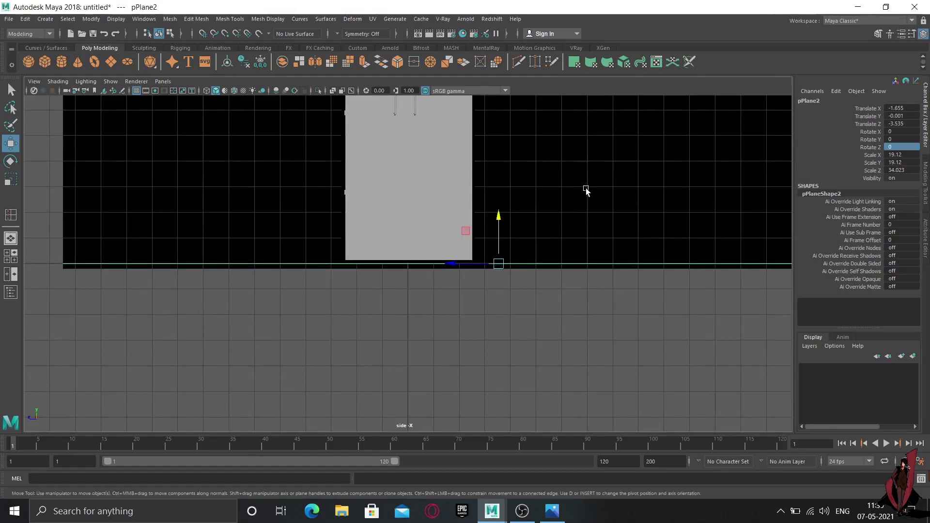
key(space)
key(space)
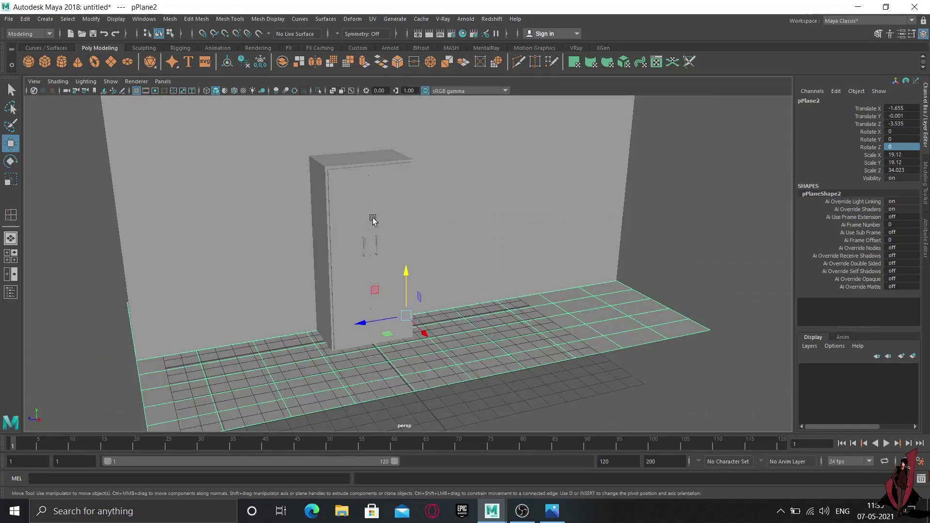
Select all the wardrobe parts and group them as group1.
click(354, 174)
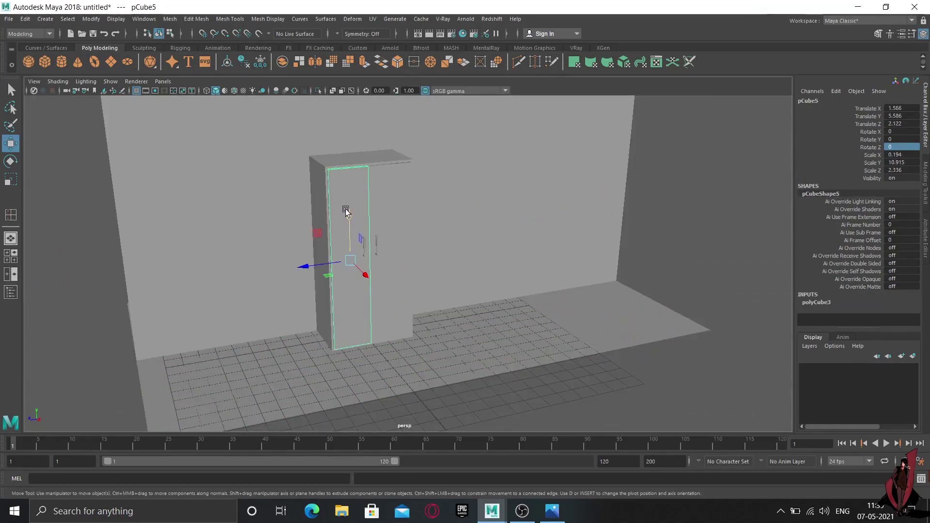
mouse_move(345, 208)
alt+mouse_down()
mouse_move(380, 193)
mouse_move(374, 183)
alt+mouse_up()
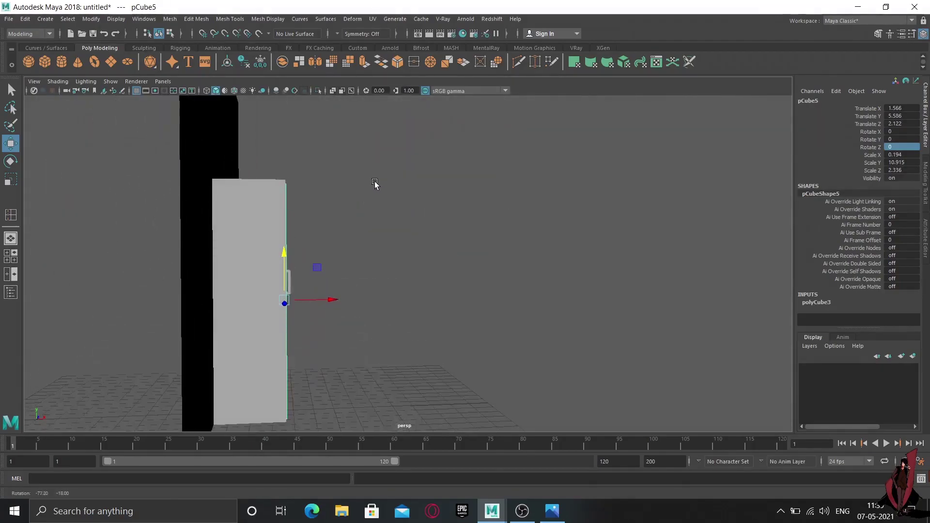
drag(308, 171, 229, 386)
click(247, 330)
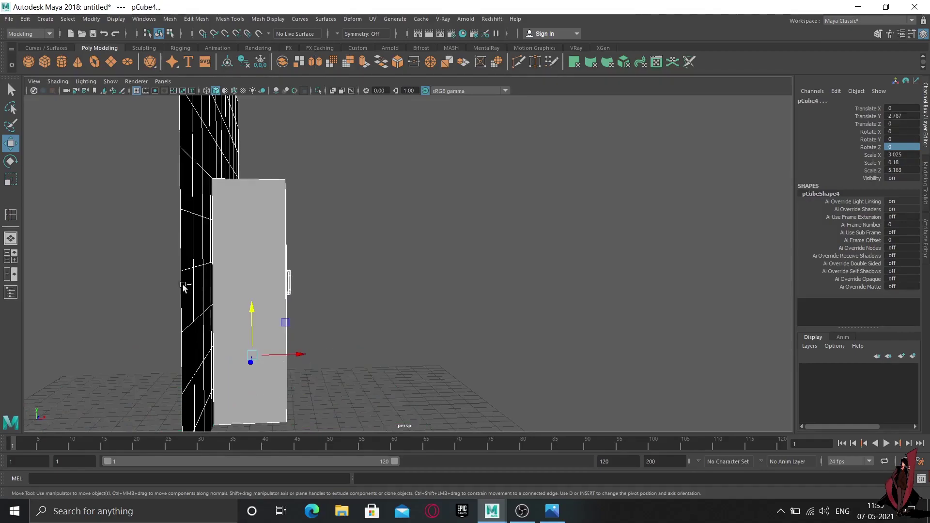
scroll(363, 294, down, 5)
alt+drag(353, 295, 314, 310)
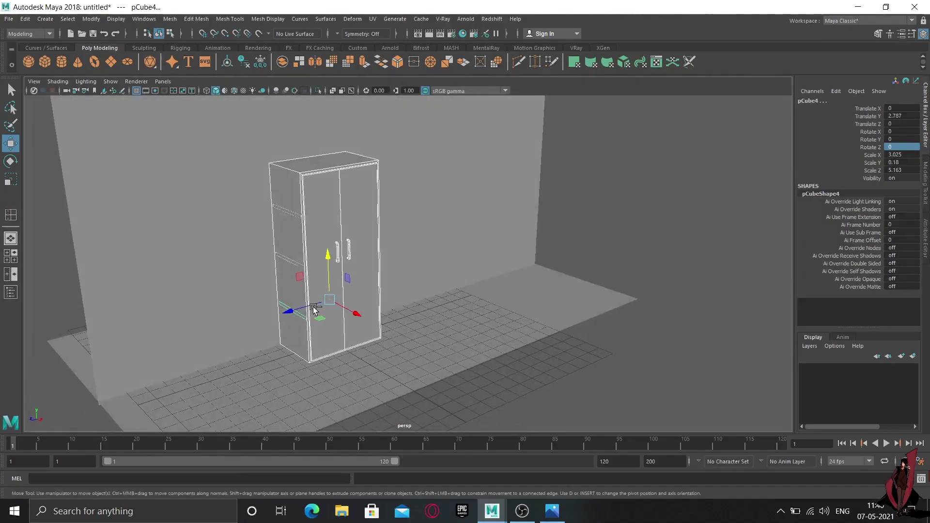
key(ctrl+g)
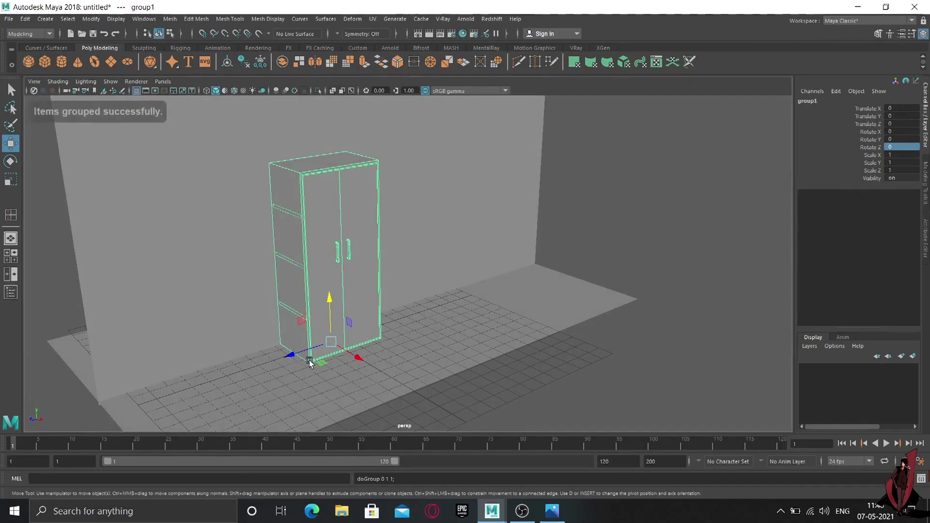
In the side view, lower group1 slightly so it rests on the floor at Translate Y -0.038.
key(space)
key(space)
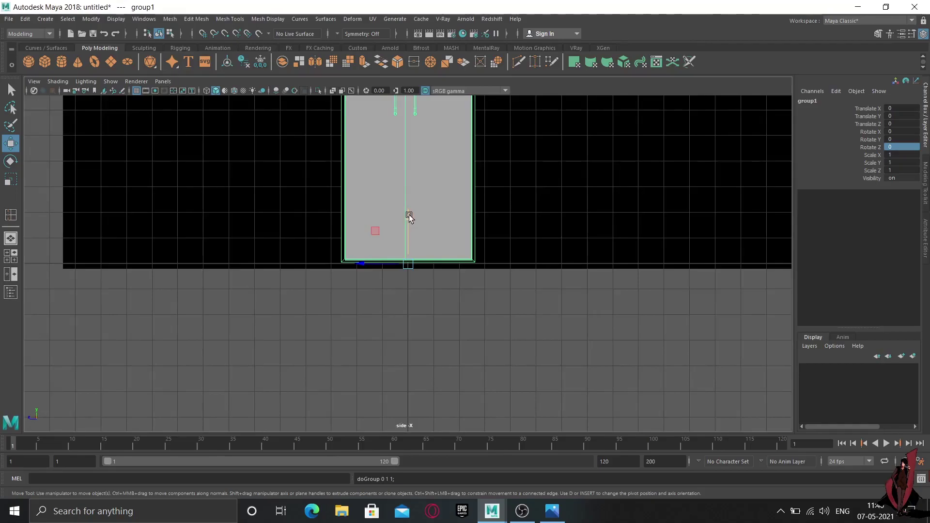
drag(407, 217, 408, 218)
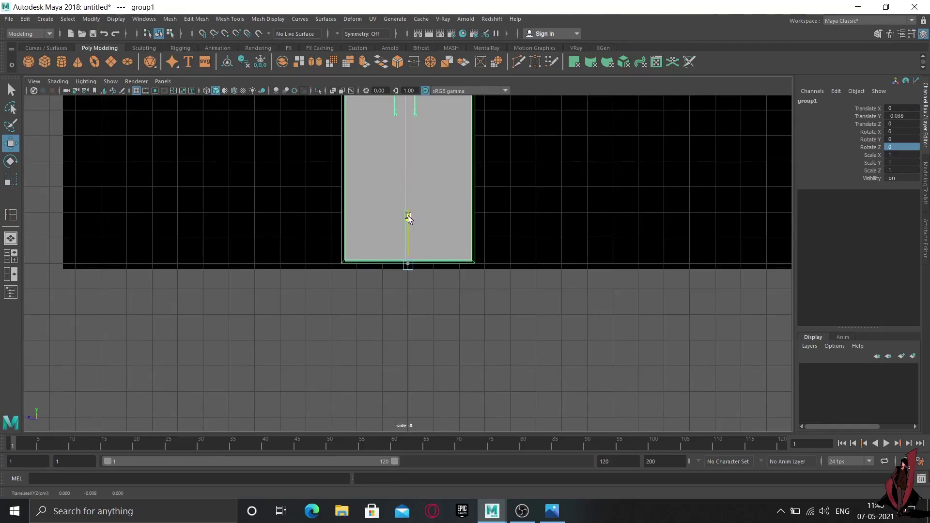
drag(408, 218, 410, 219)
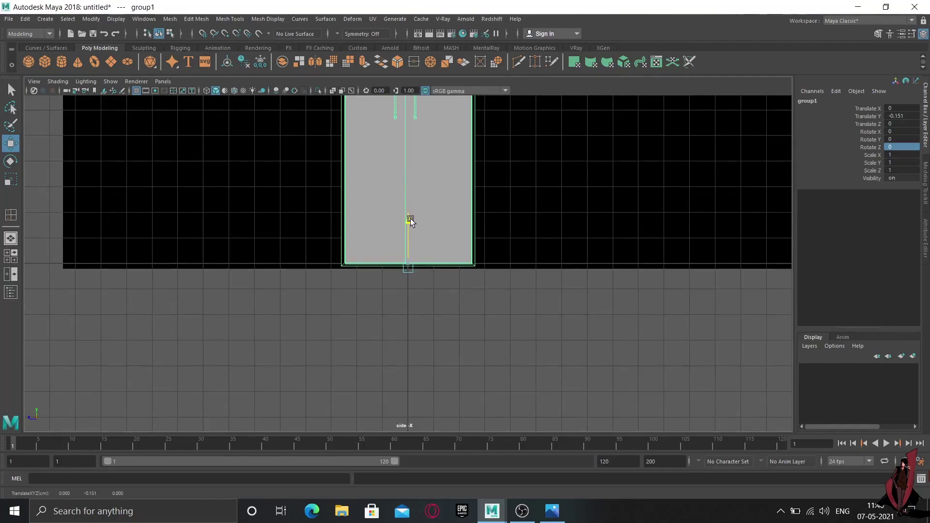
key(ctrl+z)
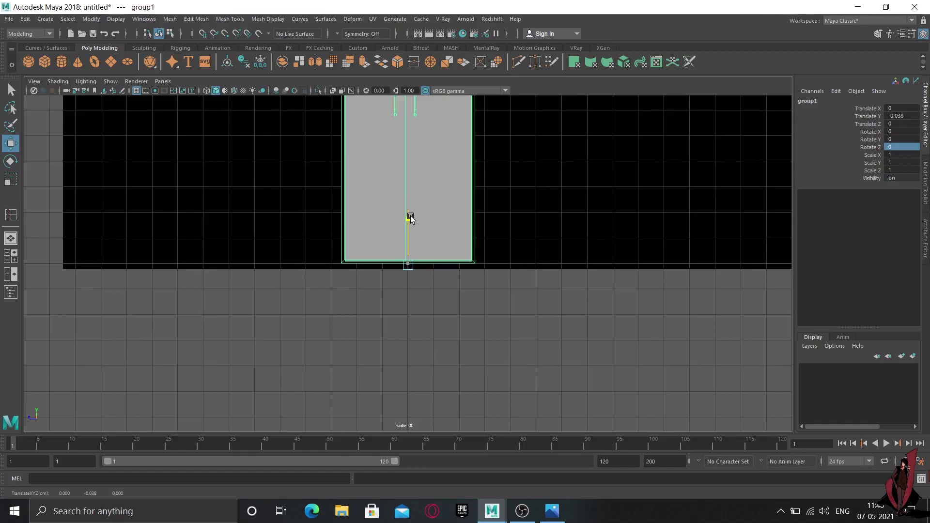
right_drag(414, 196, 499, 147)
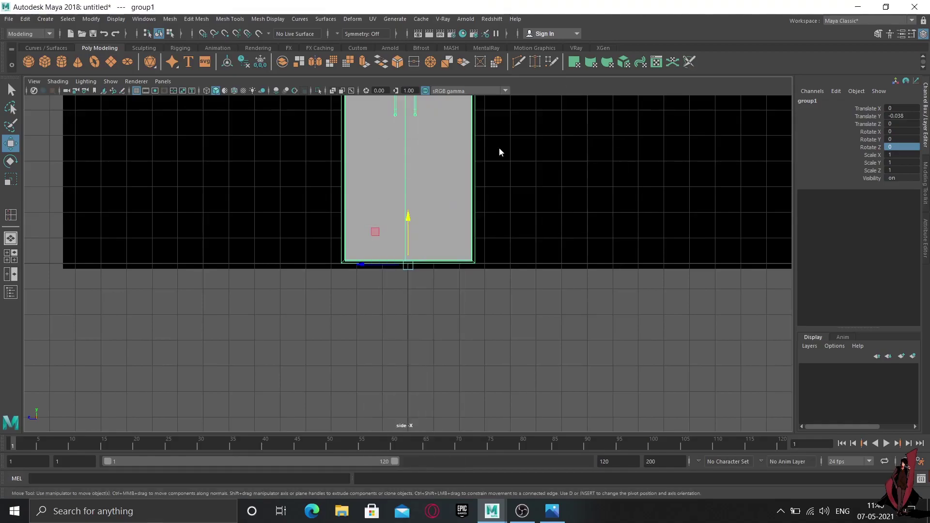
key(space)
key(space)
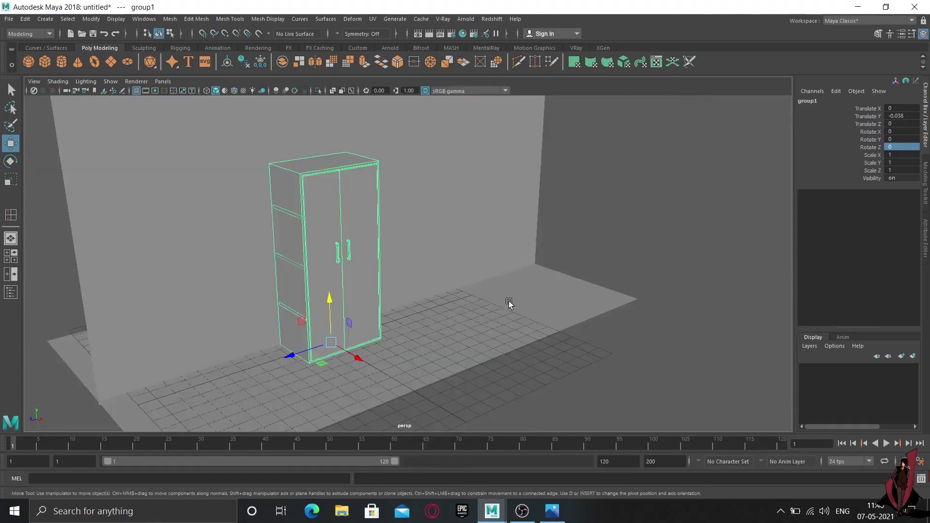
Orbit back to a front view of the scene and select the back wall plane.
mouse_move(509, 306)
alt+mouse_down()
mouse_move(411, 258)
mouse_move(442, 252)
alt+mouse_up()
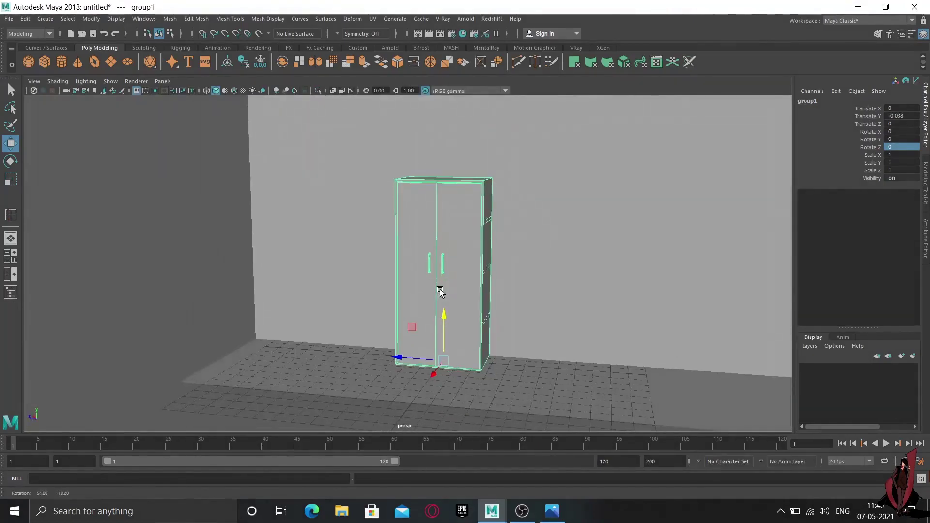
right_drag(443, 251, 626, 361)
click(626, 361)
mouse_move(626, 361)
alt+mouse_down()
mouse_move(541, 379)
mouse_move(532, 332)
mouse_move(545, 355)
mouse_move(459, 346)
mouse_move(474, 373)
mouse_move(452, 342)
alt+mouse_up()
alt+right_drag(452, 342, 453, 353)
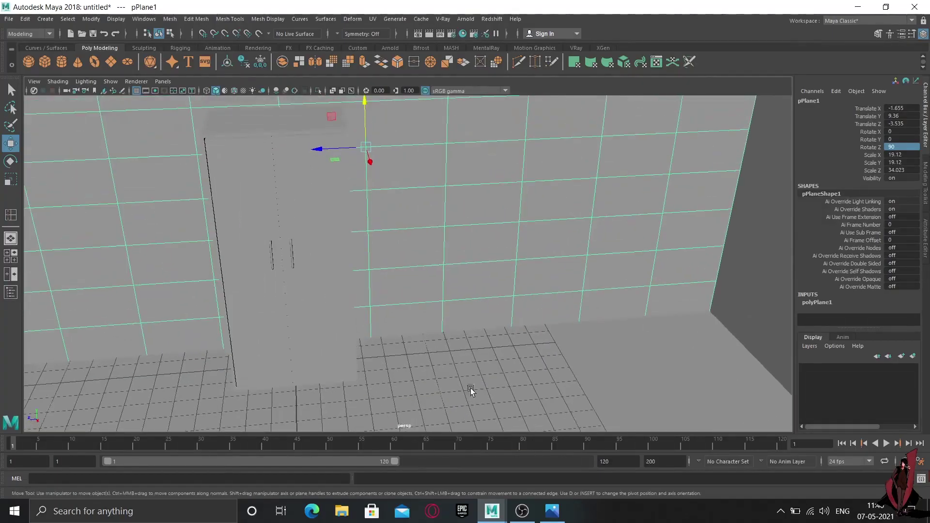
mouse_move(551, 510)
click(548, 436)
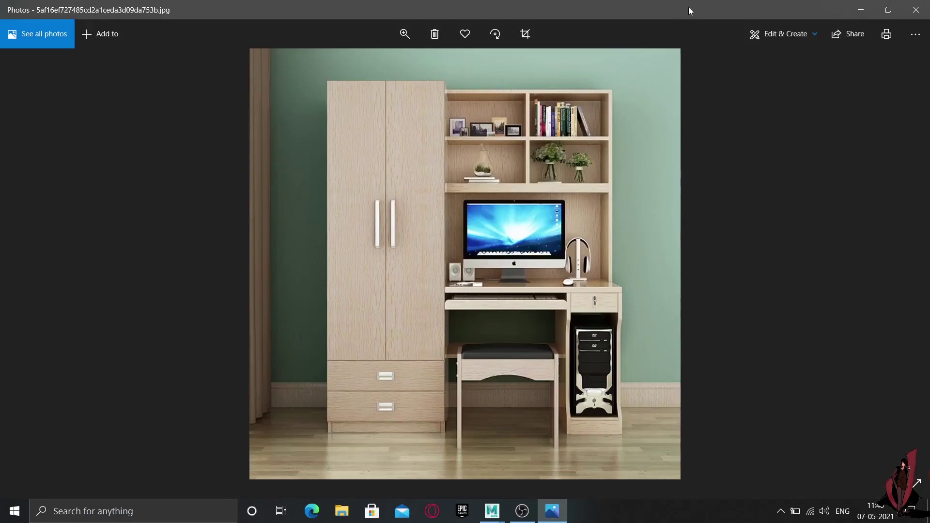
click(861, 9)
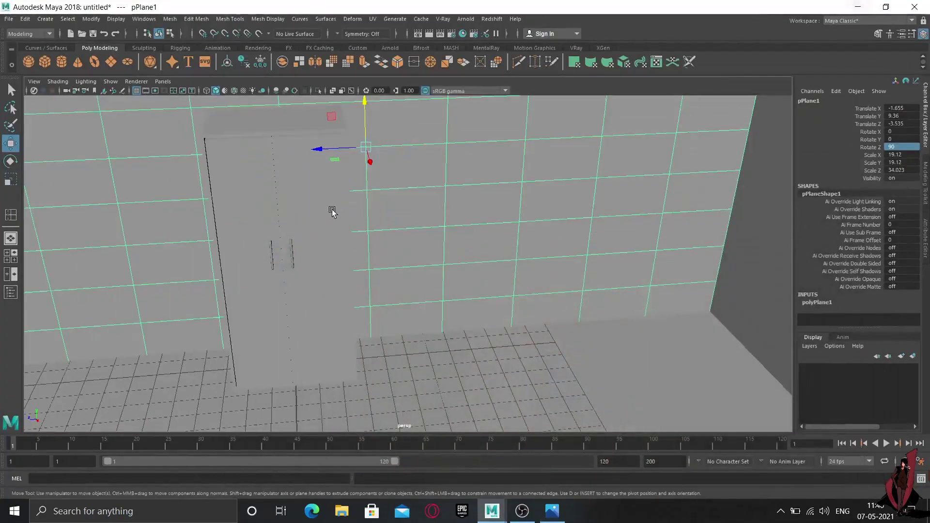
Create a new cube and position it beside the cabinet's side, lifted toward its top.
scroll(412, 281, down, 3)
scroll(392, 276, down, 1)
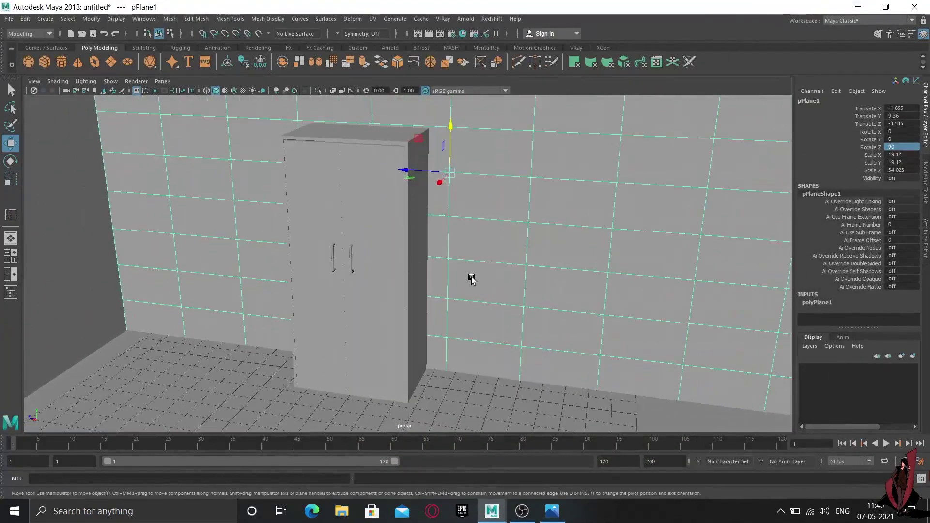
alt+middle_drag(471, 276, 342, 280)
scroll(314, 288, up, 2)
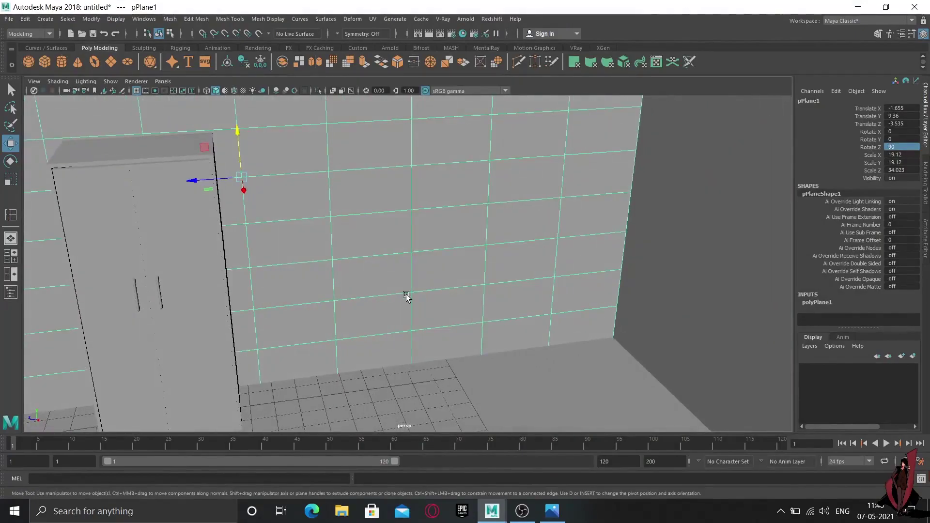
scroll(383, 296, up, 1)
scroll(349, 276, up, 1)
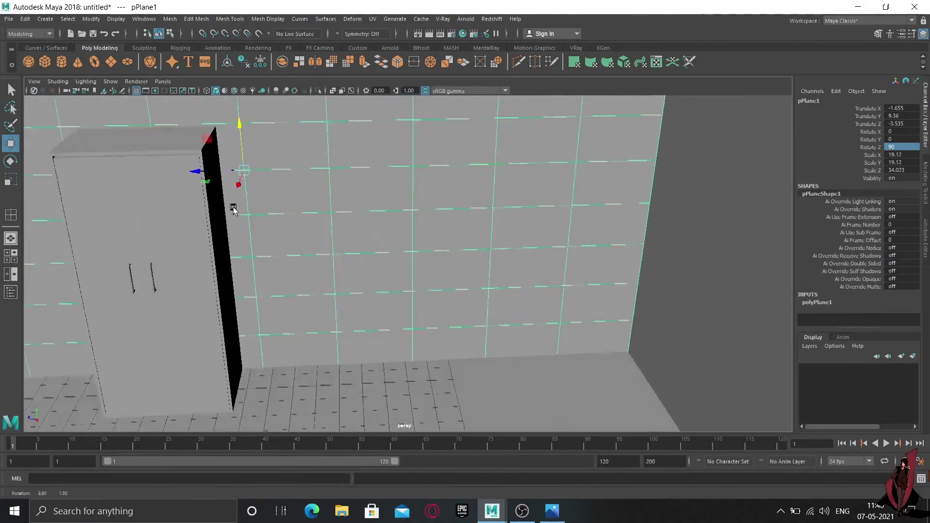
alt+drag(231, 211, 271, 204)
click(45, 63)
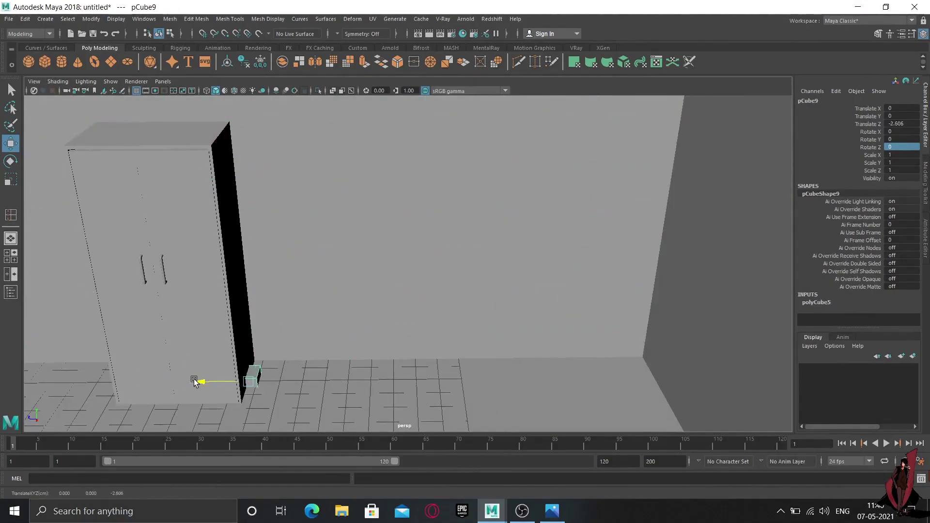
drag(134, 381, 213, 381)
mouse_move(267, 343)
mouse_down()
mouse_move(248, 247)
mouse_move(243, 104)
mouse_up()
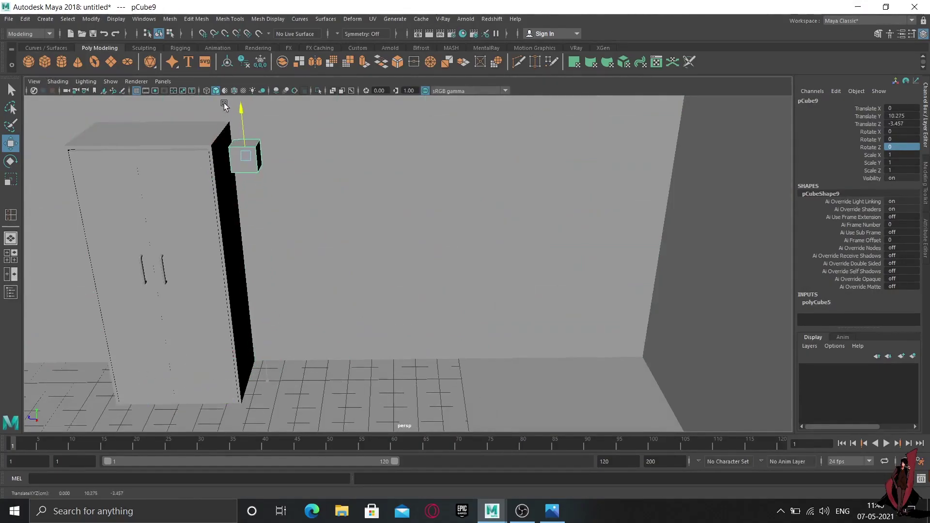
drag(205, 157, 189, 156)
mouse_move(234, 110)
mouse_down()
mouse_move(227, 95)
mouse_move(233, 137)
mouse_up()
Raise the cube to the cabinet top and stretch it into a thin top slab.
key(r)
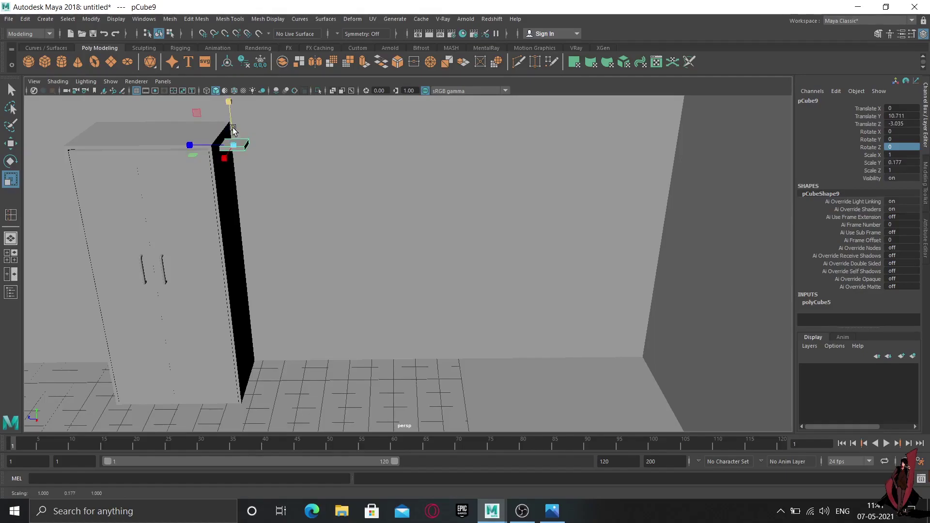
key(e)
key(w)
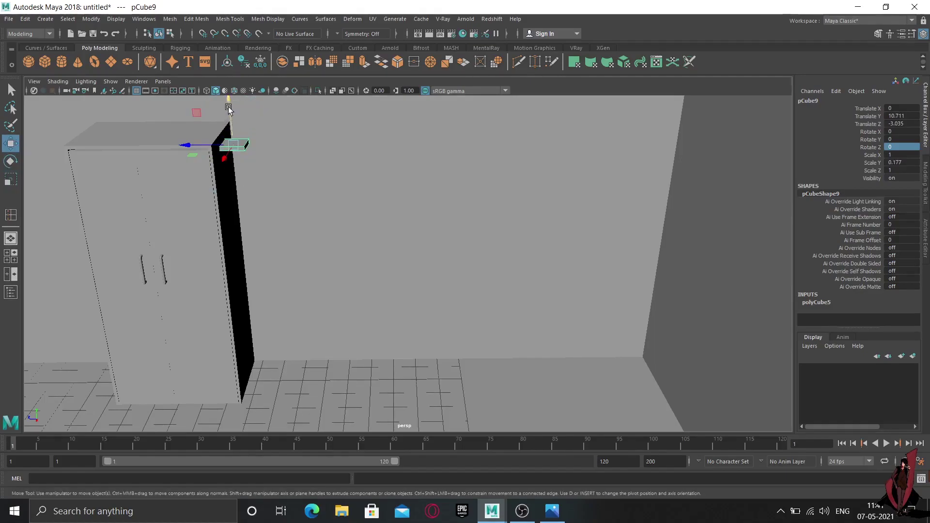
drag(228, 107, 229, 99)
mouse_move(282, 211)
alt+mouse_down()
mouse_move(260, 218)
mouse_move(407, 209)
mouse_move(311, 245)
mouse_move(310, 269)
alt+mouse_up()
key(r)
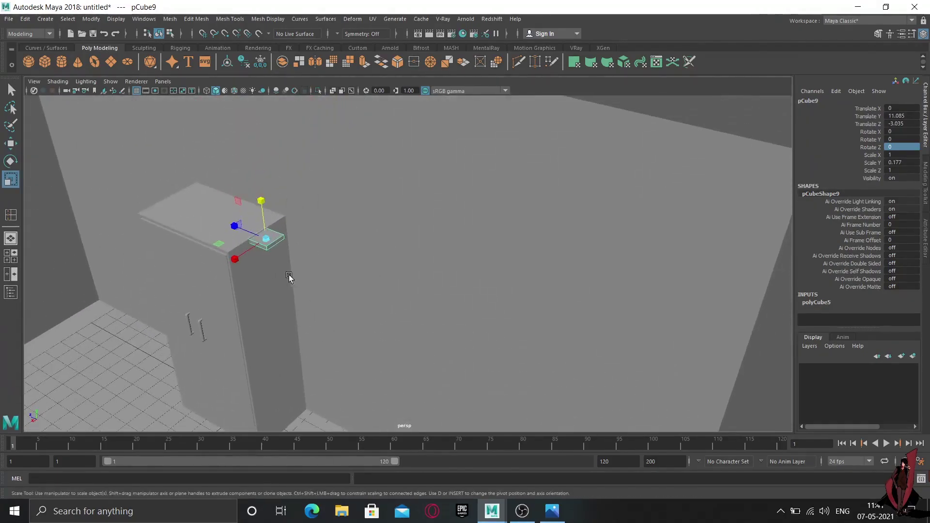
mouse_move(238, 257)
mouse_down()
mouse_move(191, 293)
mouse_move(170, 325)
mouse_up()
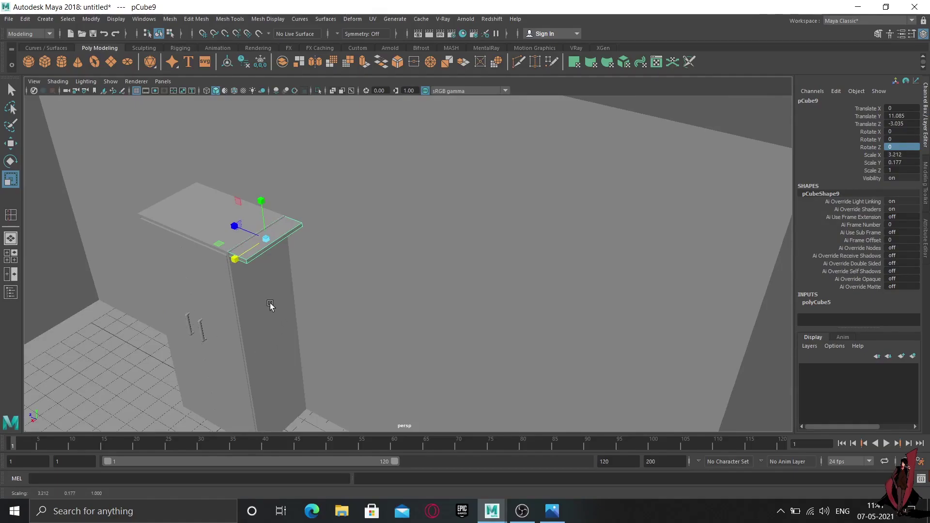
Slide the top slab pCube9 along the wall and scale Z to about 10.3 to reach the cabinet.
mouse_move(270, 305)
alt+mouse_down()
mouse_move(316, 297)
mouse_move(291, 322)
mouse_move(104, 273)
alt+mouse_up()
key(w)
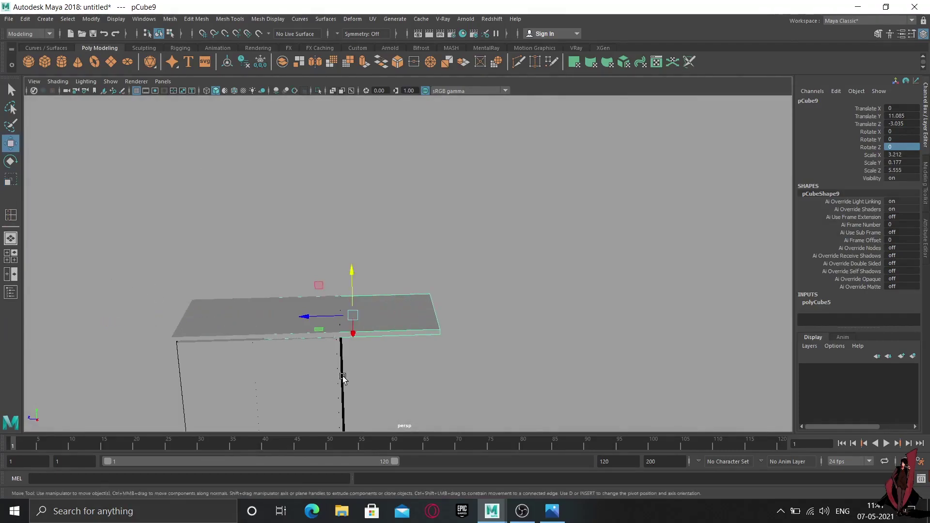
drag(308, 316, 390, 320)
key(r)
key(w)
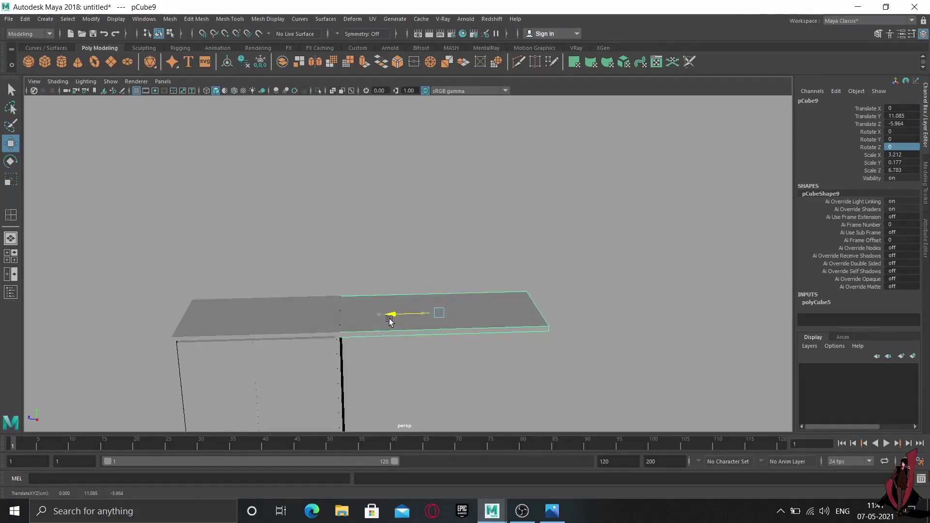
mouse_move(390, 321)
mouse_down()
mouse_move(441, 317)
mouse_move(414, 315)
mouse_move(428, 313)
mouse_up()
key(r)
mouse_move(483, 409)
alt+mouse_down()
mouse_move(475, 390)
mouse_move(507, 248)
mouse_move(463, 334)
mouse_move(479, 346)
mouse_move(421, 309)
alt+mouse_up()
Duplicate the top slab as pCube10 and set Rotate X to 90 to stand it upright.
key(ctrl+d)
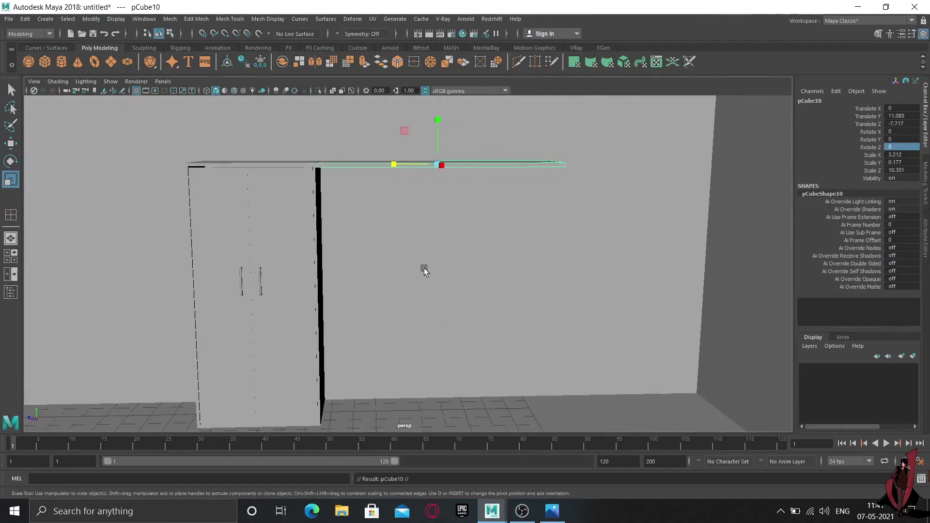
key(e)
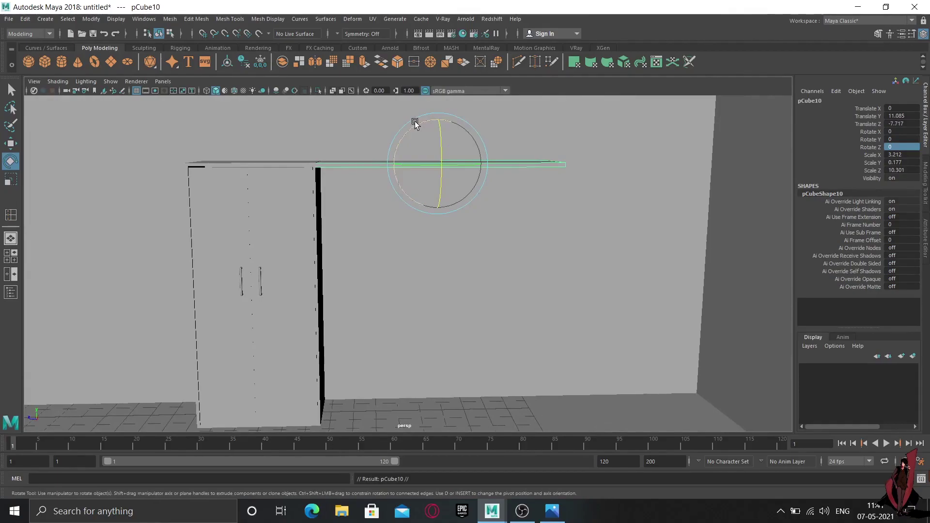
drag(416, 125, 442, 124)
double_click(903, 131)
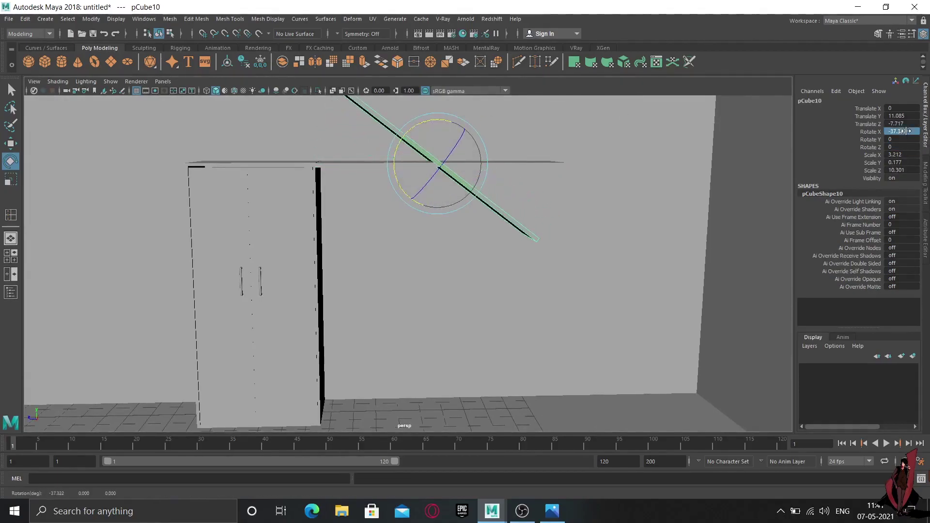
text(90)
key(Return)
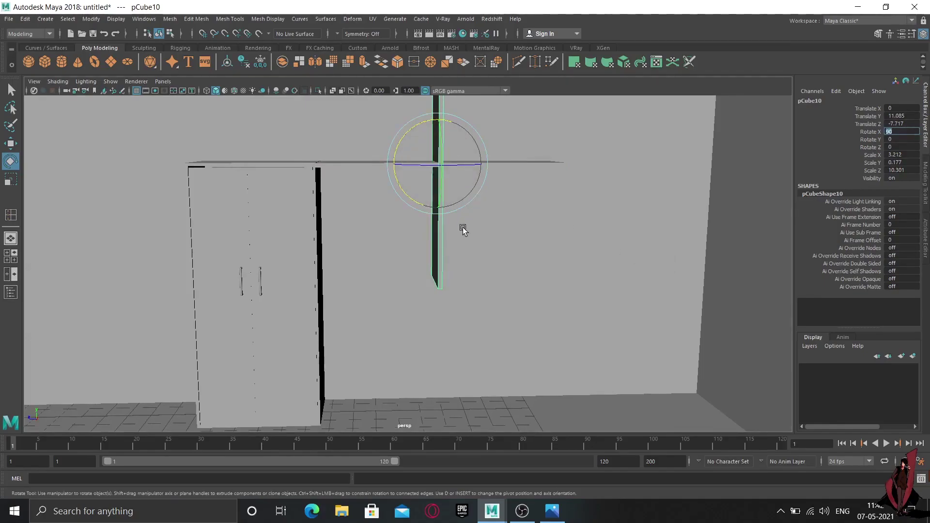
Move the upright board down and right, under the top slab's far end.
text(www)
click(540, 152)
click(443, 134)
key(w)
drag(444, 134, 443, 242)
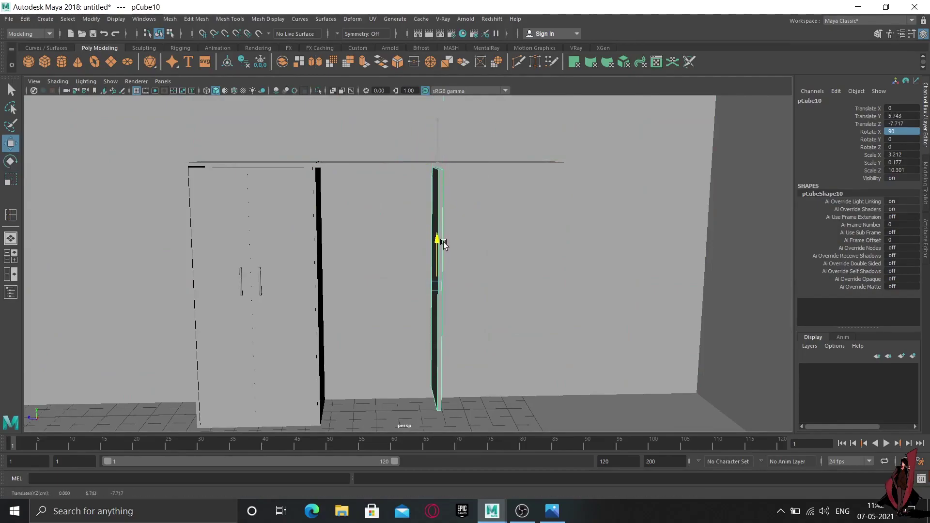
drag(392, 283, 404, 283)
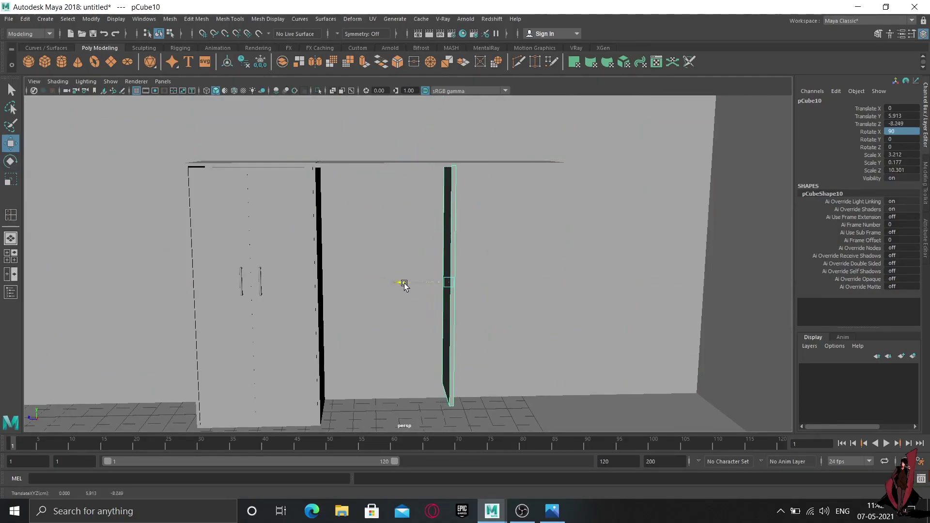
mouse_move(544, 308)
alt+mouse_down()
mouse_move(432, 312)
mouse_move(404, 287)
mouse_move(427, 315)
alt+mouse_up()
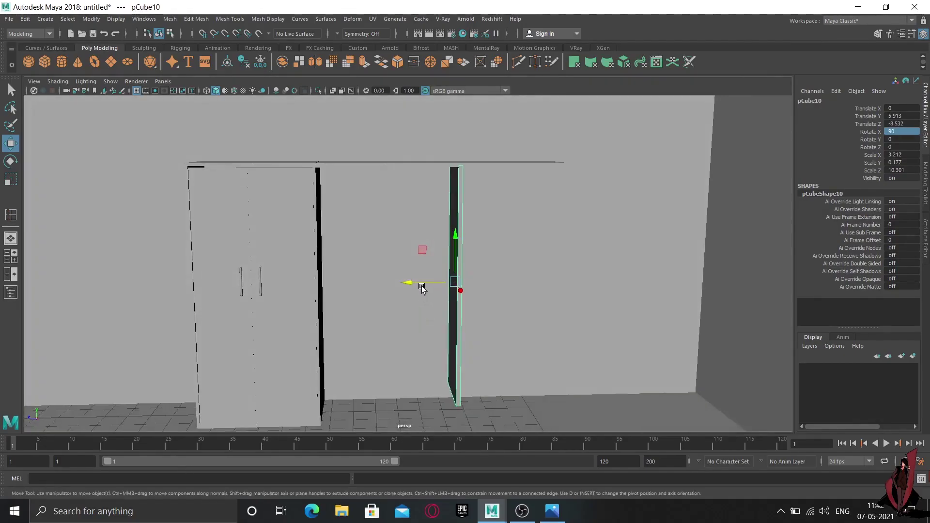
drag(409, 283, 410, 282)
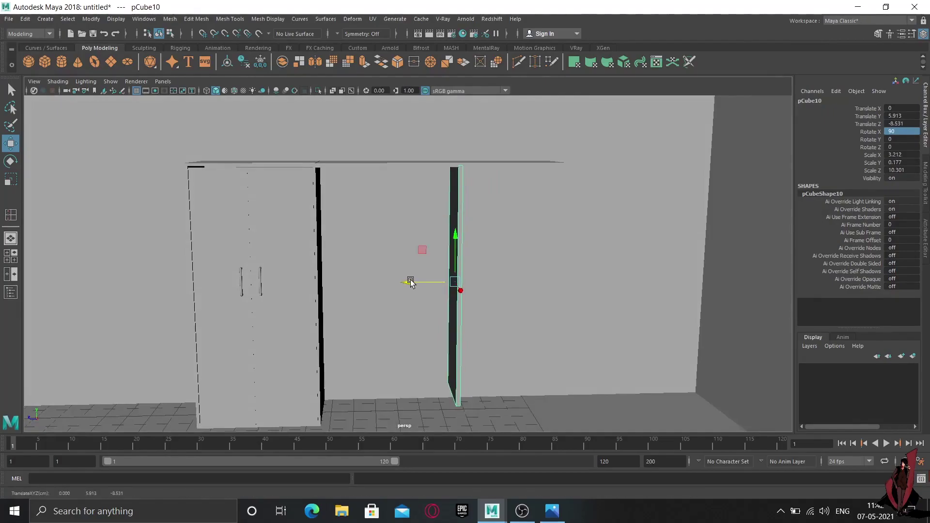
Scale the upright board to Z 11.8 so it reaches the top slab, standing on the floor.
key(r)
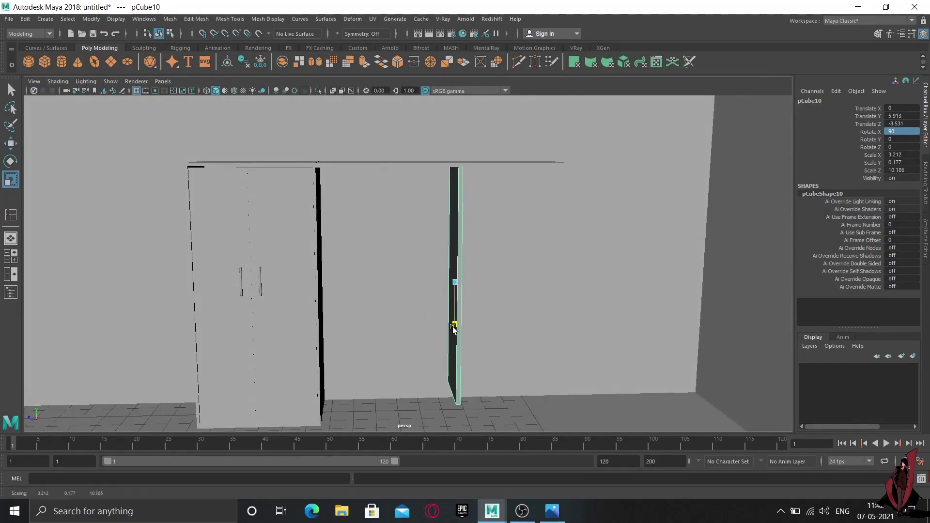
drag(453, 329, 454, 326)
key(w)
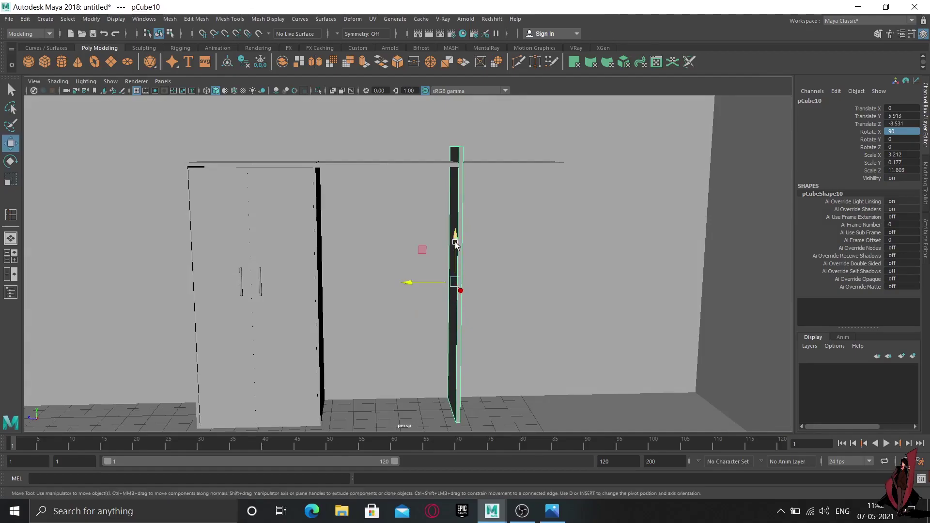
drag(455, 238, 456, 256)
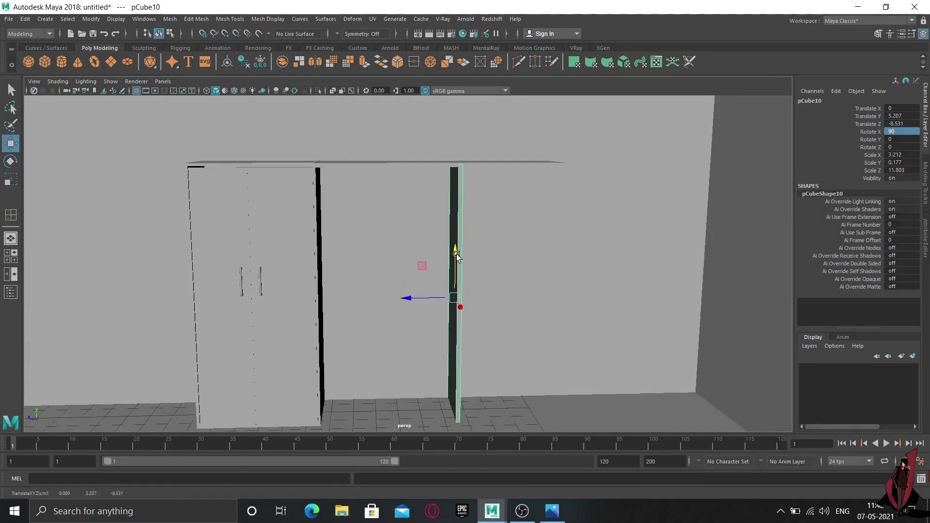
mouse_move(515, 359)
alt+mouse_down()
mouse_move(467, 361)
mouse_move(512, 361)
alt+mouse_up()
scroll(360, 324, up, 2)
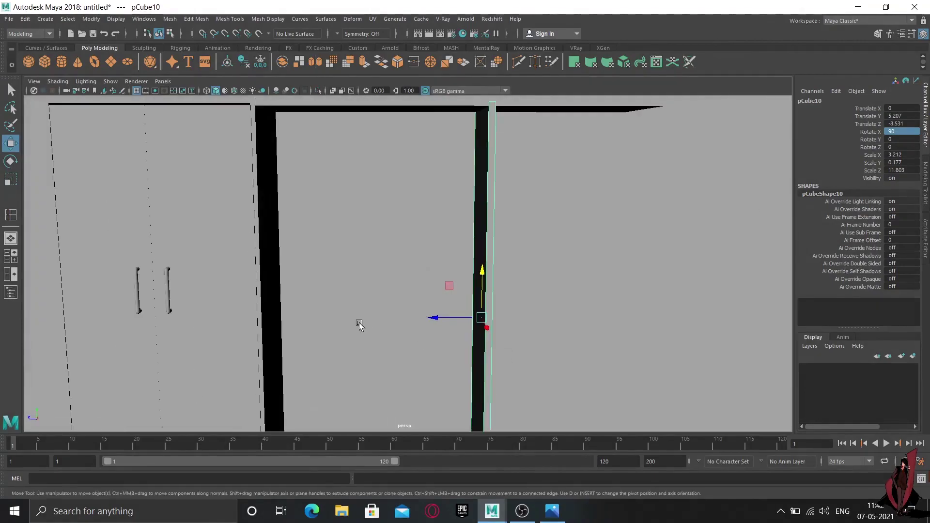
scroll(360, 324, up, 1)
scroll(480, 260, up, 1)
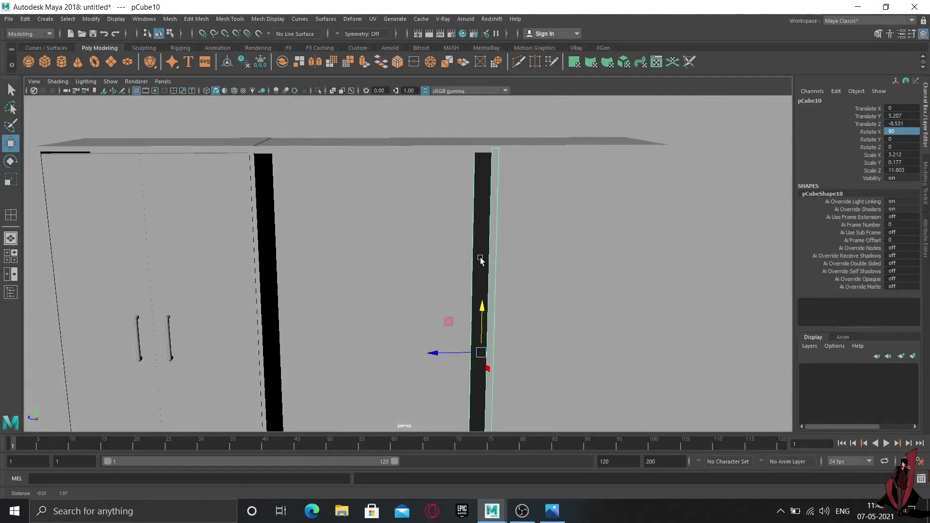
click(415, 157)
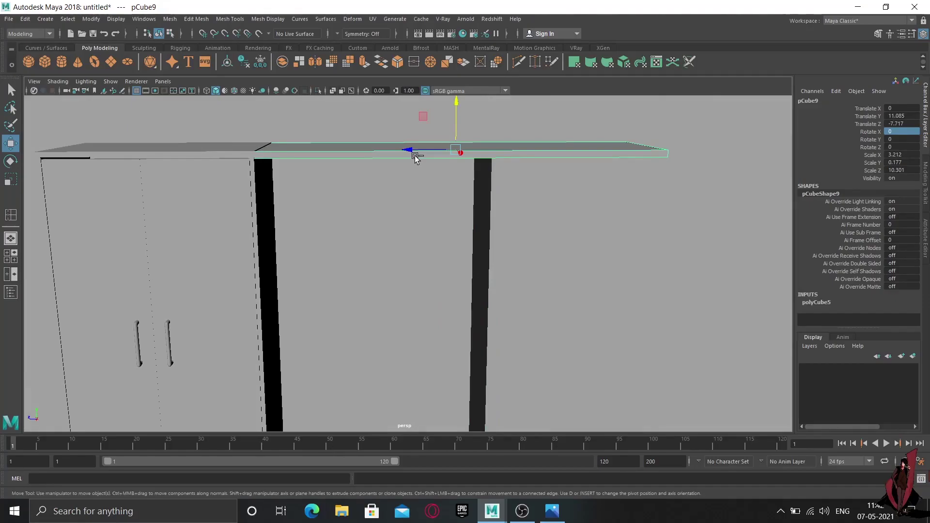
Duplicate the top slab into a mid-height shelf, shortened to fit between the dividers.
key(ctrl+d)
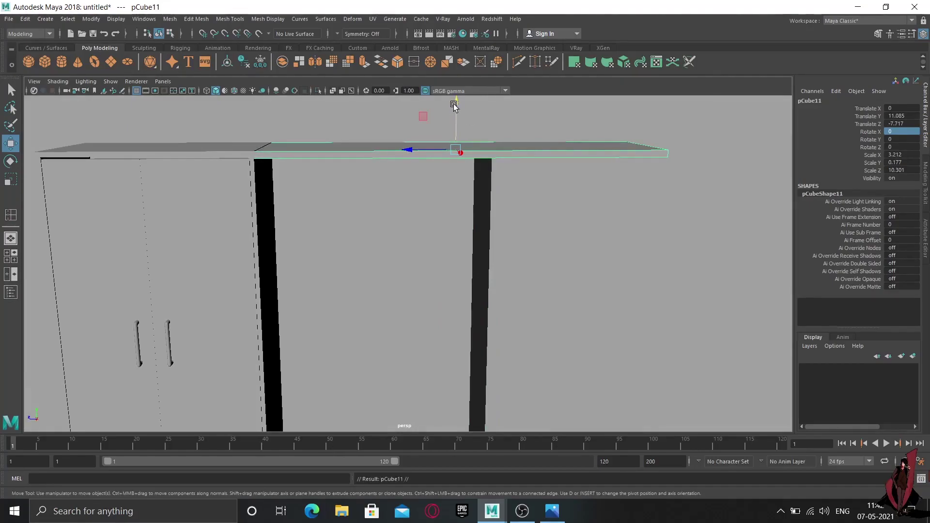
drag(454, 103, 460, 188)
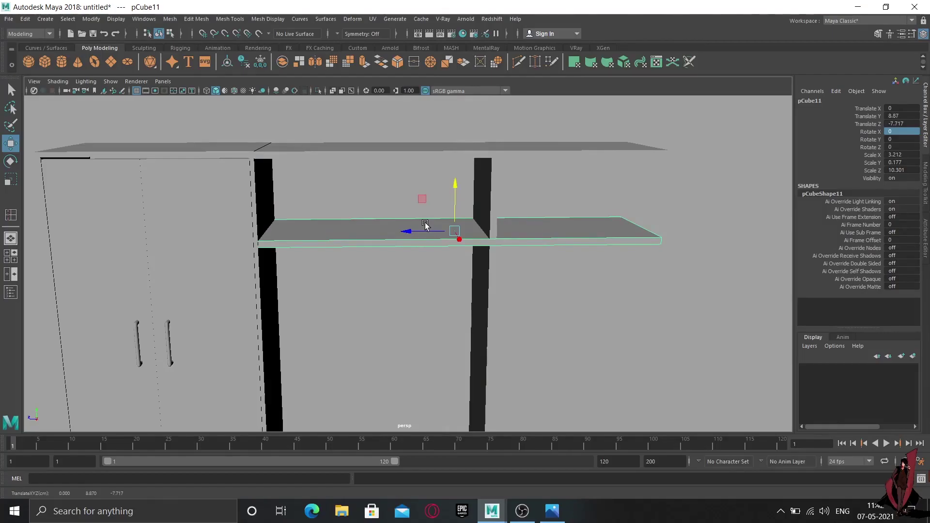
key(r)
drag(411, 233, 427, 239)
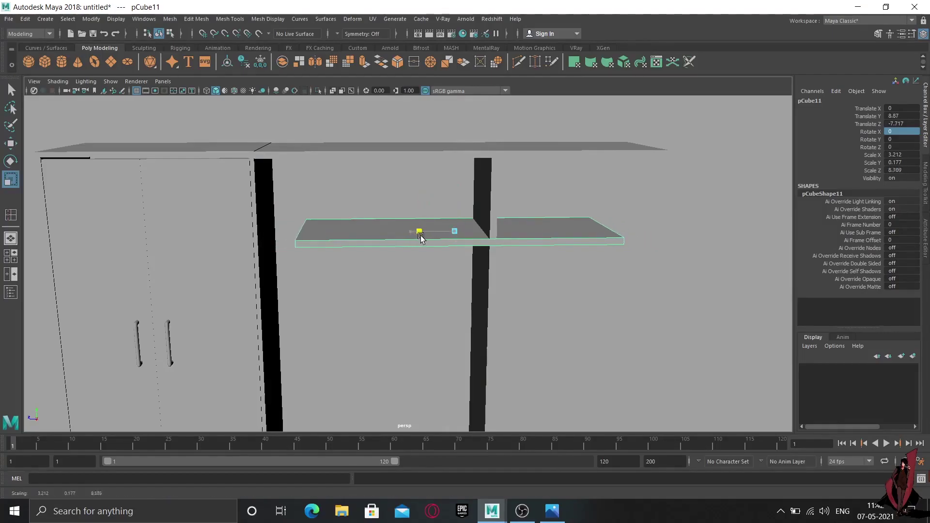
key(w)
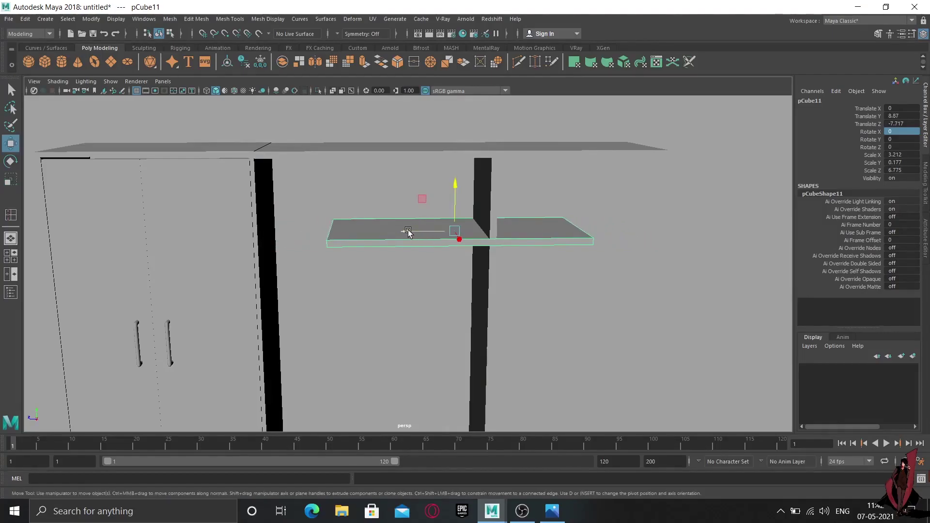
drag(408, 231, 340, 234)
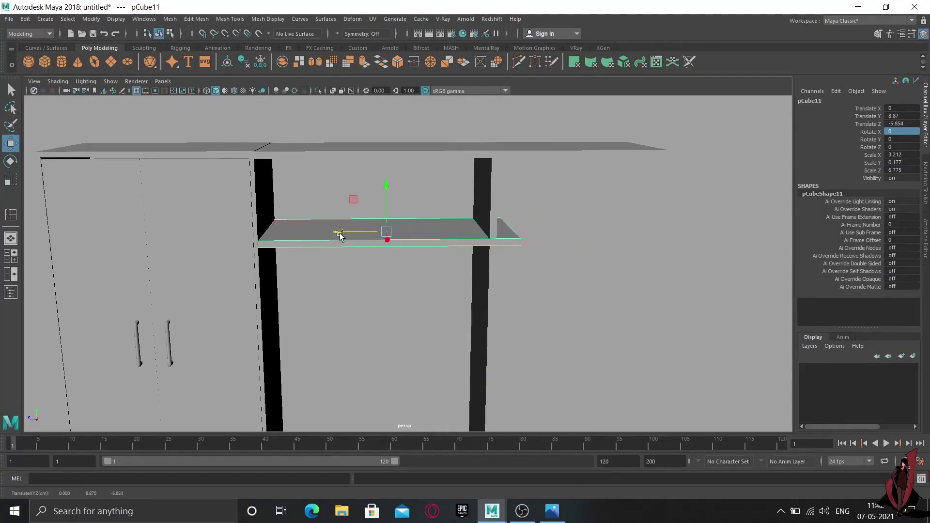
key(r)
drag(340, 234, 329, 234)
key(w)
key(r)
key(w)
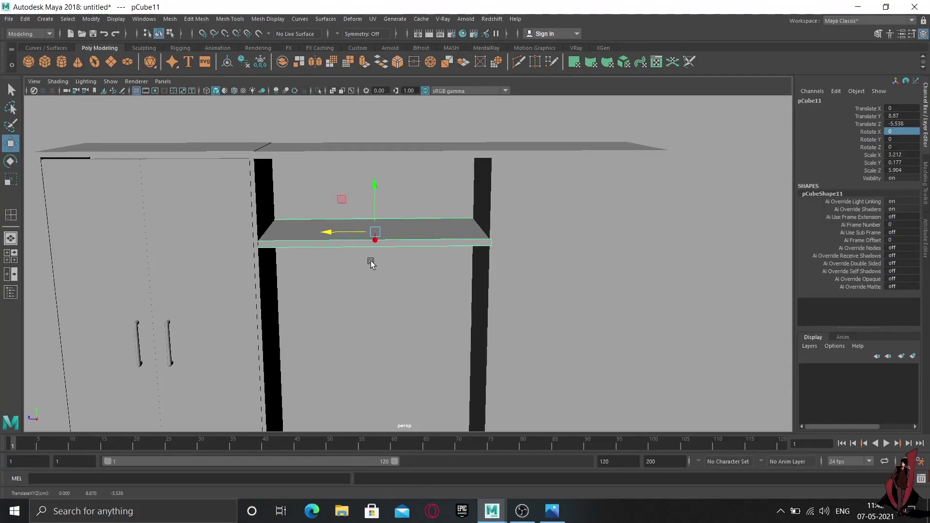
alt+drag(371, 262, 377, 228)
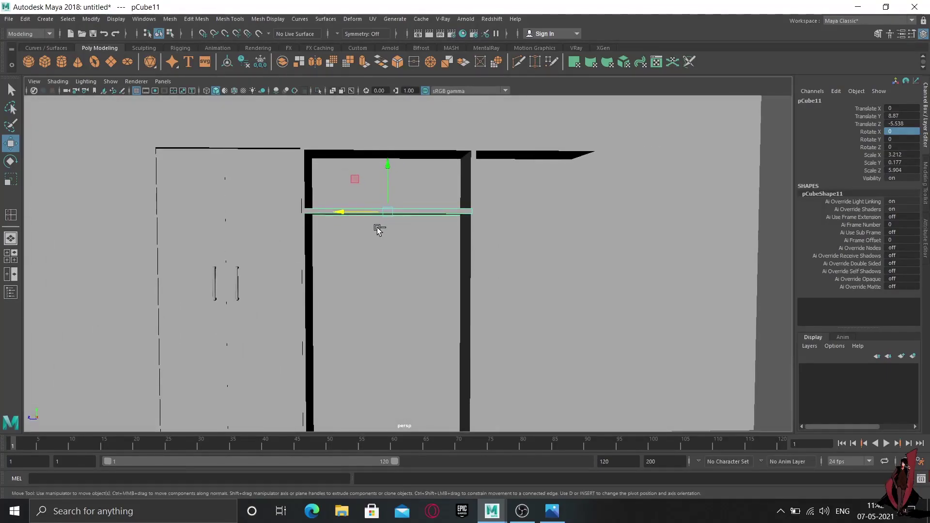
Duplicate the shelf to make a lower one and adjust both shelves' heights.
key(ctrl+d)
drag(388, 166, 388, 226)
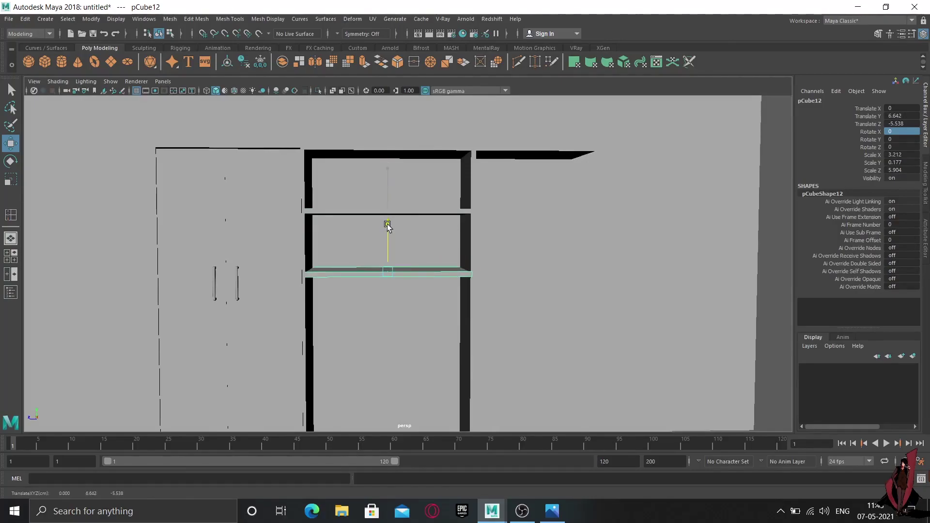
click(376, 204)
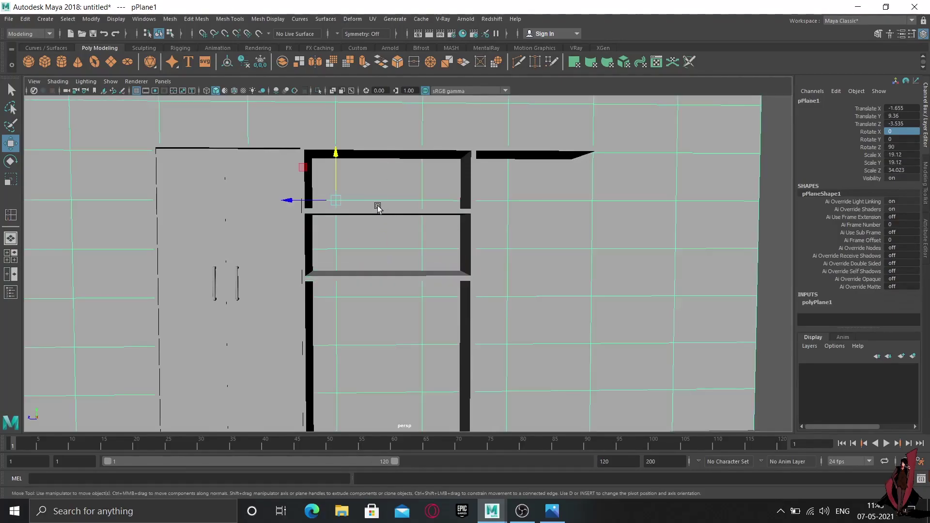
click(377, 213)
drag(390, 167, 390, 155)
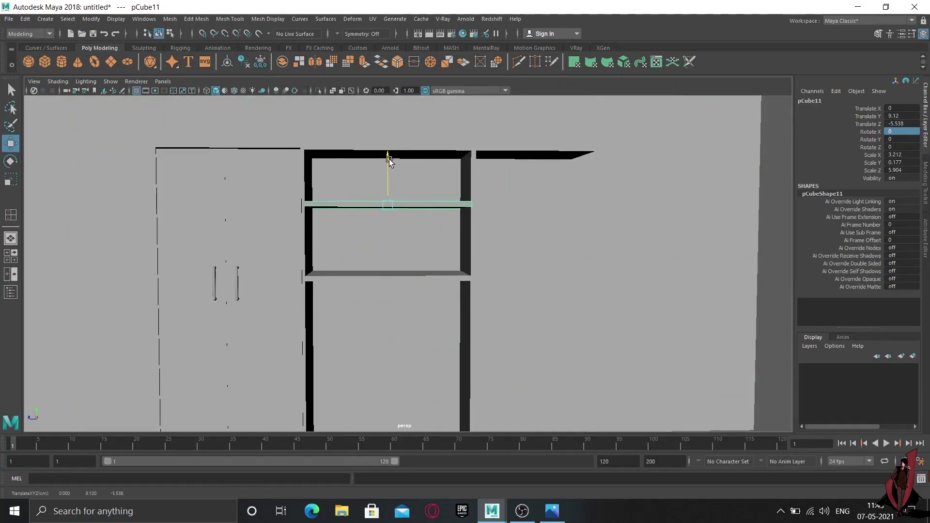
click(372, 276)
drag(390, 229, 388, 217)
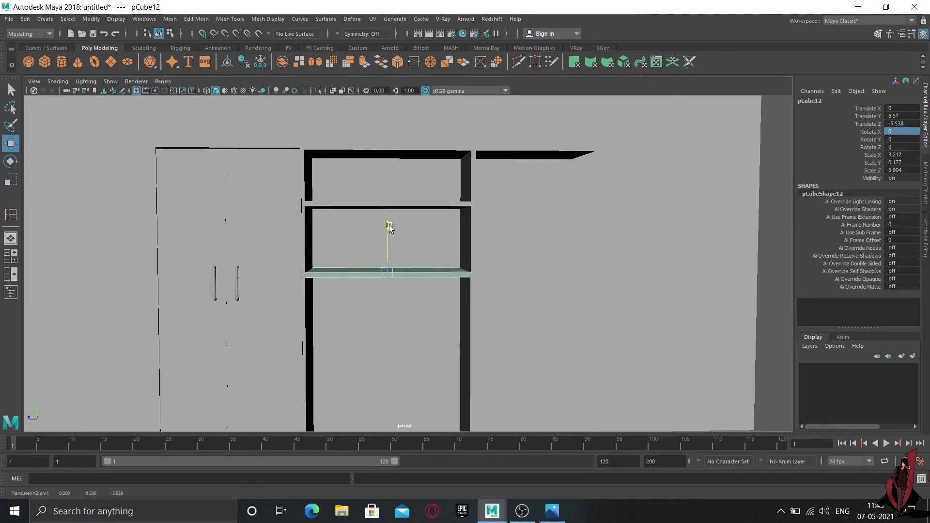
mouse_move(420, 283)
alt+mouse_down()
mouse_move(440, 286)
mouse_move(432, 297)
mouse_move(444, 303)
mouse_move(392, 284)
mouse_move(415, 257)
mouse_move(405, 239)
alt+mouse_up()
alt+drag(386, 136, 410, 236)
Add a third shelf pCube13 near the bottom and fine-tune the top, middle and lowest shelf heights.
key(ctrl+d)
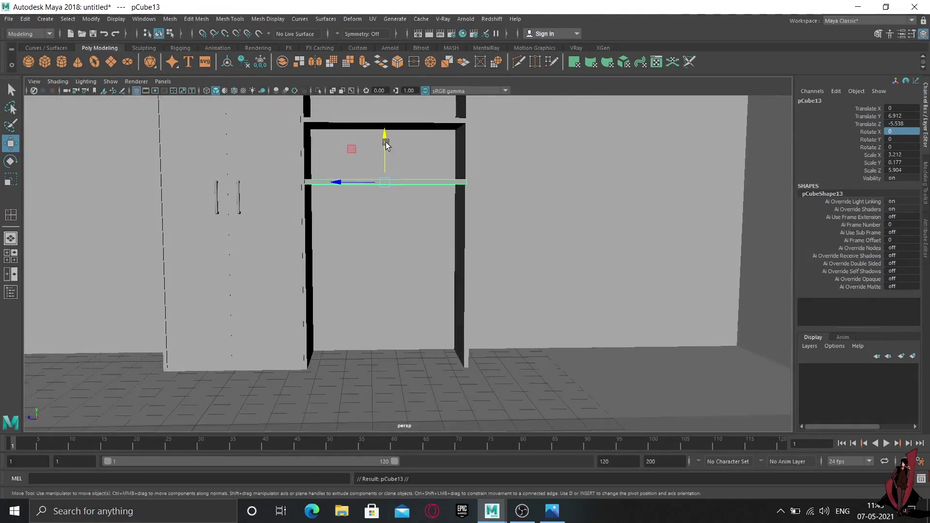
drag(385, 133, 386, 225)
mouse_move(532, 270)
alt+mouse_down()
mouse_move(470, 255)
mouse_move(470, 263)
alt+mouse_up()
mouse_move(416, 217)
mouse_down()
mouse_move(417, 193)
mouse_move(440, 195)
mouse_move(423, 202)
mouse_up()
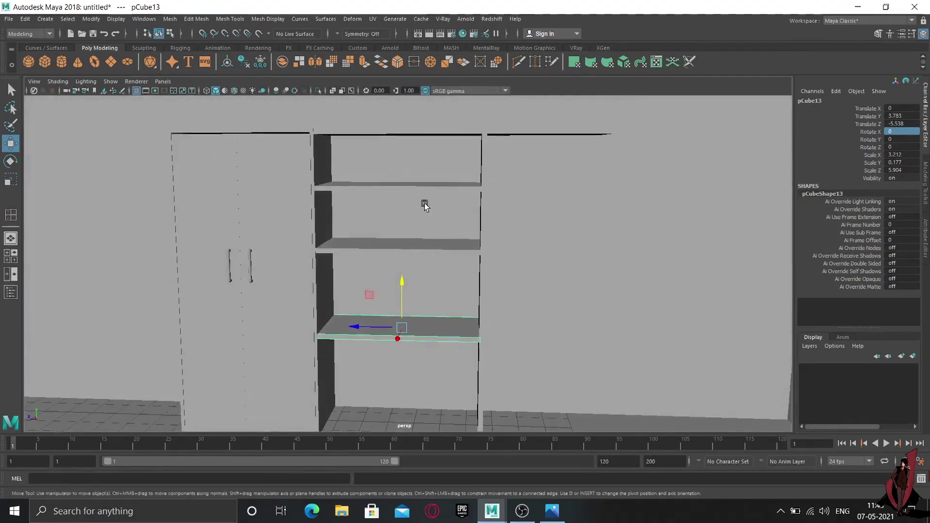
click(417, 181)
drag(411, 151, 409, 138)
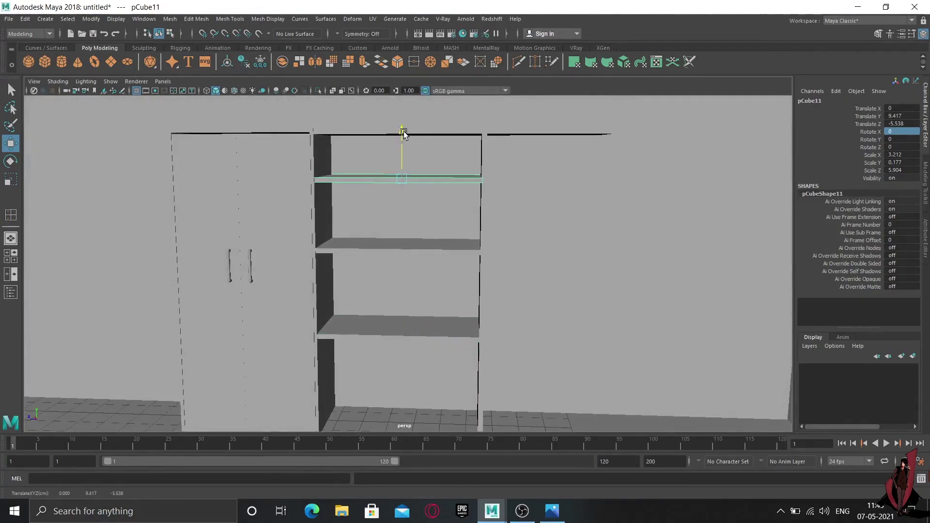
click(390, 251)
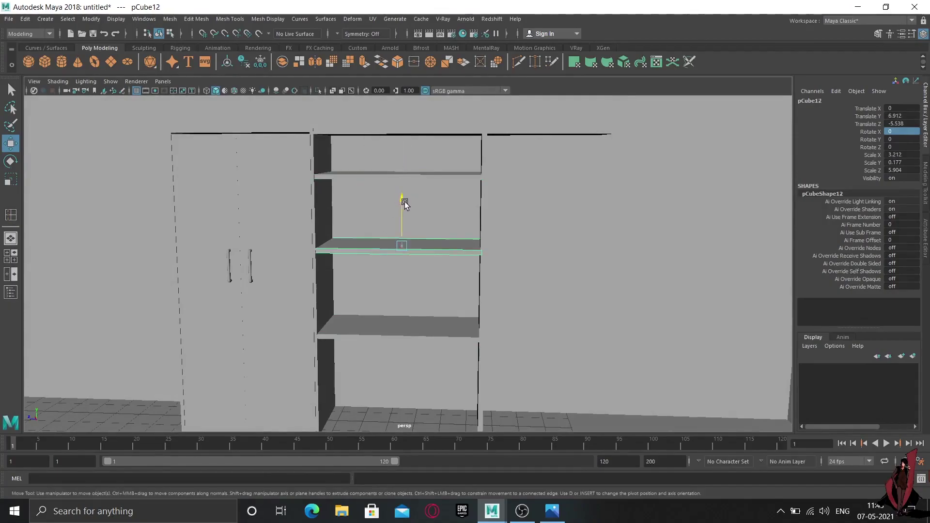
drag(404, 201, 404, 180)
click(389, 331)
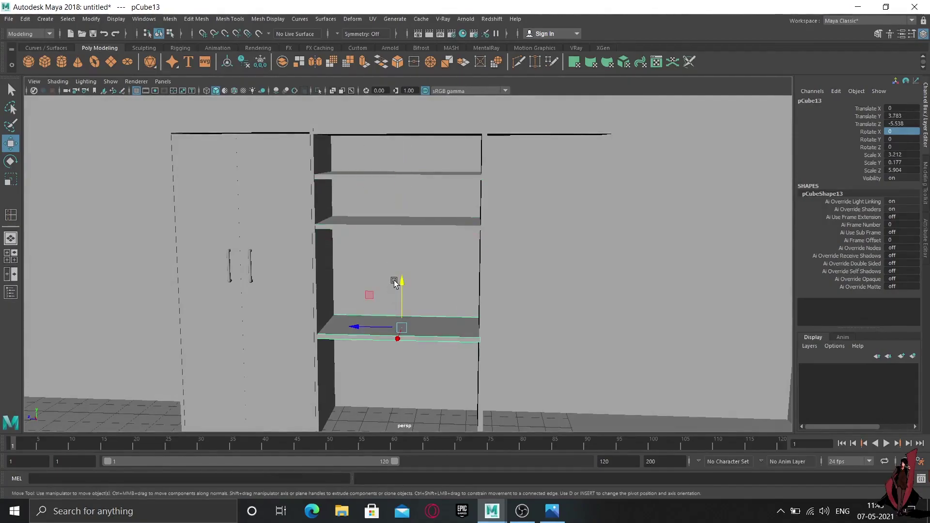
mouse_move(395, 281)
mouse_down()
mouse_move(398, 272)
mouse_move(465, 332)
mouse_move(435, 340)
mouse_move(519, 338)
mouse_move(400, 326)
mouse_move(417, 336)
mouse_move(467, 332)
mouse_move(452, 317)
mouse_move(413, 334)
mouse_up()
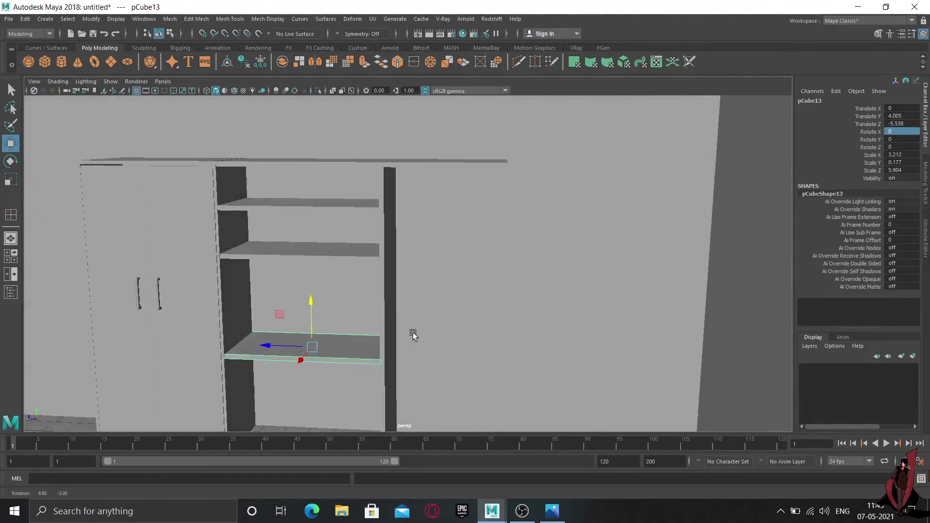
Move the top slab pCube9's right-end vertices left so it ends just past the right divider.
click(499, 162)
alt+drag(452, 189, 453, 219)
right_click(511, 217)
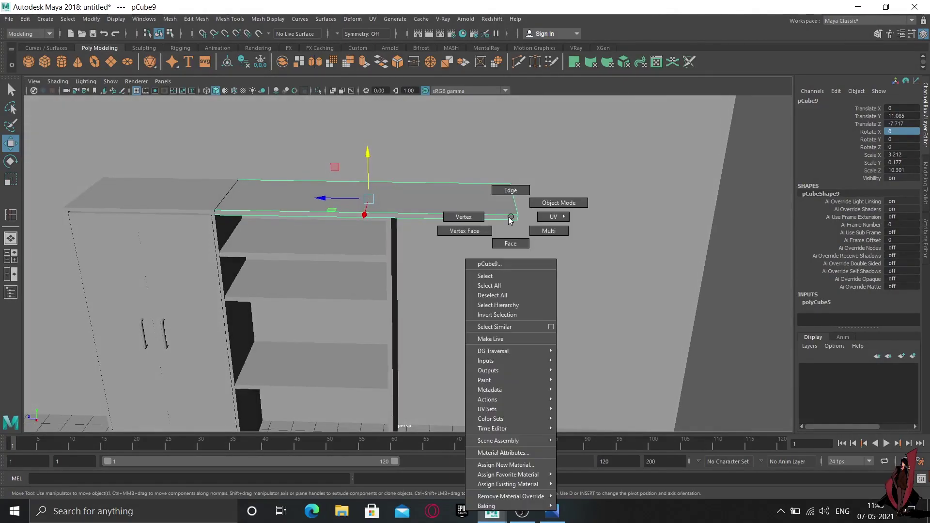
click(441, 217)
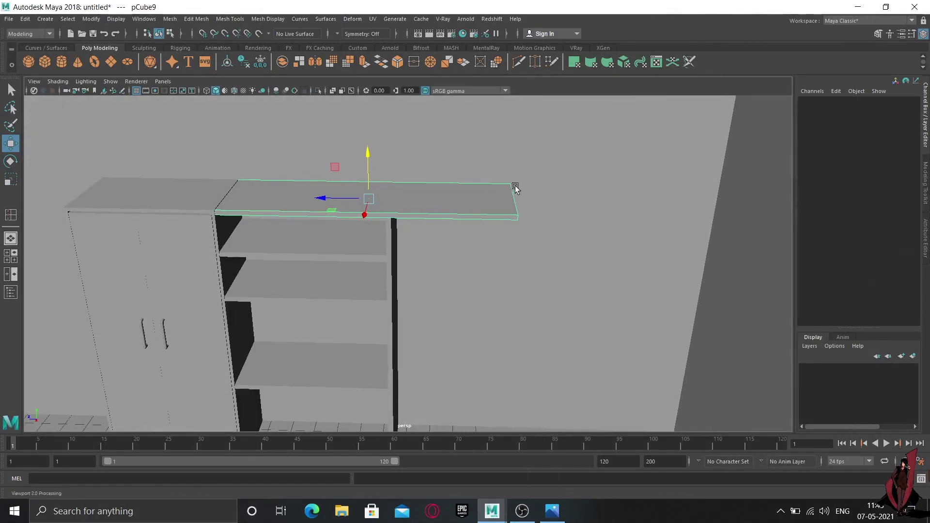
drag(478, 140, 550, 337)
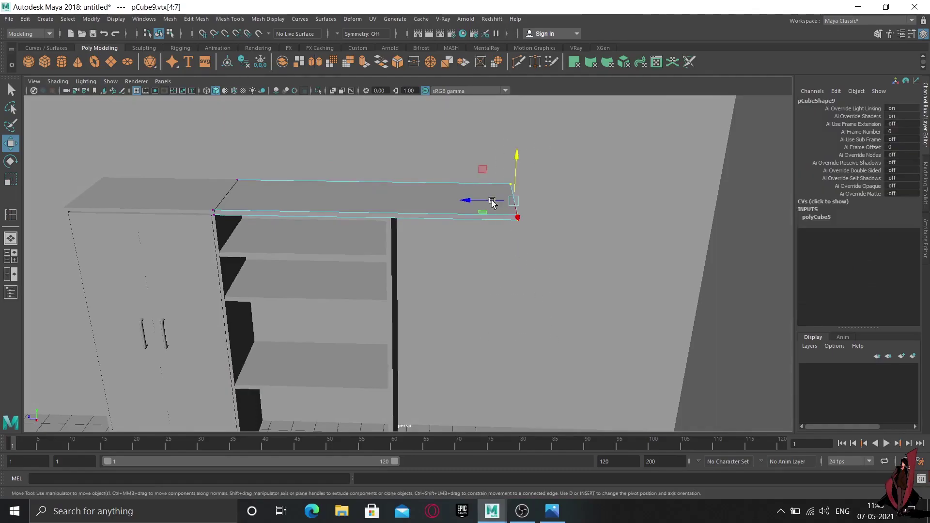
mouse_move(465, 201)
mouse_down()
mouse_move(420, 203)
mouse_move(433, 276)
mouse_up()
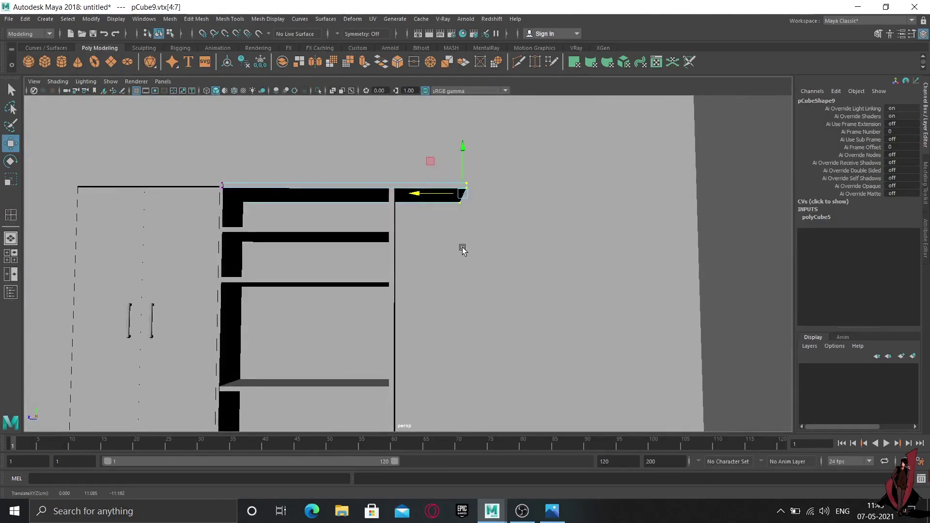
mouse_move(461, 249)
alt+mouse_down()
mouse_move(440, 275)
mouse_move(479, 297)
mouse_move(419, 267)
alt+mouse_up()
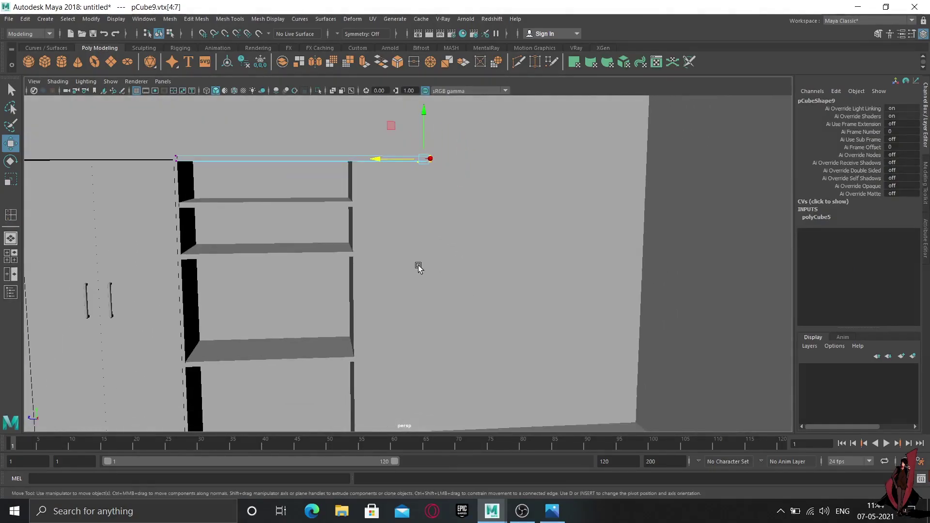
right_drag(353, 306, 444, 185)
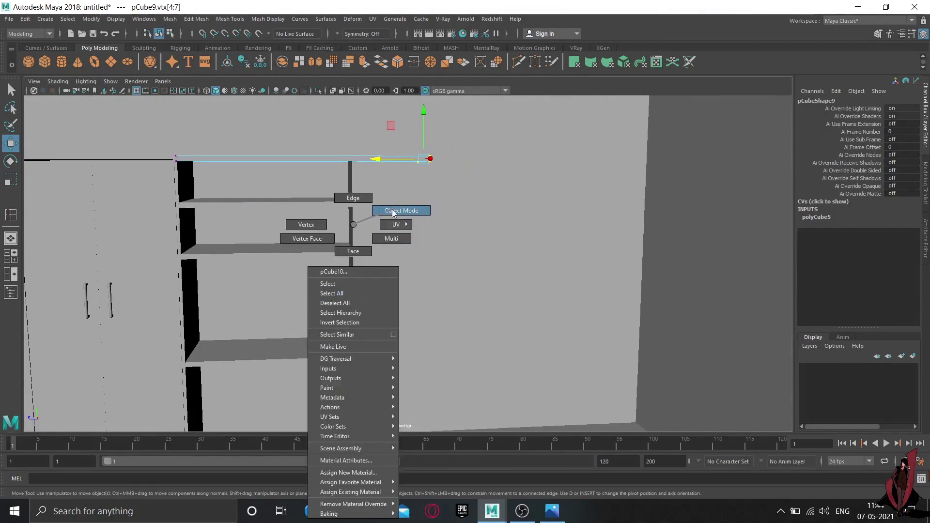
right_drag(444, 184, 409, 213)
click(315, 207)
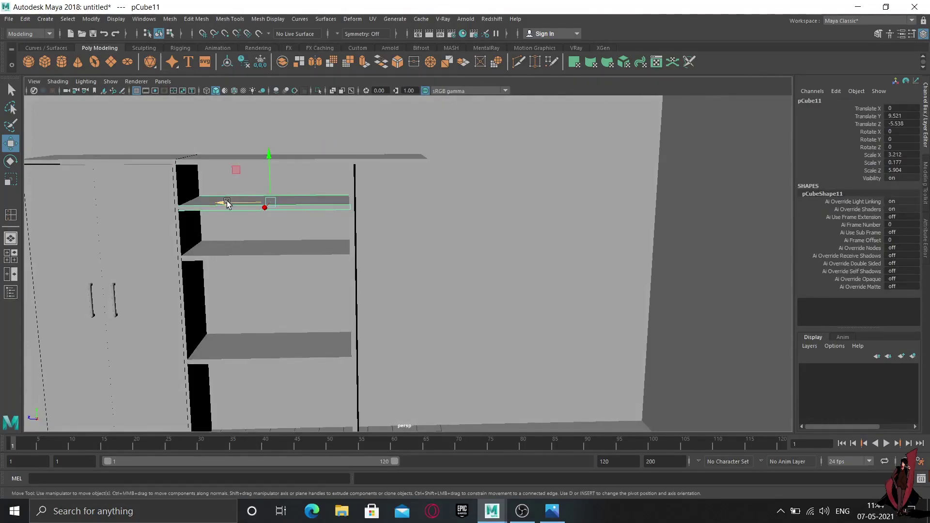
Copy the upper shelf into a short side shelf, Z scale 2.123, outside the right divider.
mouse_move(227, 202)
shift+mouse_down()
mouse_move(294, 226)
mouse_move(320, 214)
shift+mouse_up()
key(r)
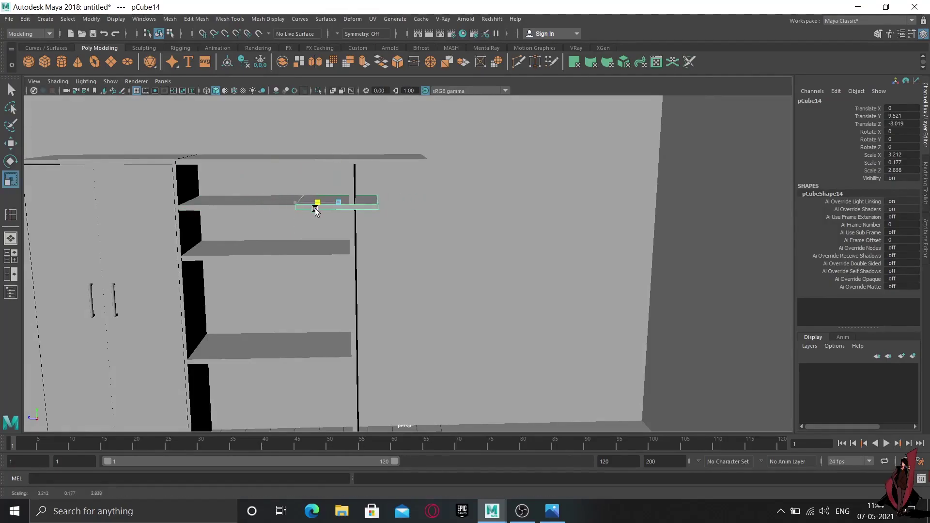
key(w)
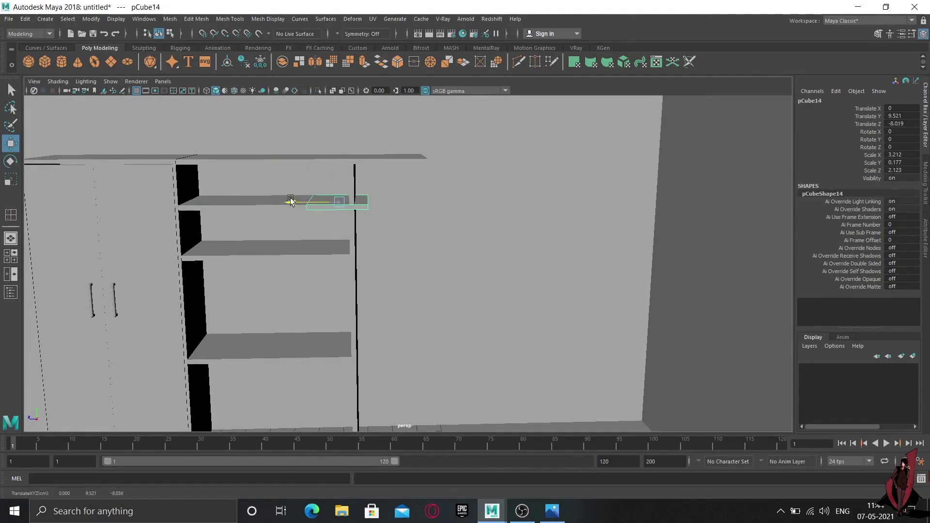
mouse_move(292, 202)
mouse_down()
mouse_move(338, 219)
mouse_move(333, 204)
mouse_up()
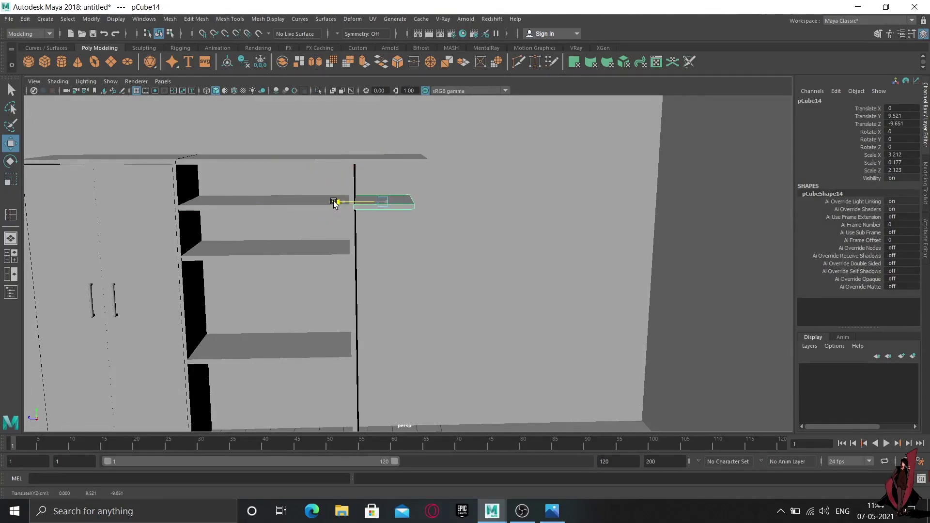
mouse_move(408, 216)
alt+mouse_down()
mouse_move(374, 210)
mouse_move(376, 224)
mouse_move(397, 220)
mouse_move(381, 240)
alt+mouse_up()
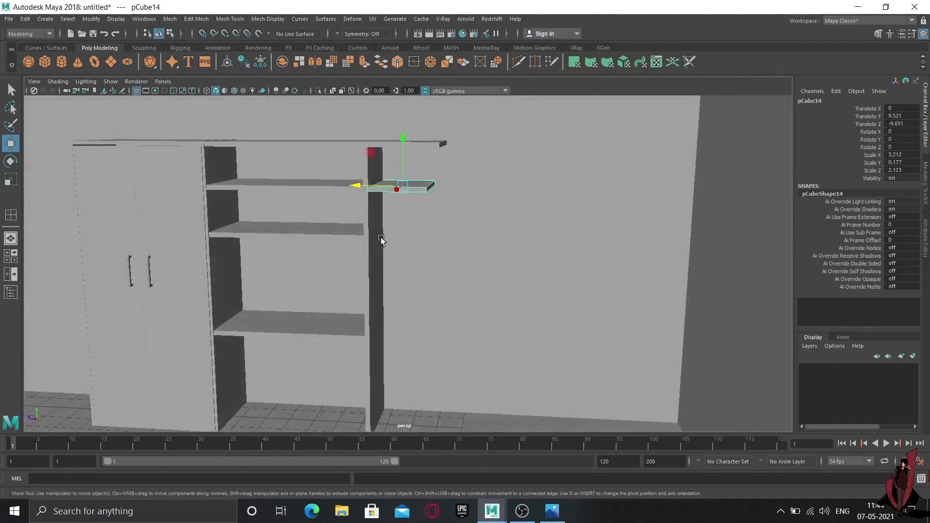
key(ctrl+d)
drag(407, 141, 408, 180)
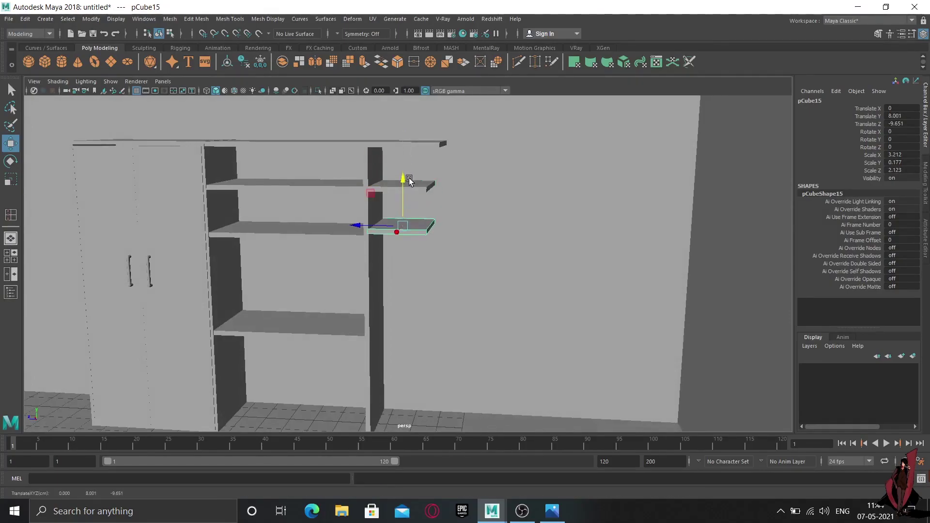
key(Delete)
Zoom in on the side shelf pCube14 and select it.
scroll(423, 190, up, 5)
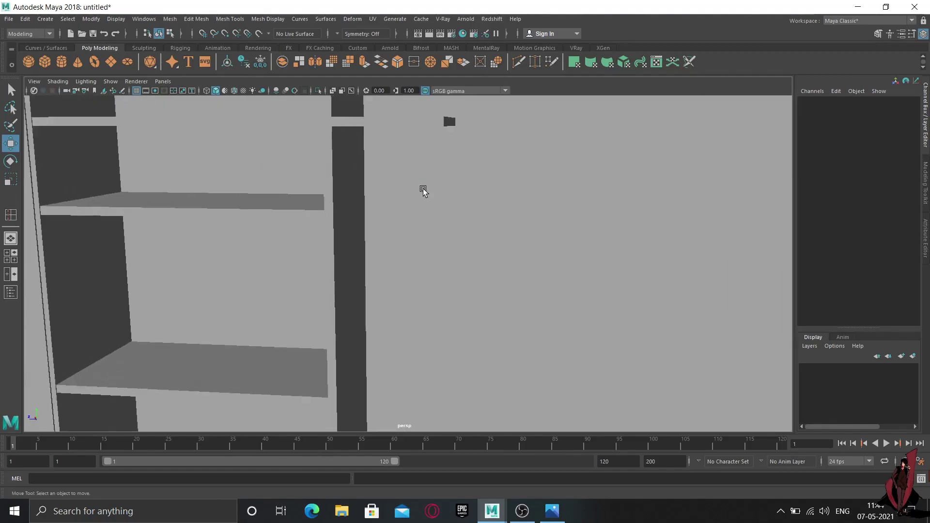
scroll(423, 191, down, 2)
alt+drag(434, 195, 401, 258)
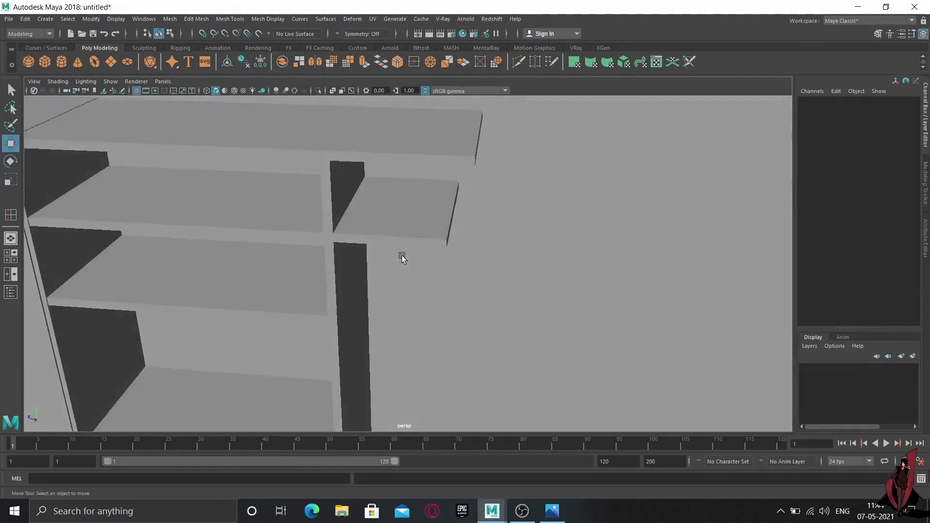
scroll(411, 251, up, 3)
alt+middle_drag(411, 252, 365, 276)
scroll(365, 276, up, 3)
alt+drag(365, 276, 336, 266)
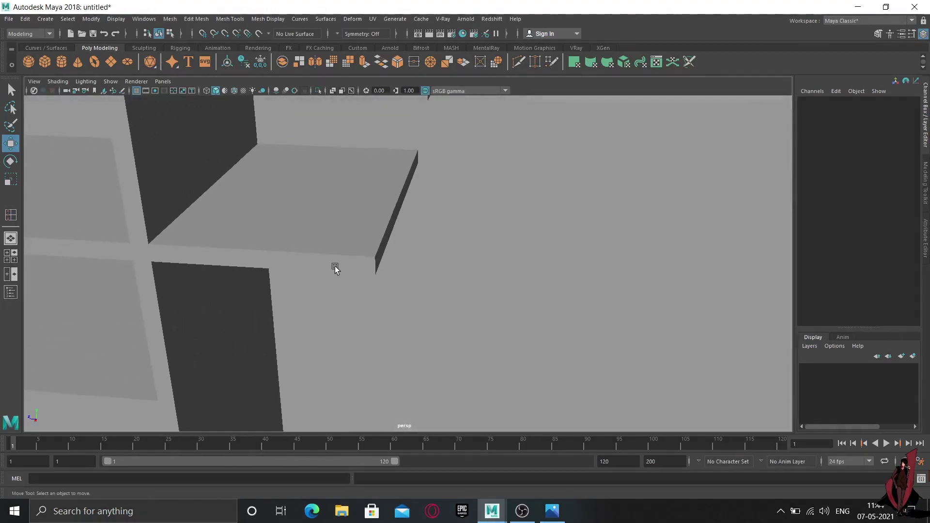
click(375, 261)
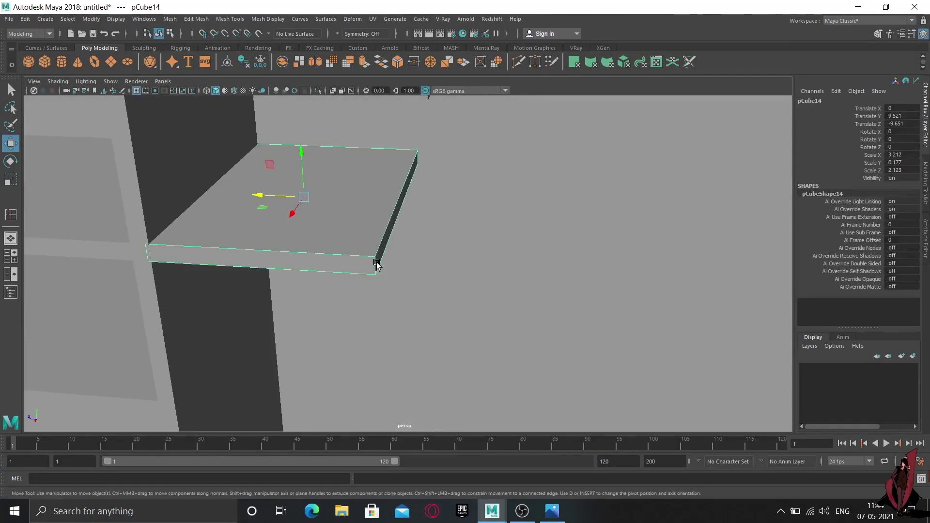
Bevel the side shelf's outer front corner edge with 12 segments.
right_click(379, 266)
right_drag(377, 179, 376, 190)
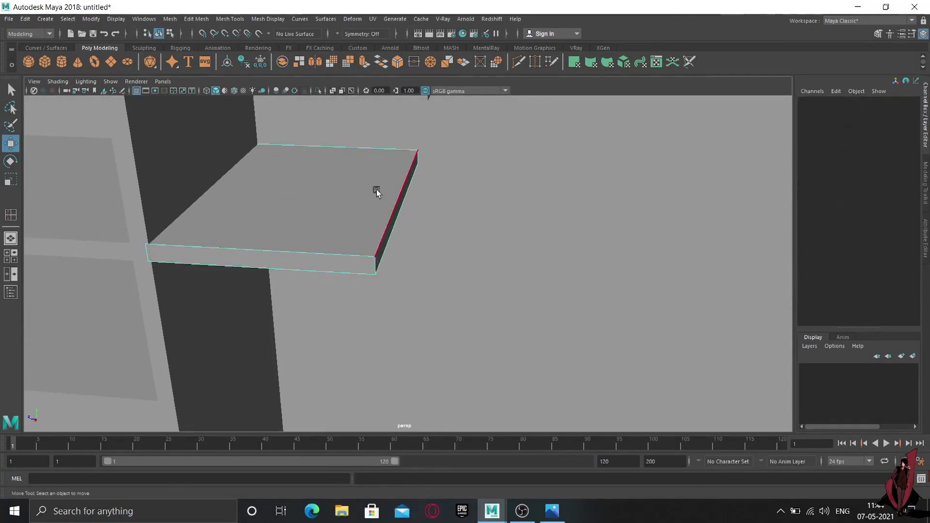
click(377, 266)
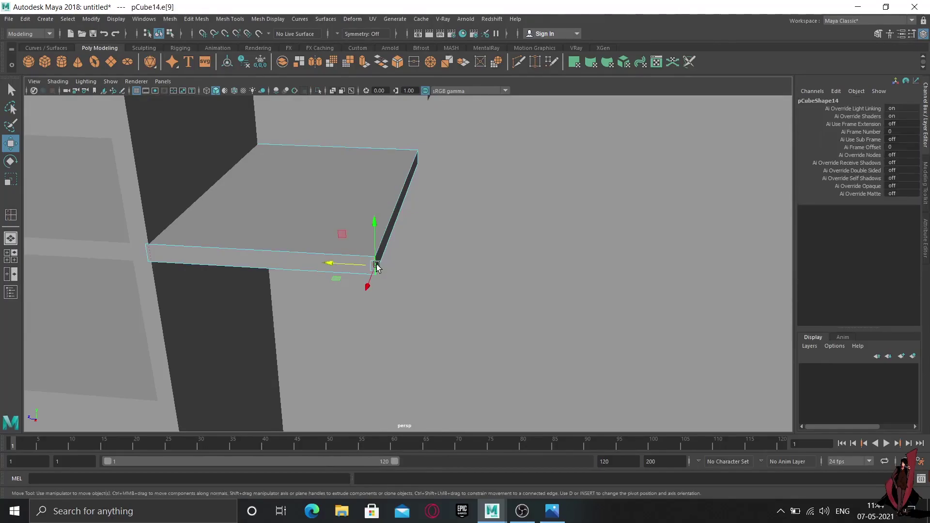
shift+right_click(377, 266)
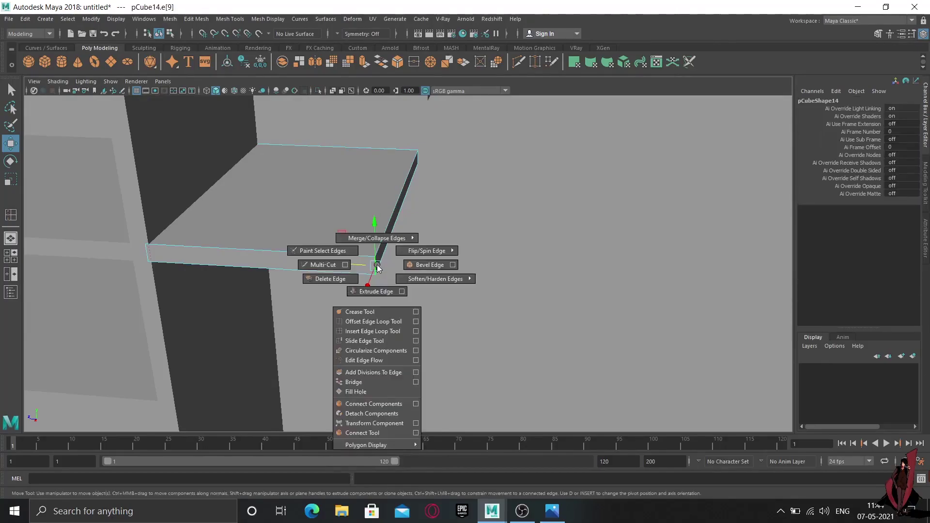
click(430, 266)
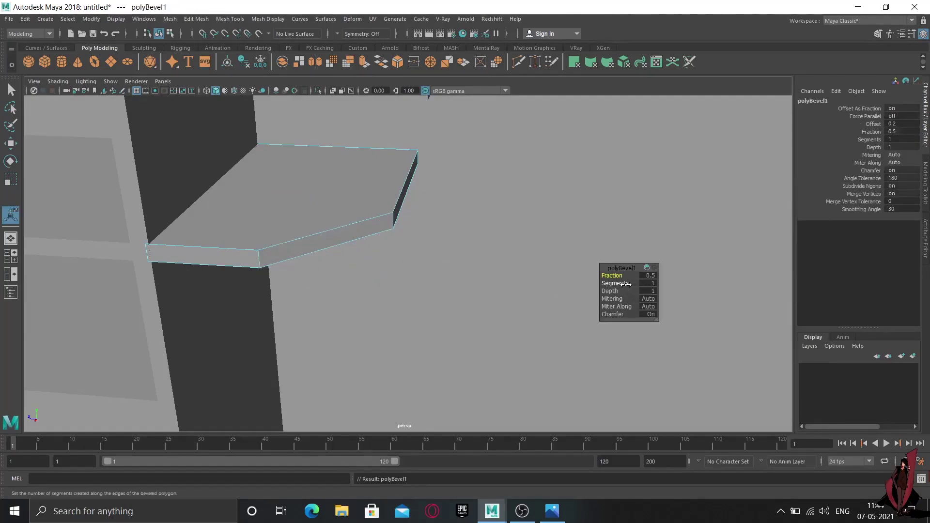
drag(625, 283, 689, 284)
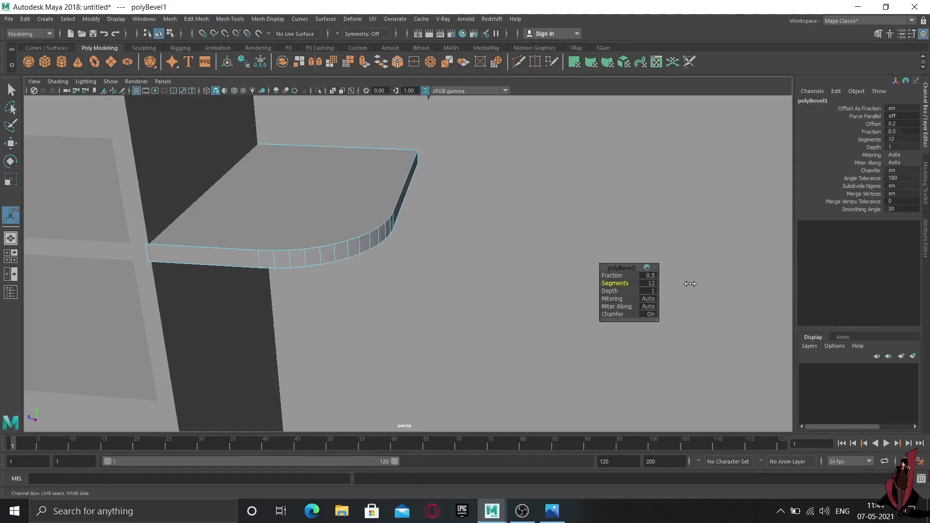
Return to Object Mode and orbit to a straight front view of the shelves.
right_click(284, 185)
click(332, 171)
click(492, 312)
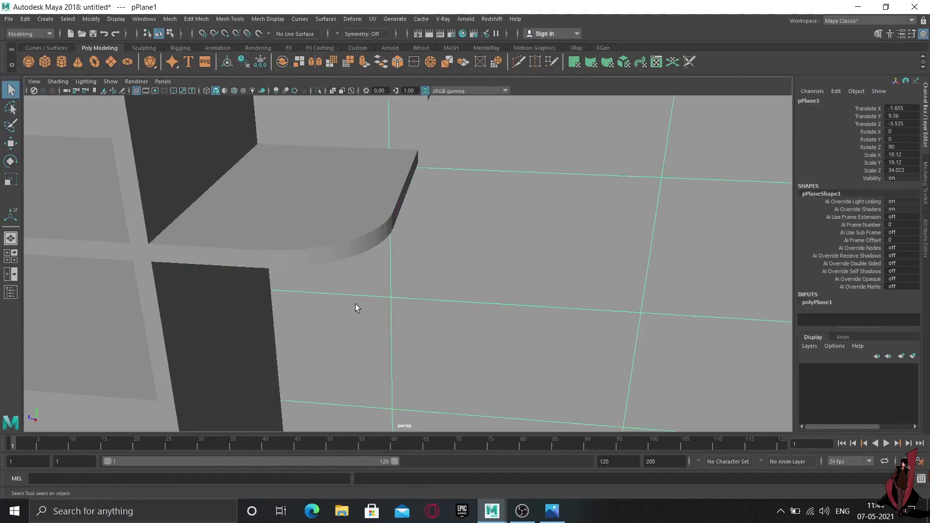
mouse_move(356, 304)
alt+mouse_down()
mouse_move(332, 280)
mouse_move(349, 264)
mouse_move(345, 291)
mouse_move(322, 291)
mouse_move(347, 235)
mouse_move(349, 192)
alt+mouse_up()
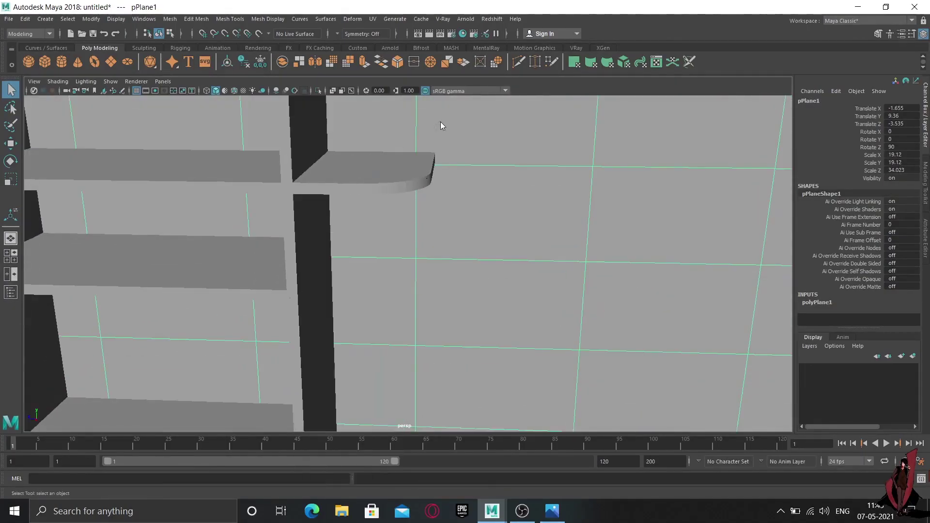
mouse_move(409, 276)
alt+mouse_down()
mouse_move(415, 257)
mouse_move(385, 292)
mouse_move(415, 236)
alt+mouse_up()
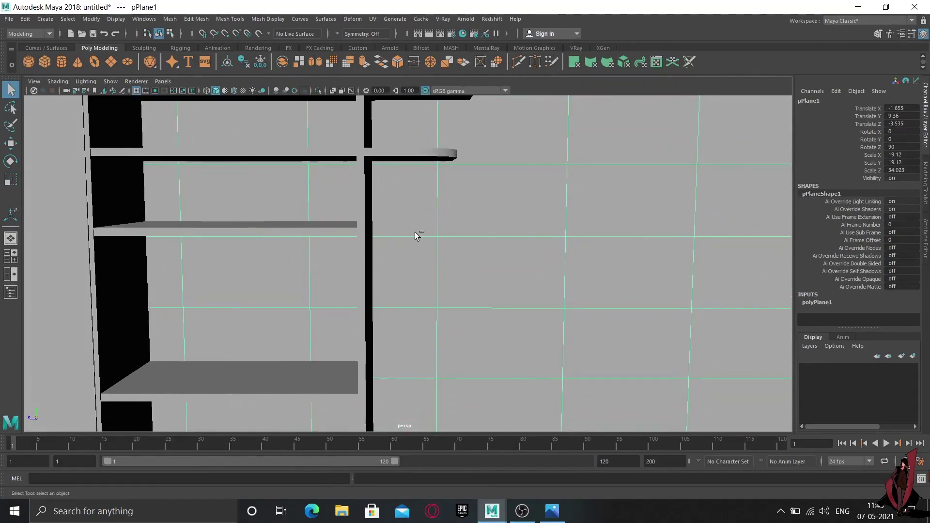
Duplicate the rounded side shelf (pCube14) and lower the copy to Translate Y about 7.9.
click(397, 154)
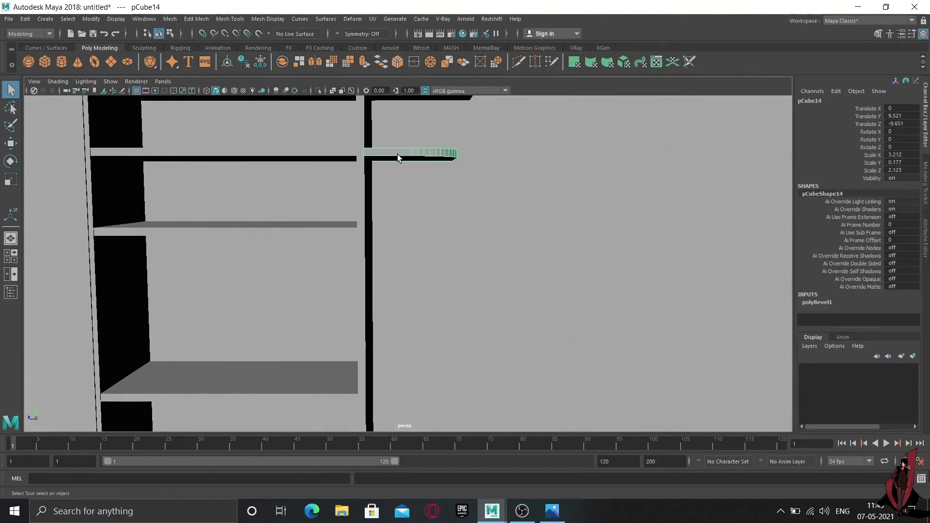
key(ctrl+z)
key(ctrl+z)
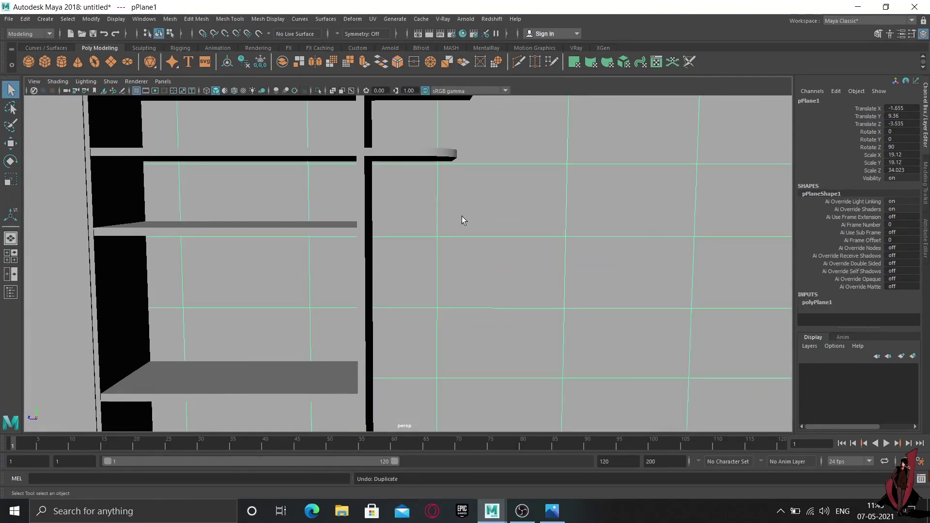
click(400, 148)
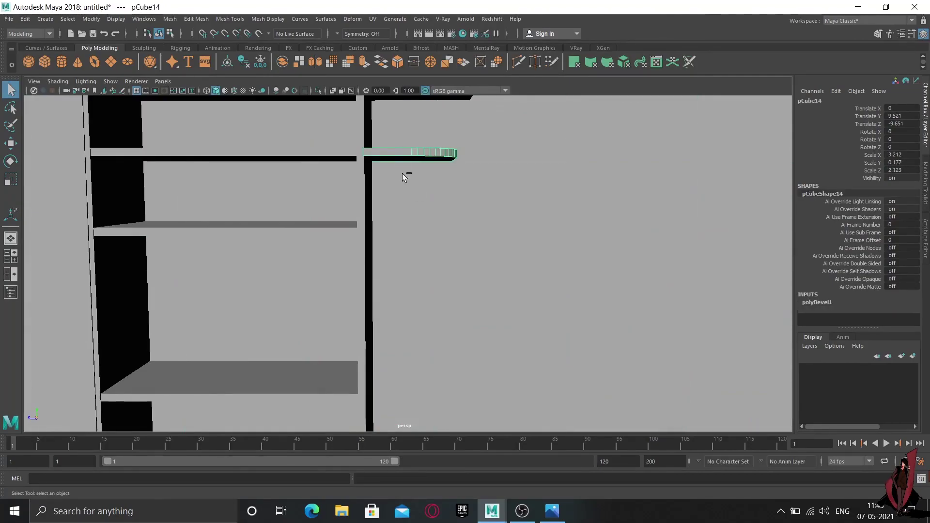
key(ctrl+d)
key(w)
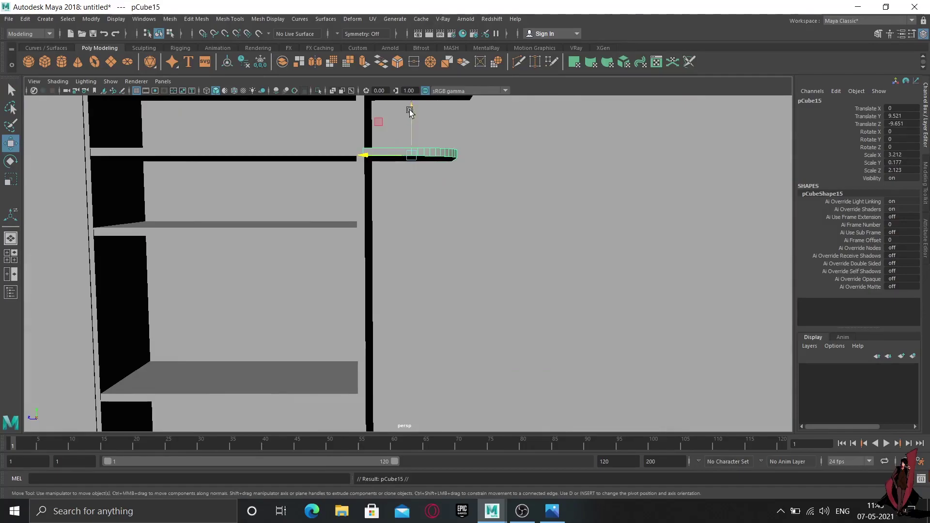
drag(411, 110, 420, 179)
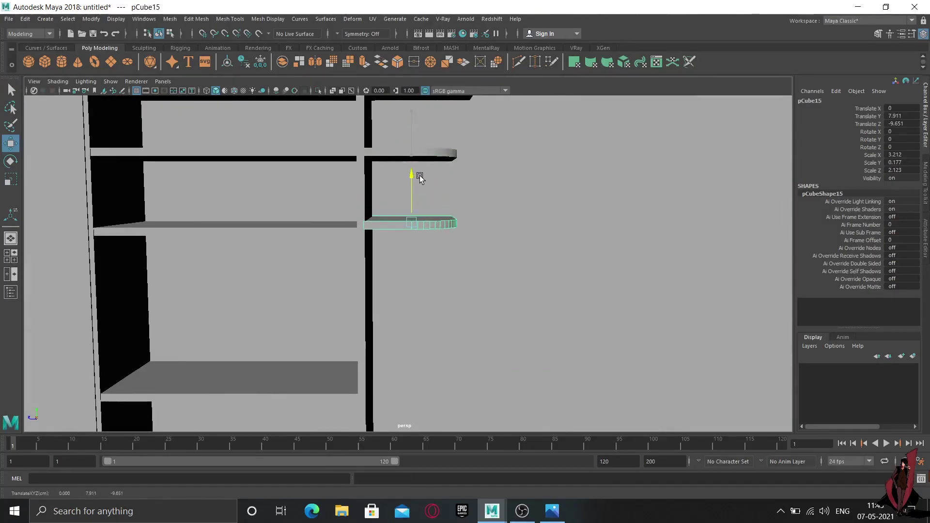
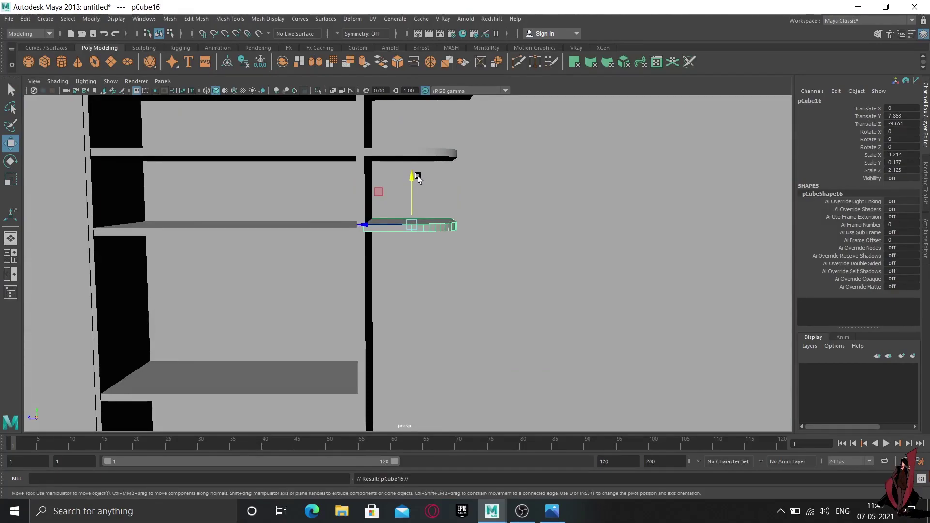
Duplicate the rounded shelf and move the copy down to about Y 4.06.
key(ctrl+d)
drag(418, 175, 419, 331)
scroll(436, 324, down, 2)
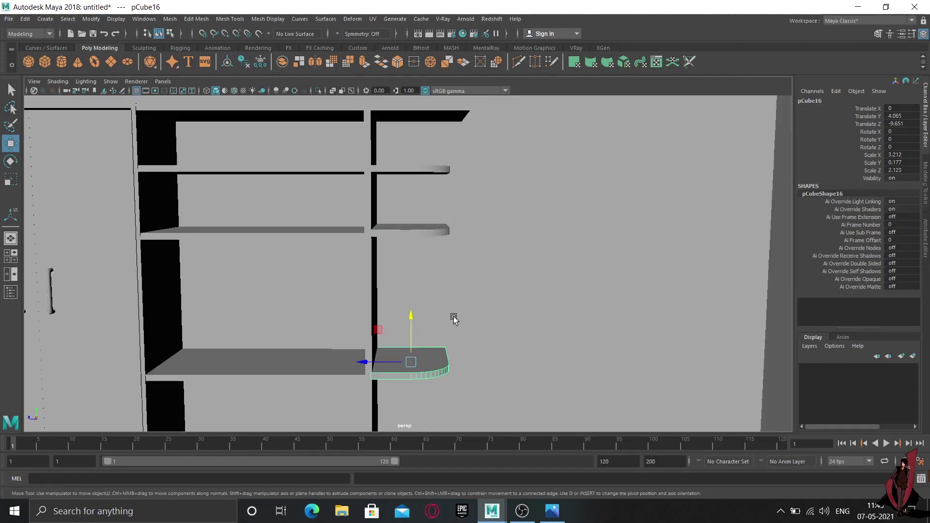
scroll(452, 317, down, 1)
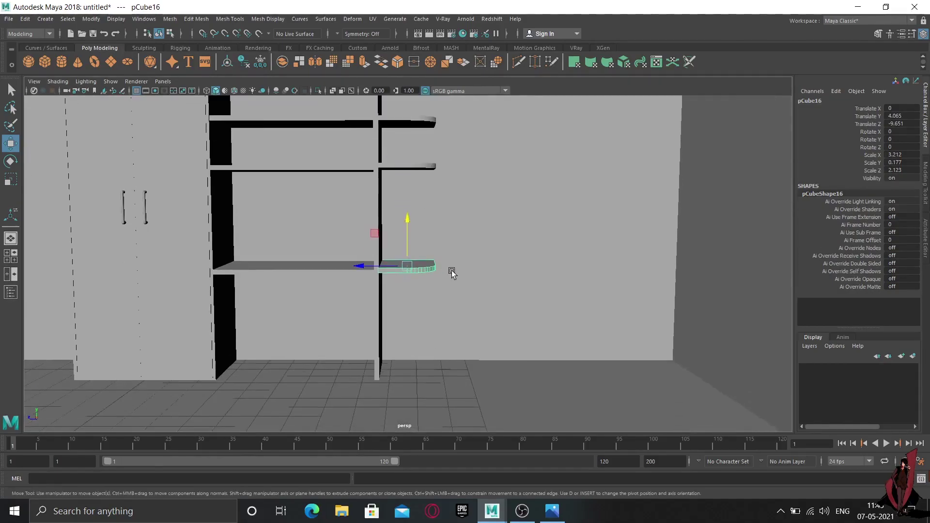
Marquee-select every room object: cabinet, shelves, wall and tiled floor.
mouse_move(451, 271)
alt+mouse_down()
mouse_move(391, 310)
mouse_move(351, 257)
alt+mouse_up()
right_click(331, 225)
click(378, 212)
click(474, 272)
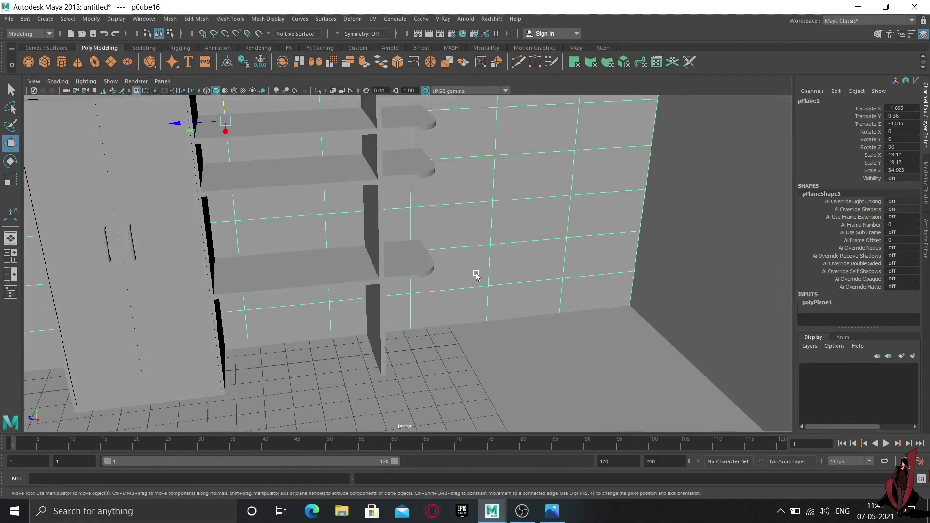
mouse_move(474, 272)
alt+mouse_down()
mouse_move(477, 305)
mouse_move(533, 353)
mouse_move(403, 328)
mouse_move(573, 347)
alt+mouse_up()
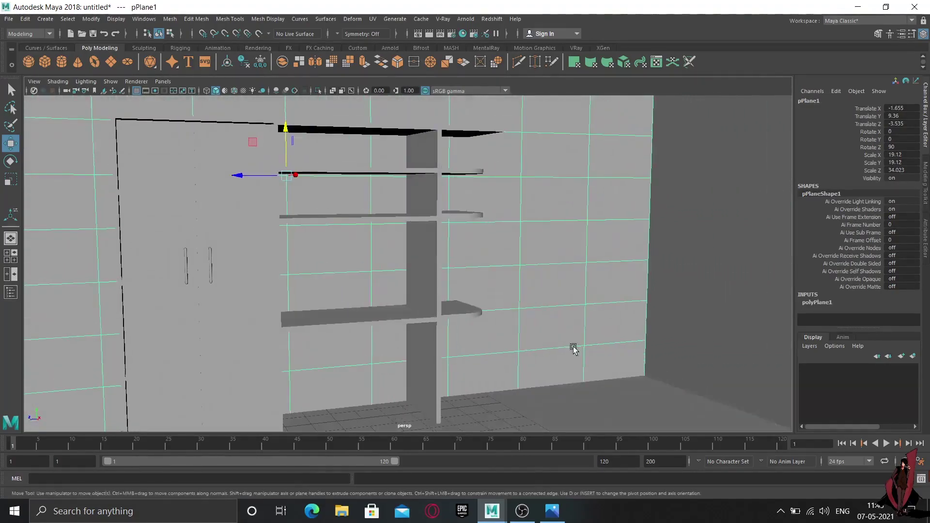
click(709, 328)
alt+drag(244, 341, 239, 356)
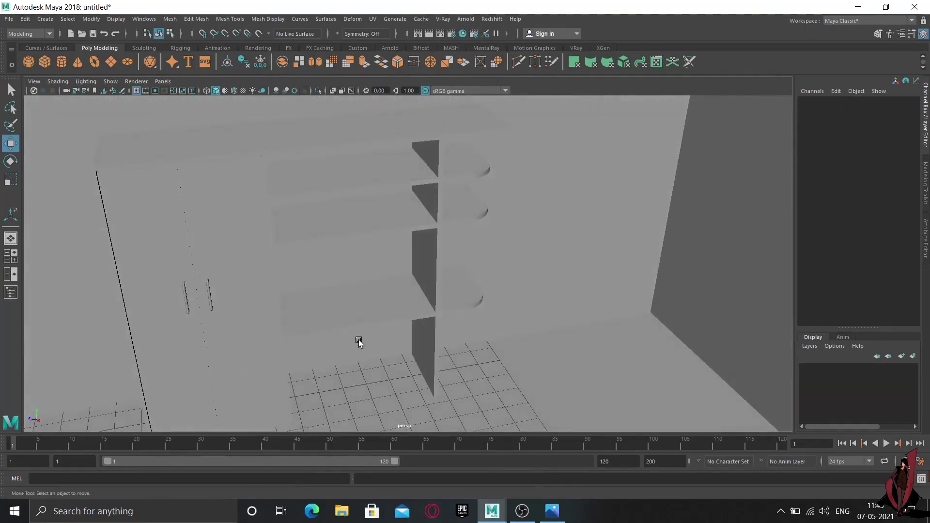
scroll(358, 339, up, 5)
mouse_move(373, 338)
alt+mouse_down()
mouse_move(407, 318)
mouse_move(355, 338)
mouse_move(335, 330)
mouse_move(475, 344)
mouse_move(448, 310)
mouse_move(401, 317)
mouse_move(365, 347)
alt+mouse_up()
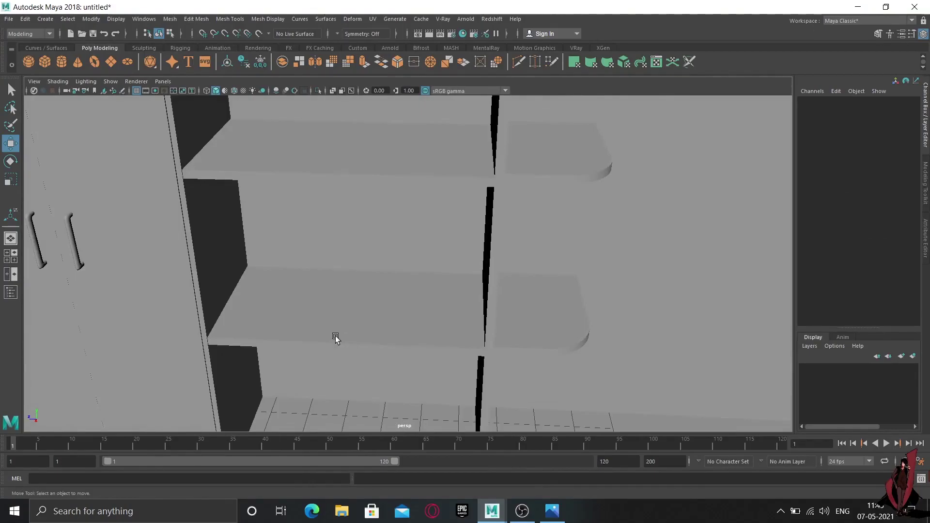
scroll(358, 327, down, 5)
scroll(448, 311, down, 5)
drag(143, 158, 569, 415)
Put the selected room into a new display layer, layer1, and hide it.
click(909, 360)
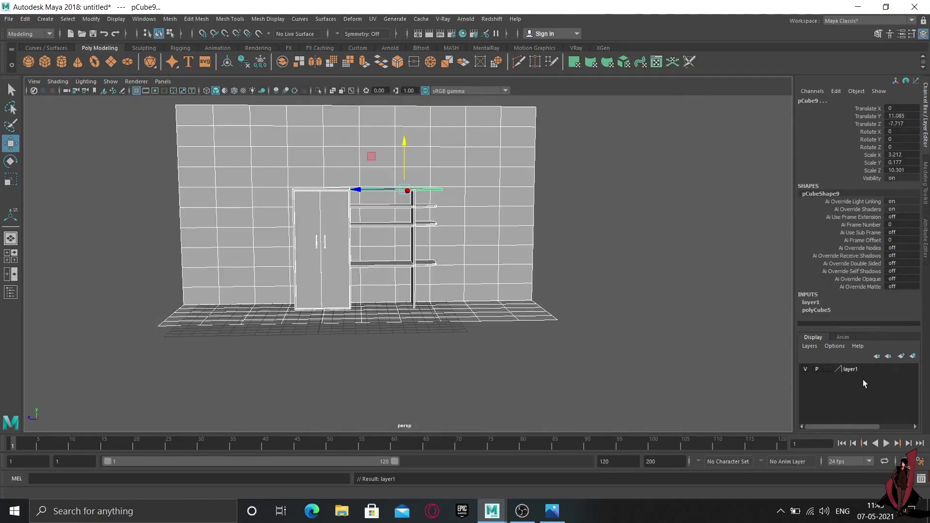
click(805, 369)
alt+drag(344, 276, 362, 290)
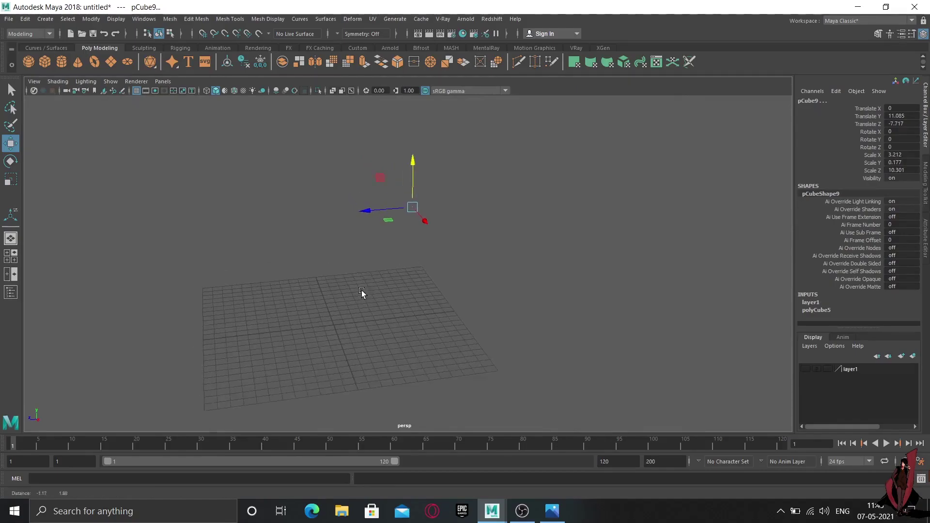
Create a polygon cube and scale it thin along X, wider along Z and taller.
click(40, 63)
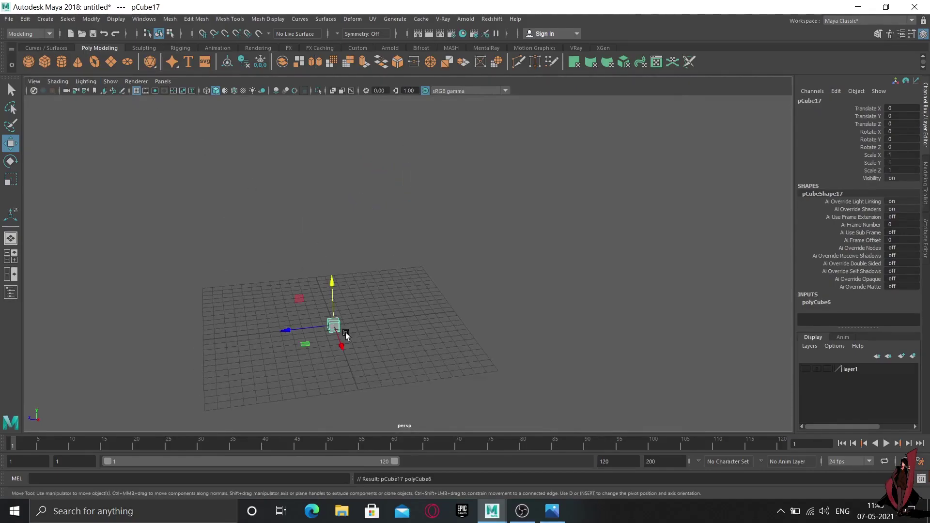
mouse_move(347, 343)
alt+mouse_down()
mouse_move(360, 326)
mouse_move(376, 343)
mouse_move(407, 319)
mouse_move(412, 350)
alt+mouse_up()
key(r)
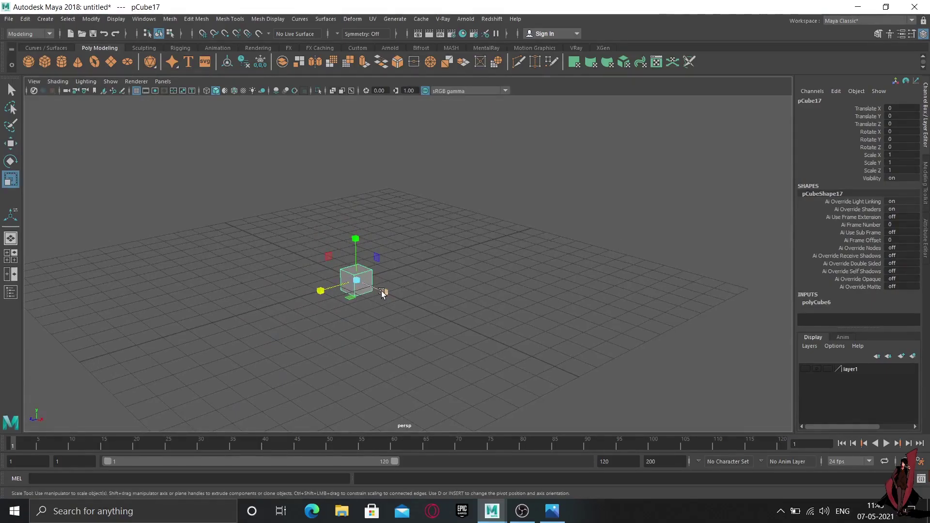
mouse_move(382, 290)
mouse_down()
mouse_move(352, 282)
mouse_move(270, 321)
mouse_up()
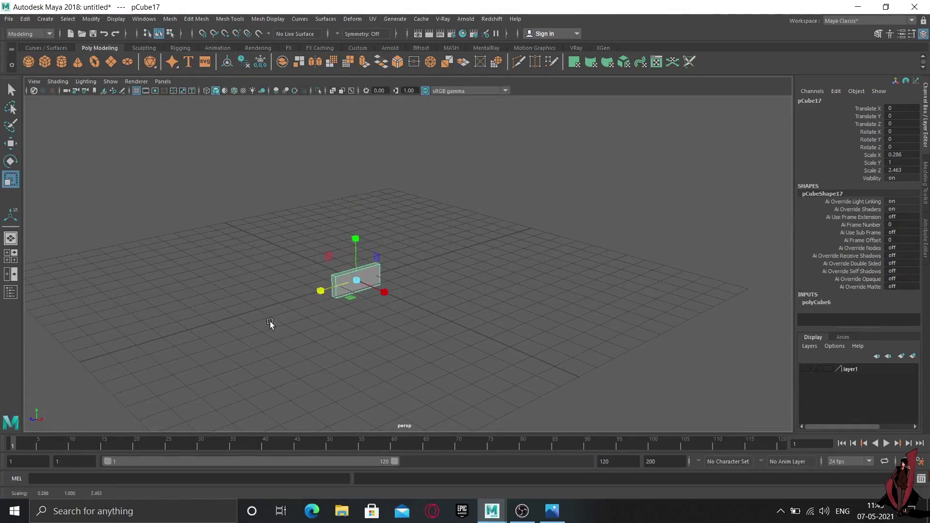
drag(355, 239, 348, 130)
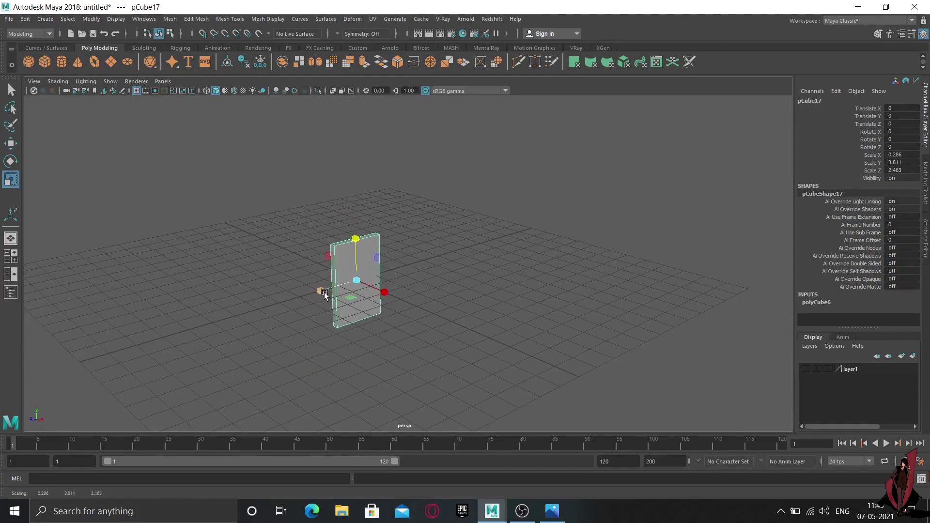
drag(321, 291, 277, 321)
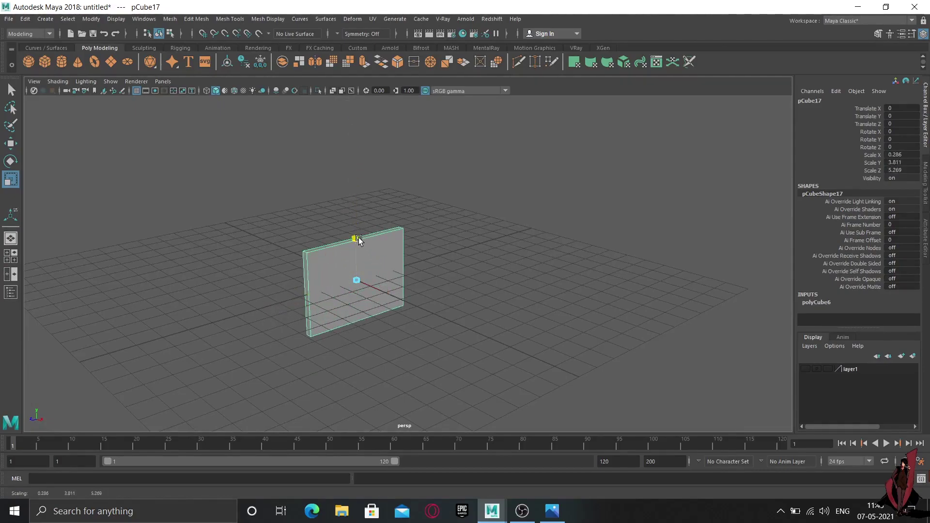
drag(356, 239, 358, 220)
drag(384, 292, 387, 295)
drag(320, 290, 310, 295)
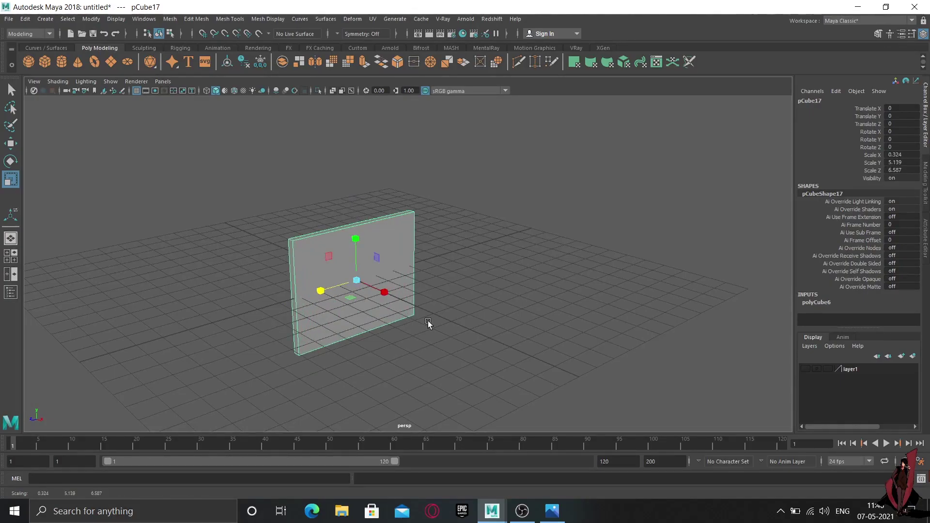
Refine the panel's scale to 0.192 × 3.347 × 4.71 and reselect it.
alt+drag(428, 321, 458, 320)
mouse_move(354, 246)
mouse_down()
mouse_move(357, 266)
mouse_move(405, 281)
mouse_up()
drag(321, 277, 388, 297)
scroll(328, 314, up, 3)
mouse_move(328, 314)
alt+mouse_down()
mouse_move(380, 311)
mouse_move(449, 262)
mouse_move(399, 275)
alt+mouse_up()
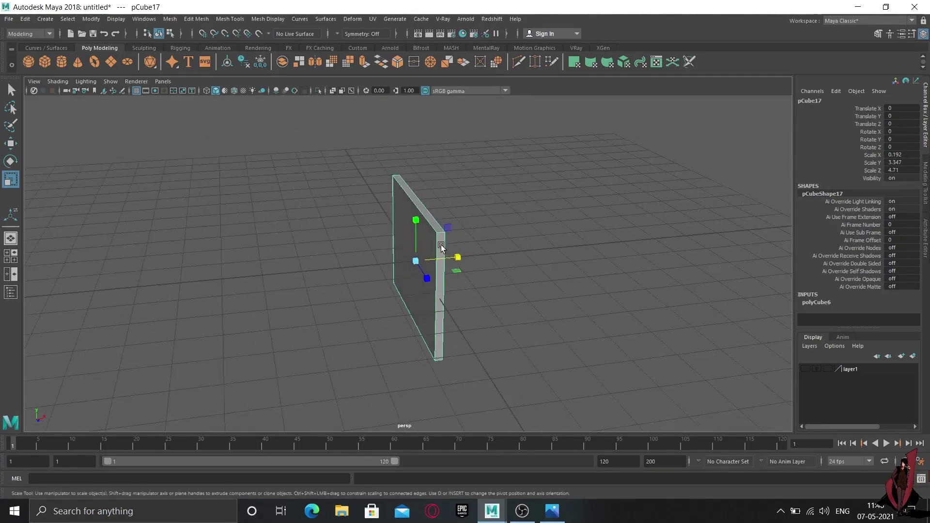
right_drag(440, 245, 515, 191)
click(516, 257)
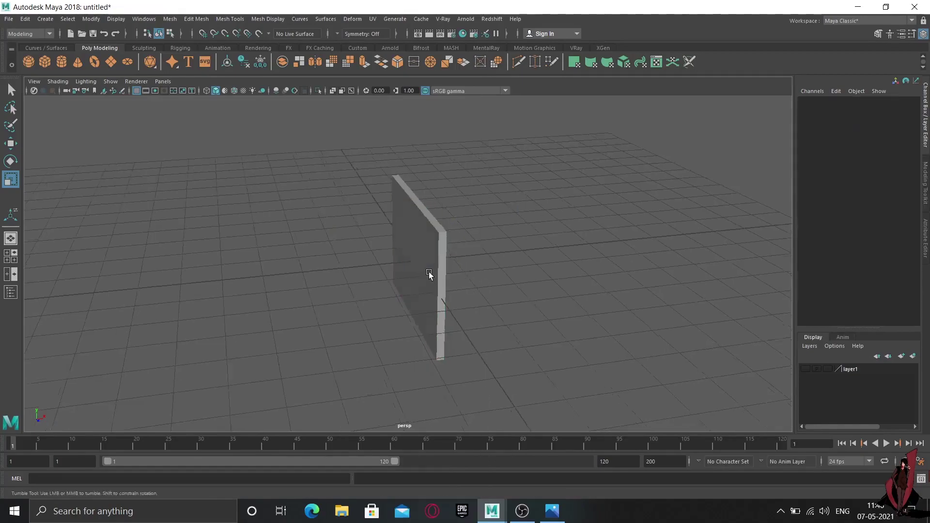
mouse_move(429, 272)
alt+mouse_down()
mouse_move(350, 268)
mouse_move(326, 216)
alt+mouse_up()
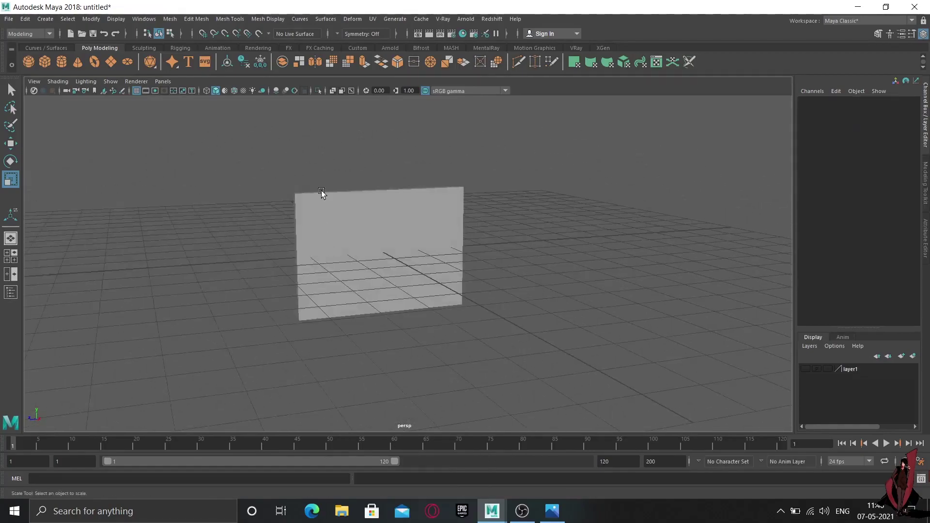
click(321, 196)
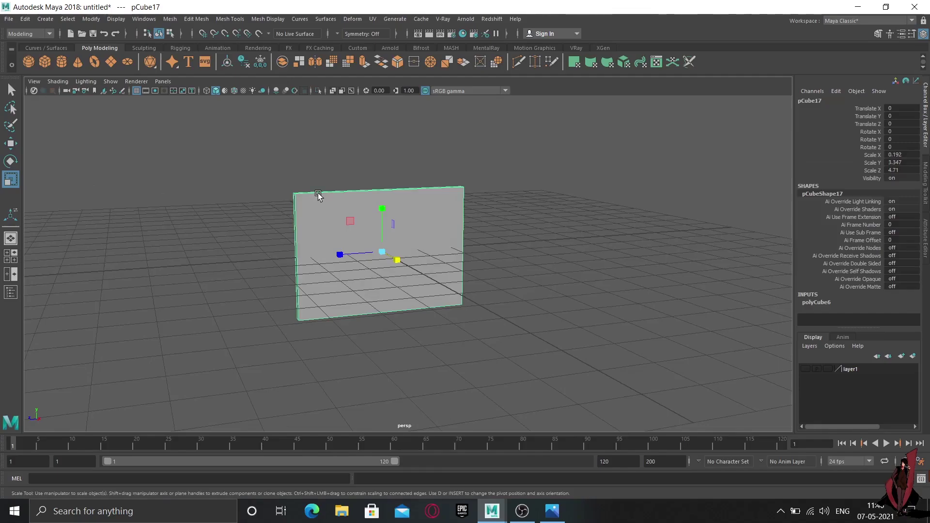
Extrude the panel's front face and scale it inward to leave a border.
right_drag(330, 223, 331, 251)
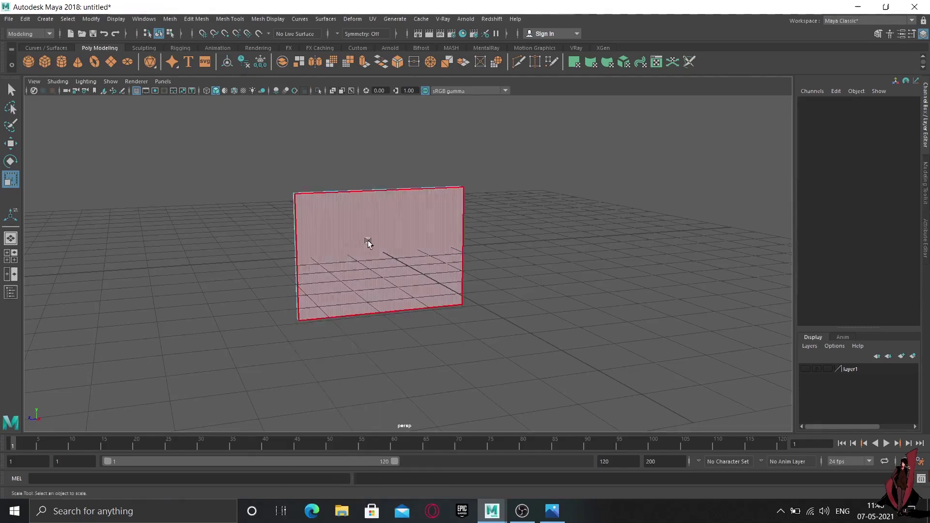
click(371, 242)
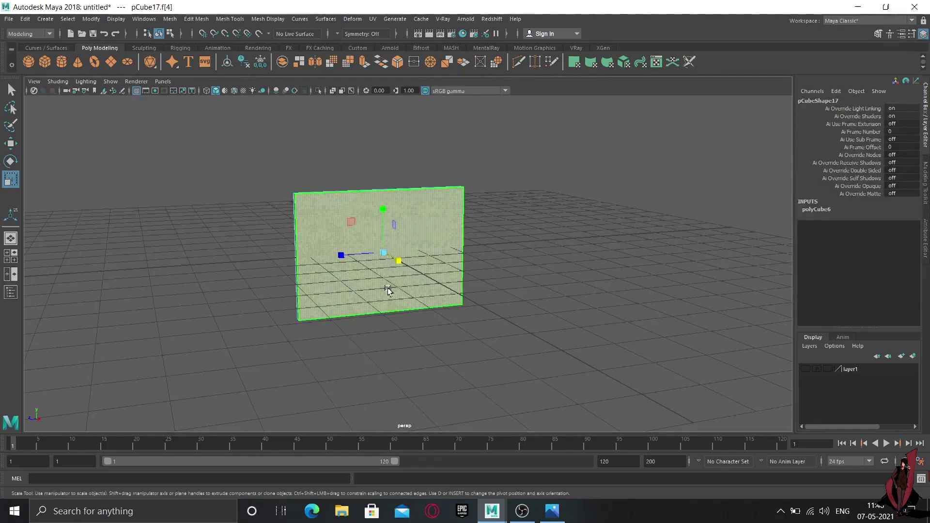
alt+drag(388, 291, 370, 301)
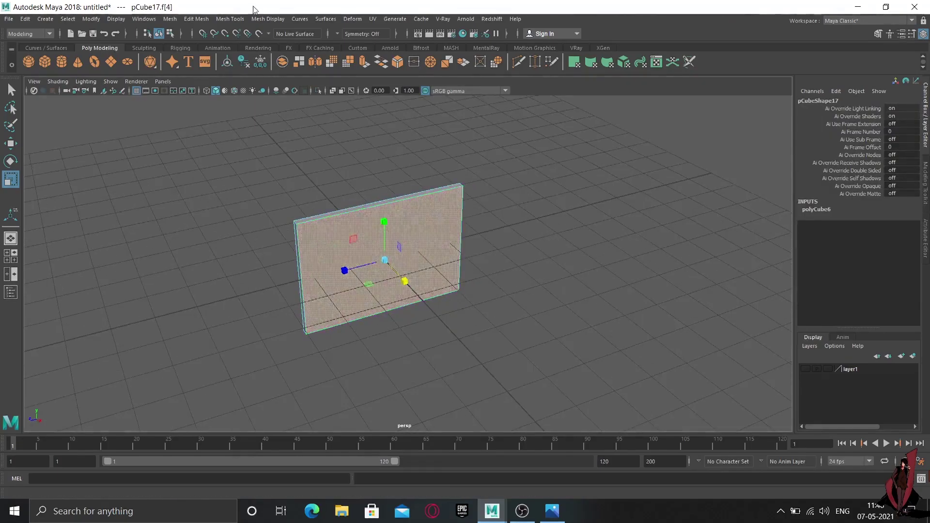
click(363, 65)
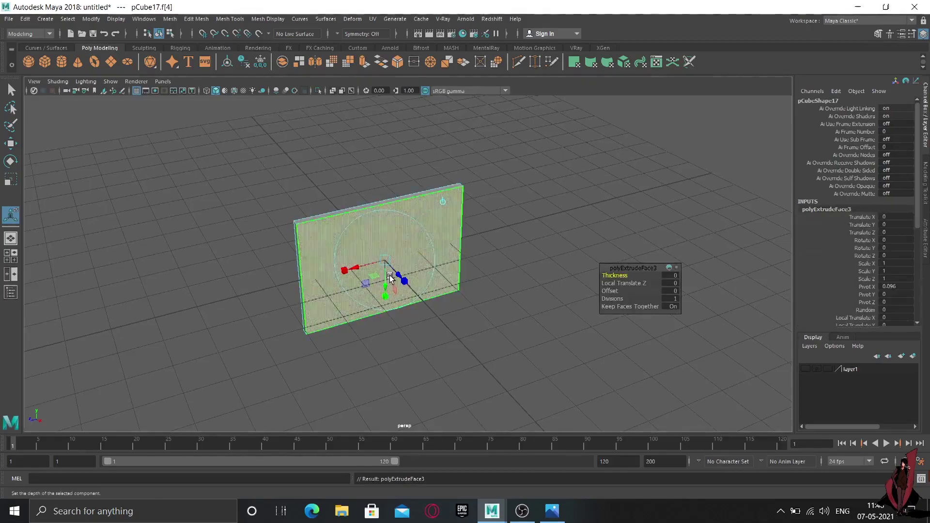
key(r)
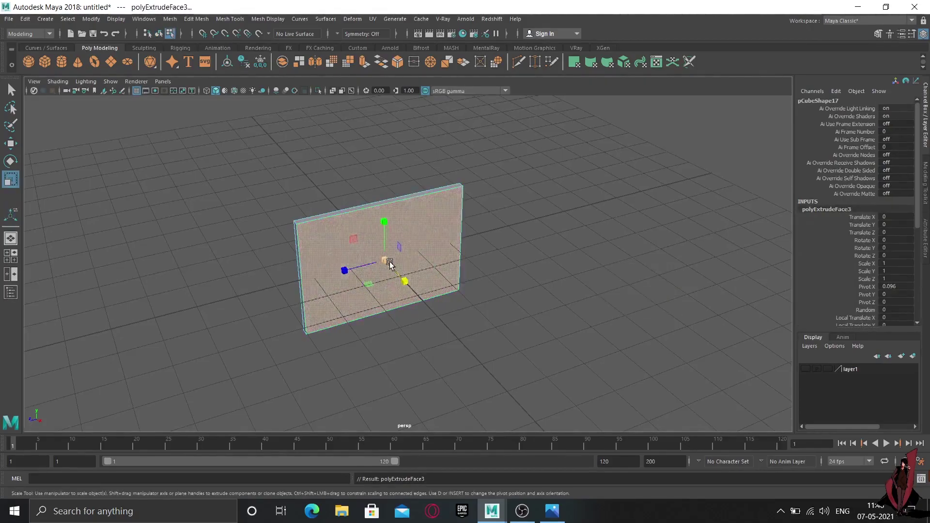
drag(386, 261, 381, 262)
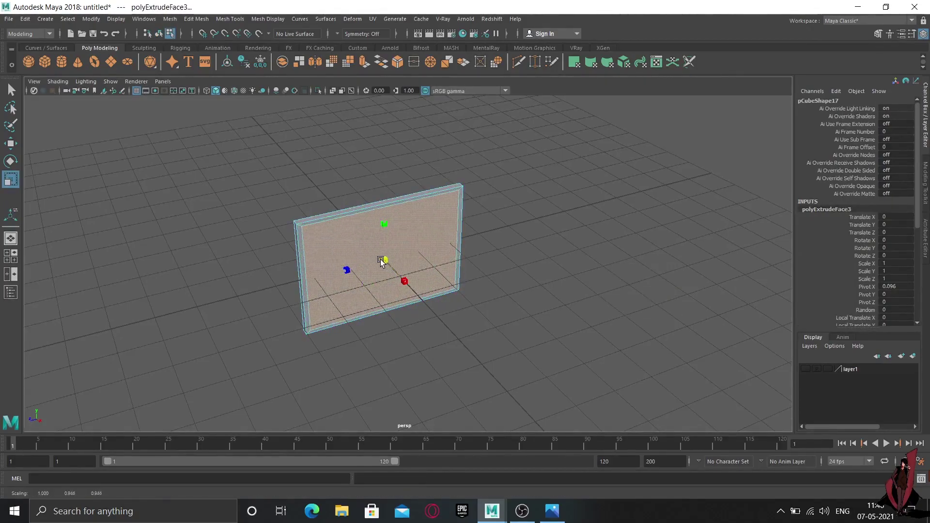
drag(381, 262, 386, 264)
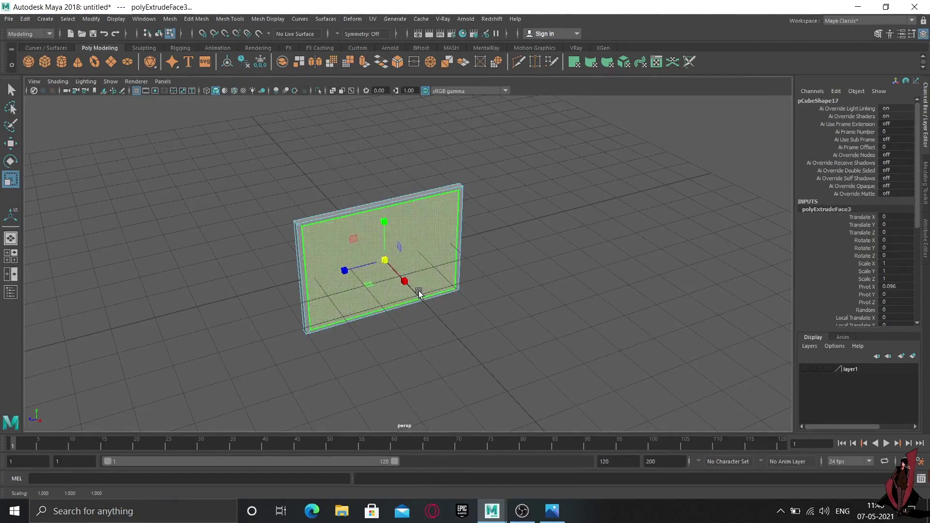
Extrude the inset face again, push it into the panel, and return to object mode.
key(ctrl+e)
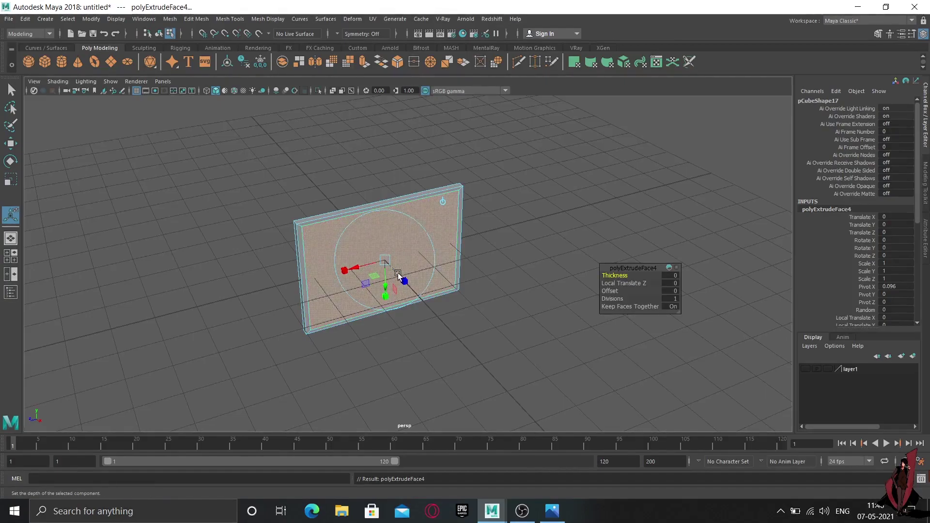
drag(398, 274, 394, 274)
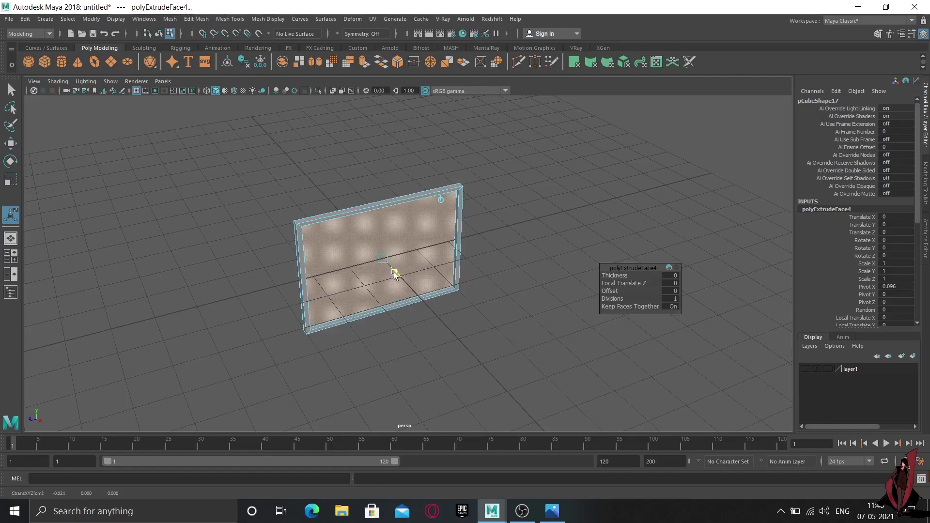
right_drag(369, 231, 441, 161)
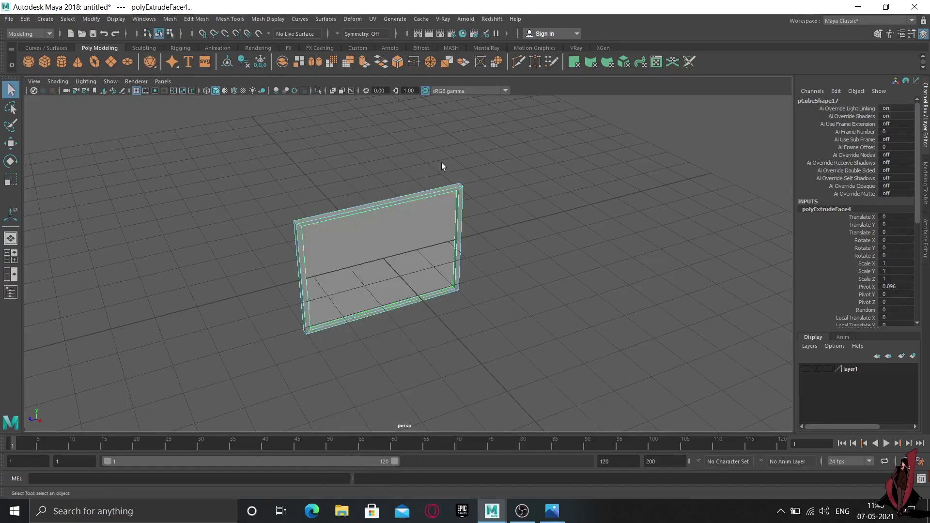
click(563, 234)
mouse_move(381, 275)
alt+mouse_down()
mouse_move(428, 286)
mouse_move(482, 262)
mouse_move(346, 280)
mouse_move(371, 277)
alt+mouse_up()
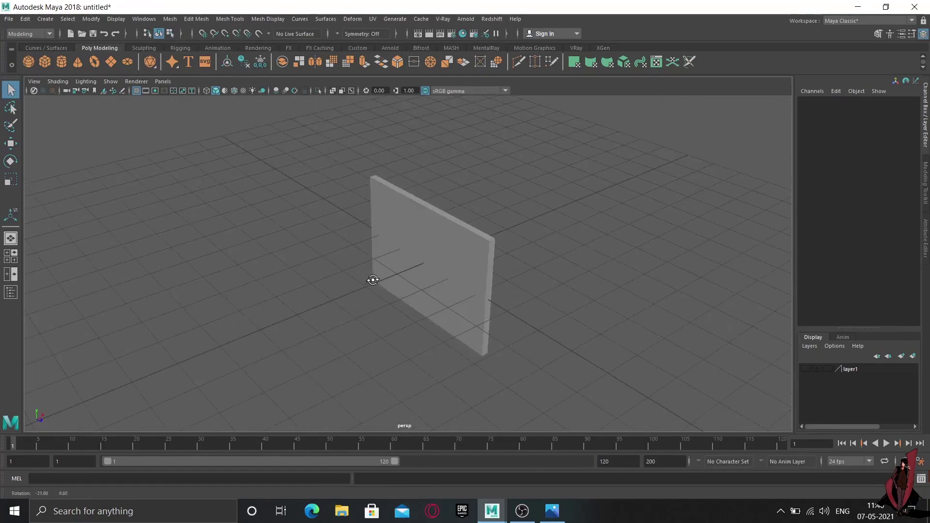
mouse_move(427, 224)
right_down()
mouse_move(428, 251)
mouse_move(455, 209)
right_up()
Extrude the panel's front face again and scale it inward into a border.
click(429, 240)
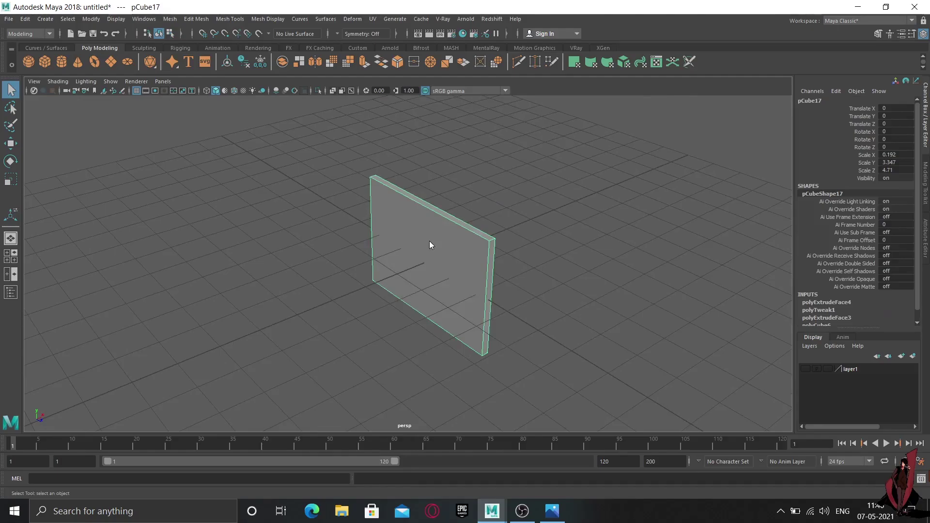
right_click(429, 240)
click(430, 252)
click(370, 269)
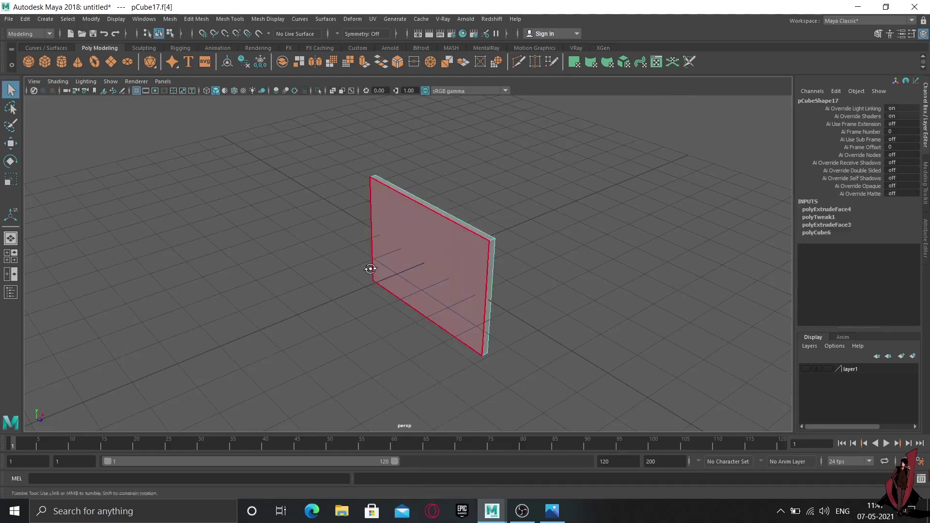
alt+drag(369, 270, 481, 262)
click(424, 240)
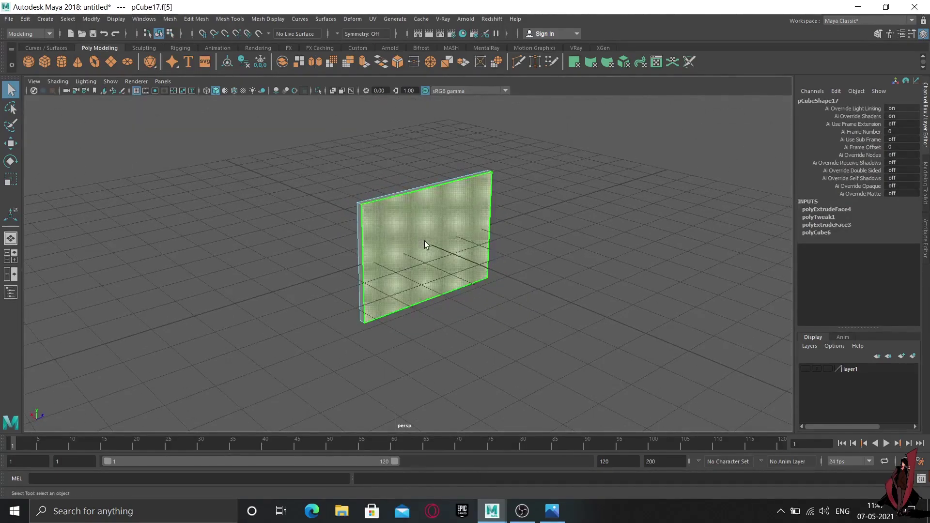
click(364, 61)
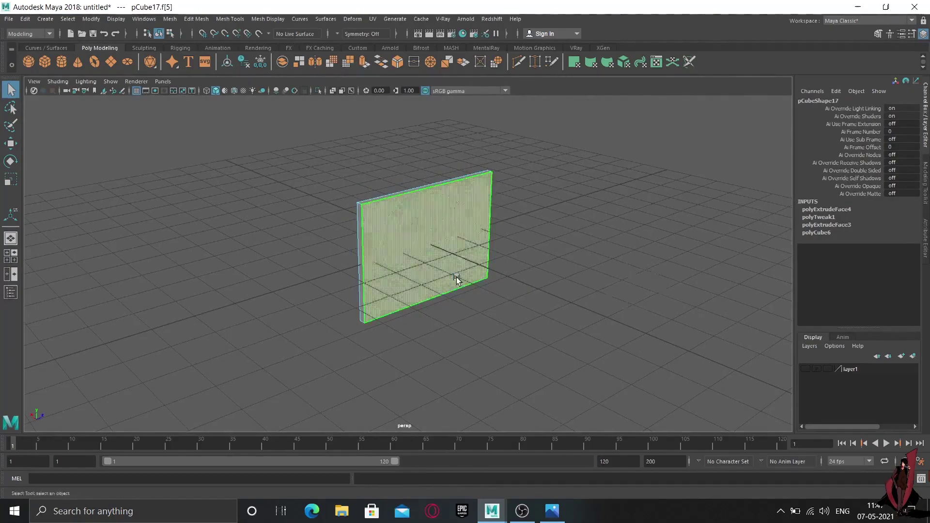
alt+drag(391, 288, 411, 294)
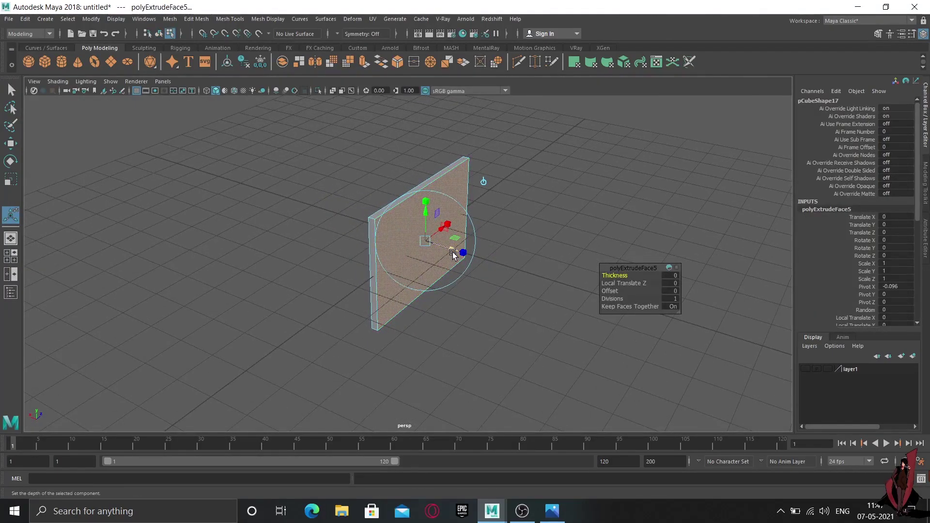
key(r)
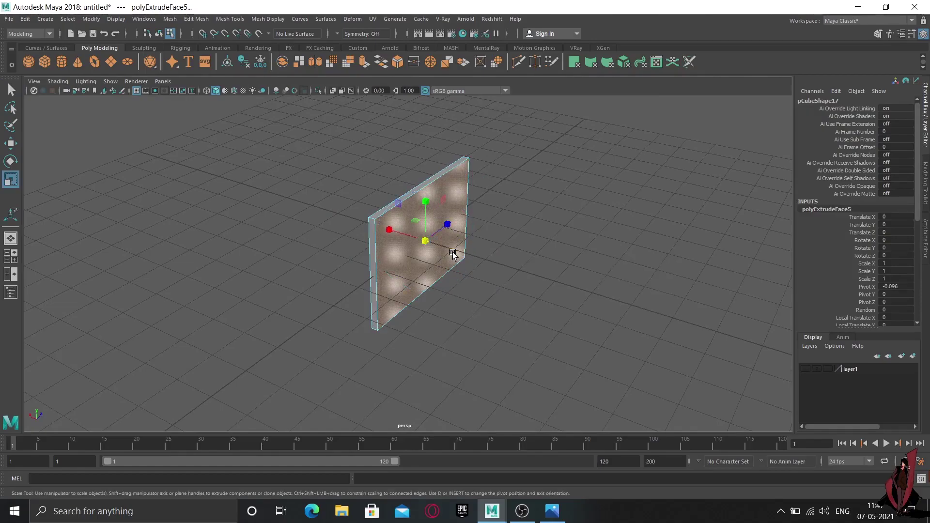
drag(424, 241, 412, 241)
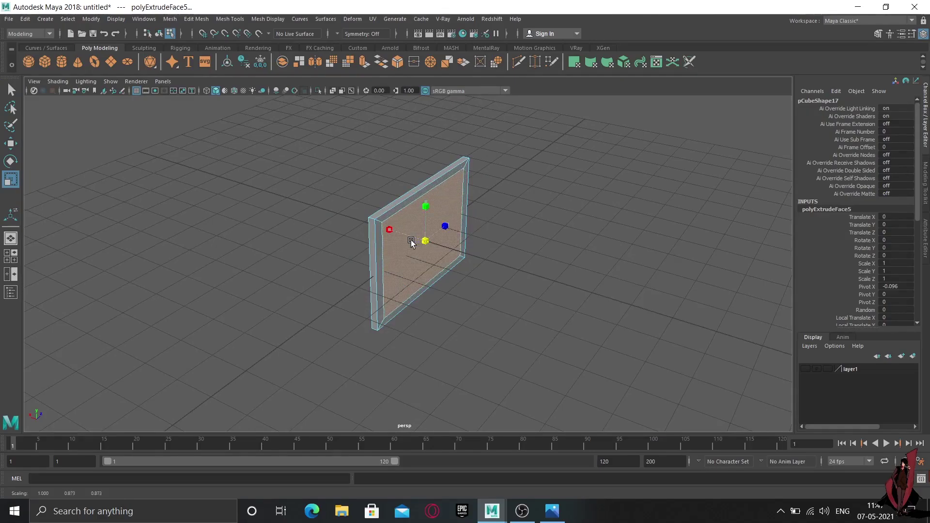
Extrude the inner face, push it back to recess it, and tilt it slightly.
mouse_move(508, 277)
alt+mouse_down()
mouse_move(432, 251)
mouse_move(427, 280)
mouse_move(450, 282)
alt+mouse_up()
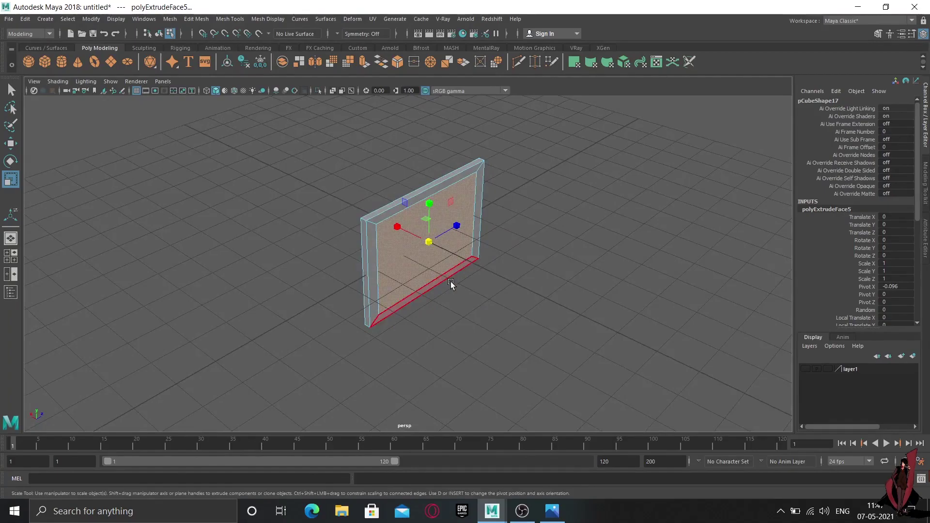
click(404, 254)
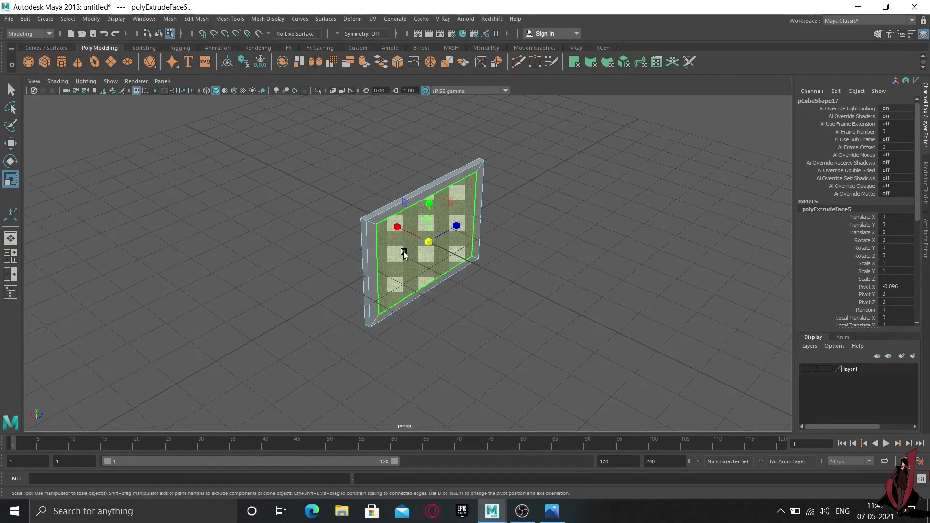
key(ctrl+e)
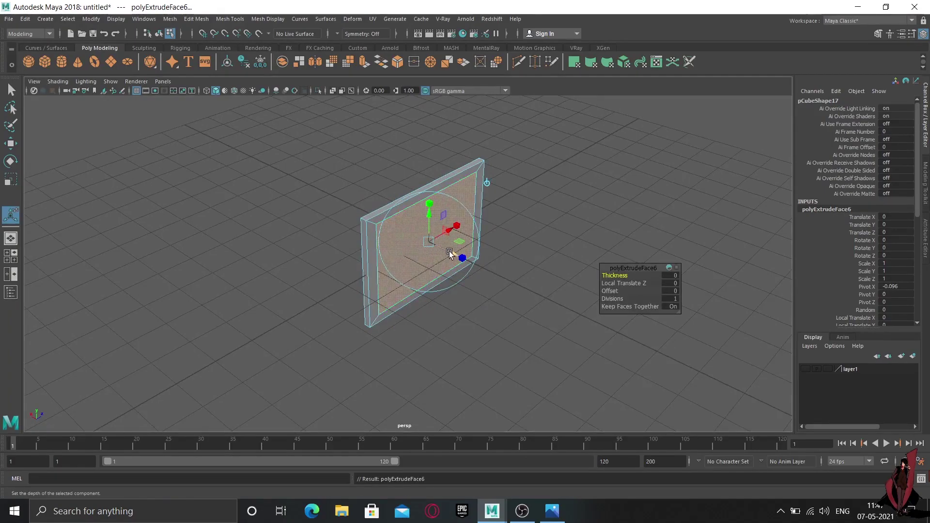
drag(450, 253, 457, 258)
key(e)
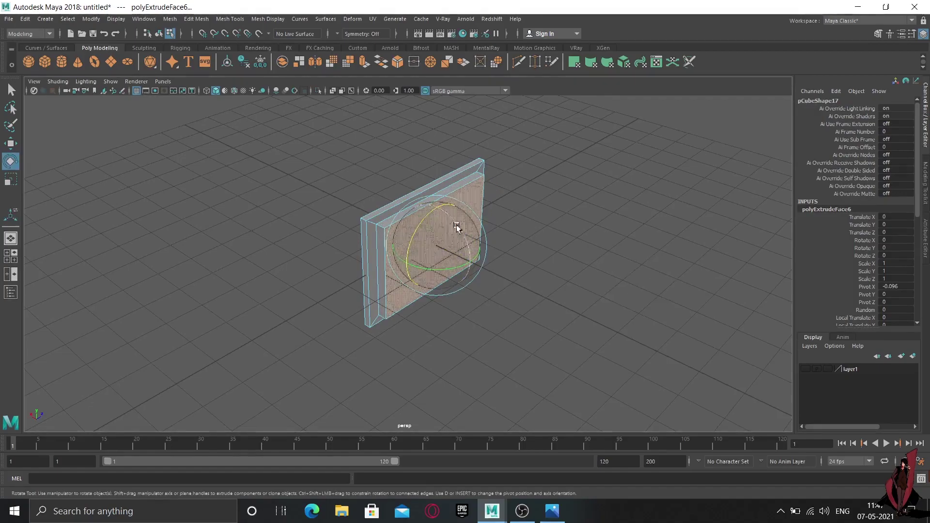
drag(460, 228, 455, 225)
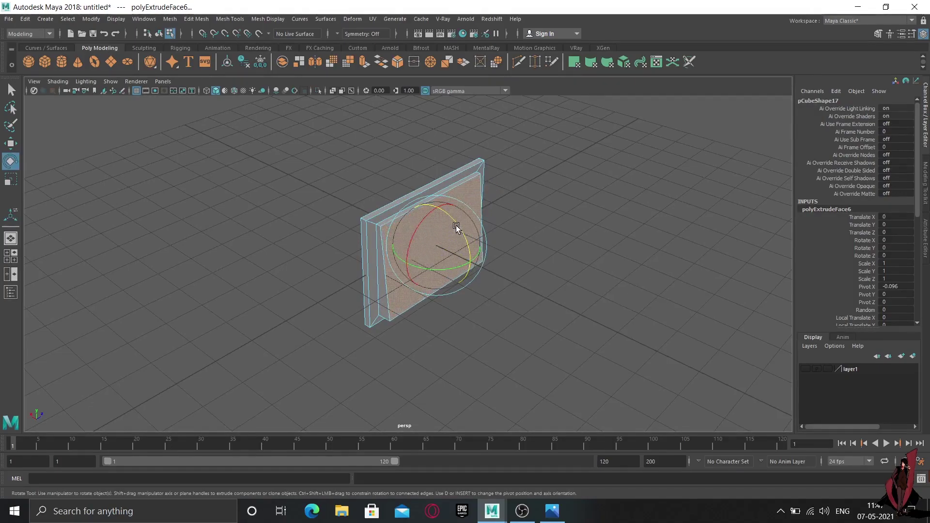
right_drag(375, 235, 438, 184)
click(530, 240)
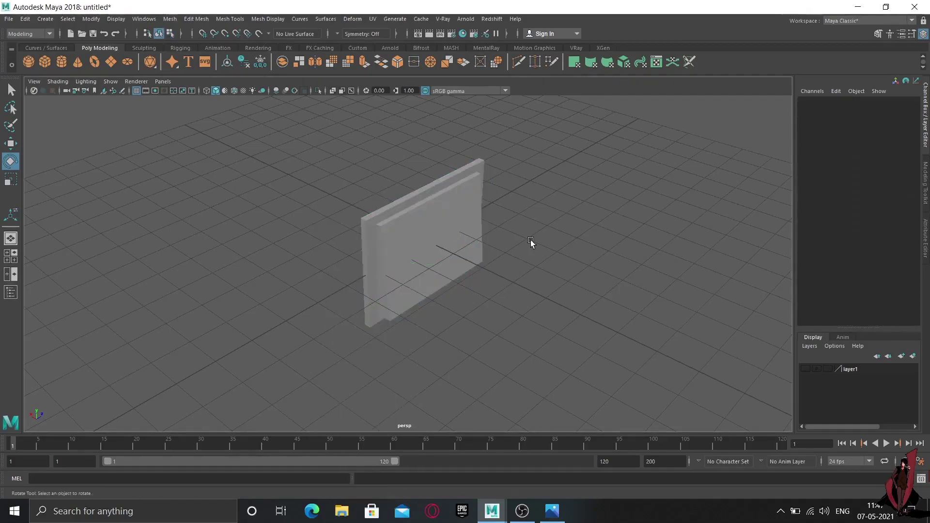
mouse_move(542, 245)
alt+mouse_down()
mouse_move(373, 234)
mouse_move(363, 216)
mouse_move(378, 209)
mouse_move(411, 222)
mouse_move(273, 221)
mouse_move(338, 246)
mouse_move(400, 239)
mouse_move(379, 236)
mouse_move(463, 245)
mouse_move(347, 241)
mouse_move(382, 245)
mouse_move(490, 218)
mouse_move(571, 234)
mouse_move(357, 257)
mouse_move(364, 266)
mouse_move(306, 272)
mouse_move(257, 262)
alt+mouse_up()
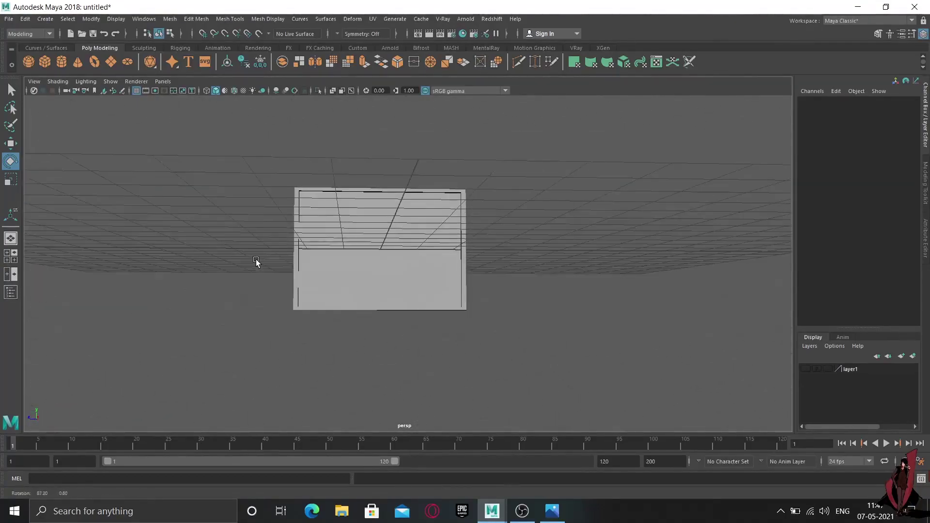
mouse_move(354, 334)
alt+mouse_down()
mouse_move(370, 237)
mouse_move(429, 237)
mouse_move(421, 249)
alt+mouse_up()
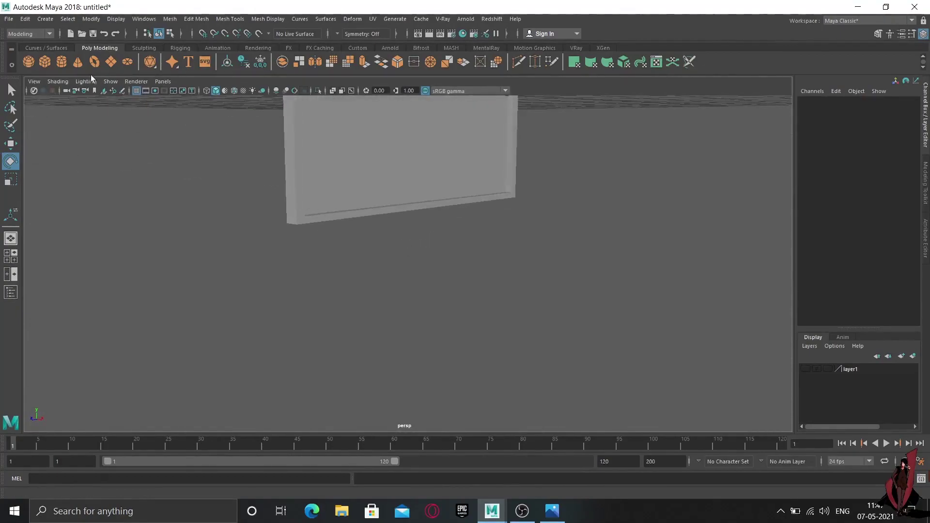
Create a polygon cylinder and scale it to a thin, tall 0.074 × 0.187 × 0.074.
click(62, 63)
scroll(330, 220, down, 5)
alt+drag(330, 221, 287, 276)
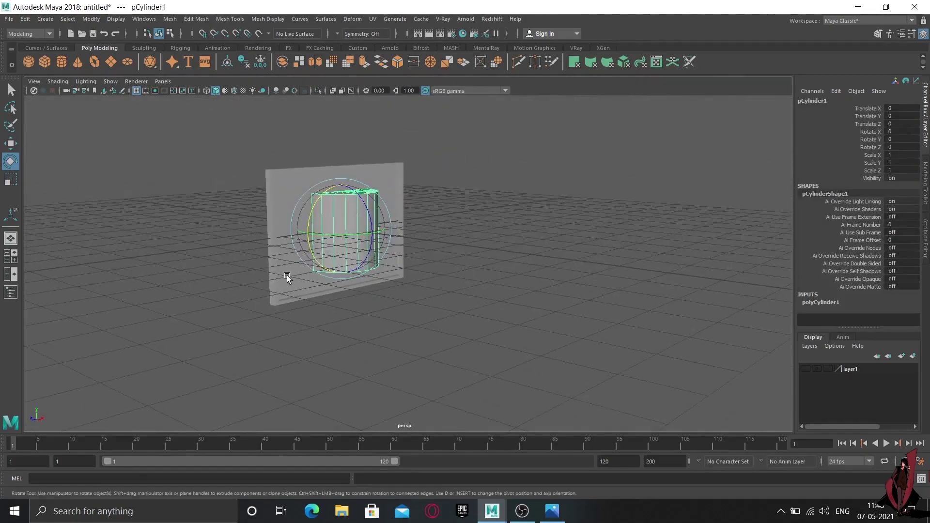
key(r)
drag(343, 228, 283, 242)
drag(337, 184, 341, 141)
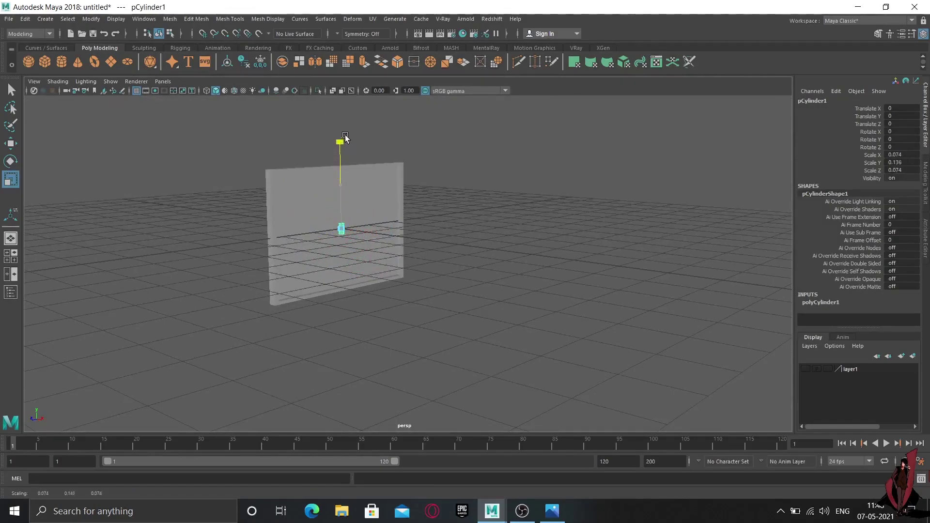
mouse_move(337, 189)
mouse_down()
mouse_move(342, 291)
mouse_move(249, 291)
mouse_up()
Move the cylinder under the panel's bottom corner as a leg.
key(w)
mouse_move(291, 254)
mouse_down()
mouse_move(293, 235)
mouse_move(282, 270)
mouse_move(320, 255)
mouse_move(338, 262)
mouse_up()
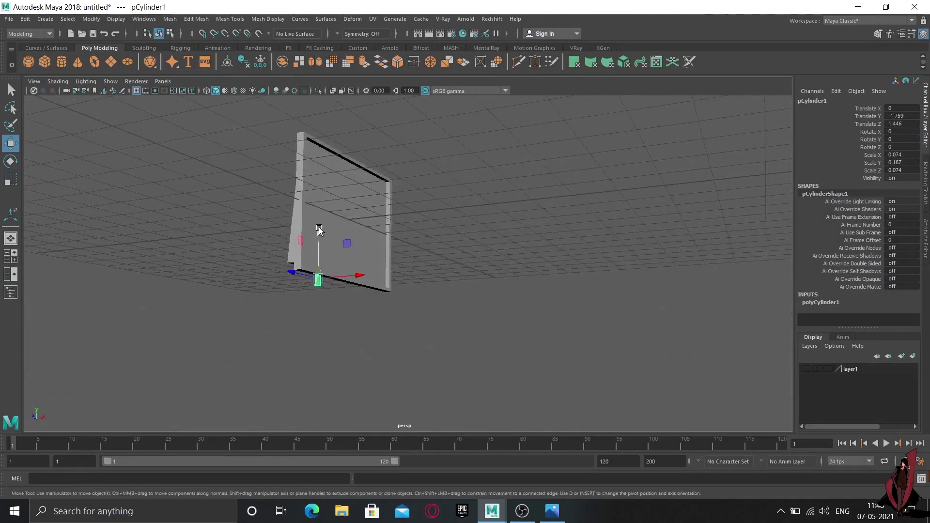
drag(319, 230, 319, 239)
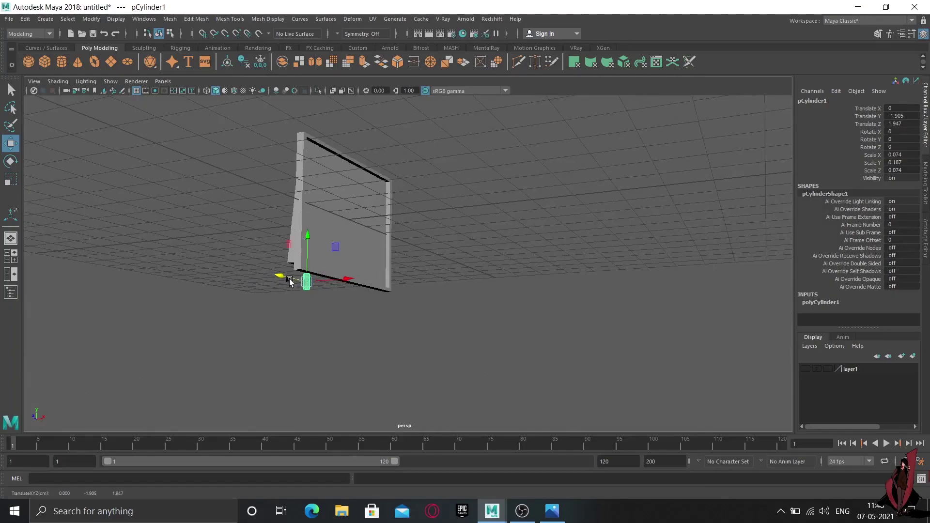
mouse_move(289, 282)
alt+mouse_down()
mouse_move(417, 309)
mouse_move(295, 252)
mouse_move(294, 240)
alt+mouse_up()
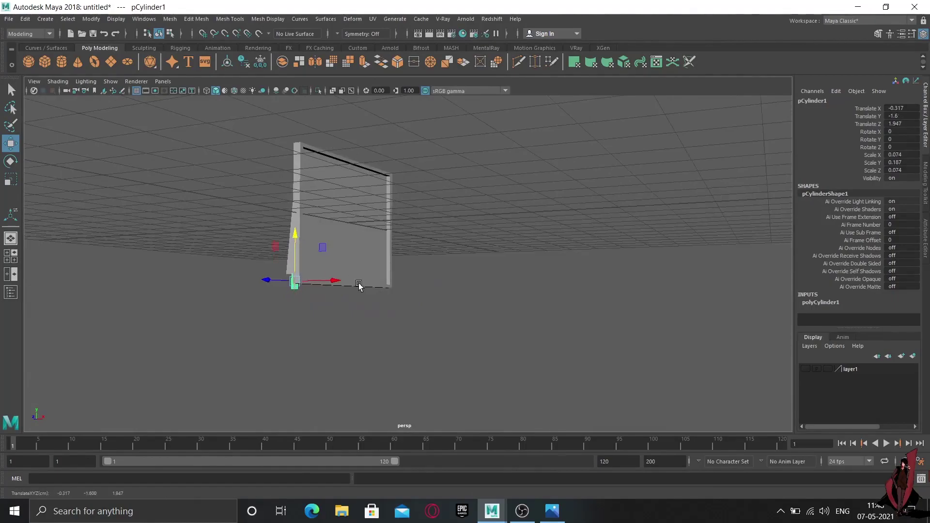
mouse_move(359, 284)
alt+mouse_down()
mouse_move(322, 276)
mouse_move(299, 296)
mouse_move(250, 285)
mouse_move(302, 288)
mouse_move(419, 266)
mouse_move(554, 293)
mouse_move(565, 281)
mouse_move(549, 289)
alt+mouse_up()
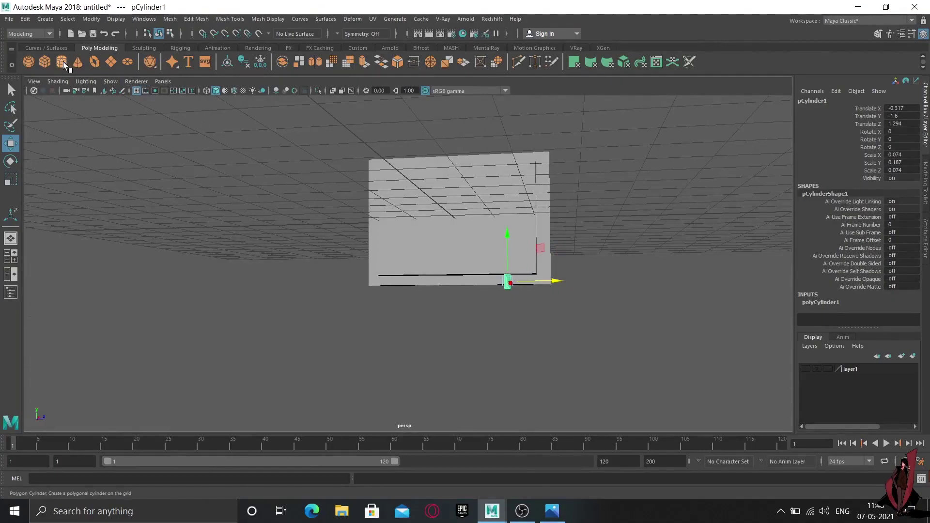
Create a cube, flatten it to 1 × 0.132 × 0.224, and place it under the first leg.
click(41, 61)
mouse_move(516, 342)
alt+mouse_down()
mouse_move(426, 333)
mouse_move(406, 314)
alt+mouse_up()
drag(361, 178, 348, 322)
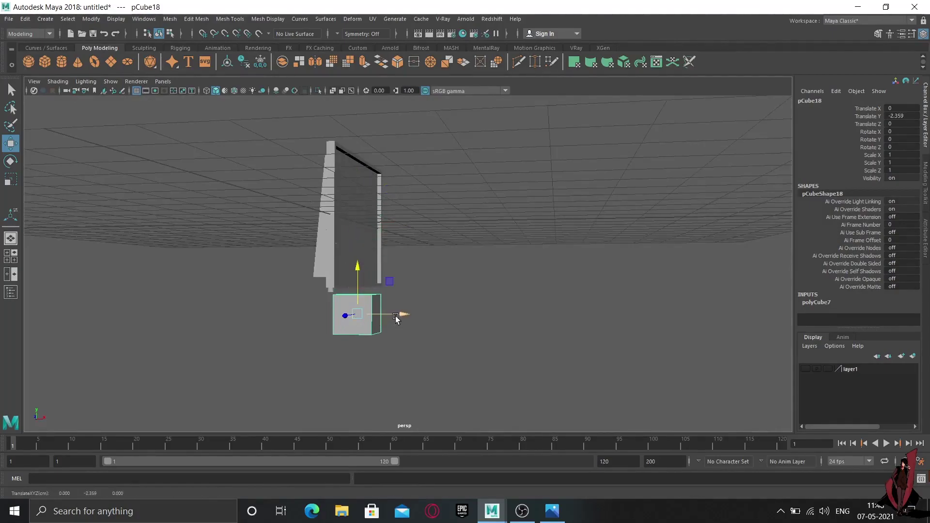
drag(395, 316, 364, 295)
drag(336, 266, 335, 306)
key(r)
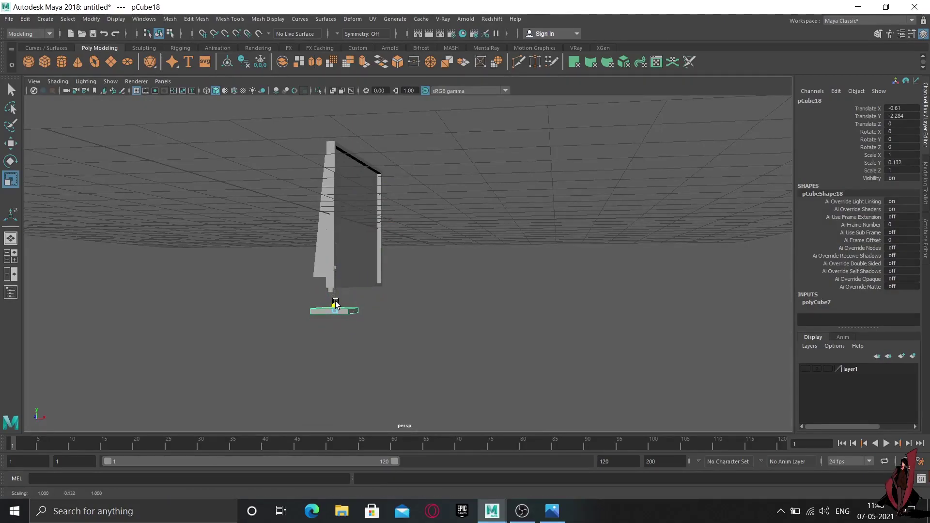
mouse_move(397, 312)
alt+mouse_down()
mouse_move(322, 321)
mouse_move(323, 297)
mouse_move(337, 300)
mouse_move(248, 289)
mouse_move(346, 290)
alt+mouse_up()
key(w)
drag(324, 322, 340, 318)
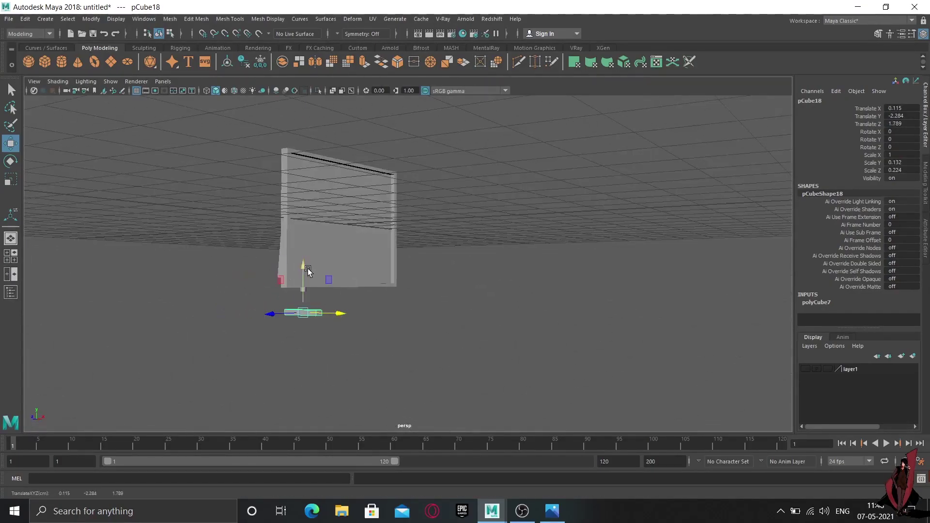
drag(304, 269, 300, 251)
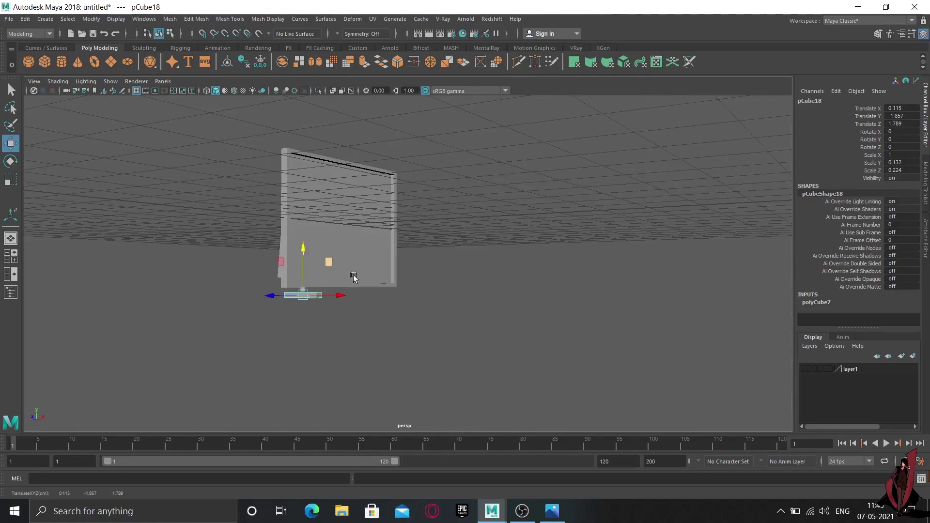
mouse_move(353, 276)
alt+mouse_down()
mouse_move(370, 313)
mouse_move(342, 318)
mouse_move(265, 283)
alt+mouse_up()
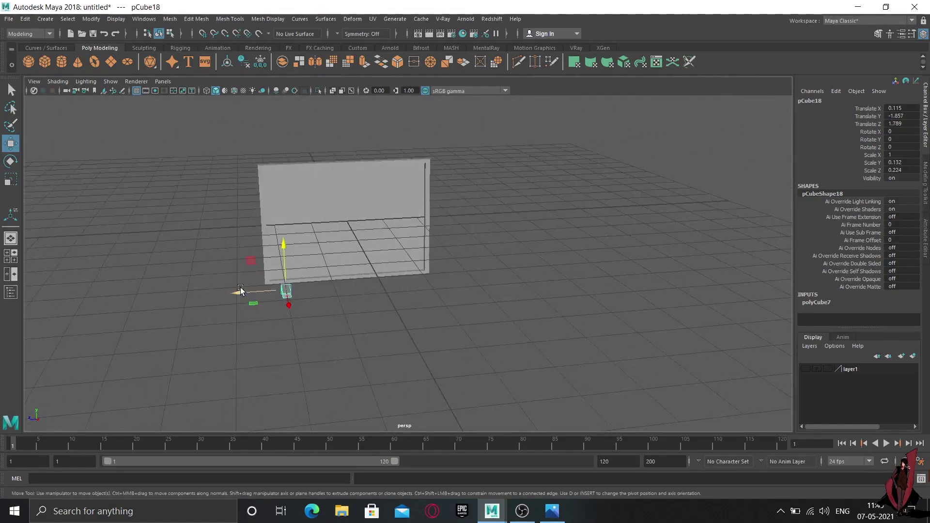
key(space)
key(space)
scroll(500, 368, up, 3)
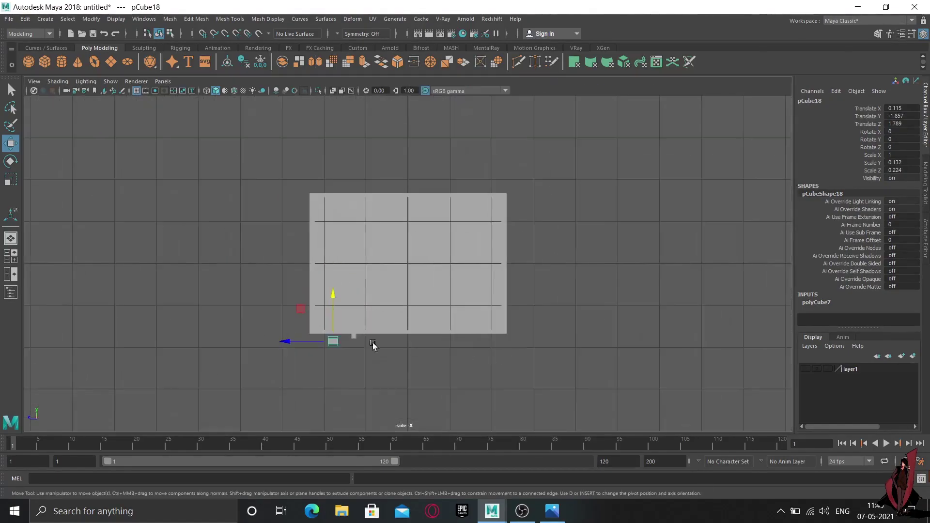
drag(295, 344, 314, 347)
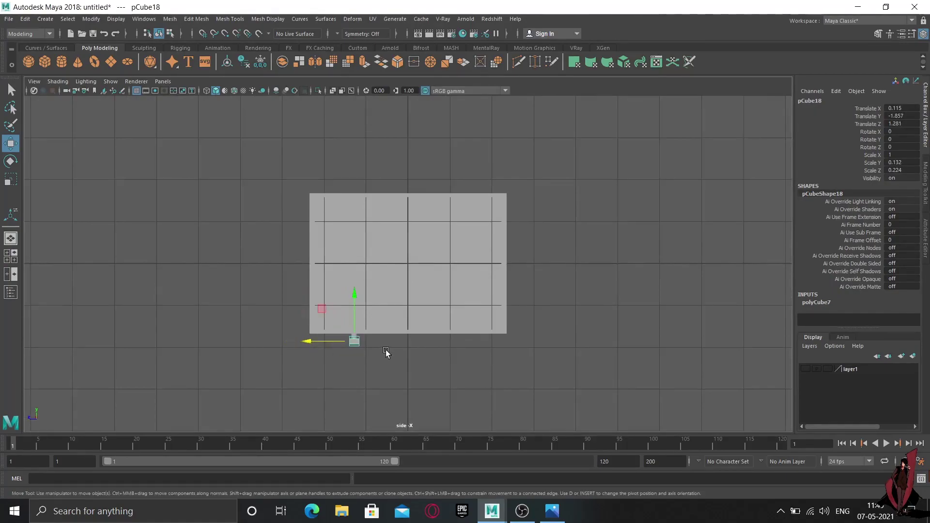
Duplicate the leg cylinder as pCylinder2 at the panel's other end.
mouse_move(386, 350)
mouse_down()
mouse_move(339, 340)
mouse_move(407, 342)
mouse_up()
key(ctrl+d)
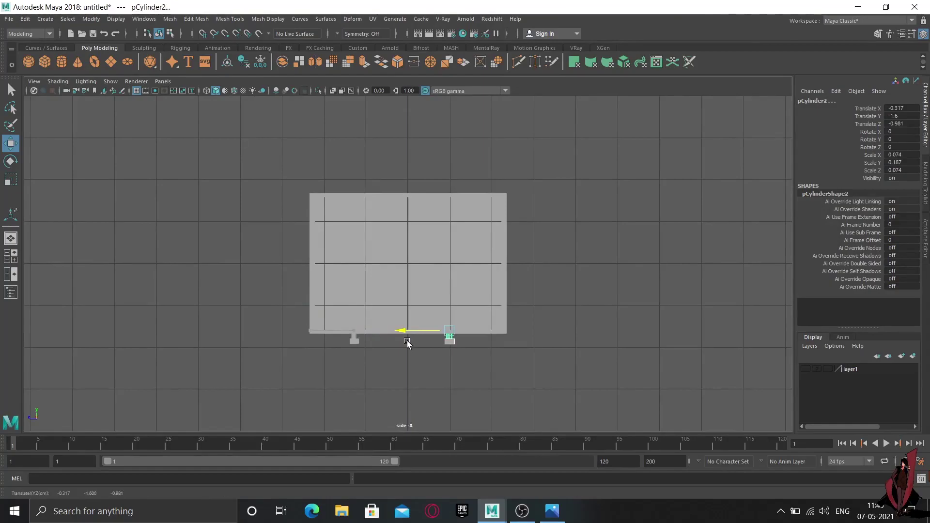
drag(407, 341, 410, 341)
key(space)
key(space)
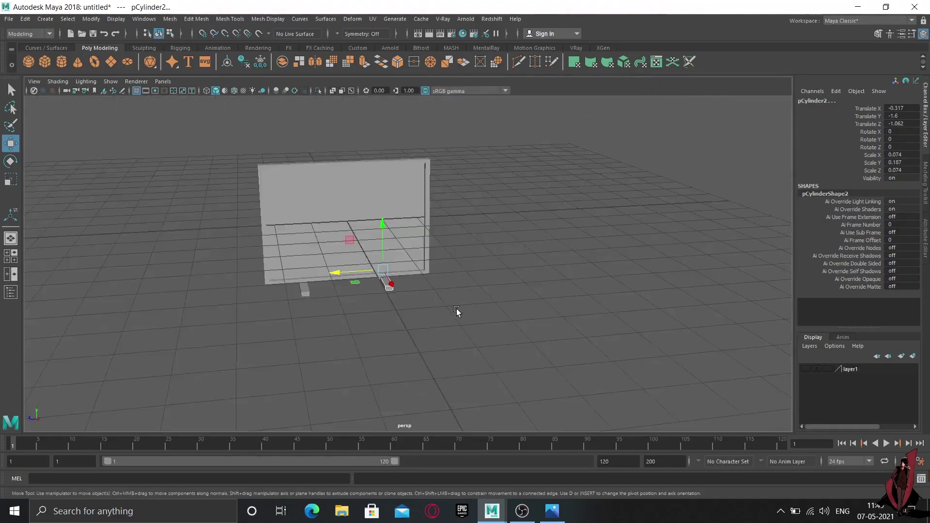
mouse_move(365, 304)
alt+mouse_down()
mouse_move(444, 289)
mouse_move(413, 301)
alt+mouse_up()
mouse_move(370, 334)
mouse_down()
mouse_move(388, 296)
mouse_move(395, 328)
mouse_move(413, 301)
mouse_move(405, 303)
mouse_up()
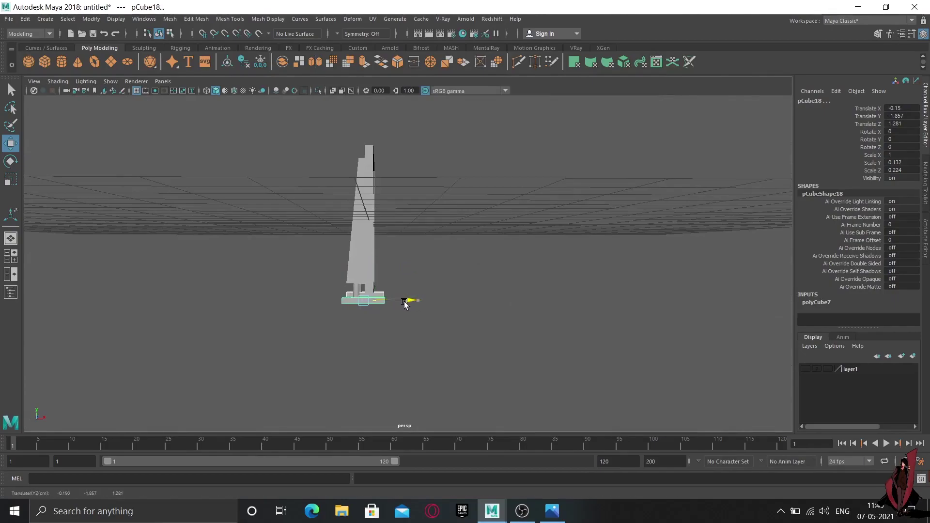
right_click(369, 258)
Combine the board, legs and base blocks with Mesh > Combine into pCylinder3.
click(473, 292)
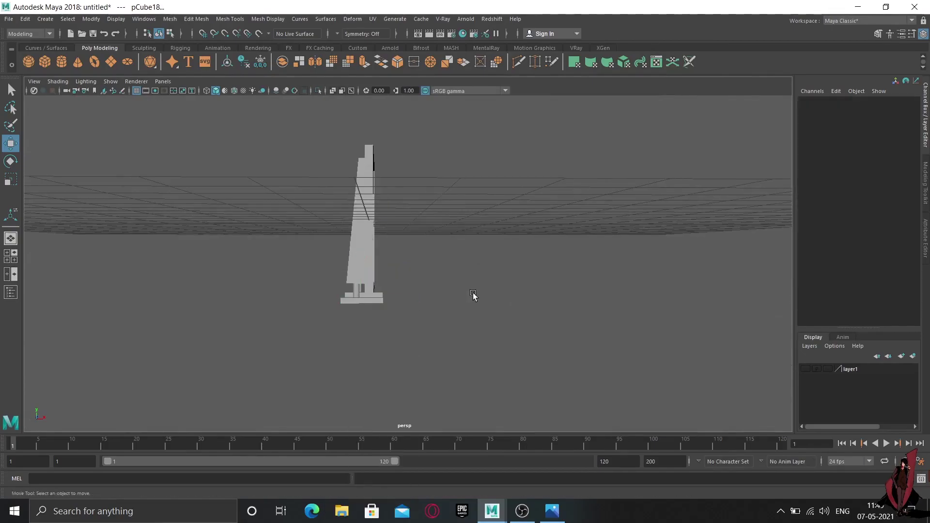
mouse_move(473, 292)
alt+mouse_down()
mouse_move(449, 318)
mouse_move(383, 307)
mouse_move(399, 322)
mouse_move(465, 220)
mouse_move(401, 249)
mouse_move(457, 203)
alt+mouse_up()
mouse_move(485, 172)
mouse_down()
mouse_move(326, 316)
mouse_move(226, 345)
mouse_up()
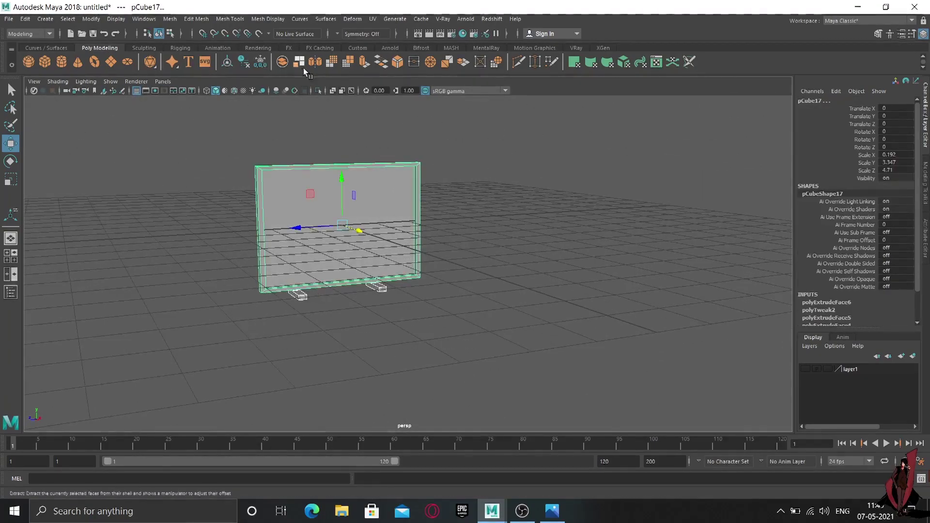
click(170, 19)
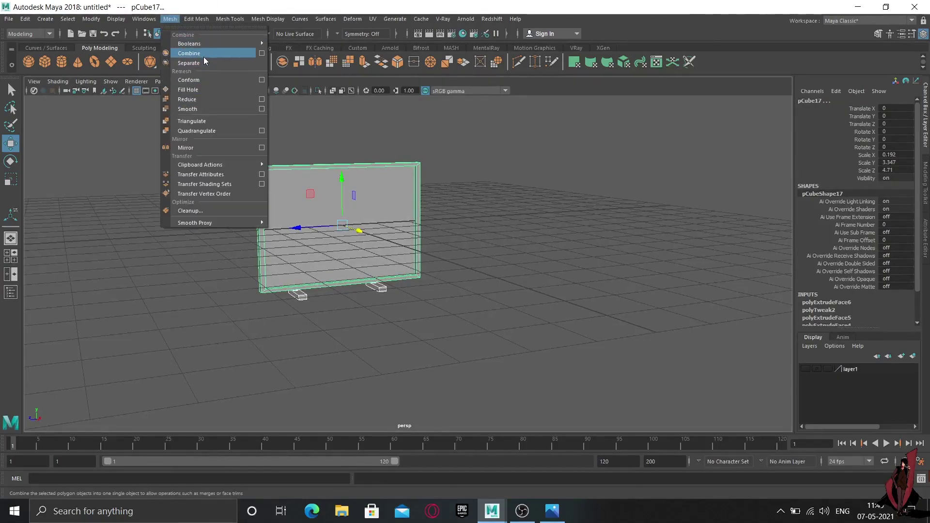
click(204, 55)
key(r)
alt+drag(480, 303, 473, 307)
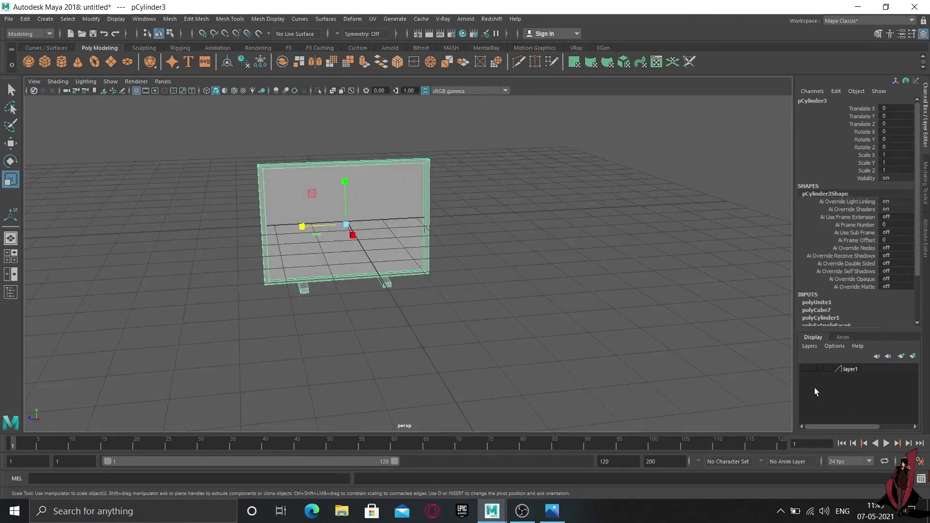
Show layer1 again and move the board back and up onto the wardrobe shelf.
click(805, 369)
alt+drag(473, 332, 467, 317)
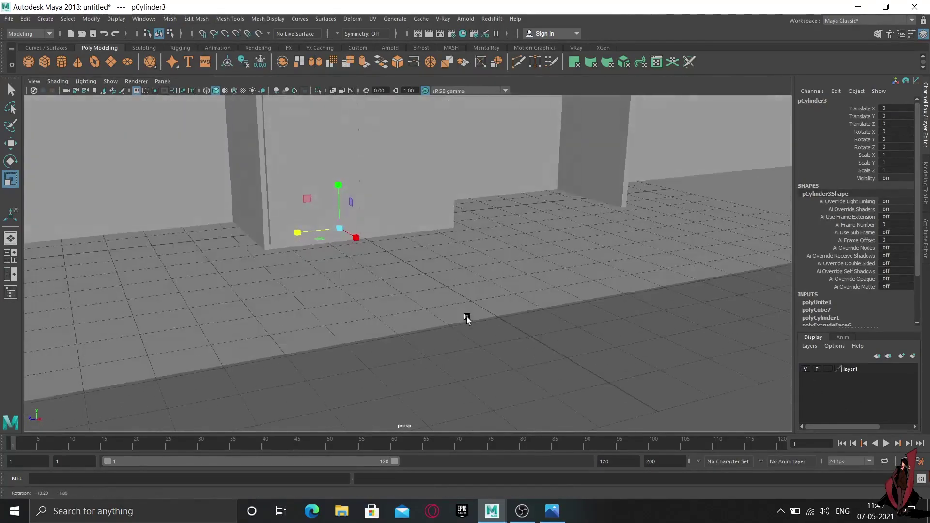
mouse_move(575, 297)
alt+mouse_down()
mouse_move(496, 278)
mouse_move(460, 316)
alt+mouse_up()
key(w)
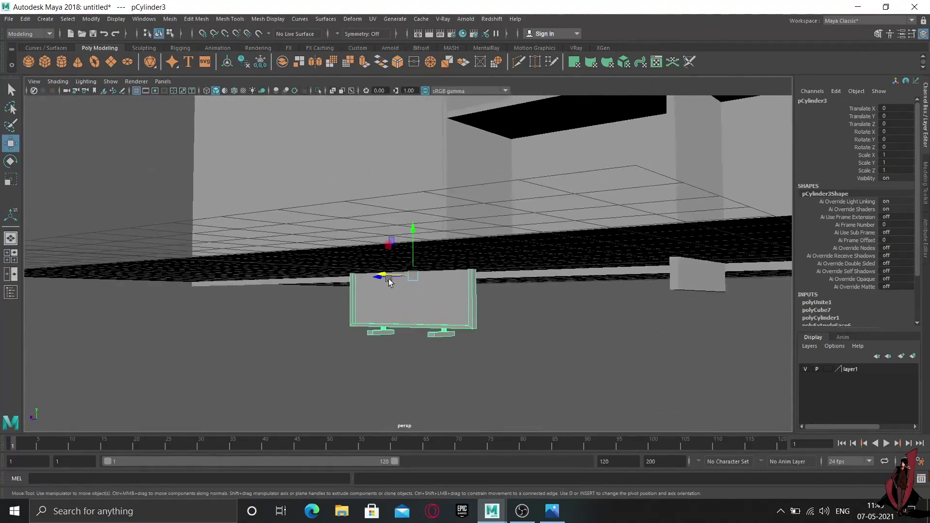
alt+drag(382, 273, 401, 305)
mouse_move(371, 252)
mouse_down()
mouse_move(438, 263)
mouse_move(543, 305)
mouse_move(530, 380)
mouse_up()
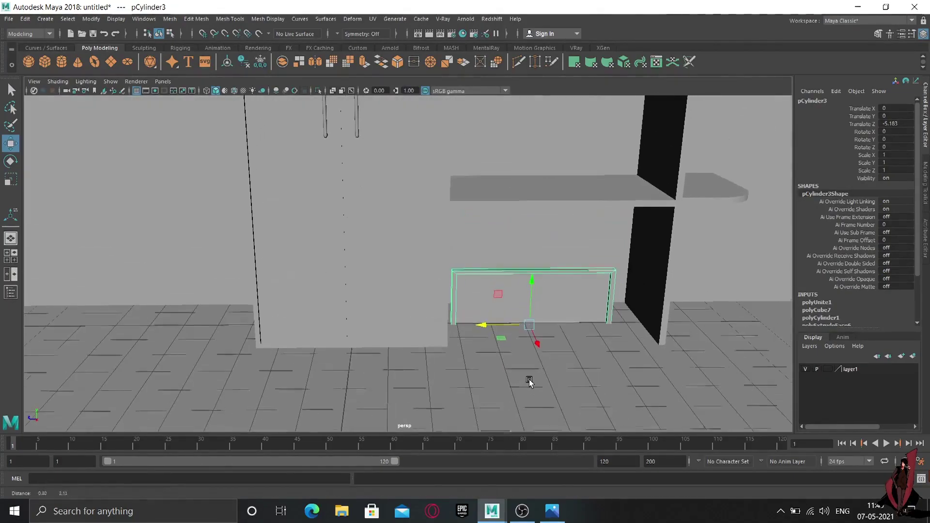
drag(531, 290, 540, 73)
mouse_move(546, 131)
alt+mouse_down()
mouse_move(602, 114)
mouse_move(558, 107)
mouse_move(598, 175)
mouse_move(571, 197)
mouse_move(579, 172)
mouse_move(603, 183)
mouse_move(532, 235)
alt+mouse_up()
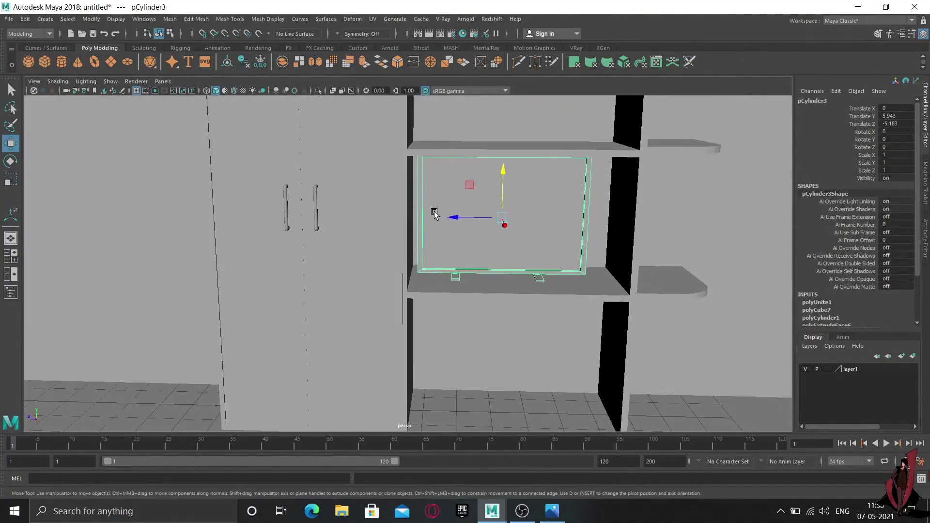
drag(434, 214, 466, 222)
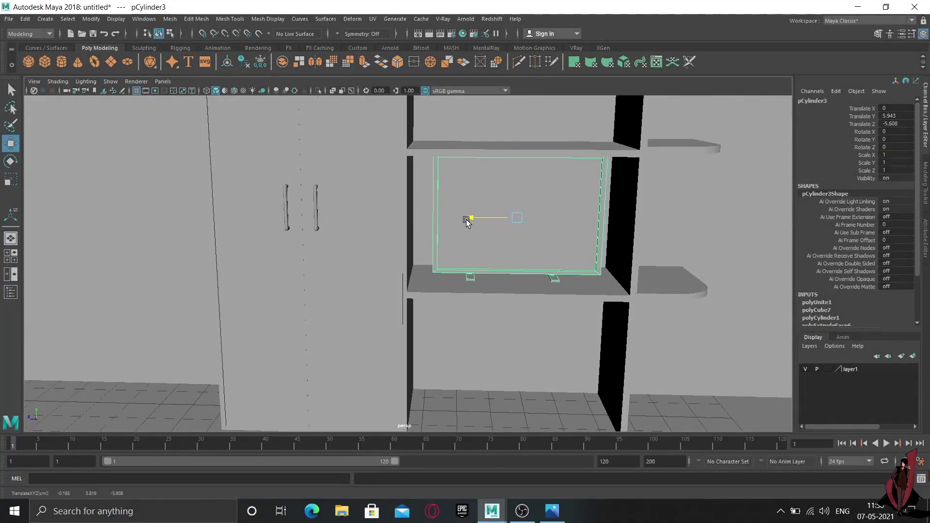
Scale the board down to 0.733, settle it on the shelf, and turn it -5.246 on Y.
key(r)
drag(514, 216, 496, 217)
key(w)
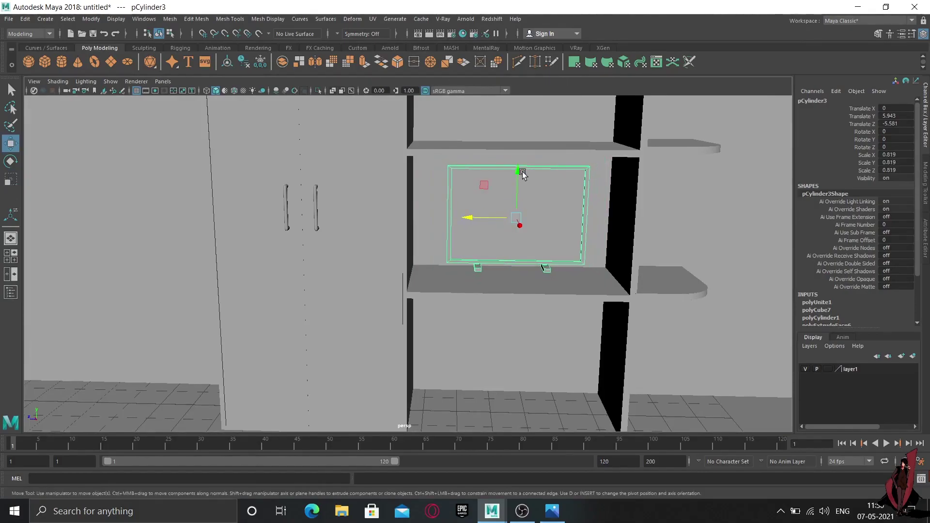
drag(518, 172, 519, 181)
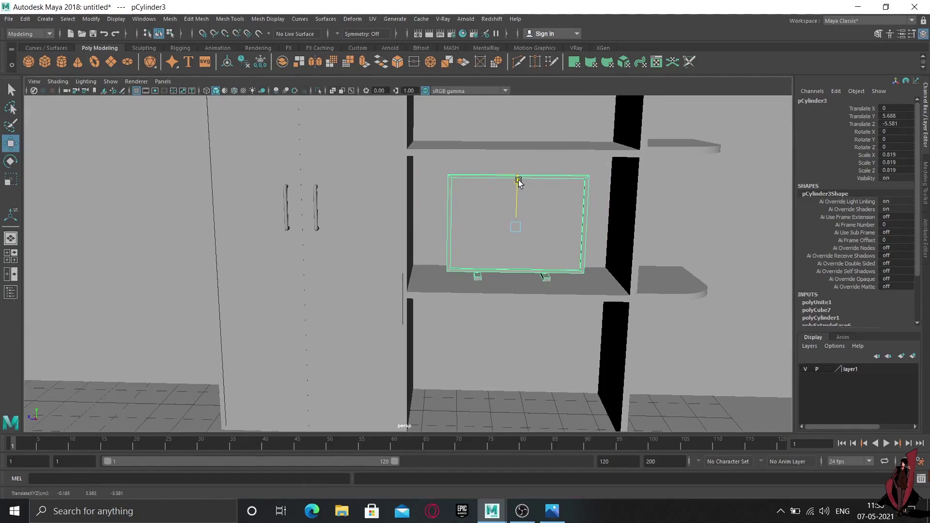
mouse_move(595, 264)
alt+mouse_down()
mouse_move(556, 257)
mouse_move(523, 295)
mouse_move(498, 301)
mouse_move(508, 300)
alt+mouse_up()
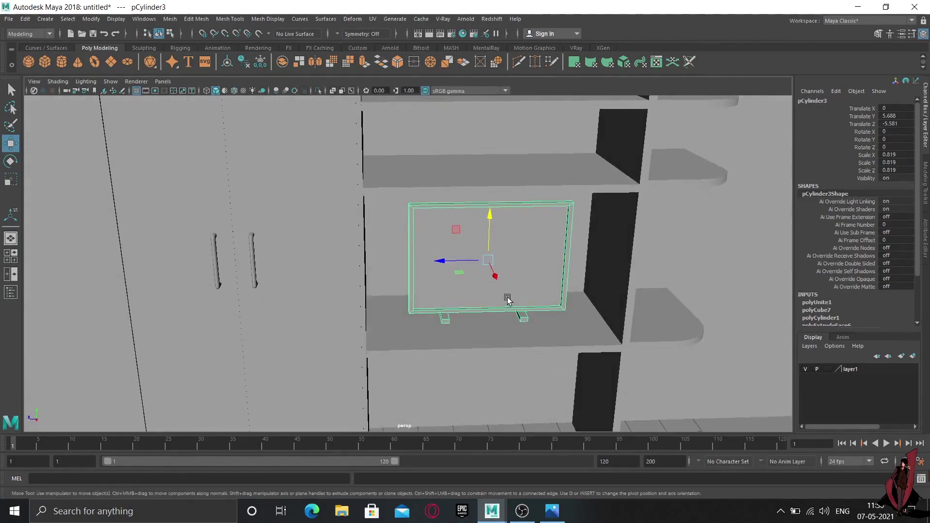
key(r)
drag(490, 260, 494, 268)
key(w)
drag(491, 232, 493, 229)
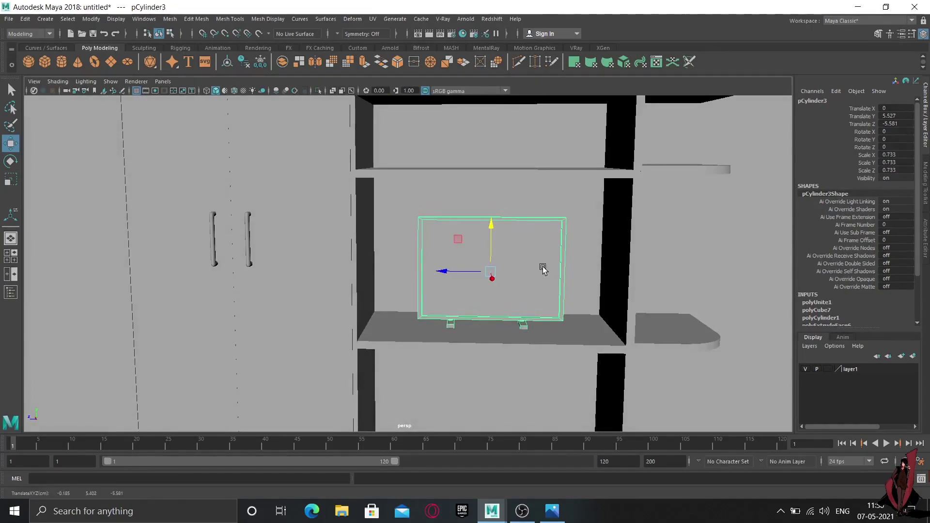
key(e)
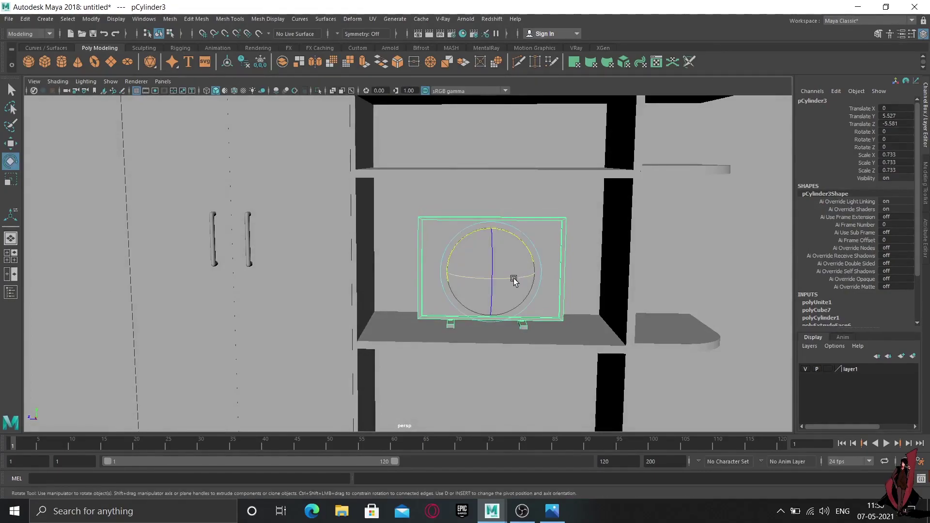
drag(513, 280, 510, 283)
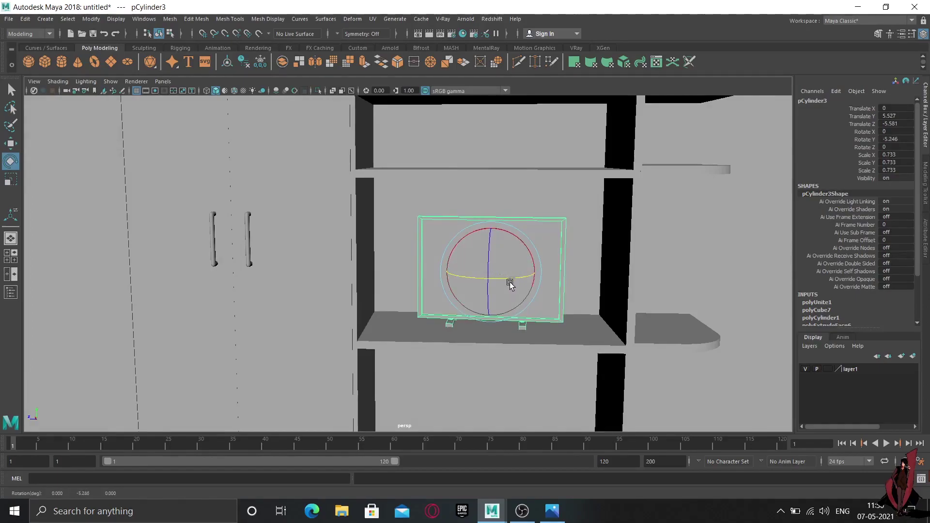
right_drag(431, 243, 554, 180)
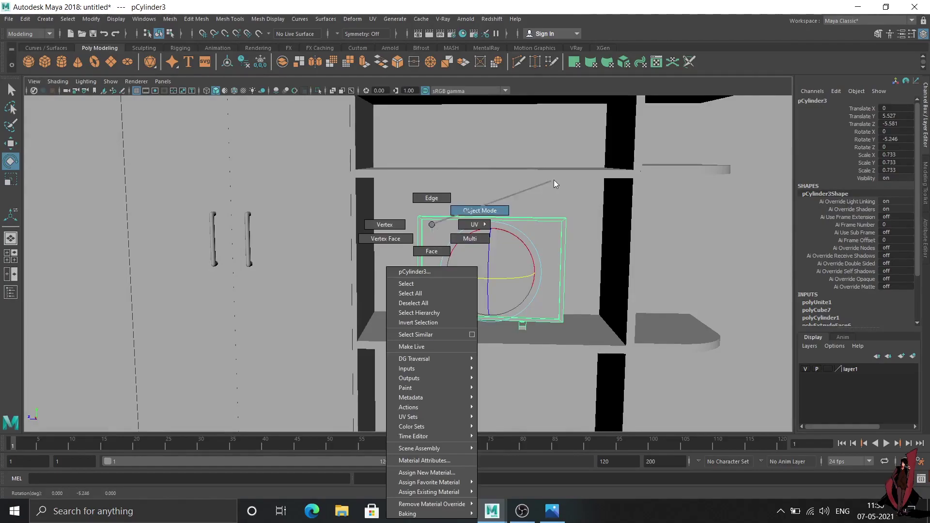
Create a cube, pCube20, and move it onto the floor below the shelf at 2.831, 1.555, -4.545.
click(763, 391)
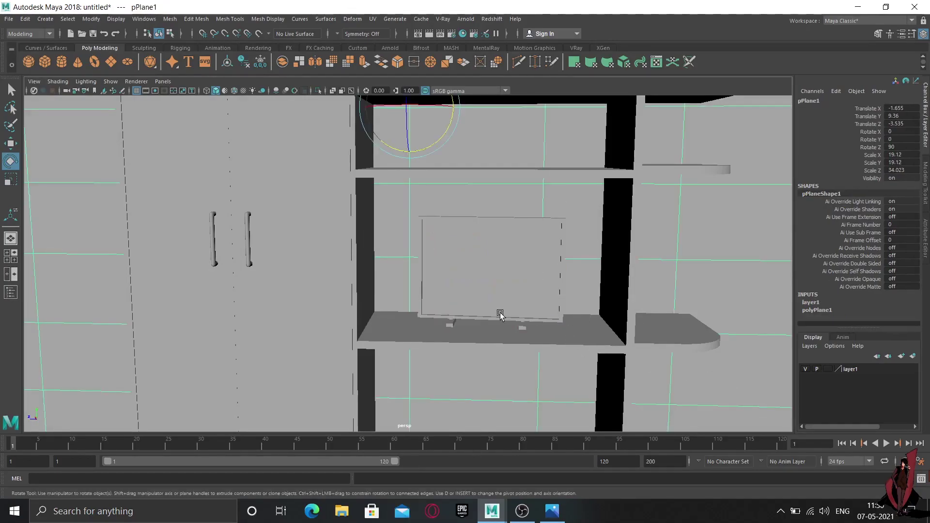
mouse_move(500, 313)
alt+mouse_down()
mouse_move(522, 319)
mouse_move(490, 353)
mouse_move(375, 357)
mouse_move(429, 370)
mouse_move(463, 342)
mouse_move(397, 225)
alt+mouse_up()
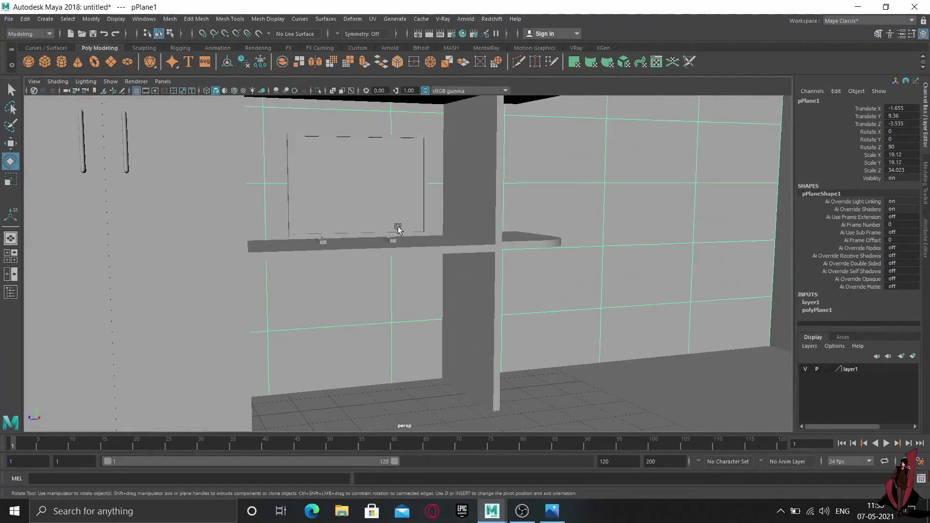
right_drag(397, 225, 419, 175)
click(623, 390)
mouse_move(631, 394)
alt+mouse_down()
mouse_move(494, 369)
mouse_move(508, 368)
mouse_move(418, 262)
alt+mouse_up()
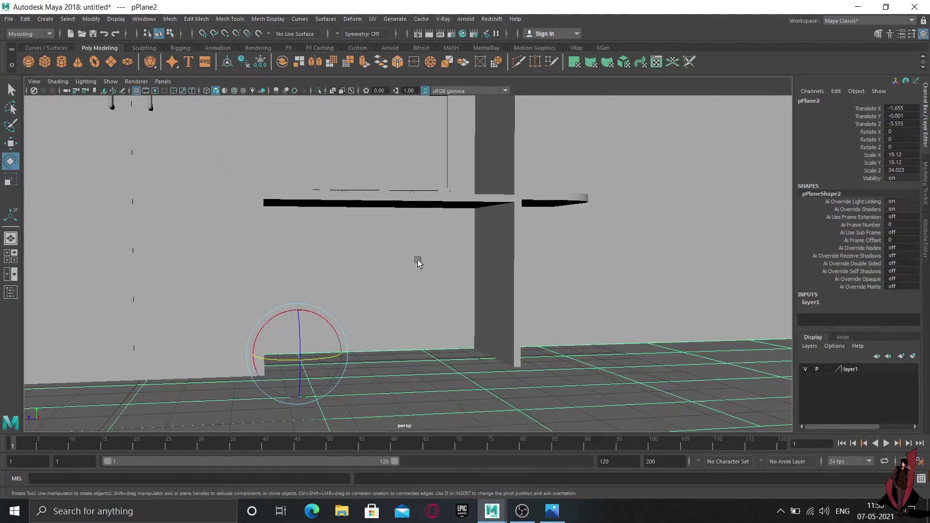
mouse_move(512, 293)
alt+mouse_down()
mouse_move(504, 297)
mouse_move(511, 348)
alt+mouse_up()
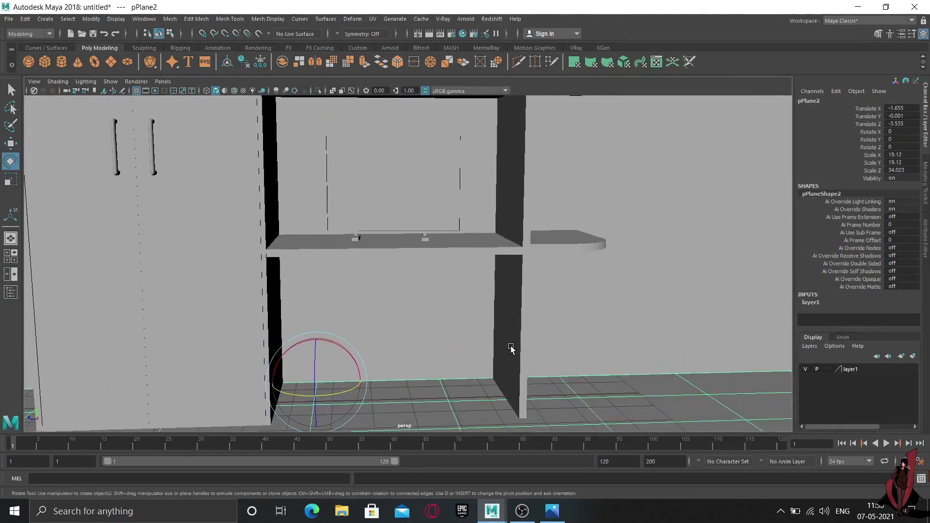
click(45, 61)
alt+drag(321, 332, 343, 247)
key(w)
mouse_move(141, 322)
mouse_down()
mouse_move(319, 343)
mouse_move(346, 320)
mouse_up()
mouse_move(371, 275)
mouse_down()
mouse_move(370, 218)
mouse_move(406, 303)
mouse_move(353, 367)
mouse_move(384, 316)
mouse_move(413, 367)
mouse_up()
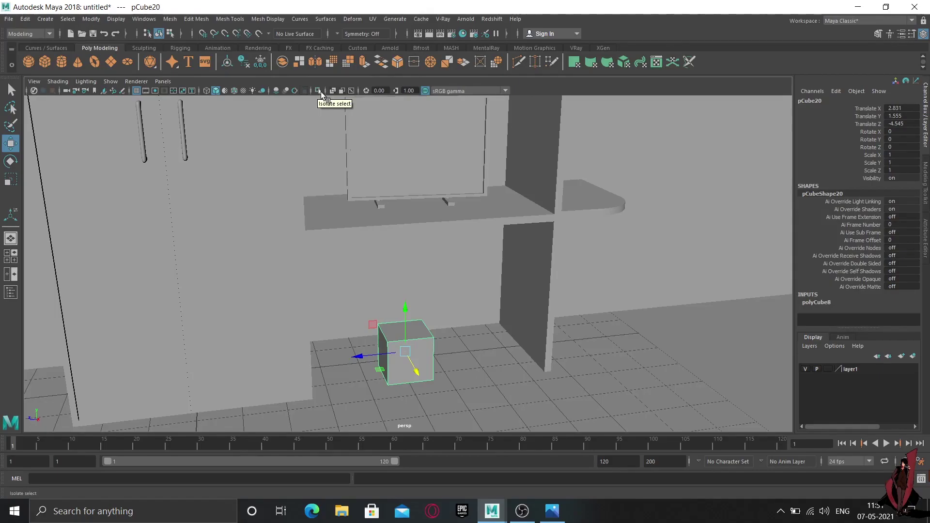
Isolate the new cube and scale it to 2.436 × 2.841 × 1.211.
click(320, 92)
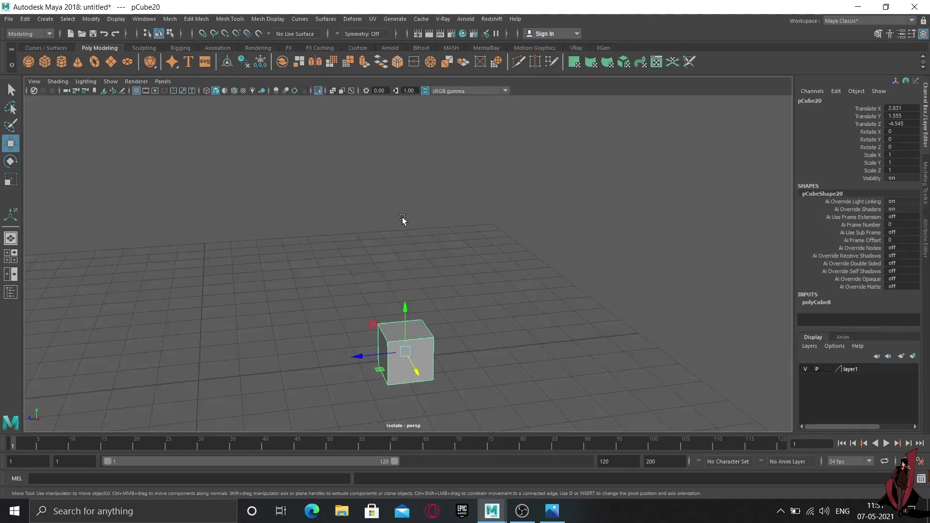
mouse_move(393, 327)
alt+mouse_down()
mouse_move(374, 307)
mouse_move(381, 311)
mouse_move(371, 313)
mouse_move(420, 264)
alt+mouse_up()
key(r)
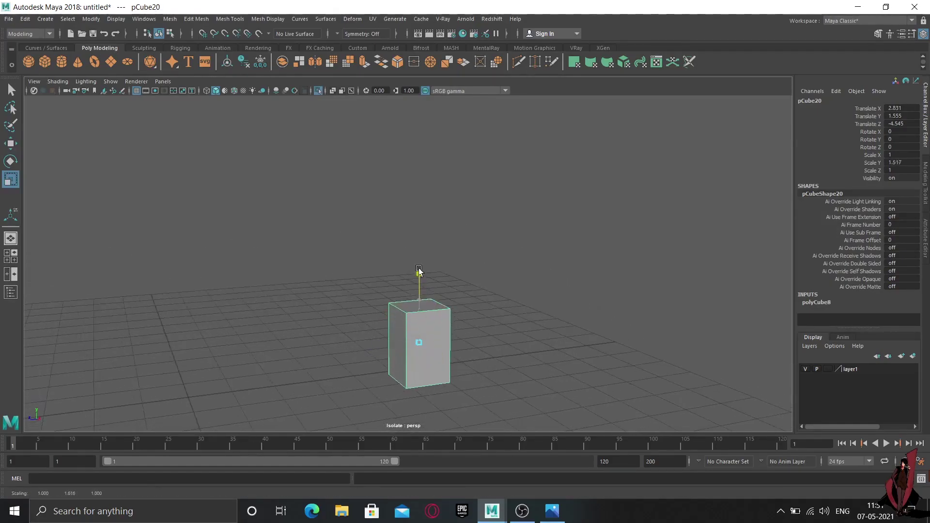
drag(425, 305, 422, 271)
alt+drag(384, 369, 414, 378)
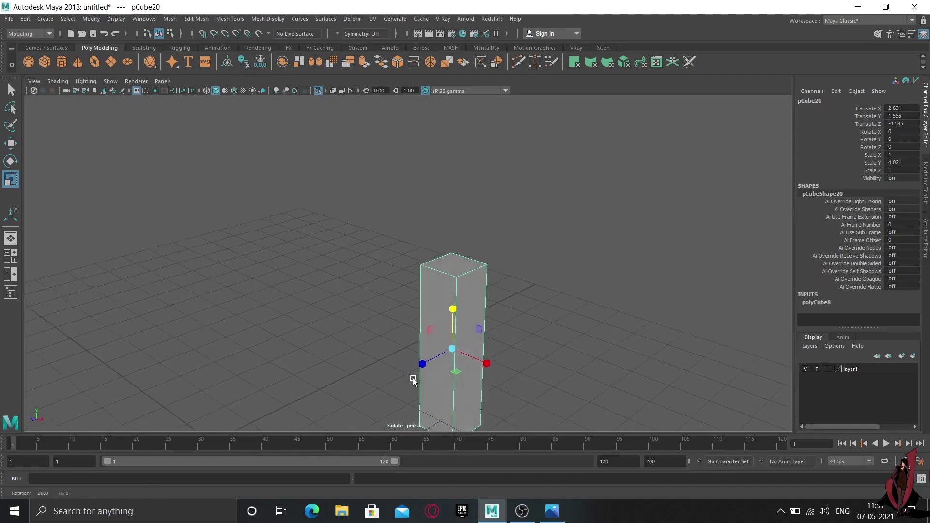
mouse_move(450, 315)
mouse_down()
mouse_move(452, 357)
mouse_move(349, 350)
mouse_up()
mouse_move(284, 323)
mouse_down()
mouse_move(222, 332)
mouse_move(301, 376)
mouse_move(360, 380)
mouse_move(335, 355)
mouse_move(389, 335)
mouse_move(379, 355)
mouse_up()
Reframe the view on the tall box and bring up its right-click marking menus.
scroll(379, 345, up, 2)
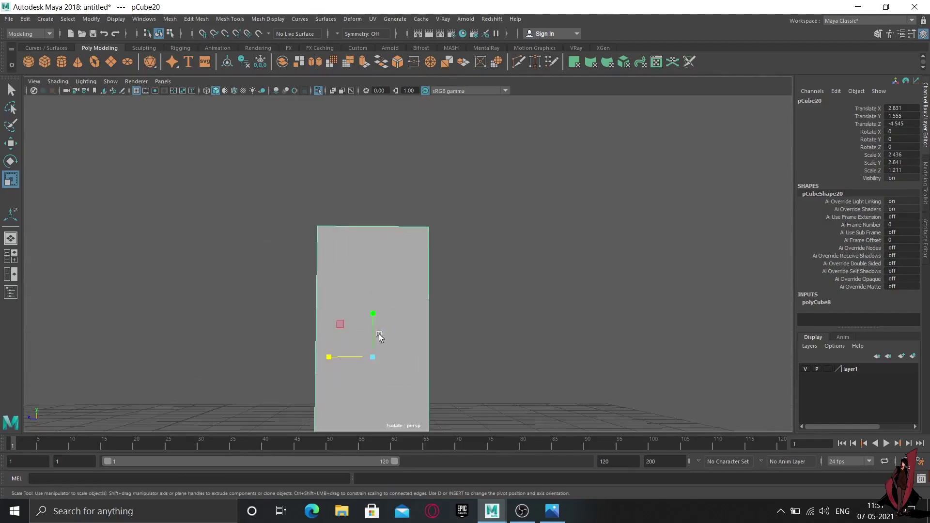
mouse_move(378, 334)
alt+middle_down()
mouse_move(386, 364)
mouse_move(402, 289)
alt+middle_up()
alt+drag(401, 290, 386, 262)
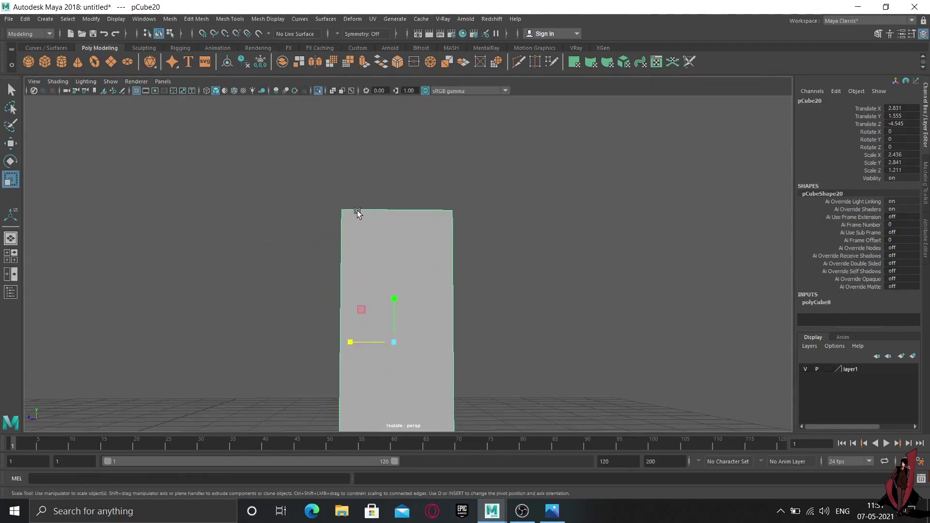
right_drag(357, 213, 432, 175)
mouse_move(385, 221)
alt+mouse_down()
mouse_move(386, 230)
mouse_move(388, 197)
mouse_move(372, 211)
alt+mouse_up()
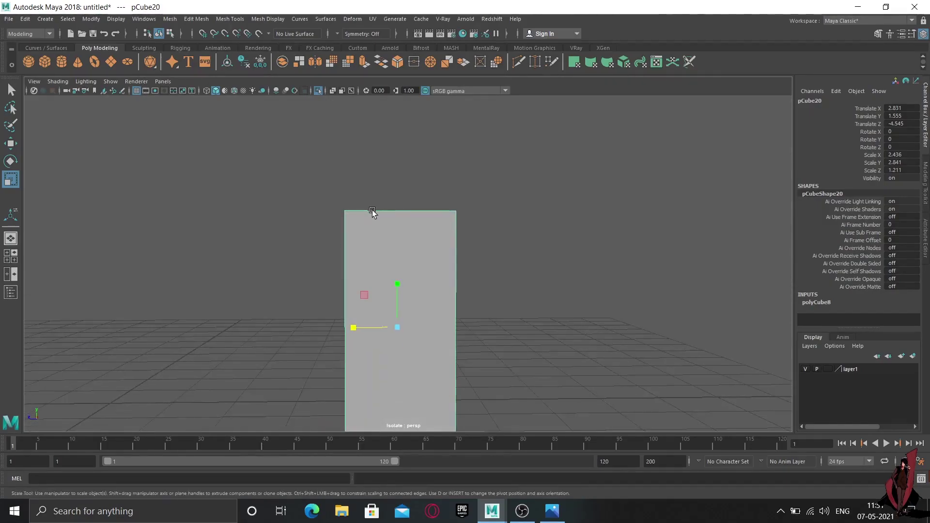
right_click(365, 212)
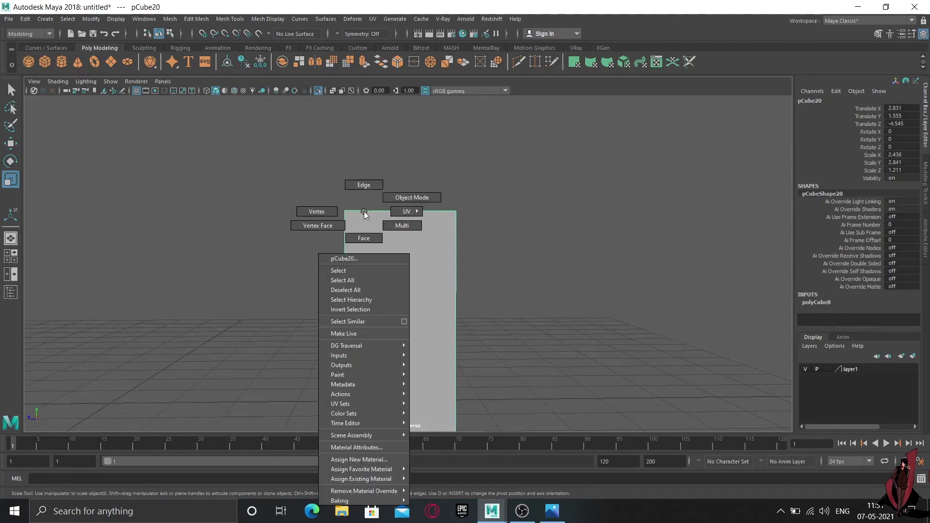
shift+right_click(364, 213)
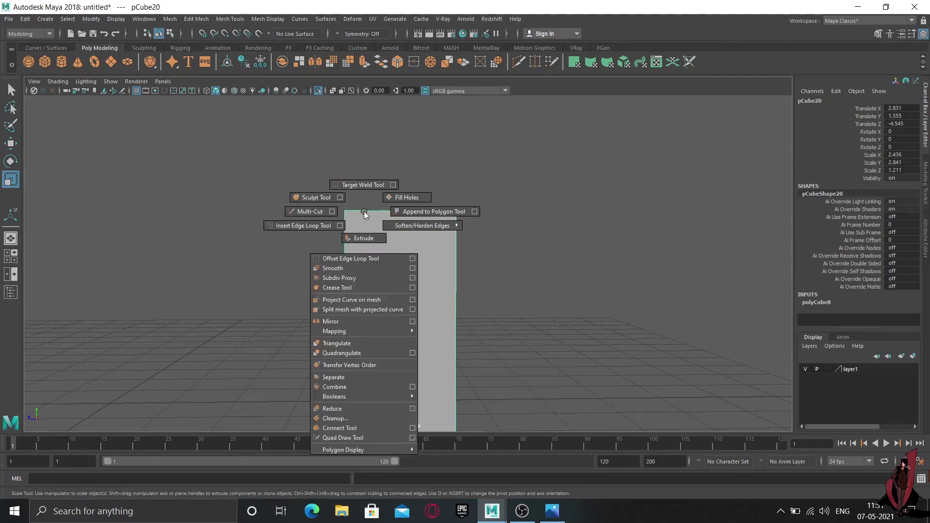
Insert edge loops near the box's left and right sides.
click(310, 227)
click(359, 211)
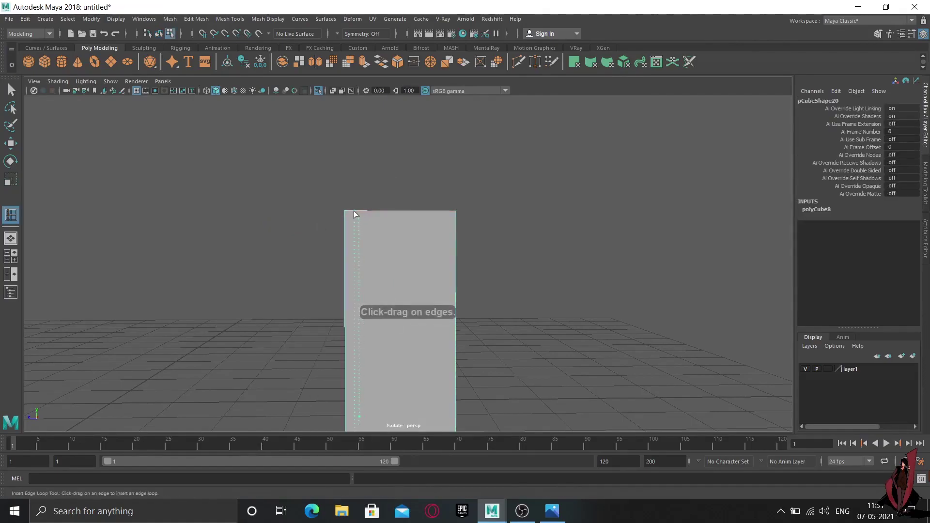
key(F8)
click(449, 213)
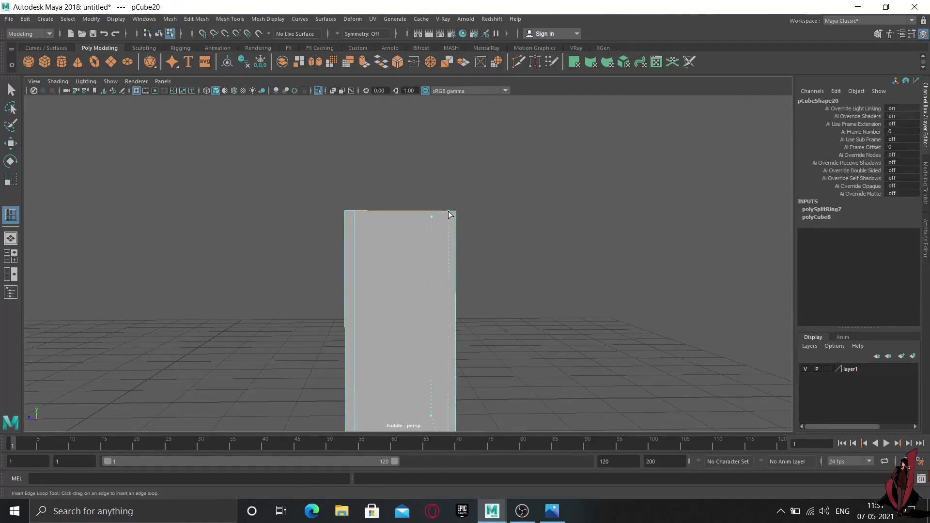
drag(447, 211, 448, 222)
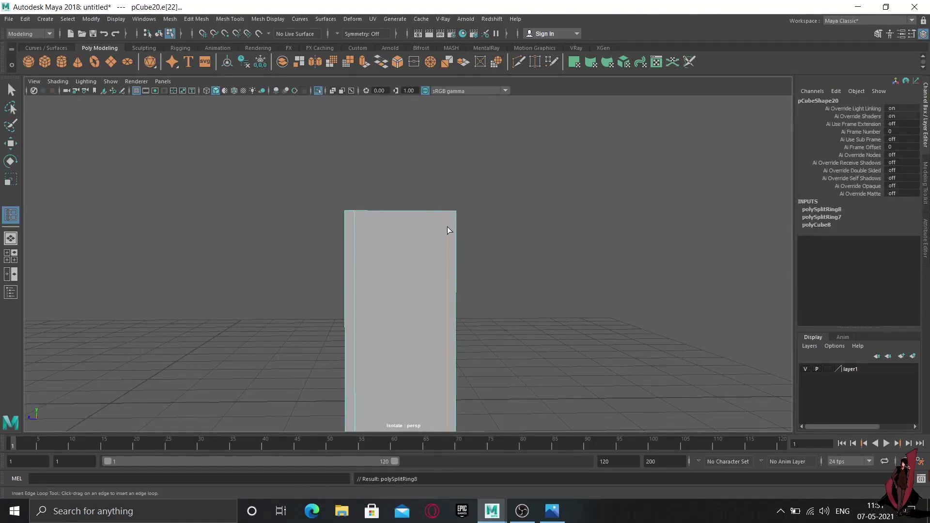
Add two edge loops just below the box's top, then return to object mode.
click(447, 229)
drag(448, 224, 450, 230)
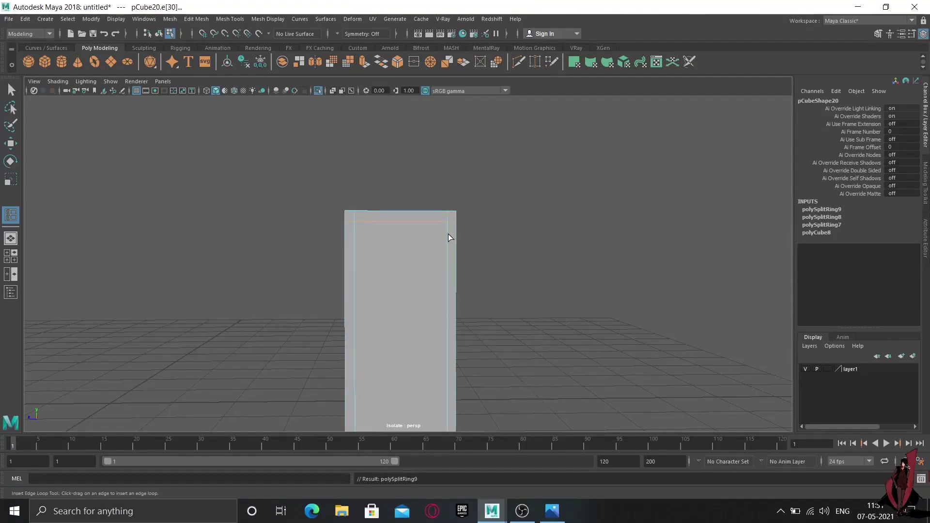
click(447, 233)
click(449, 236)
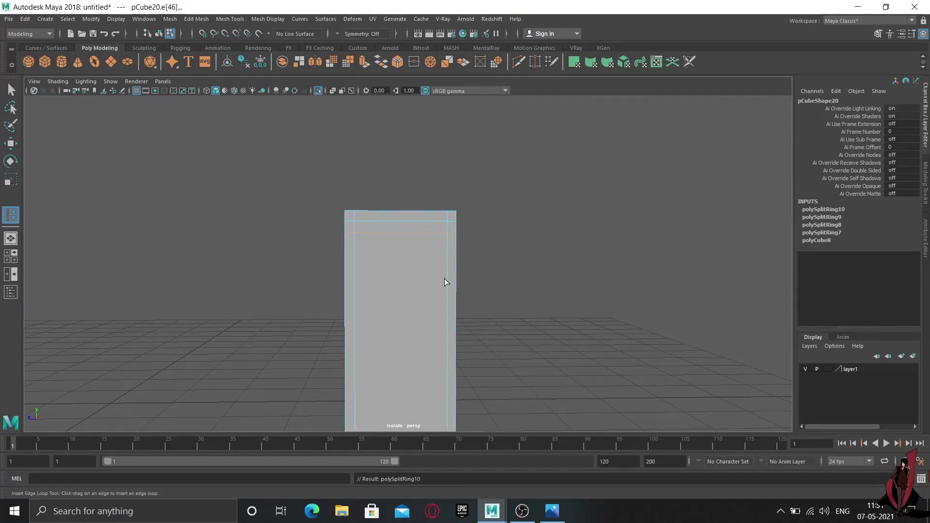
alt+drag(446, 282, 412, 264)
right_drag(428, 225, 518, 195)
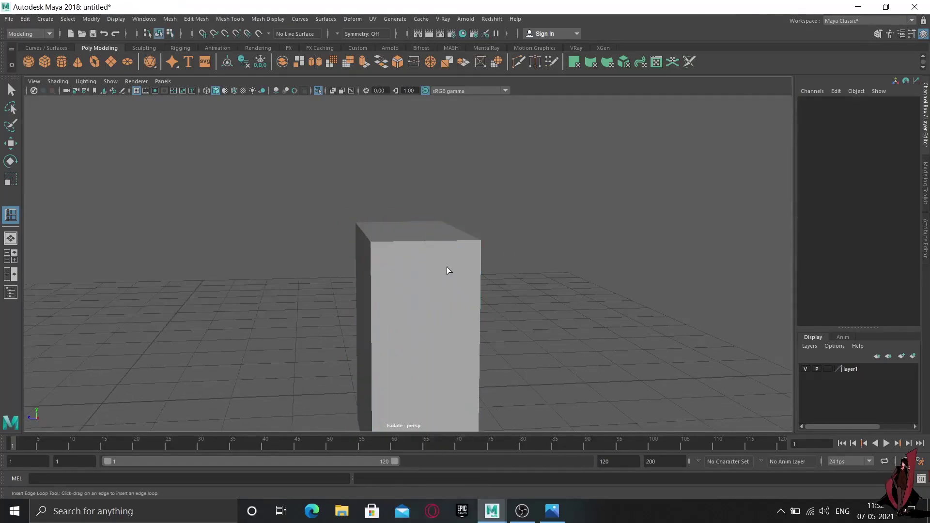
Select the thin strip face below the box top, extrude it and scale the extrusion.
click(9, 91)
click(423, 262)
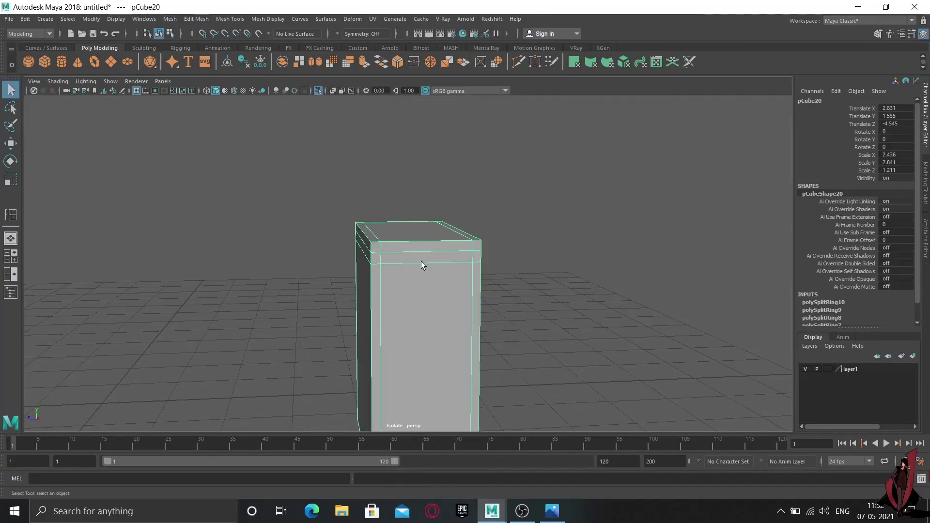
right_drag(420, 256, 421, 257)
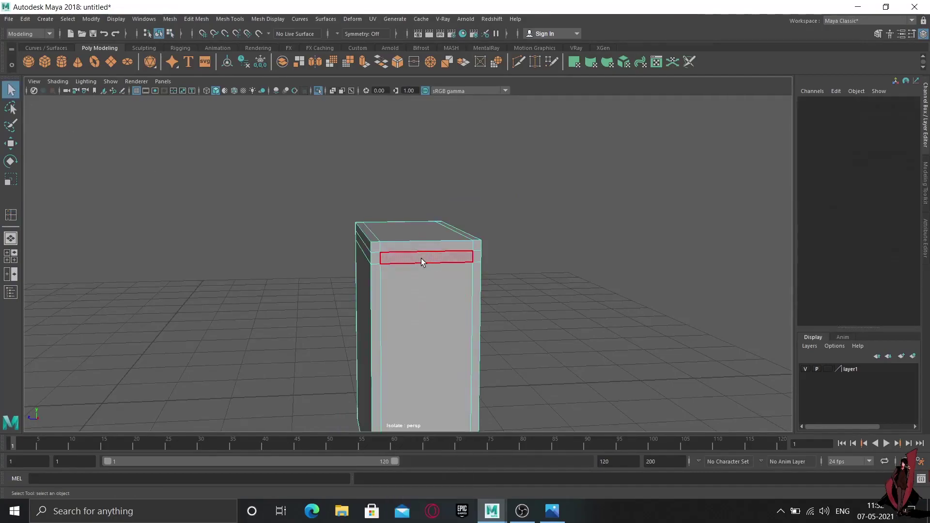
click(421, 258)
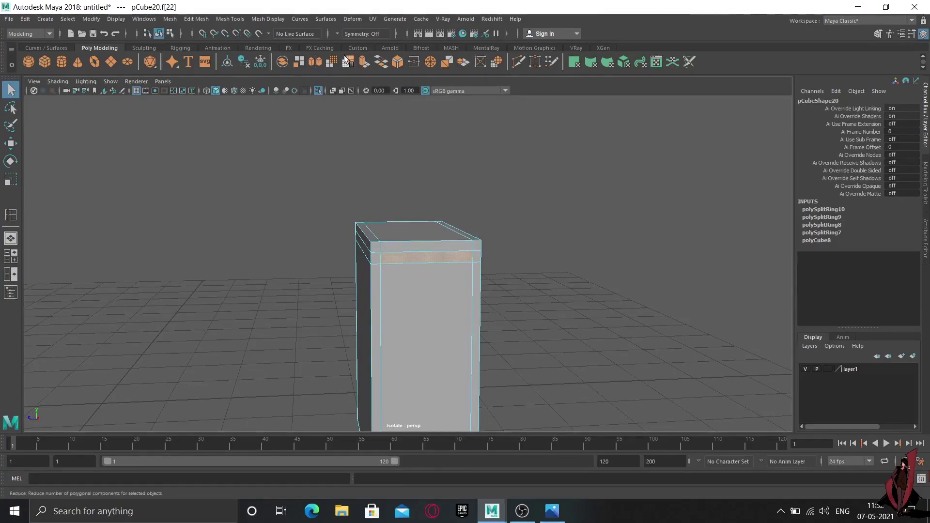
click(362, 62)
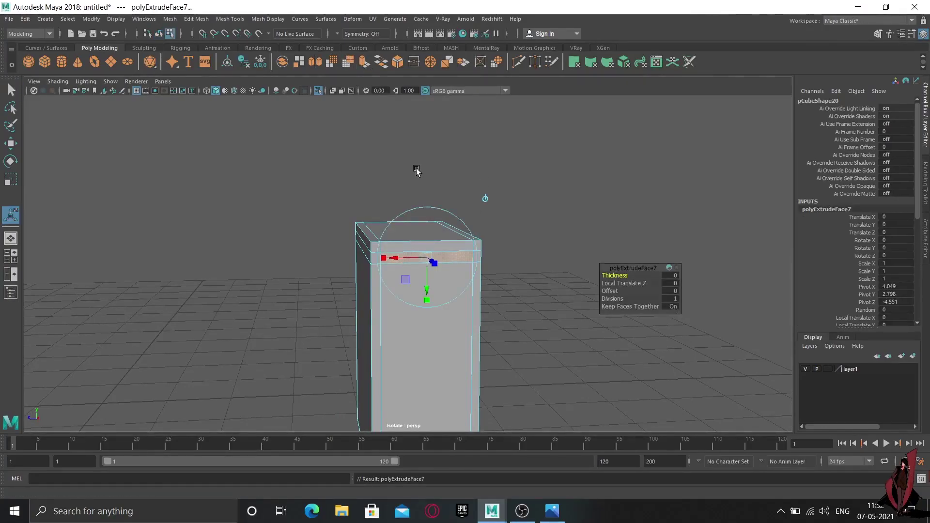
key(r)
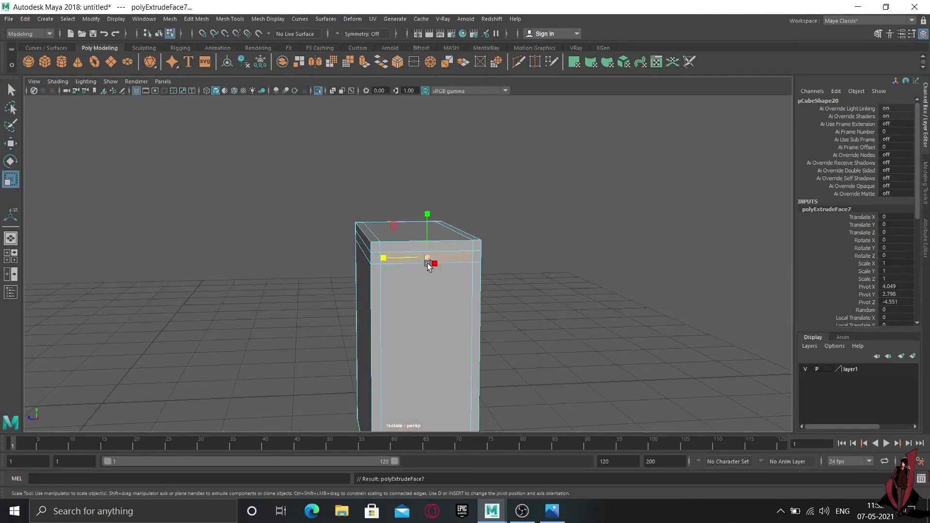
click(427, 258)
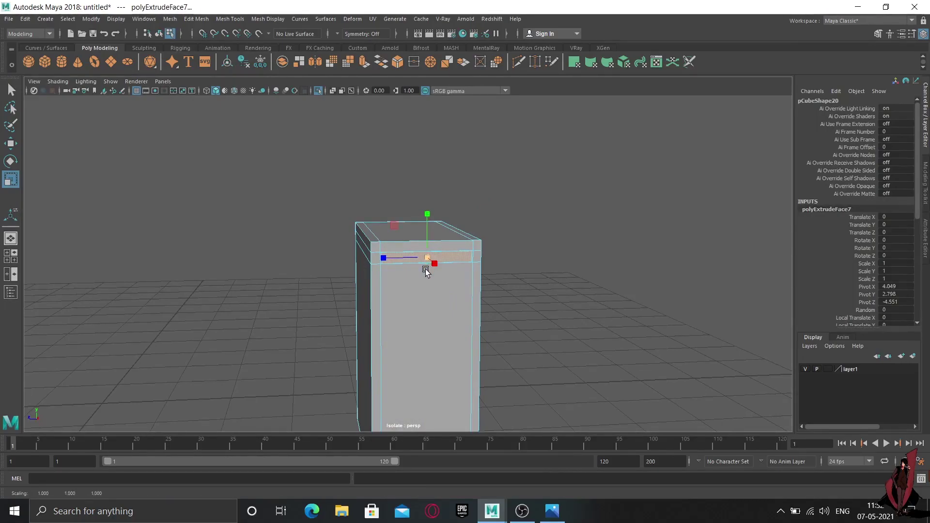
Extrude the strip a second time and push it inward to form an inset trim line.
key(w)
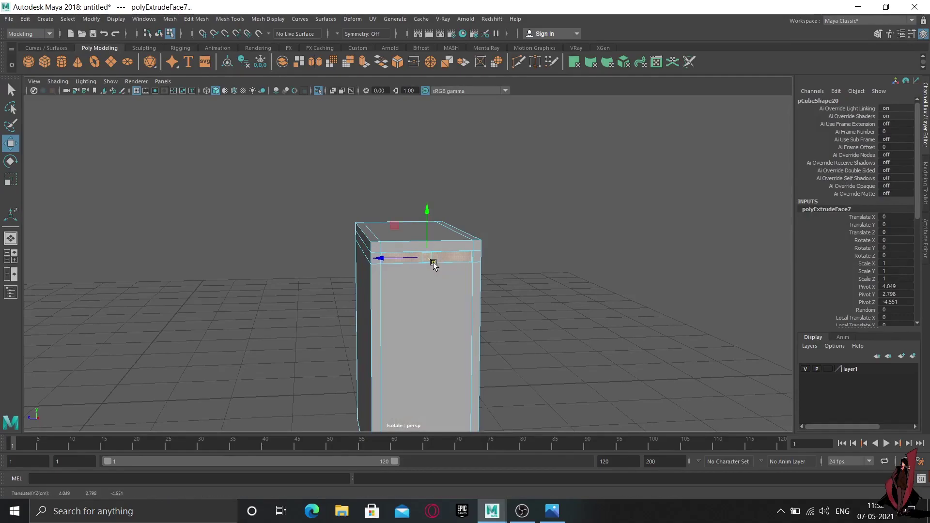
key(ctrl+e)
alt+drag(434, 295, 552, 392)
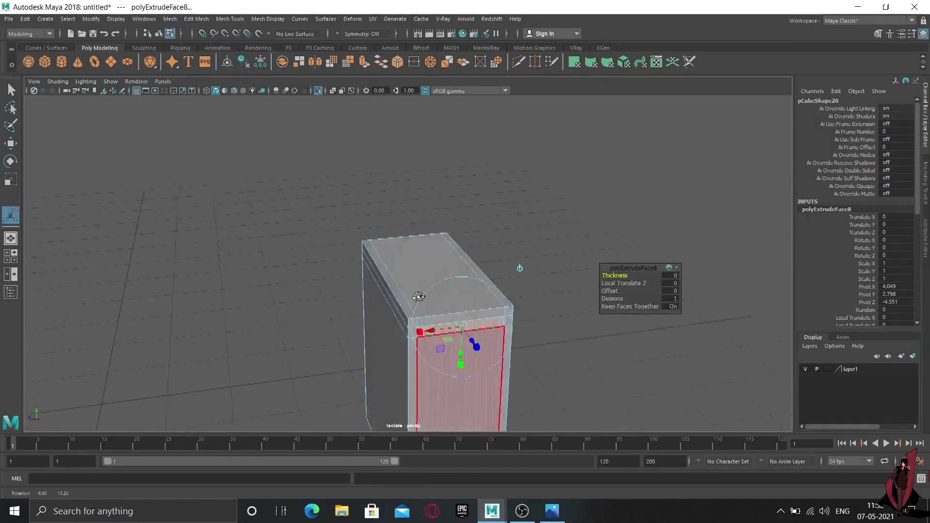
click(517, 378)
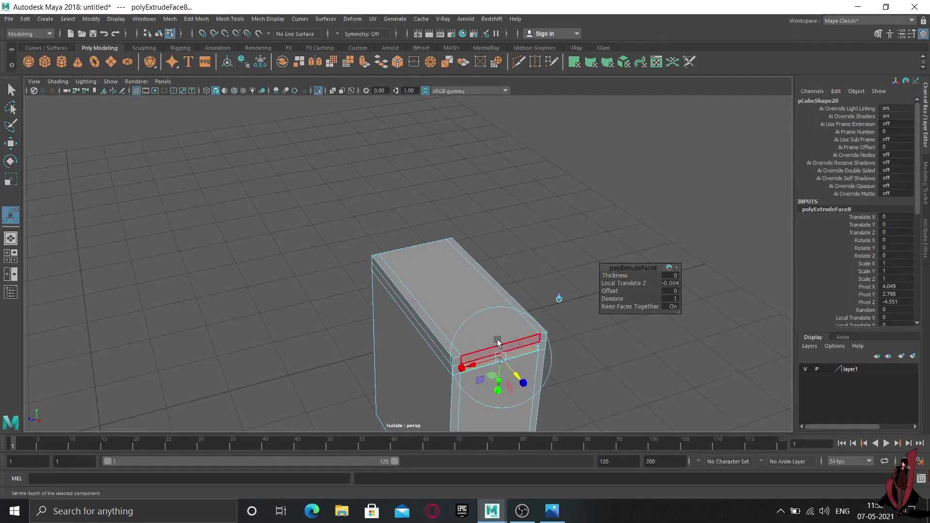
right_drag(492, 231, 616, 186)
Reselect the box and orbit around it to inspect the finished trim.
click(584, 318)
alt+drag(584, 318, 386, 316)
click(271, 313)
mouse_move(271, 312)
alt+mouse_down()
mouse_move(305, 306)
mouse_move(357, 207)
mouse_move(384, 266)
mouse_move(492, 314)
mouse_move(388, 322)
mouse_move(444, 319)
mouse_move(417, 309)
mouse_move(462, 300)
alt+mouse_up()
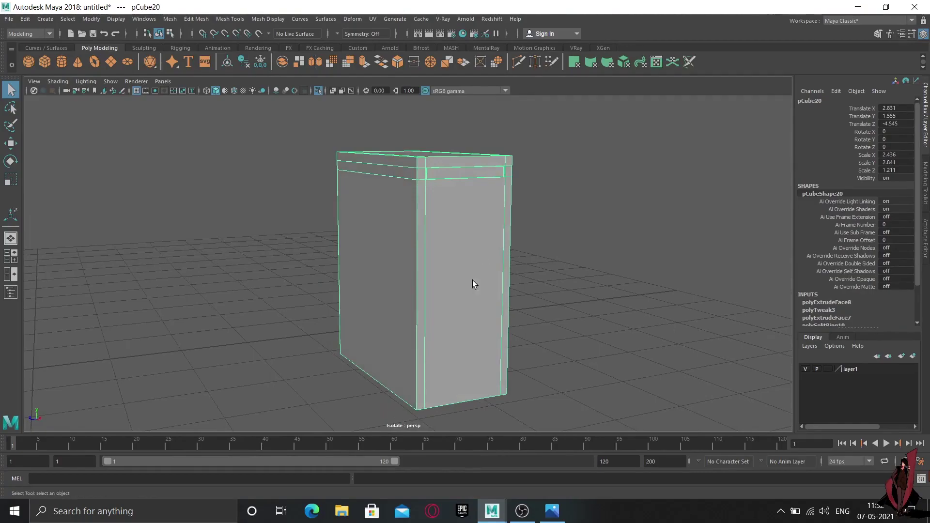
mouse_move(447, 329)
alt+mouse_down()
mouse_move(504, 355)
mouse_move(457, 353)
mouse_move(469, 373)
mouse_move(431, 357)
mouse_move(426, 369)
mouse_move(475, 345)
mouse_move(301, 377)
alt+mouse_up()
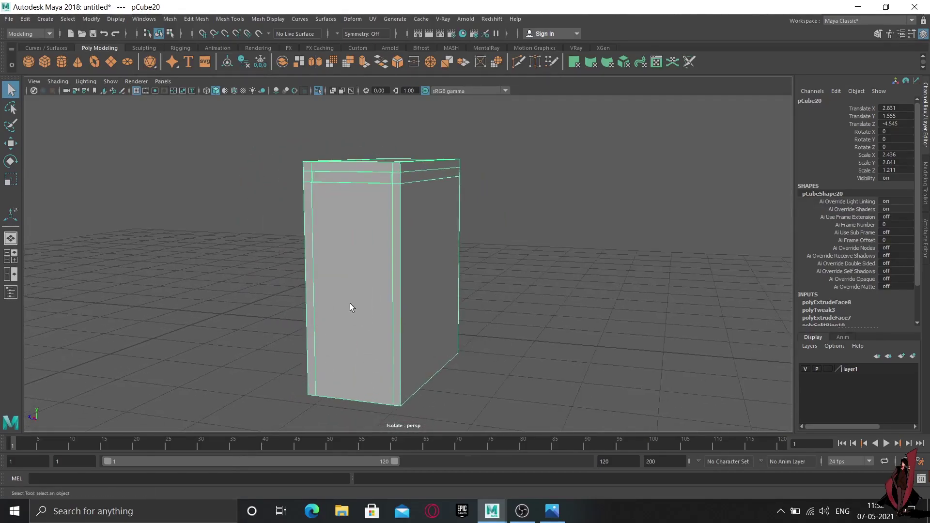
Create a polygon cylinder, move it behind the box and tip it onto its side.
click(63, 62)
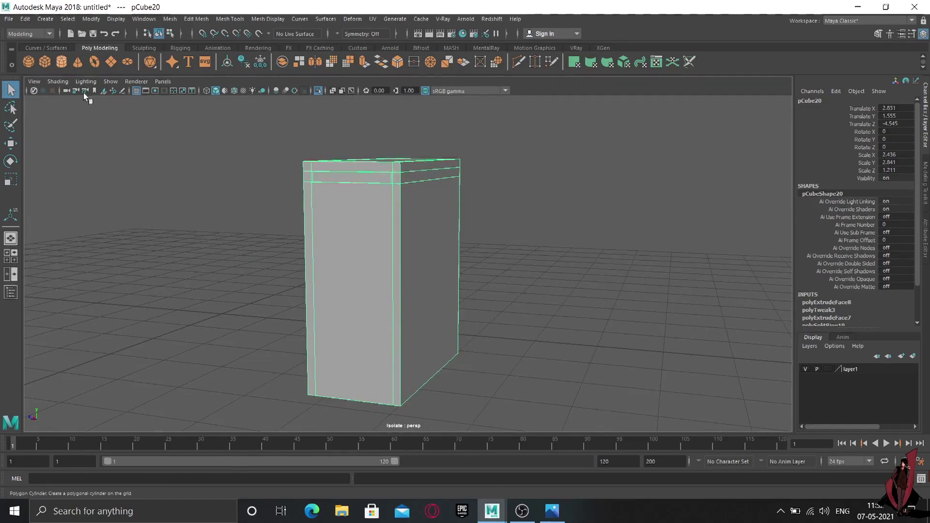
mouse_move(296, 332)
alt+mouse_down()
mouse_move(321, 333)
mouse_move(319, 343)
alt+mouse_up()
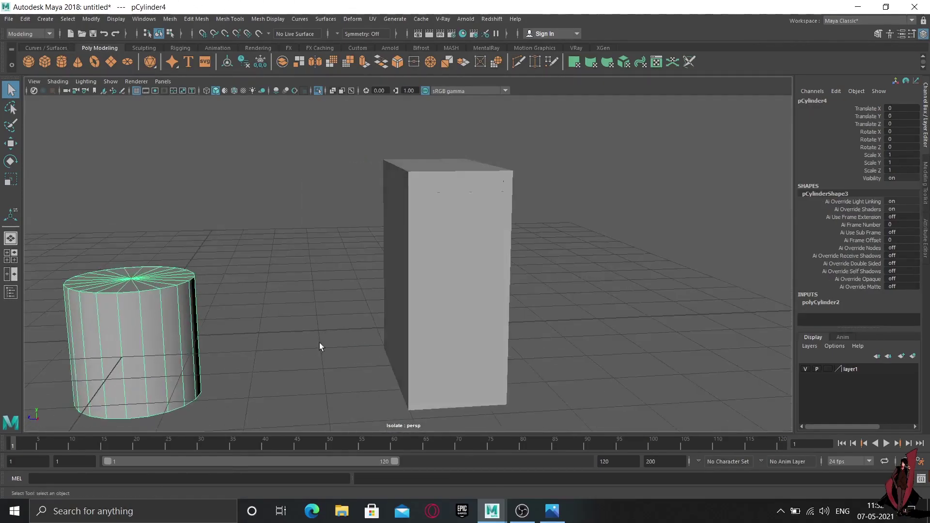
key(w)
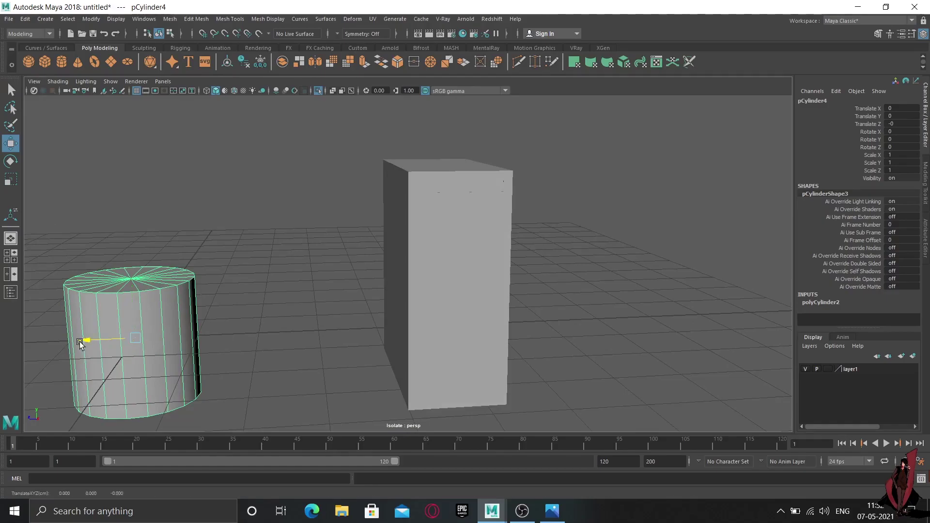
mouse_move(86, 351)
mouse_down()
mouse_move(343, 382)
mouse_move(398, 400)
mouse_up()
alt+drag(299, 338, 340, 356)
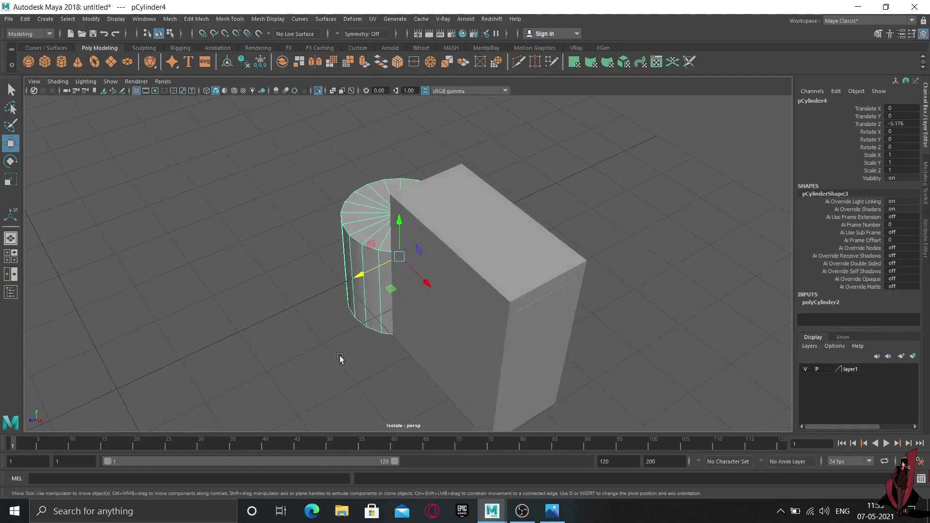
mouse_move(431, 284)
mouse_down()
mouse_move(513, 400)
mouse_move(552, 437)
mouse_up()
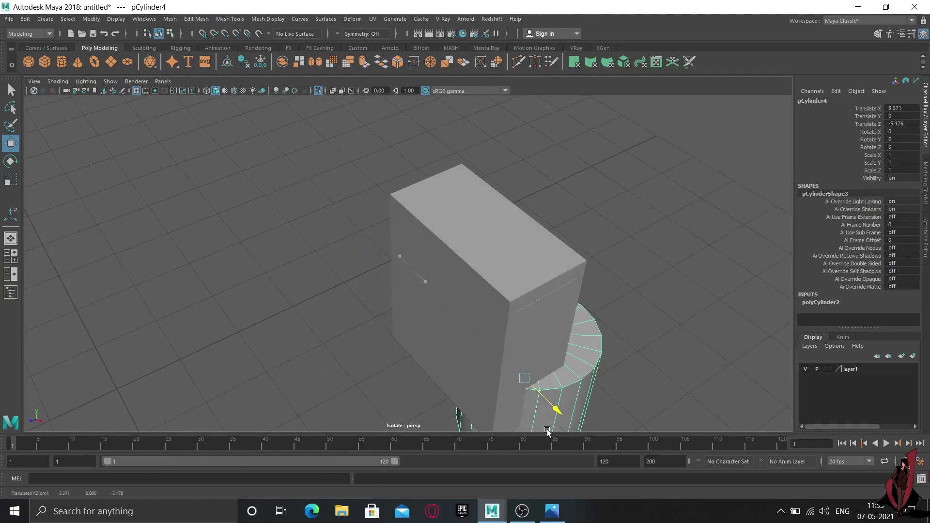
key(e)
mouse_move(529, 371)
mouse_down()
mouse_move(584, 353)
mouse_move(495, 210)
mouse_up()
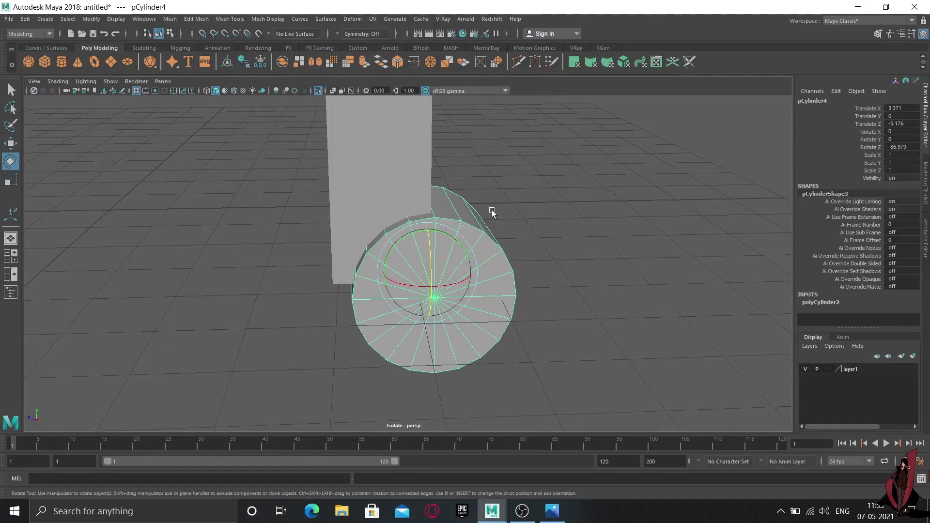
key(w)
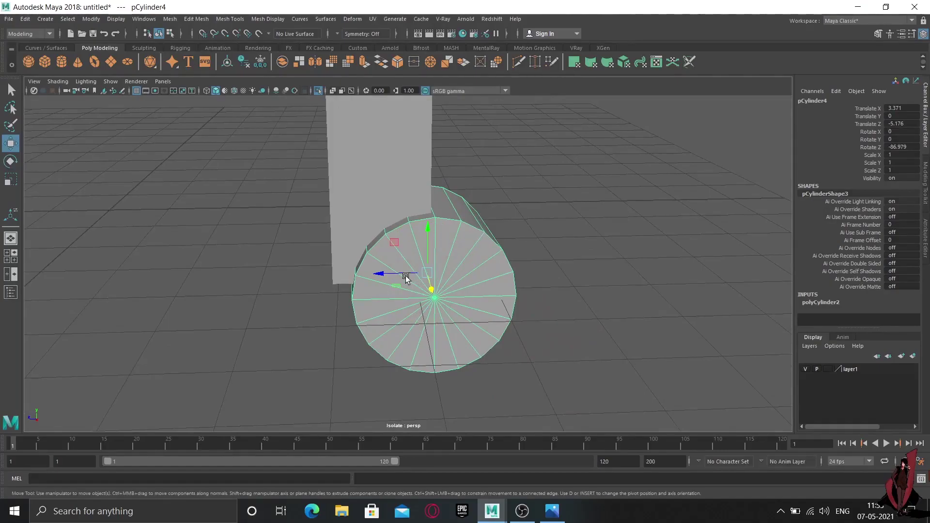
mouse_move(390, 274)
mouse_down()
mouse_move(356, 283)
mouse_move(359, 276)
mouse_move(388, 300)
mouse_move(325, 336)
mouse_up()
Shrink the cylinder into a flat disc and place it against the box's front face.
key(r)
key(w)
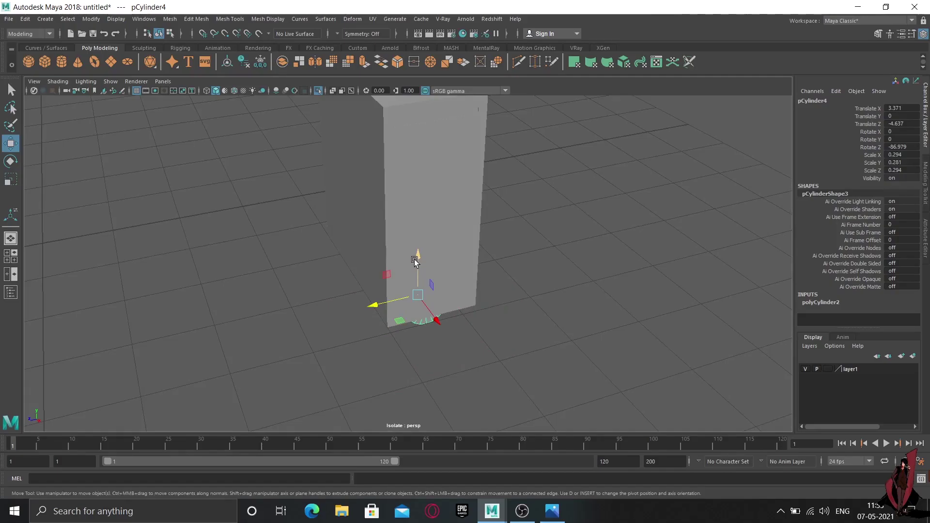
drag(415, 259, 421, 213)
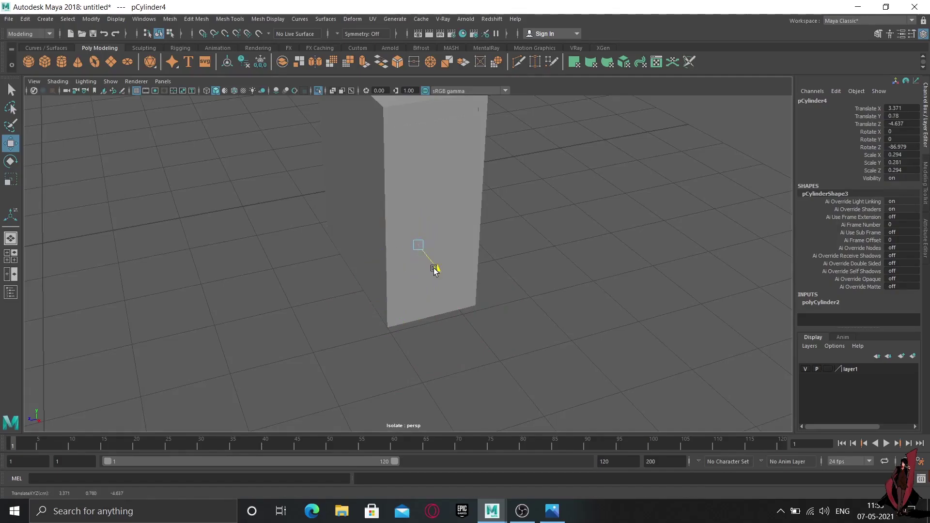
mouse_move(434, 270)
mouse_down()
mouse_move(449, 301)
mouse_move(442, 365)
mouse_move(434, 334)
mouse_move(450, 370)
mouse_move(436, 349)
mouse_up()
drag(410, 294, 404, 287)
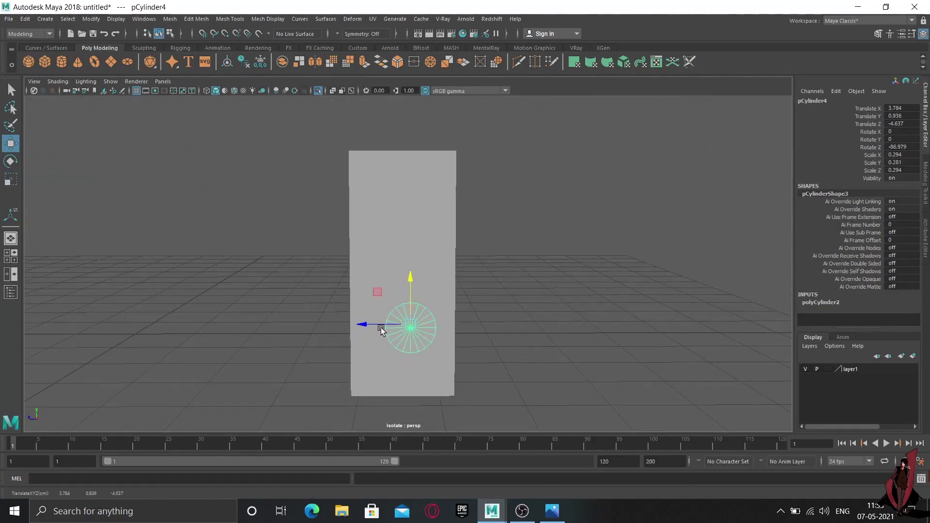
click(379, 329)
click(412, 335)
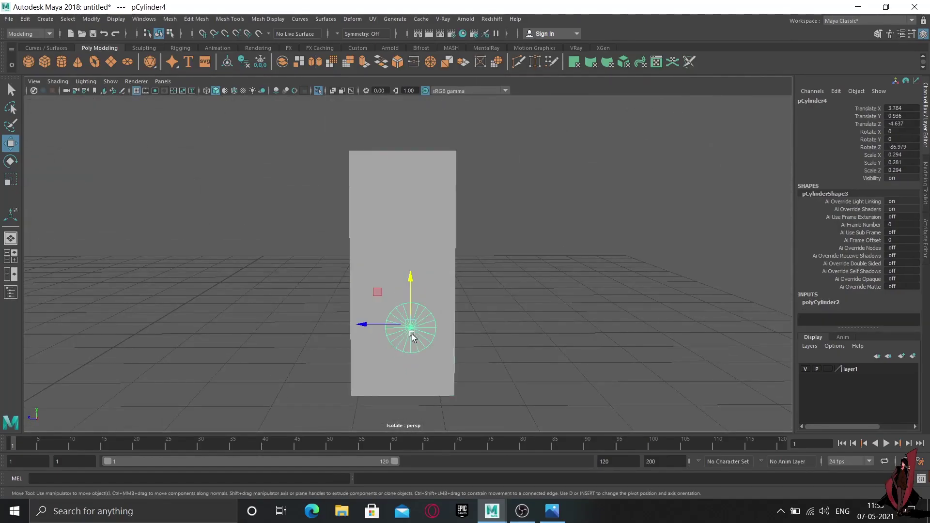
mouse_move(361, 324)
mouse_down()
mouse_move(352, 325)
mouse_move(353, 349)
mouse_move(386, 348)
mouse_move(328, 372)
mouse_up()
key(r)
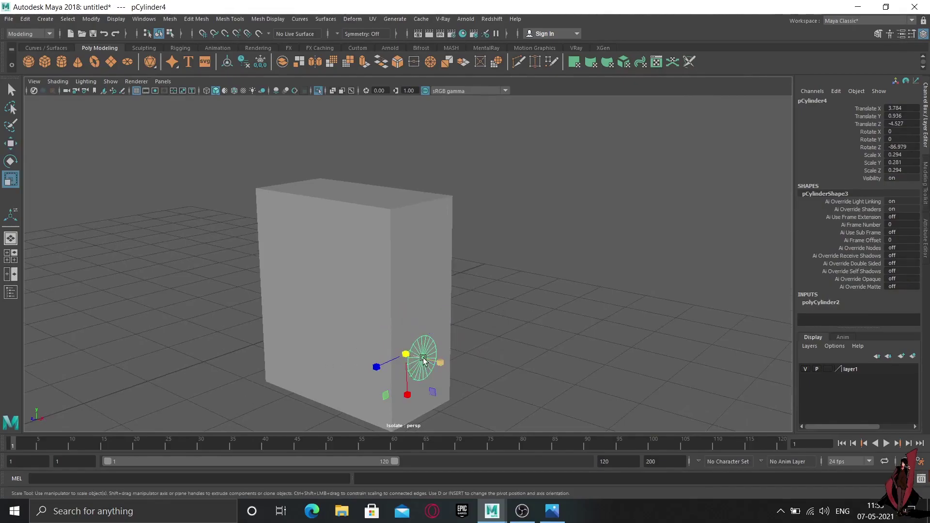
drag(406, 355, 469, 354)
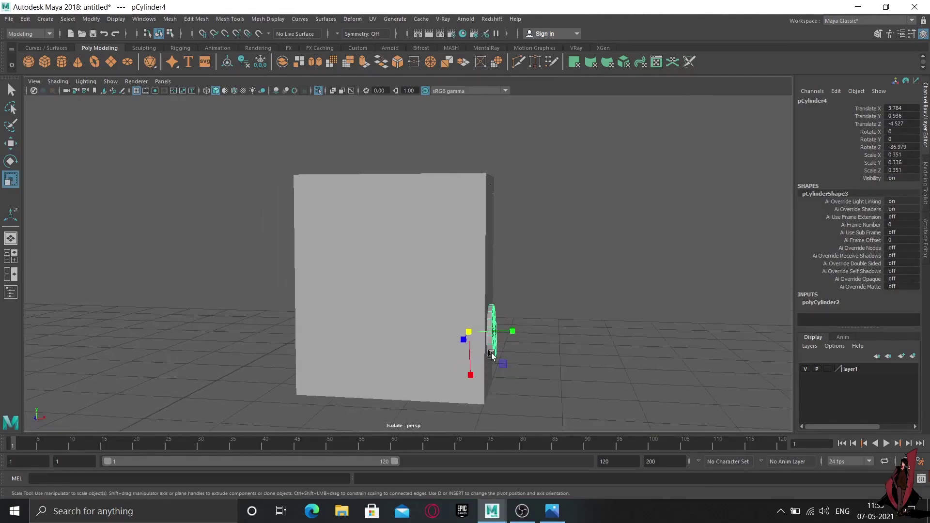
Set the disc's Z rotation to 90 and nudge it along X.
key(e)
drag(500, 313, 502, 310)
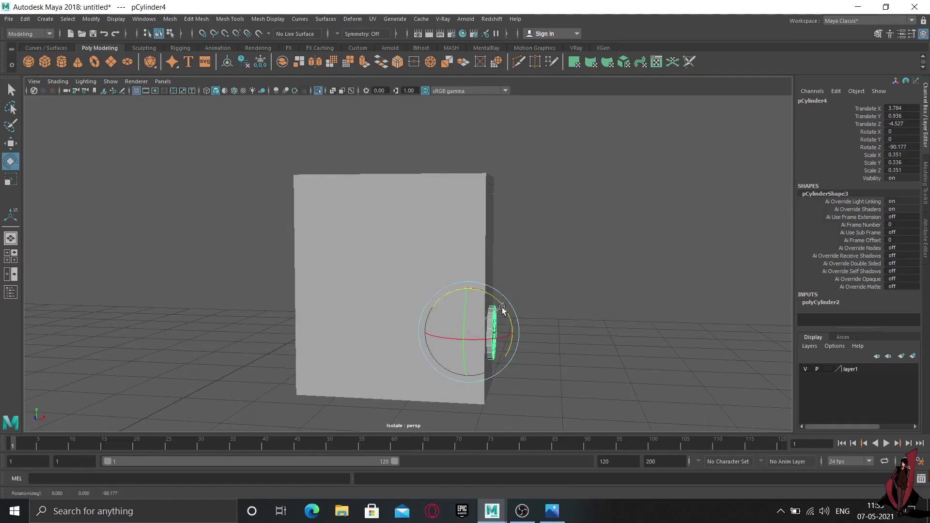
double_click(904, 147)
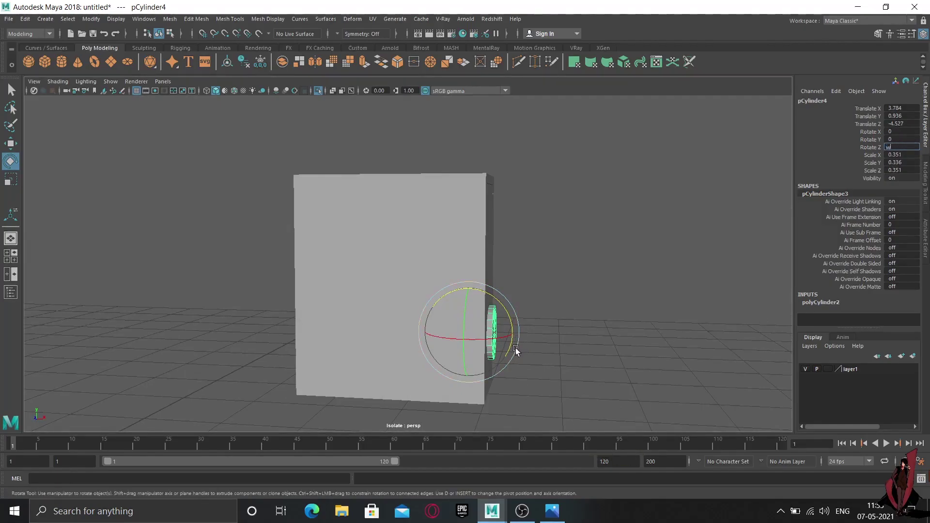
key(BackSpace)
text(90)
key(Return)
click(537, 344)
click(493, 334)
key(w)
mouse_move(517, 339)
mouse_down()
mouse_move(528, 361)
mouse_move(510, 366)
mouse_move(485, 254)
mouse_up()
Zoom in on the disc and switch it to vertex editing.
scroll(467, 383, up, 3)
scroll(462, 285, up, 3)
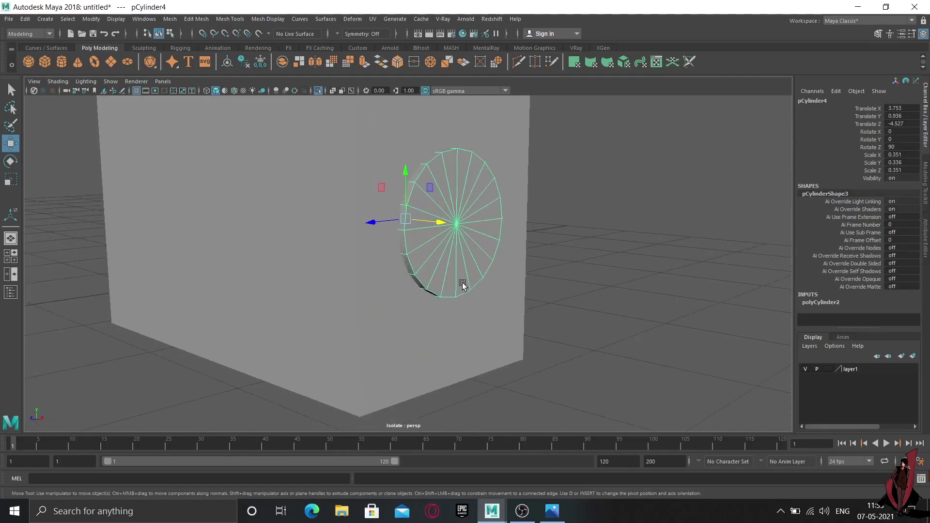
alt+drag(462, 284, 456, 315)
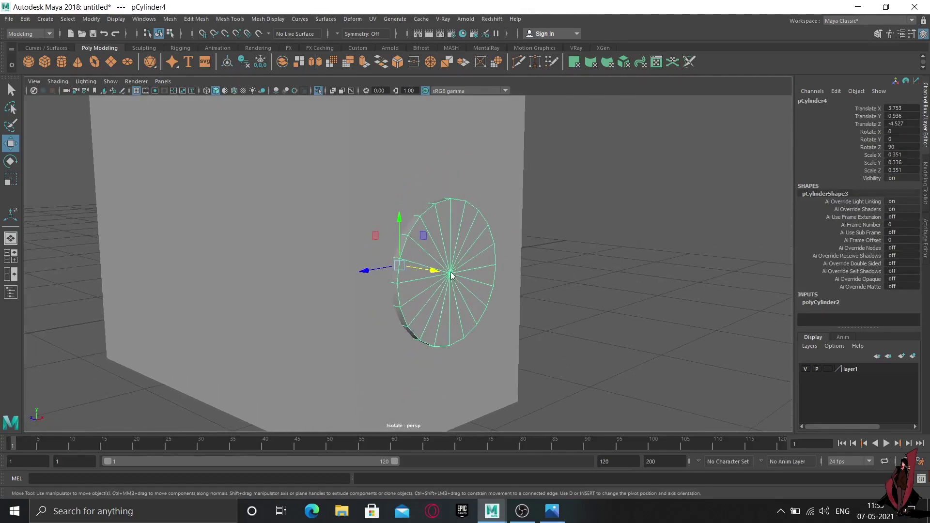
right_drag(451, 276, 396, 239)
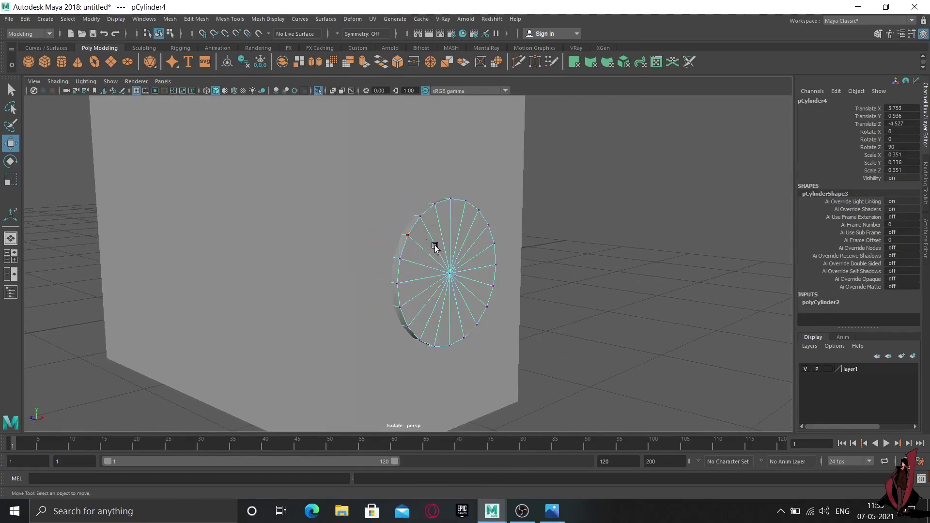
Offset the disc's centre vertex along X into a dished cone, then return to object mode.
click(448, 276)
mouse_move(441, 318)
alt+mouse_down()
mouse_move(473, 328)
mouse_move(400, 327)
mouse_move(493, 324)
mouse_move(513, 333)
alt+mouse_up()
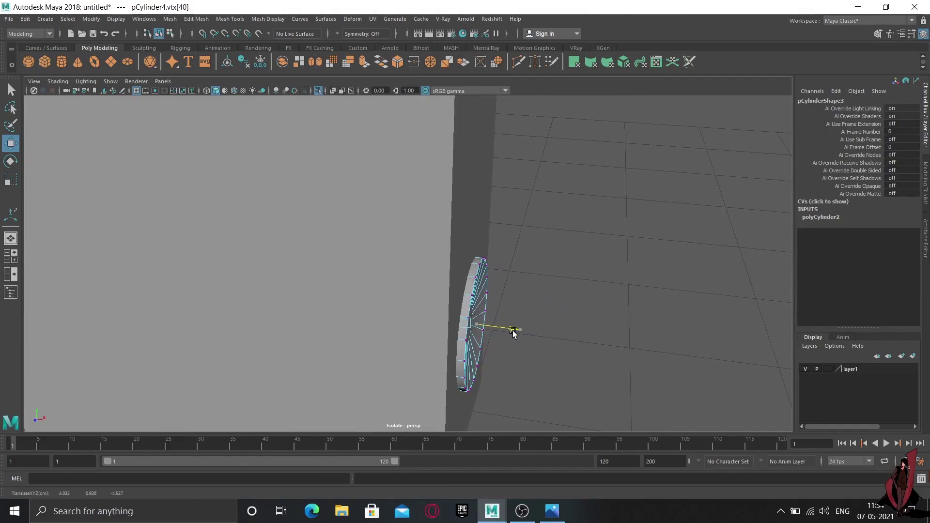
mouse_move(514, 333)
alt+mouse_down()
mouse_move(500, 359)
mouse_move(392, 289)
alt+mouse_up()
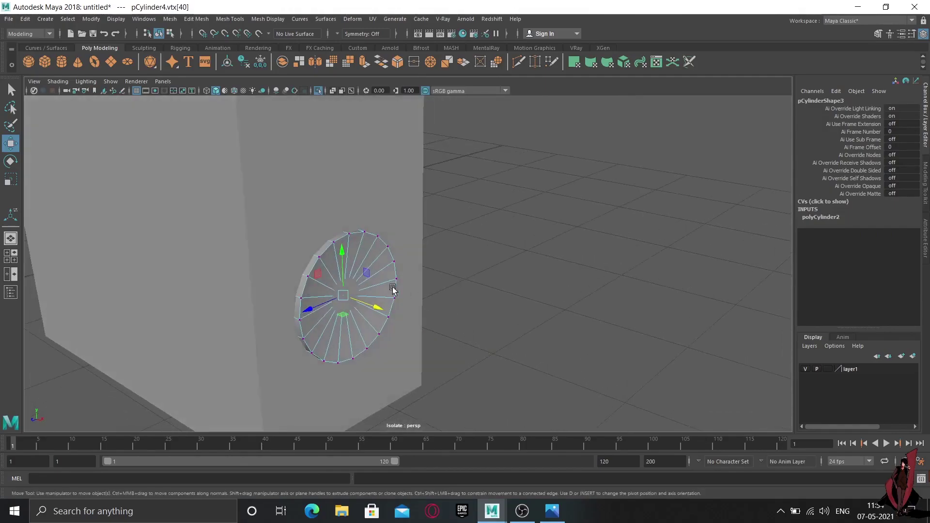
right_drag(356, 228, 479, 190)
mouse_move(478, 190)
alt+mouse_down()
mouse_move(552, 305)
mouse_move(544, 315)
mouse_move(344, 307)
mouse_move(314, 322)
mouse_move(267, 241)
mouse_move(325, 237)
mouse_move(353, 296)
mouse_move(413, 291)
mouse_move(369, 284)
mouse_move(380, 307)
mouse_move(349, 309)
mouse_move(213, 291)
mouse_move(205, 266)
mouse_move(334, 312)
mouse_move(326, 306)
alt+mouse_up()
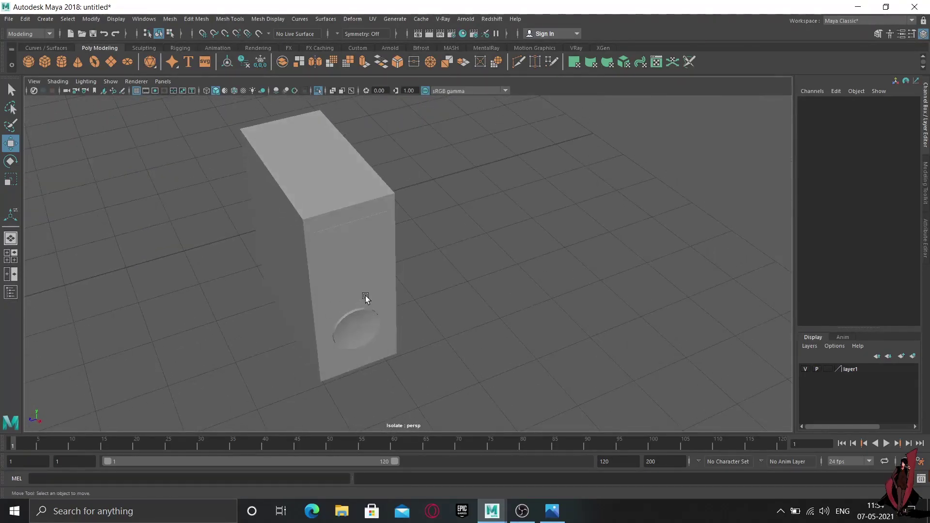
Create a polygon sphere, scale it to 0.141 and move it near the box's upper front.
click(29, 64)
alt+drag(369, 380, 376, 378)
mouse_move(38, 341)
mouse_down()
mouse_move(321, 327)
mouse_move(342, 260)
mouse_move(404, 318)
mouse_move(378, 310)
mouse_move(322, 318)
mouse_up()
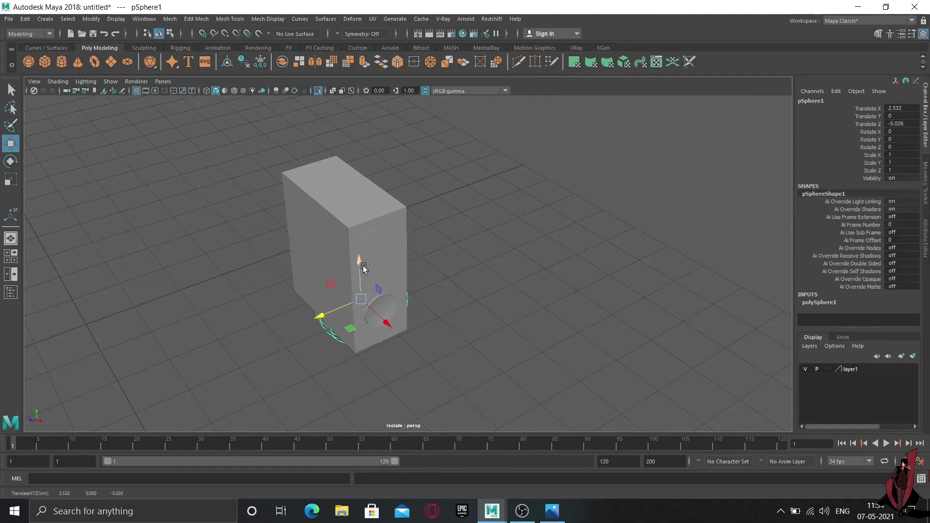
drag(363, 268, 358, 228)
mouse_move(387, 290)
mouse_down()
mouse_move(404, 300)
mouse_move(319, 289)
mouse_move(353, 289)
mouse_move(304, 304)
mouse_up()
key(r)
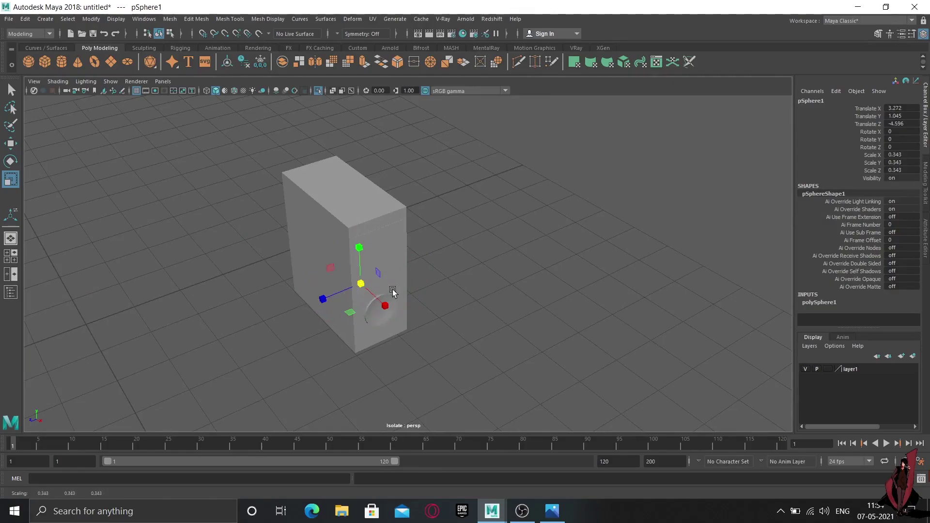
key(w)
drag(386, 307, 406, 330)
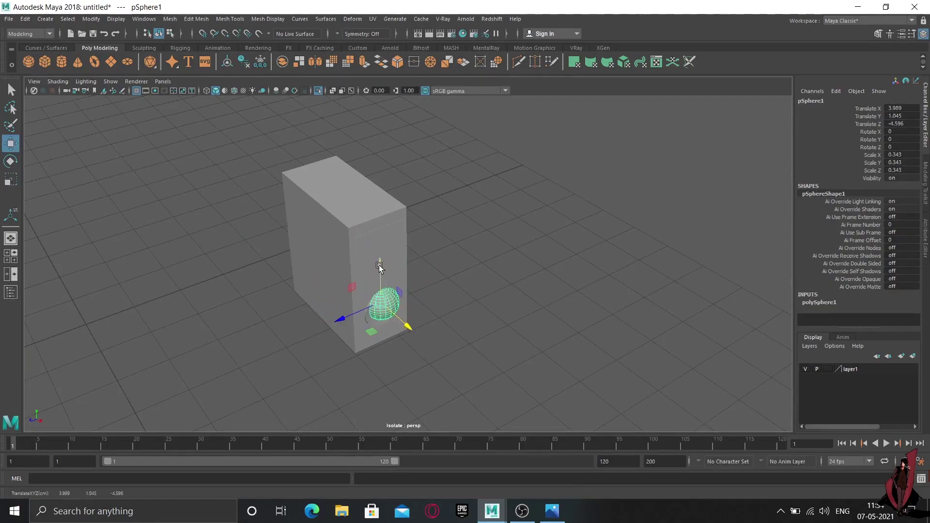
drag(379, 264, 380, 219)
mouse_move(371, 274)
mouse_down()
mouse_move(361, 275)
mouse_move(373, 267)
mouse_up()
key(r)
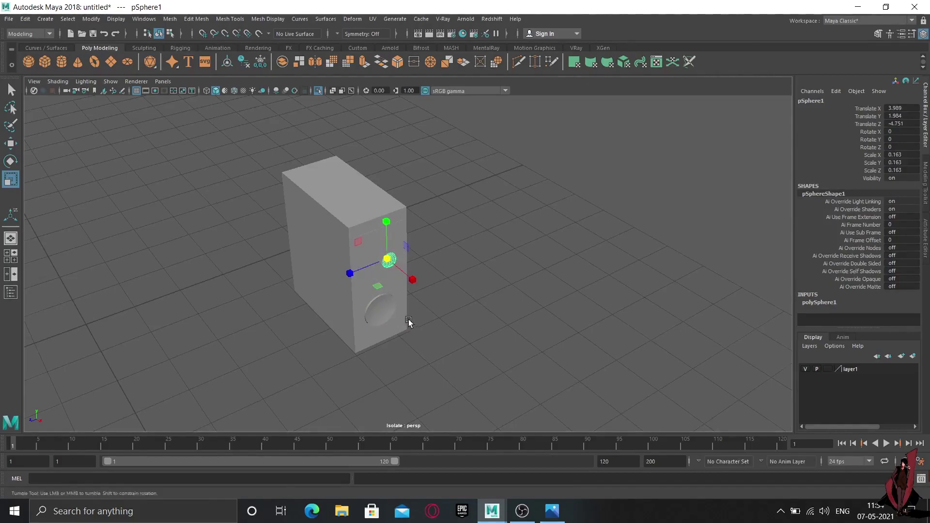
Settle the sphere knob against the box face above the cone.
alt+drag(409, 322, 361, 311)
alt+middle_drag(361, 311, 372, 370)
scroll(368, 367, up, 3)
alt+drag(368, 366, 395, 345)
key(w)
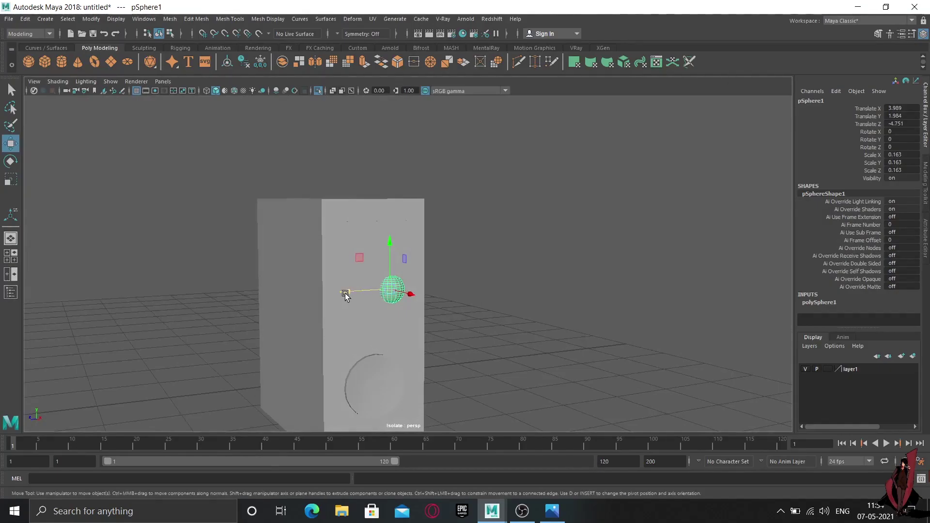
drag(346, 296, 365, 292)
drag(411, 245, 409, 256)
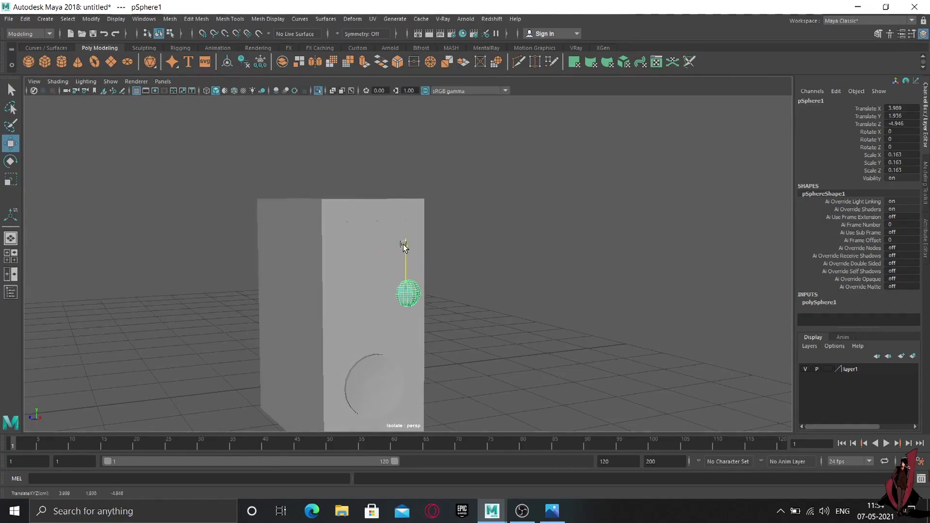
mouse_move(390, 290)
alt+mouse_down()
mouse_move(461, 361)
mouse_move(481, 367)
alt+mouse_up()
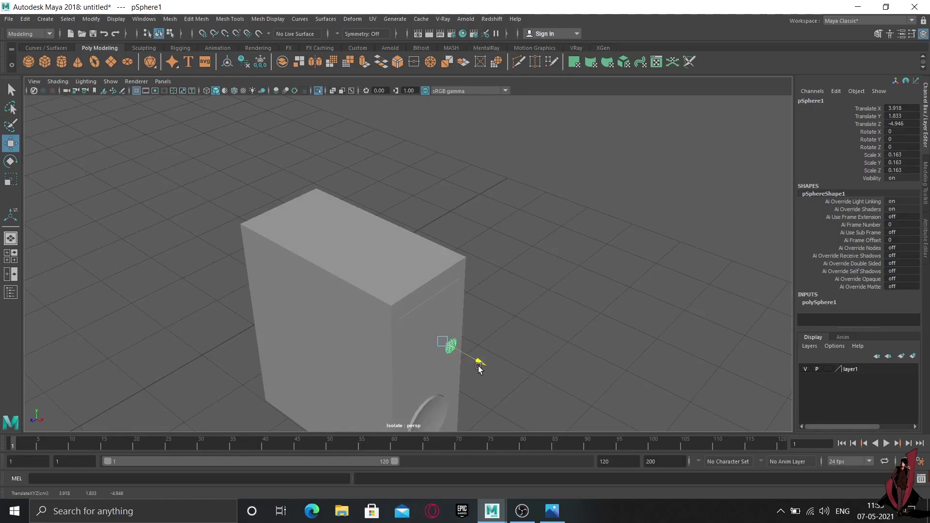
alt+drag(496, 382, 471, 382)
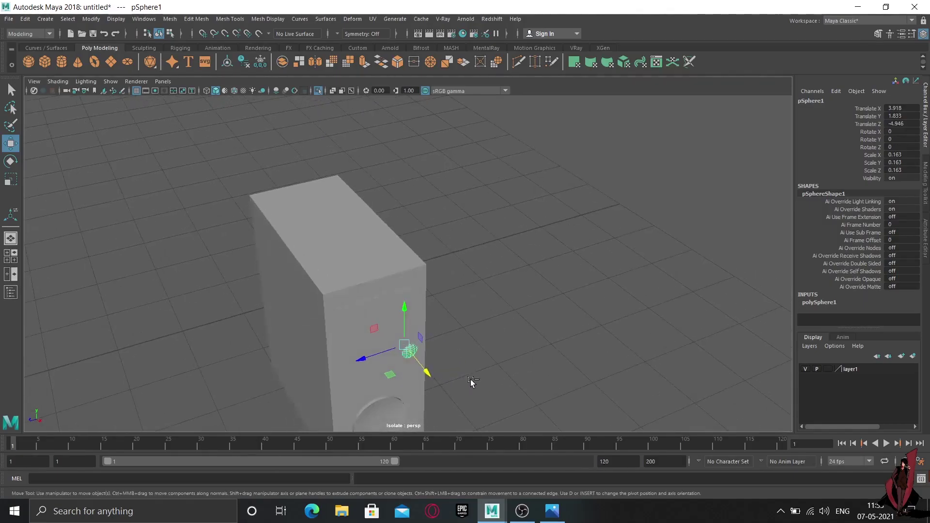
Place the duplicated sphere beside the first and enlarge it slightly.
middle_drag(357, 363, 339, 366)
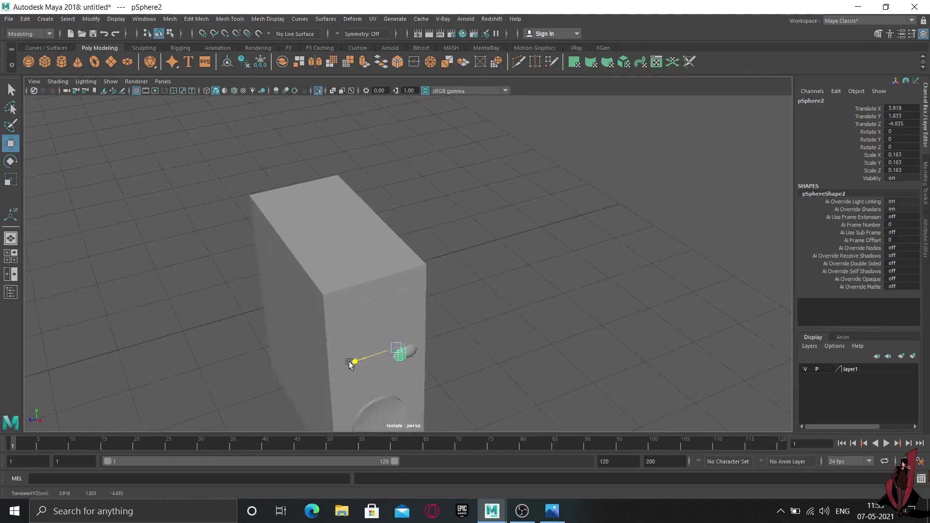
key(r)
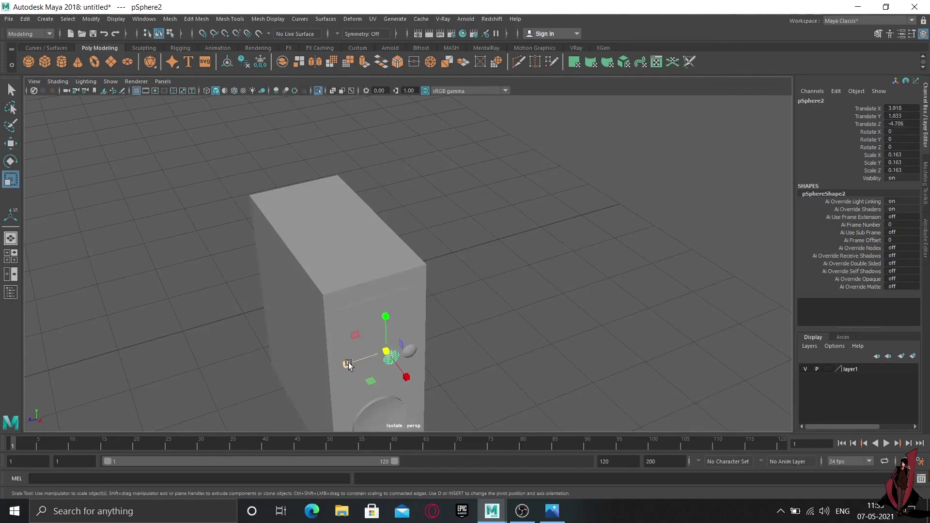
mouse_move(382, 351)
mouse_down()
mouse_move(398, 363)
mouse_move(458, 347)
mouse_move(355, 354)
mouse_move(390, 376)
mouse_move(339, 361)
mouse_move(380, 305)
mouse_move(347, 291)
mouse_move(421, 272)
mouse_up()
click(502, 352)
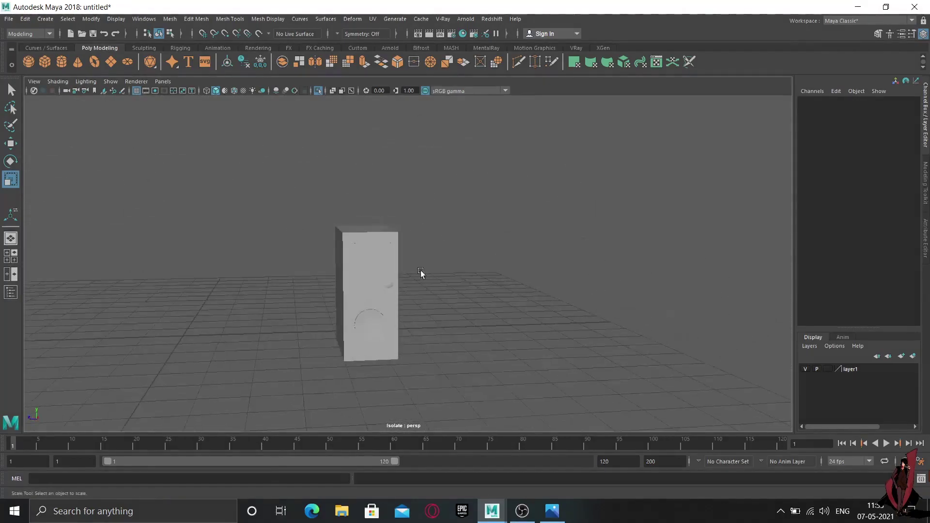
Select the speaker box and browse the Mesh menu without applying anything.
drag(468, 197, 269, 395)
mouse_move(370, 327)
alt+mouse_down()
mouse_move(322, 336)
mouse_move(353, 339)
alt+mouse_up()
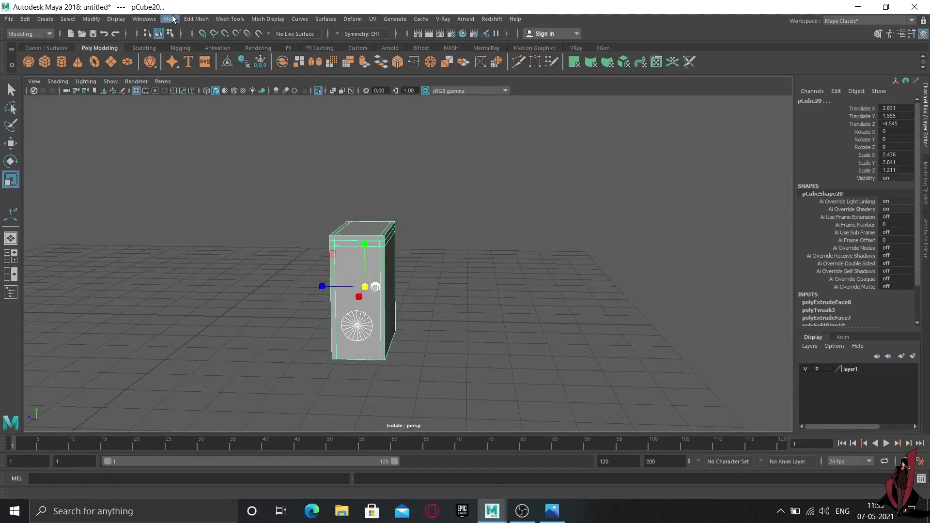
click(170, 19)
click(202, 79)
alt+drag(333, 313, 361, 309)
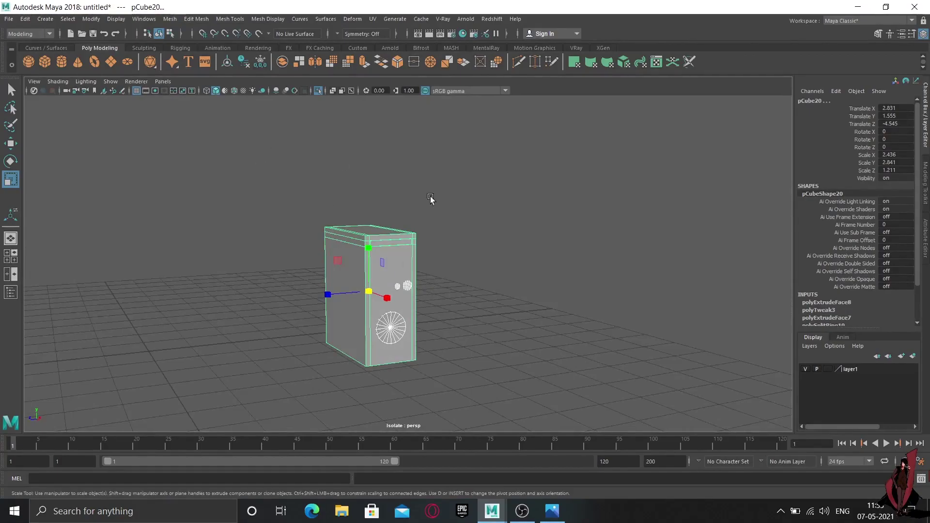
click(482, 284)
alt+drag(482, 283, 446, 296)
Marquee-select the box, cone and knobs and Combine them into mesh pSphere3.
drag(451, 176, 314, 372)
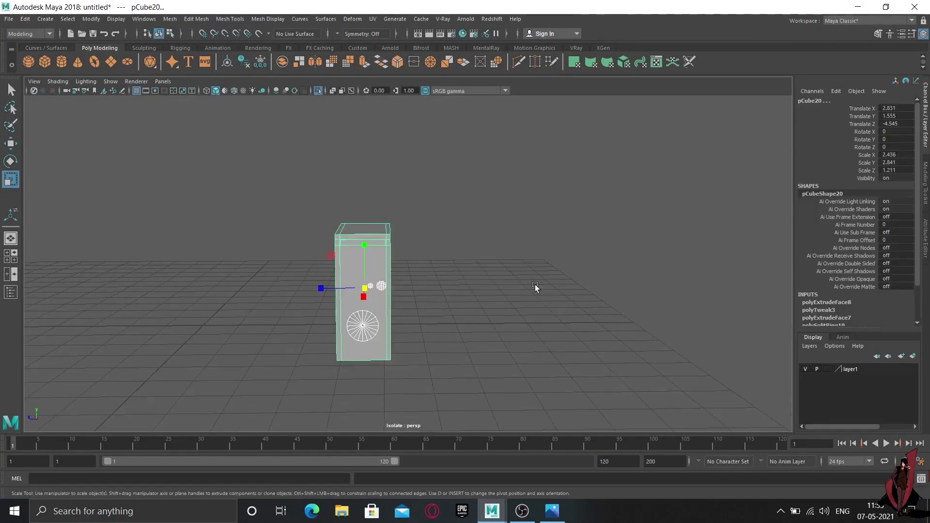
click(170, 18)
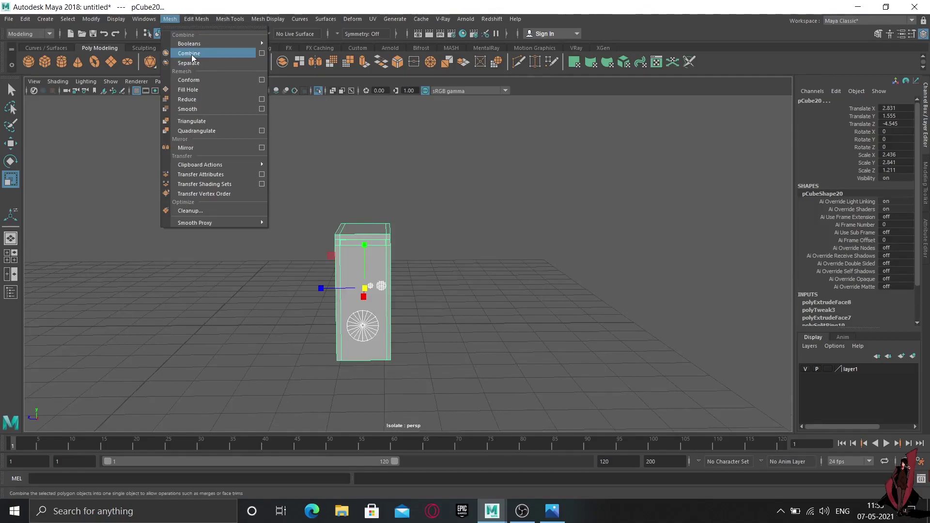
click(194, 54)
key(w)
alt+drag(403, 270, 422, 271)
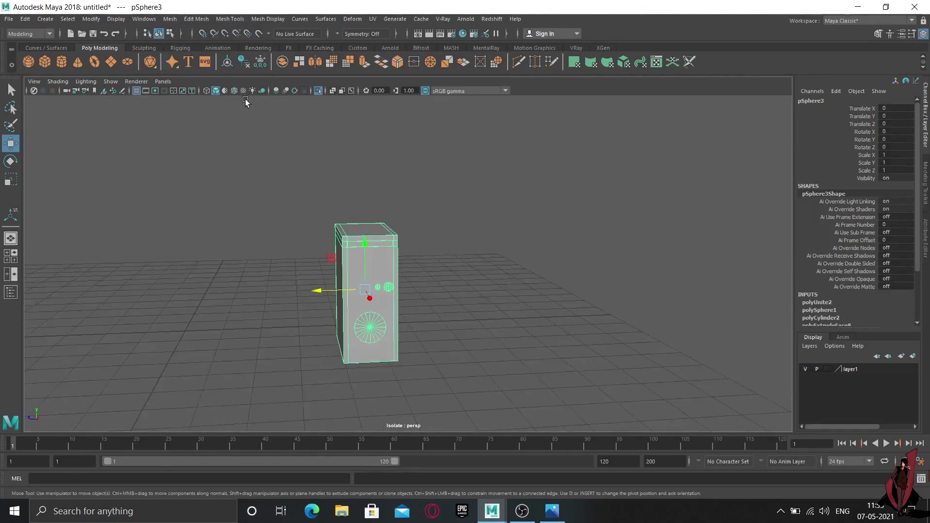
Show the whole room again and move the speaker beneath the lower shelf to X -2.635, Z -3.288.
click(319, 92)
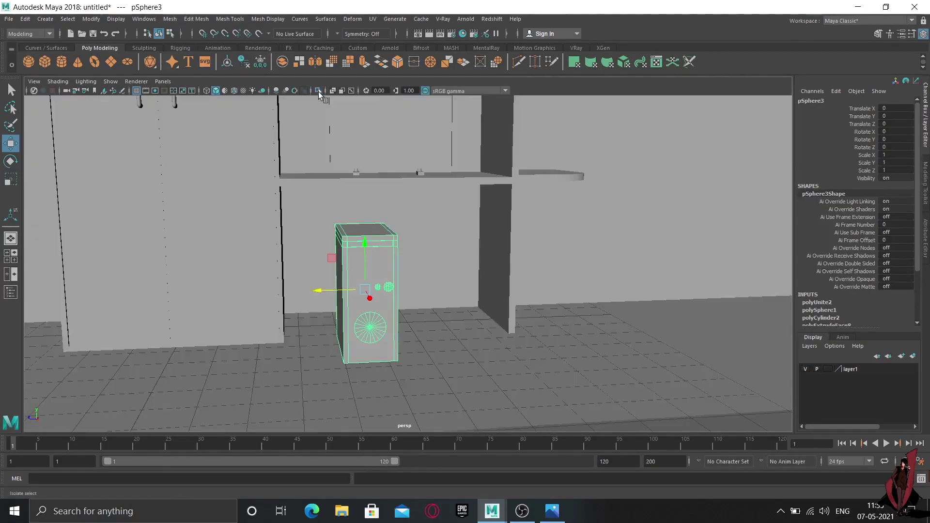
alt+drag(425, 321, 383, 345)
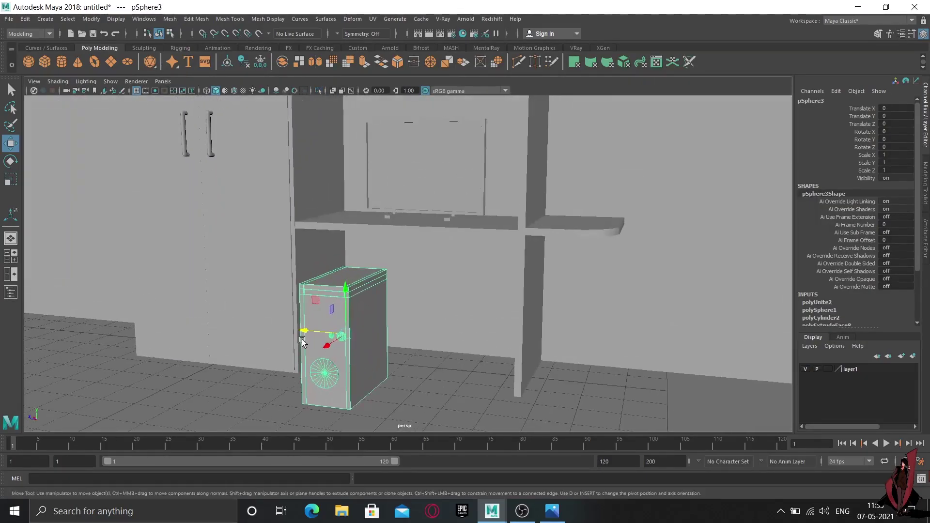
middle_drag(302, 341, 394, 367)
alt+drag(394, 368, 465, 370)
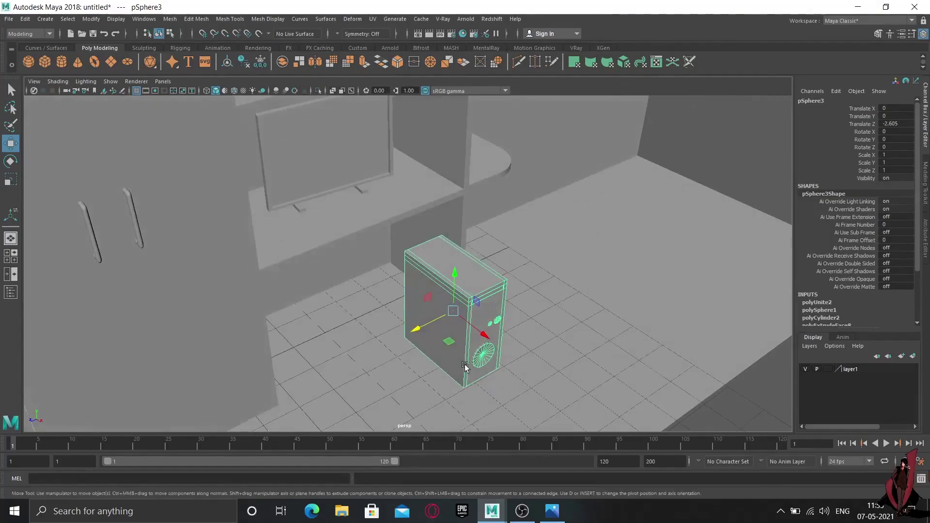
mouse_move(481, 332)
mouse_down()
mouse_move(475, 296)
mouse_move(406, 292)
mouse_up()
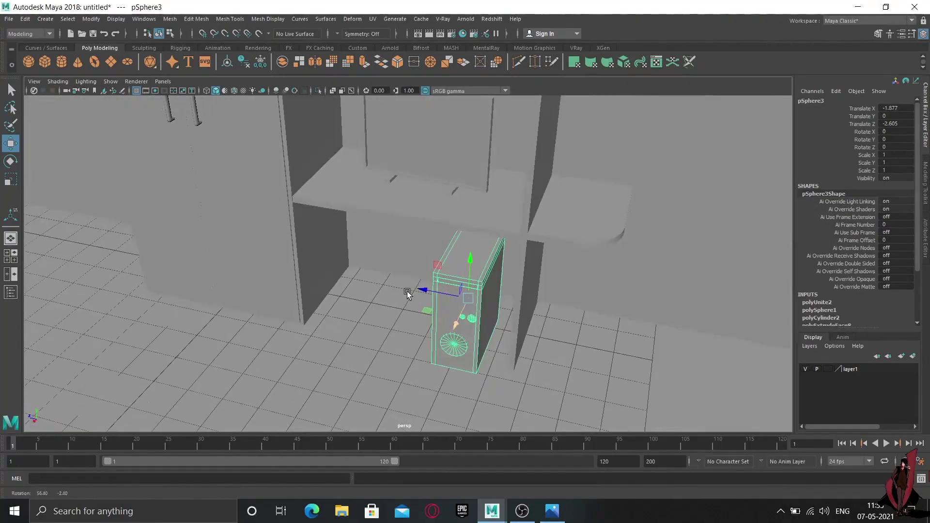
middle_drag(415, 286, 429, 292)
mouse_move(430, 293)
alt+mouse_down()
mouse_move(441, 318)
mouse_move(461, 325)
alt+mouse_up()
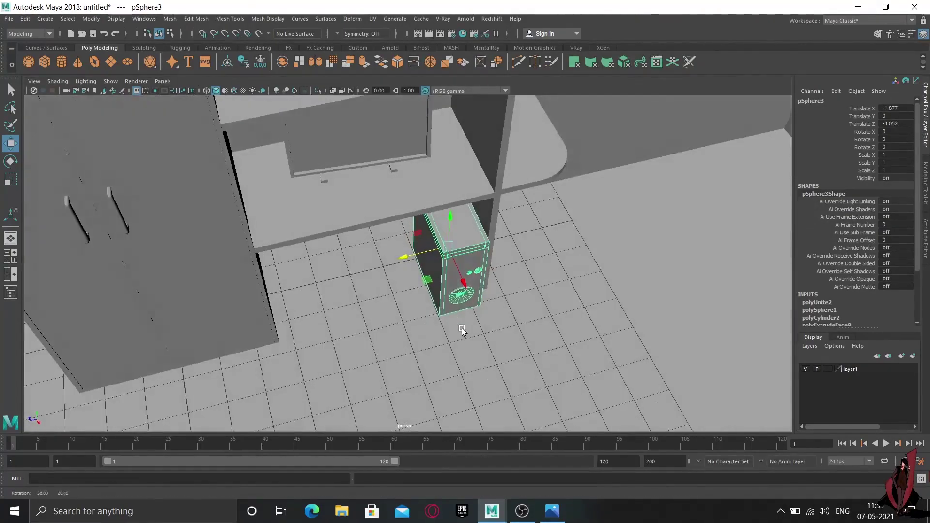
mouse_move(462, 285)
mouse_down()
mouse_move(476, 275)
mouse_move(418, 235)
mouse_move(427, 236)
mouse_up()
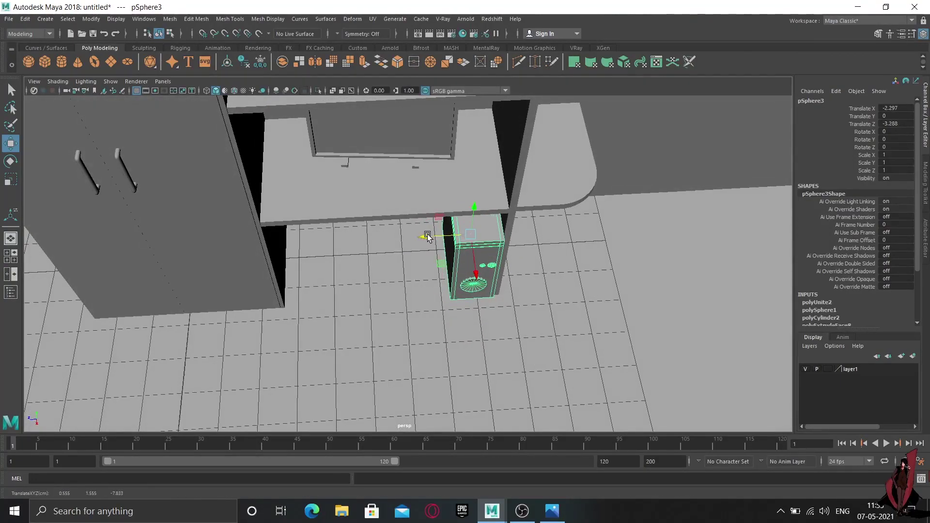
mouse_move(476, 277)
mouse_down()
mouse_move(468, 253)
mouse_move(449, 304)
mouse_move(438, 307)
mouse_up()
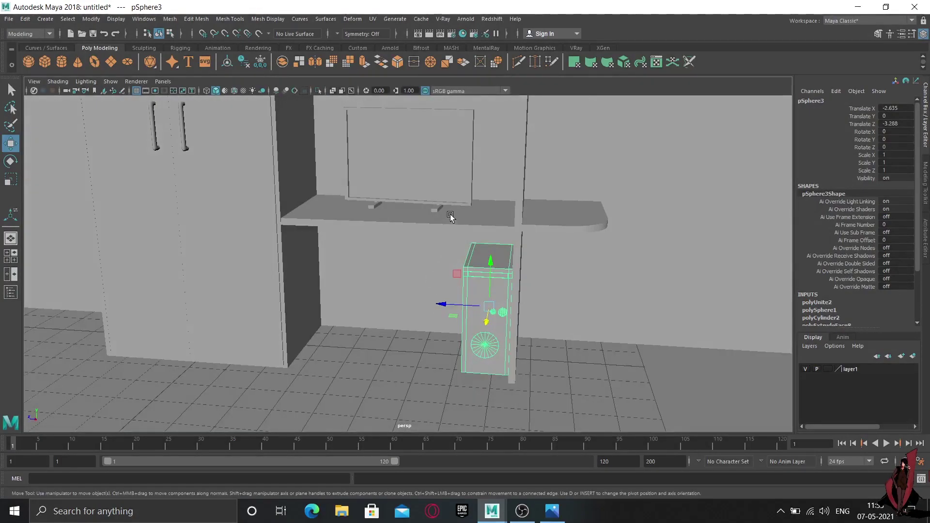
Orbit and pull back to view the cabinet and shelf unit.
mouse_move(467, 218)
alt+mouse_down()
mouse_move(514, 225)
mouse_move(405, 249)
mouse_move(444, 251)
mouse_move(498, 228)
mouse_move(500, 214)
mouse_move(445, 233)
alt+mouse_up()
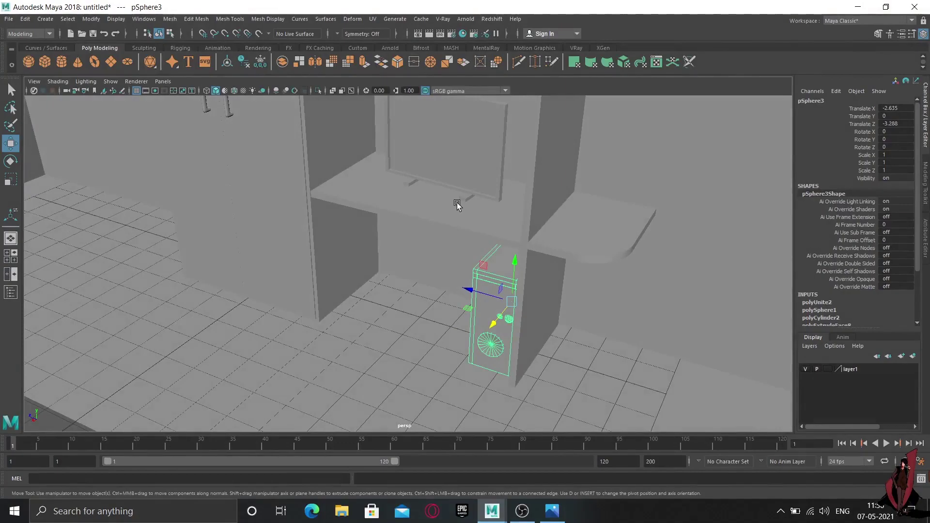
mouse_move(434, 185)
alt+mouse_down()
mouse_move(475, 209)
mouse_move(435, 216)
mouse_move(433, 315)
mouse_move(359, 307)
mouse_move(358, 297)
alt+mouse_up()
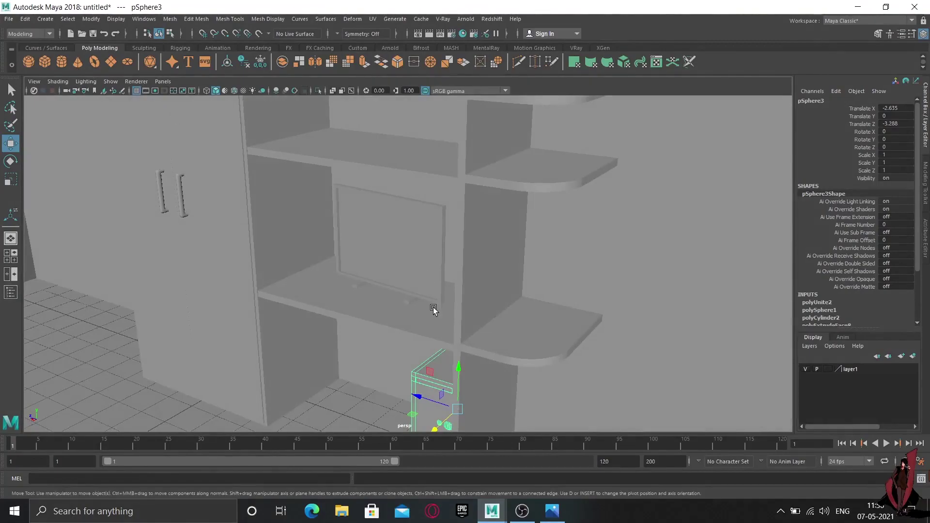
scroll(409, 296, down, 2)
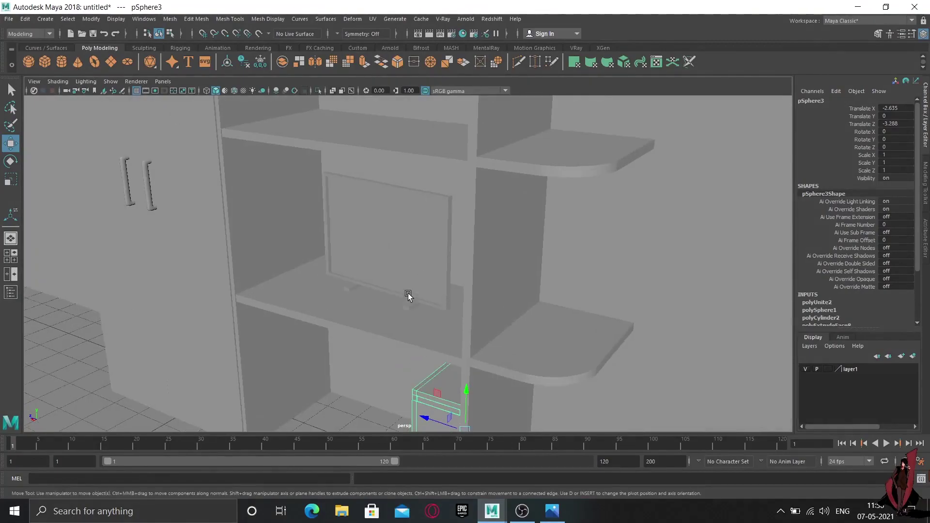
alt+drag(407, 293, 430, 293)
Assign the wall plane pPlane1 to a new layer, layer2, and hide it.
click(593, 246)
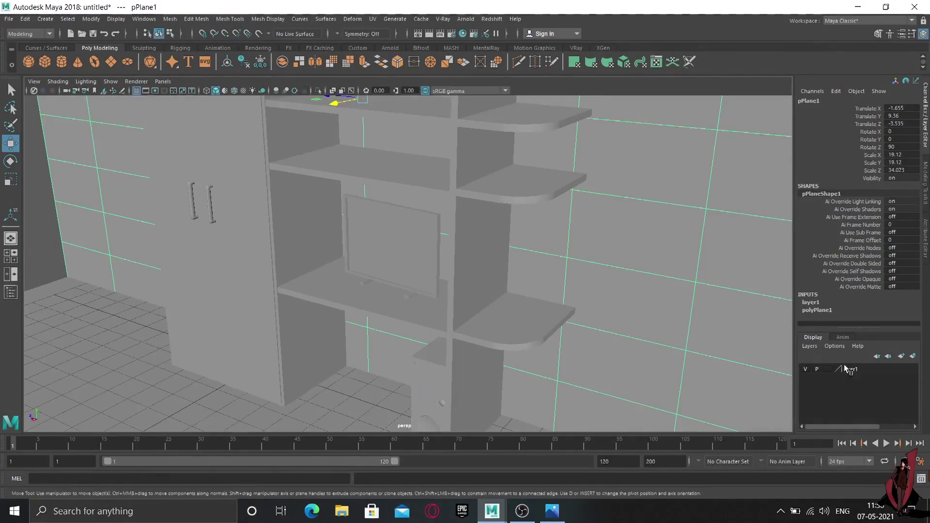
click(912, 356)
click(805, 369)
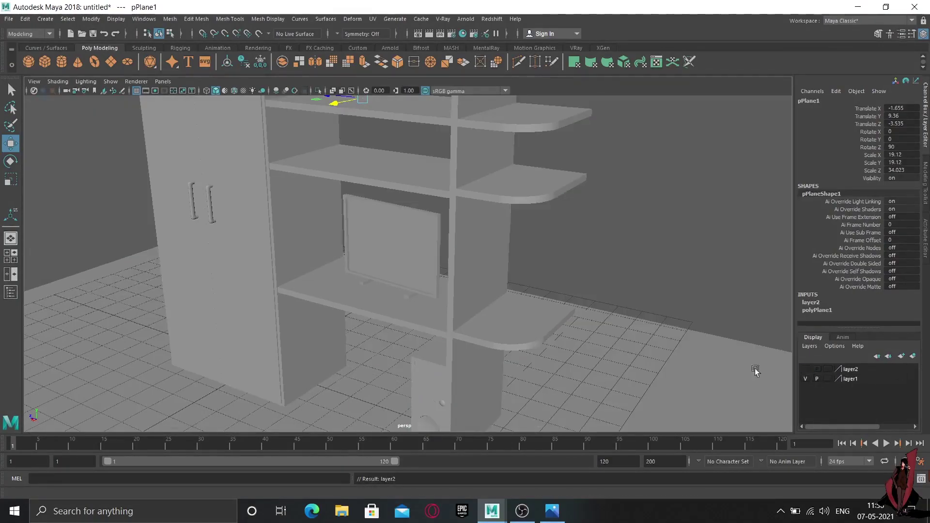
Tumble to a close straight-on view of the shelf holding the picture board.
mouse_move(519, 271)
alt+mouse_down()
mouse_move(384, 272)
mouse_move(371, 289)
mouse_move(423, 281)
mouse_move(392, 273)
mouse_move(397, 283)
mouse_move(431, 260)
mouse_move(509, 255)
mouse_move(525, 268)
mouse_move(478, 286)
mouse_move(430, 283)
mouse_move(507, 299)
alt+mouse_up()
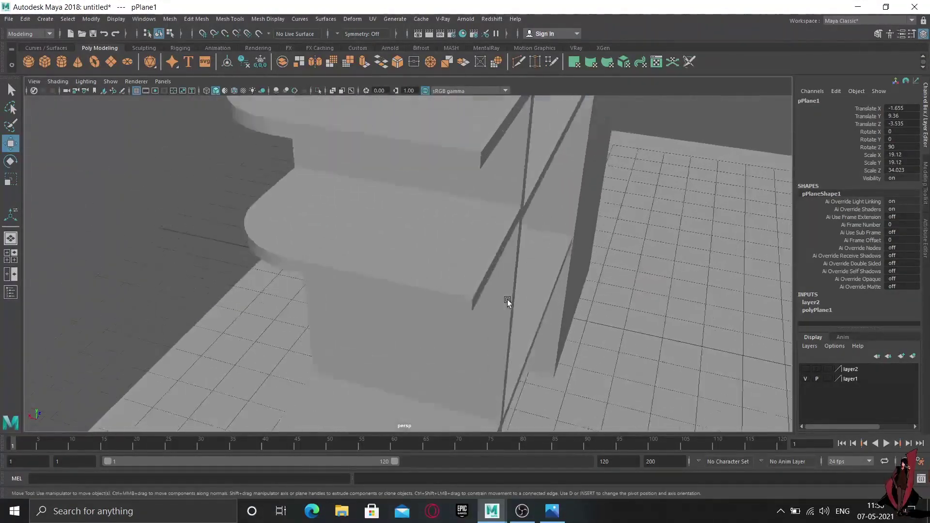
mouse_move(507, 300)
alt+middle_down()
mouse_move(472, 301)
mouse_move(519, 315)
alt+middle_up()
alt+drag(518, 315, 368, 243)
alt+right_drag(368, 242, 419, 244)
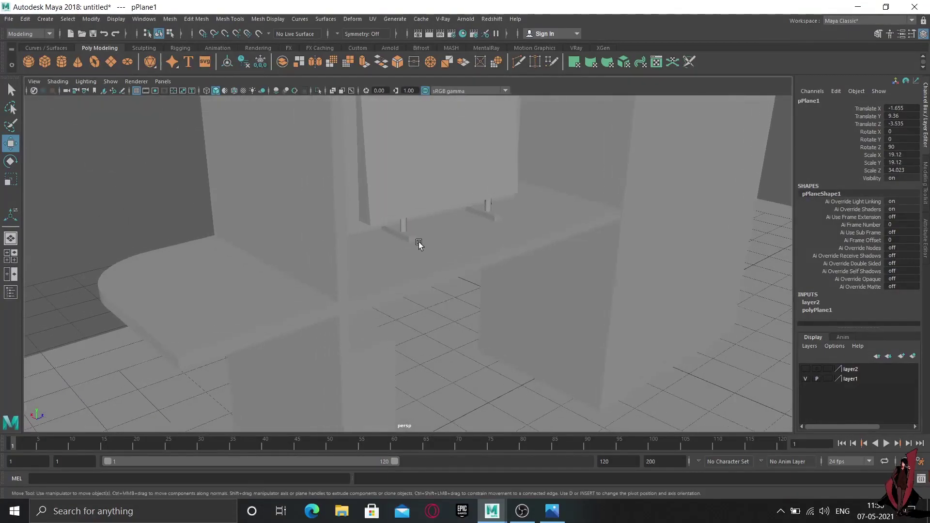
mouse_move(419, 245)
alt+mouse_down()
mouse_move(381, 246)
mouse_move(347, 228)
mouse_move(355, 209)
mouse_move(370, 234)
mouse_move(335, 247)
mouse_move(350, 258)
alt+mouse_up()
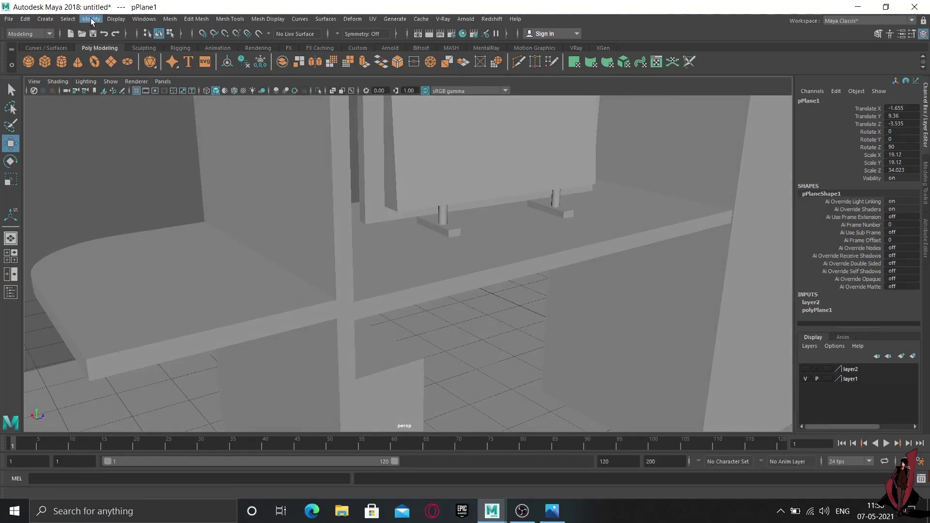
click(51, 22)
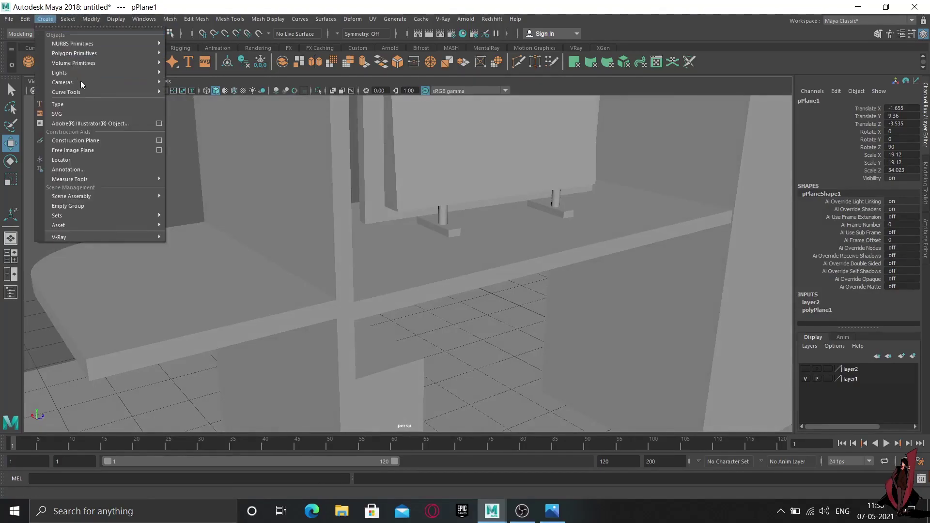
mouse_move(67, 91)
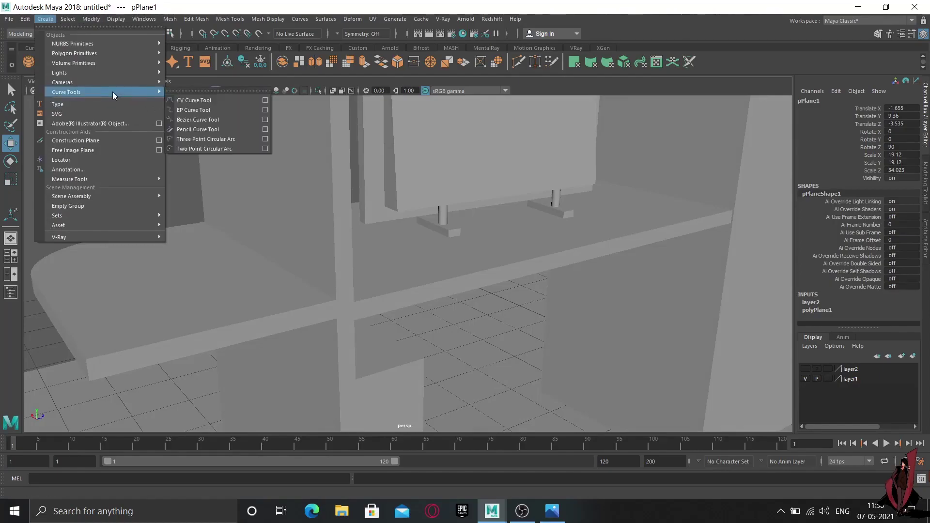
Activate the EP Curve Tool and inspect the shelf in the maximized side view.
click(212, 111)
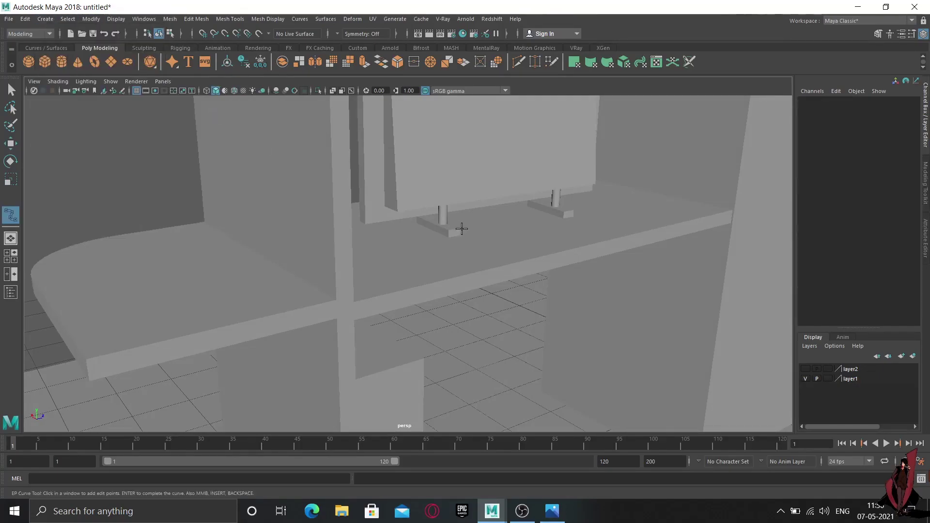
key(space)
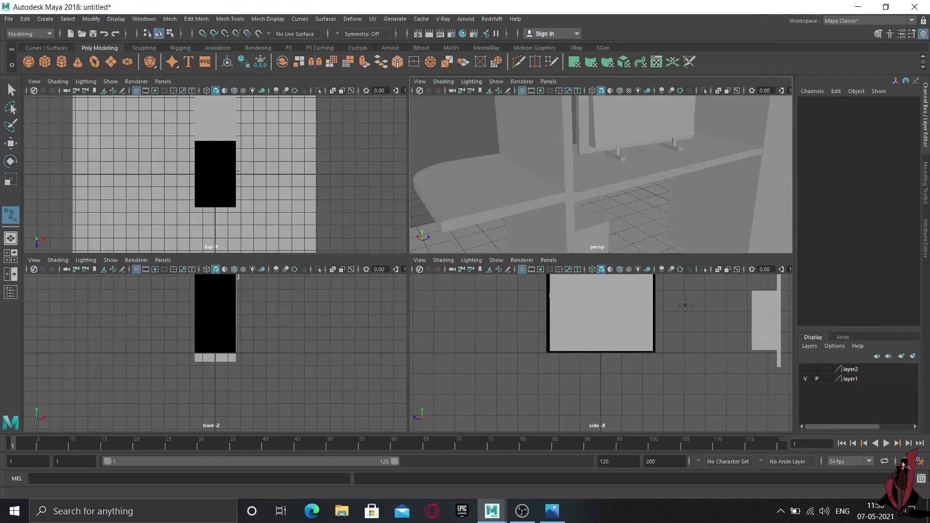
key(space)
scroll(696, 302, down, 3)
scroll(697, 302, down, 2)
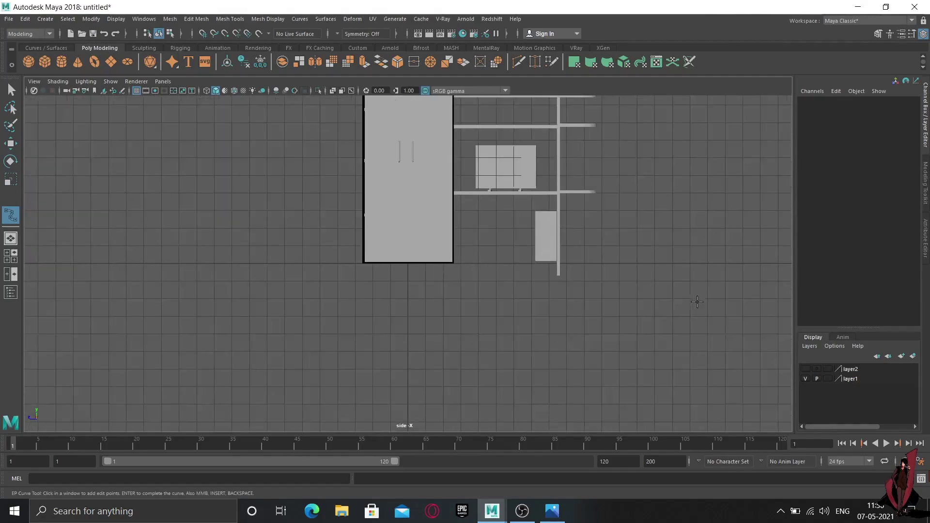
Check the shelf in the maximized front and top views, then return to perspective.
key(space)
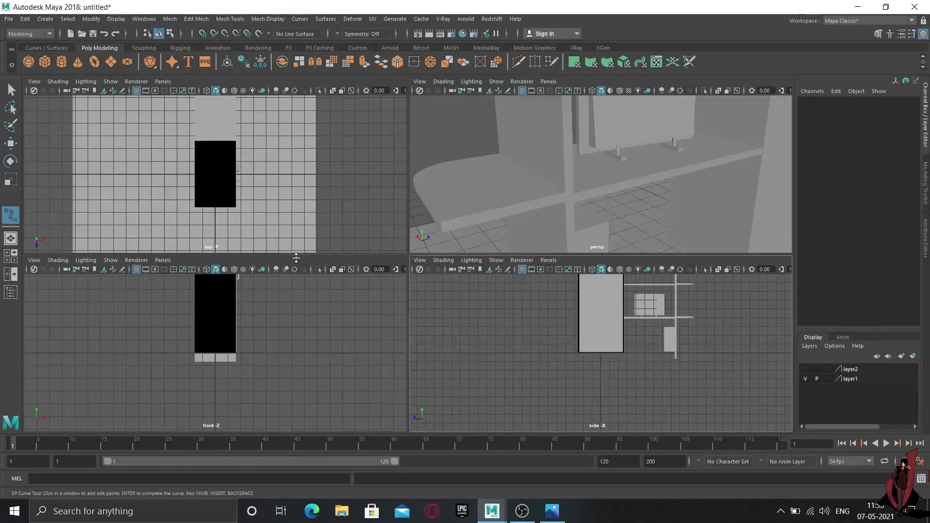
key(space)
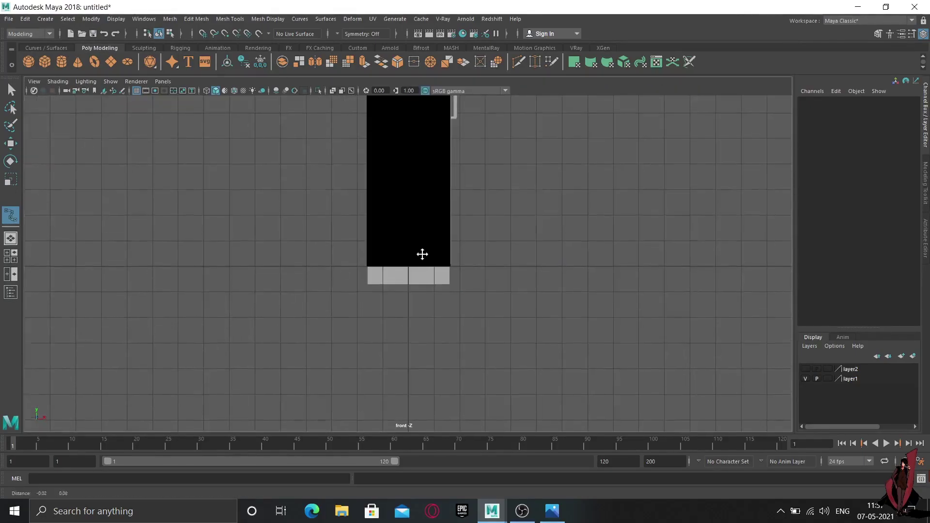
alt+middle_drag(422, 254, 359, 398)
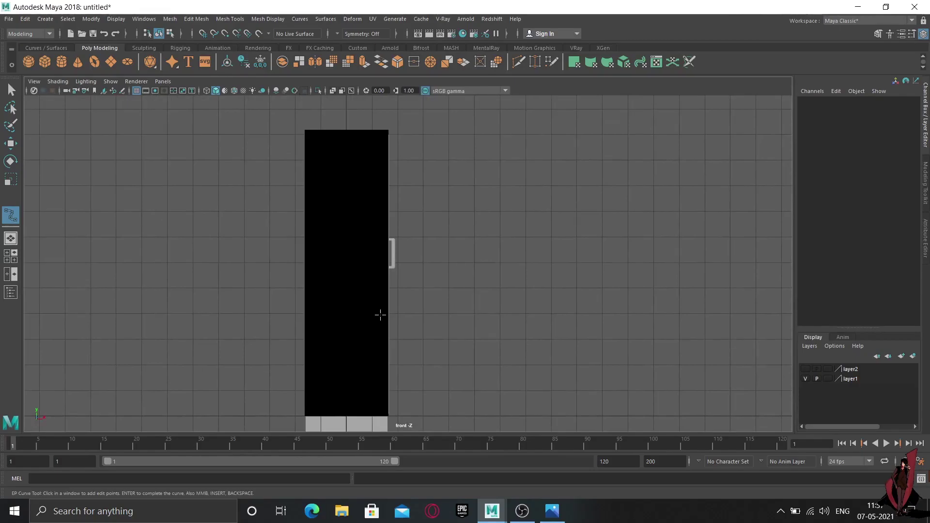
key(space)
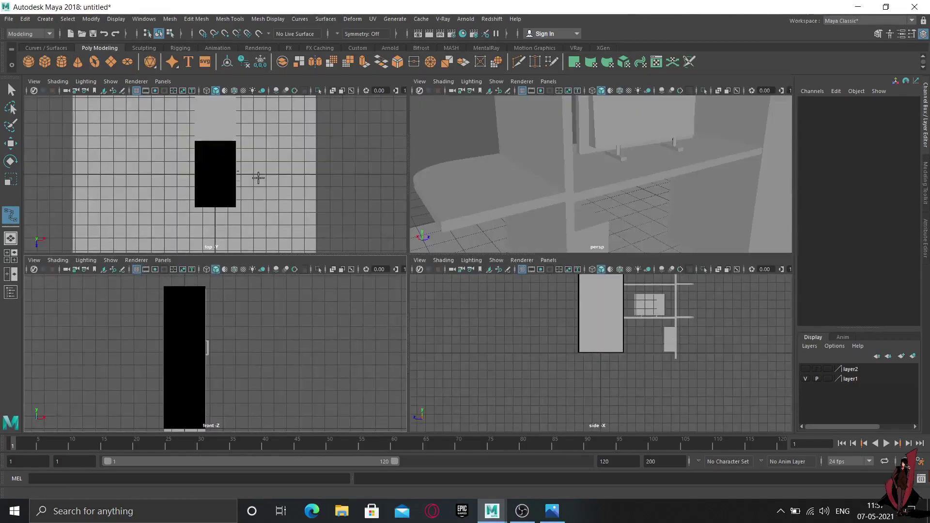
key(space)
alt+right_drag(588, 213, 473, 280)
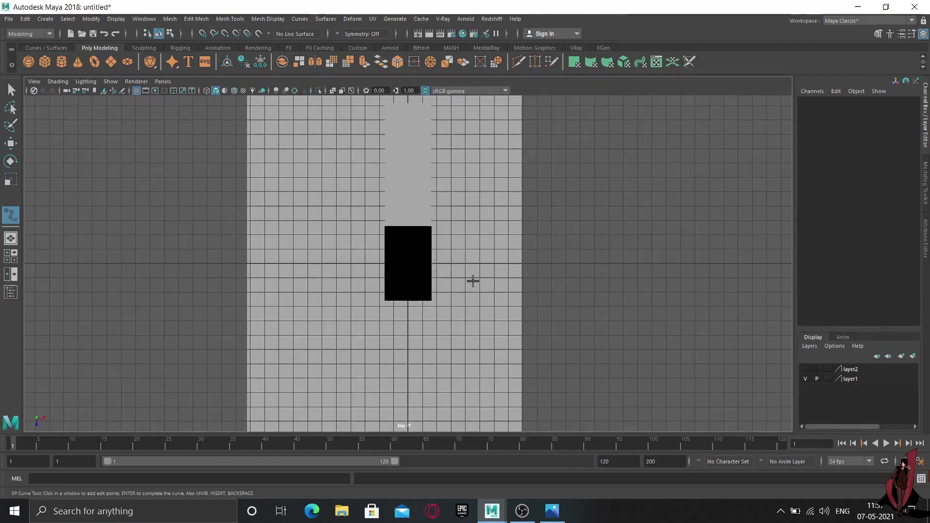
key(space)
key(space)
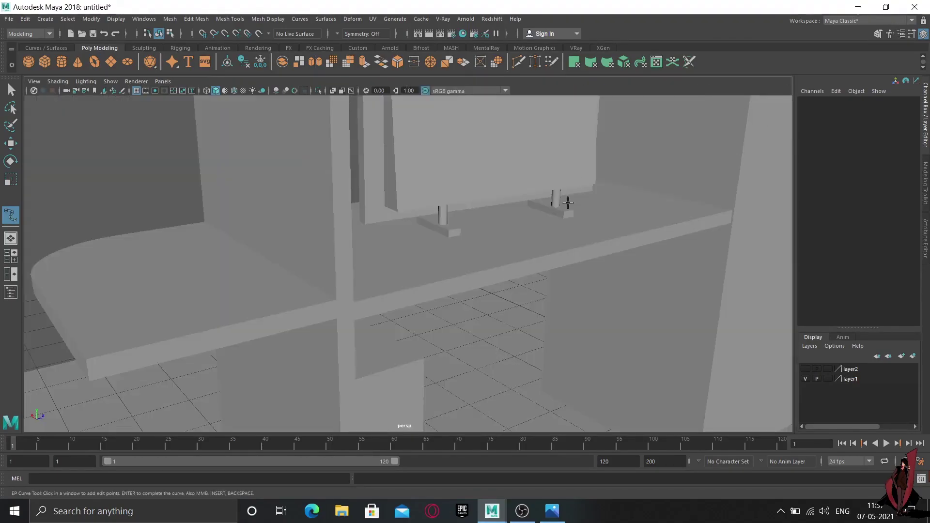
mouse_move(580, 168)
alt+right_down()
mouse_move(567, 206)
mouse_move(540, 198)
alt+right_up()
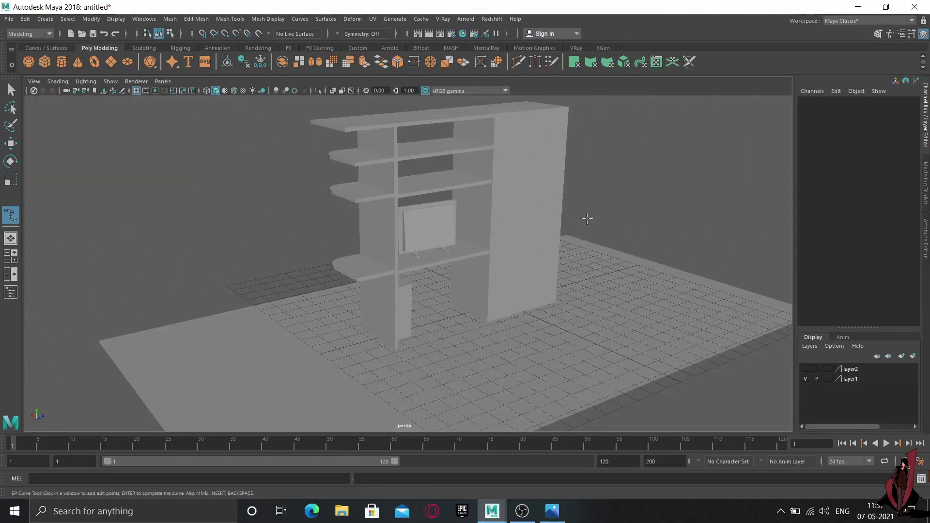
Put the tall wardrobe box on a new layer3, then undo hiding it.
alt+drag(587, 218, 550, 205)
alt+right_drag(550, 205, 665, 351)
key(q)
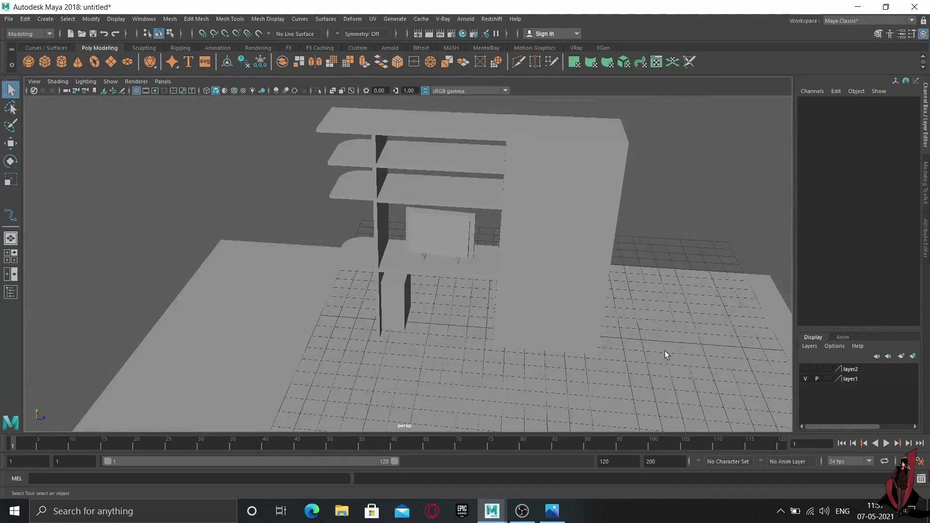
click(586, 269)
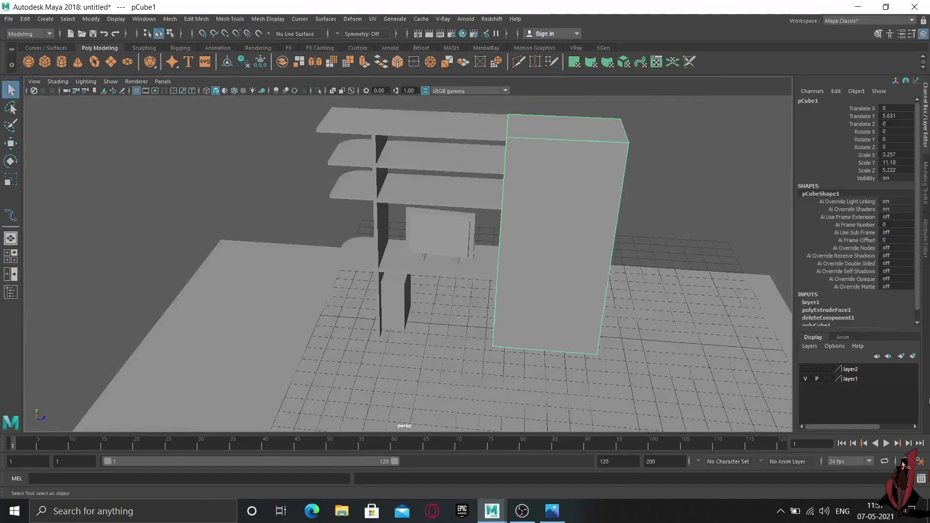
click(913, 356)
click(806, 368)
mouse_move(568, 319)
alt+mouse_down()
mouse_move(486, 318)
mouse_move(561, 305)
alt+mouse_up()
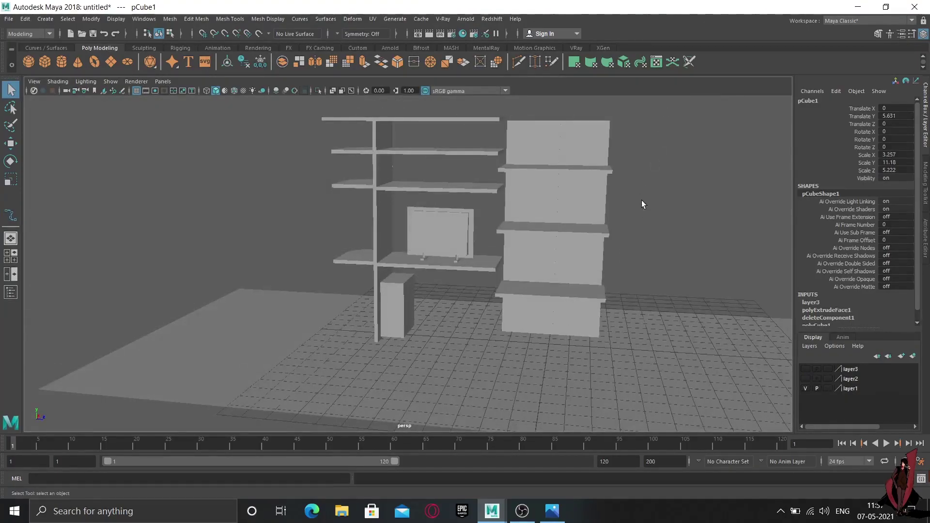
key(shift+z)
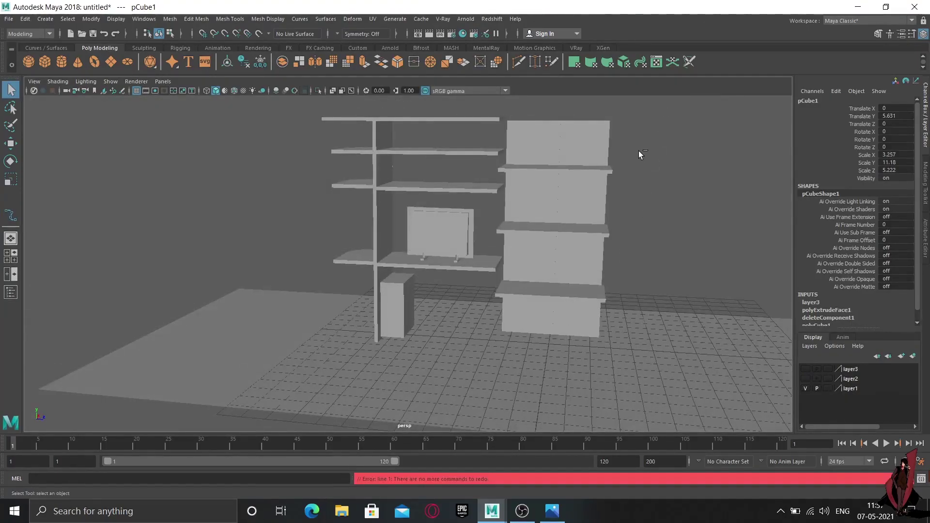
key(ctrl+z)
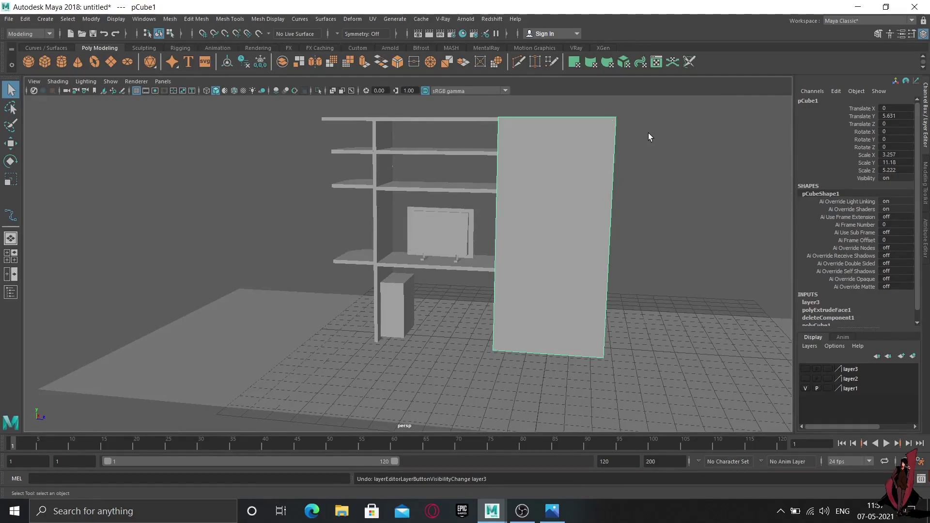
Marquee-select the objects around the wardrobe minus the floor and open layer3's options.
drag(652, 113, 545, 412)
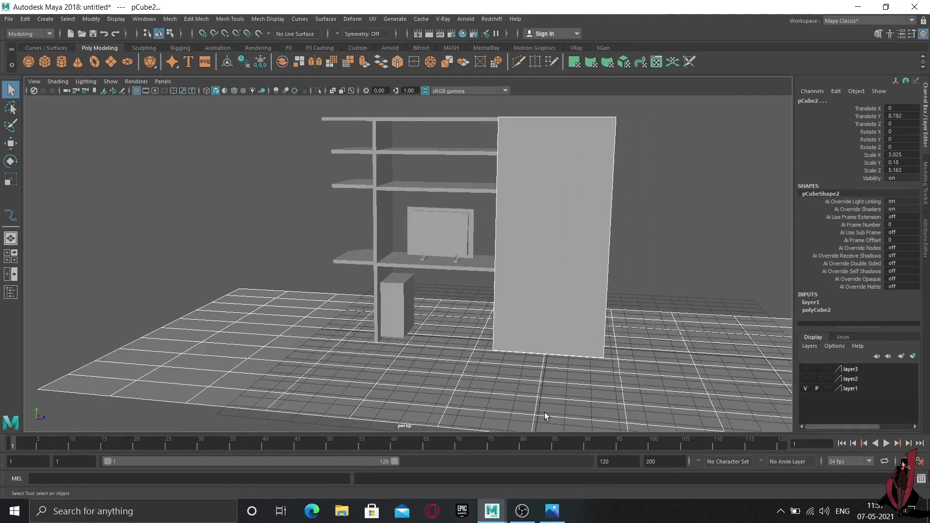
click(677, 332)
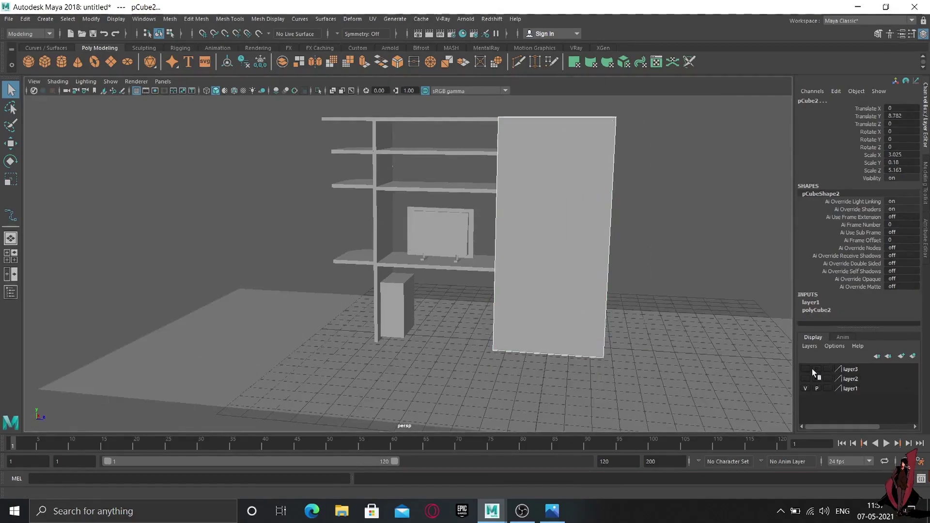
click(859, 366)
right_click(859, 366)
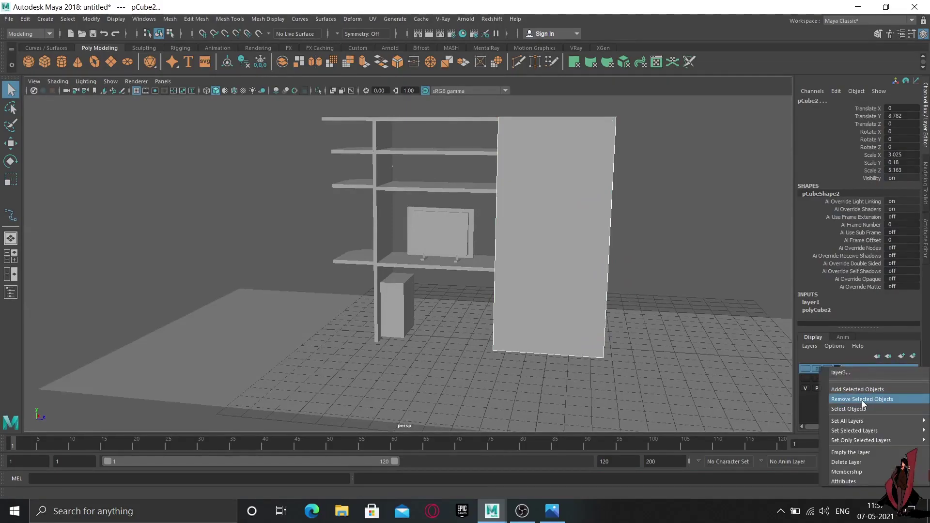
Delete layer3, recreate layer3 from the selection and hide it.
click(853, 463)
click(912, 355)
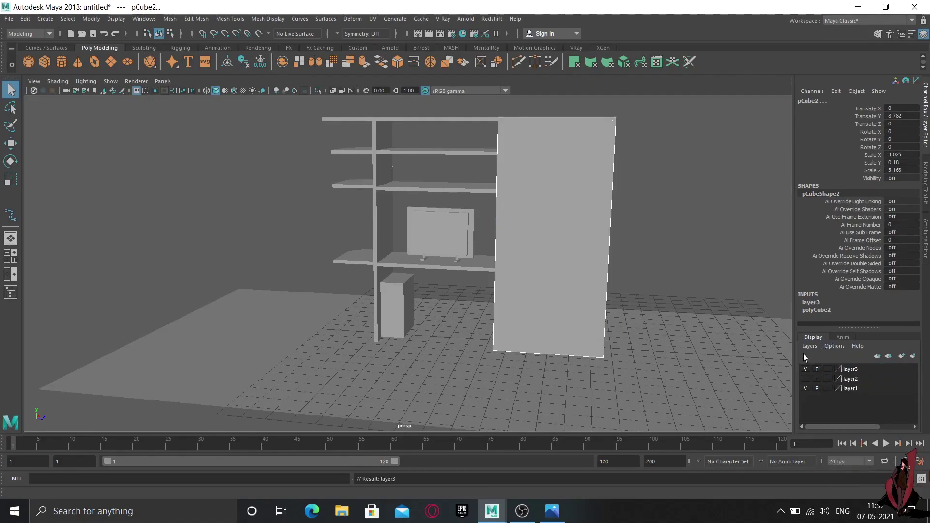
click(805, 371)
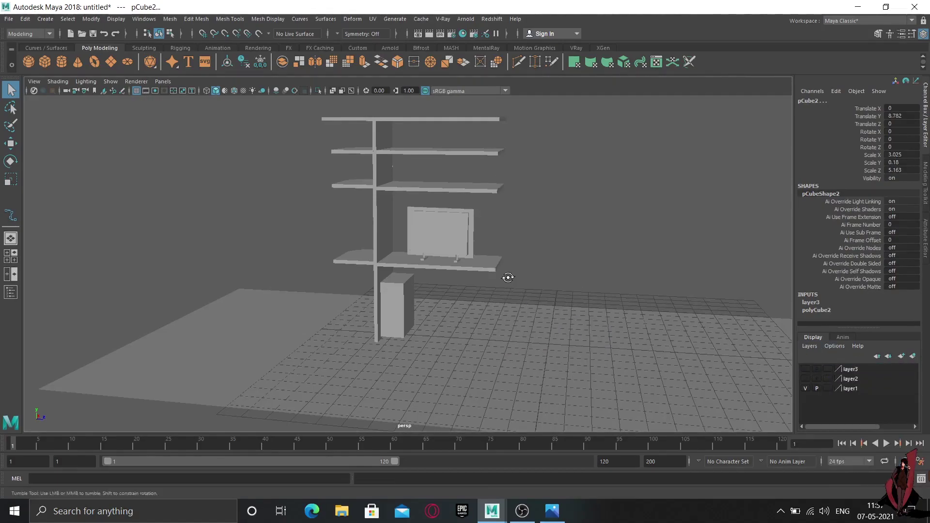
alt+drag(504, 290, 432, 282)
Maximize the front view in wireframe and pan down to the lower shelf and cabinet.
key(space)
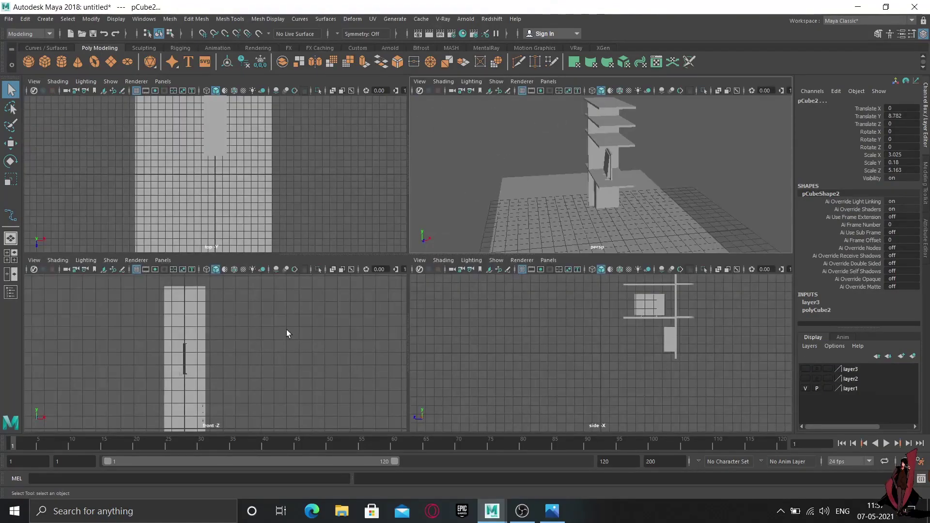
key(space)
scroll(360, 319, up, 2)
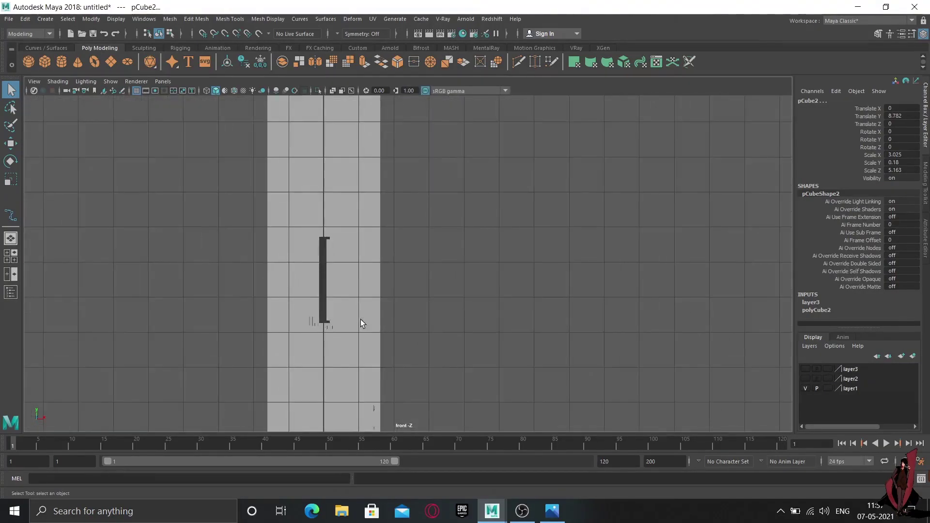
key(4)
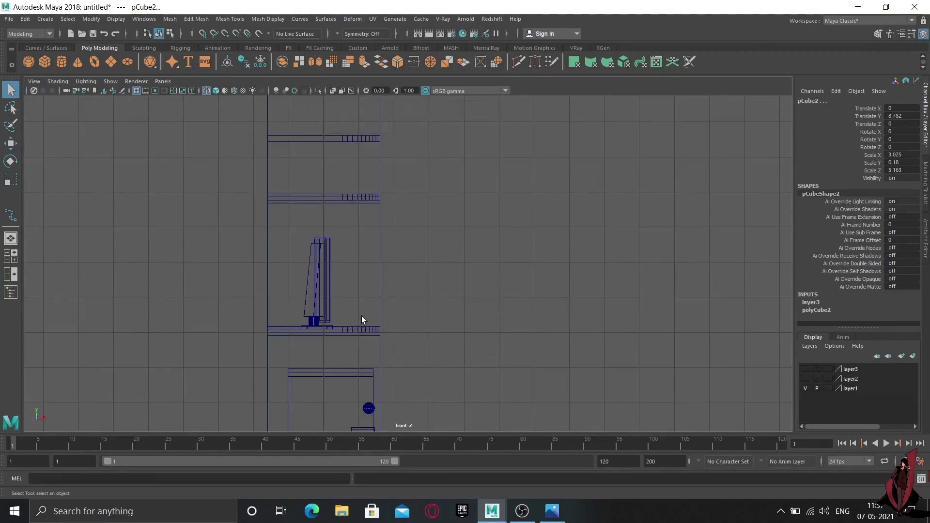
alt+middle_drag(361, 316, 461, 223)
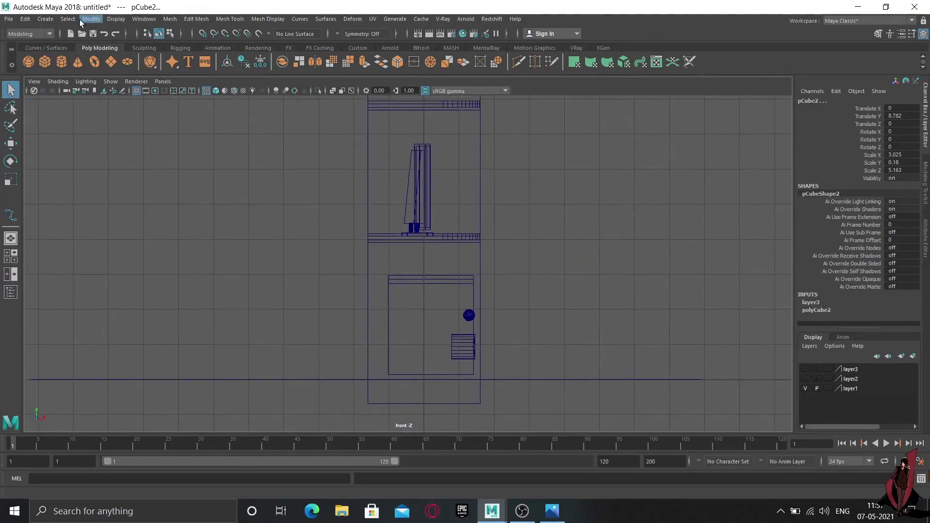
Start an EP curve at the shelf's left end with points running along the shelf.
click(45, 19)
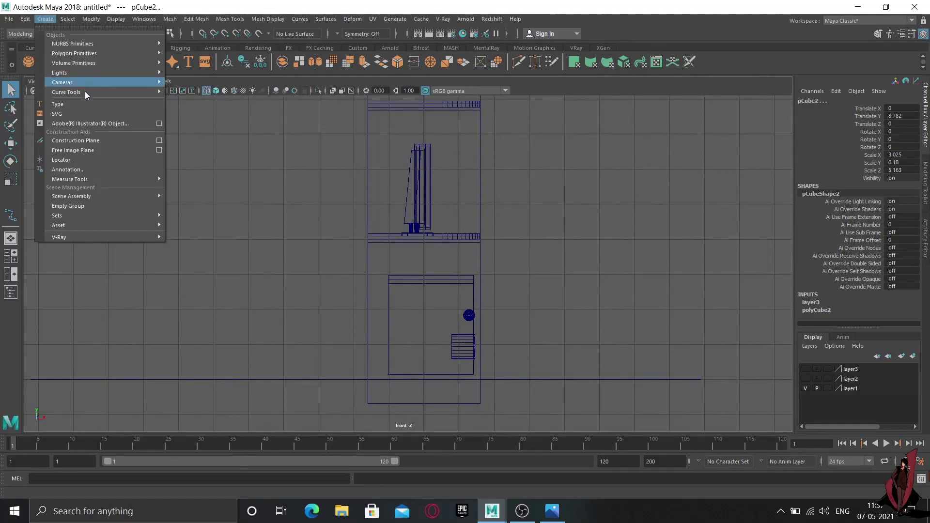
mouse_move(66, 92)
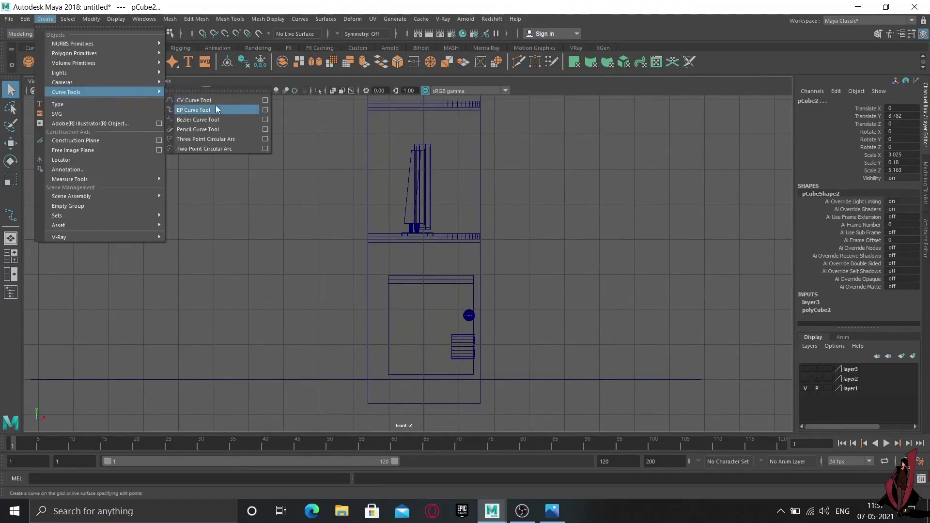
click(202, 112)
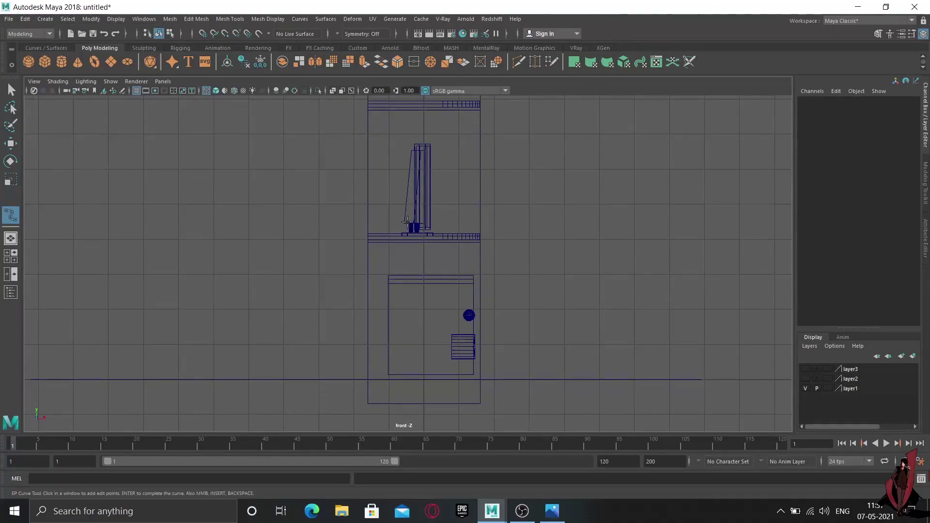
click(407, 223)
click(403, 233)
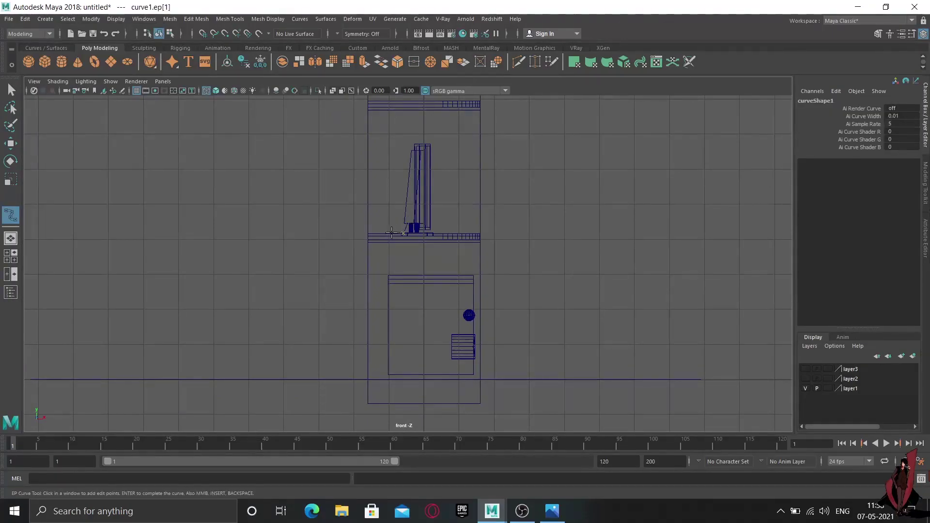
click(389, 233)
click(362, 233)
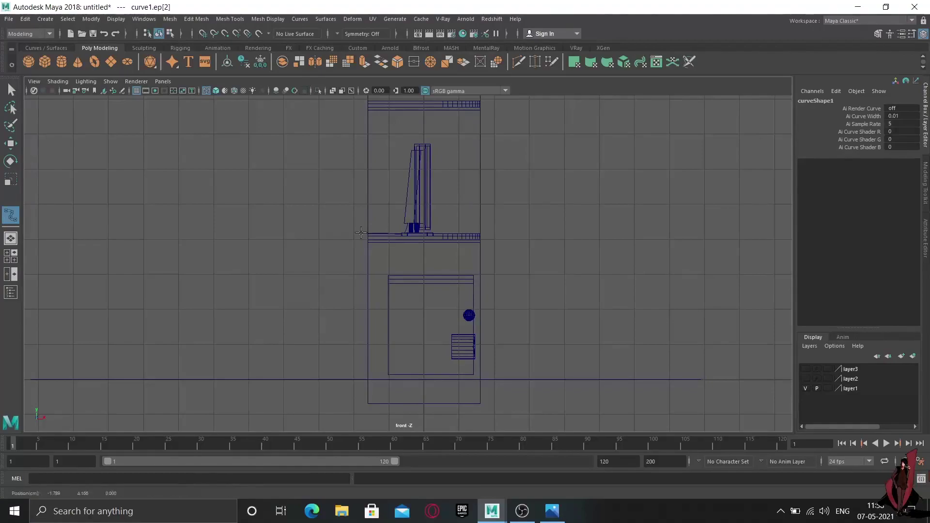
Bend the cable down beside the cabinet, undo stray points, and finish curve1.
click(349, 254)
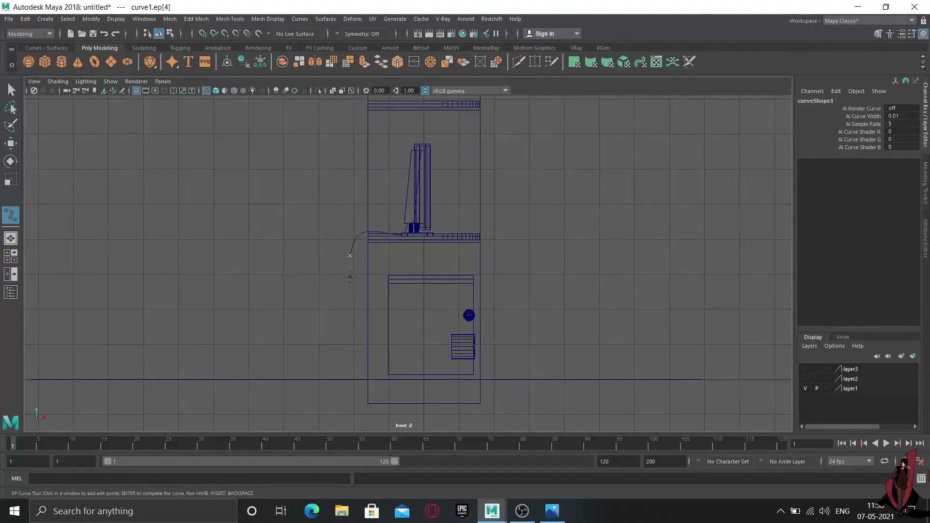
click(368, 280)
click(372, 306)
click(359, 352)
key(ctrl+z)
click(383, 345)
click(387, 339)
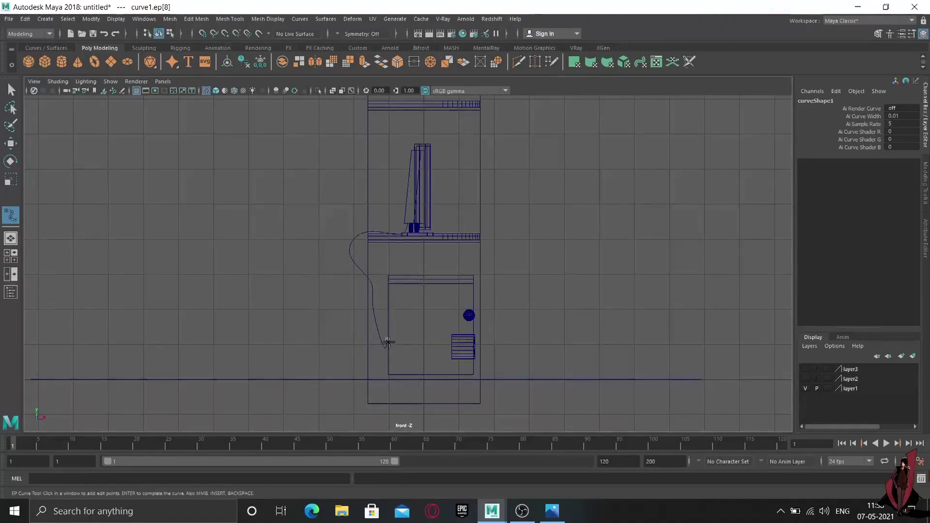
click(387, 291)
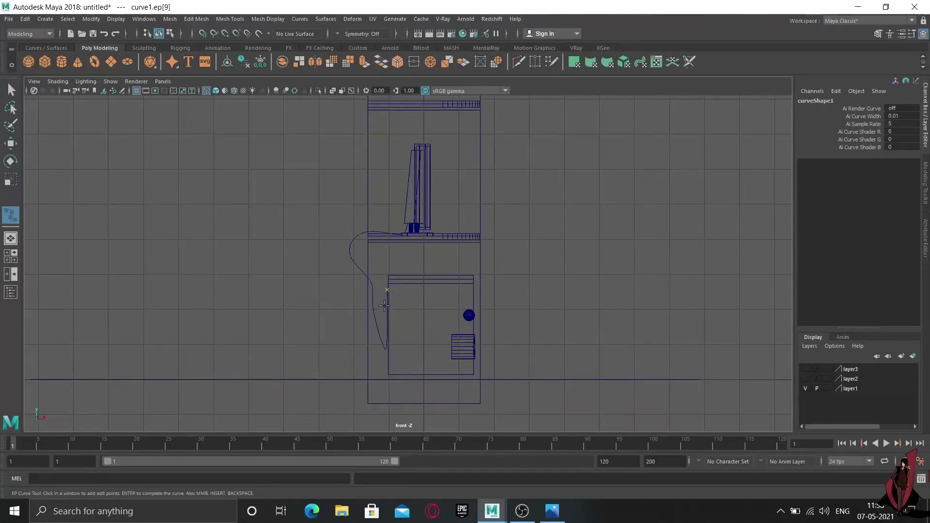
key(ctrl+z)
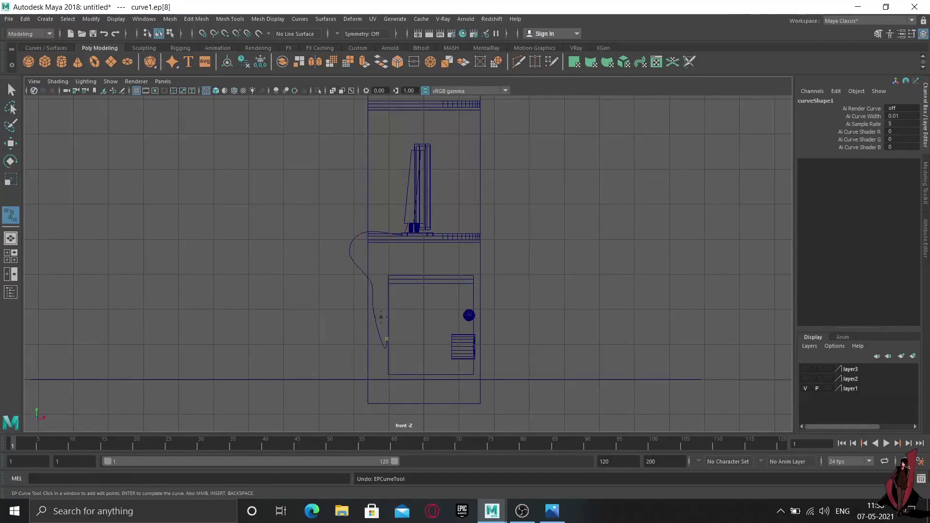
key(q)
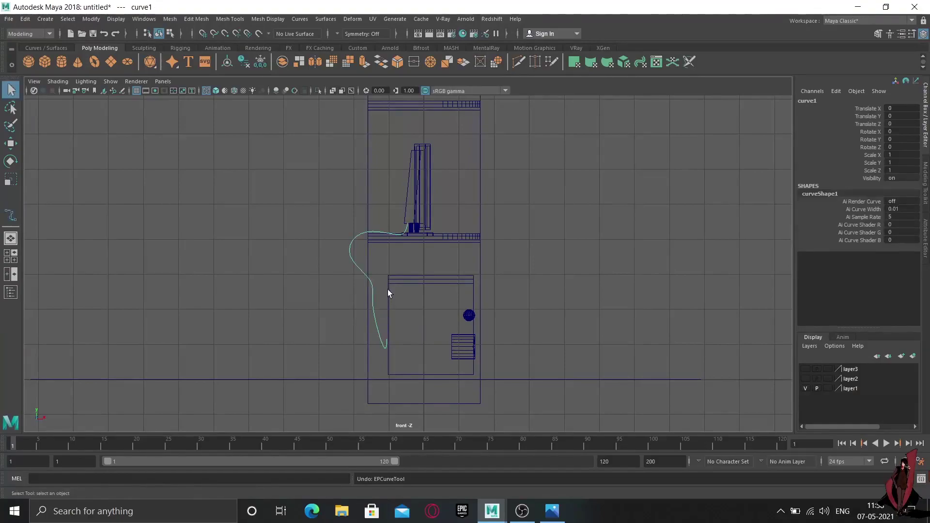
click(48, 20)
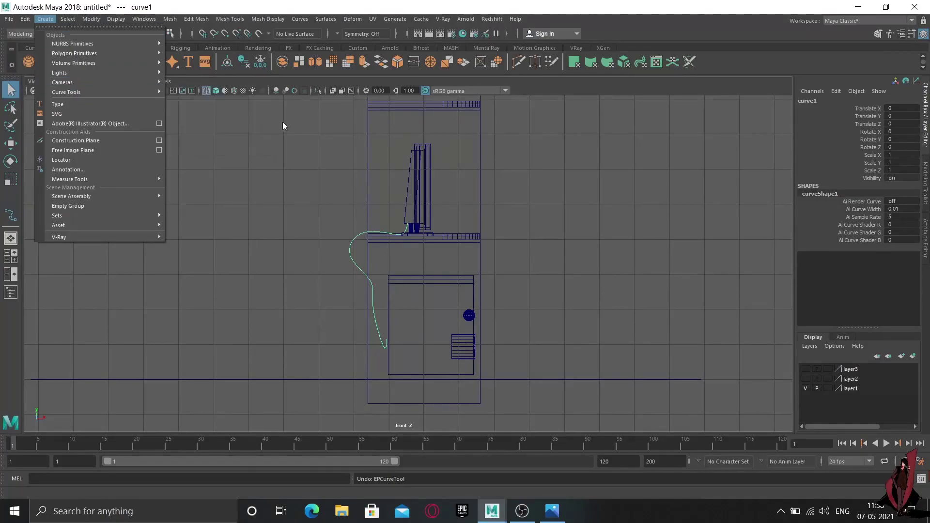
mouse_move(67, 91)
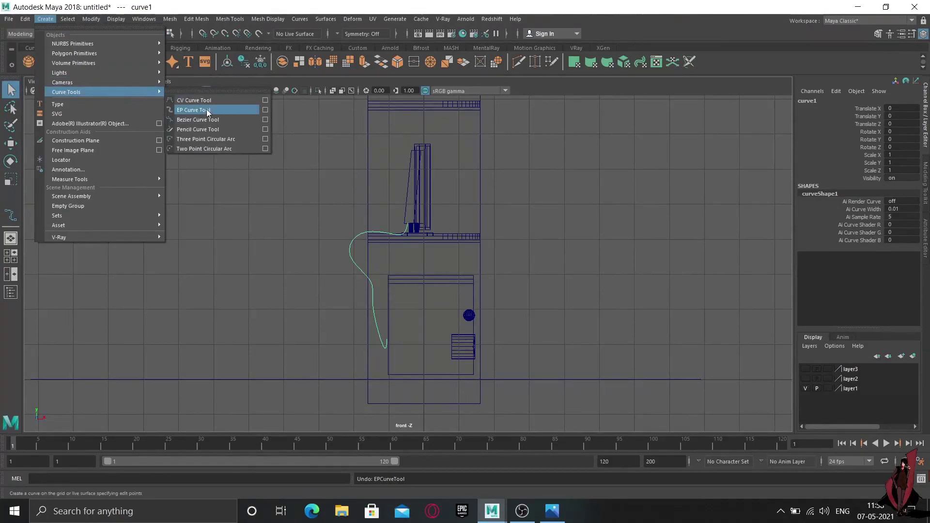
Draw a second EP curve from the first cable down to the floor.
click(208, 112)
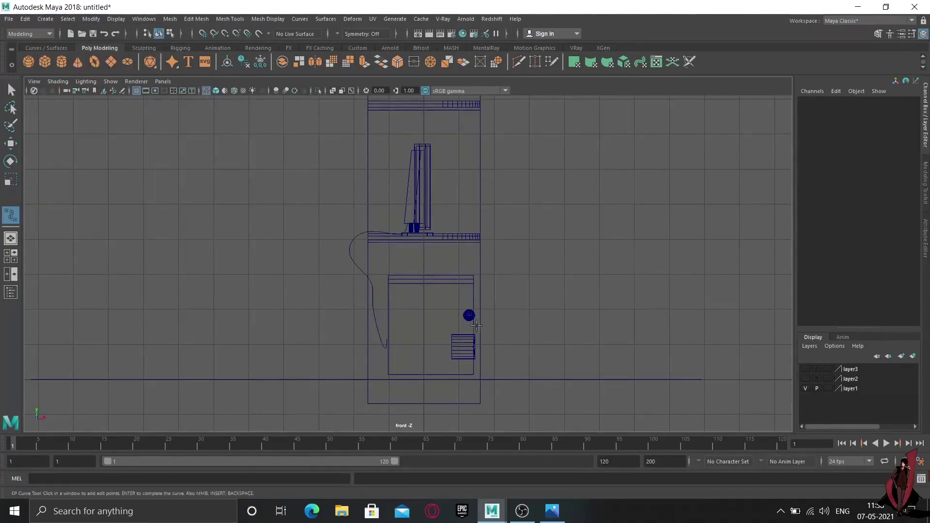
click(388, 295)
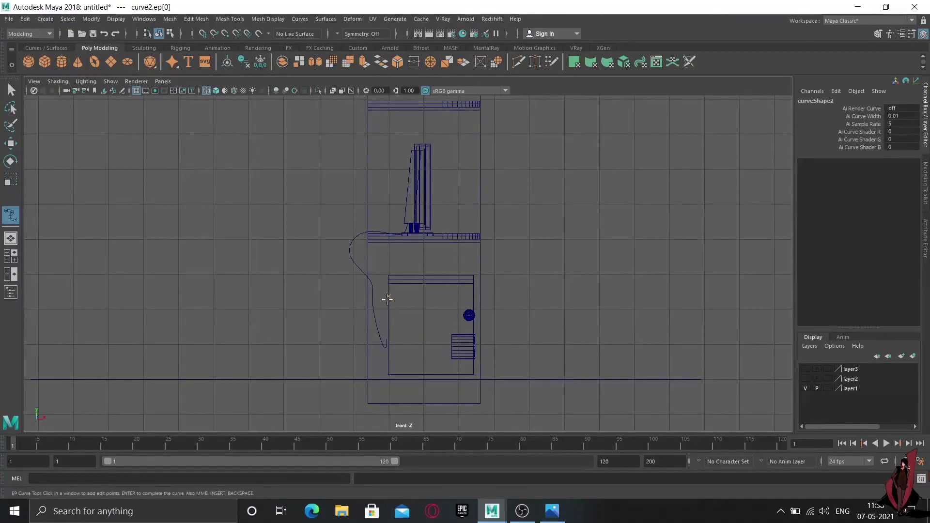
click(379, 339)
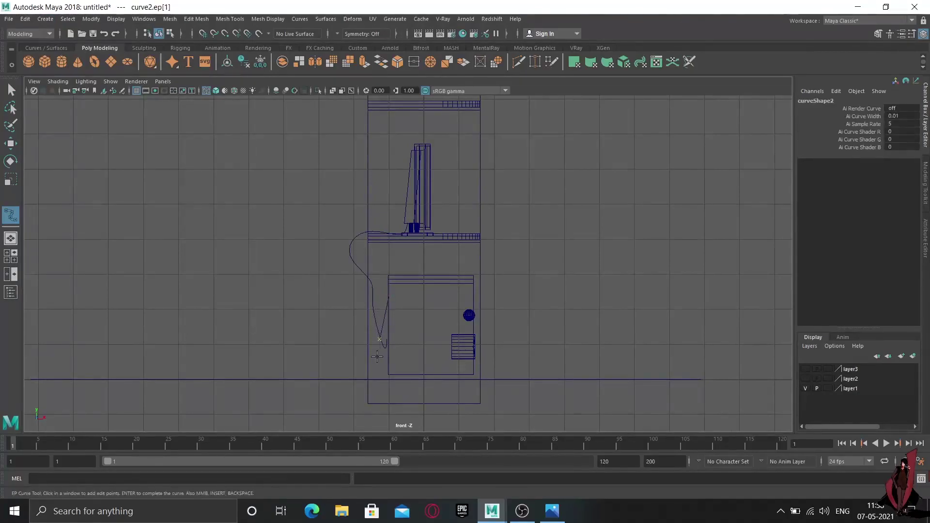
middle_drag(377, 355, 383, 326)
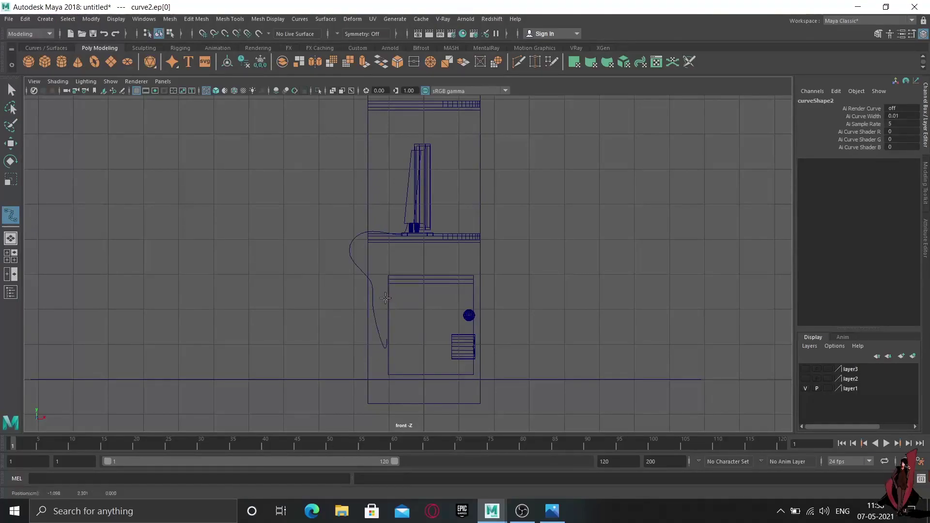
click(382, 329)
click(378, 367)
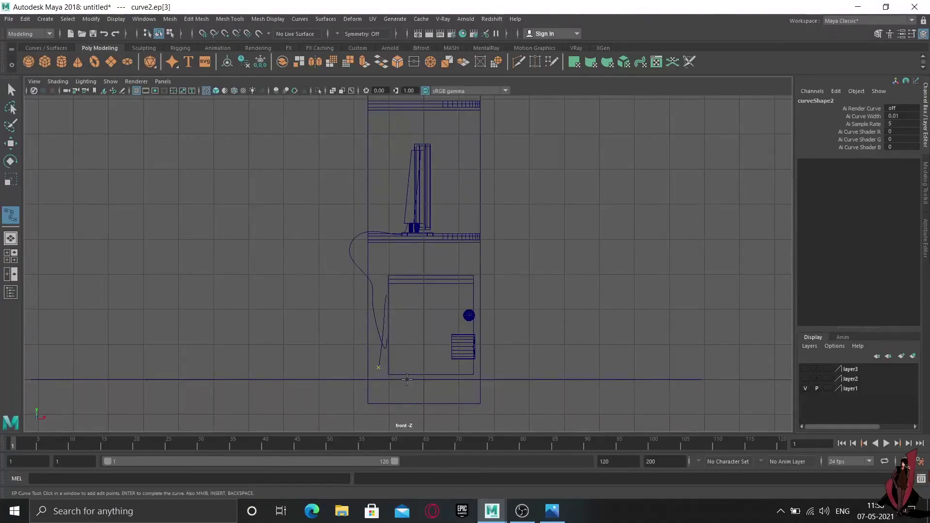
click(408, 377)
click(421, 373)
In the wireframe top view, extend curve2 across the floor and finish it.
key(space)
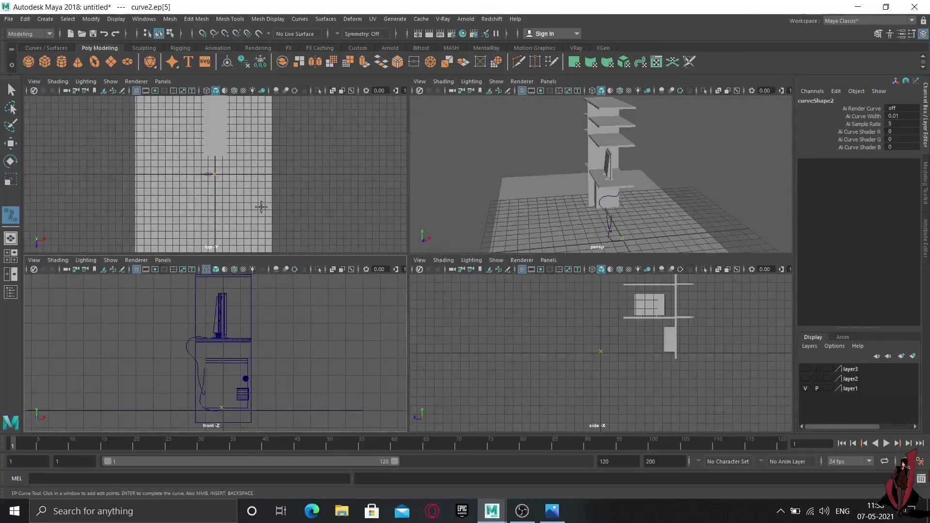
key(space)
key(4)
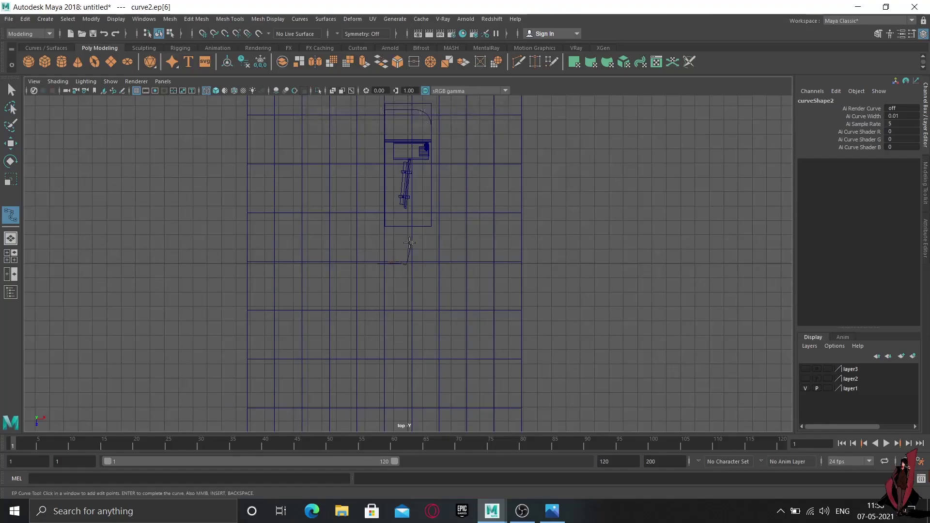
click(401, 249)
key(Return)
key(space)
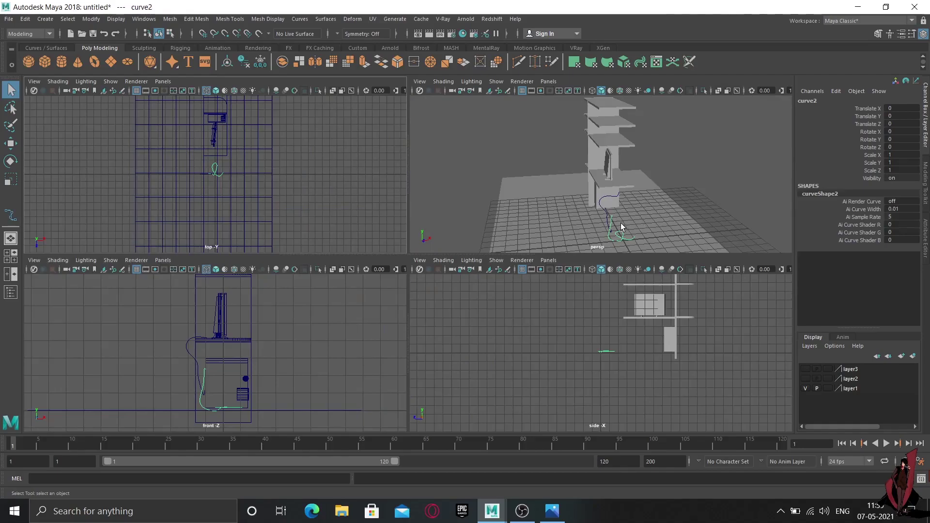
Select both cable curves and slide them along Z toward the shelf.
mouse_move(544, 217)
alt+mouse_down()
mouse_move(620, 211)
mouse_move(646, 228)
alt+mouse_up()
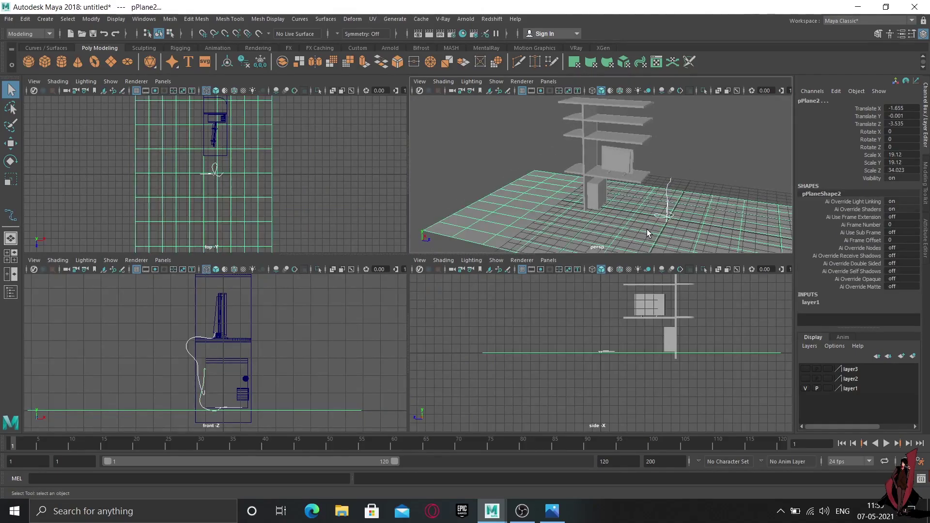
ctrl+click(714, 220)
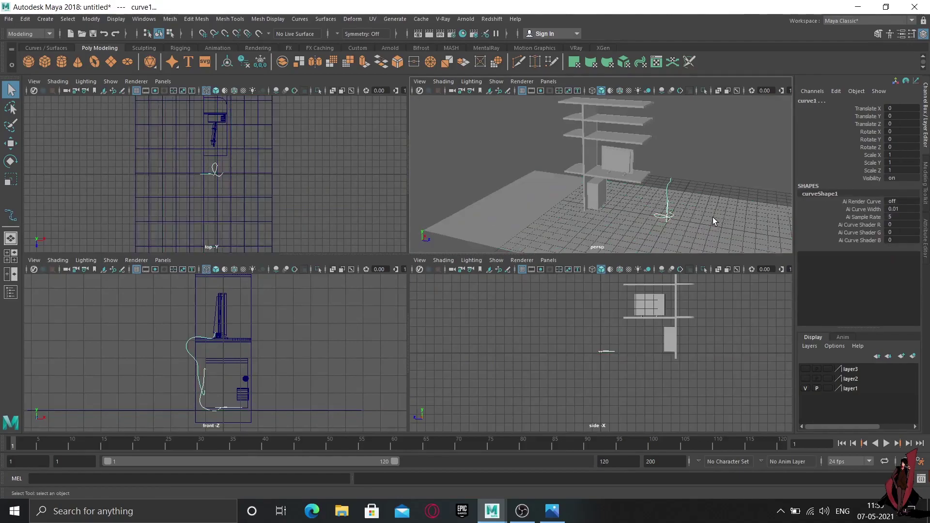
key(w)
click(717, 227)
drag(722, 231, 664, 226)
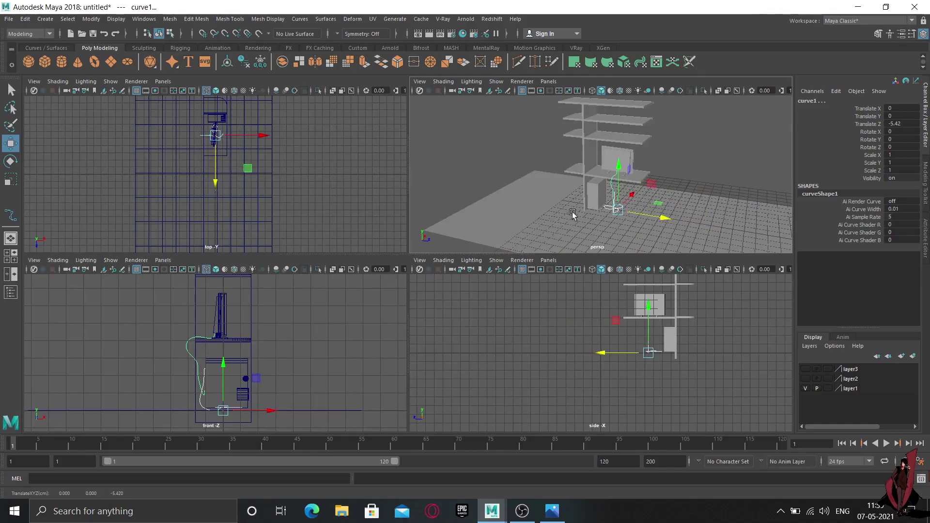
Reselect curve2 and fine-tune its position along Z to -5.623 beside the cabinet.
alt+drag(572, 214, 633, 207)
click(649, 222)
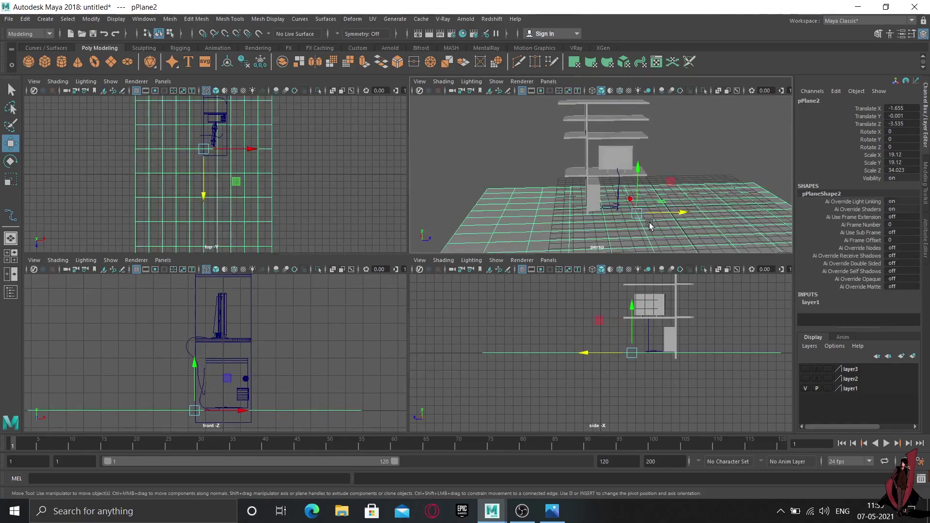
click(609, 210)
scroll(638, 226, up, 3)
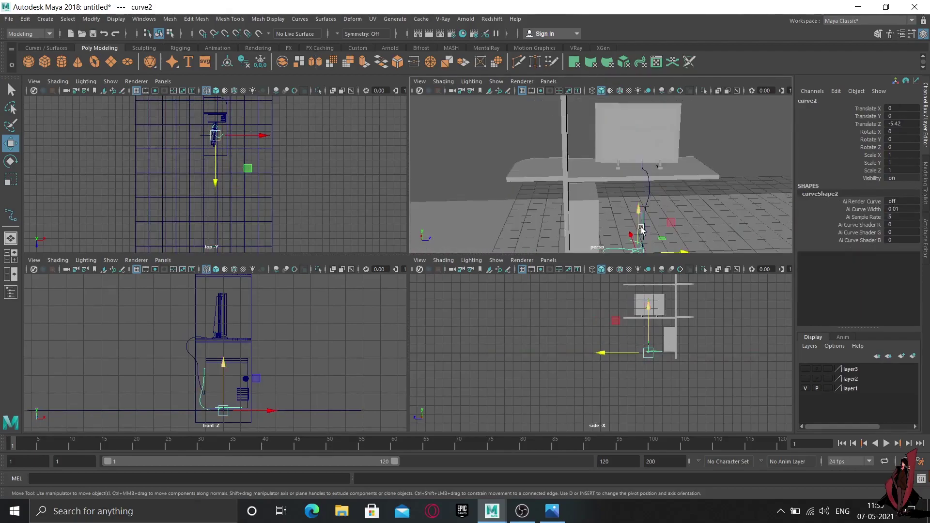
mouse_move(639, 226)
alt+mouse_down()
mouse_move(636, 205)
mouse_move(587, 206)
mouse_move(580, 225)
mouse_move(550, 228)
mouse_move(566, 240)
alt+mouse_up()
click(636, 205)
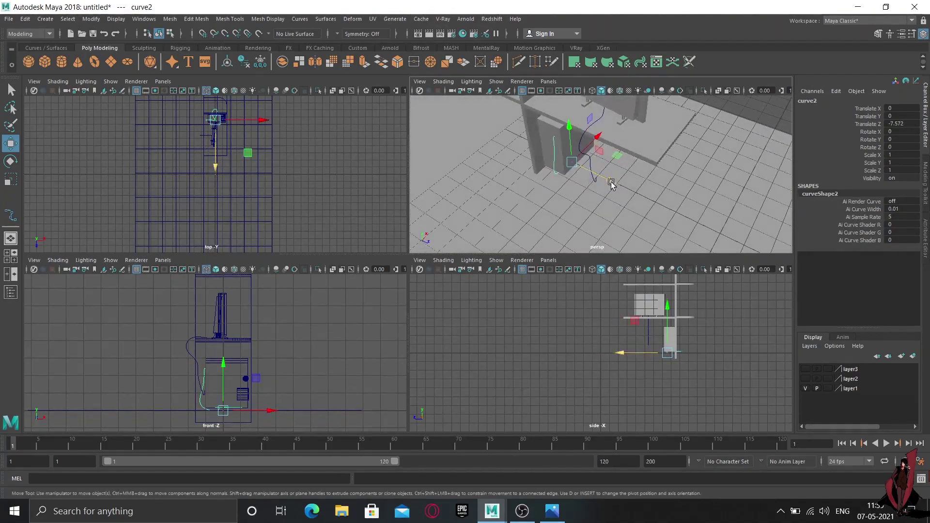
drag(611, 184, 645, 207)
alt+drag(575, 208, 622, 201)
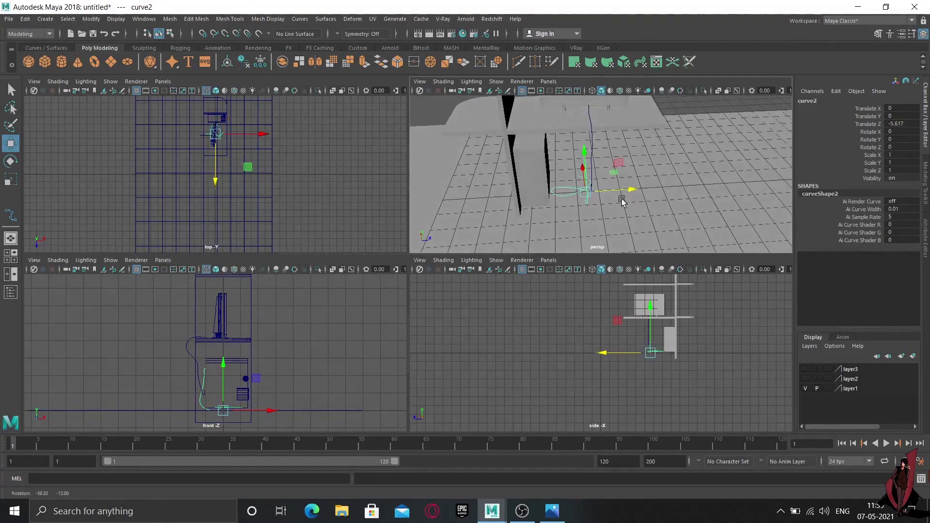
scroll(622, 201, up, 2)
scroll(613, 207, up, 3)
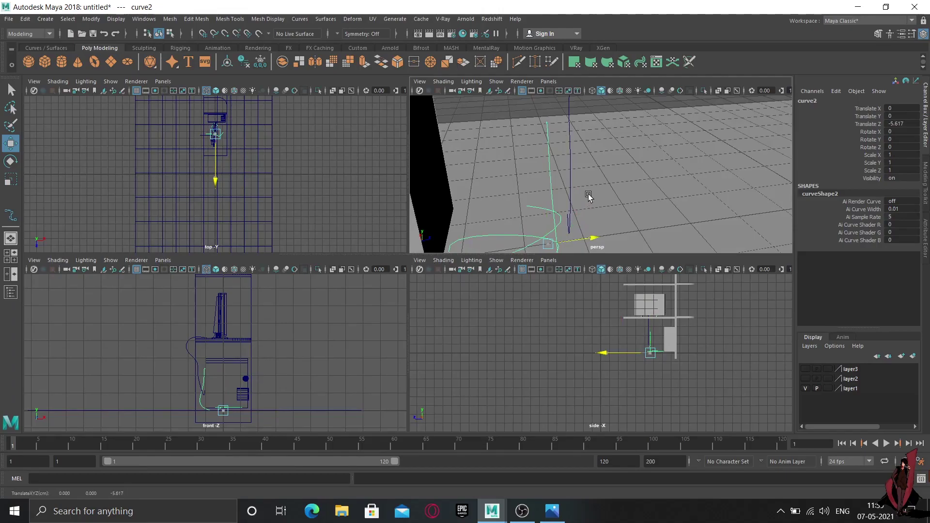
middle_drag(588, 196, 588, 205)
mouse_move(603, 237)
mouse_down()
mouse_move(582, 237)
mouse_move(607, 233)
mouse_move(587, 208)
mouse_move(581, 150)
mouse_up()
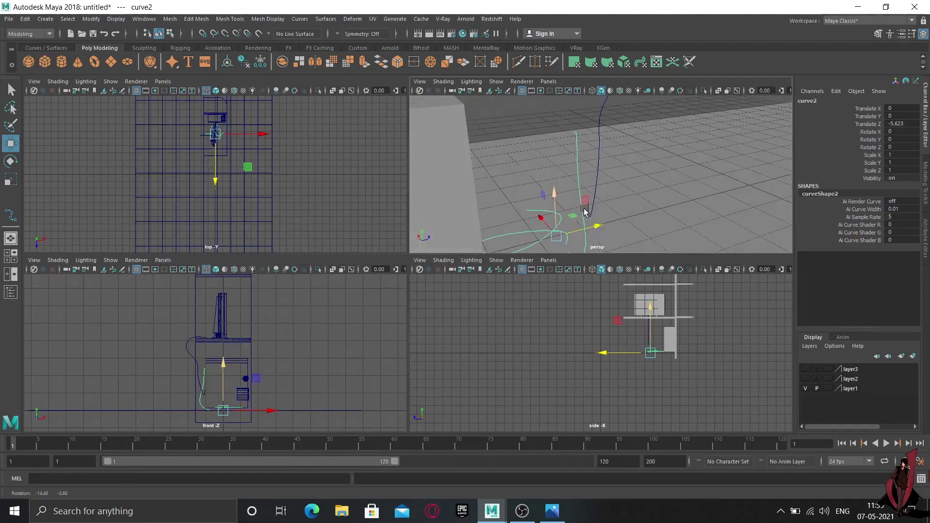
Switch curve2 to Control Vertex mode and move CVs along X, undoing one move.
right_click(577, 149)
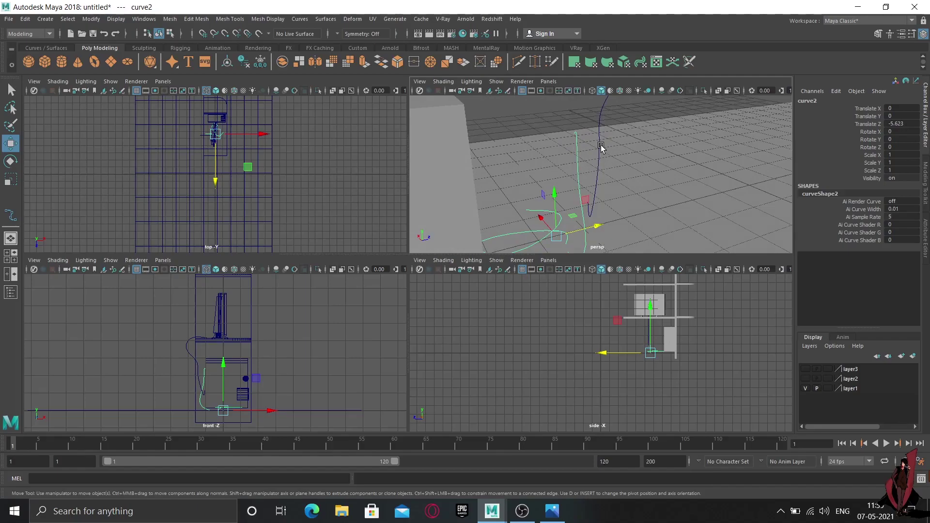
right_click(579, 169)
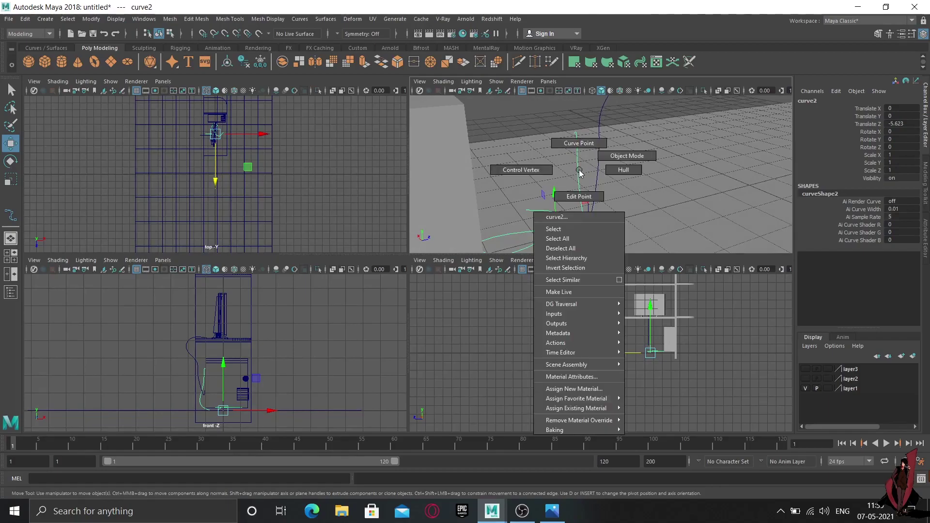
click(545, 174)
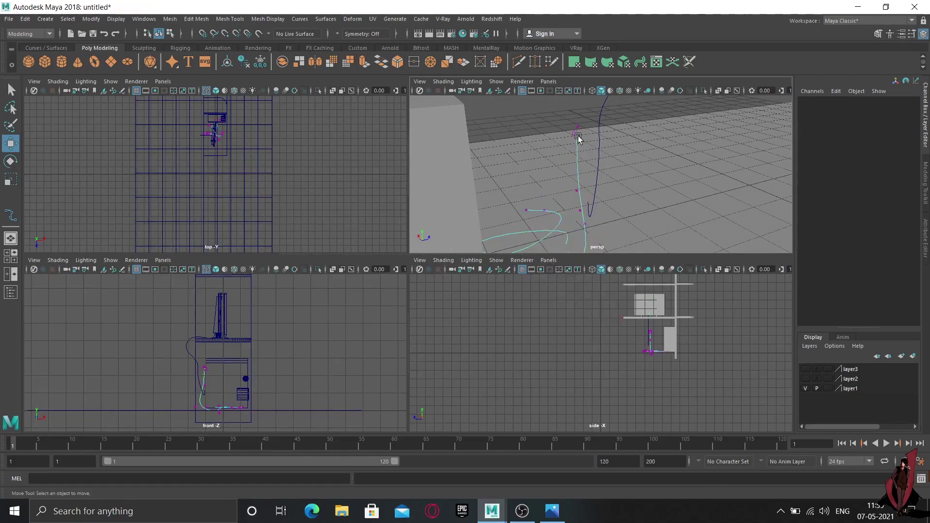
click(576, 127)
key(f)
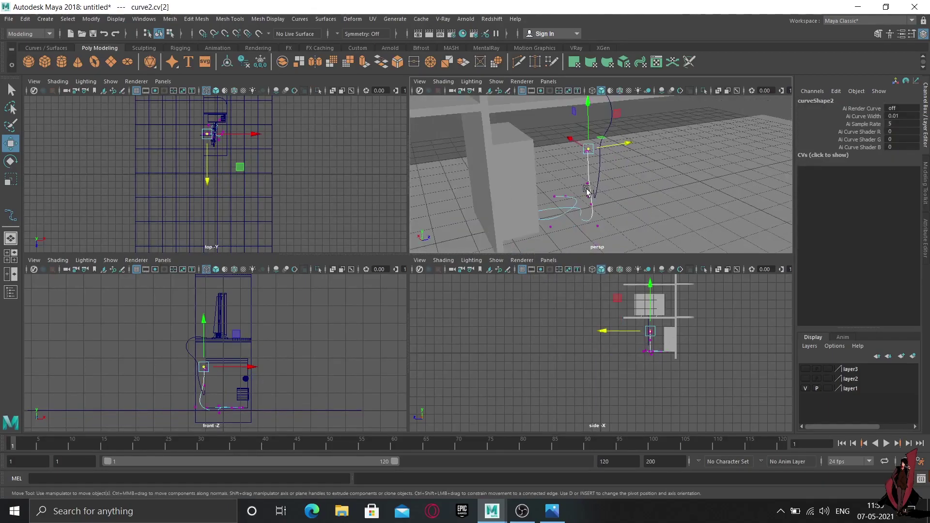
drag(625, 144, 553, 176)
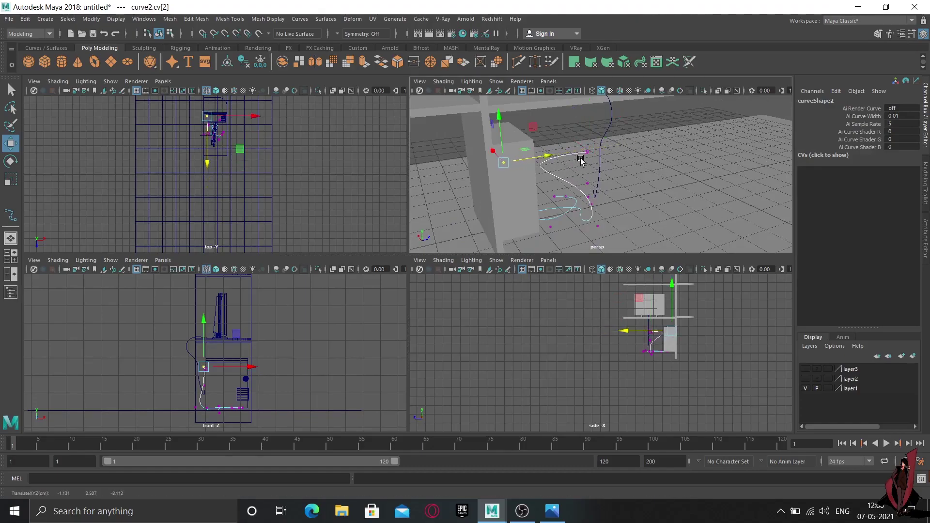
click(586, 154)
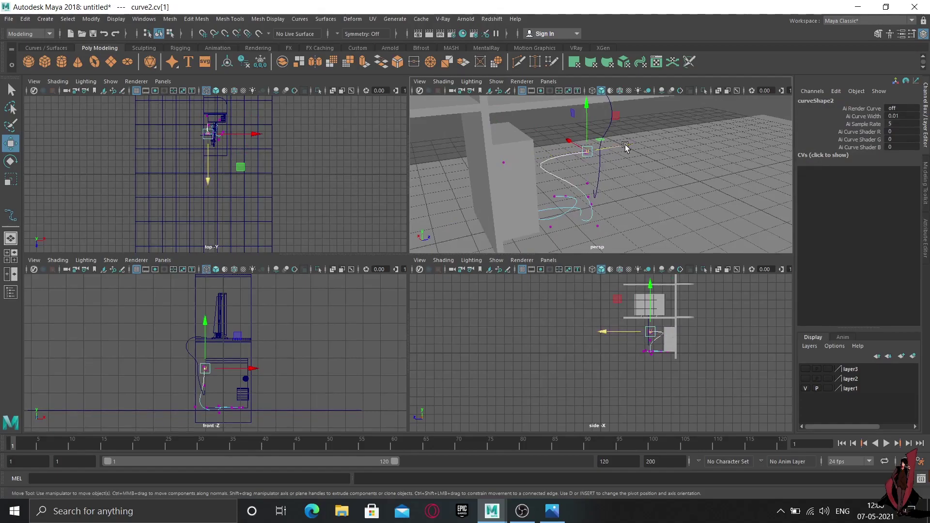
drag(624, 146, 523, 153)
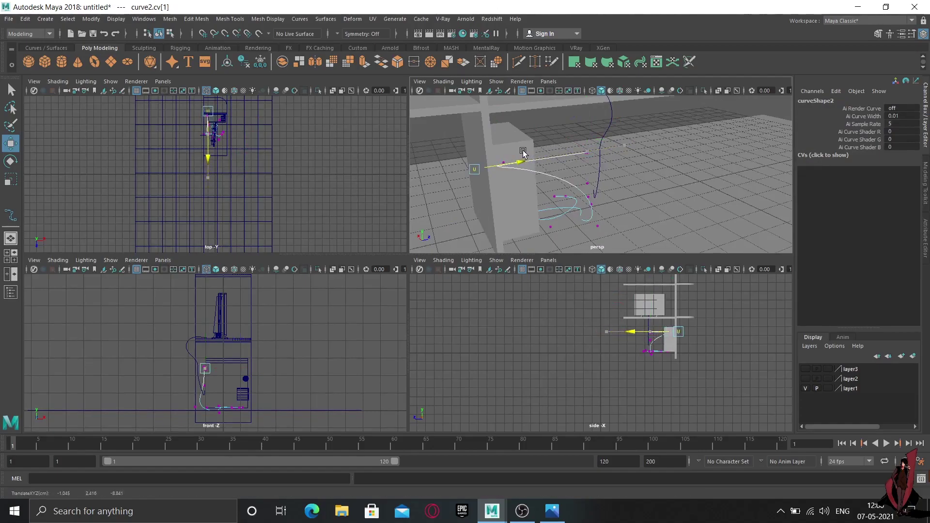
key(ctrl+z)
key(ctrl+z)
key(ctrl+z)
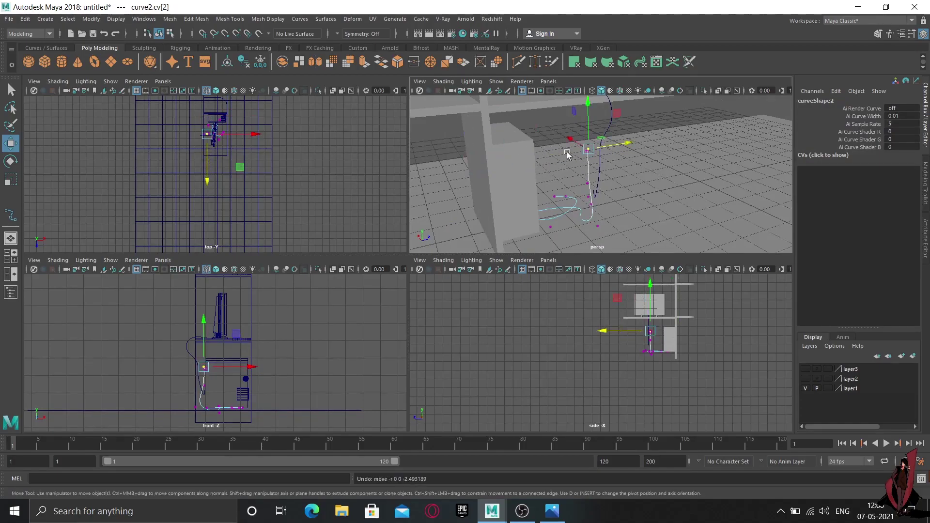
Reselect curve2's control points and pull one toward the cabinet.
mouse_move(560, 141)
mouse_down()
mouse_move(596, 175)
mouse_move(562, 155)
mouse_up()
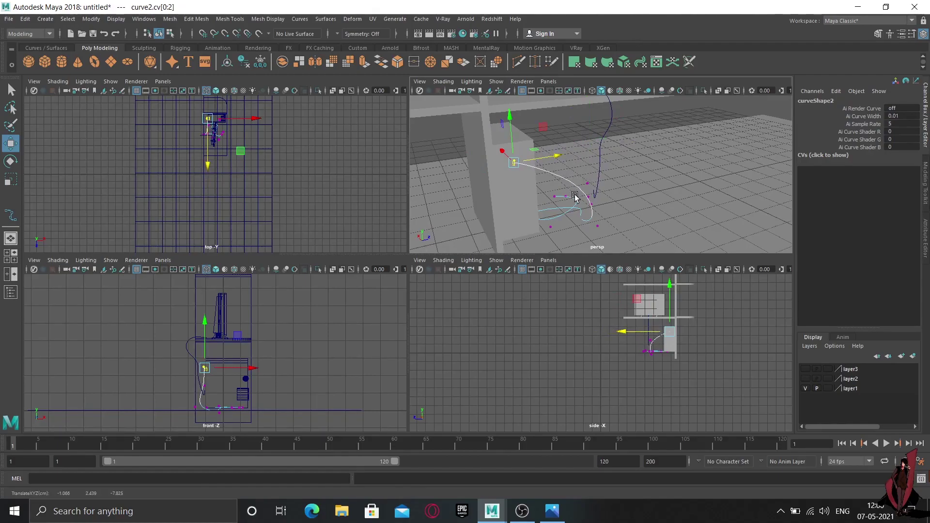
scroll(575, 196, up, 3)
click(589, 203)
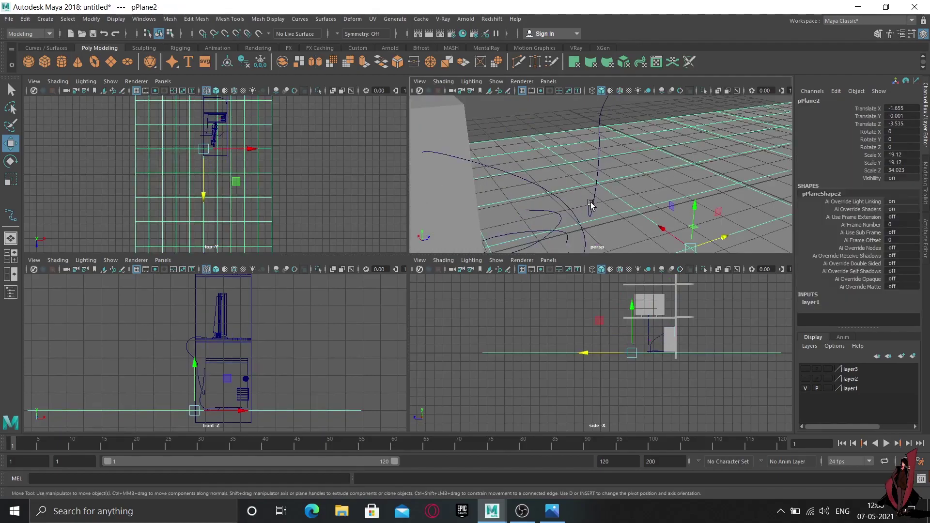
alt+drag(587, 207, 572, 194)
click(572, 193)
right_drag(571, 194, 491, 188)
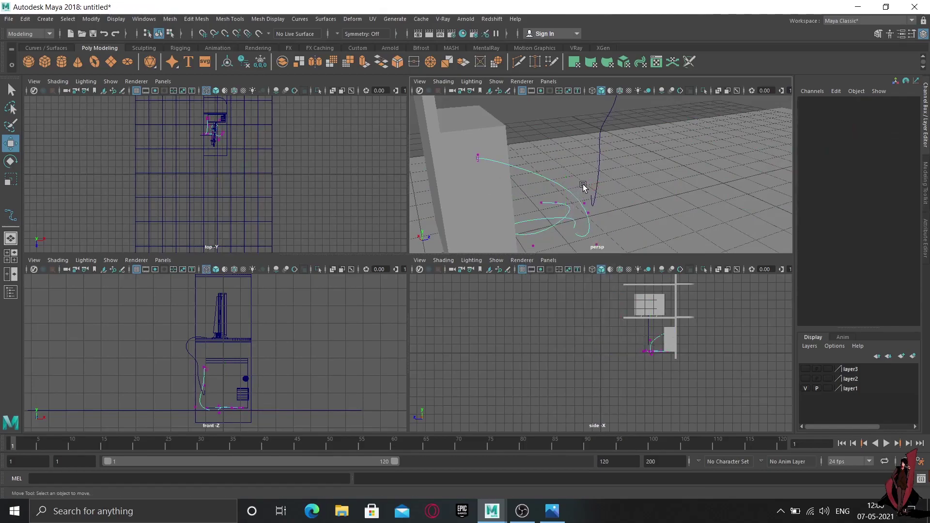
click(583, 185)
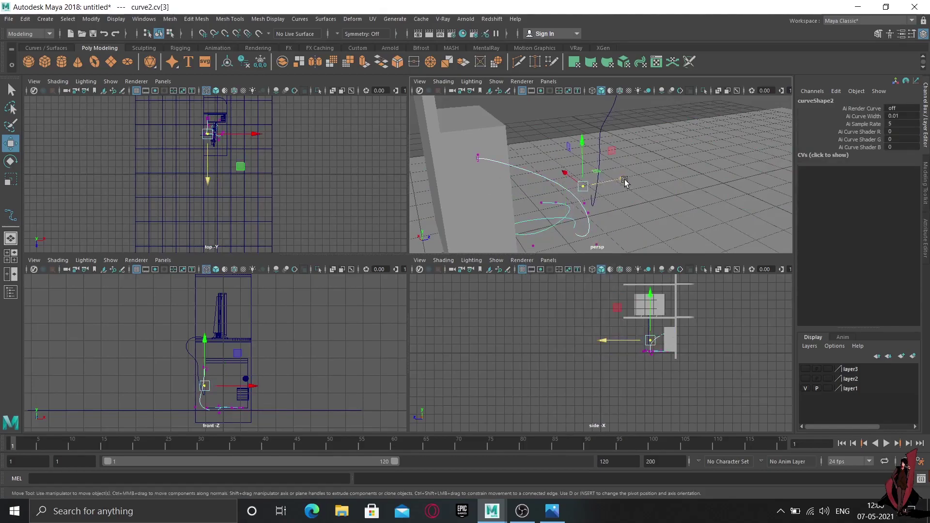
drag(624, 182, 541, 213)
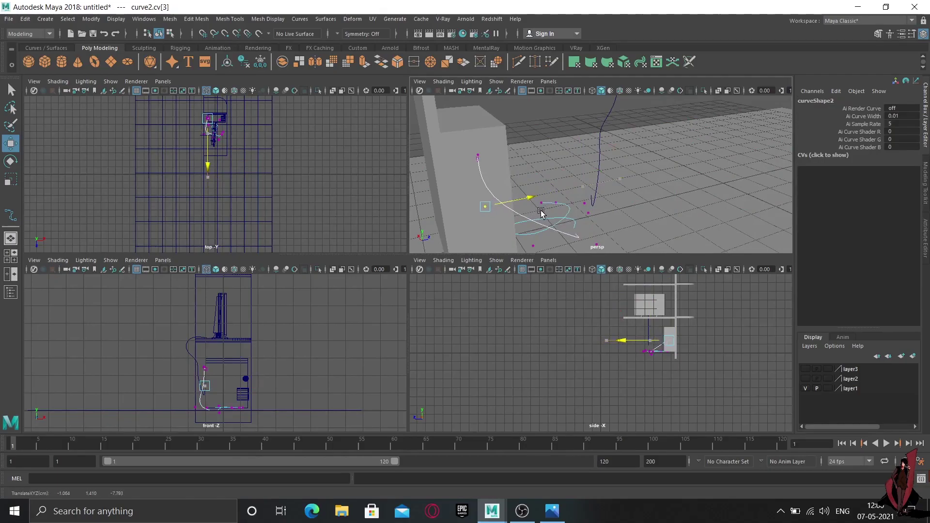
Dismiss the accidental Start menu and reselect curve2 to show its control points.
alt+drag(581, 236, 559, 190)
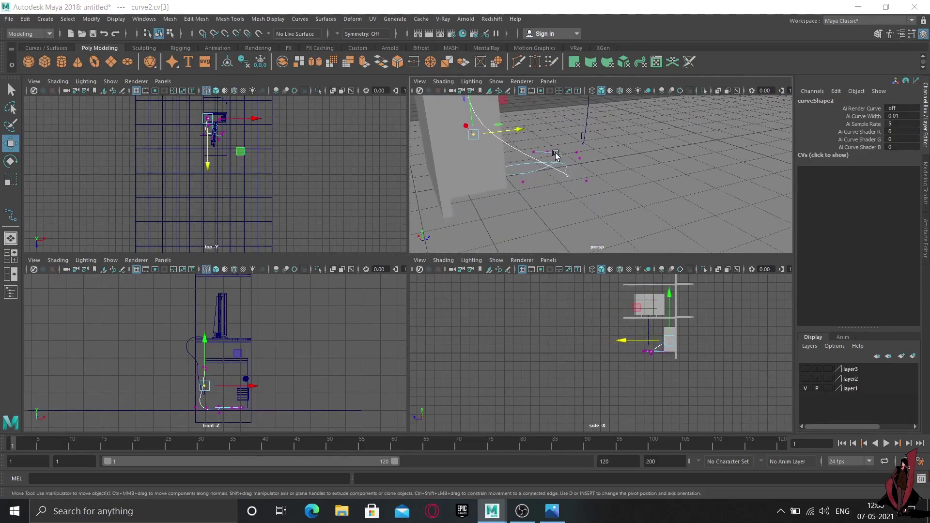
key(super)
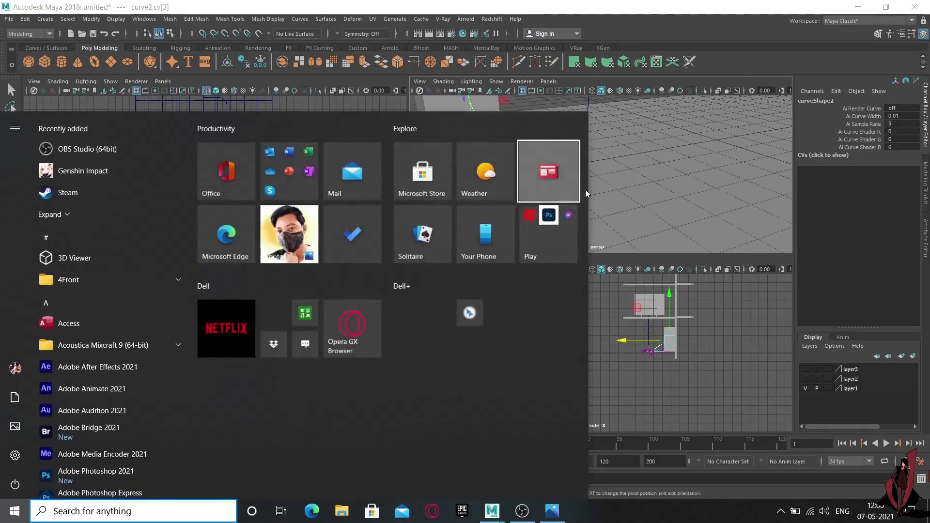
click(656, 159)
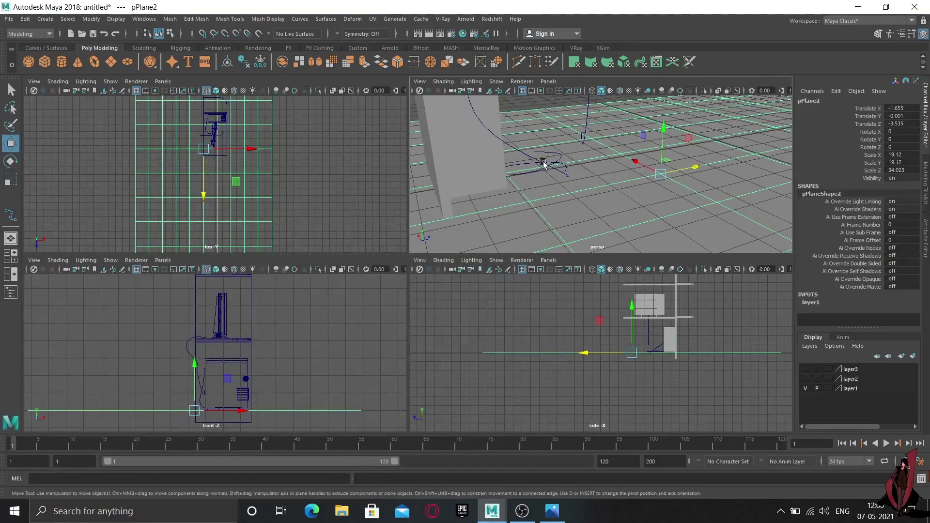
click(546, 171)
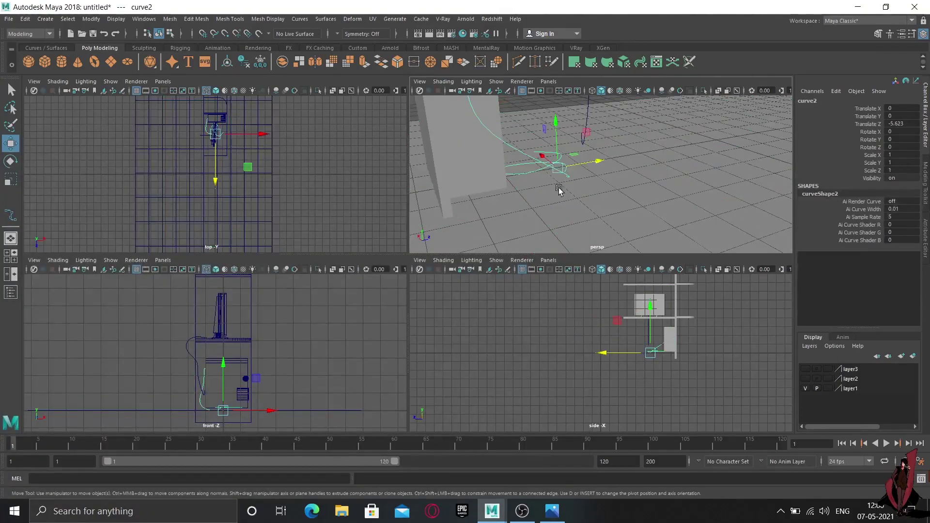
mouse_move(558, 187)
alt+mouse_down()
mouse_move(526, 197)
mouse_move(582, 172)
mouse_move(569, 198)
alt+mouse_up()
right_drag(558, 192, 557, 163)
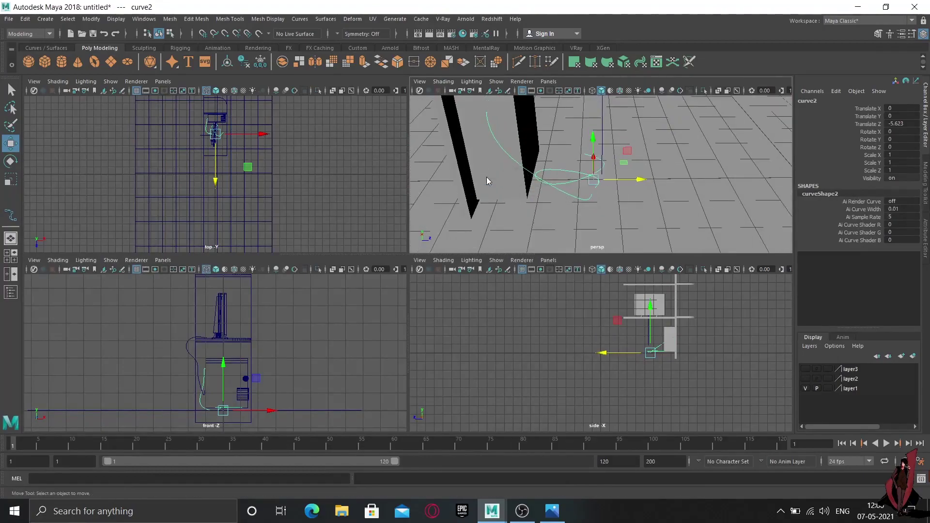
click(543, 198)
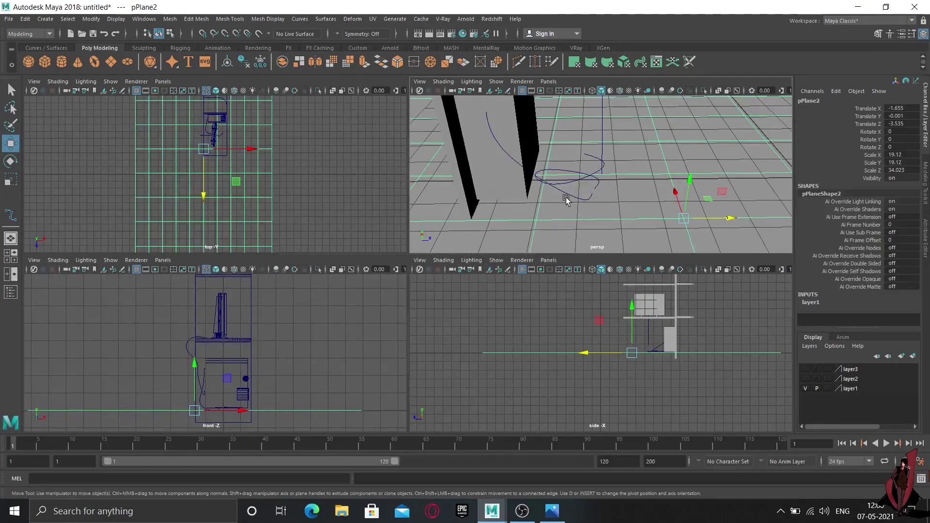
Put the floor plane pPlane2 into a new layer4 and hide it.
alt+drag(567, 199, 570, 180)
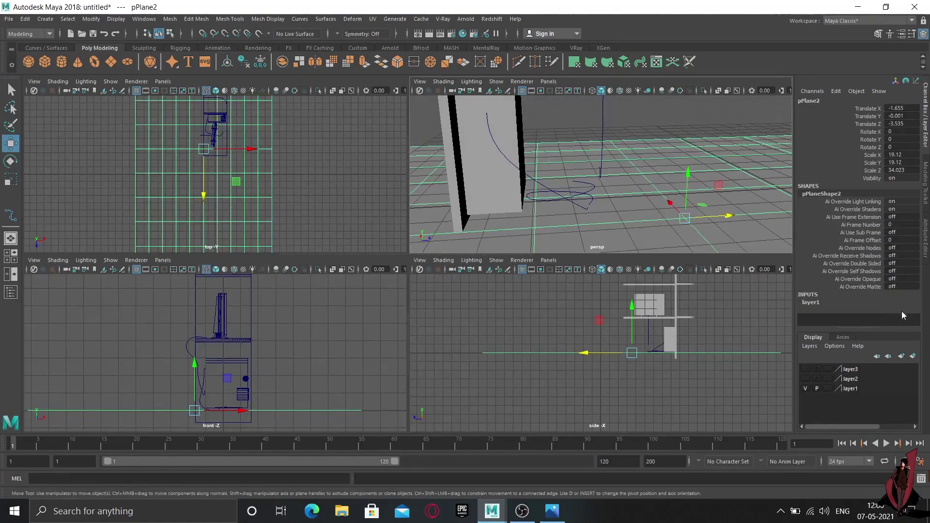
click(913, 356)
click(805, 369)
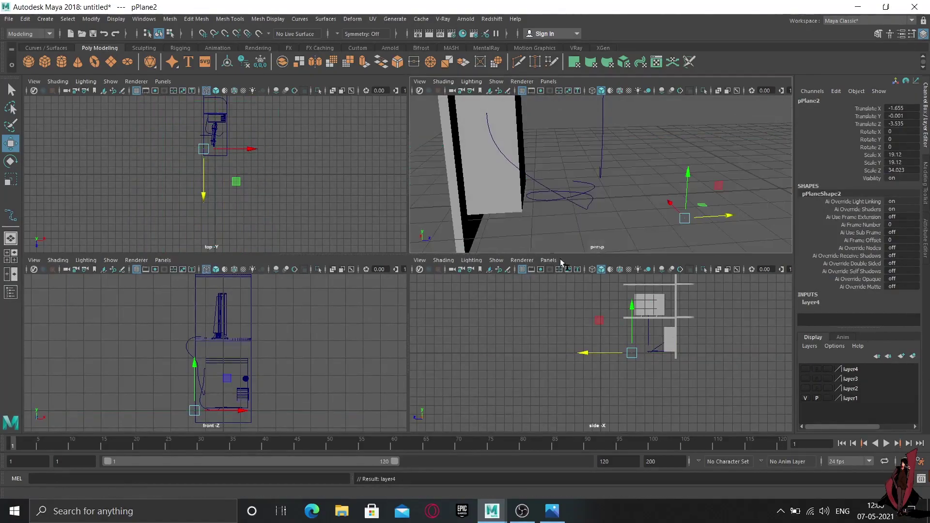
scroll(548, 193, up, 2)
scroll(549, 194, up, 2)
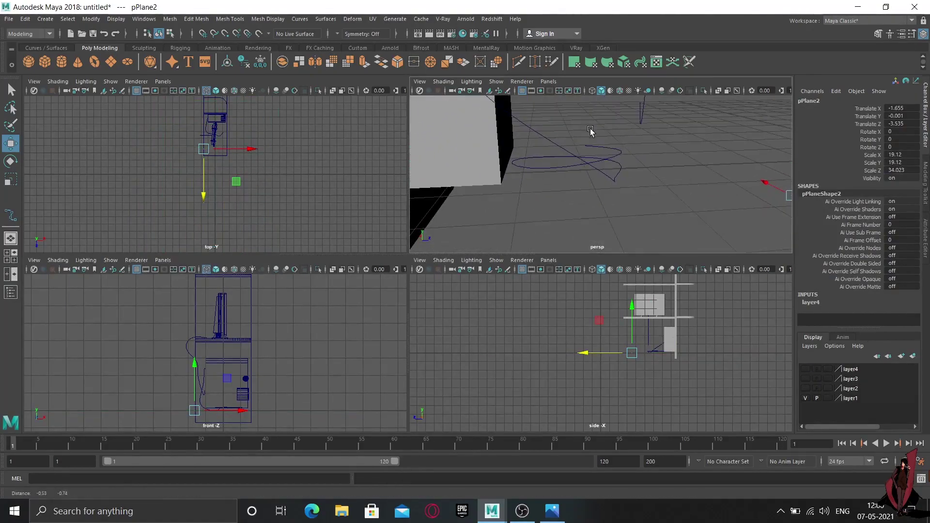
Move curve2's loop control vertices along X to tighten the coil beside the cabinet.
click(567, 149)
right_drag(564, 151, 517, 154)
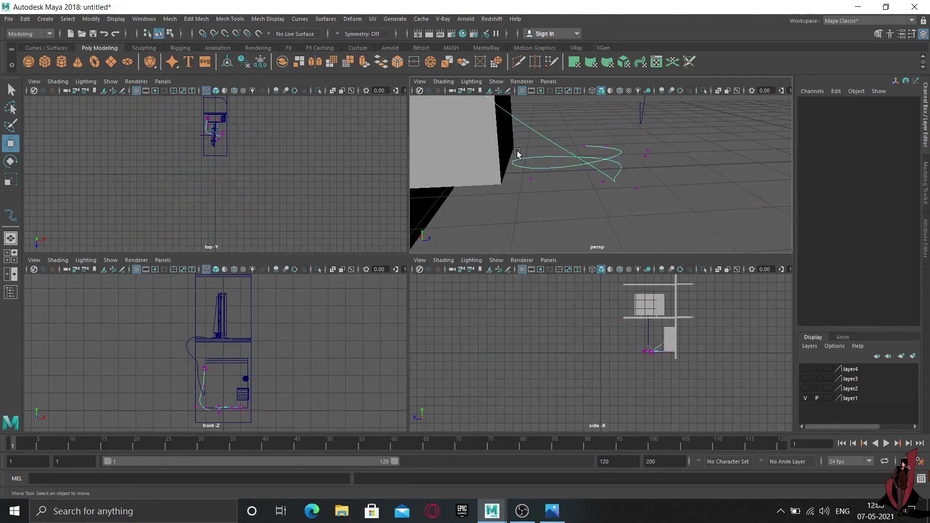
click(531, 180)
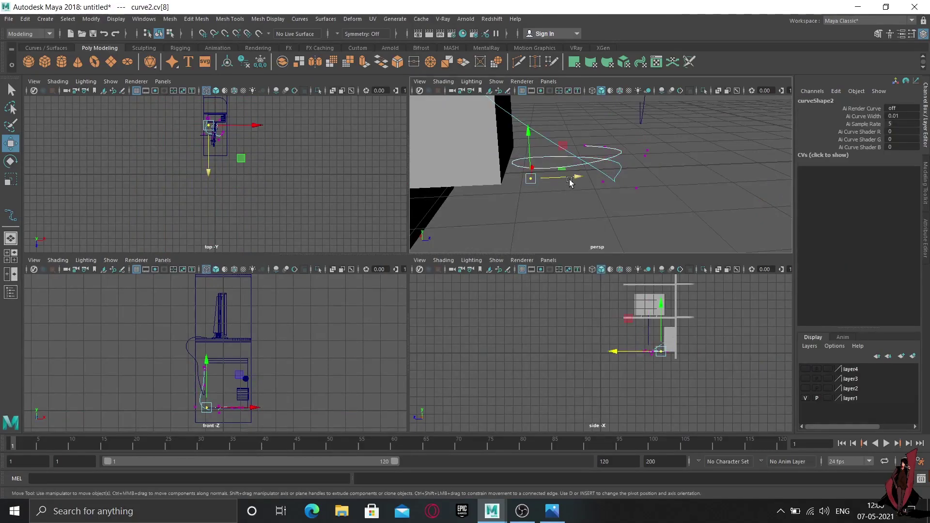
drag(569, 182, 578, 194)
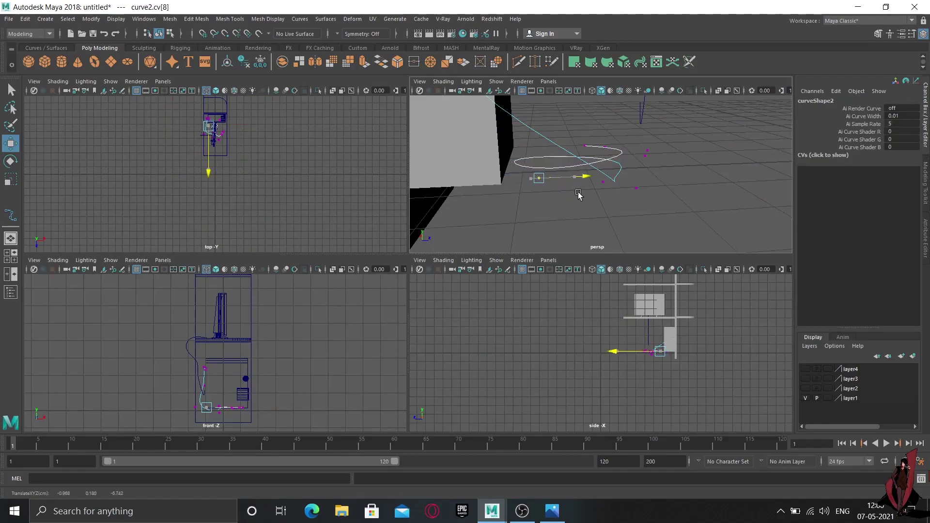
click(604, 186)
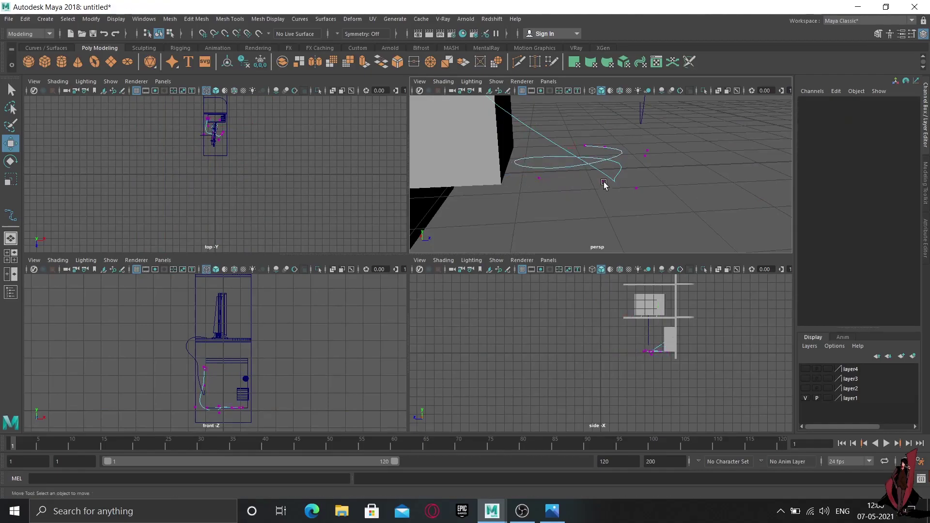
click(603, 182)
drag(638, 181, 529, 193)
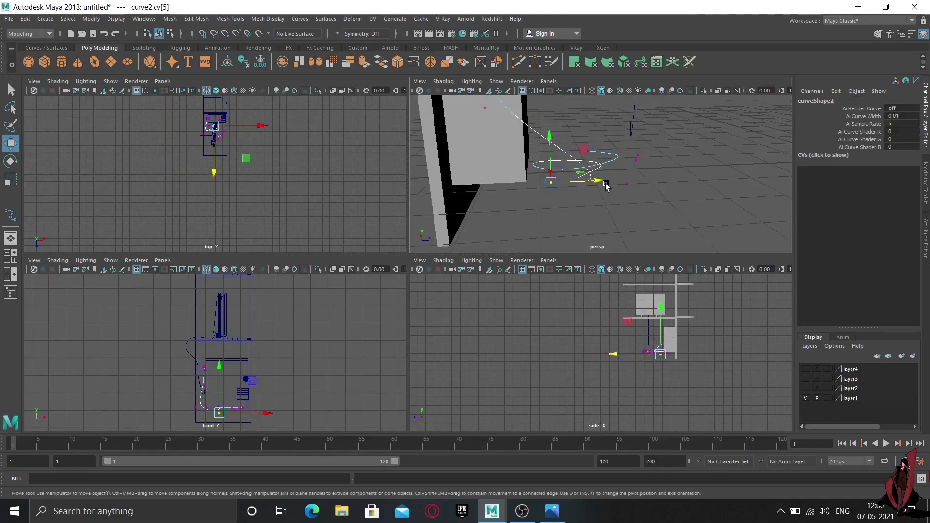
click(495, 157)
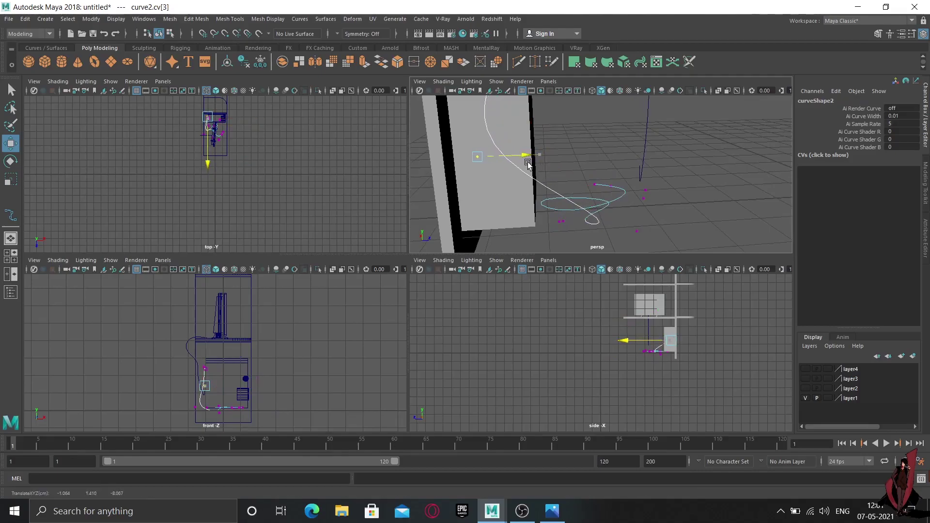
Orbit and zoom out to a high view of the shelves and coiled cable.
mouse_move(639, 227)
alt+mouse_down()
mouse_move(585, 223)
mouse_move(695, 218)
mouse_move(674, 224)
mouse_move(623, 208)
mouse_move(566, 213)
mouse_move(521, 202)
mouse_move(546, 229)
mouse_move(667, 228)
mouse_move(656, 152)
alt+mouse_up()
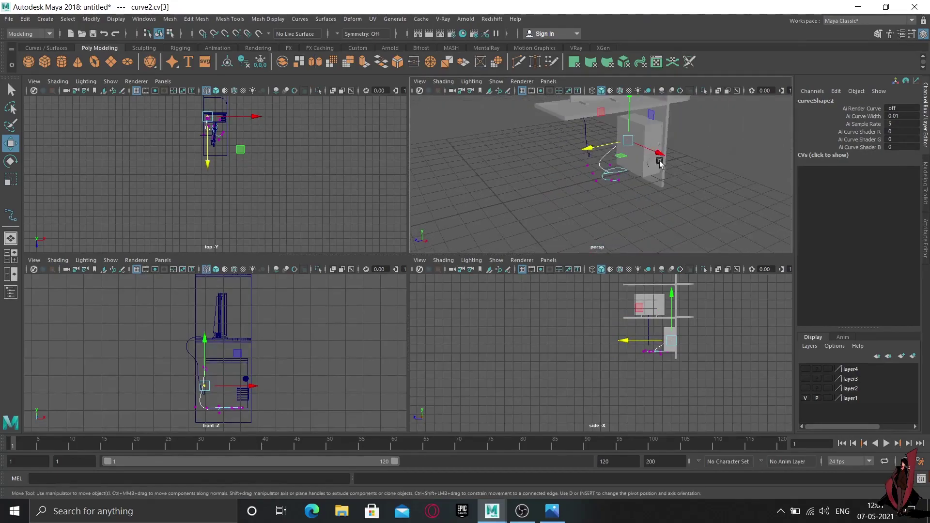
alt+right_drag(656, 152, 641, 200)
scroll(641, 199, up, 2)
scroll(643, 197, up, 2)
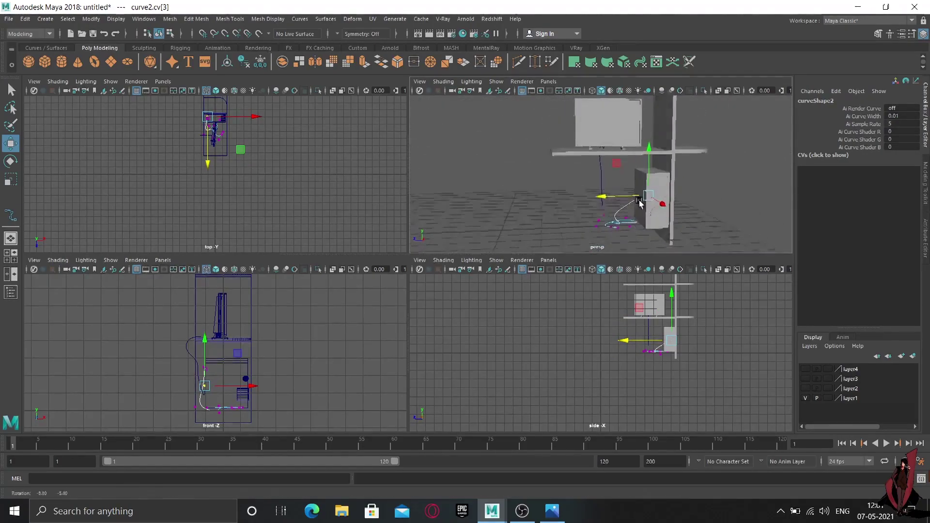
scroll(644, 195, up, 2)
scroll(645, 194, up, 1)
scroll(645, 194, down, 3)
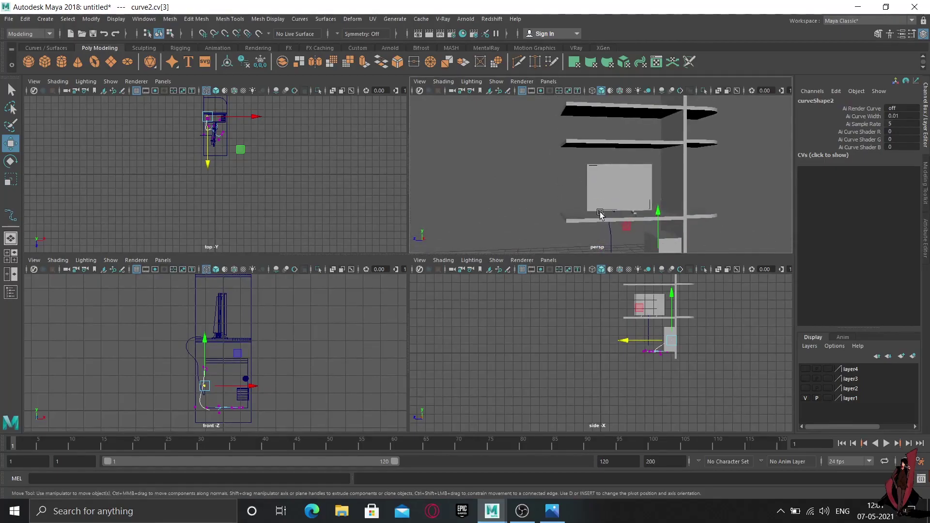
mouse_move(600, 210)
alt+mouse_down()
mouse_move(680, 232)
mouse_move(563, 233)
mouse_move(633, 167)
mouse_move(666, 169)
mouse_move(669, 178)
mouse_move(704, 158)
alt+mouse_up()
Select the cable's end control points curve1.cv[8:10] and pull them sideways along X.
right_drag(705, 158, 649, 156)
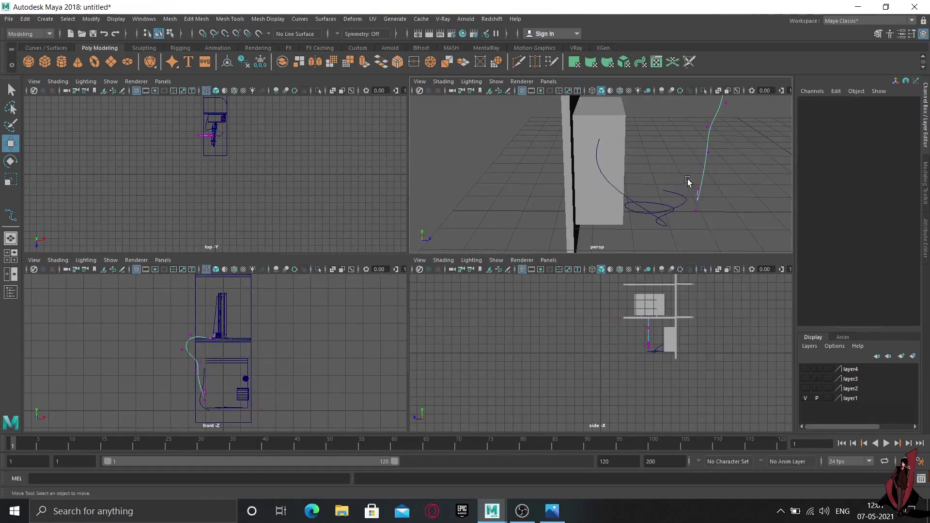
drag(688, 181, 720, 228)
middle_drag(770, 165, 649, 166)
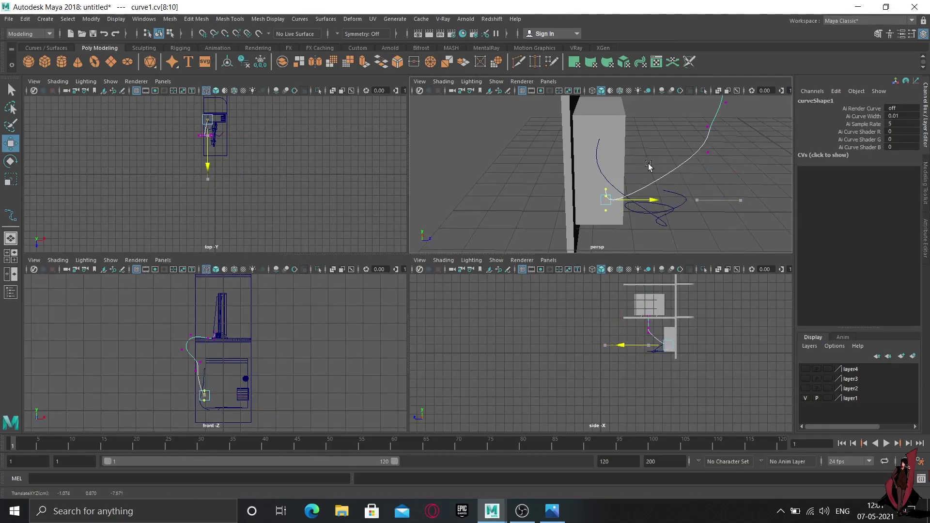
drag(686, 105, 734, 204)
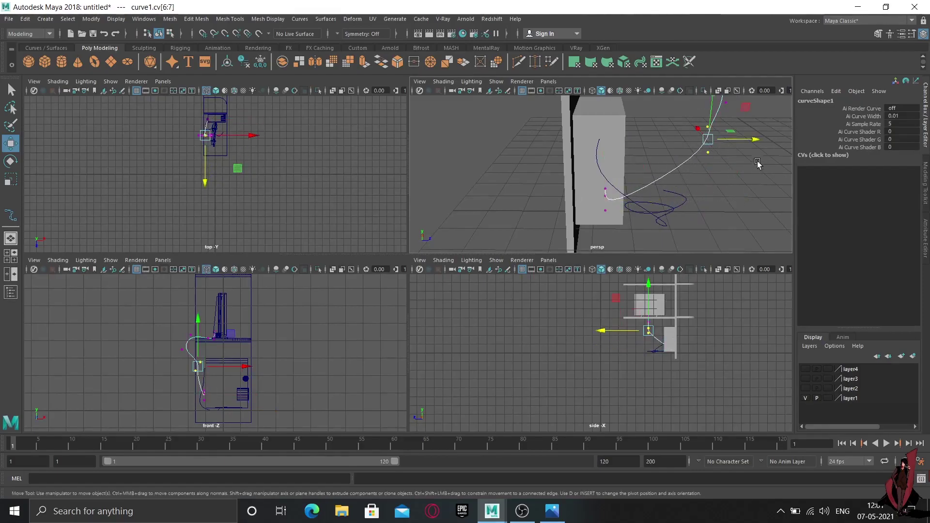
middle_drag(758, 164, 717, 184)
Move individual control points near the floor to refine the cable's lower end.
scroll(717, 184, up, 1)
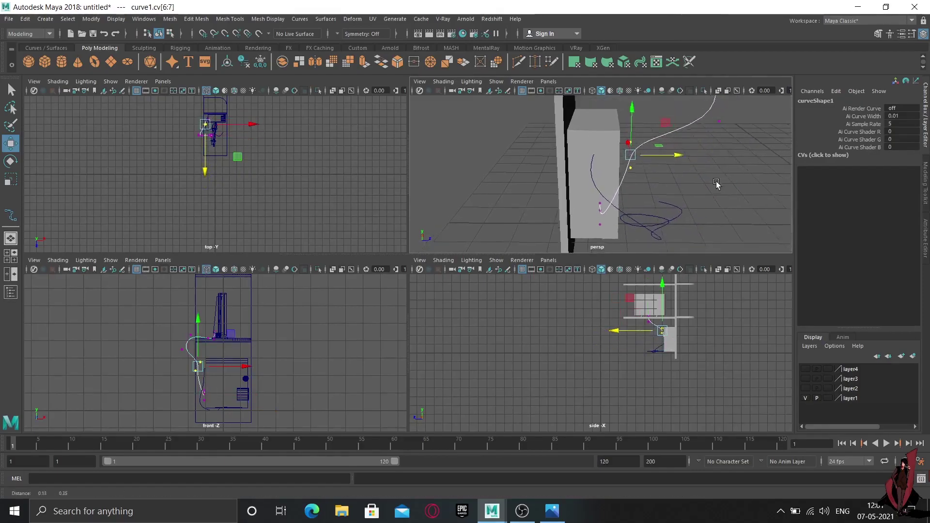
mouse_move(716, 183)
alt+mouse_down()
mouse_move(699, 197)
mouse_move(677, 161)
alt+mouse_up()
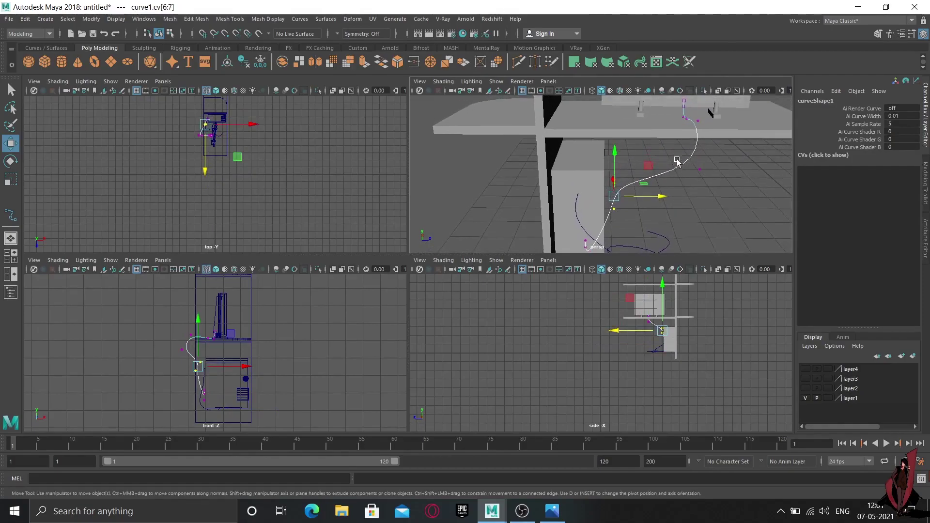
click(699, 169)
mouse_move(745, 169)
mouse_down()
mouse_move(697, 166)
mouse_move(670, 216)
mouse_up()
drag(631, 276, 630, 262)
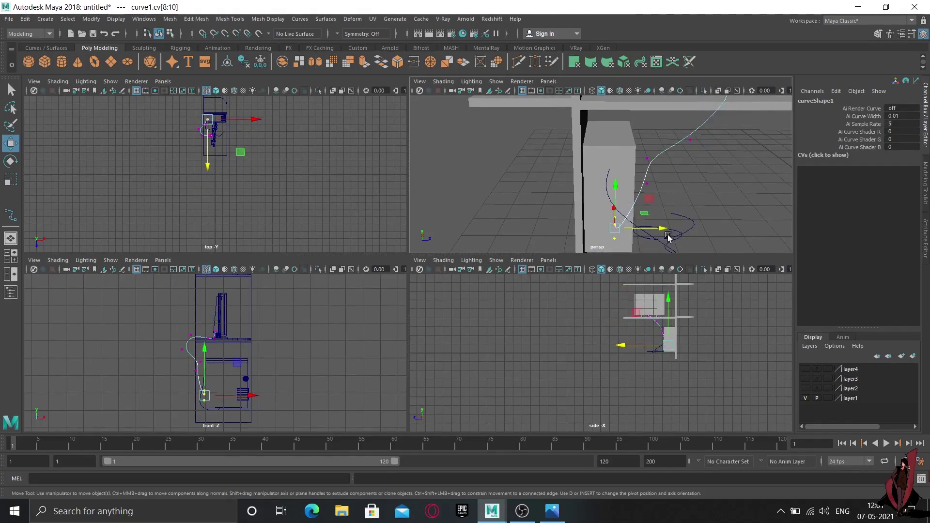
drag(665, 231, 644, 228)
Return to Object Mode for curve1 and orbit to look down on the desk.
scroll(678, 217, up, 5)
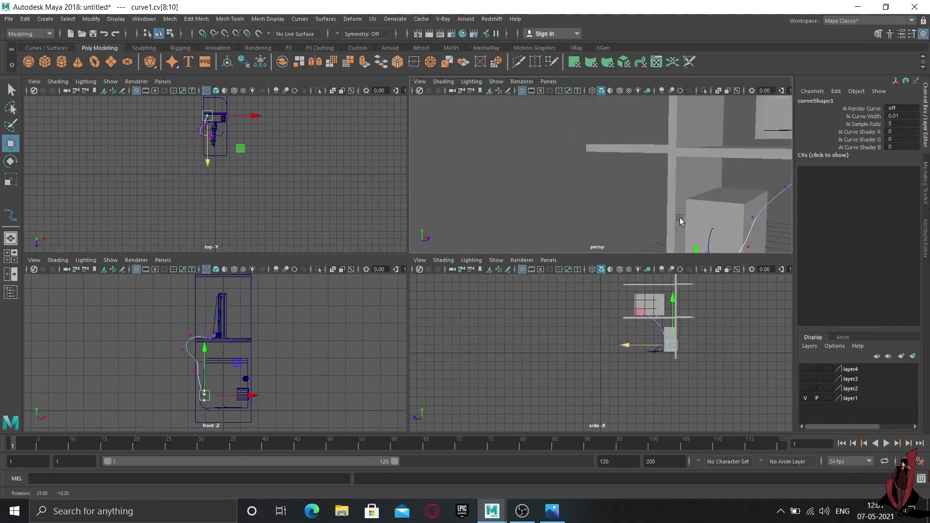
right_drag(719, 217, 780, 197)
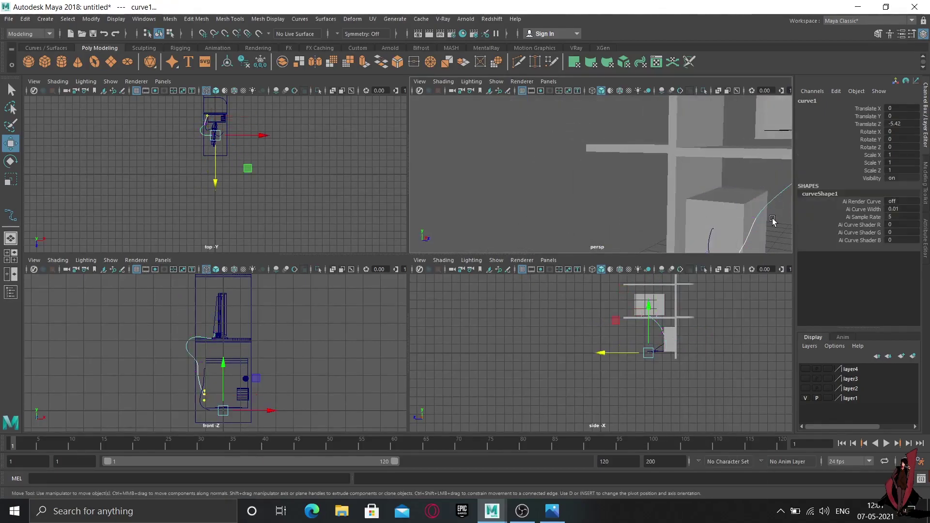
alt+drag(771, 217, 651, 135)
scroll(682, 195, down, 5)
scroll(682, 195, up, 4)
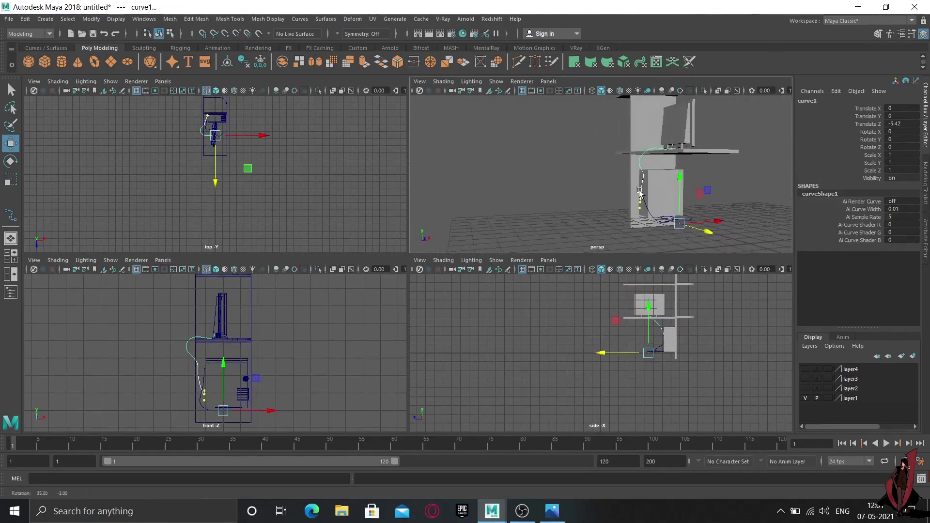
mouse_move(688, 193)
alt+mouse_down()
mouse_move(656, 203)
mouse_move(624, 188)
alt+mouse_up()
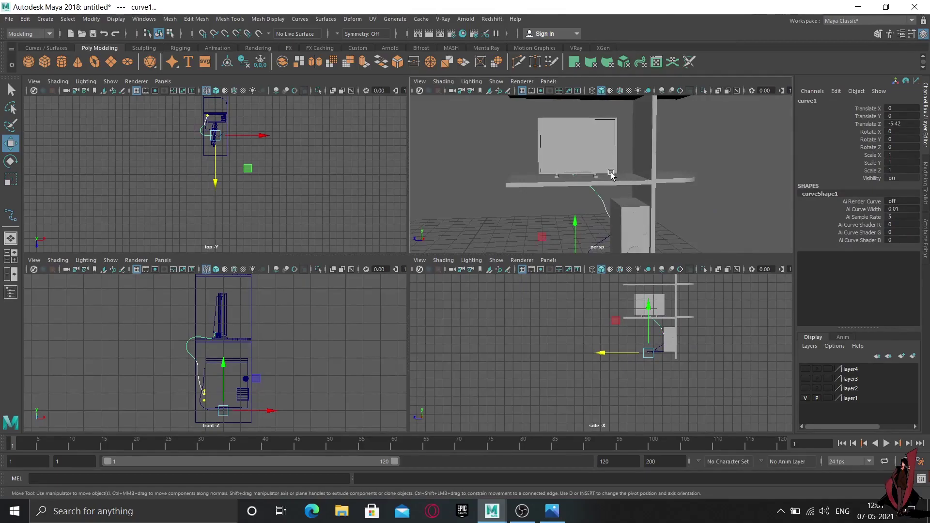
mouse_move(611, 176)
alt+mouse_down()
mouse_move(633, 197)
mouse_move(647, 135)
mouse_move(652, 198)
mouse_move(624, 213)
mouse_move(639, 224)
mouse_move(633, 219)
alt+mouse_up()
Maximize the perspective viewport and orbit it to a new angle.
key(space)
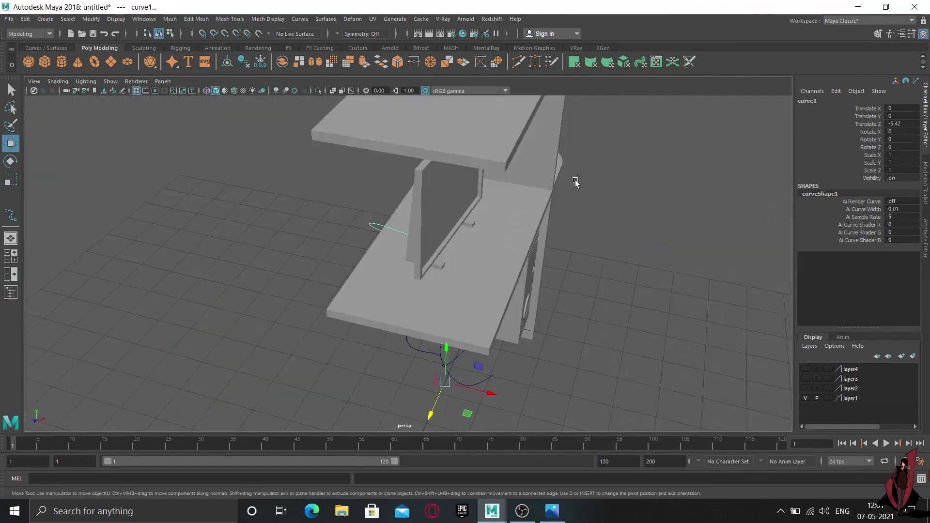
key(space)
key(space)
mouse_move(509, 201)
alt+mouse_down()
mouse_move(603, 204)
mouse_move(533, 243)
mouse_move(575, 234)
alt+mouse_up()
scroll(575, 234, up, 5)
Create nurbsCircle1 from the Curves/Surfaces shelf and scale it down to 0.078.
key(r)
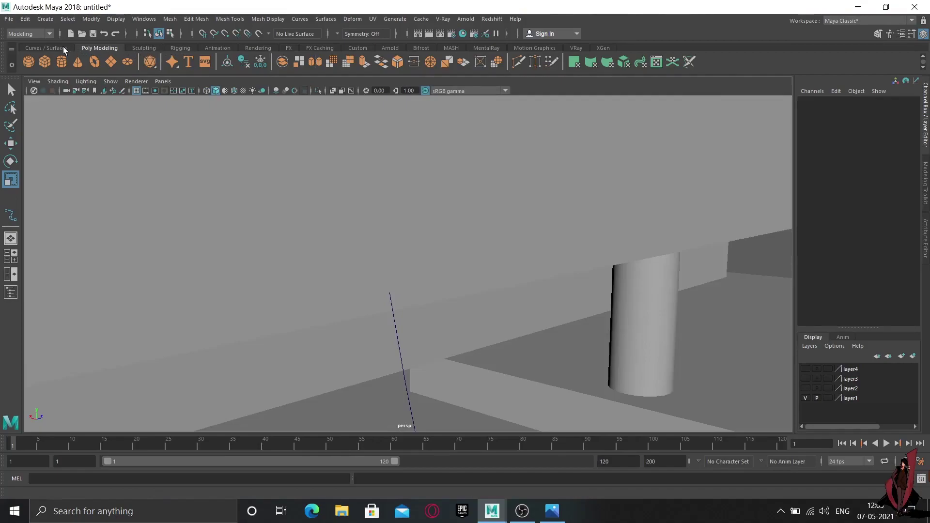
click(64, 49)
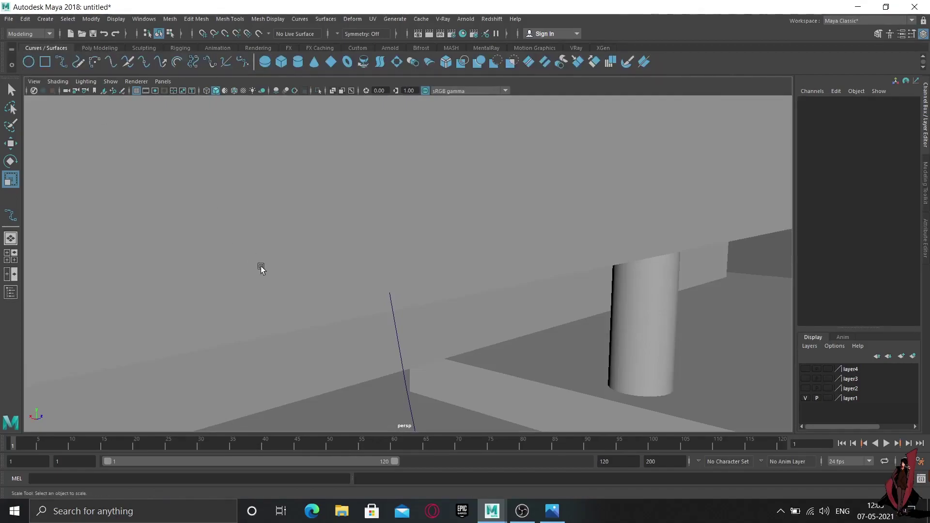
drag(261, 269, 442, 409)
scroll(444, 403, down, 3)
mouse_move(448, 386)
alt+middle_down()
mouse_move(389, 106)
mouse_move(436, 298)
alt+middle_up()
mouse_move(436, 297)
alt+mouse_down()
mouse_move(465, 378)
mouse_move(540, 365)
mouse_move(415, 342)
alt+mouse_up()
drag(554, 250, 445, 281)
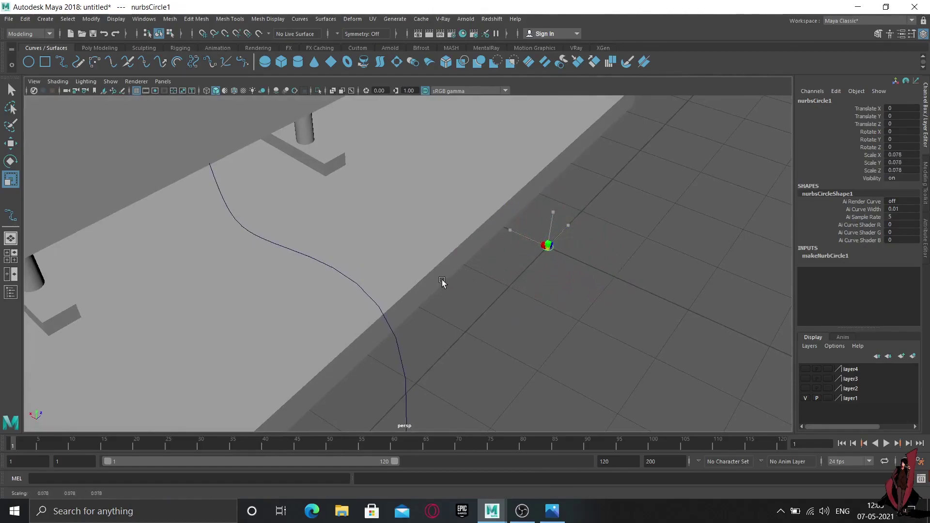
Move nurbsCircle1 up toward the shelf underside and back toward the wall.
drag(438, 281, 439, 281)
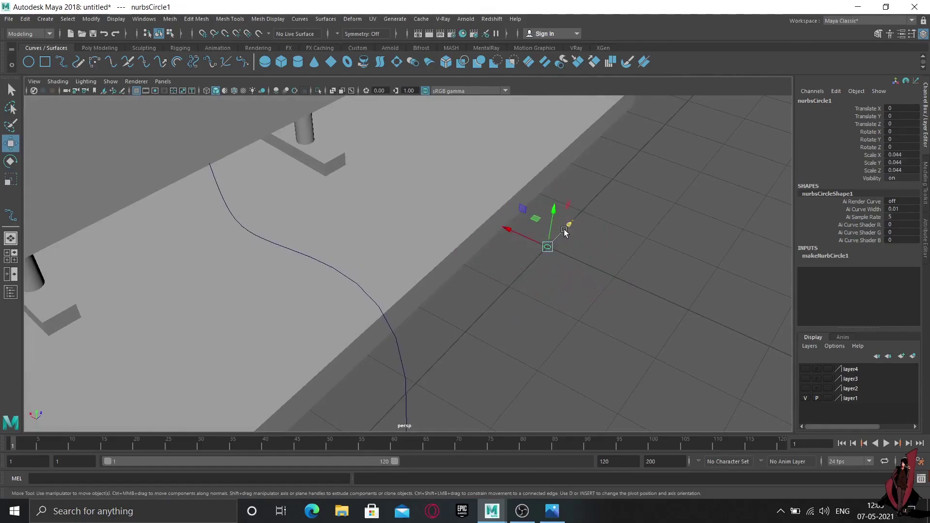
mouse_move(564, 232)
mouse_down()
mouse_move(417, 382)
mouse_move(394, 99)
mouse_up()
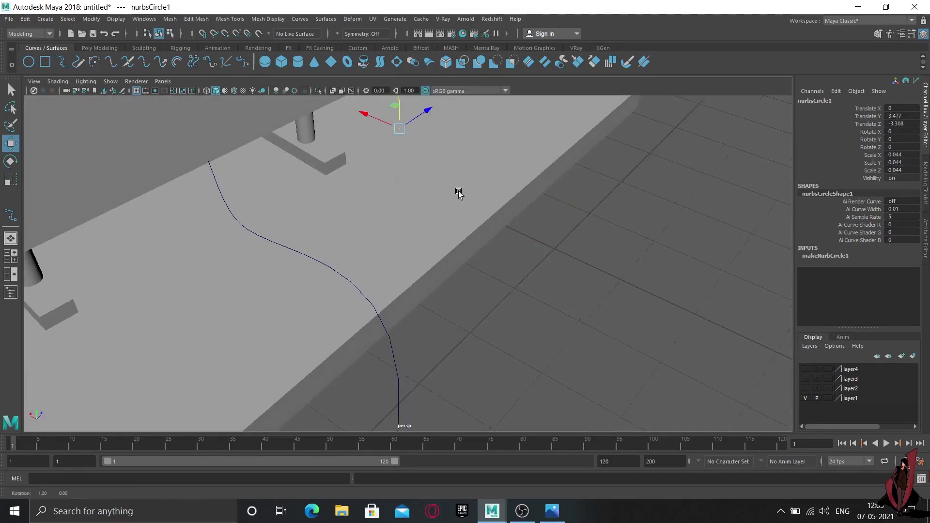
alt+drag(463, 196, 413, 172)
drag(520, 164, 521, 82)
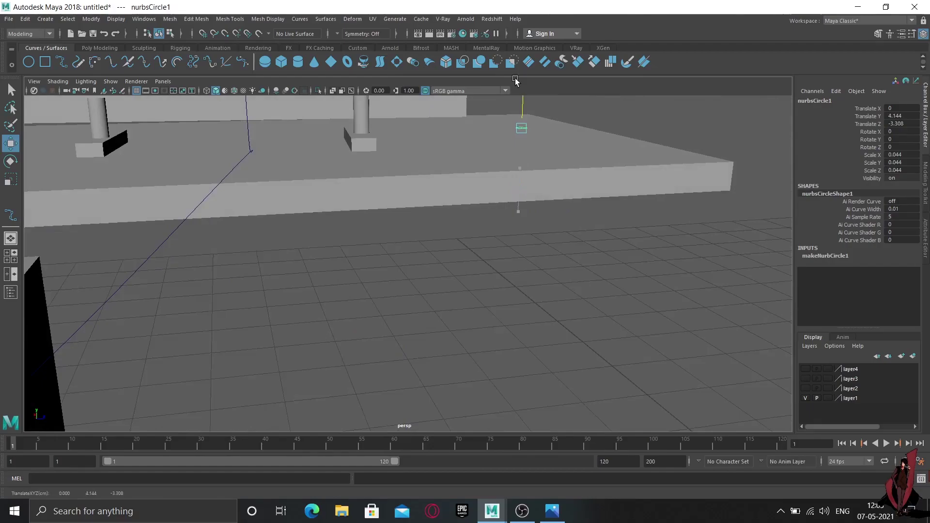
mouse_move(562, 132)
mouse_down()
mouse_move(286, 177)
mouse_move(270, 188)
mouse_move(316, 208)
mouse_up()
mouse_move(113, 243)
mouse_down()
mouse_move(149, 284)
mouse_move(217, 248)
mouse_move(183, 183)
mouse_up()
mouse_move(270, 205)
alt+mouse_down()
mouse_move(225, 180)
mouse_move(280, 373)
mouse_move(266, 322)
alt+mouse_up()
Frame nurbsCircle1 and position it on the cable's upper end under the shelf.
key(f)
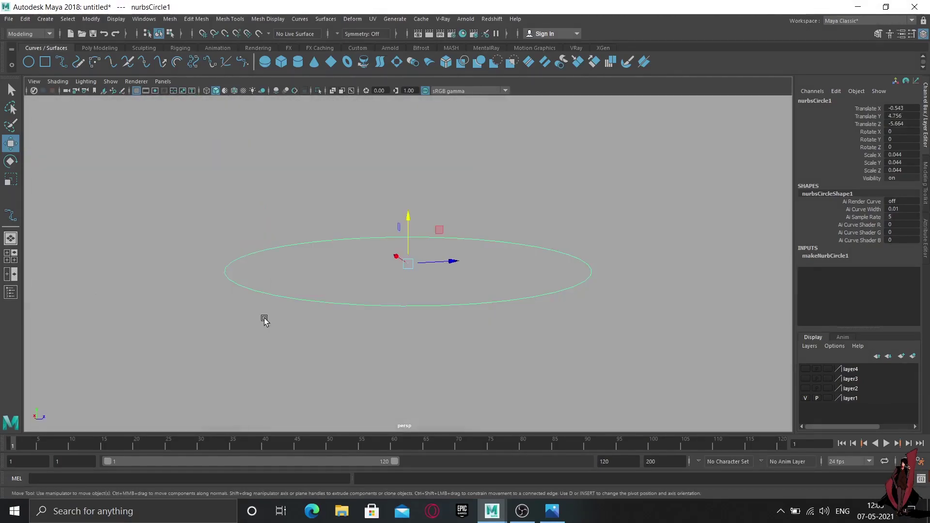
scroll(415, 357, down, 3)
scroll(457, 353, down, 3)
scroll(416, 300, down, 2)
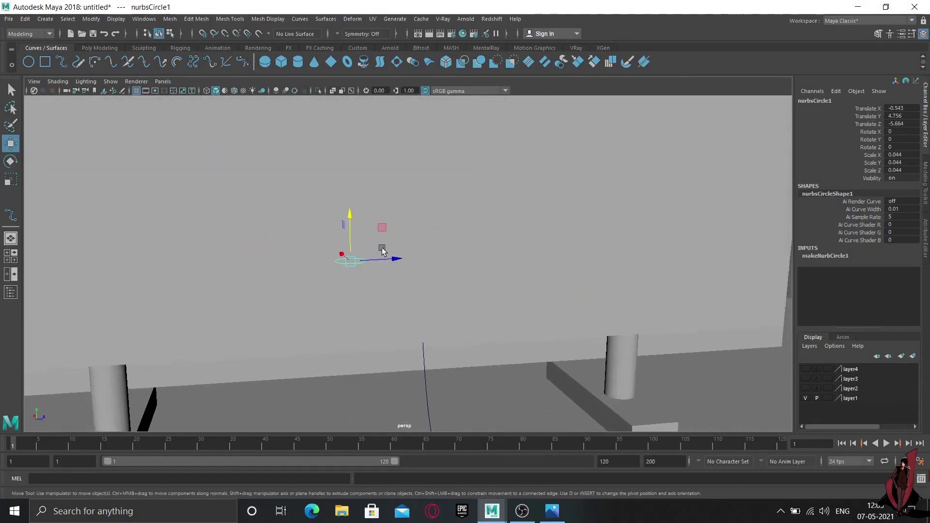
drag(392, 260, 460, 274)
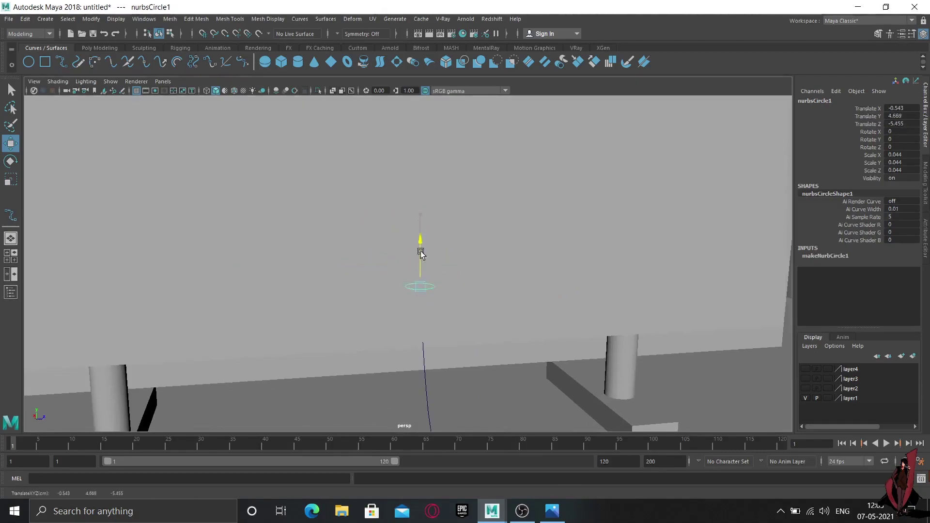
mouse_move(424, 226)
mouse_down()
mouse_move(420, 354)
mouse_move(451, 332)
mouse_up()
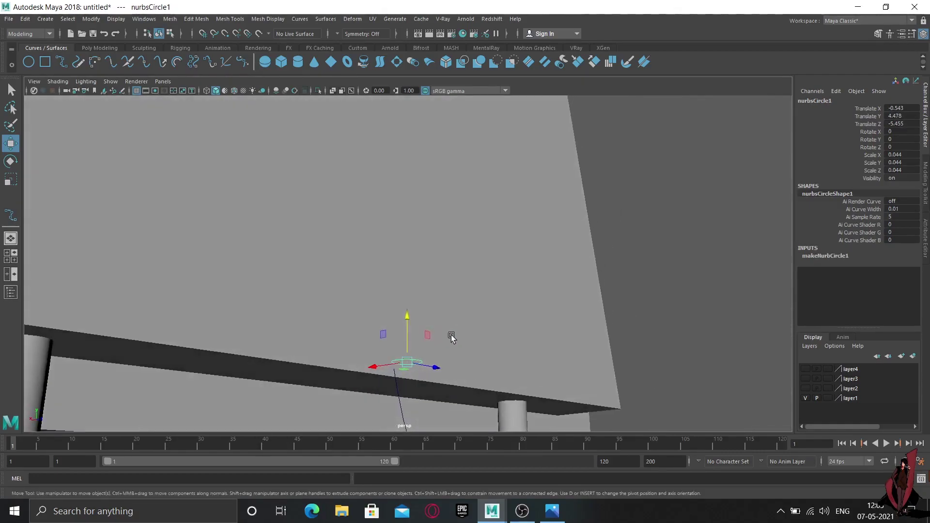
mouse_move(402, 364)
mouse_down()
mouse_move(368, 376)
mouse_move(425, 365)
mouse_move(421, 385)
mouse_move(461, 245)
mouse_up()
Shrink nurbsCircle1 to about 0.016 and fine-tune it to -0.439, 4.457, -5.399.
key(r)
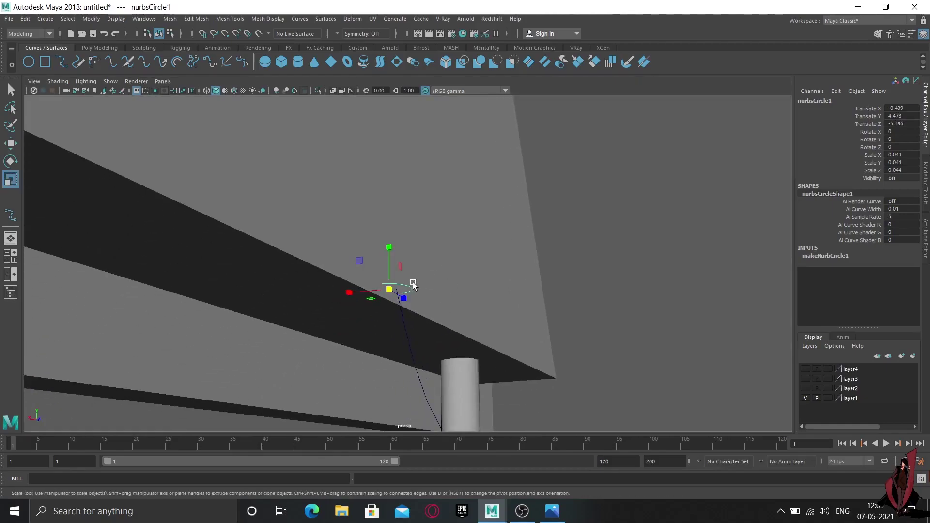
mouse_move(383, 294)
mouse_down()
mouse_move(369, 296)
mouse_move(431, 333)
mouse_move(425, 345)
mouse_move(401, 255)
mouse_move(423, 244)
mouse_up()
key(w)
mouse_move(400, 209)
mouse_down()
mouse_move(401, 224)
mouse_move(433, 251)
mouse_move(401, 263)
mouse_up()
key(r)
click(405, 263)
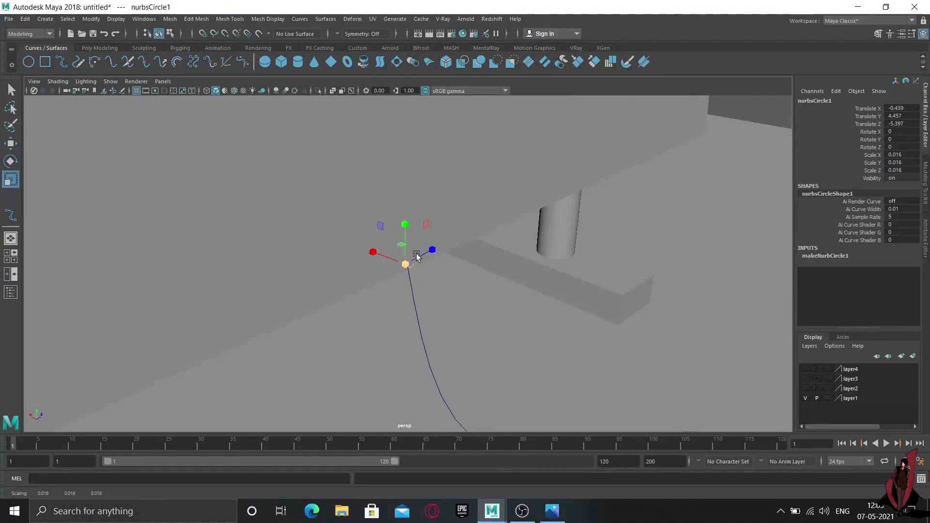
key(w)
drag(426, 251, 428, 254)
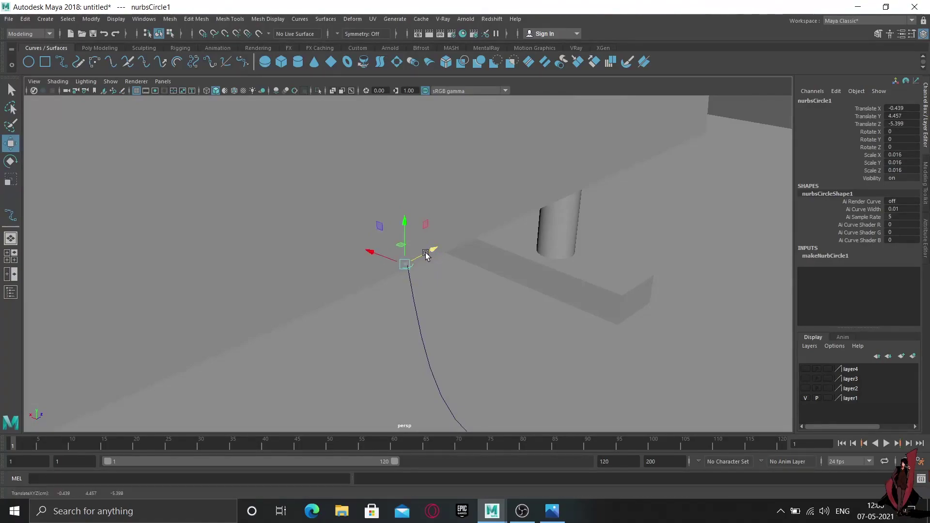
Extrude nurbsCircle1 along curve1 to create the tube surface extrudedSurface1.
click(413, 297)
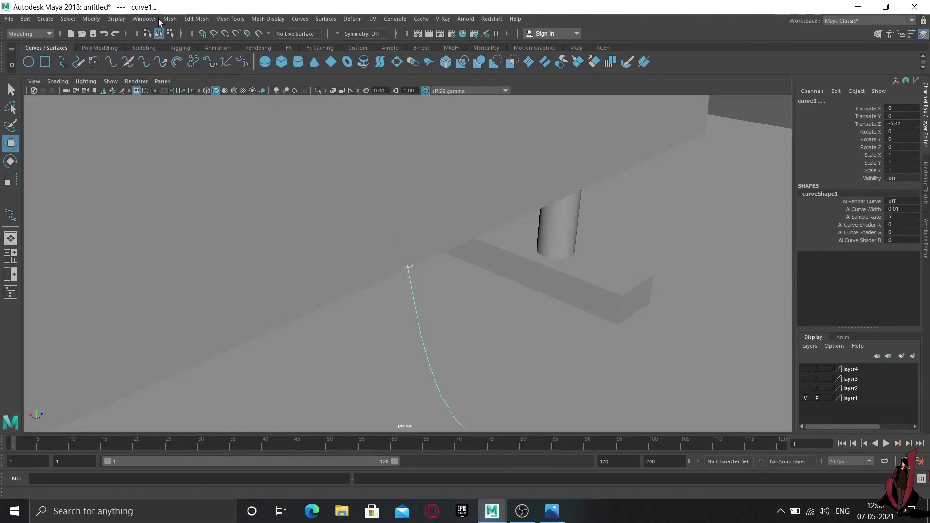
click(319, 20)
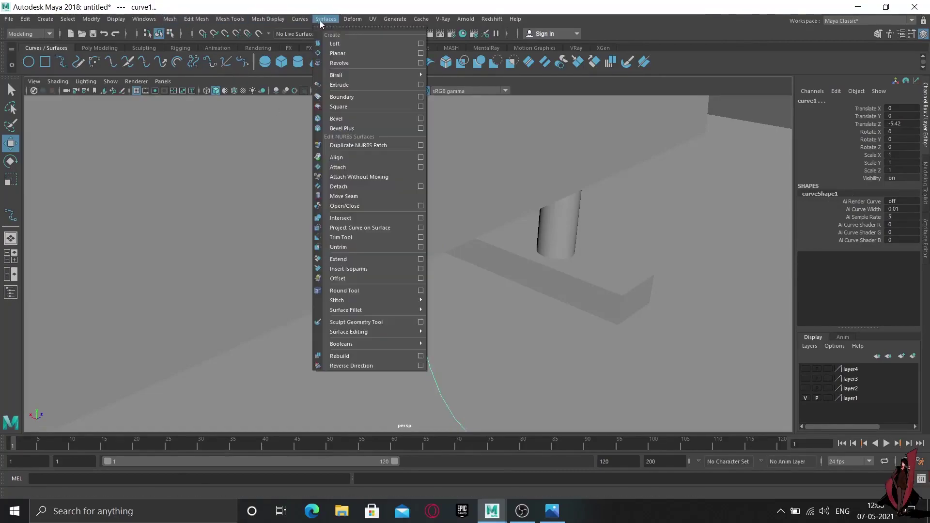
click(319, 20)
click(338, 85)
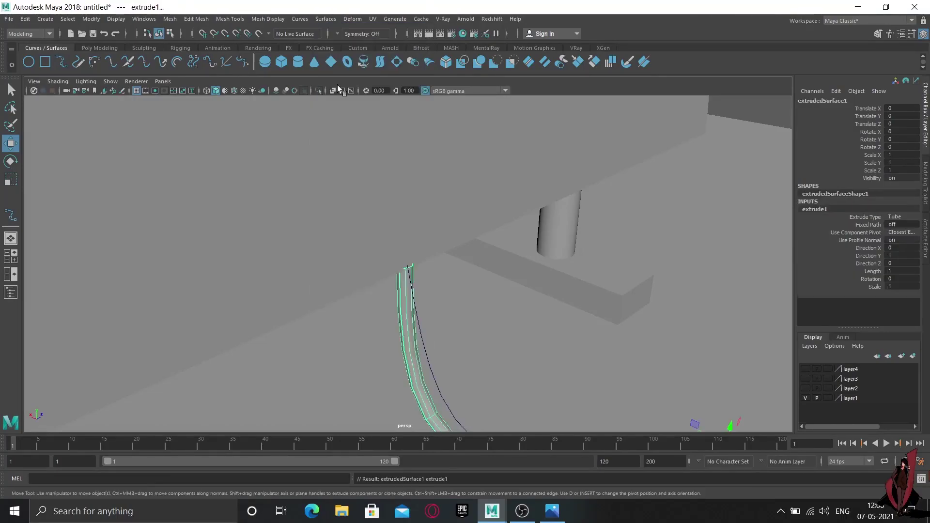
scroll(476, 266, down, 3)
scroll(485, 270, down, 3)
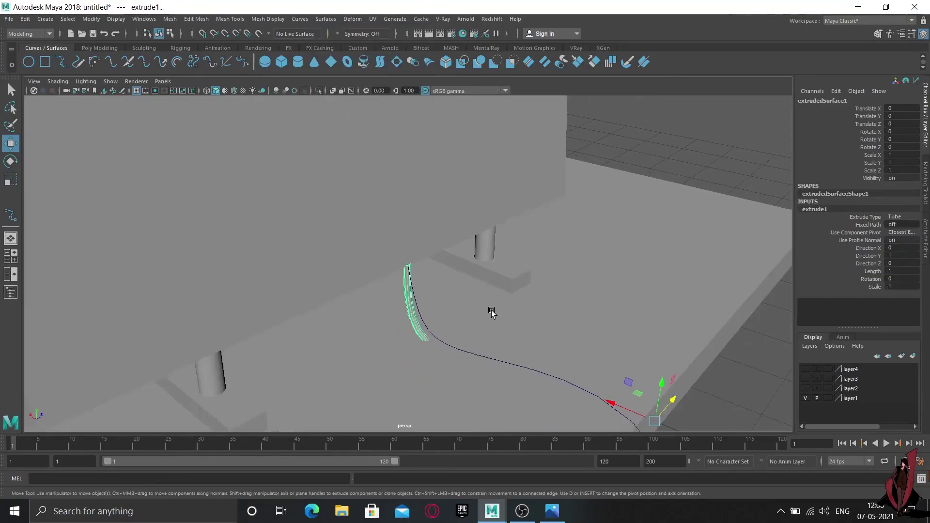
mouse_move(491, 309)
alt+mouse_down()
mouse_move(500, 387)
mouse_move(504, 380)
mouse_move(481, 384)
mouse_move(556, 373)
mouse_move(443, 368)
alt+mouse_up()
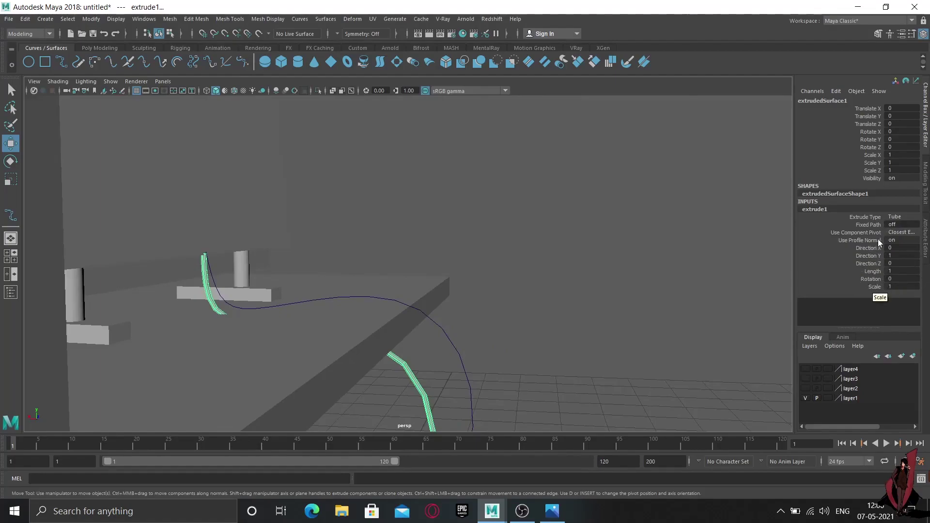
Try the extrusion's Use Component Pivot options, then leave it on Closest Endpoint.
click(894, 233)
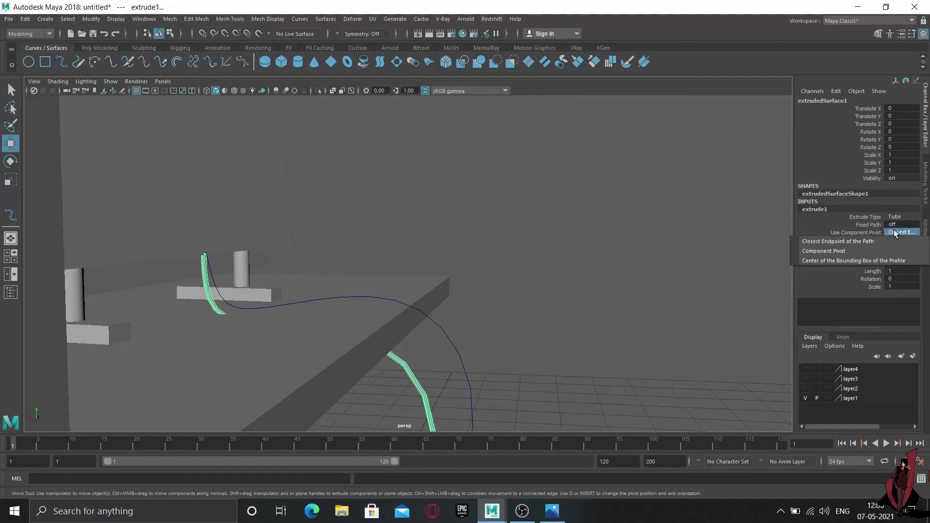
click(872, 260)
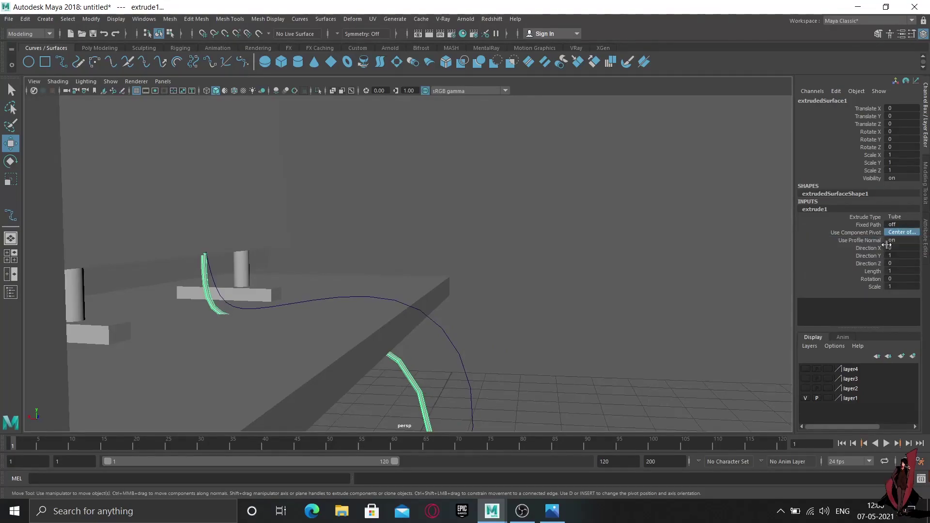
click(905, 229)
click(859, 249)
click(895, 232)
click(859, 241)
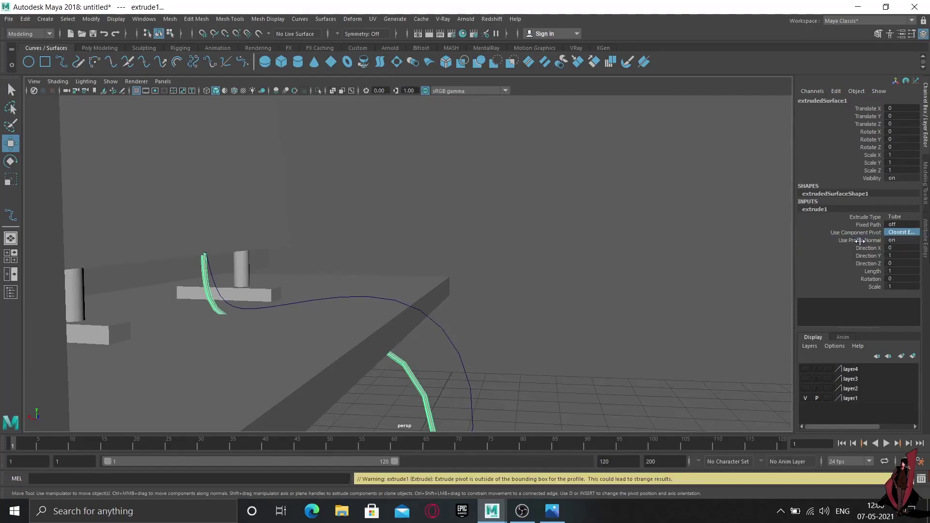
Turn Fixed Path on so the tube follows the whole cable curve.
alt+drag(586, 270, 550, 204)
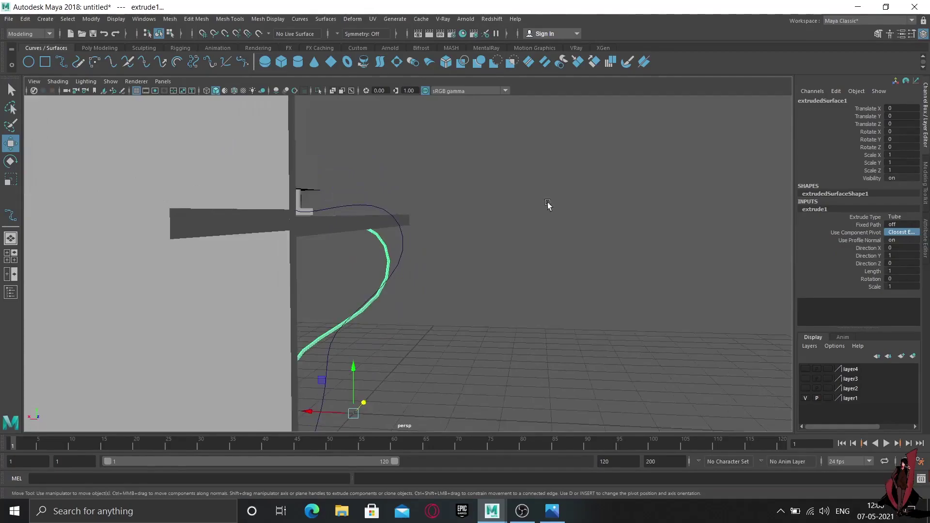
alt+drag(465, 322, 395, 309)
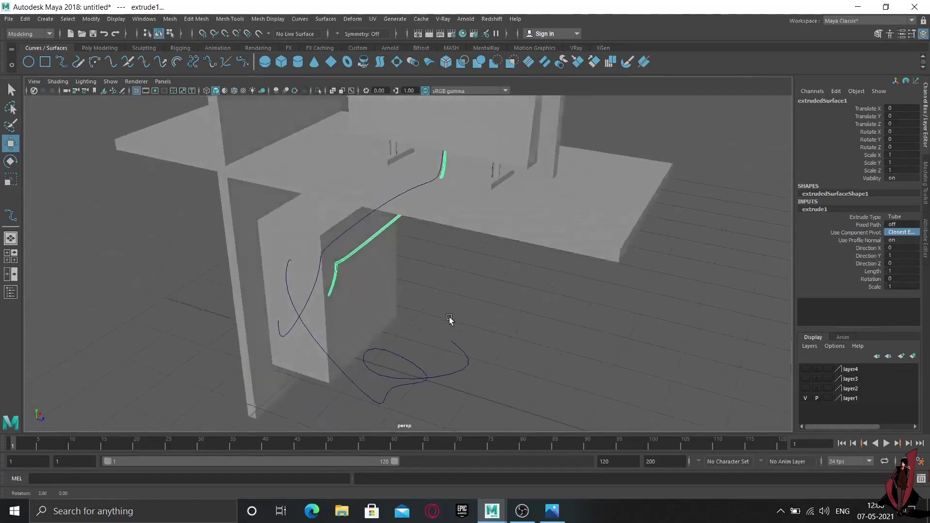
scroll(380, 293, up, 5)
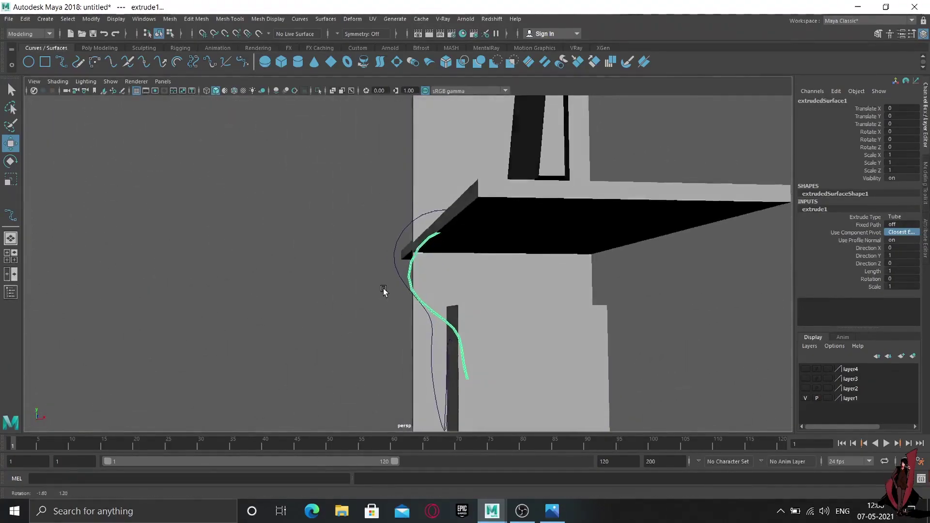
alt+drag(380, 293, 400, 312)
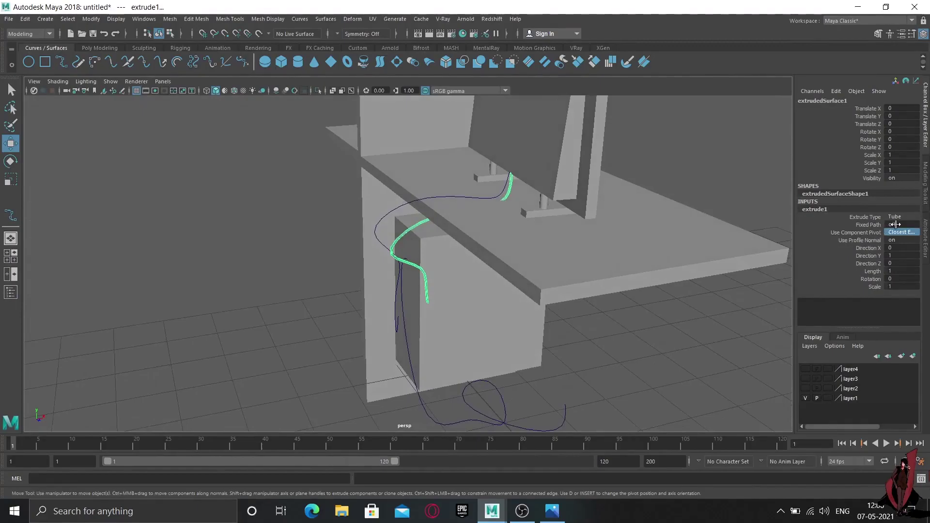
double_click(894, 224)
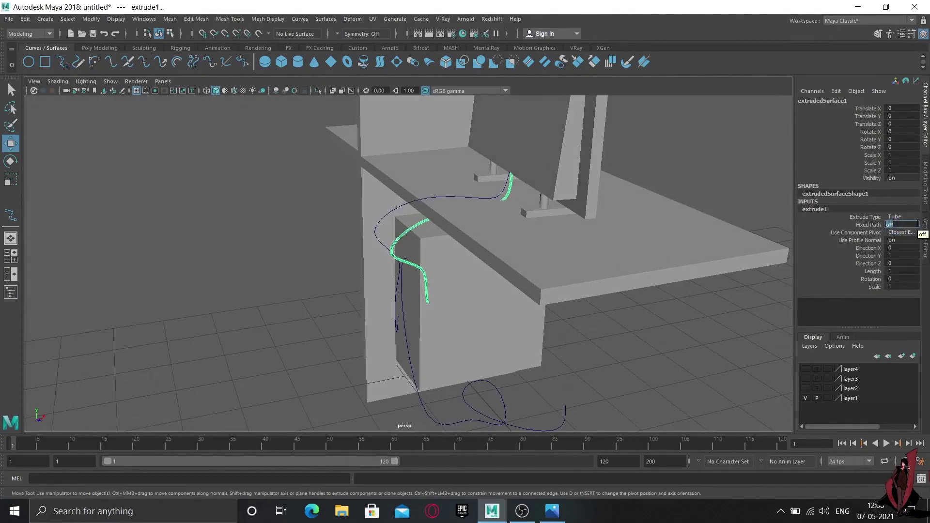
text(1)
text(on)
key(Return)
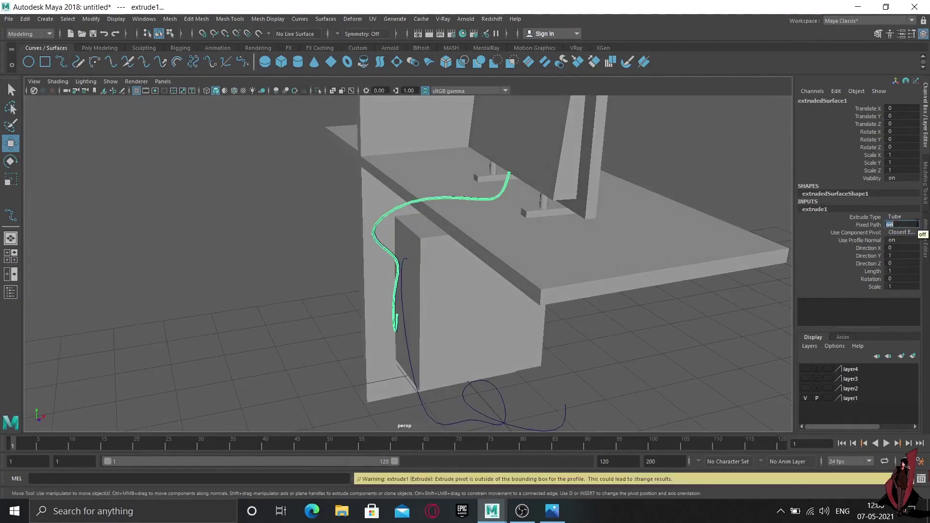
Deselect the cable and orbit to view the desk and cable from above.
mouse_move(542, 318)
alt+mouse_down()
mouse_move(623, 321)
mouse_move(596, 334)
mouse_move(515, 320)
mouse_move(583, 324)
mouse_move(599, 299)
mouse_move(691, 353)
mouse_move(382, 272)
mouse_move(408, 256)
alt+mouse_up()
right_click(374, 219)
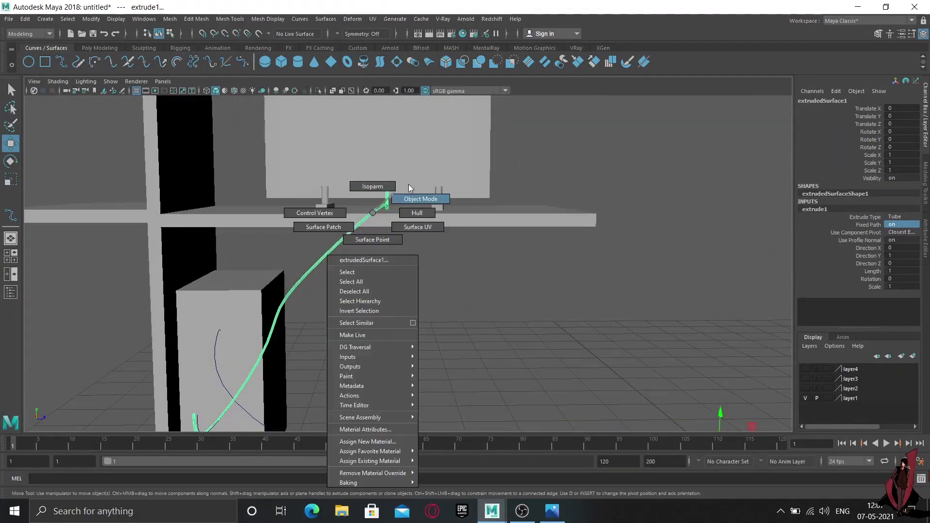
click(519, 291)
alt+drag(591, 347, 436, 347)
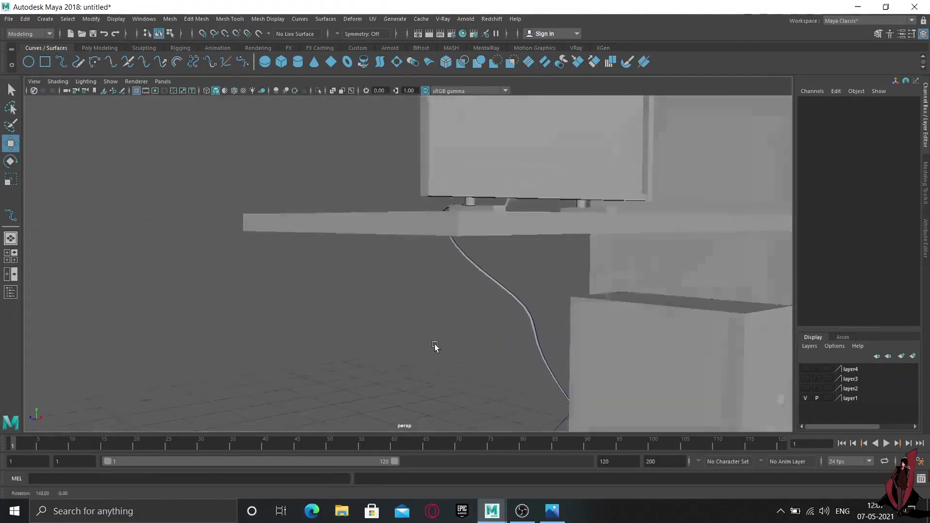
mouse_move(436, 346)
alt+right_down()
mouse_move(567, 346)
mouse_move(458, 318)
alt+right_up()
alt+drag(458, 318, 468, 307)
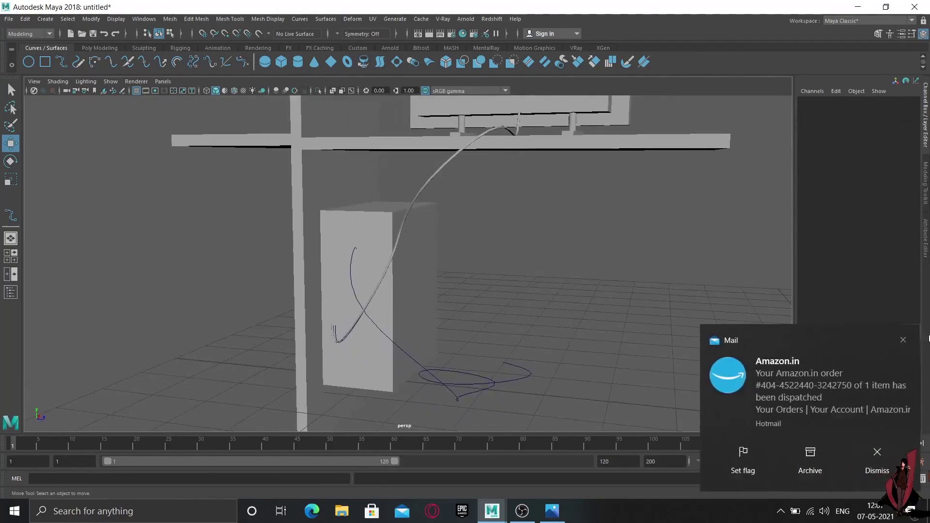
click(903, 340)
alt+drag(376, 343, 353, 332)
alt+right_drag(353, 333, 369, 322)
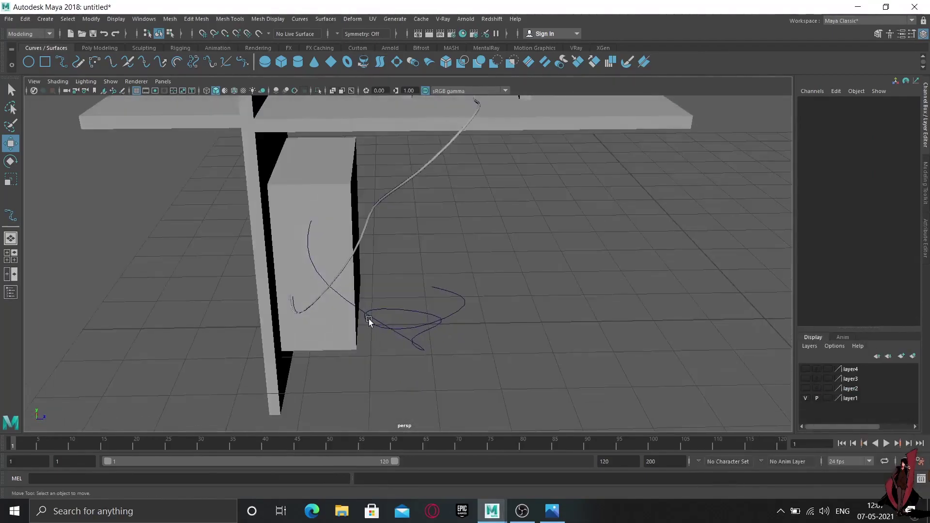
alt+drag(369, 322, 405, 385)
scroll(372, 338, up, 2)
scroll(371, 338, up, 2)
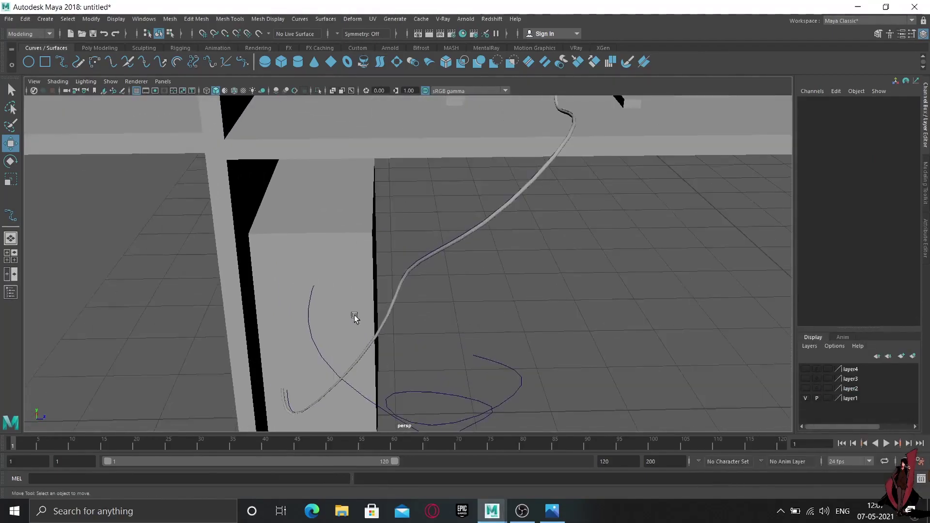
Create a NURBS circle beside the cabinet and rotate it 90 degrees in Z.
click(35, 66)
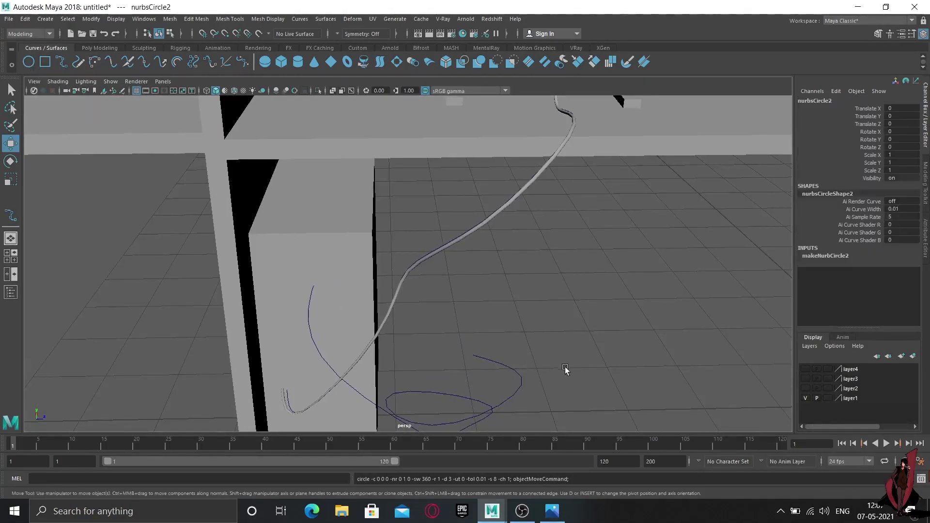
scroll(442, 317, down, 3)
scroll(557, 404, down, 3)
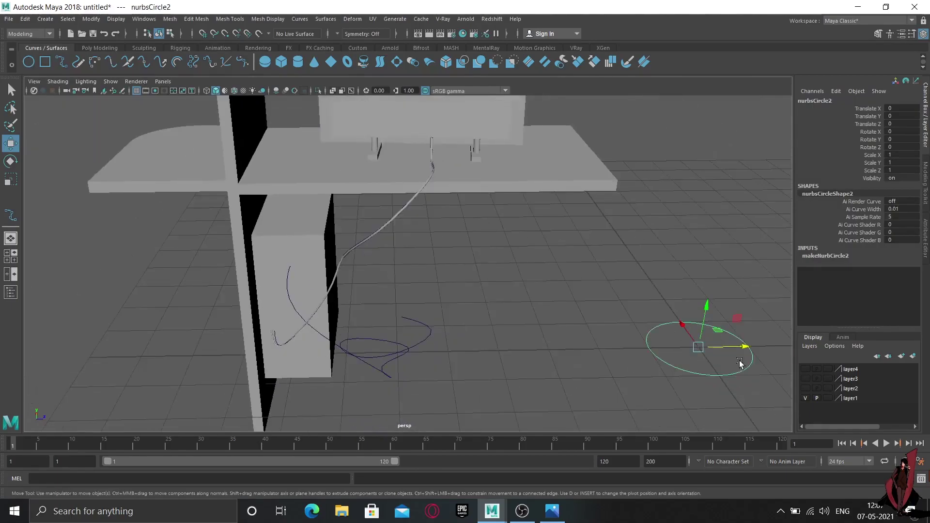
drag(741, 347, 358, 388)
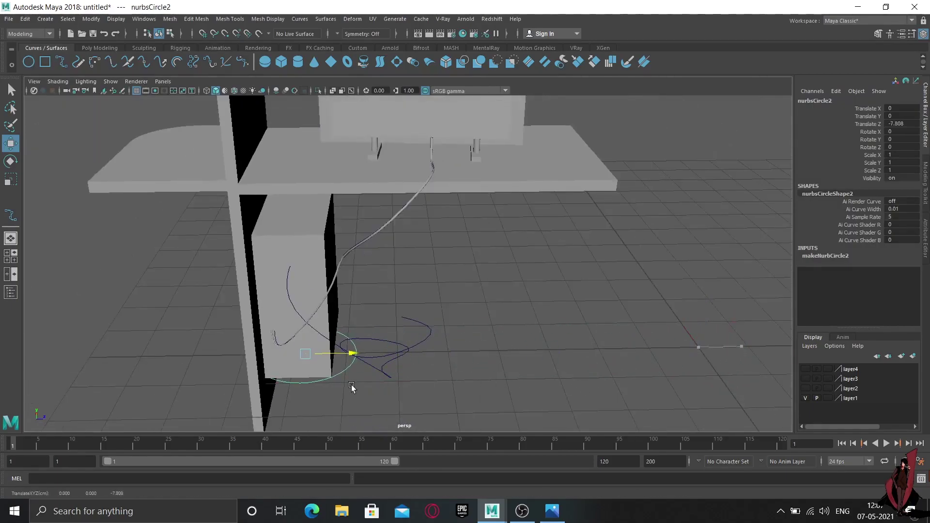
key(e)
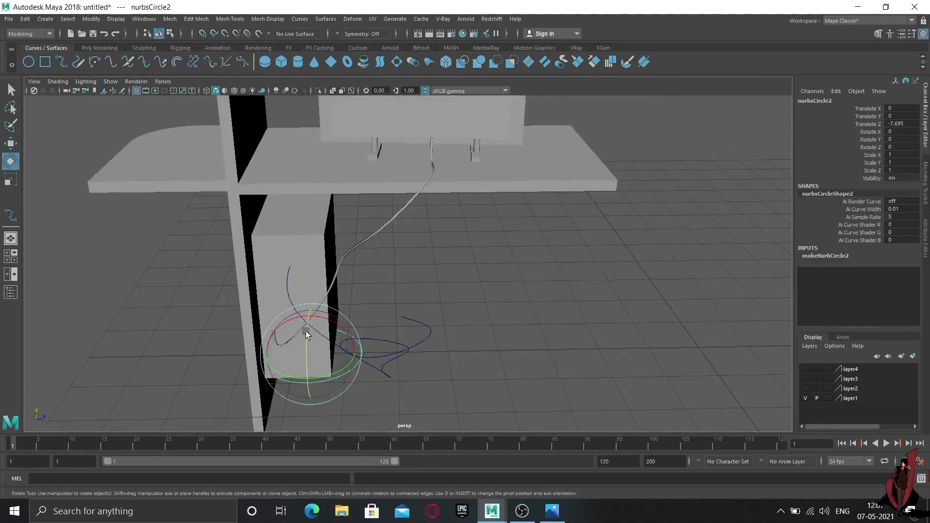
drag(306, 333, 315, 278)
double_click(897, 147)
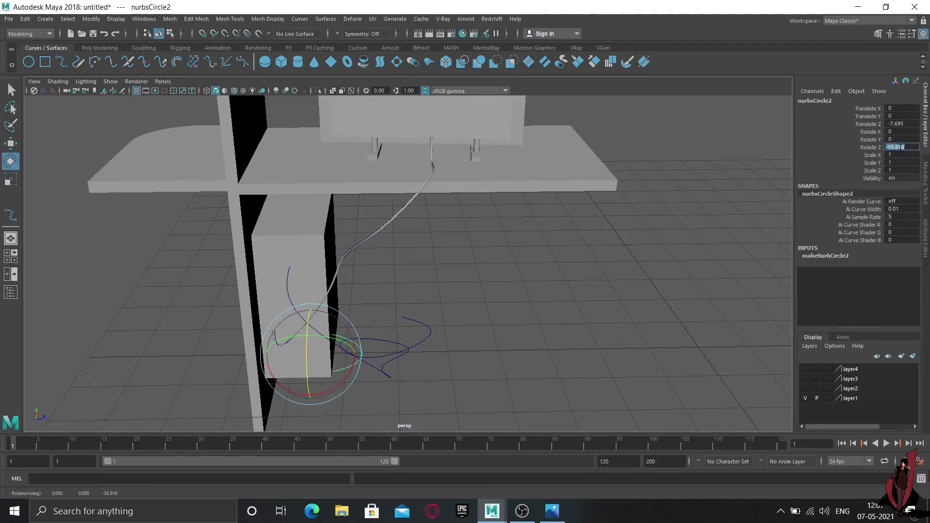
key(Return)
Shrink the circle and raise it up off the floor.
text(rr)
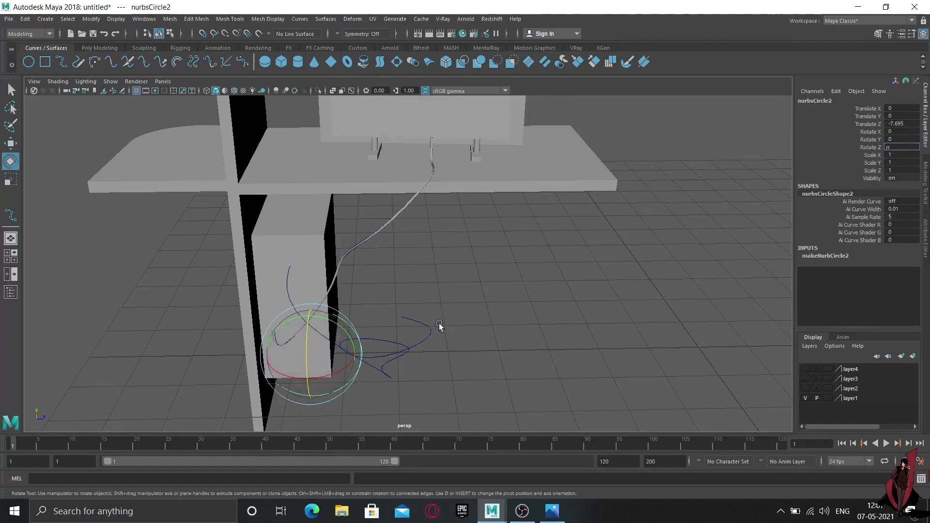
click(488, 311)
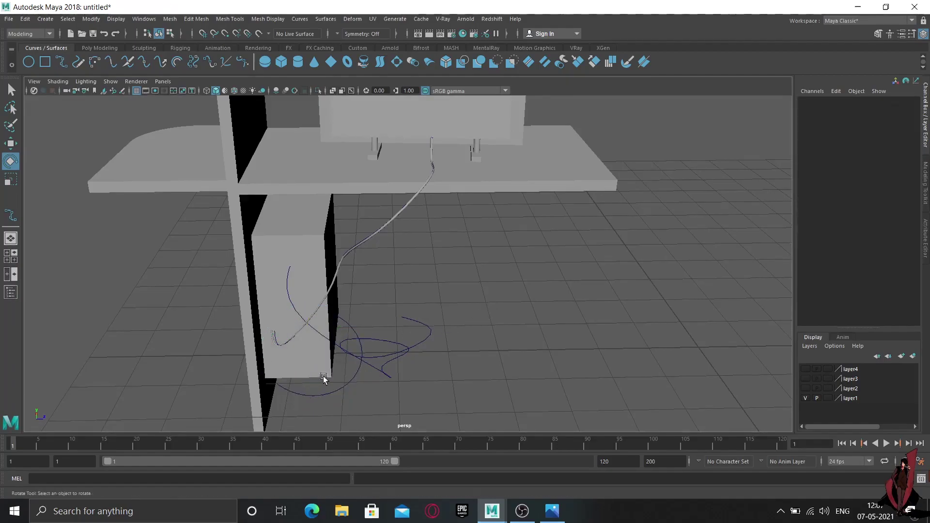
click(347, 386)
key(r)
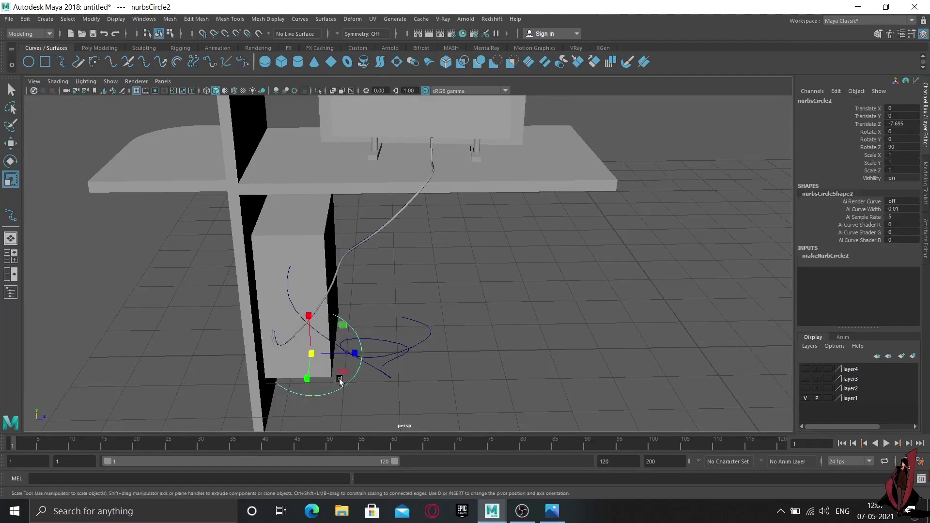
drag(310, 353, 235, 359)
key(w)
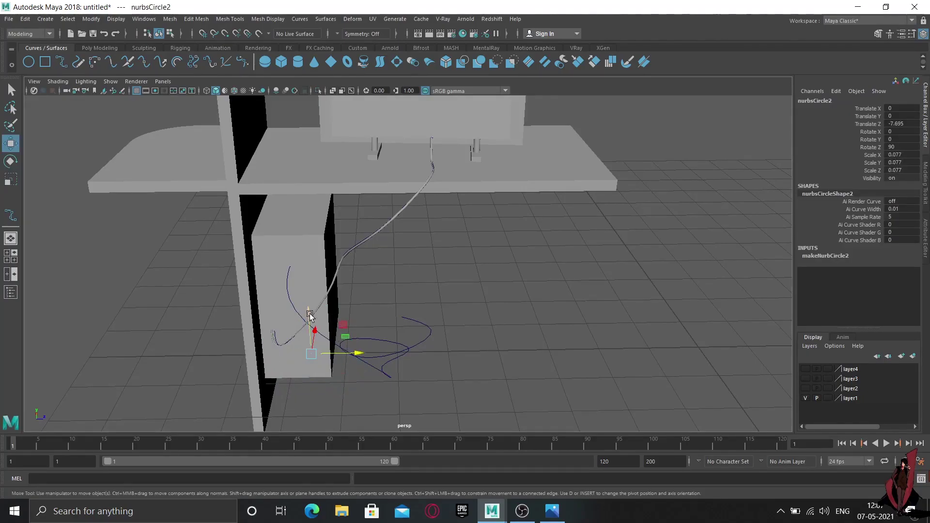
drag(309, 316, 307, 235)
Switch to wireframe and move the circle left along X beside the cabinet.
alt+drag(347, 278, 301, 289)
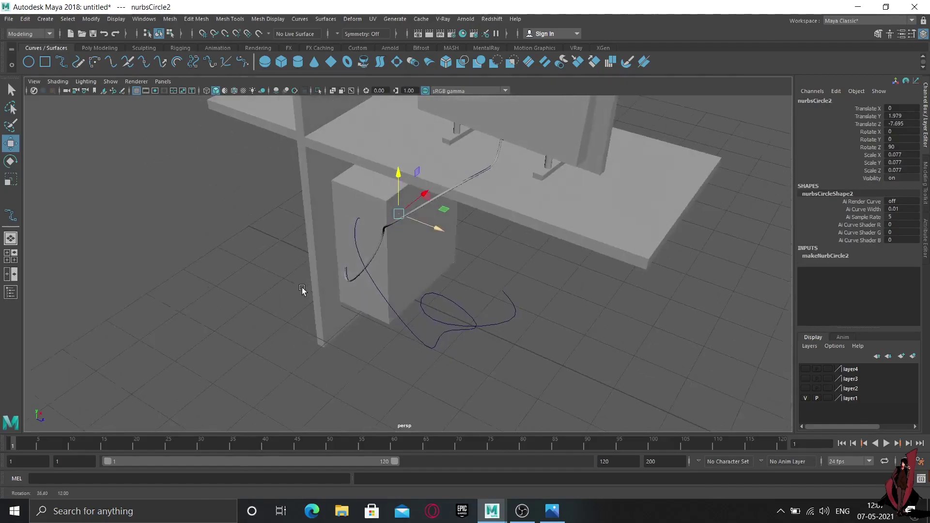
key(4)
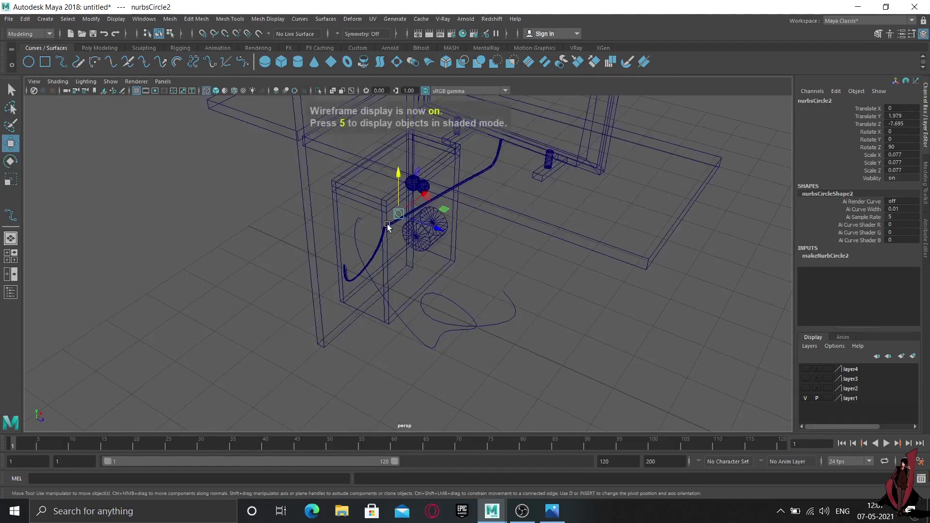
mouse_move(418, 207)
mouse_down()
mouse_move(385, 226)
mouse_move(390, 278)
mouse_move(328, 286)
mouse_move(315, 351)
mouse_up()
scroll(344, 307, up, 5)
scroll(399, 284, up, 3)
scroll(397, 288, up, 1)
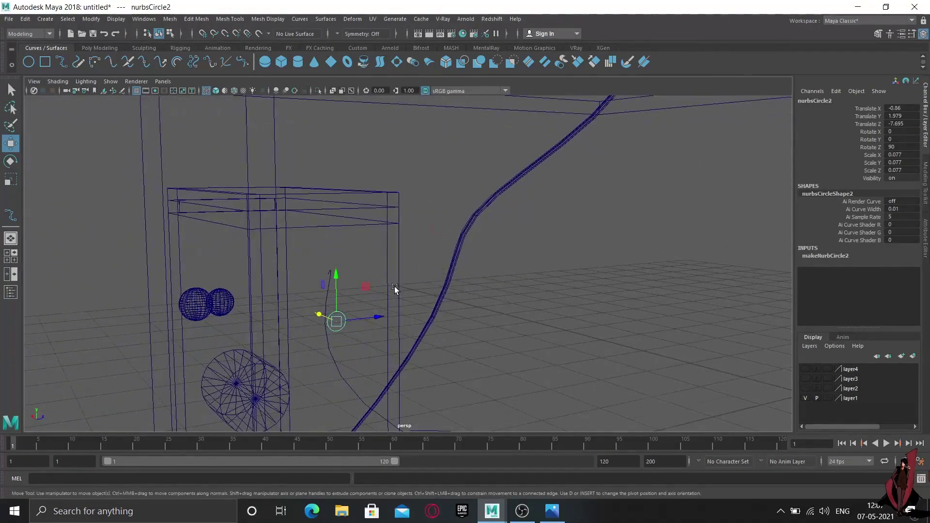
scroll(389, 293, up, 3)
mouse_move(385, 302)
alt+mouse_down()
mouse_move(359, 311)
mouse_move(357, 347)
alt+mouse_up()
scroll(360, 310, down, 3)
scroll(351, 310, up, 1)
scroll(352, 310, down, 3)
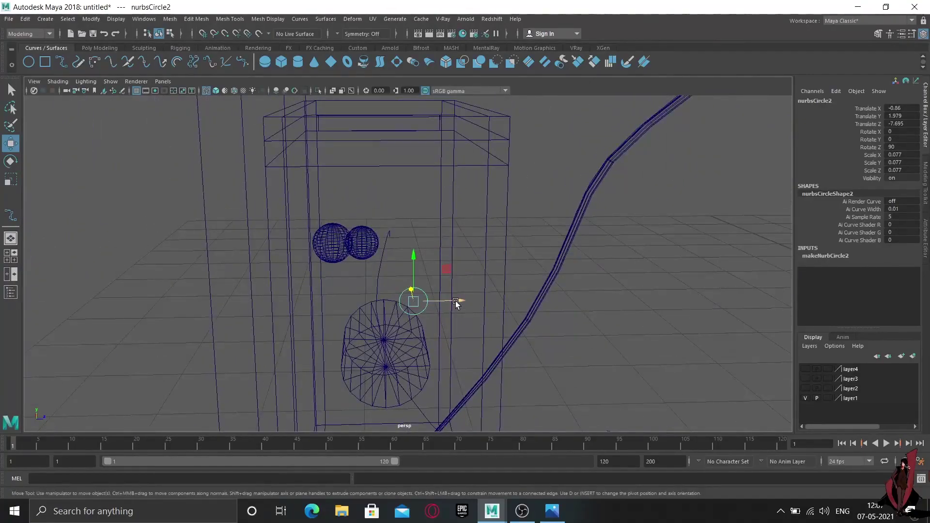
Nudge the circle to the cable start, scale it to 0.032, and add curve2 to the selection.
mouse_move(455, 303)
mouse_down()
mouse_move(409, 309)
mouse_move(394, 245)
mouse_move(411, 290)
mouse_move(442, 297)
mouse_move(405, 326)
mouse_move(411, 274)
mouse_up()
alt+drag(378, 303, 418, 337)
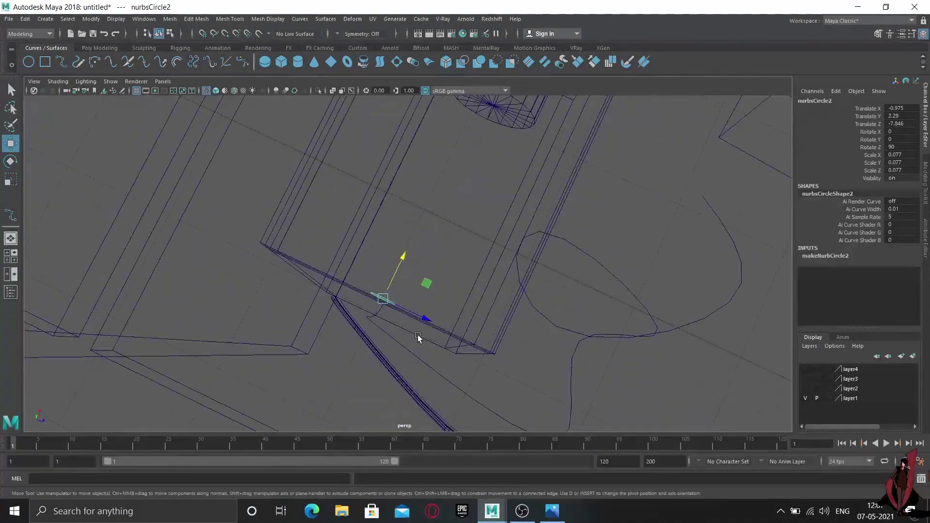
click(408, 263)
key(ctrl+z)
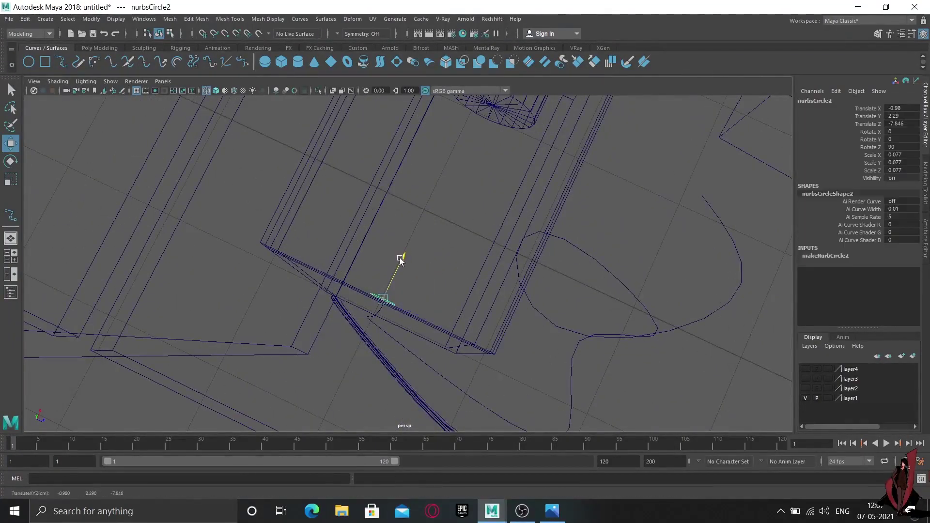
drag(418, 321, 424, 324)
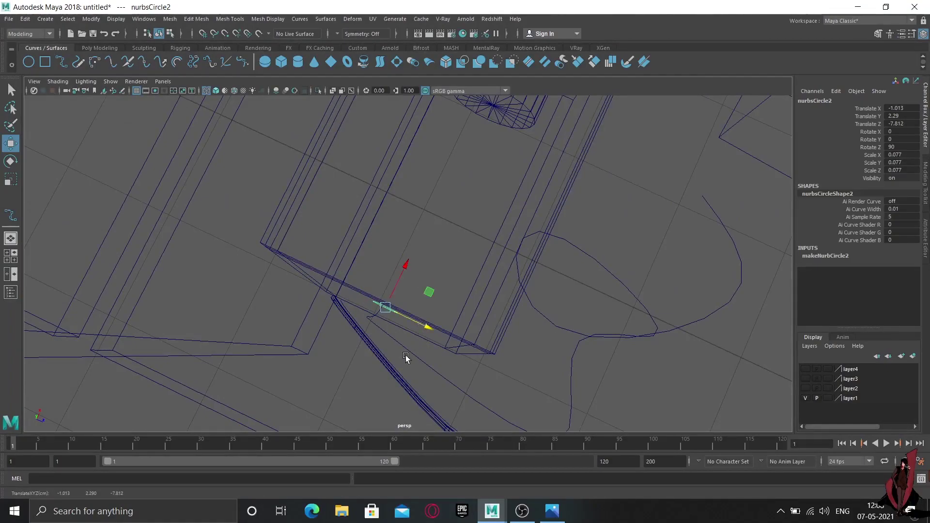
mouse_move(405, 356)
alt+mouse_down()
mouse_move(436, 313)
mouse_move(383, 311)
alt+mouse_up()
key(r)
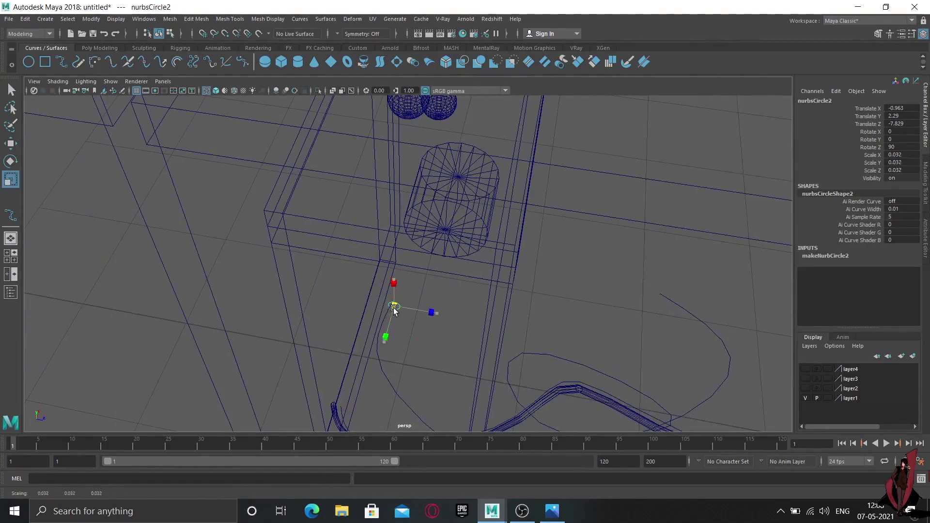
drag(395, 308, 381, 326)
shift+click(379, 327)
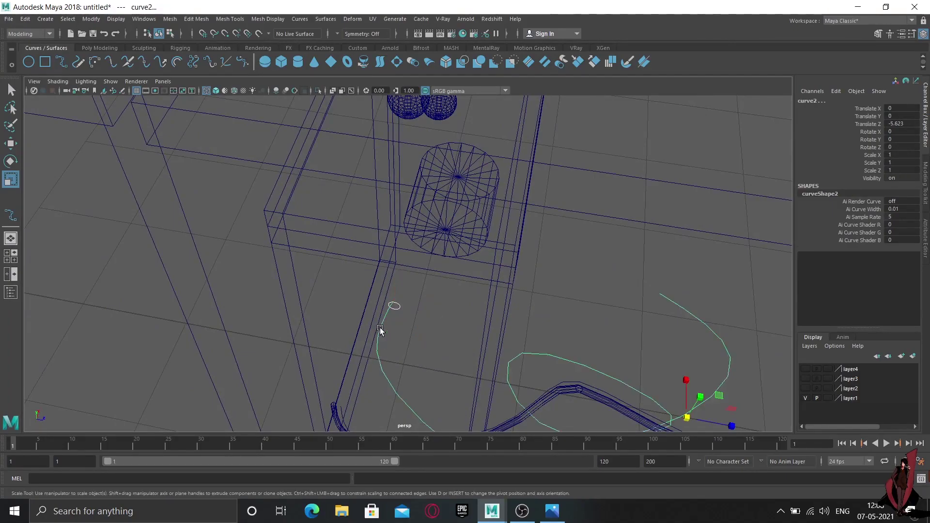
Extrude the circle along curve2 with Surfaces > Extrude and Fixed Path on.
click(334, 20)
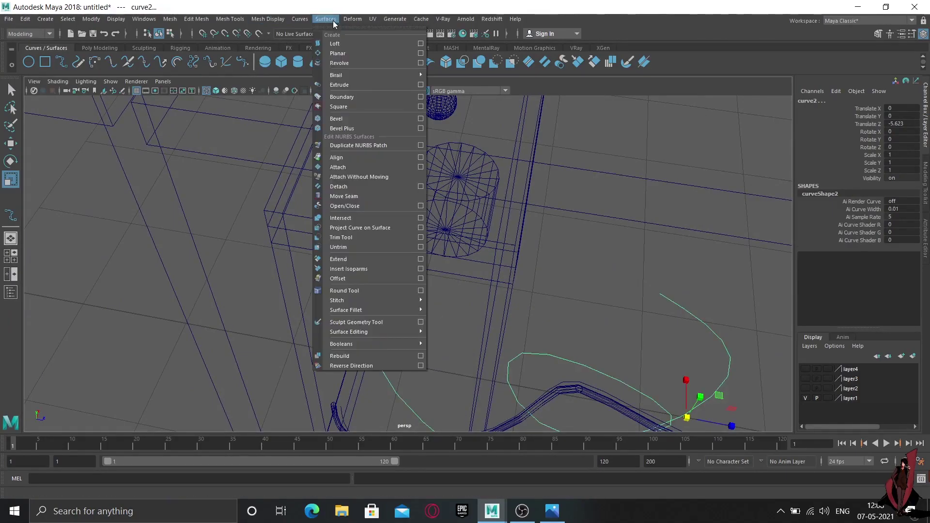
click(350, 84)
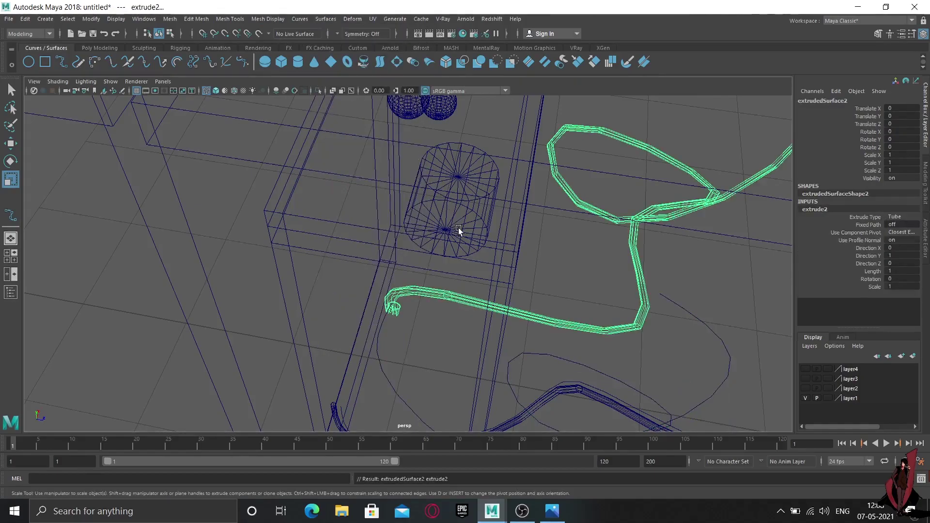
double_click(903, 223)
key(Return)
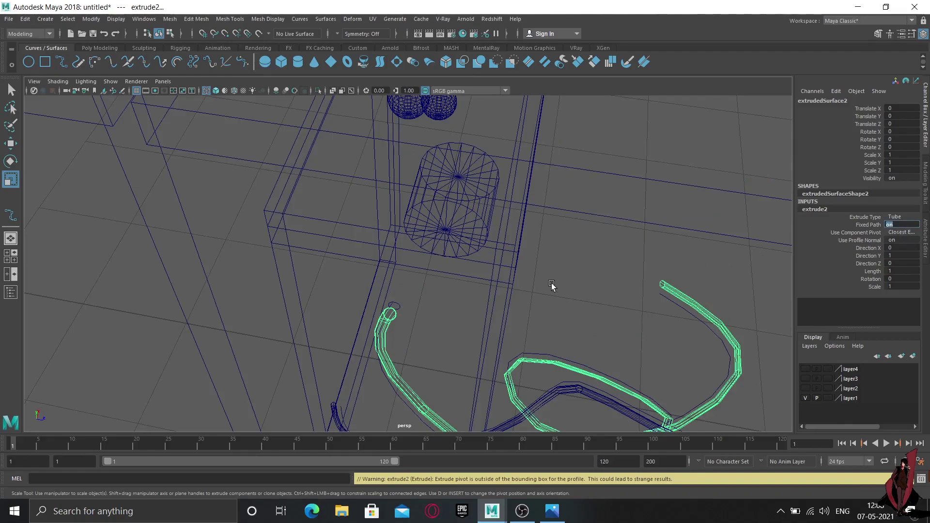
mouse_move(551, 292)
alt+mouse_down()
mouse_move(521, 310)
mouse_move(551, 297)
alt+mouse_up()
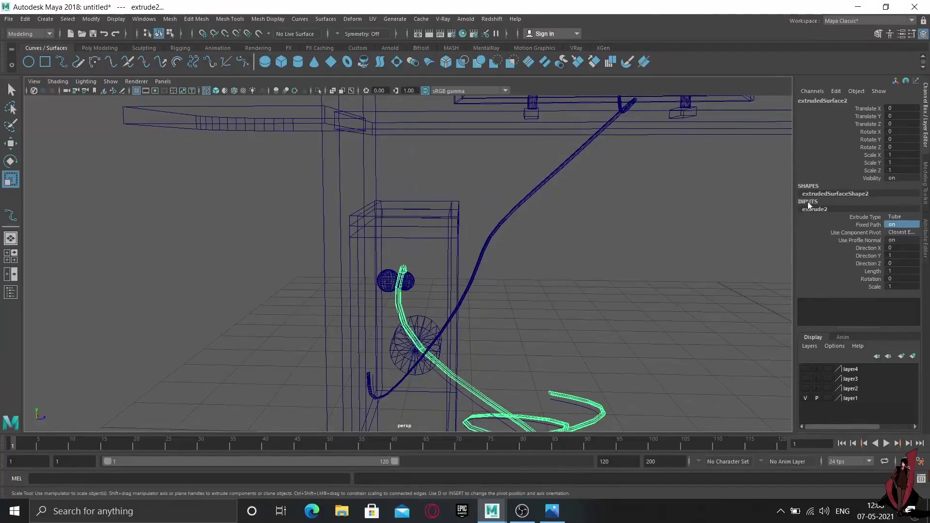
Try the extrude pivot options and settle on Component Pivot.
click(905, 231)
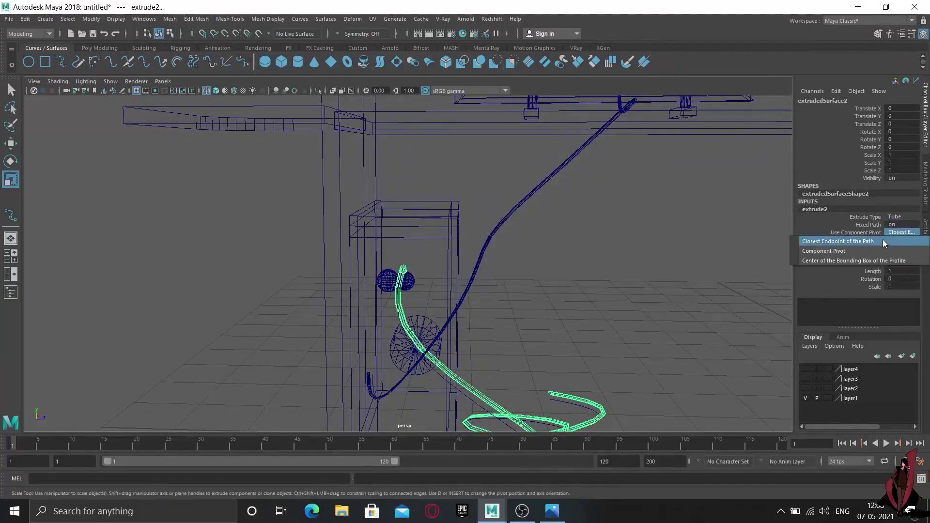
click(876, 242)
click(903, 232)
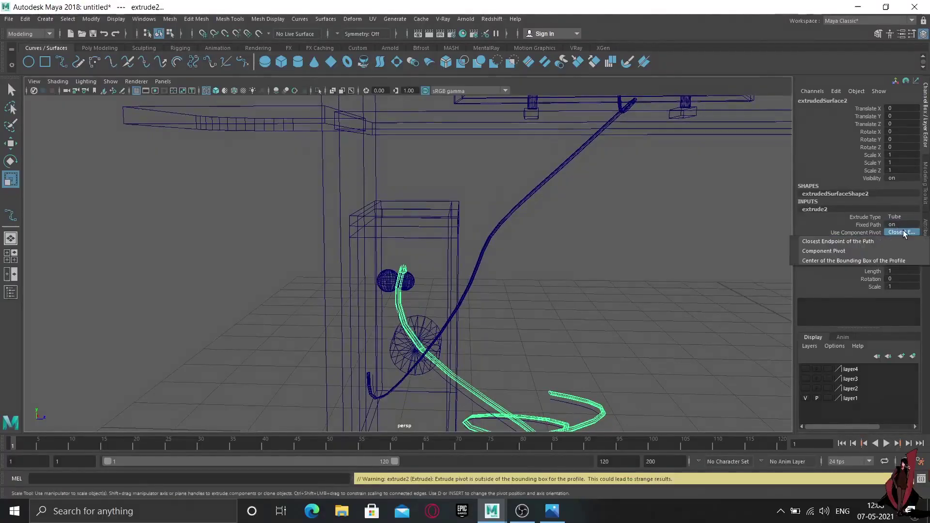
click(887, 249)
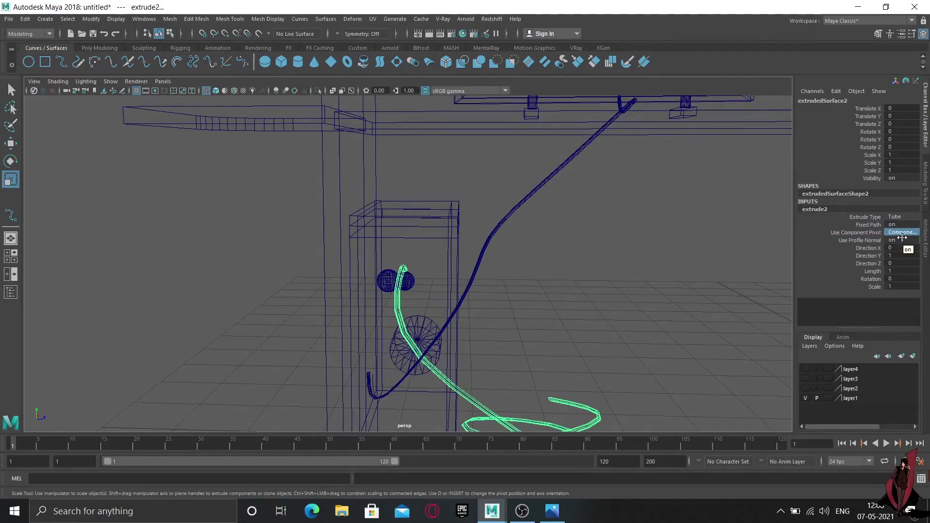
click(902, 235)
click(885, 257)
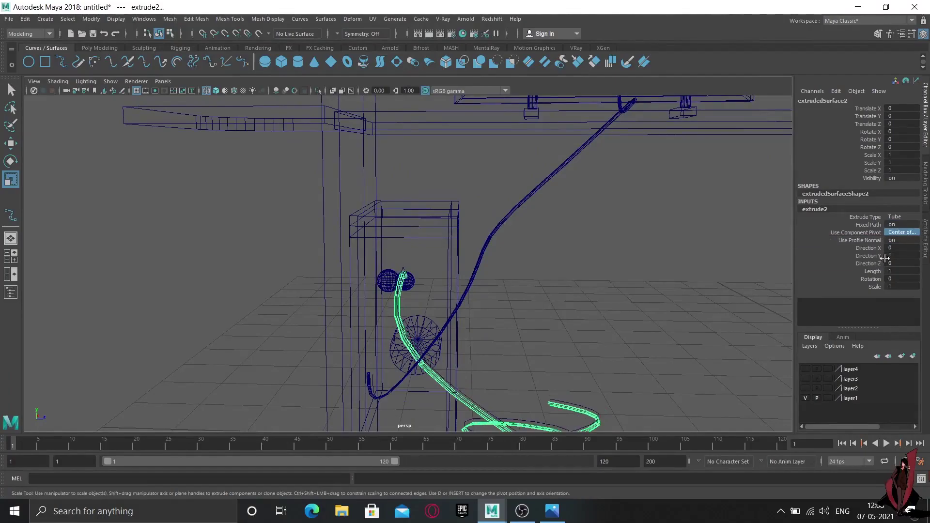
click(902, 232)
click(830, 246)
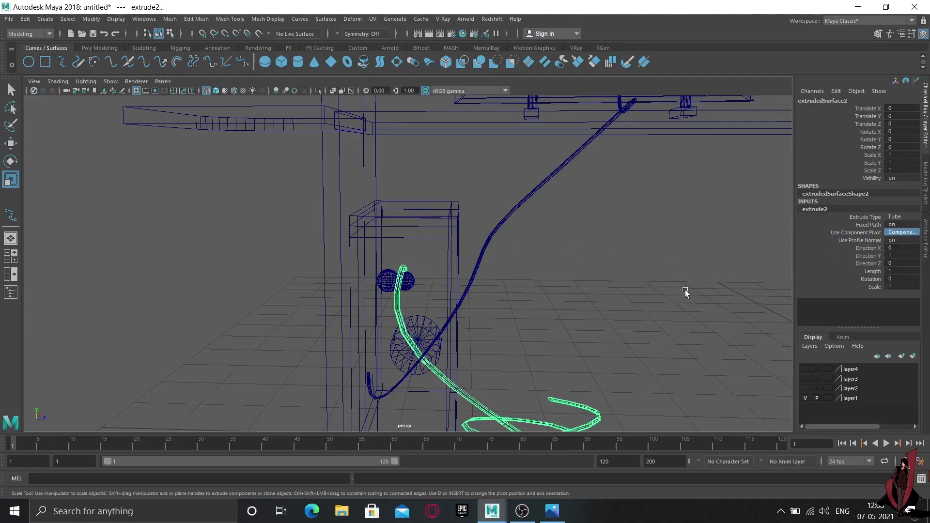
Toggle wireframe and orbit around the cabinet to inspect the looping tube.
alt+drag(685, 289, 473, 324)
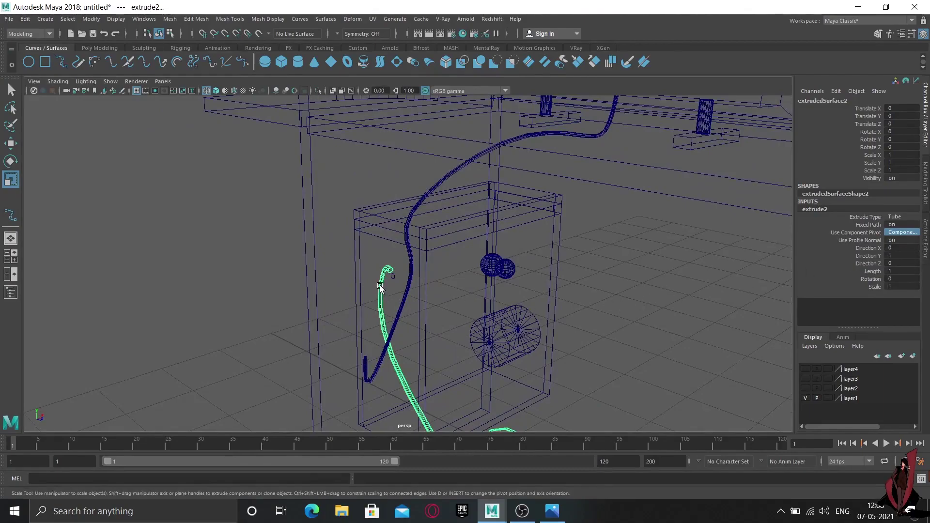
right_drag(394, 267, 539, 202)
key(4)
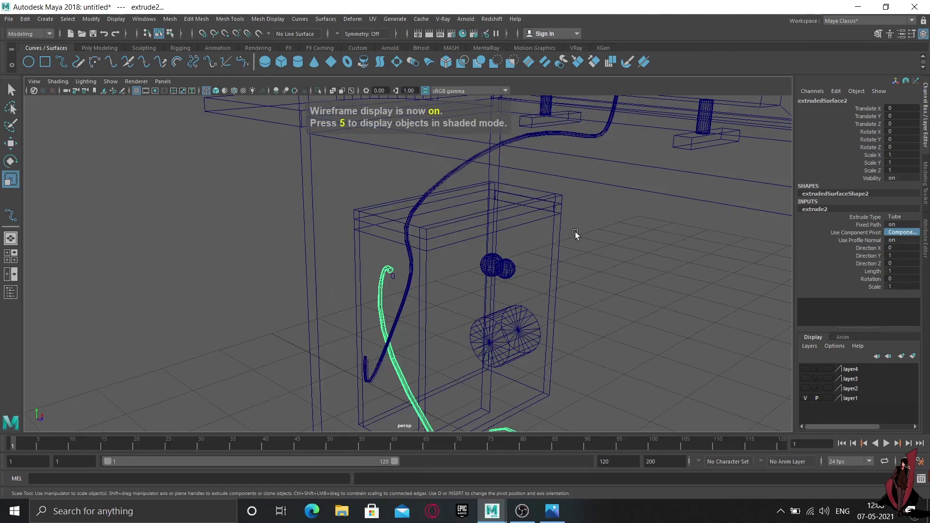
key(5)
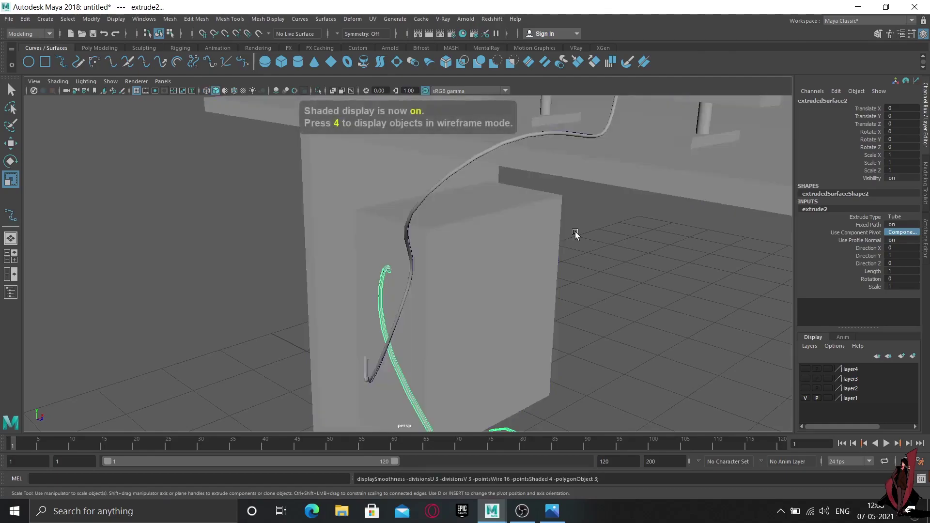
mouse_move(575, 234)
alt+mouse_down()
mouse_move(525, 285)
mouse_move(482, 291)
mouse_move(535, 309)
mouse_move(567, 342)
mouse_move(602, 343)
mouse_move(613, 369)
mouse_move(552, 322)
mouse_move(714, 435)
alt+mouse_up()
scroll(677, 355, down, 3)
mouse_move(662, 357)
alt+mouse_down()
mouse_move(674, 391)
mouse_move(607, 344)
mouse_move(565, 374)
mouse_move(461, 214)
alt+mouse_up()
scroll(678, 388, down, 3)
scroll(576, 375, up, 3)
scroll(455, 289, up, 2)
scroll(455, 290, up, 2)
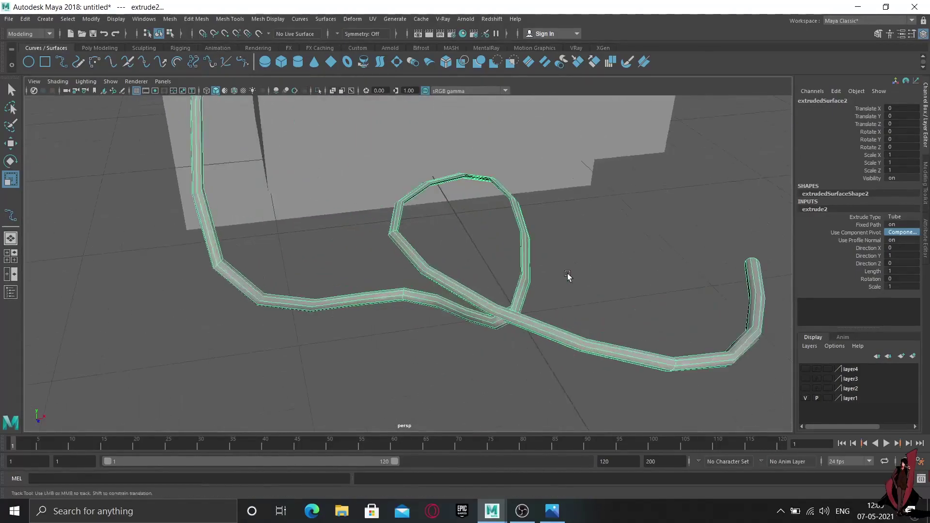
mouse_move(566, 274)
alt+mouse_down()
mouse_move(534, 289)
mouse_move(431, 262)
mouse_move(448, 284)
mouse_move(426, 363)
alt+mouse_up()
scroll(534, 289, up, 3)
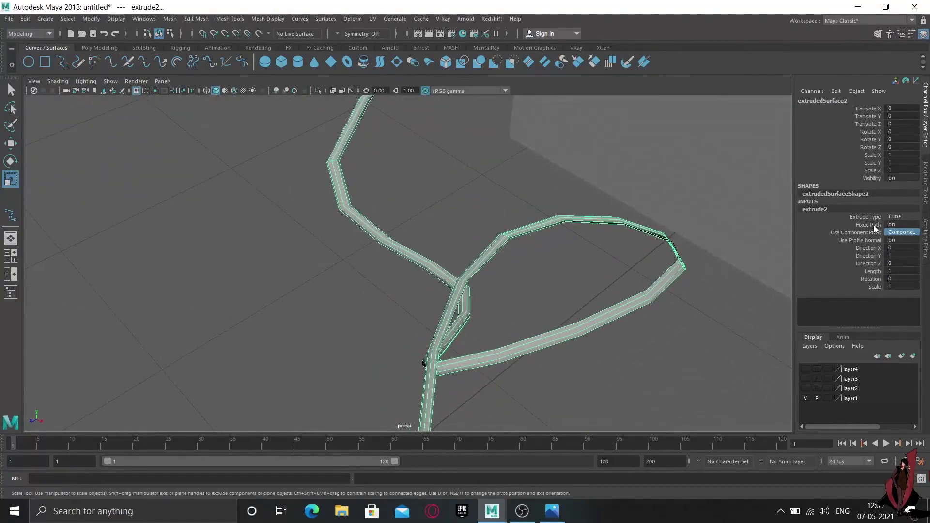
Keep the extrude type as Tube and retry the pivot options, returning to the original curve.
click(899, 231)
click(900, 214)
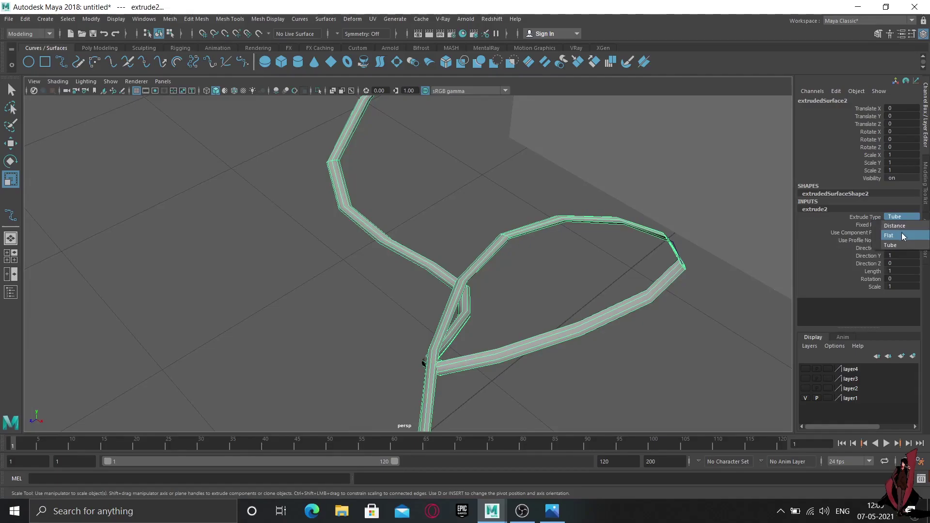
key(Escape)
click(902, 233)
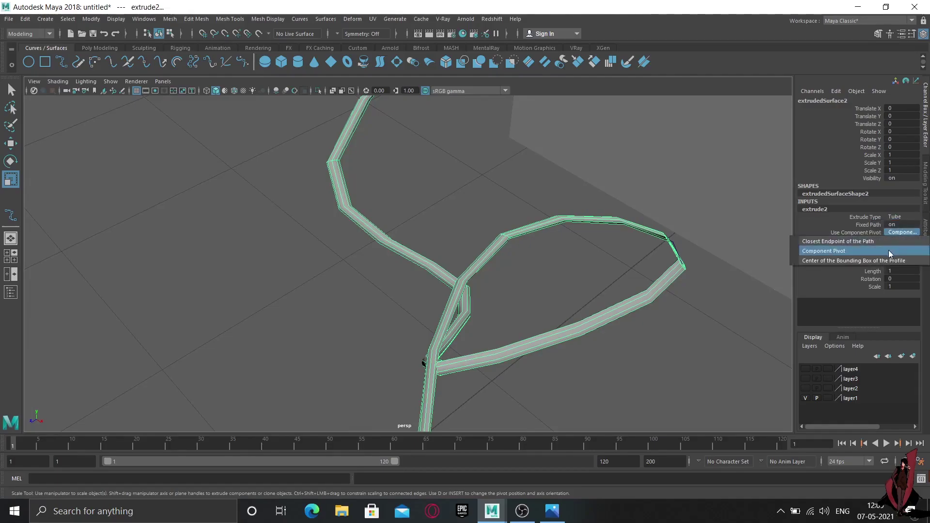
click(888, 251)
click(902, 233)
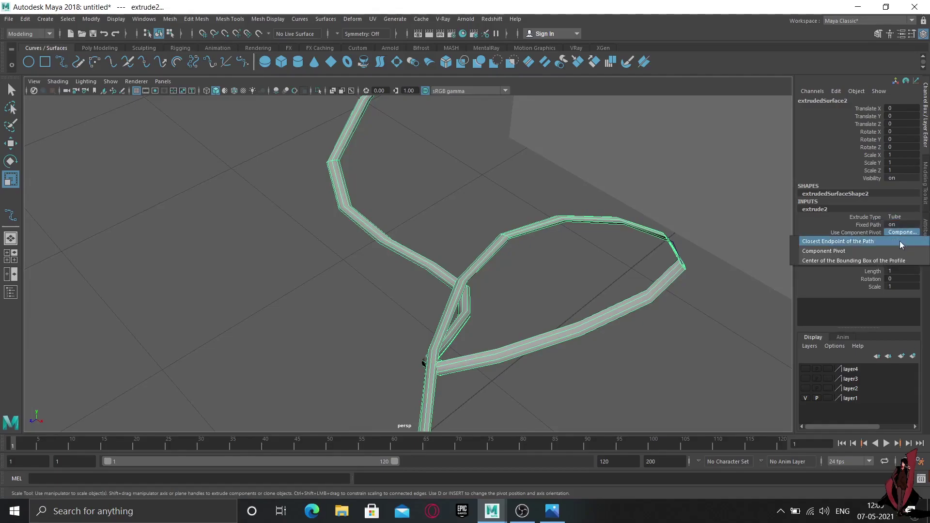
click(884, 242)
click(903, 234)
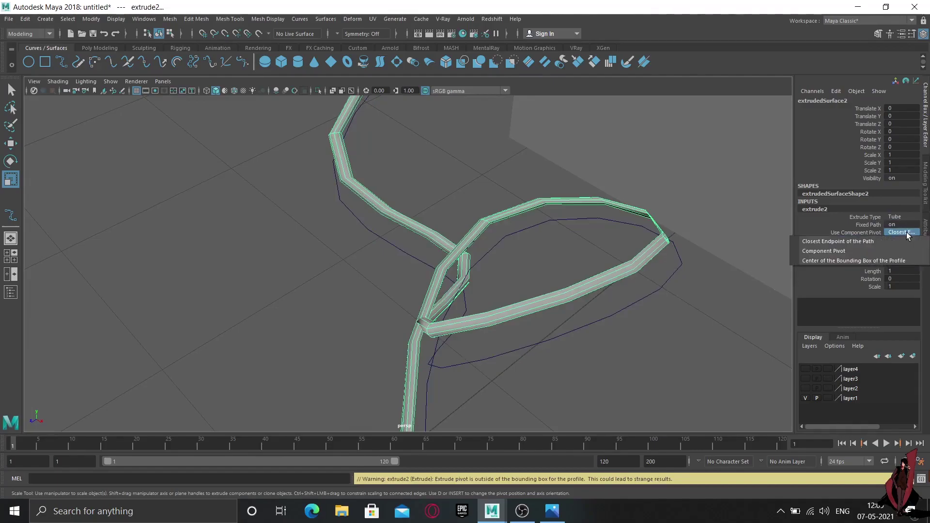
click(888, 258)
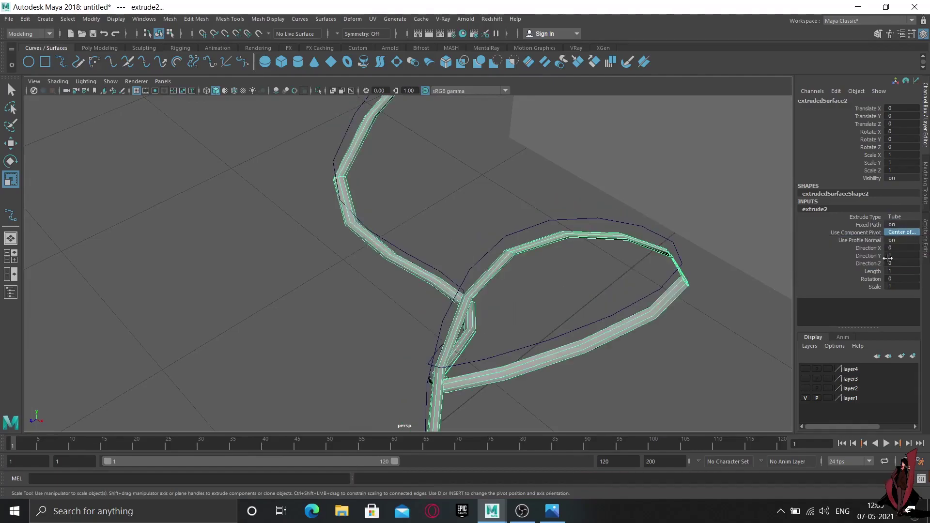
click(891, 232)
click(887, 251)
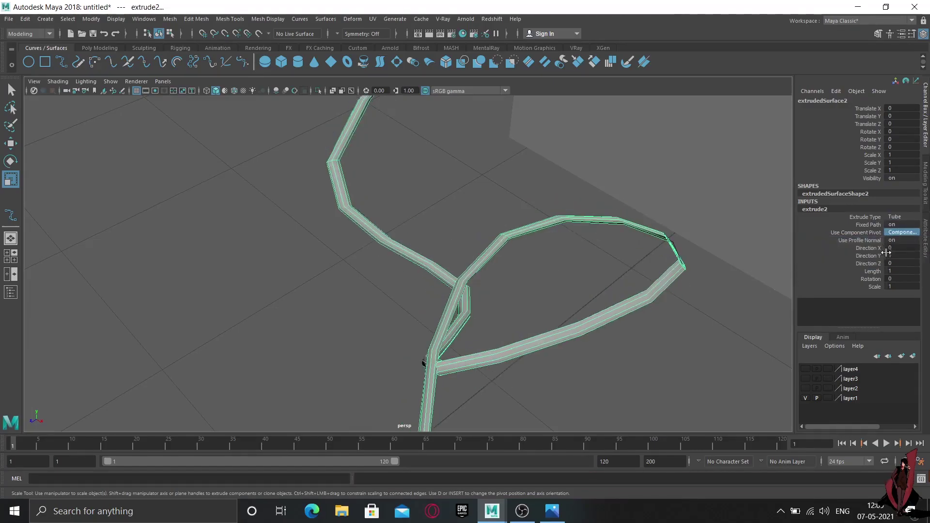
Edit the extrusion's Direction X and Z values.
click(898, 248)
text(1)
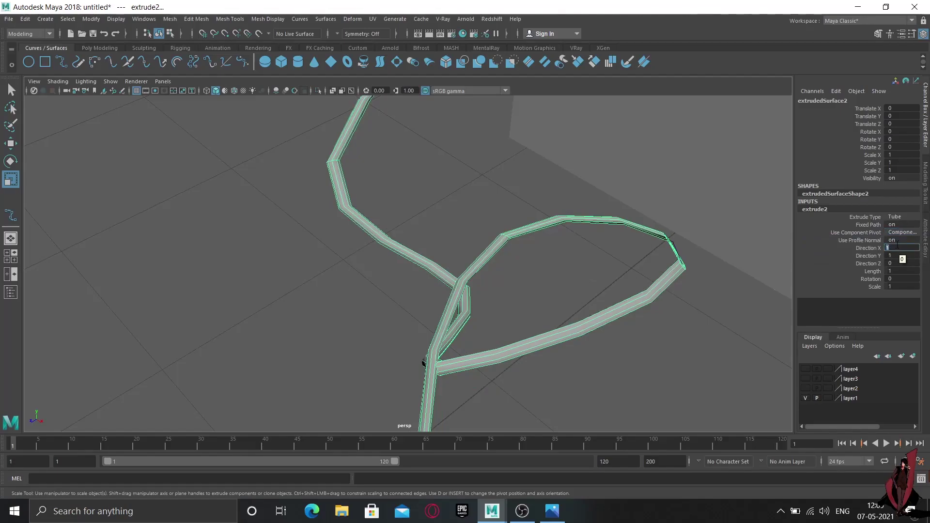
click(896, 265)
key(Return)
Give extrudedSurface2 high-smoothness display (3), then tumble and select extrudedSurface1.
click(624, 345)
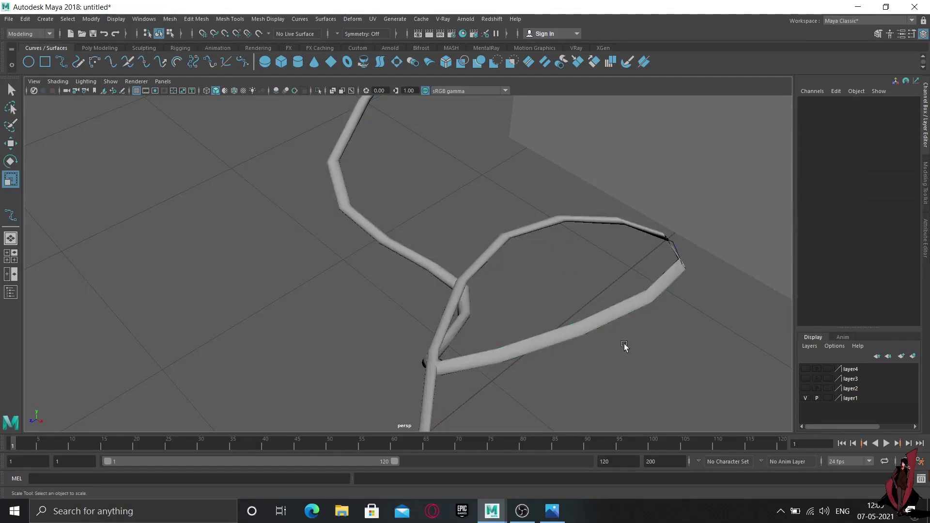
mouse_move(624, 346)
alt+mouse_down()
mouse_move(540, 343)
mouse_move(590, 363)
mouse_move(645, 322)
mouse_move(537, 317)
mouse_move(517, 370)
alt+mouse_up()
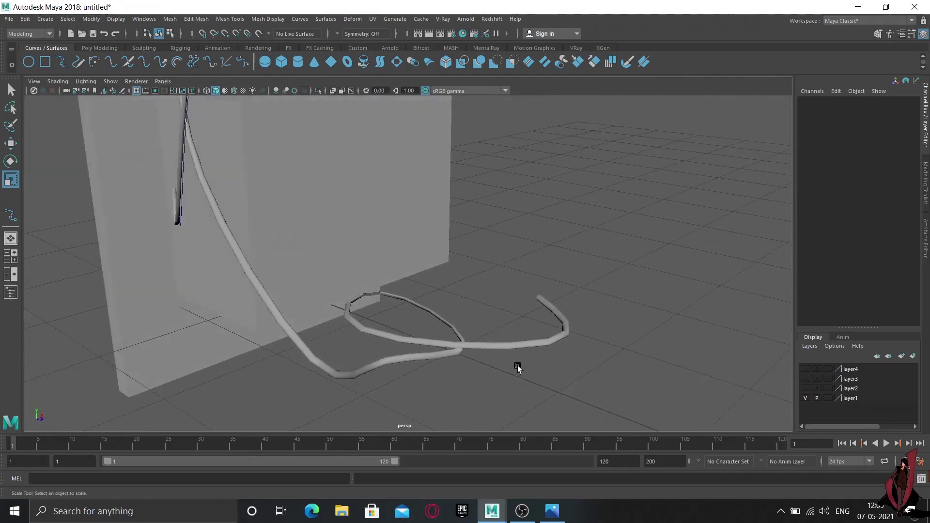
click(482, 343)
key(3)
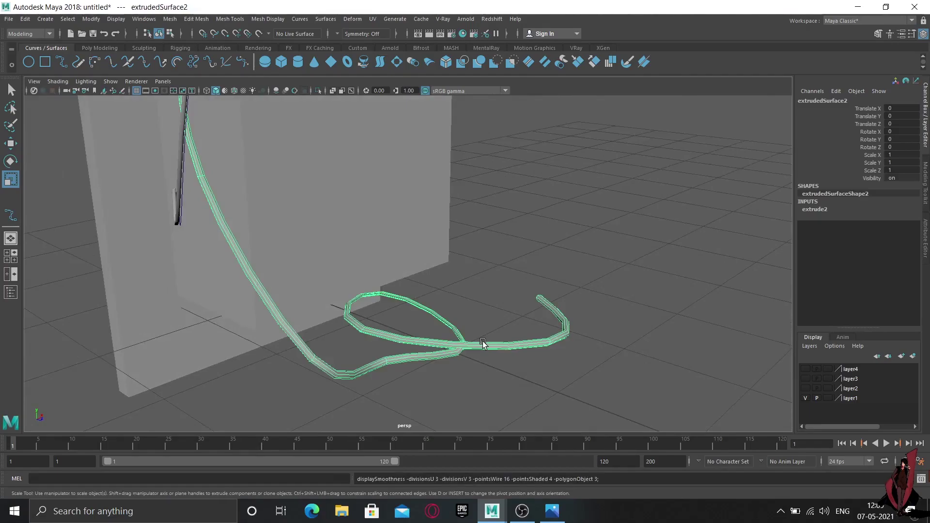
mouse_move(328, 274)
alt+mouse_down()
mouse_move(384, 307)
mouse_move(363, 295)
mouse_move(382, 285)
mouse_move(308, 198)
alt+mouse_up()
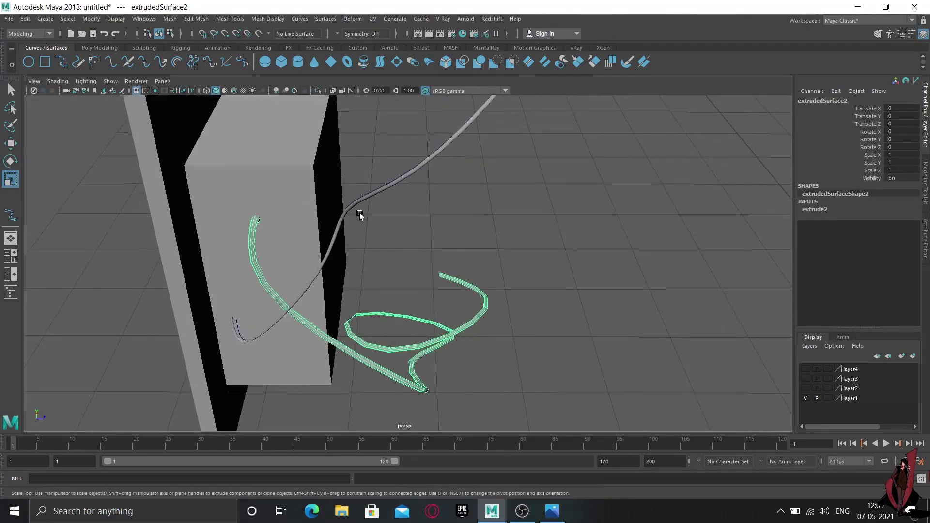
mouse_move(360, 213)
alt+mouse_down()
mouse_move(386, 327)
mouse_move(390, 313)
alt+mouse_up()
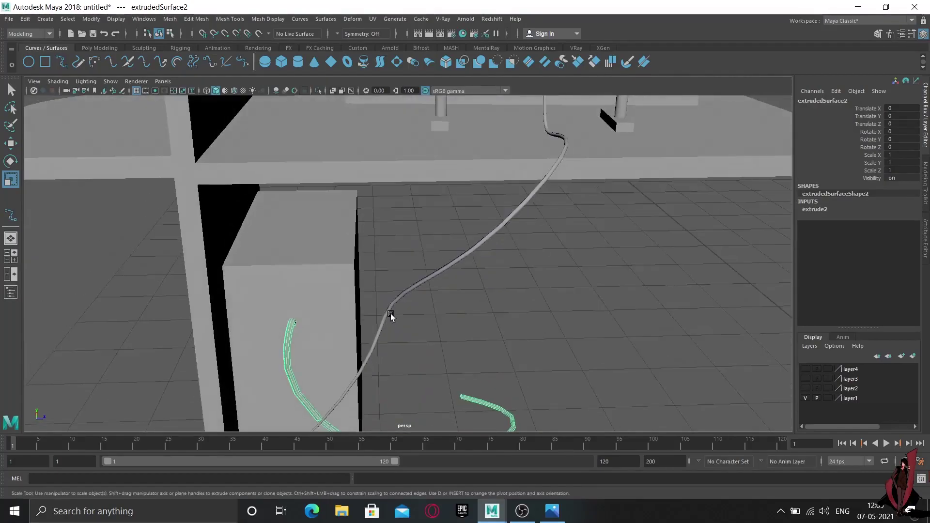
click(463, 258)
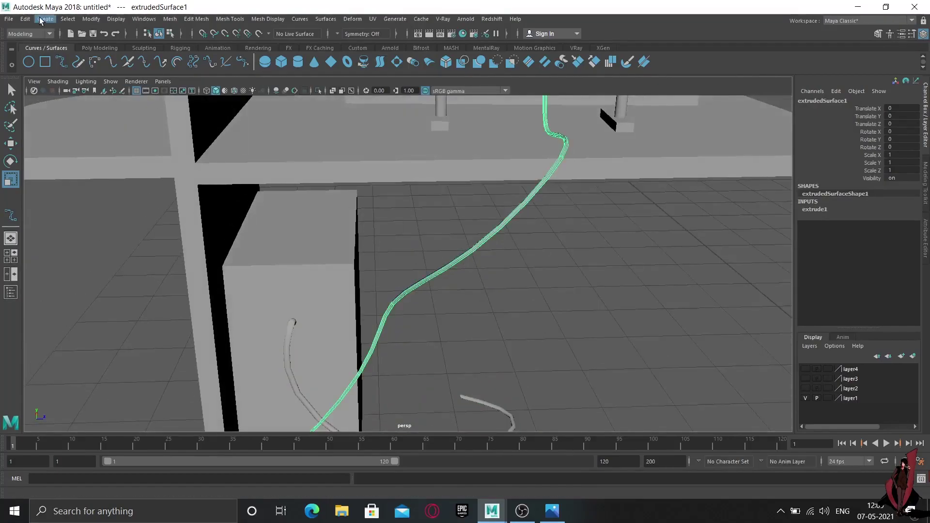
Convert extrudedSurface2 from NURBS to polygons and give it smooth preview.
click(91, 19)
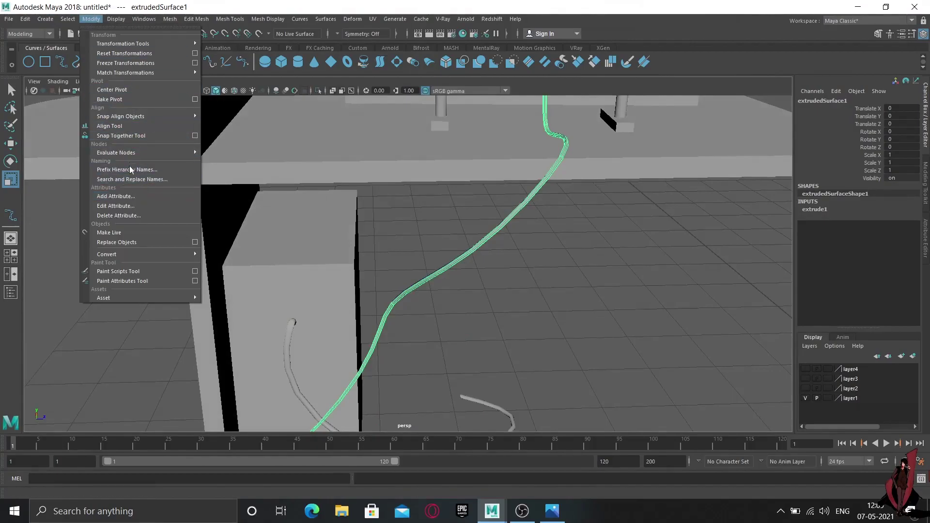
mouse_move(106, 254)
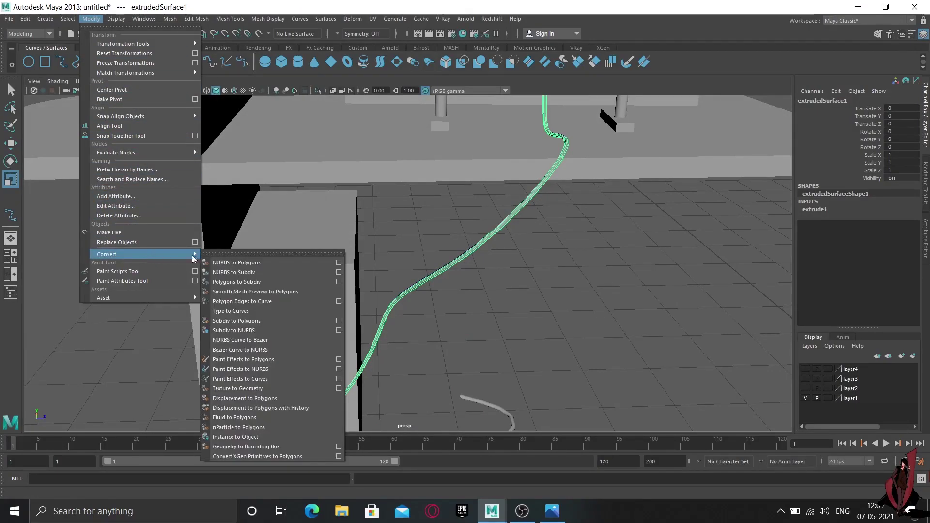
click(226, 262)
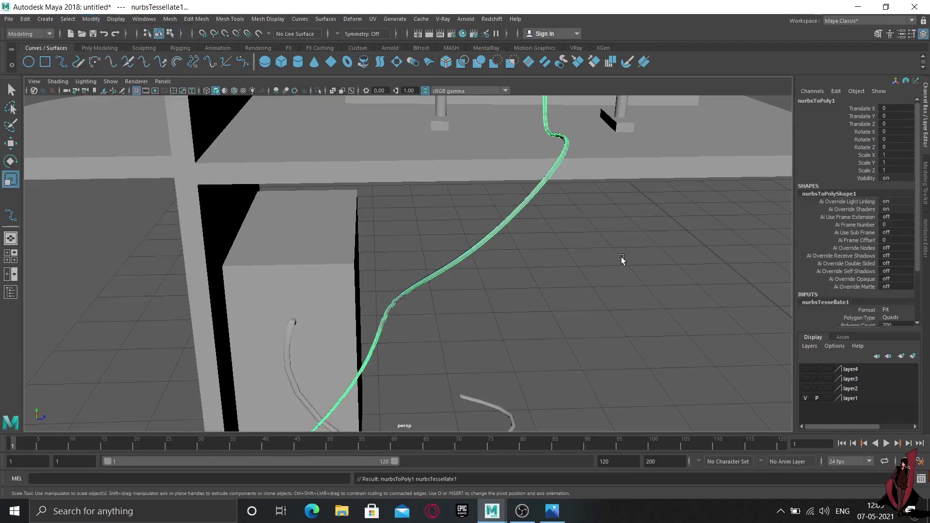
scroll(512, 335, up, 5)
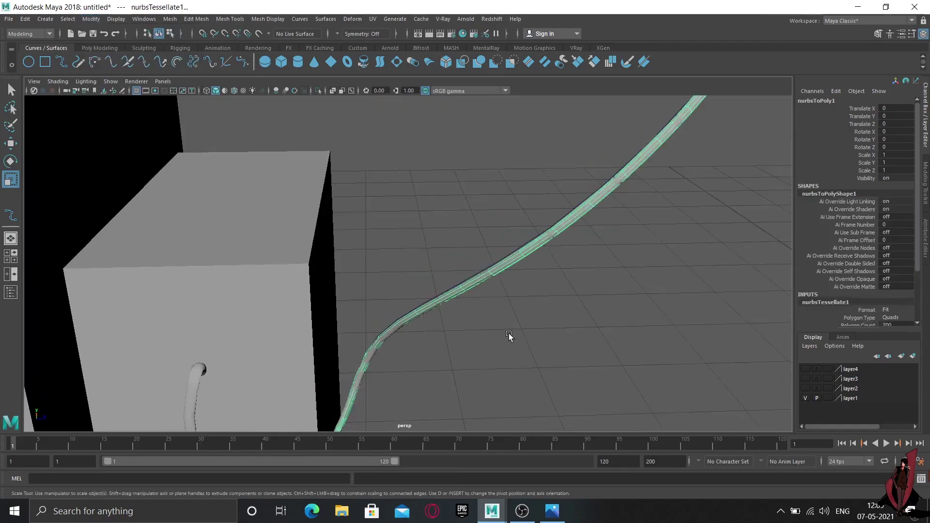
alt+drag(506, 336, 609, 198)
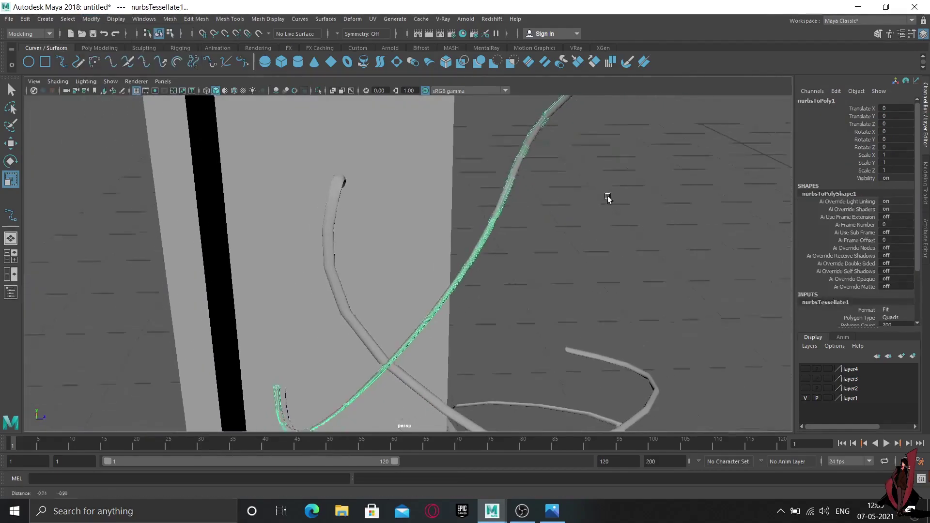
click(335, 265)
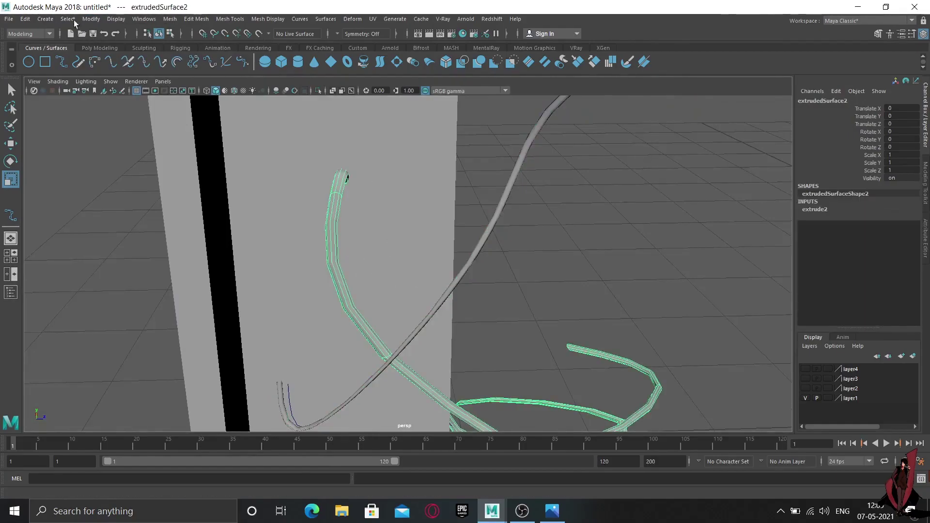
click(90, 18)
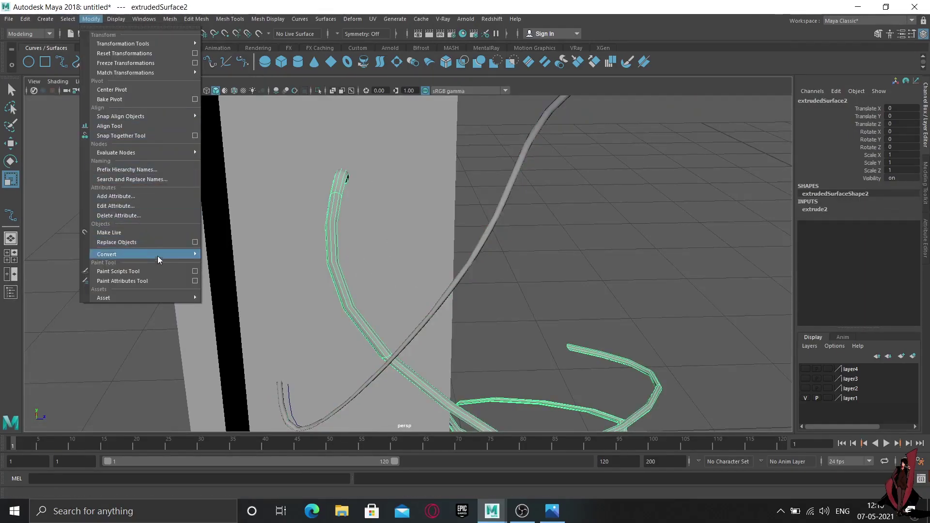
mouse_move(106, 255)
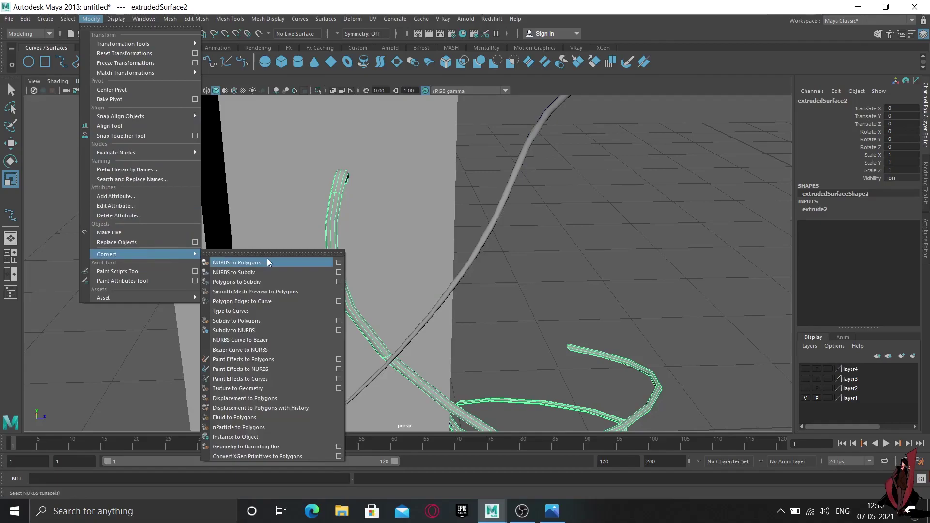
click(268, 262)
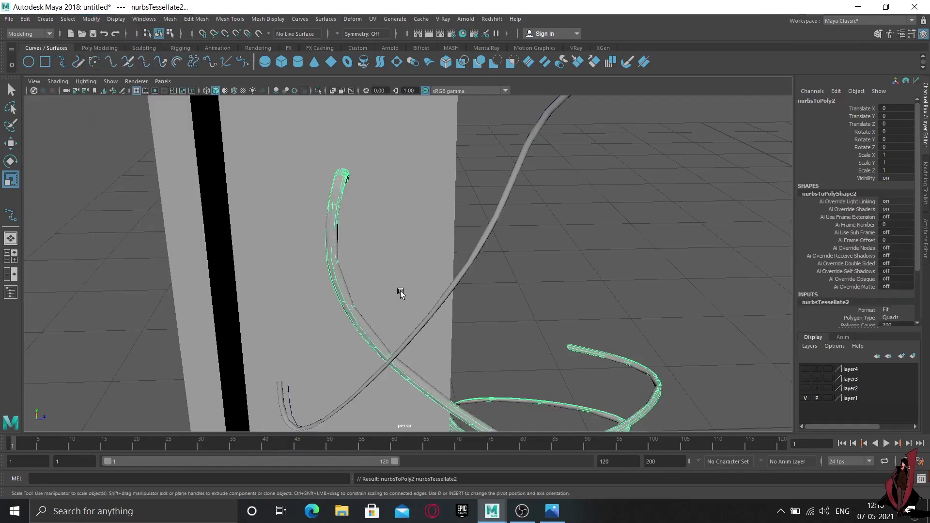
key(3)
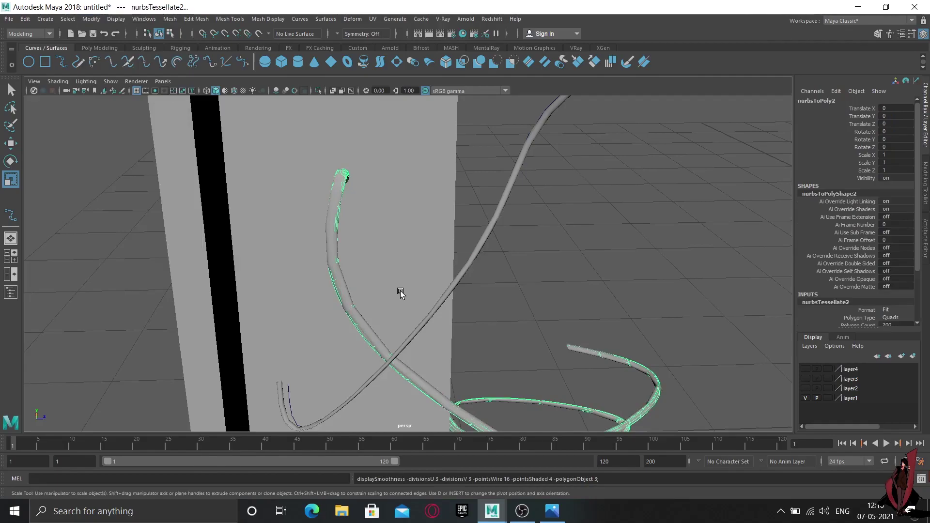
Select extrudedSurface1 and switch it to smooth display.
alt+middle_drag(470, 271, 493, 249)
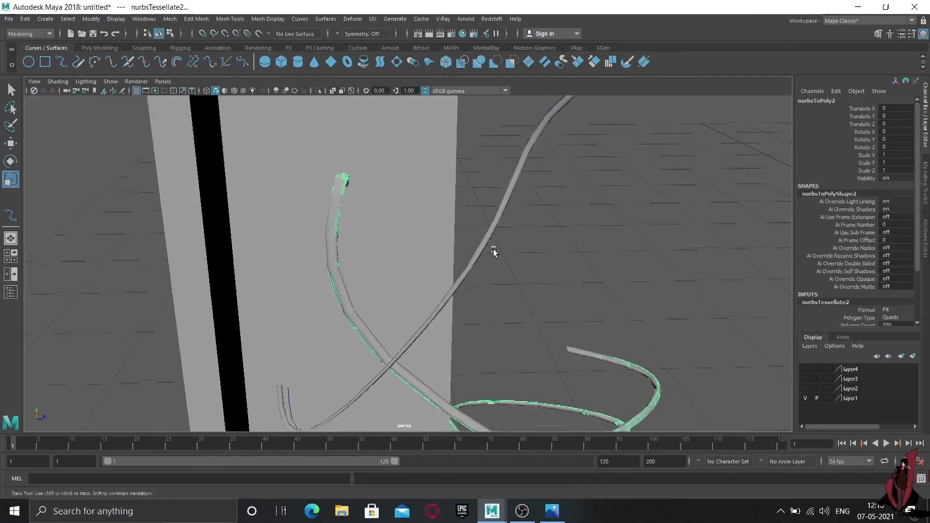
mouse_move(493, 249)
alt+mouse_down()
mouse_move(423, 341)
mouse_move(417, 312)
mouse_move(525, 130)
alt+mouse_up()
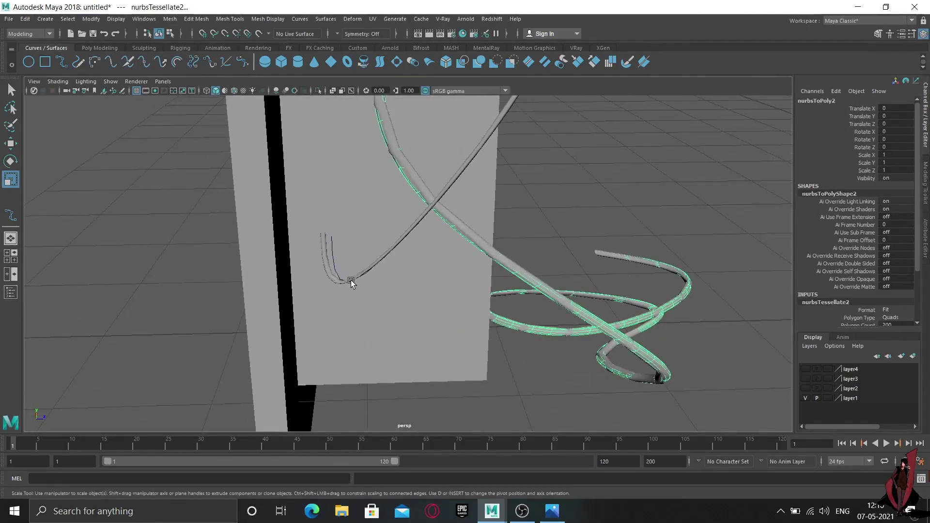
click(328, 271)
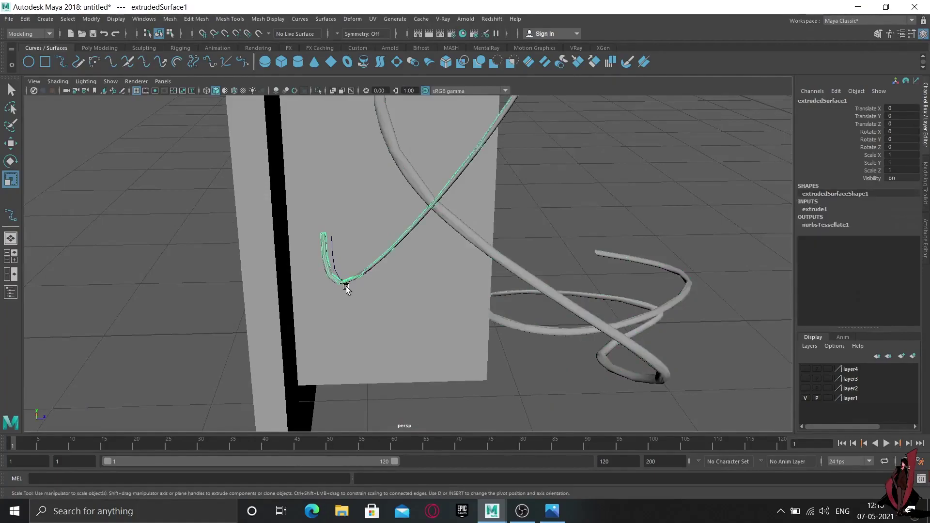
key(3)
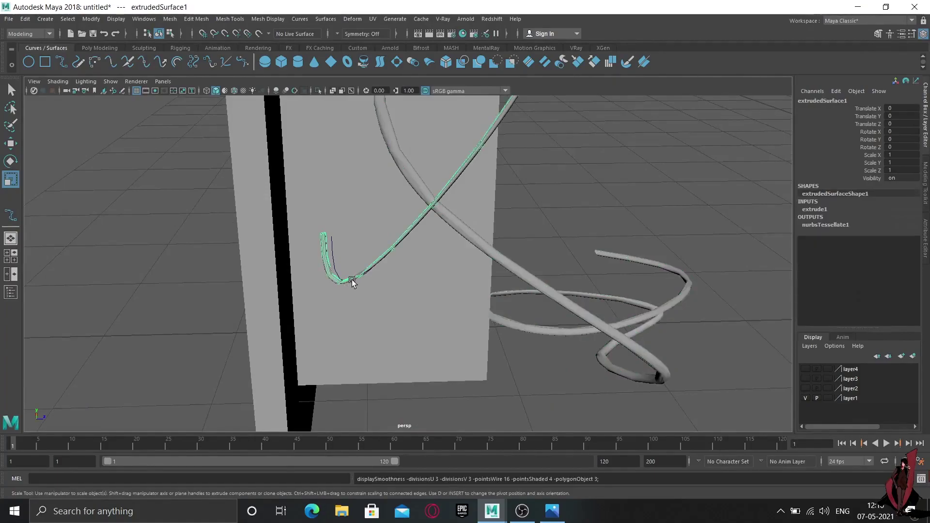
scroll(350, 281, up, 3)
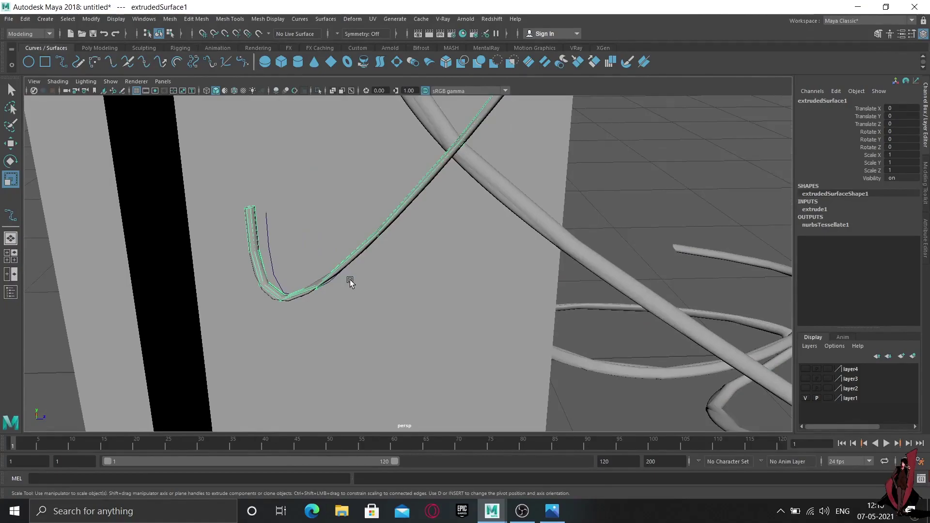
Push the cable tube extrudedSurface1 back along Z to about -1.988.
key(w)
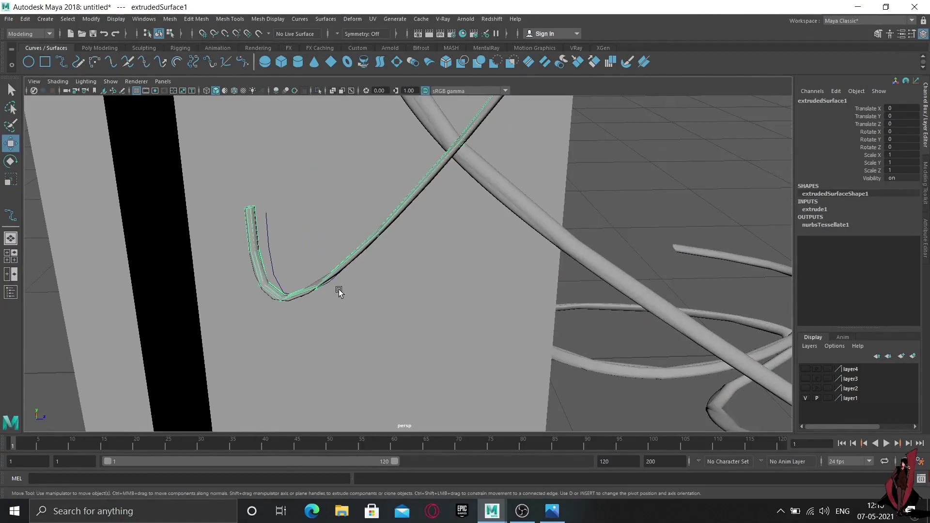
alt+drag(265, 272, 357, 286)
scroll(358, 287, down, 3)
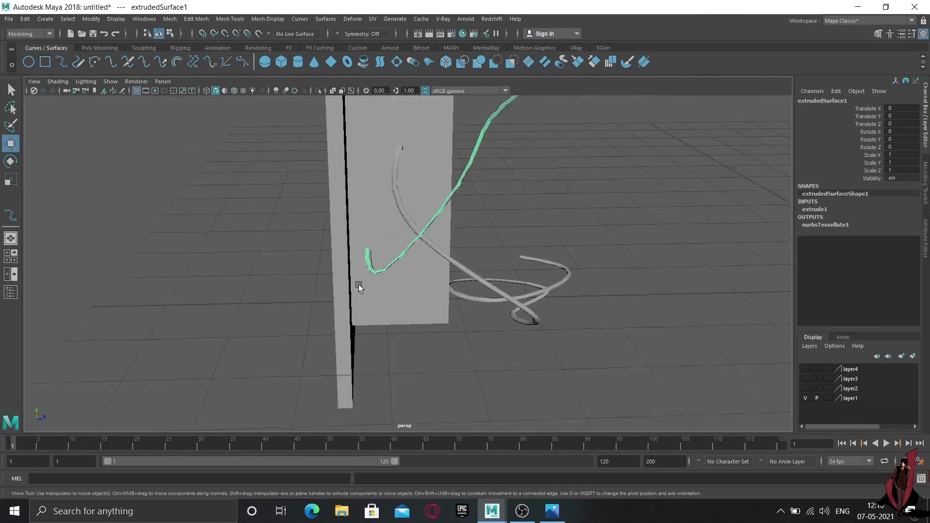
scroll(357, 287, down, 2)
scroll(472, 260, down, 3)
mouse_move(501, 231)
middle_down()
mouse_move(477, 260)
mouse_move(432, 260)
middle_up()
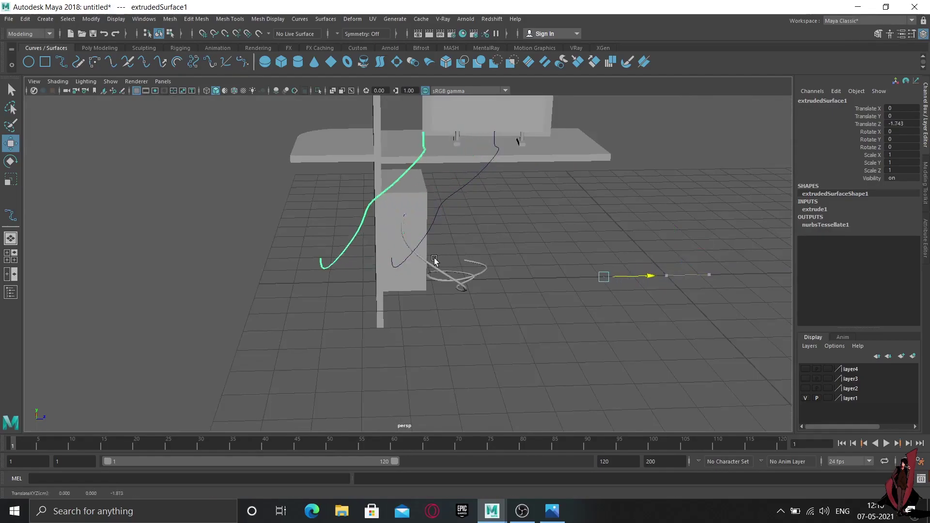
scroll(433, 261, up, 3)
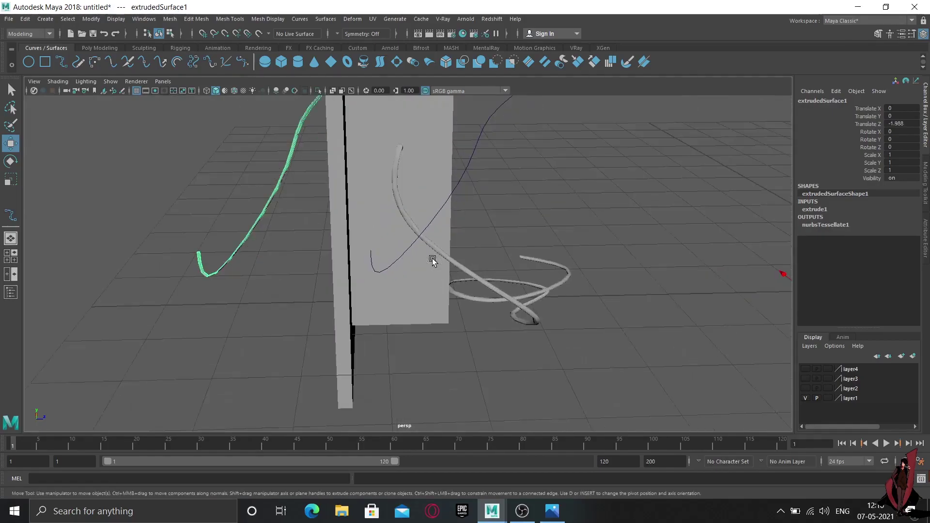
scroll(383, 229, down, 4)
scroll(328, 221, up, 2)
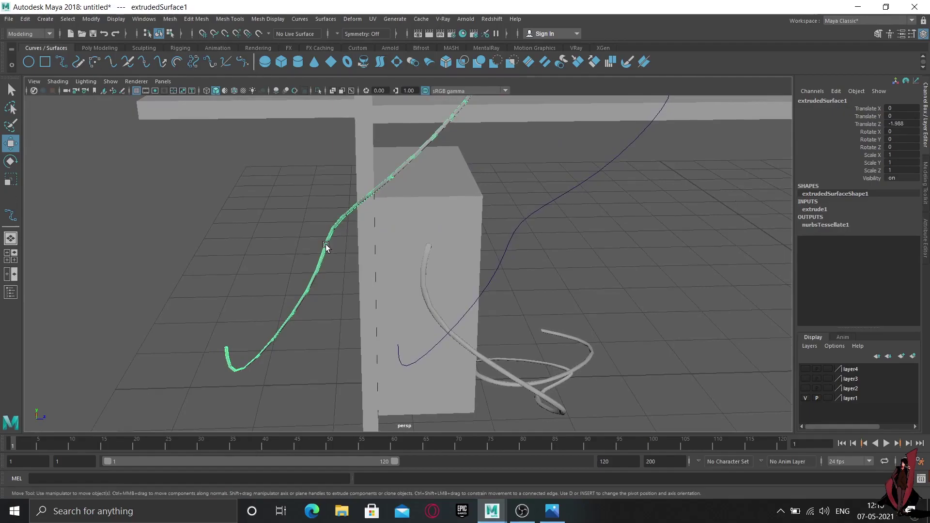
scroll(324, 249, up, 2)
scroll(320, 309, up, 3)
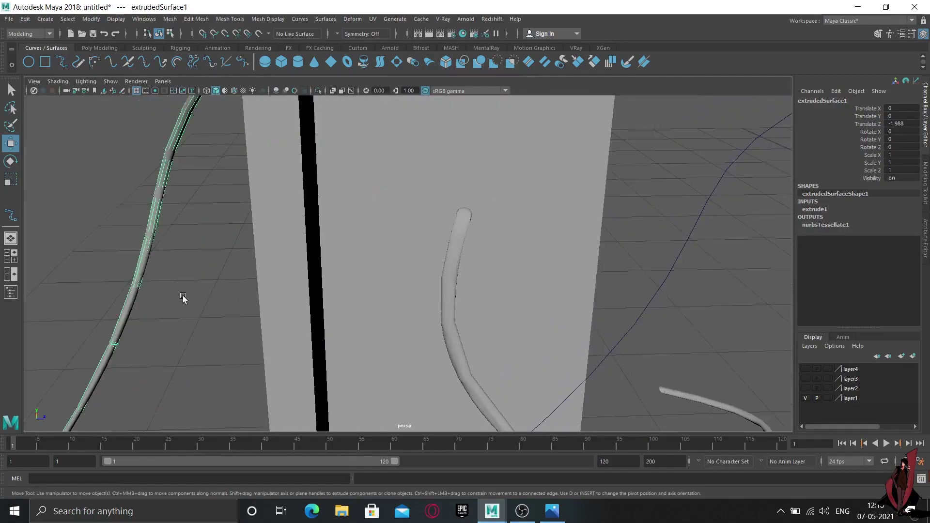
Move the other cable tube, nurbsToPoly1, forward along Z to about 1.983.
click(154, 272)
scroll(321, 280, down, 3)
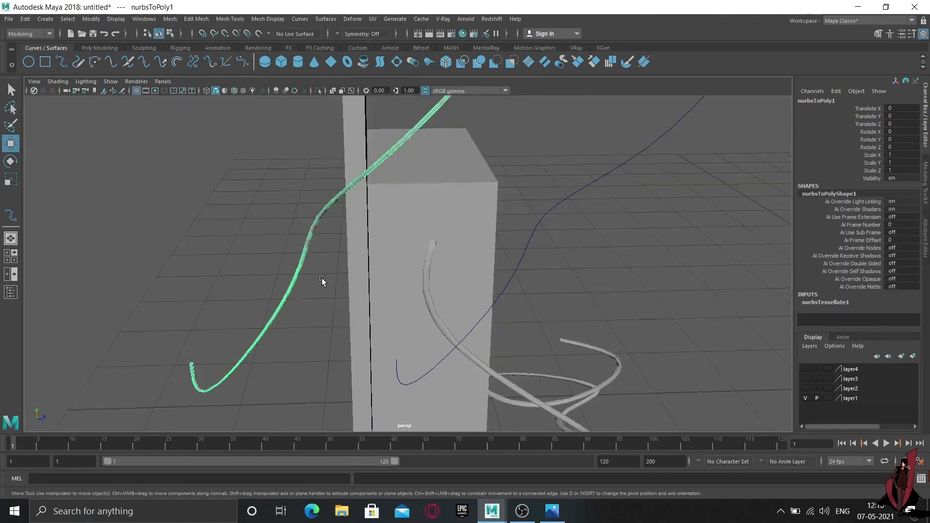
scroll(322, 278, down, 3)
scroll(765, 332, down, 2)
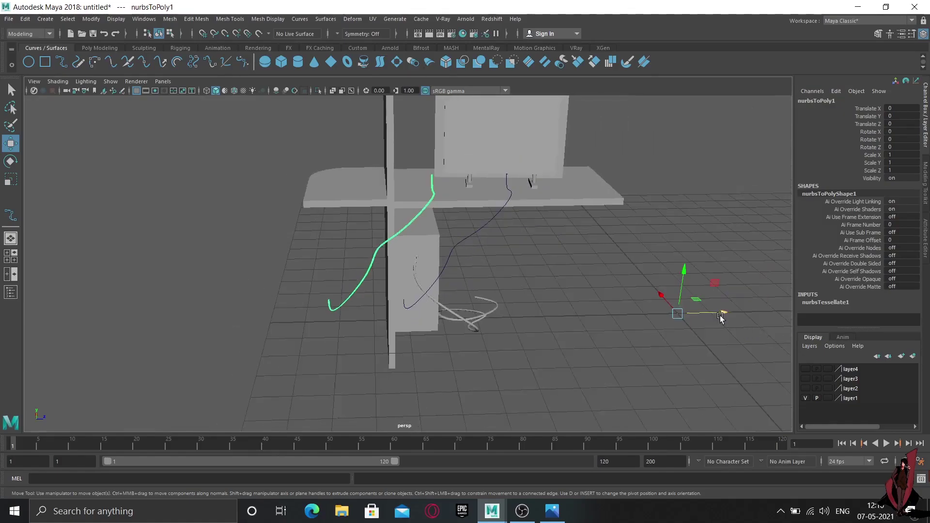
drag(722, 313, 785, 313)
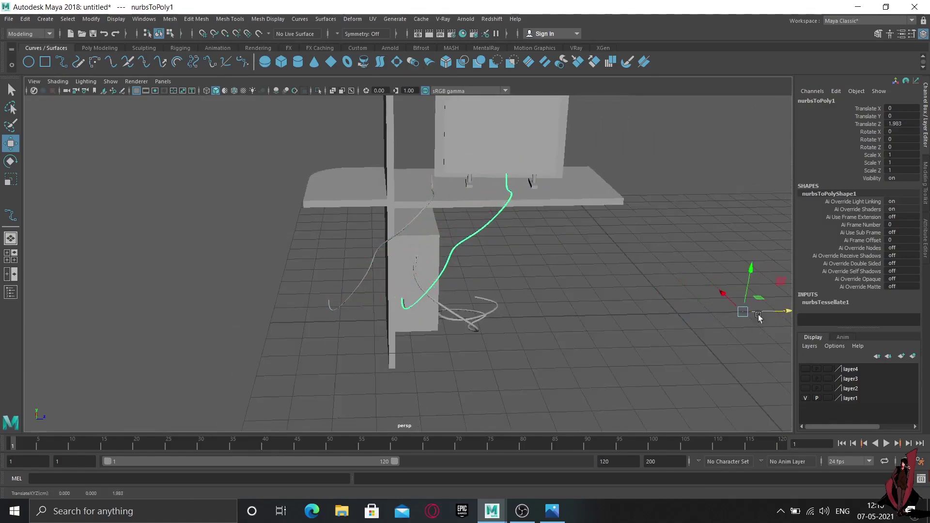
Turn on smooth preview (3) for the right cable tube nurbsToPoly1.
click(359, 288)
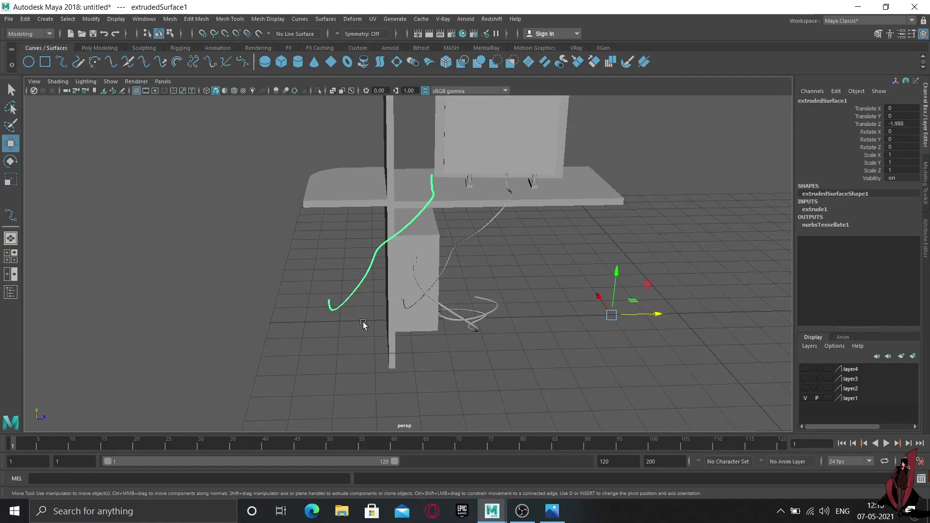
scroll(364, 323, up, 3)
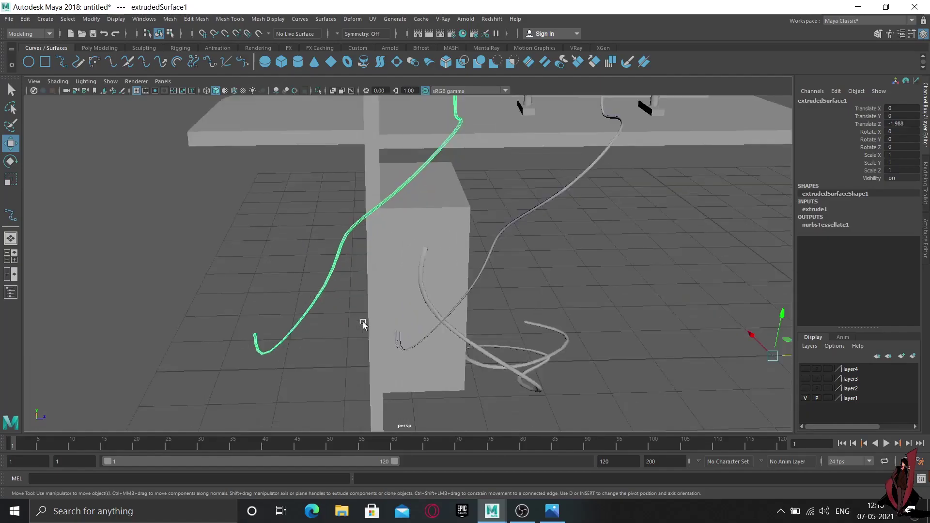
click(398, 348)
key(3)
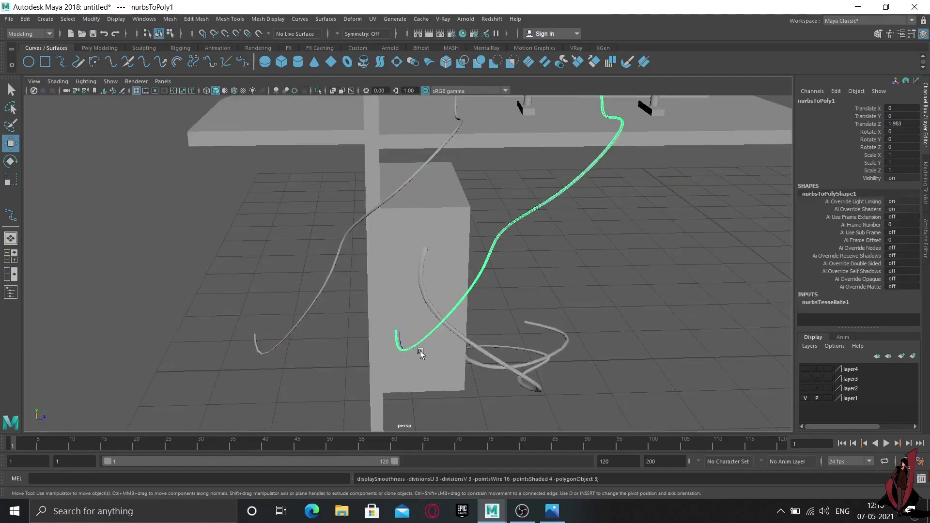
click(301, 320)
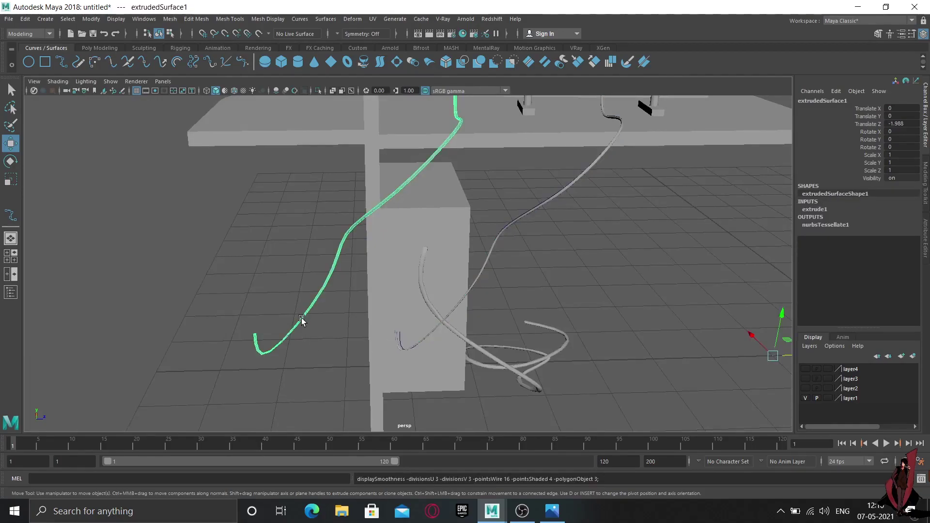
Reframe the view around the box and select the spiral tube extrudedSurface2.
scroll(514, 328, up, 5)
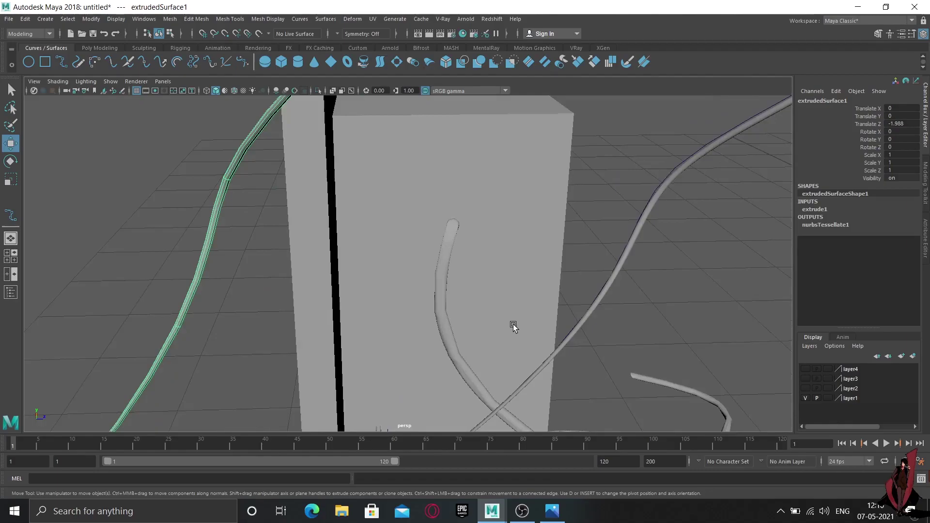
scroll(513, 324, up, 5)
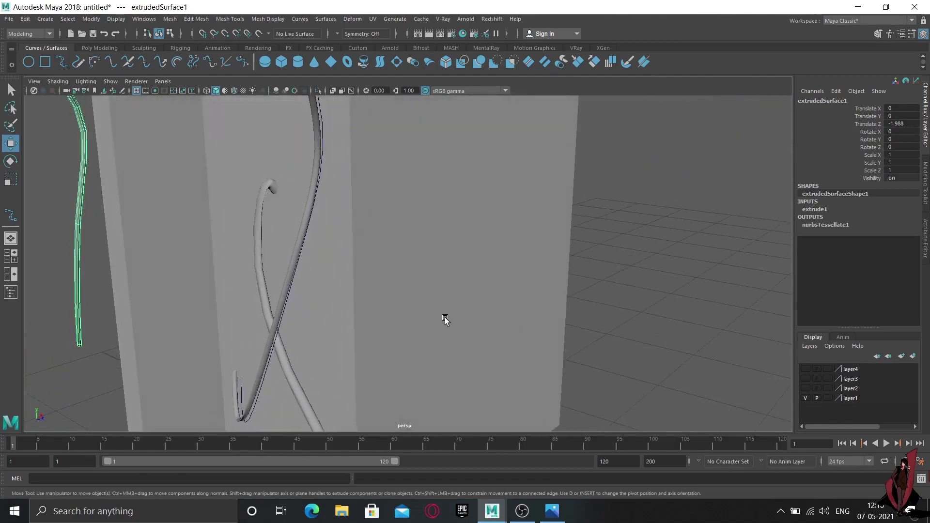
scroll(442, 316, up, 5)
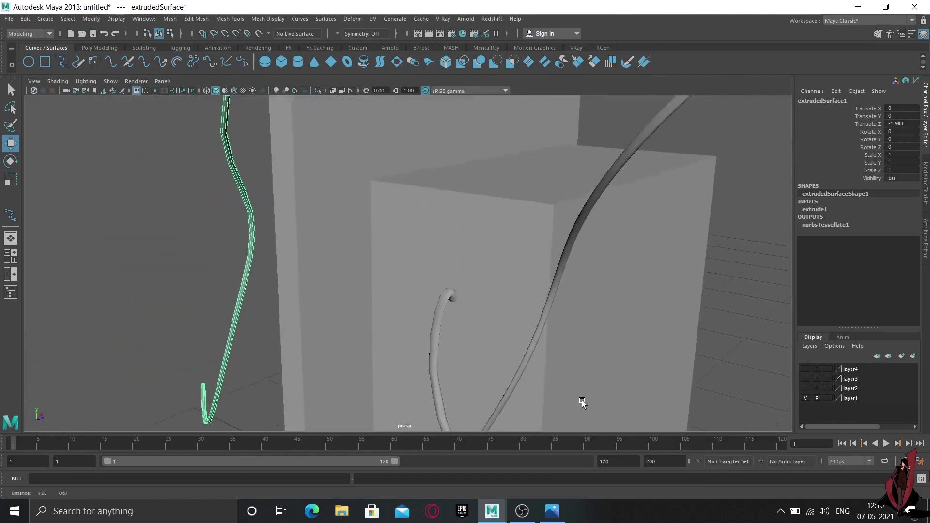
click(252, 341)
mouse_move(251, 341)
alt+mouse_down()
mouse_move(272, 330)
mouse_move(287, 337)
alt+mouse_up()
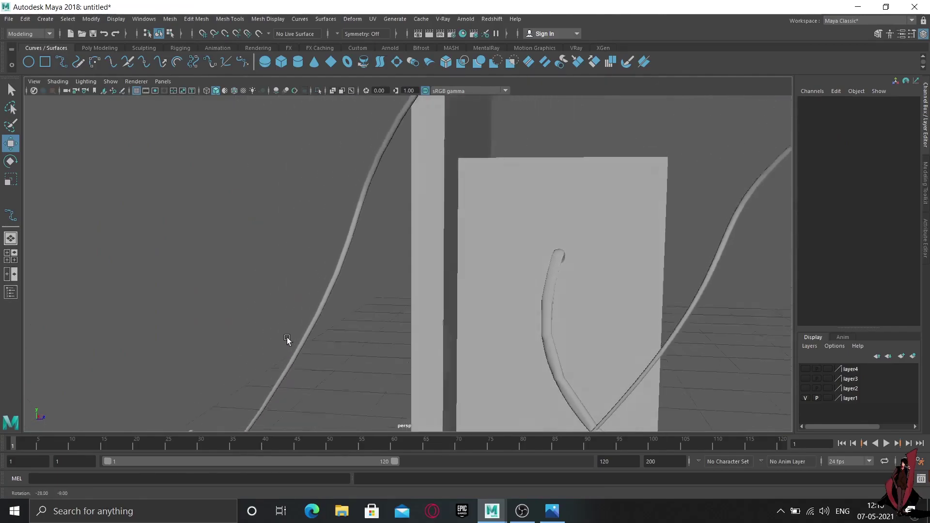
scroll(287, 339, down, 3)
mouse_move(490, 333)
alt+mouse_down()
mouse_move(286, 208)
mouse_move(295, 202)
alt+mouse_up()
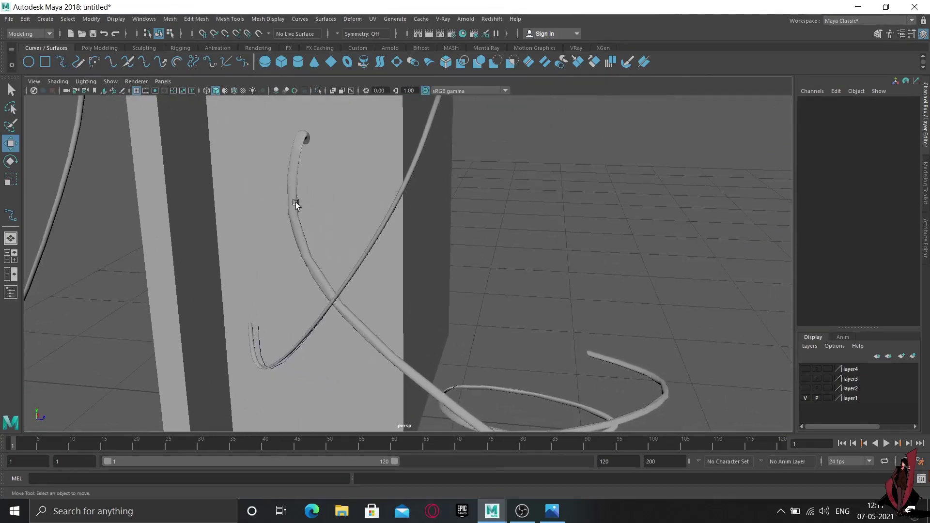
click(295, 205)
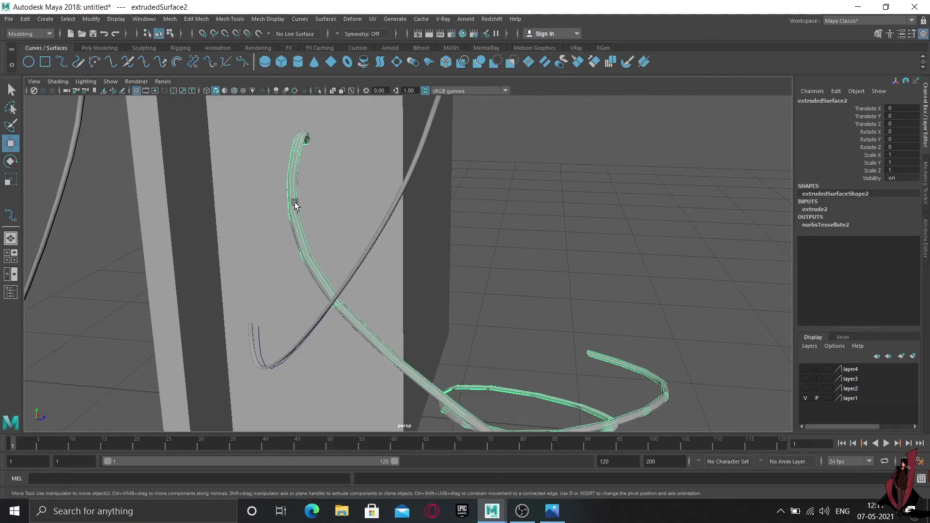
mouse_move(327, 260)
alt+mouse_down()
mouse_move(401, 270)
mouse_move(731, 438)
mouse_move(643, 336)
alt+mouse_up()
Center the spiral tube's pivot and nudge the tube and looping cable curve right along X.
click(91, 19)
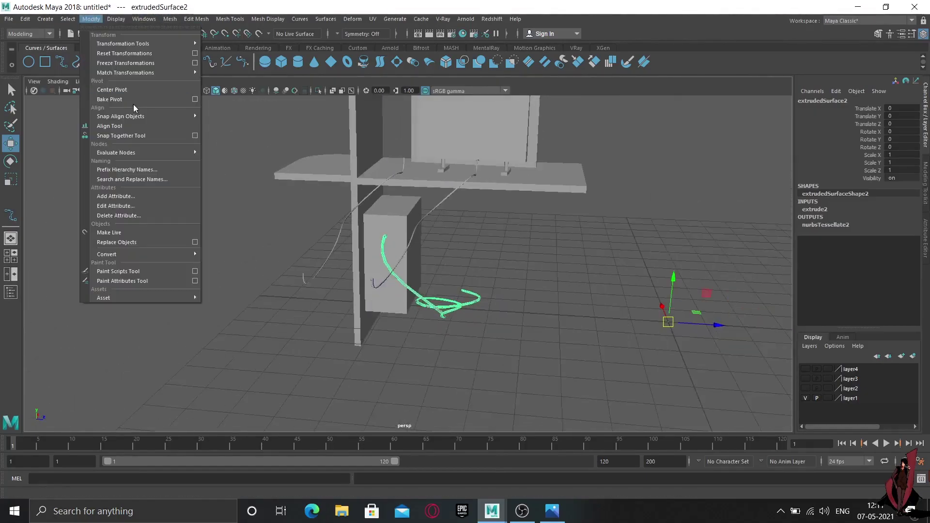
click(133, 91)
mouse_move(492, 275)
mouse_down()
mouse_move(541, 322)
mouse_move(536, 307)
mouse_up()
click(512, 239)
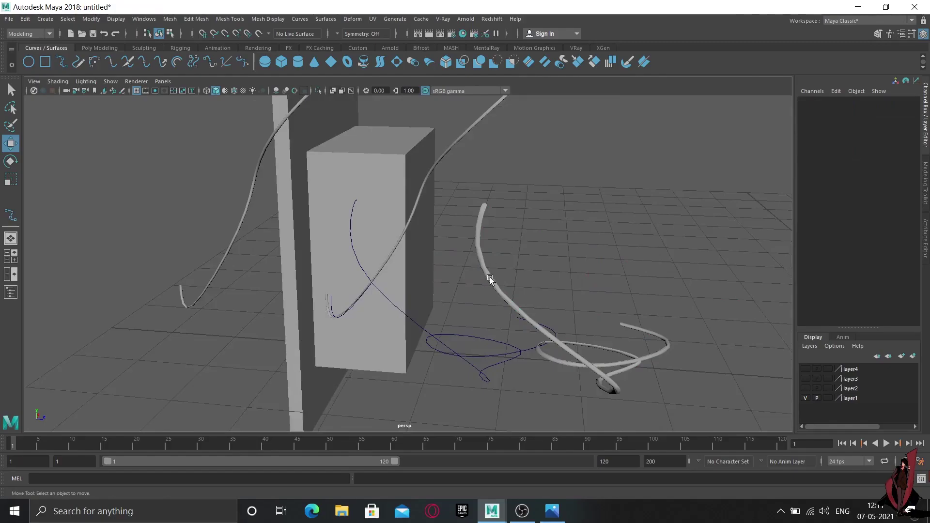
click(491, 279)
mouse_move(634, 293)
mouse_down()
mouse_move(693, 294)
mouse_move(648, 290)
mouse_up()
Move the looping cable mesh along Z toward the computer case.
click(583, 367)
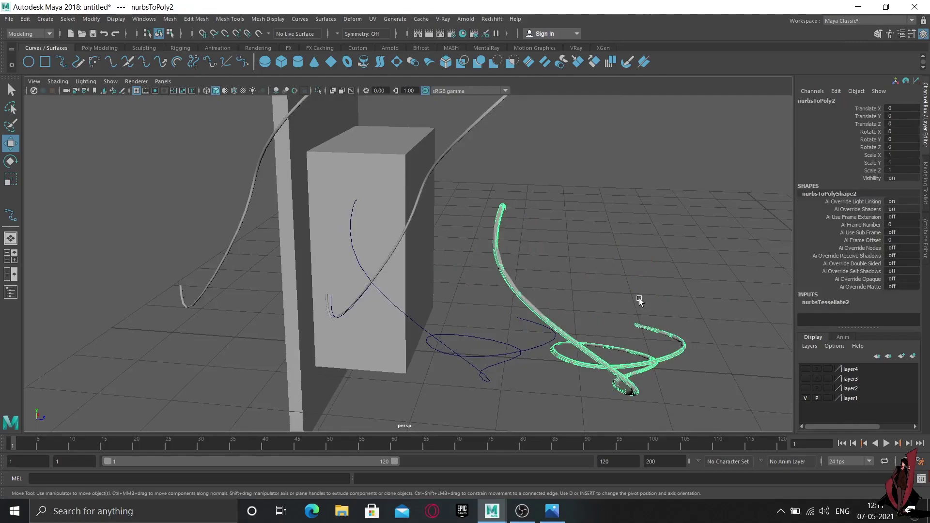
key(a)
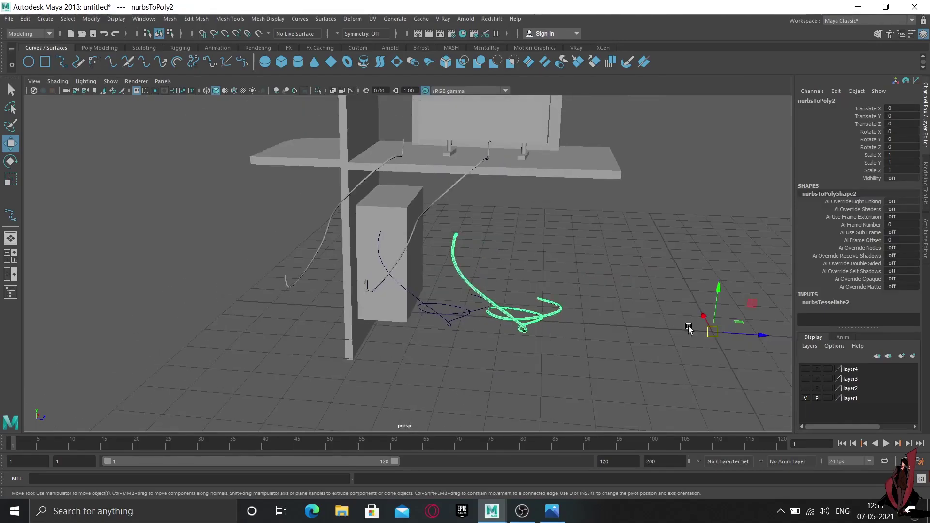
drag(760, 334, 685, 323)
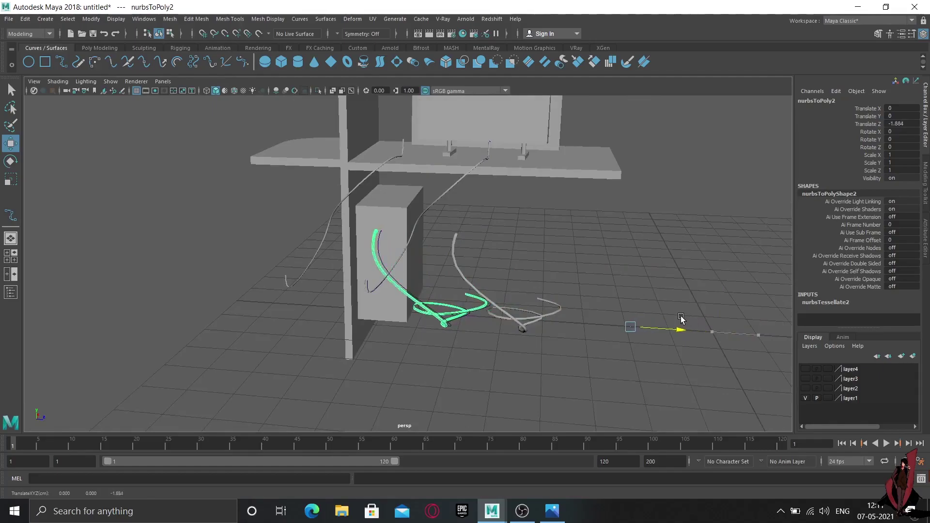
scroll(524, 318, up, 5)
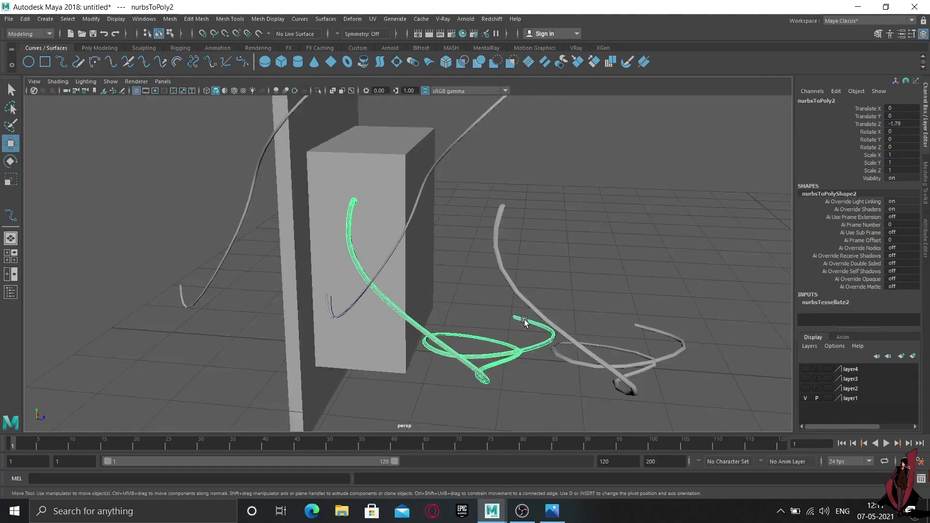
scroll(436, 325, up, 5)
mouse_move(360, 224)
right_down()
mouse_move(373, 224)
mouse_move(366, 219)
right_up()
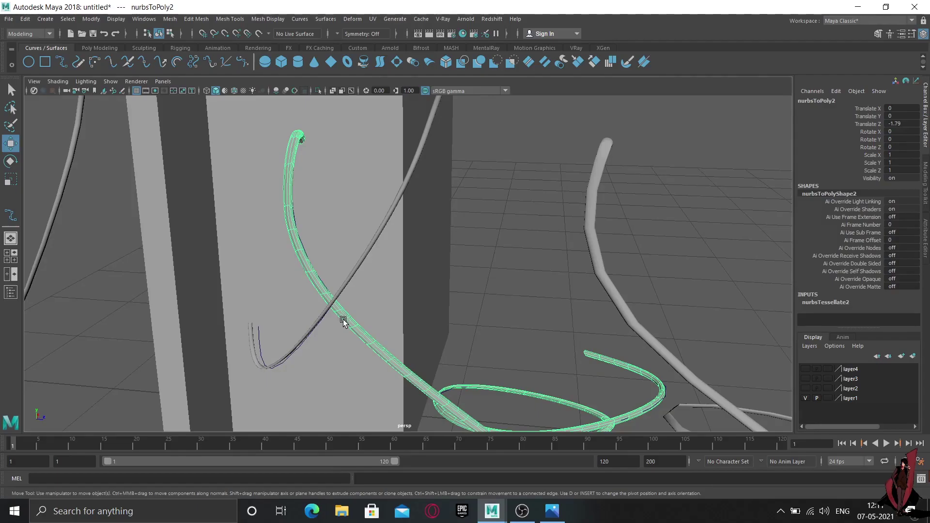
Delete the duplicate tubes, extrudedSurface2 on the right, then extrudedSurface1 on the left.
click(617, 295)
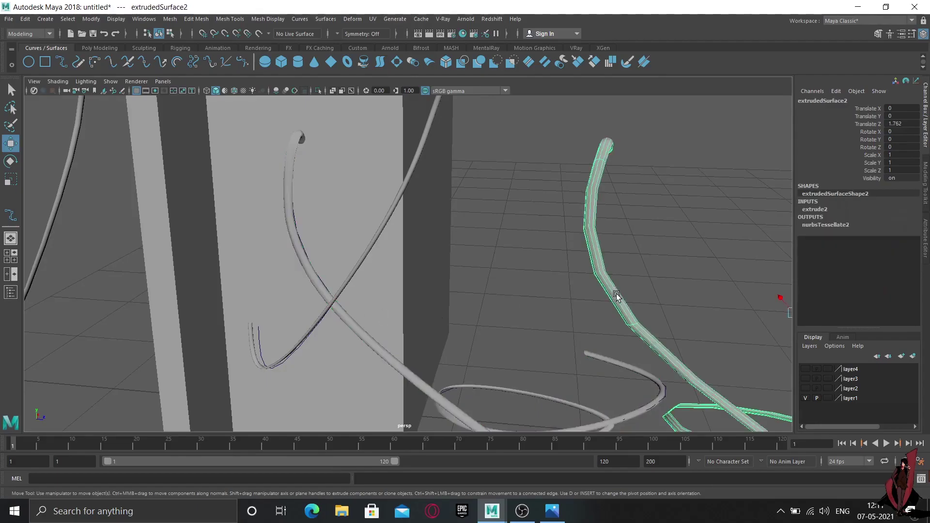
key(Delete)
alt+drag(616, 294, 599, 251)
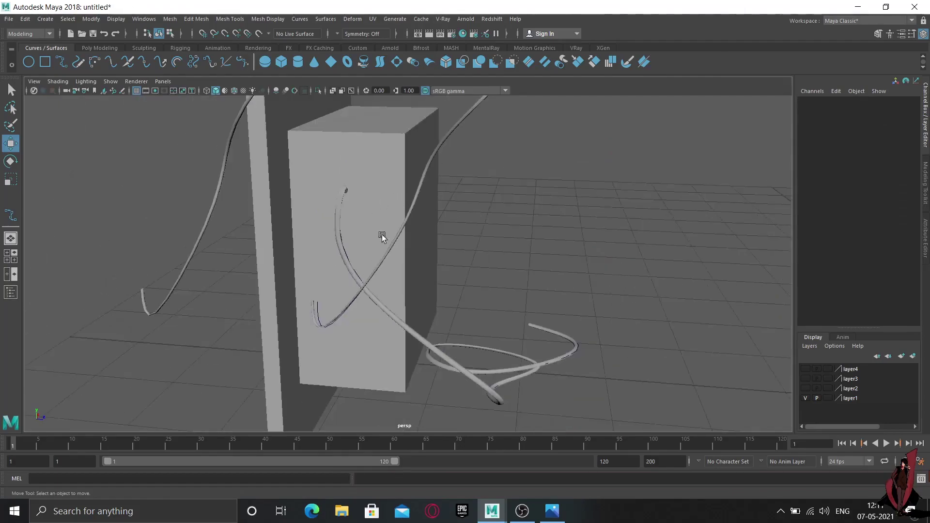
click(190, 252)
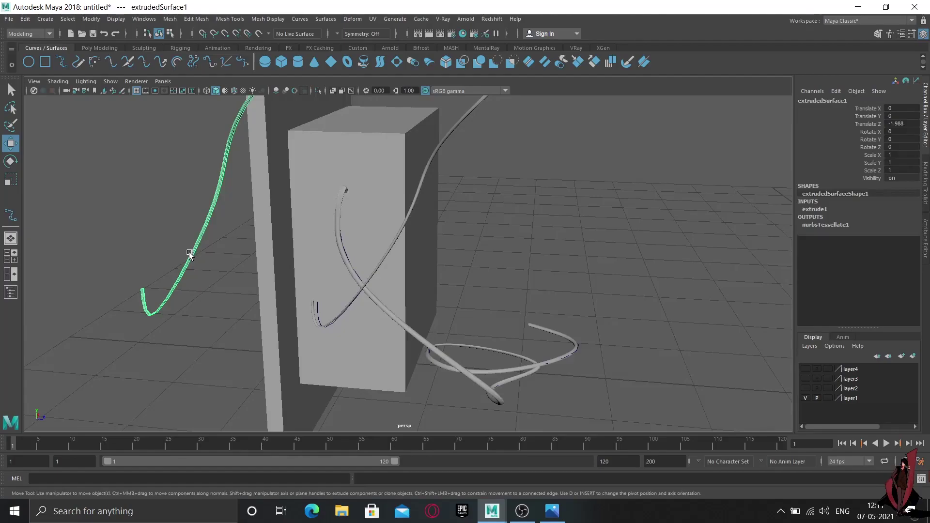
click(357, 293)
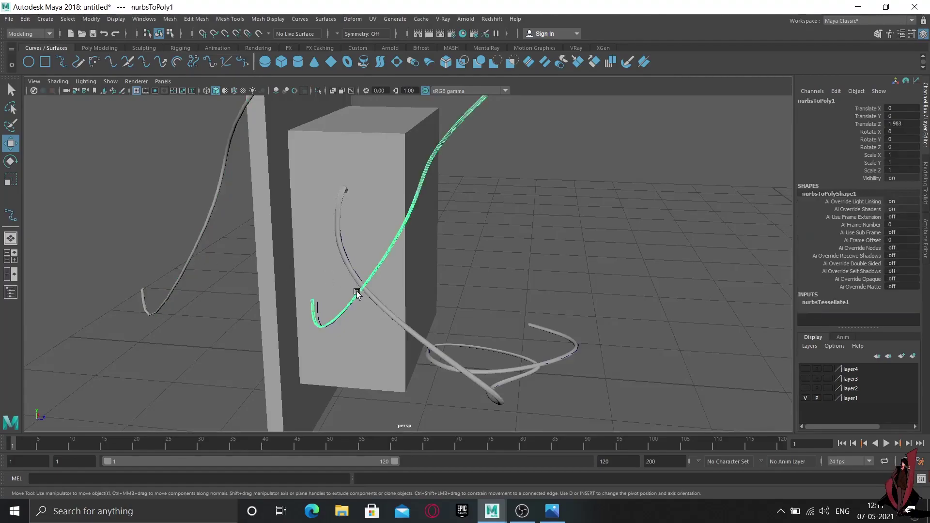
click(196, 246)
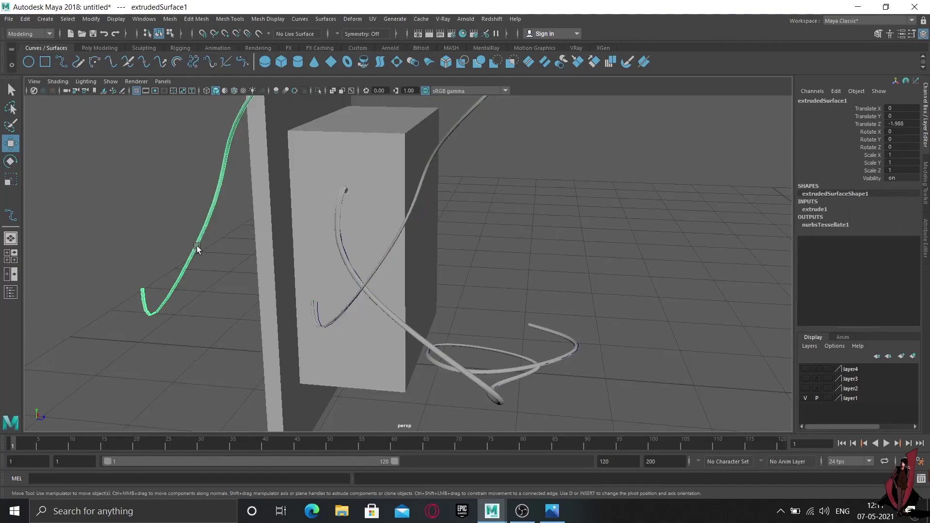
key(Delete)
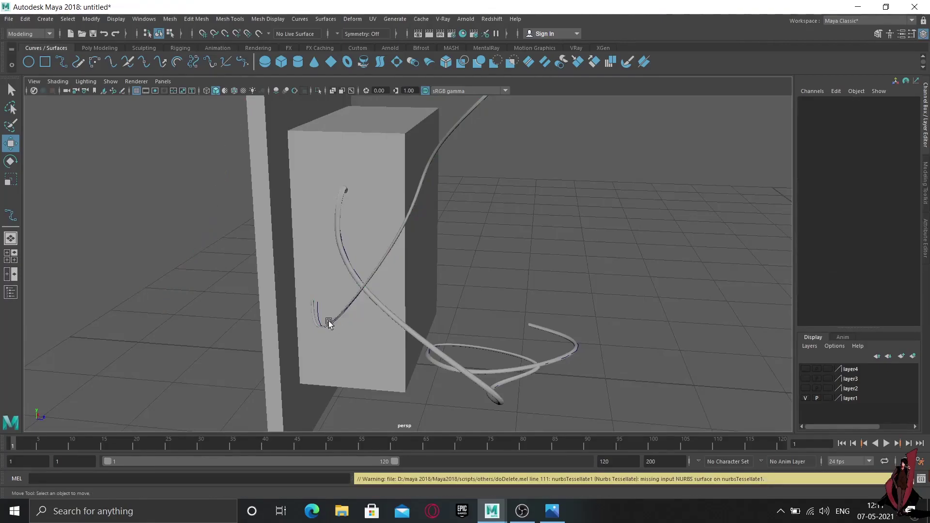
Select the looping cable mesh nurbsToPoly2 and center its pivot.
click(318, 311)
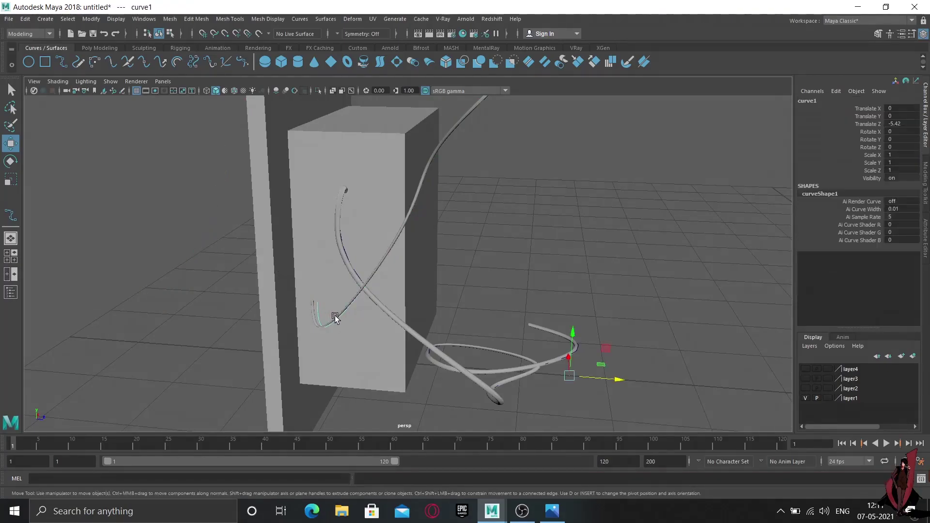
click(336, 315)
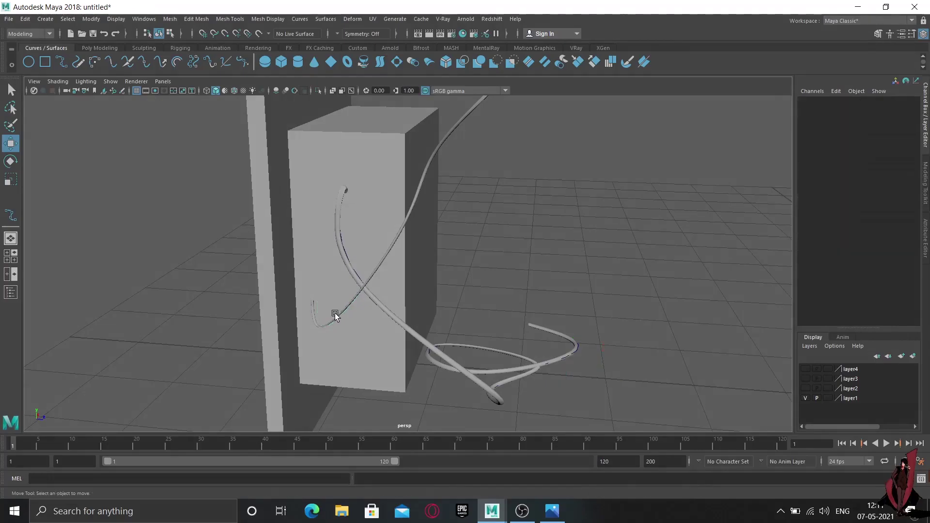
click(430, 346)
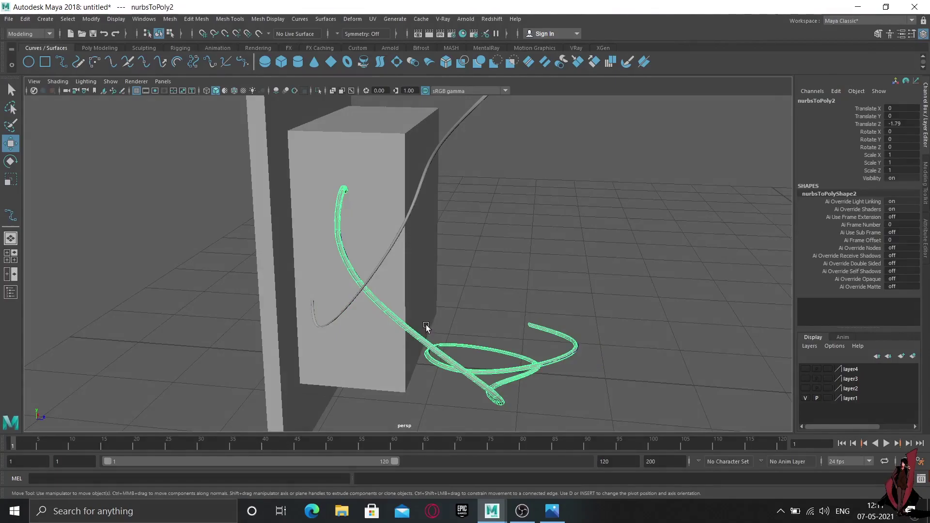
click(91, 19)
click(108, 99)
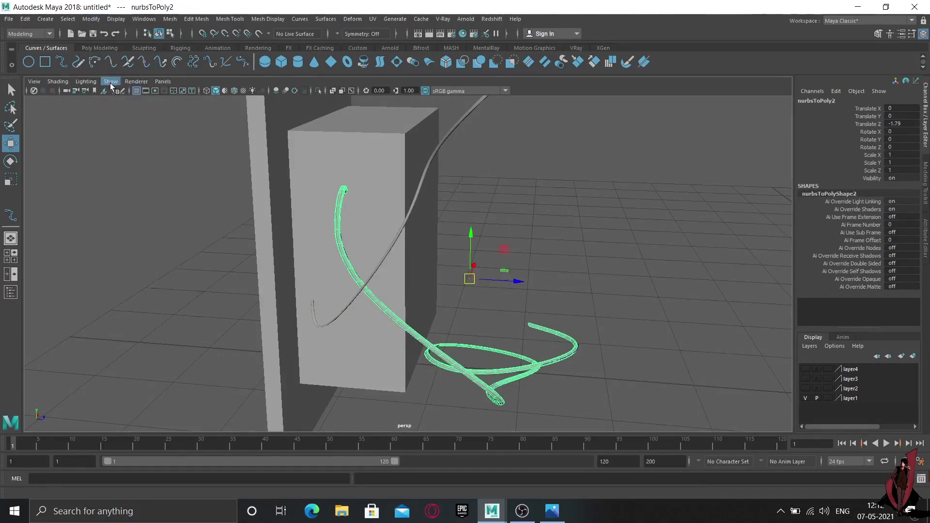
Shift nurbsToPoly2 right along X and back along Z to about -1.827.
middle_drag(550, 291, 565, 300)
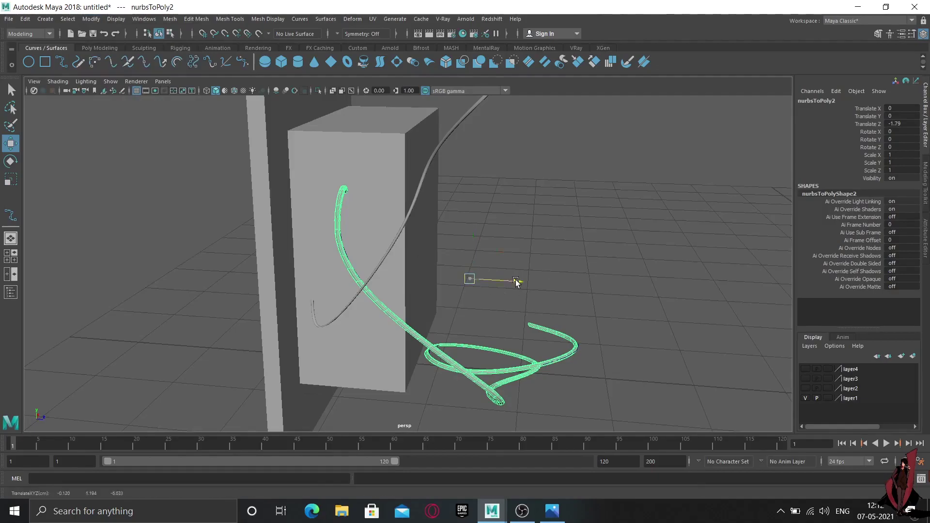
click(427, 345)
click(438, 348)
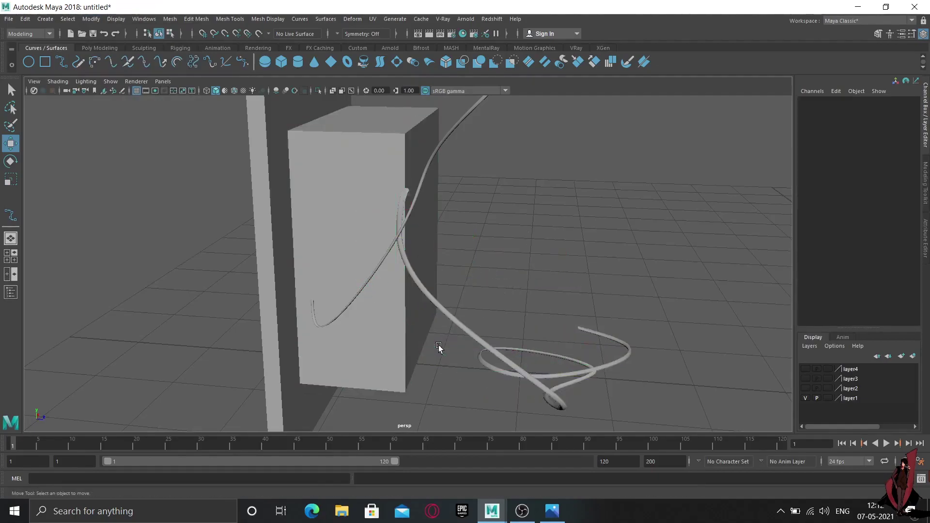
click(556, 400)
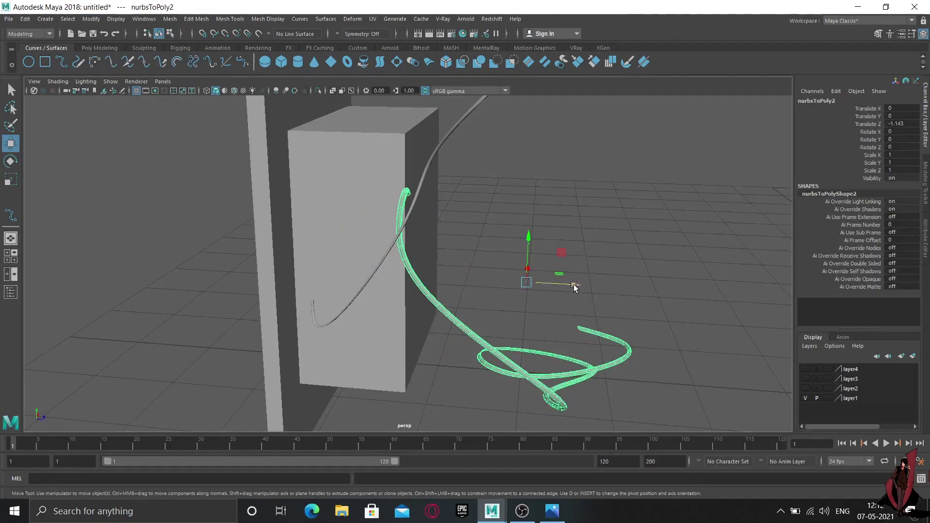
drag(573, 287, 499, 277)
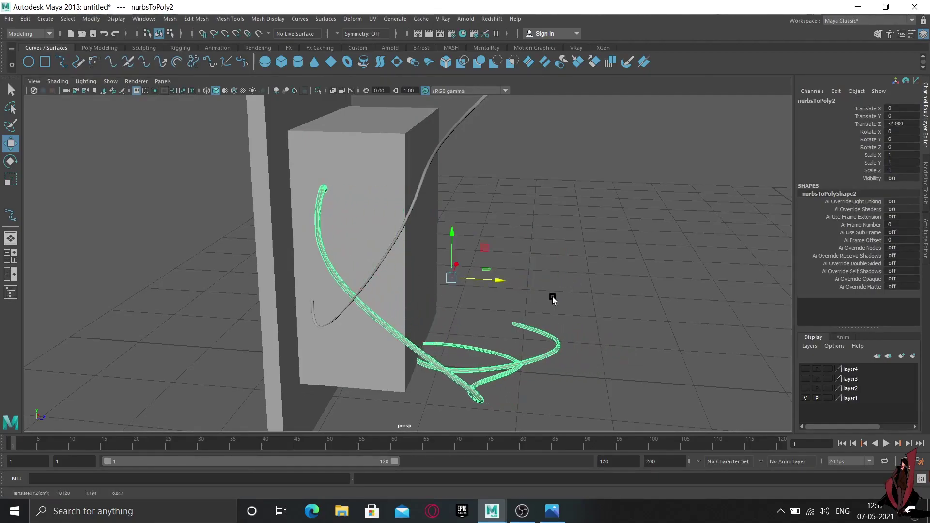
mouse_move(552, 299)
alt+mouse_down()
mouse_move(513, 289)
mouse_move(422, 308)
mouse_move(324, 293)
alt+mouse_up()
Show the cabinet and shelf layers in side view, then return to perspective.
key(space)
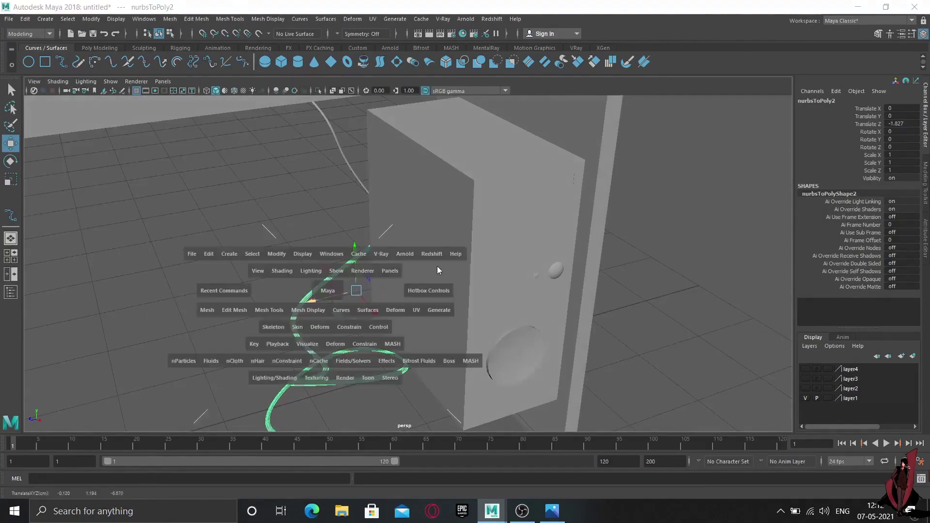
key(space)
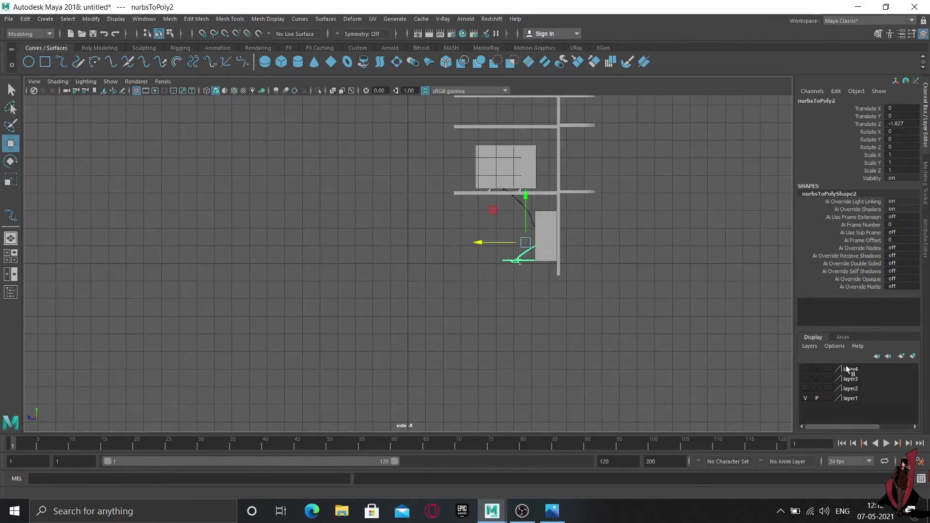
click(805, 379)
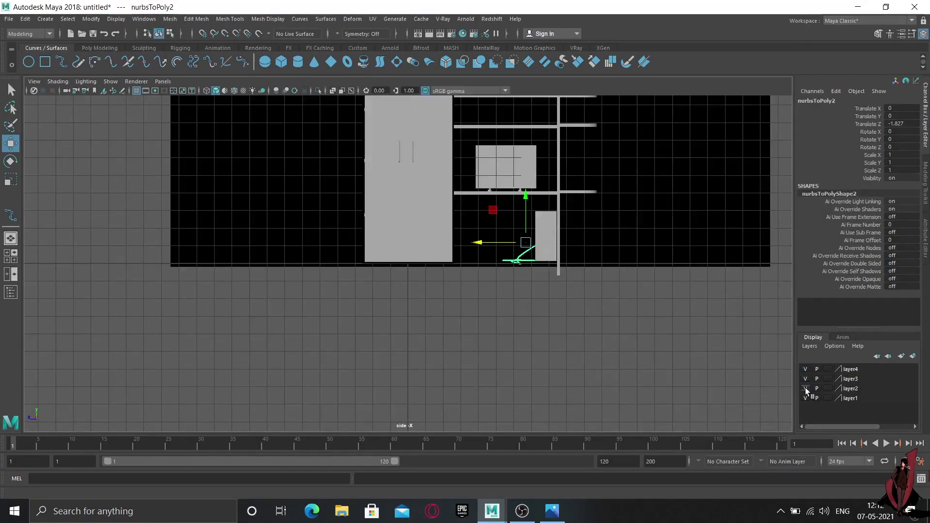
alt+drag(528, 262, 538, 281)
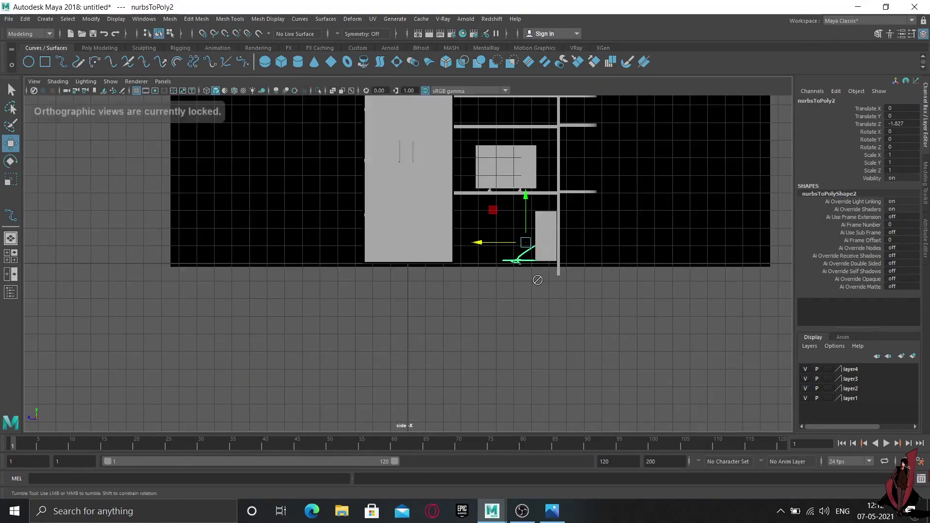
key(space)
key(space)
Orbit to a near-front view of the cabinet and shelves.
mouse_move(590, 198)
alt+mouse_down()
mouse_move(583, 263)
mouse_move(488, 271)
alt+mouse_up()
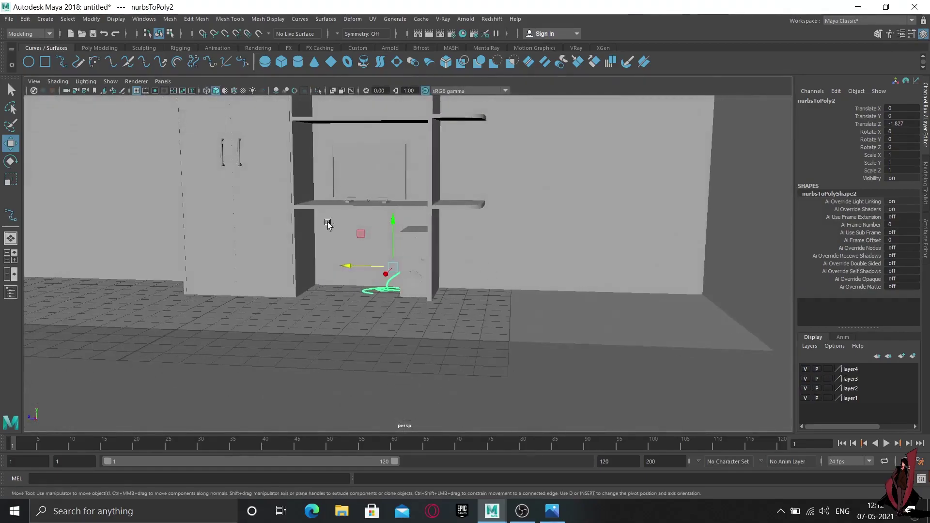
right_click(325, 221)
click(571, 301)
alt+drag(473, 301, 440, 311)
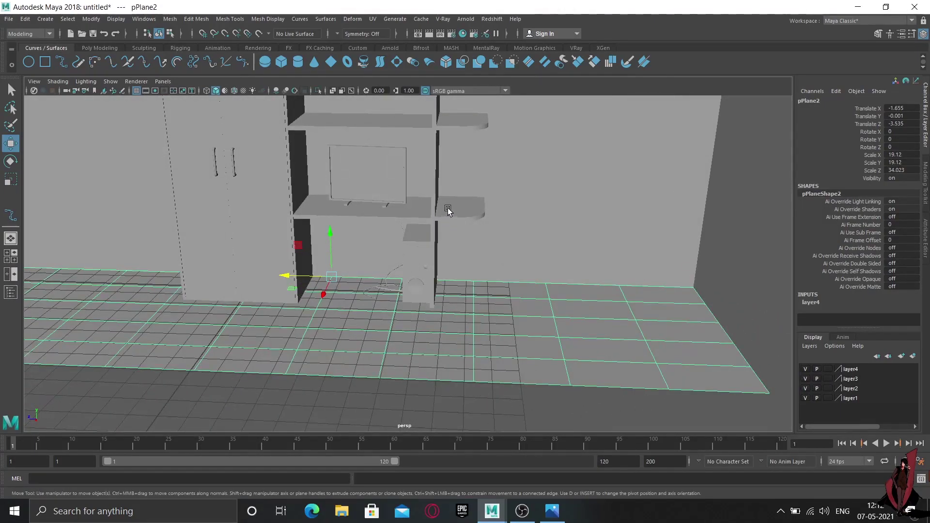
mouse_move(417, 150)
alt+mouse_down()
mouse_move(435, 245)
mouse_move(411, 274)
mouse_move(436, 266)
alt+mouse_up()
mouse_move(538, 312)
alt+mouse_down()
mouse_move(492, 303)
mouse_move(465, 255)
mouse_move(521, 250)
alt+mouse_up()
mouse_move(473, 281)
alt+mouse_down()
mouse_move(473, 239)
mouse_move(481, 289)
mouse_move(536, 286)
alt+mouse_up()
scroll(483, 290, up, 2)
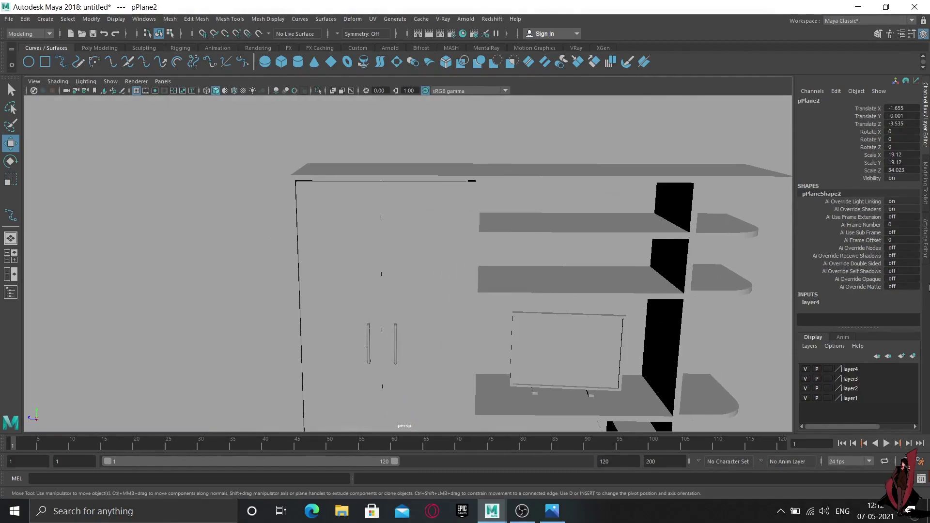
Hide the cabinet, floor and shelves layers, leaving the monitor and case in view.
click(807, 377)
click(806, 389)
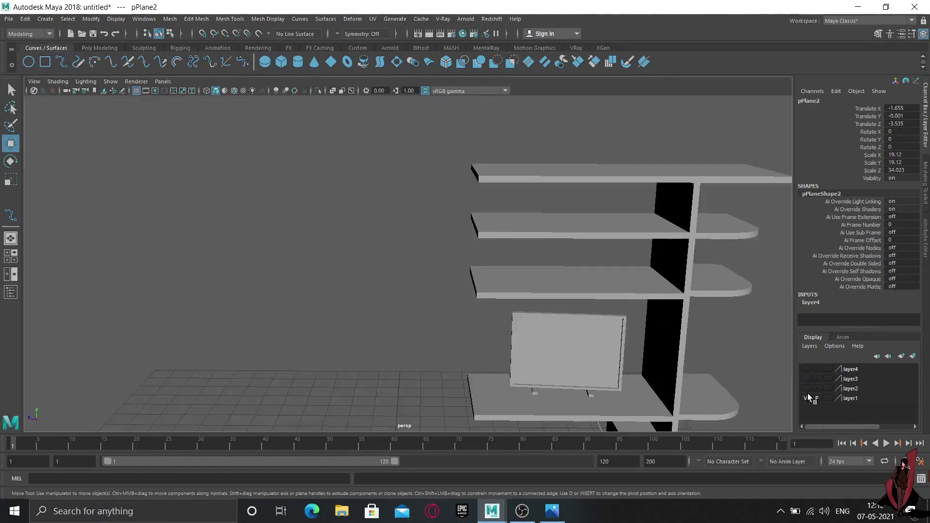
click(806, 398)
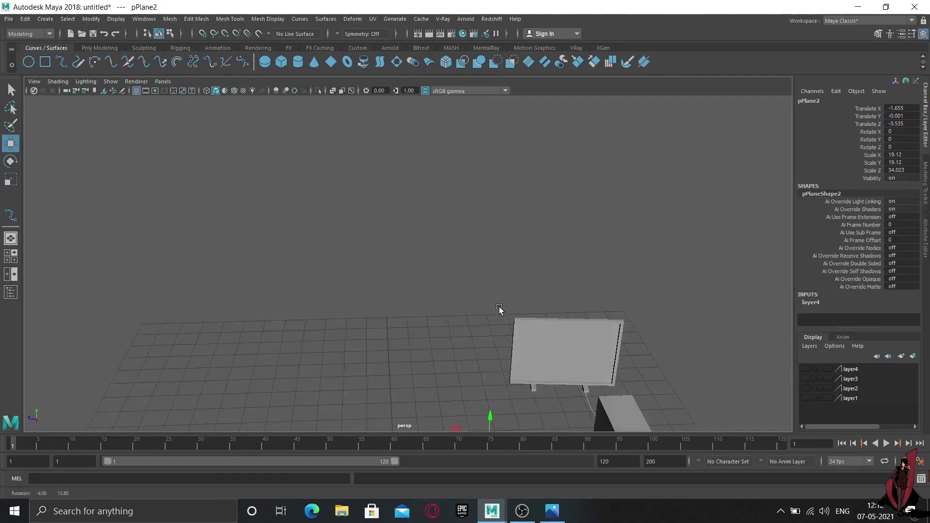
alt+middle_drag(498, 312, 595, 198)
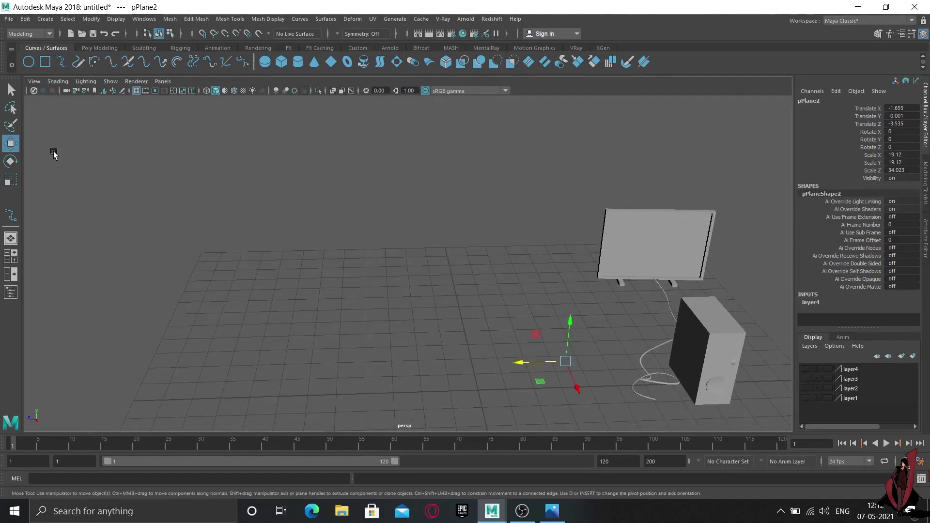
Create a new polygon cube and flatten its depth to Scale Z about 0.316.
click(89, 48)
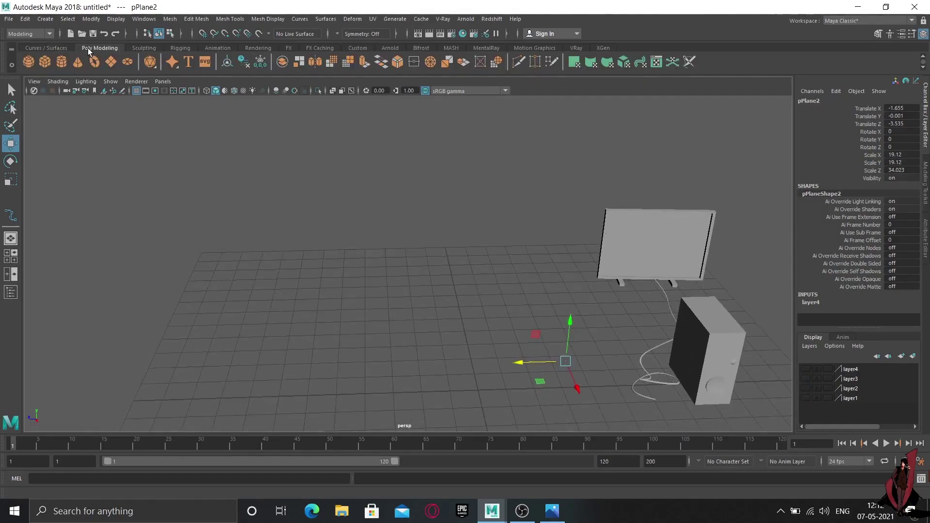
click(45, 62)
mouse_move(489, 398)
alt+mouse_down()
mouse_move(462, 378)
mouse_move(446, 390)
mouse_move(484, 347)
mouse_move(432, 333)
alt+mouse_up()
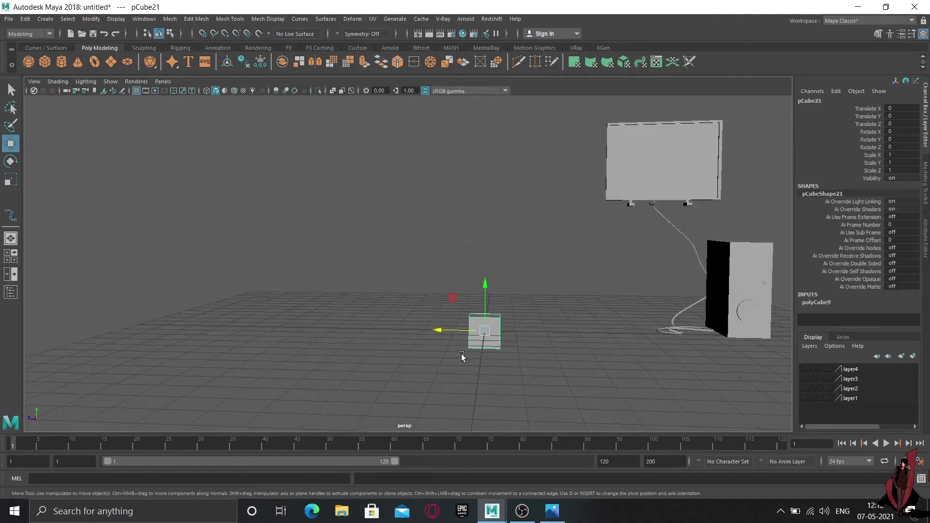
key(r)
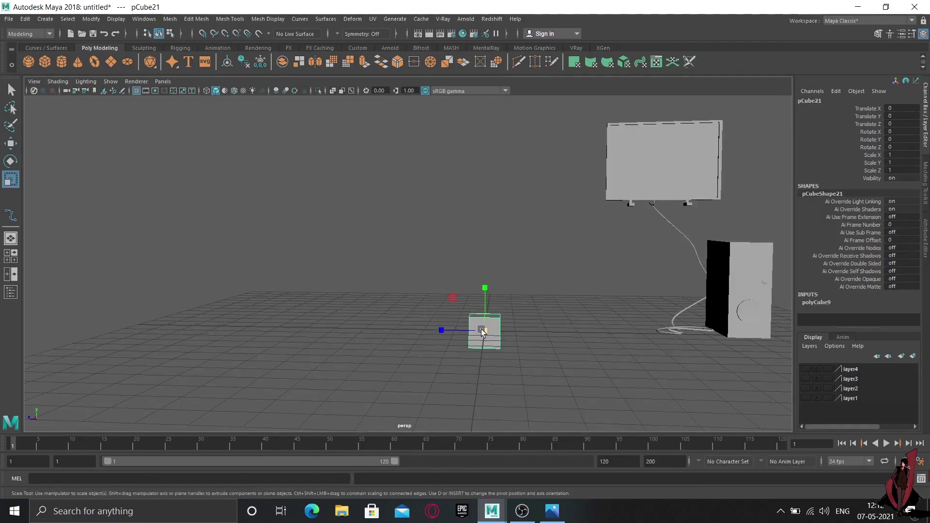
drag(446, 332, 474, 335)
mouse_move(524, 358)
alt+mouse_down()
mouse_move(469, 355)
mouse_move(426, 330)
mouse_move(417, 361)
mouse_move(480, 374)
mouse_move(482, 346)
mouse_move(410, 295)
mouse_move(459, 301)
alt+mouse_up()
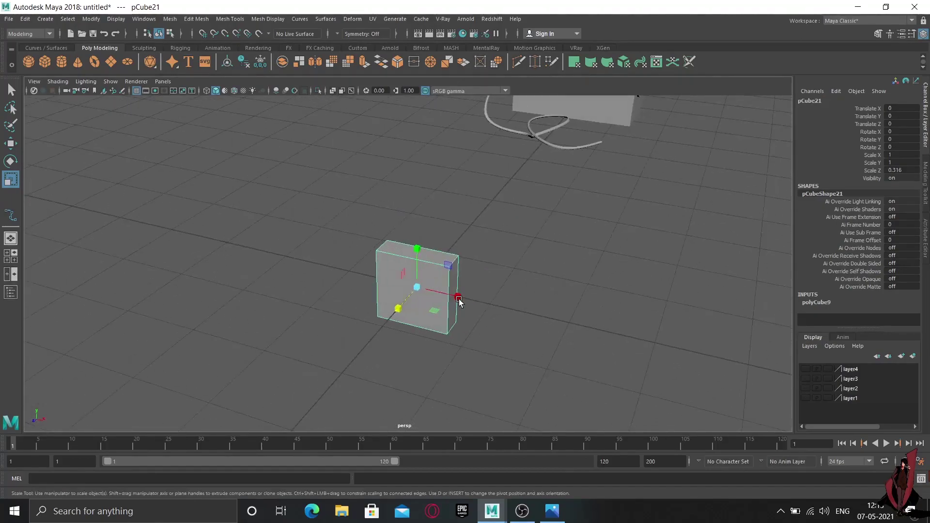
Raise the slab to Translate Y 0.532 and scale it to X 0.869, Y 1.198.
key(w)
mouse_move(418, 251)
mouse_down()
mouse_move(418, 208)
mouse_move(484, 256)
mouse_move(466, 248)
mouse_move(529, 273)
mouse_move(554, 270)
mouse_up()
key(r)
mouse_move(430, 305)
mouse_down()
mouse_move(412, 305)
mouse_move(423, 309)
mouse_up()
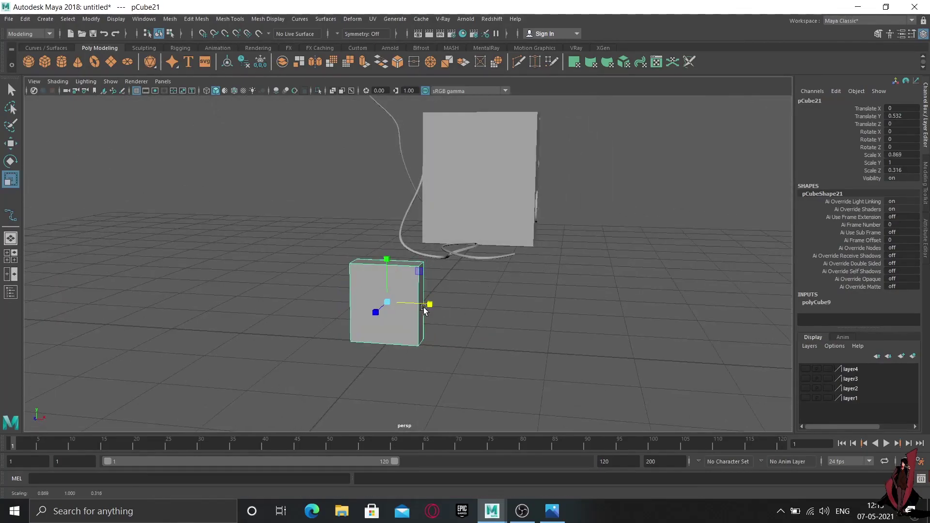
drag(386, 260, 392, 254)
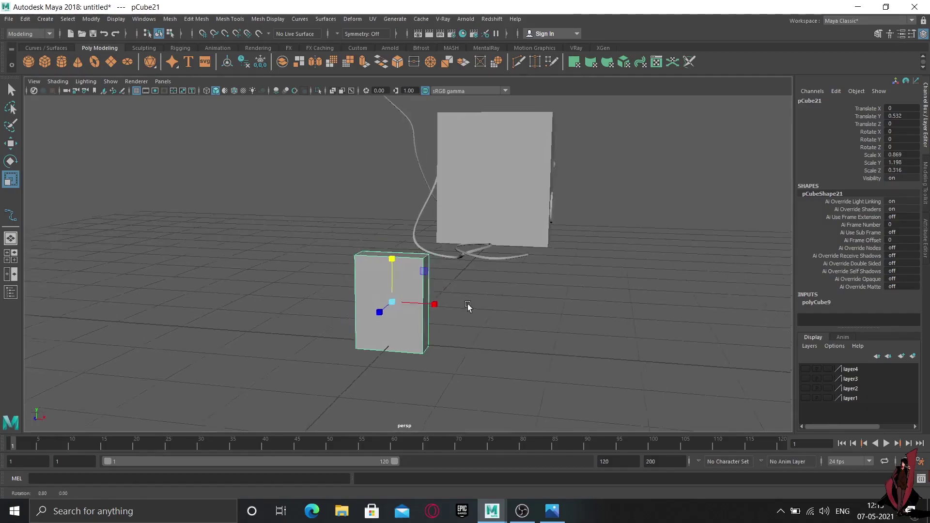
mouse_move(467, 307)
alt+mouse_down()
mouse_move(436, 305)
mouse_move(513, 303)
mouse_move(481, 320)
alt+mouse_up()
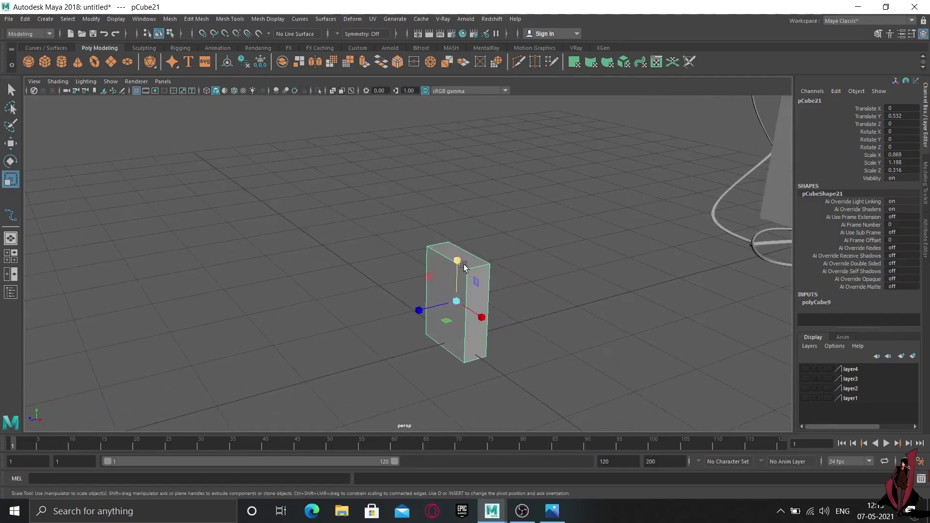
right_drag(464, 224, 518, 214)
alt+drag(506, 290, 507, 279)
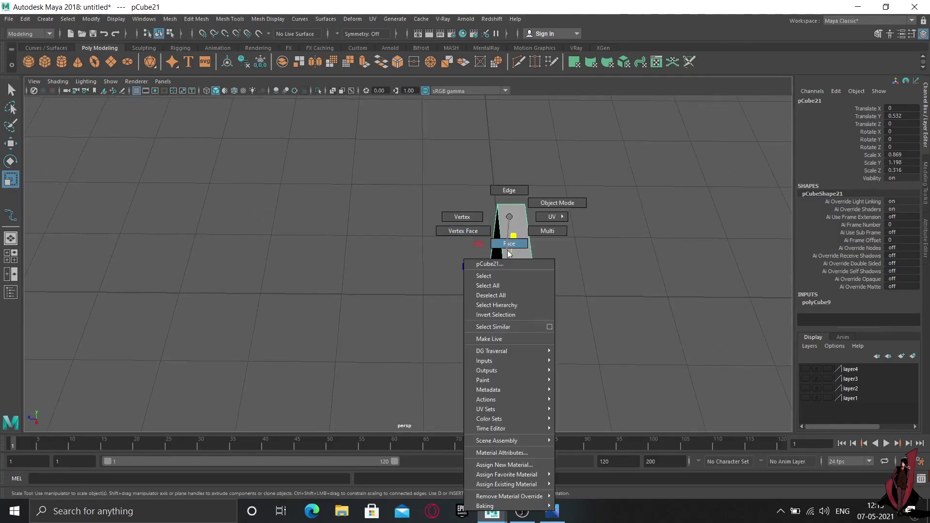
Select one large side face of pCube21 and extrude it.
right_drag(508, 218, 508, 245)
click(512, 232)
click(516, 293)
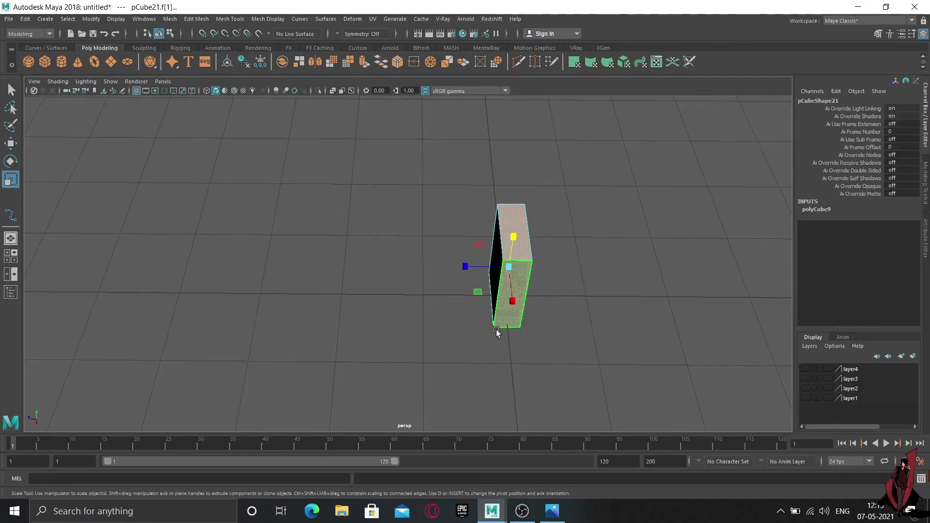
mouse_move(498, 332)
alt+mouse_down()
mouse_move(550, 224)
mouse_move(494, 322)
mouse_move(506, 335)
mouse_move(515, 259)
mouse_move(448, 208)
alt+mouse_up()
click(484, 316)
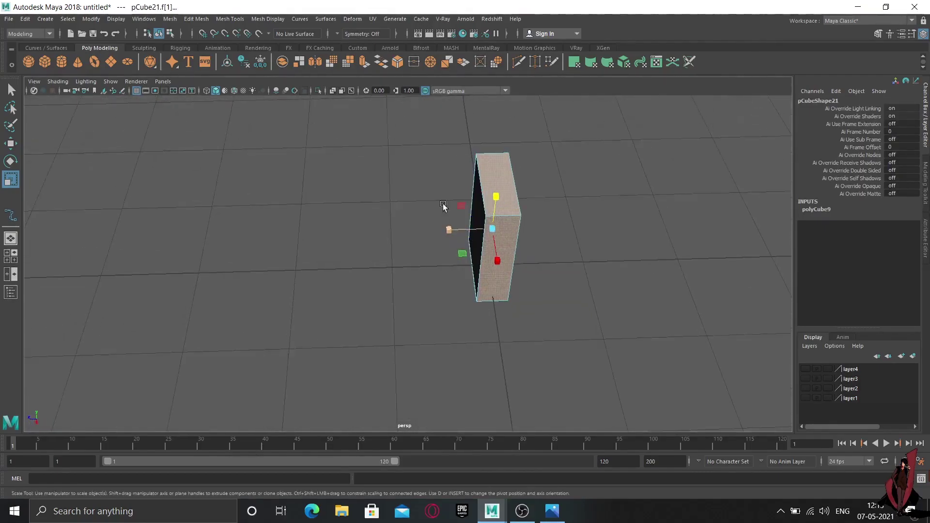
click(365, 61)
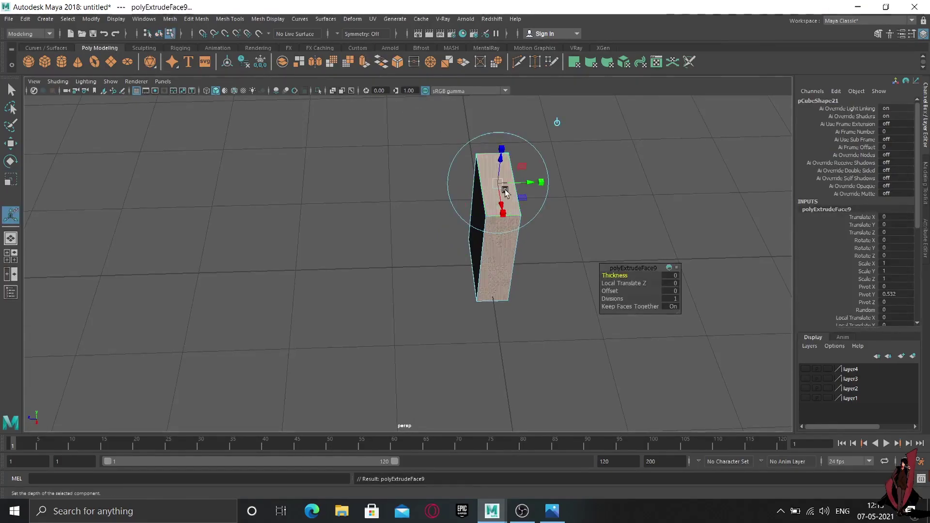
Scale the extruded face down slightly to form an inset border.
key(r)
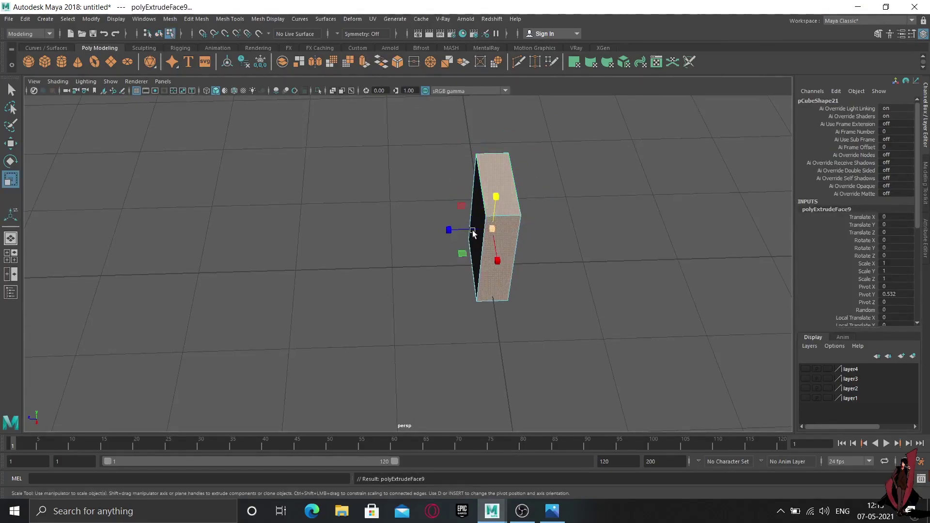
drag(492, 231, 488, 234)
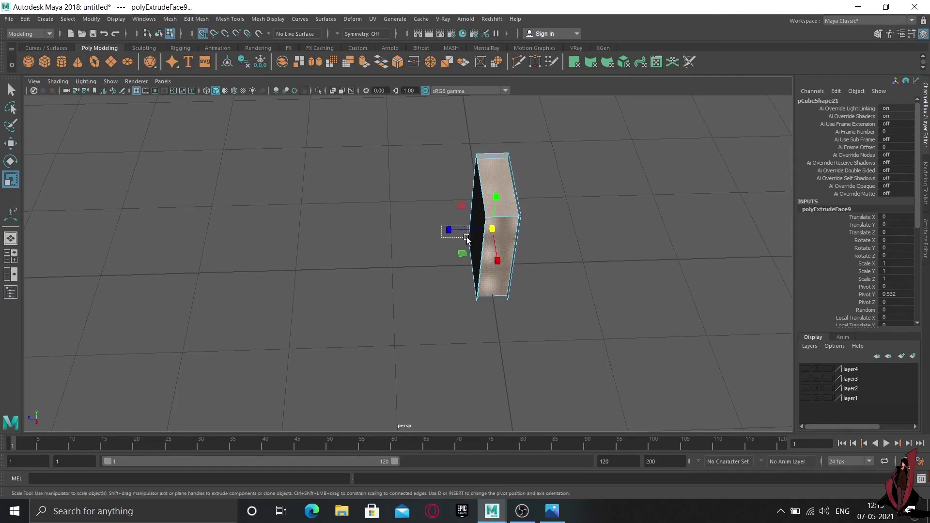
click(466, 238)
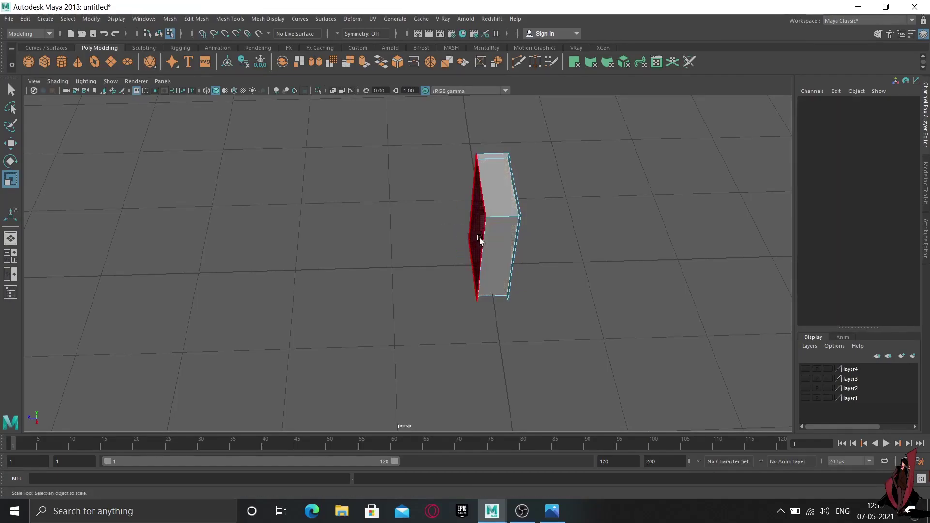
click(459, 248)
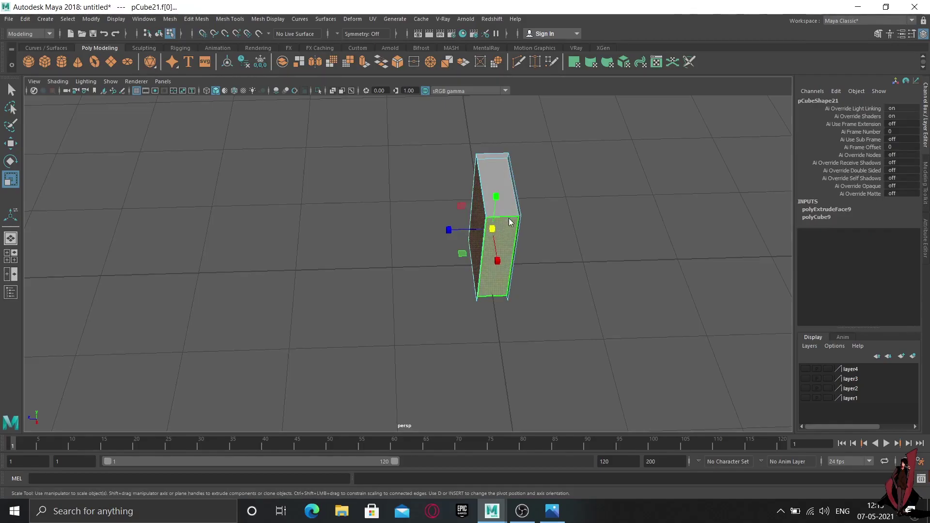
right_drag(498, 215, 575, 238)
mouse_move(575, 238)
alt+mouse_down()
mouse_move(522, 191)
mouse_move(543, 227)
alt+mouse_up()
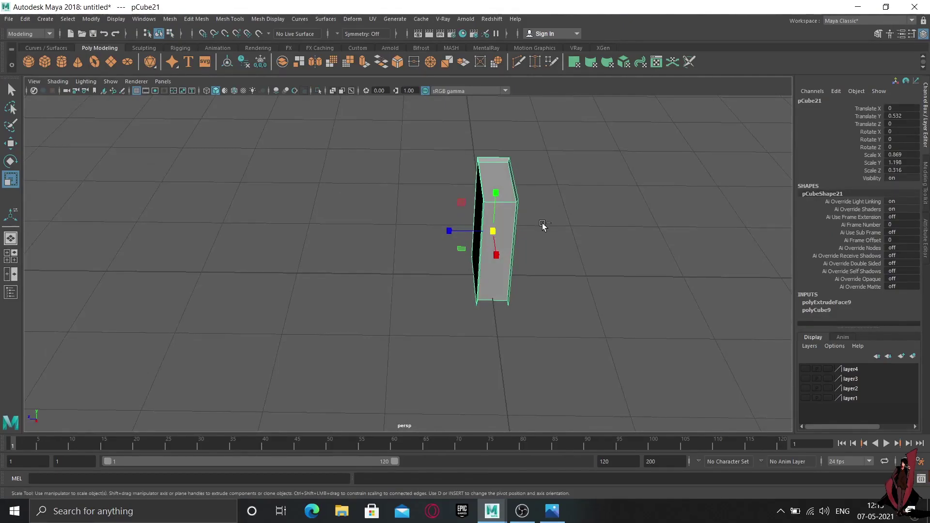
Undo back to the extruded face, shrink the inset a bit more, and return to Object Mode.
key(ctrl+z)
key(ctrl+z)
key(ctrl+z)
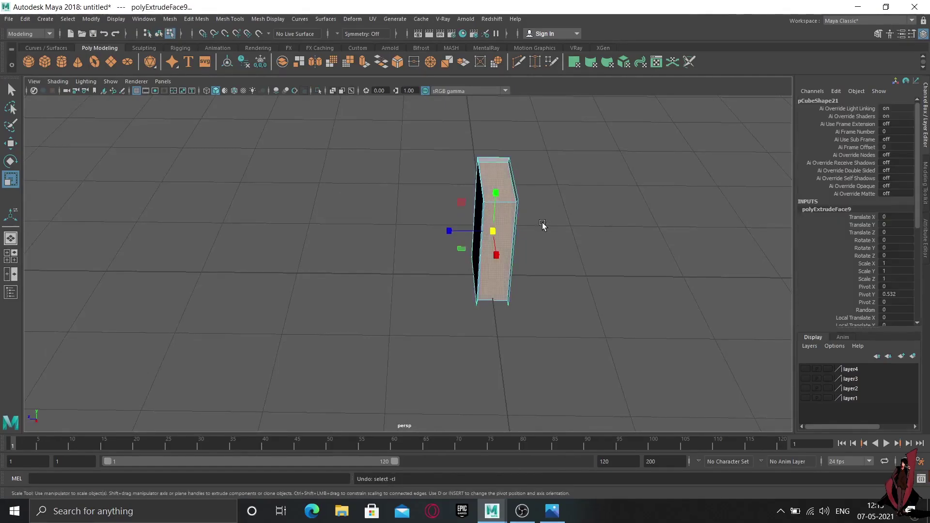
key(ctrl+z)
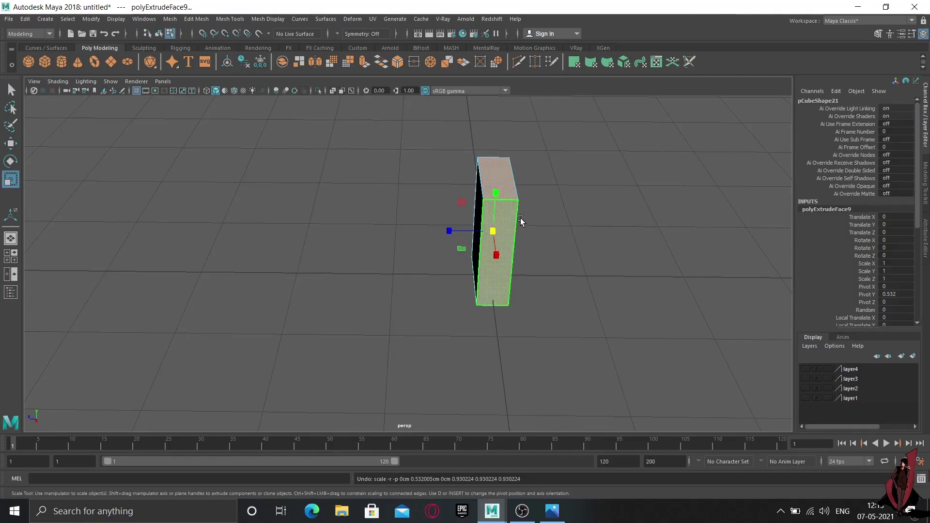
click(448, 232)
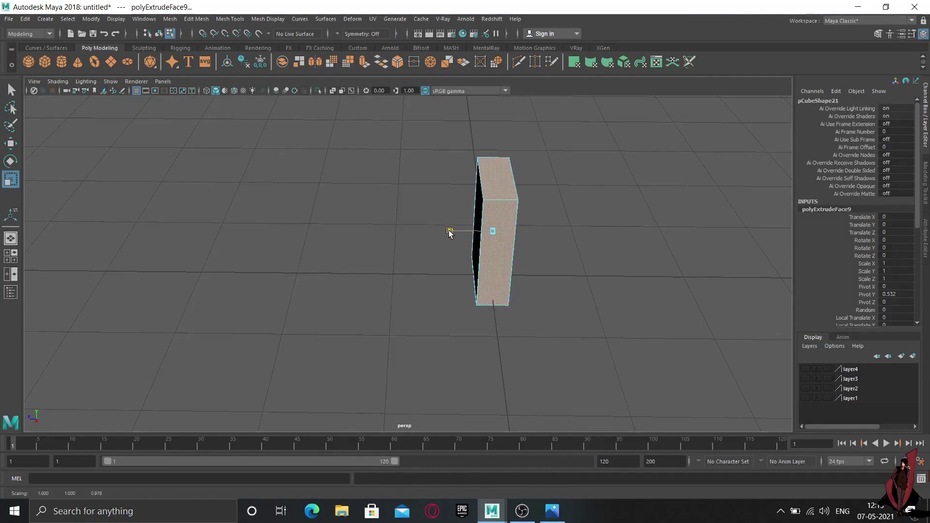
drag(448, 232, 487, 230)
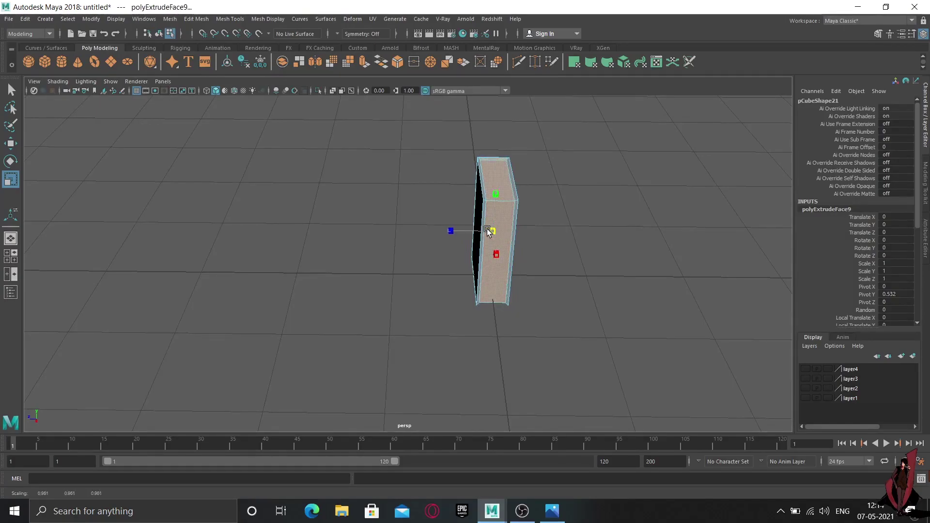
right_drag(507, 194, 587, 151)
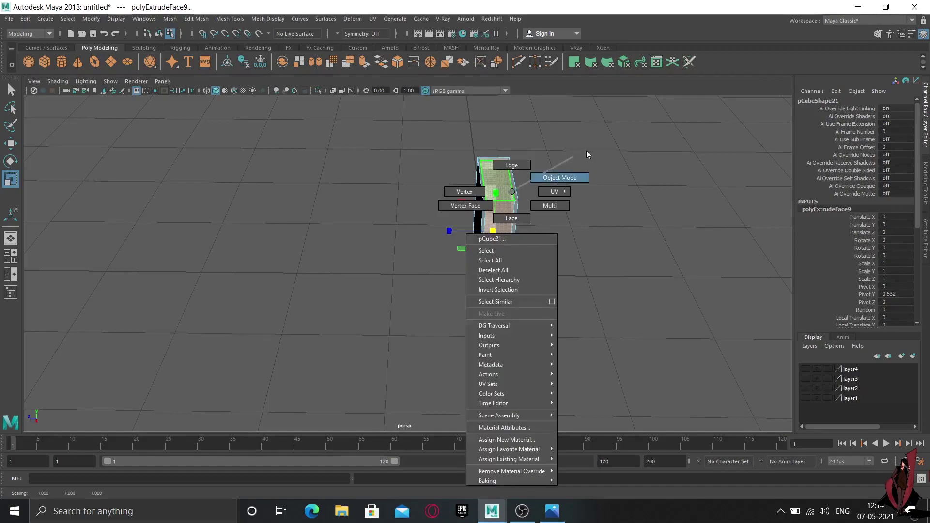
click(619, 257)
mouse_move(568, 245)
alt+mouse_down()
mouse_move(478, 235)
mouse_move(578, 229)
mouse_move(618, 208)
mouse_move(565, 237)
mouse_move(469, 226)
mouse_move(509, 237)
alt+mouse_up()
Make layer4, layer3, layer2 and layer1 visible again.
click(449, 226)
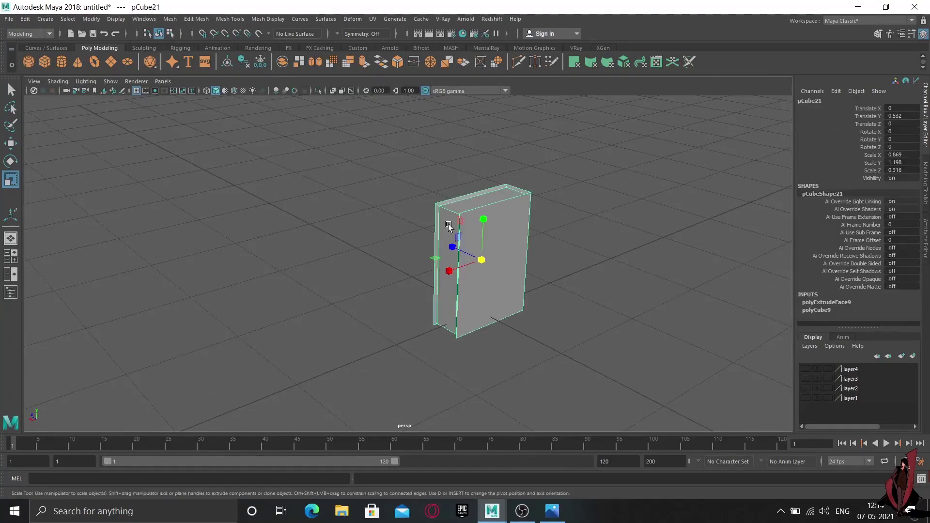
mouse_move(450, 226)
alt+mouse_down()
mouse_move(509, 253)
mouse_move(427, 241)
mouse_move(429, 272)
mouse_move(382, 286)
alt+mouse_up()
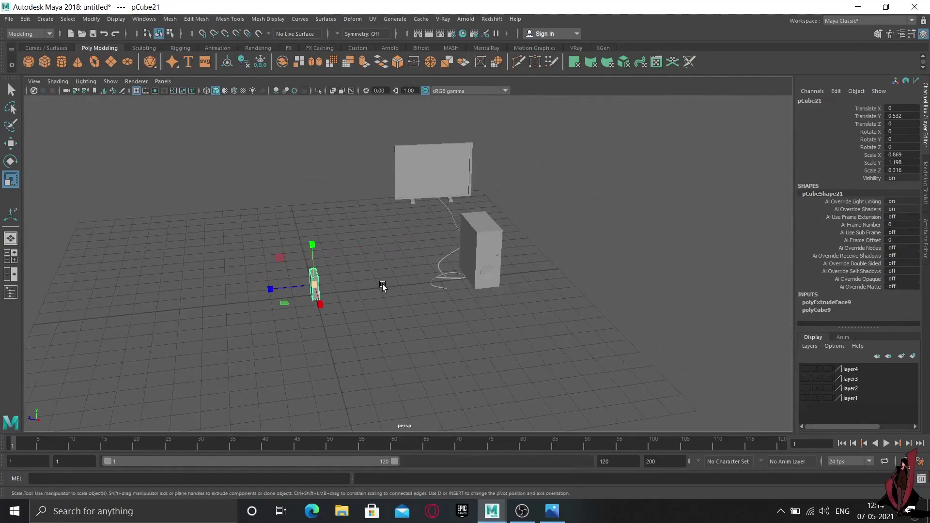
click(804, 369)
click(806, 388)
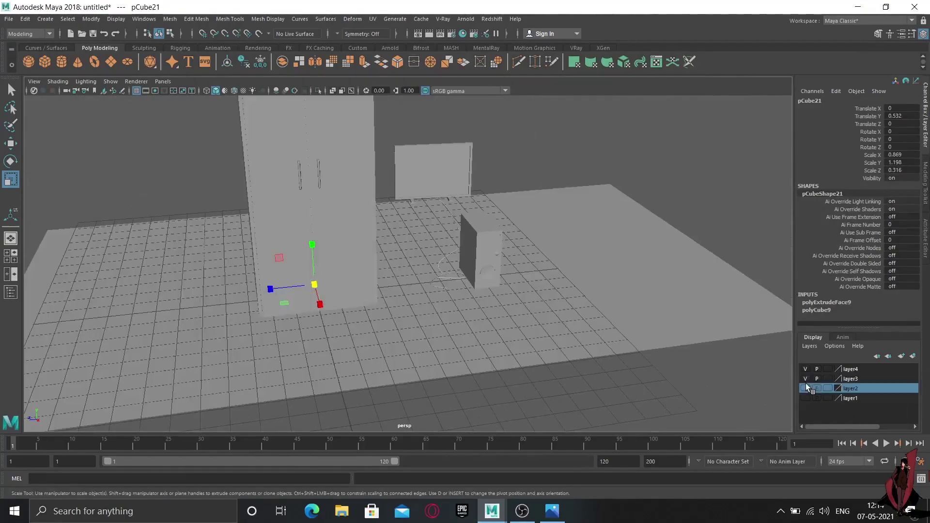
click(806, 398)
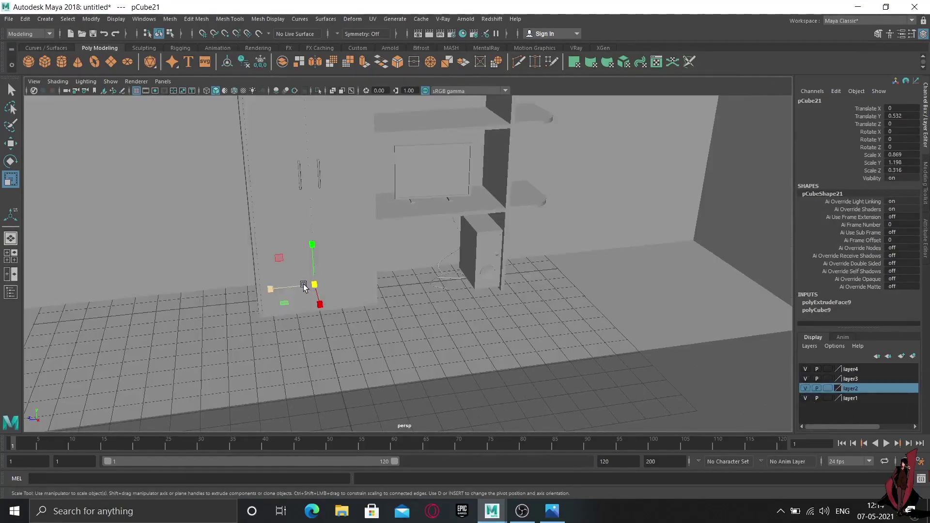
Move the book slab up onto a bookshelf shelf beside its left panel.
key(w)
drag(317, 244, 326, 137)
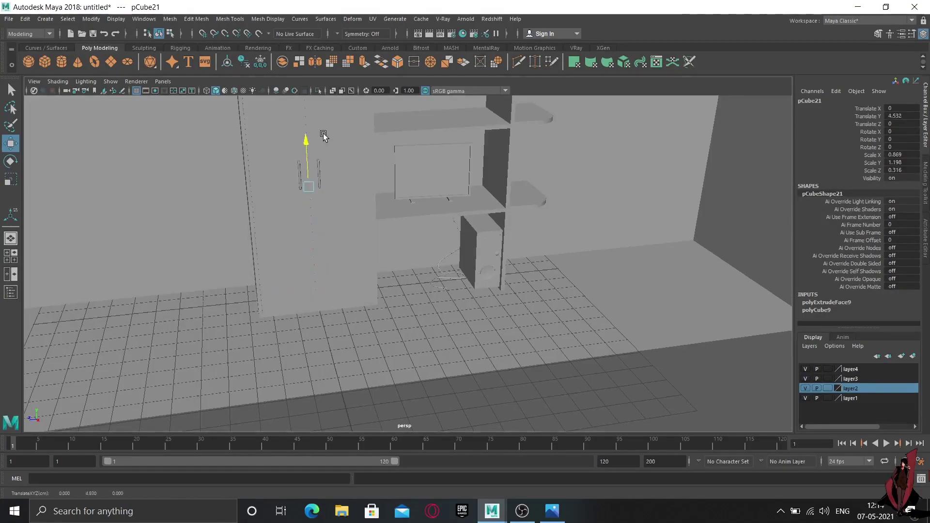
alt+middle_drag(382, 156, 370, 287)
mouse_move(232, 286)
mouse_down()
mouse_move(353, 295)
mouse_move(391, 186)
mouse_up()
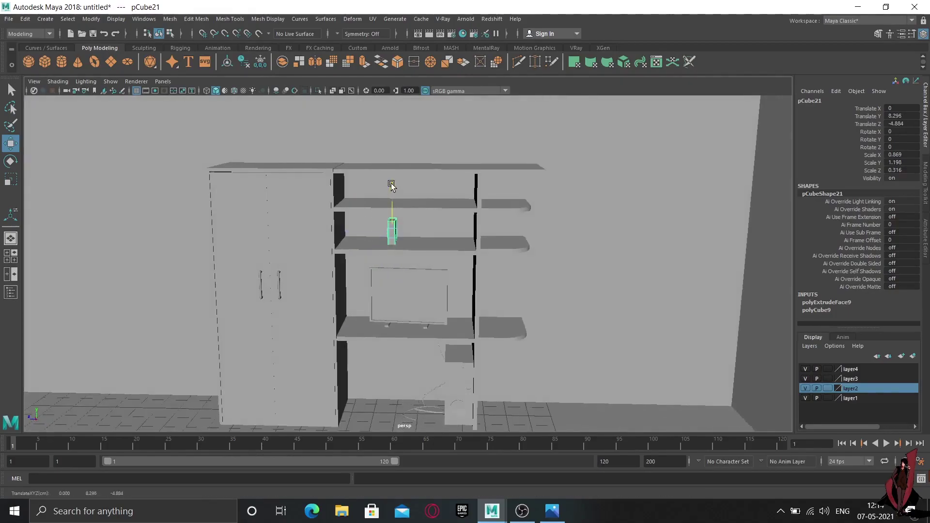
drag(349, 226, 301, 227)
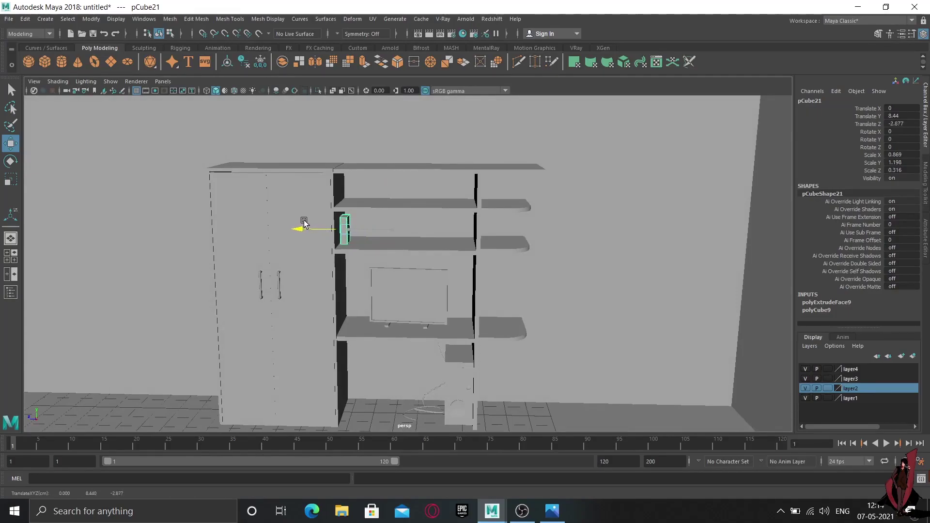
drag(320, 229, 337, 228)
drag(347, 188, 344, 184)
Duplicate the book with Ctrl+D, creating pCube22.
scroll(388, 301, up, 3)
scroll(345, 260, up, 2)
scroll(346, 280, up, 2)
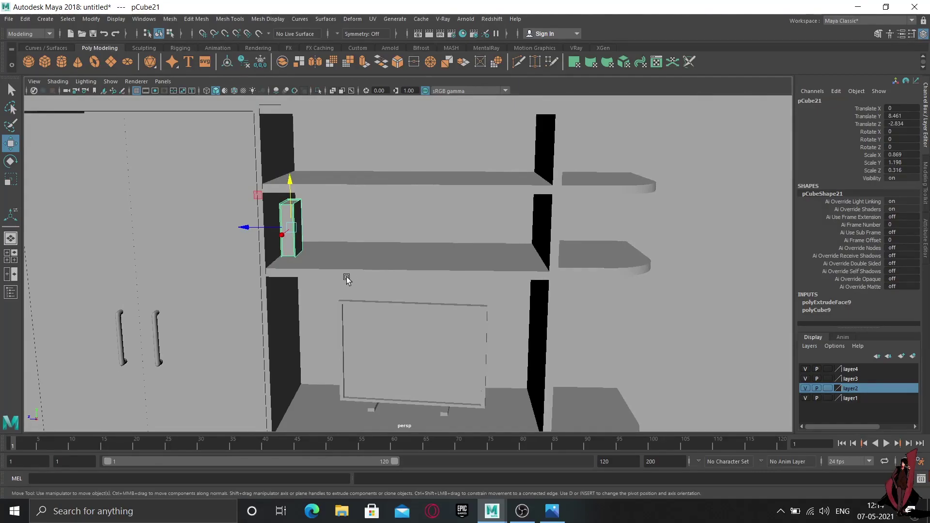
key(ctrl+d)
Add two more duplicated books along the shelf and tilt the last one sideways.
drag(260, 233, 274, 241)
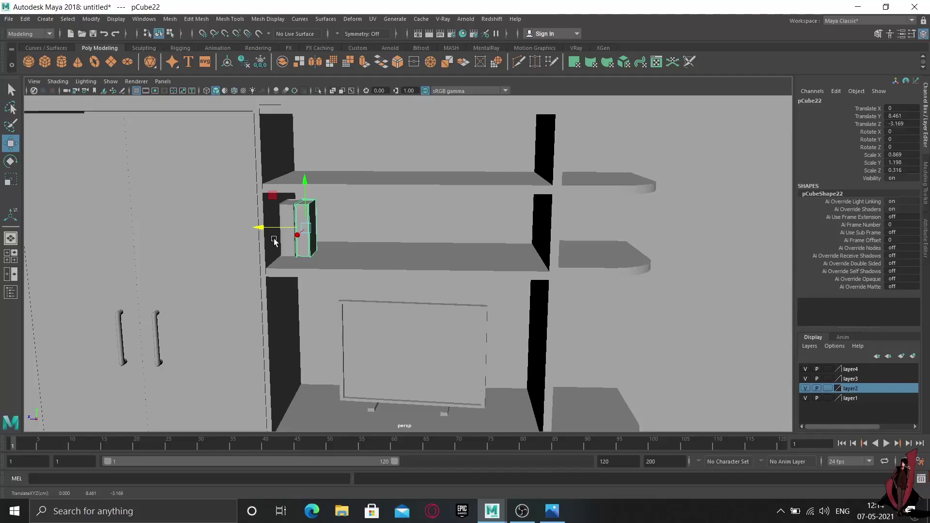
key(shift+d)
key(shift+d)
key(shift+d)
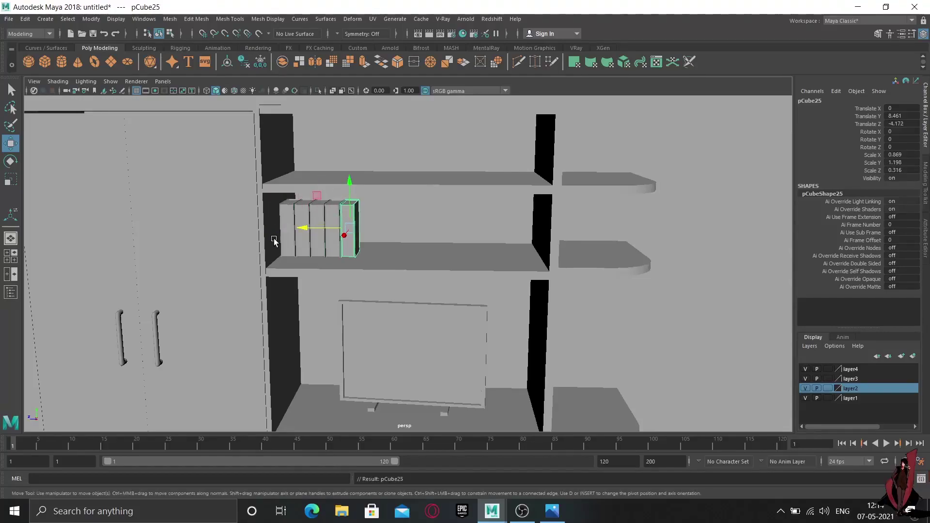
key(shift+d)
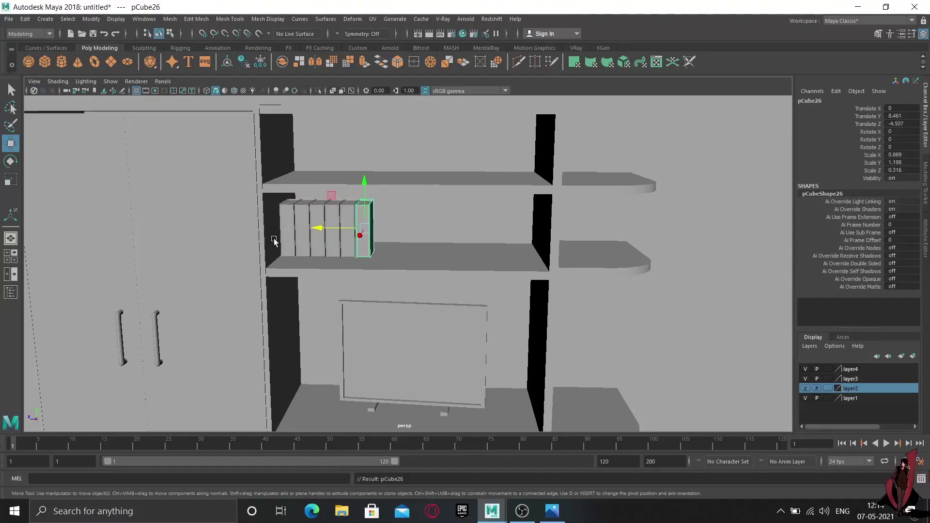
drag(318, 231, 322, 232)
key(e)
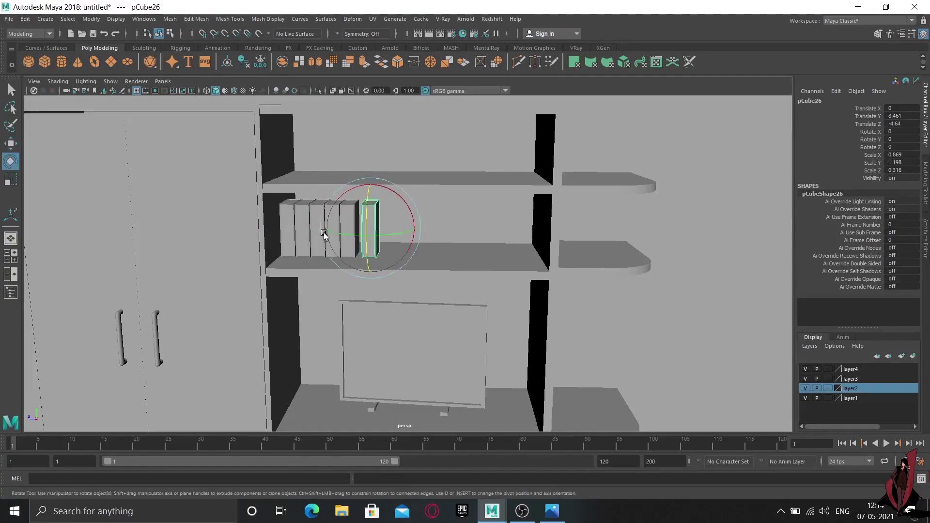
drag(393, 195, 386, 192)
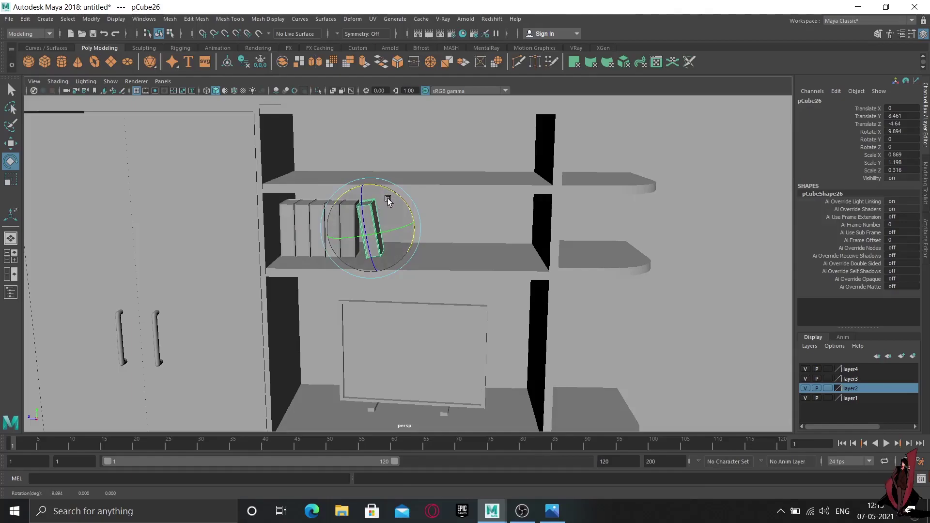
Duplicate the tilted book, make the copy thinner and tilt it to about 29°.
key(ctrl+d)
key(w)
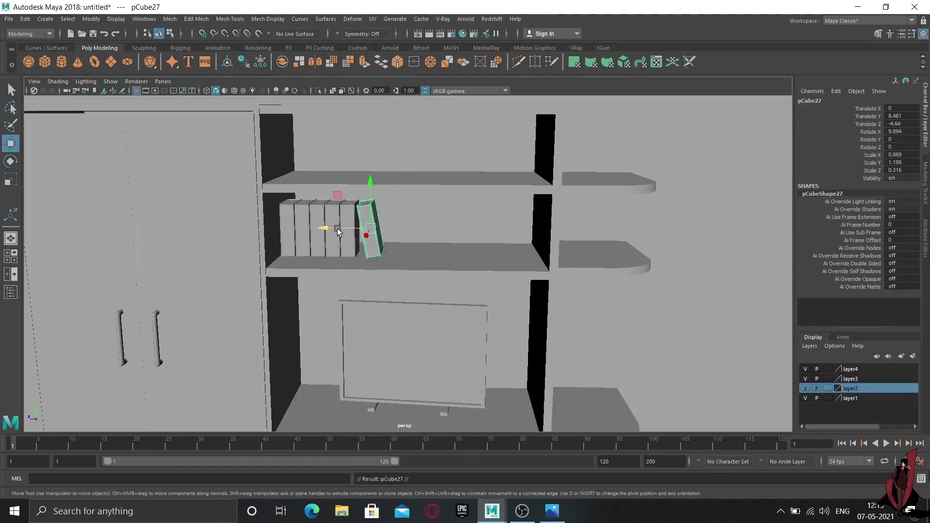
middle_drag(390, 198, 378, 236)
key(r)
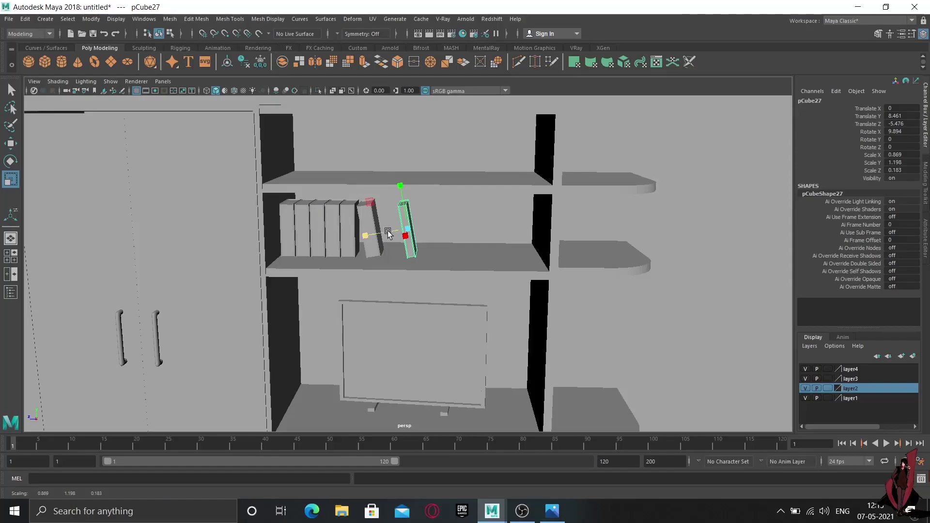
key(w)
middle_drag(389, 231, 367, 237)
key(e)
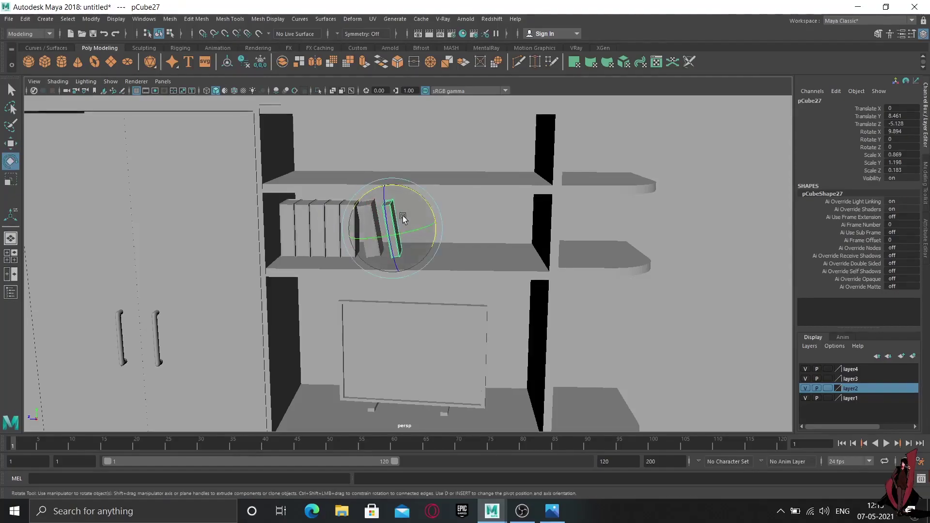
drag(416, 196, 405, 193)
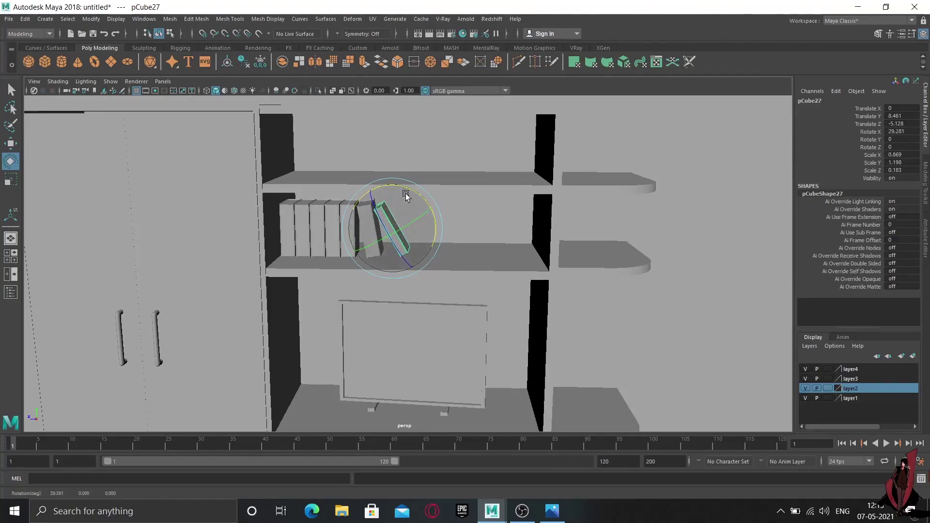
Duplicate the 29° book and slide the copy further right along the shelf.
key(ctrl+d)
key(w)
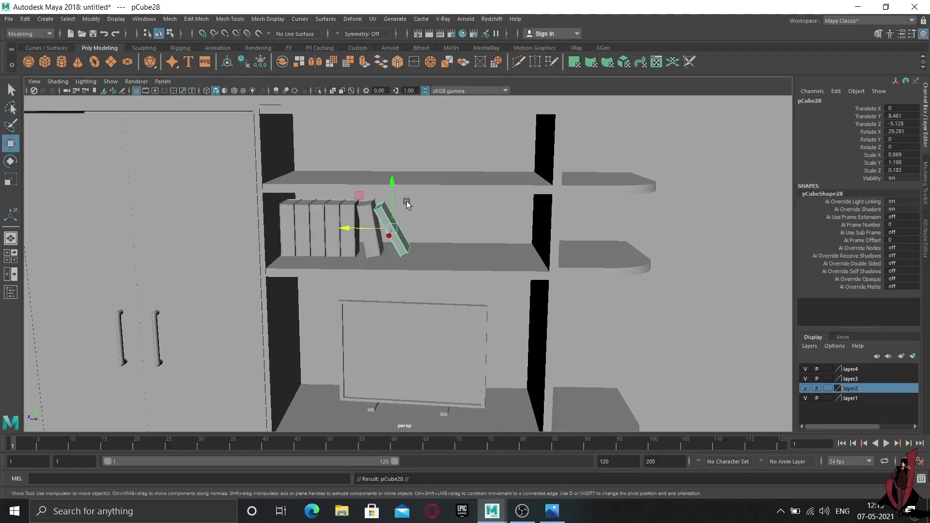
drag(350, 228, 407, 242)
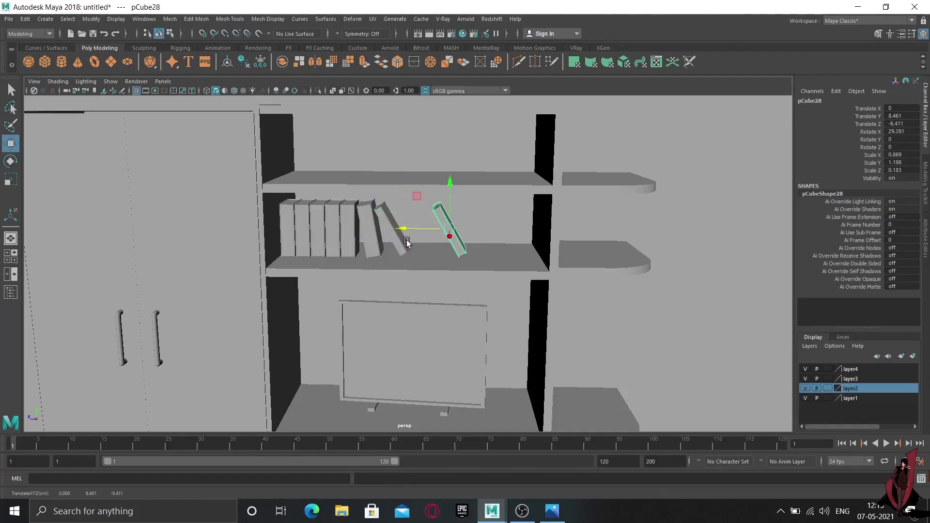
Lay the book flat with Rotate X 90 and set it on the shelf beside the row.
key(e)
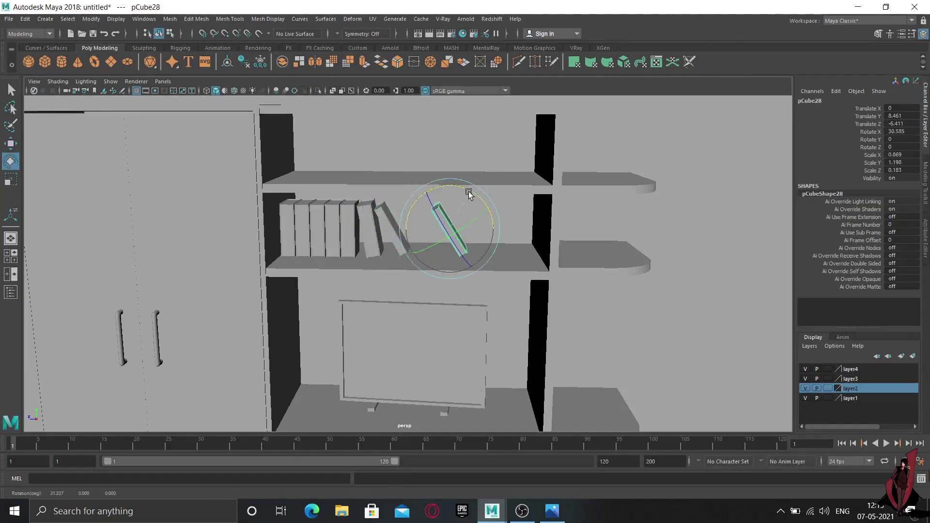
drag(469, 192, 450, 191)
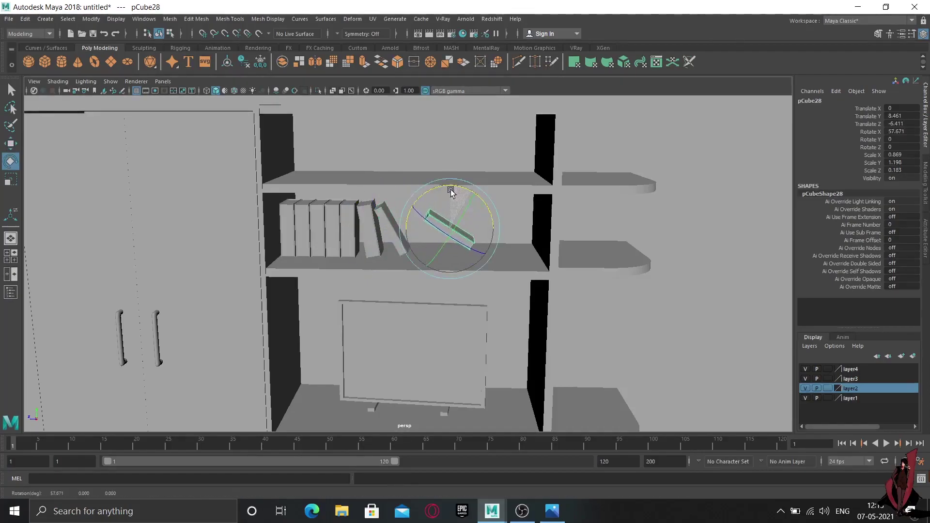
double_click(899, 132)
text(0)
key(Return)
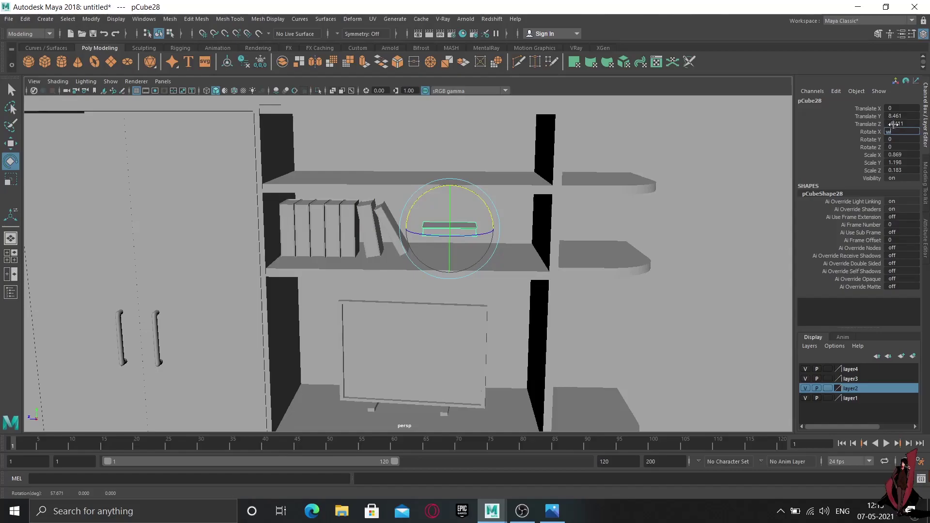
text(ww)
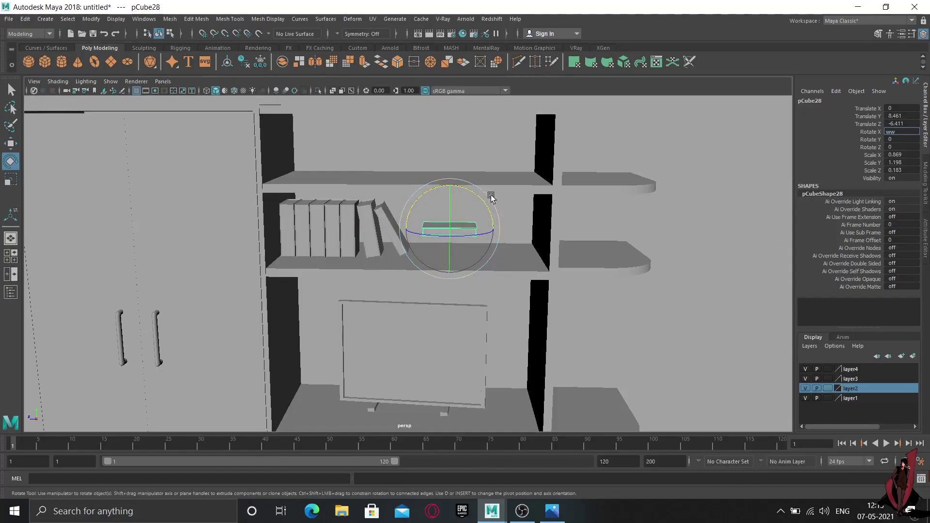
key(Return)
key(w)
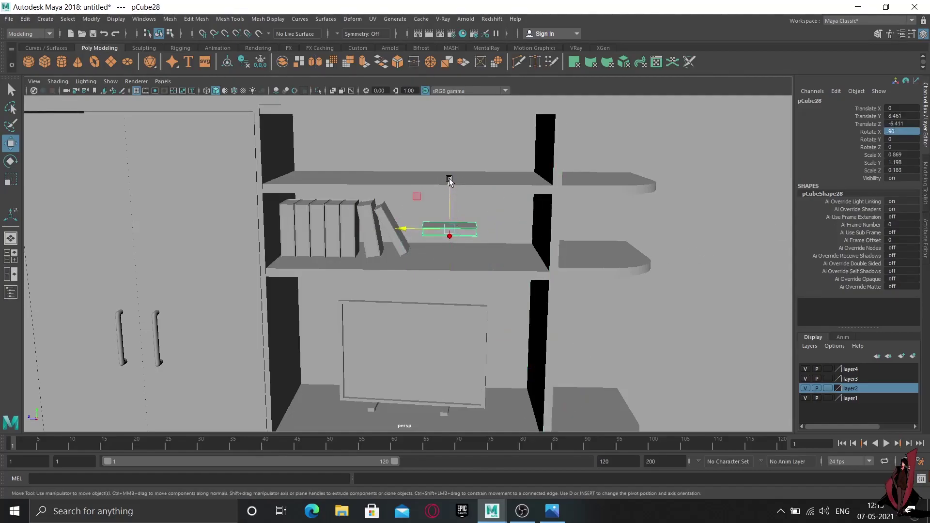
drag(451, 206, 449, 203)
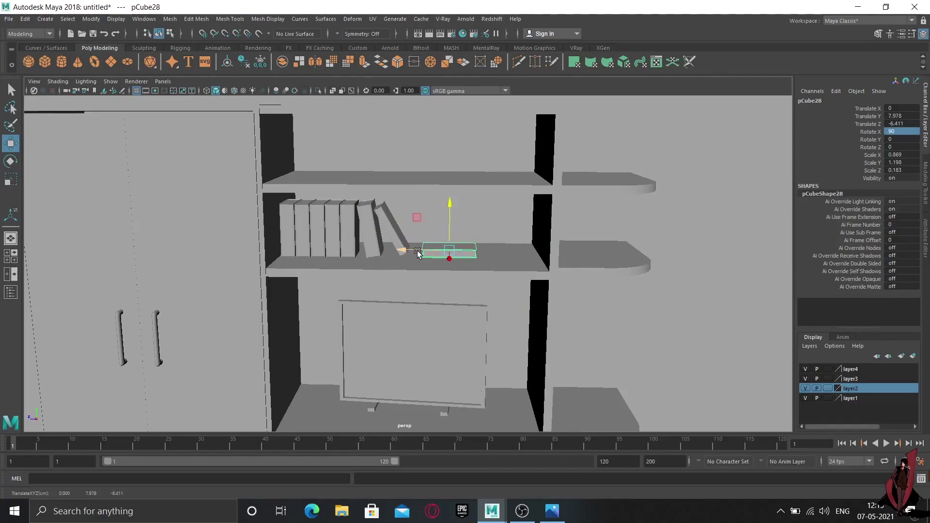
drag(411, 251, 442, 257)
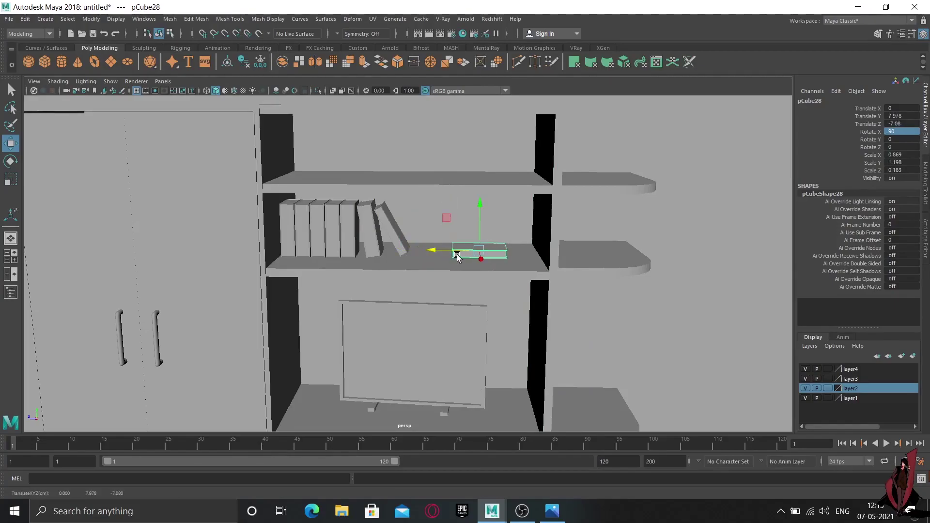
Place flat book copies on the top shelf and move them to its left side.
scroll(485, 264, down, 2)
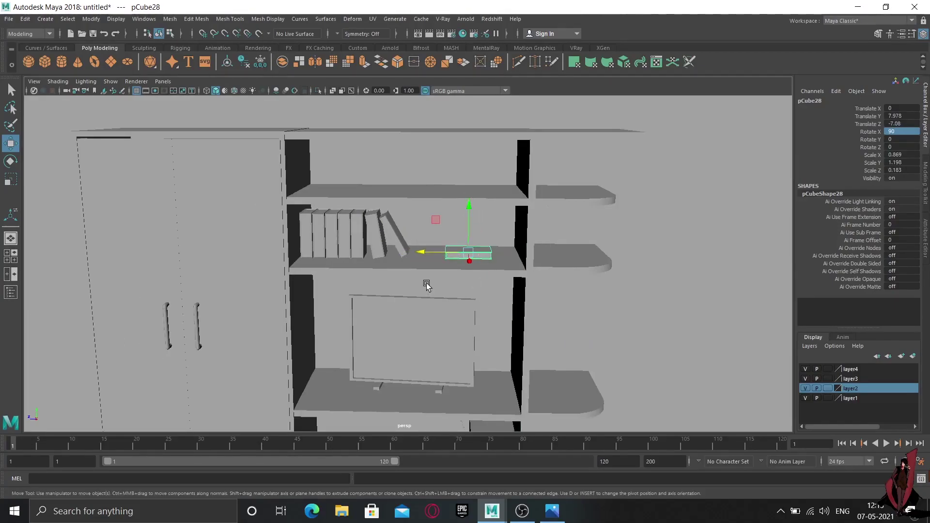
mouse_move(426, 286)
alt+mouse_down()
mouse_move(443, 271)
mouse_move(431, 275)
alt+mouse_up()
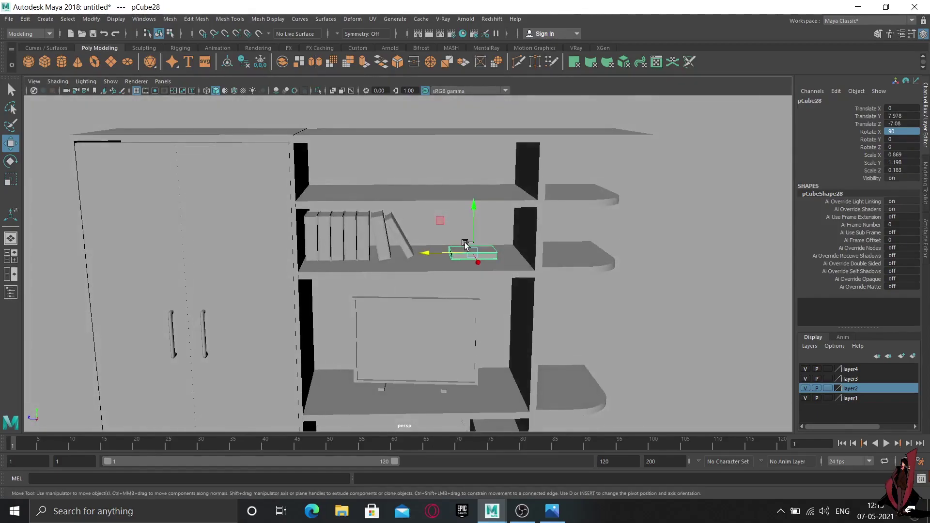
mouse_move(475, 224)
shift+mouse_down()
mouse_move(466, 138)
mouse_move(476, 124)
shift+mouse_up()
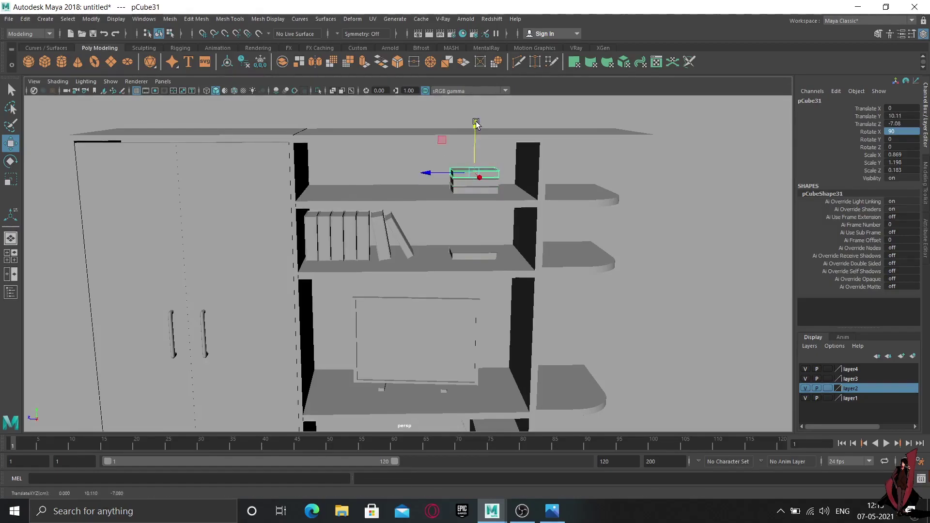
shift+drag(476, 123, 475, 113)
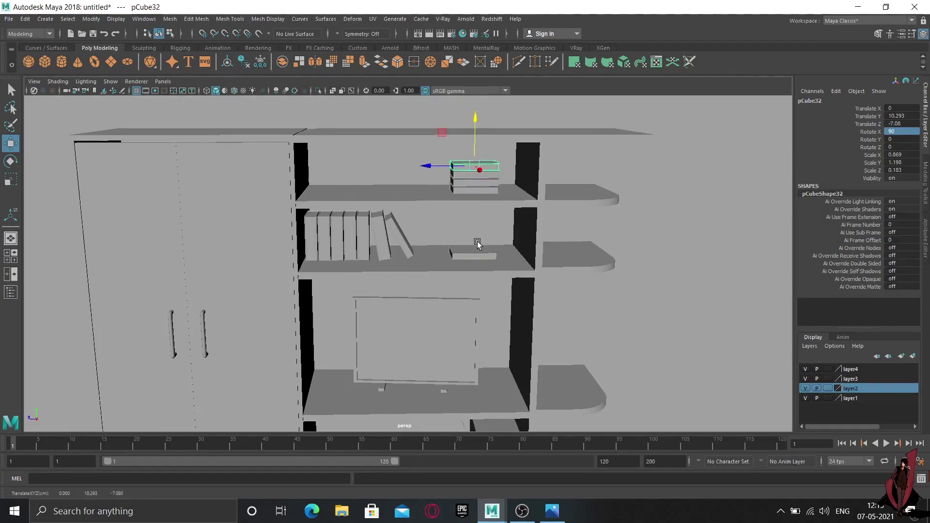
scroll(477, 243, down, 3)
alt+drag(490, 237, 434, 241)
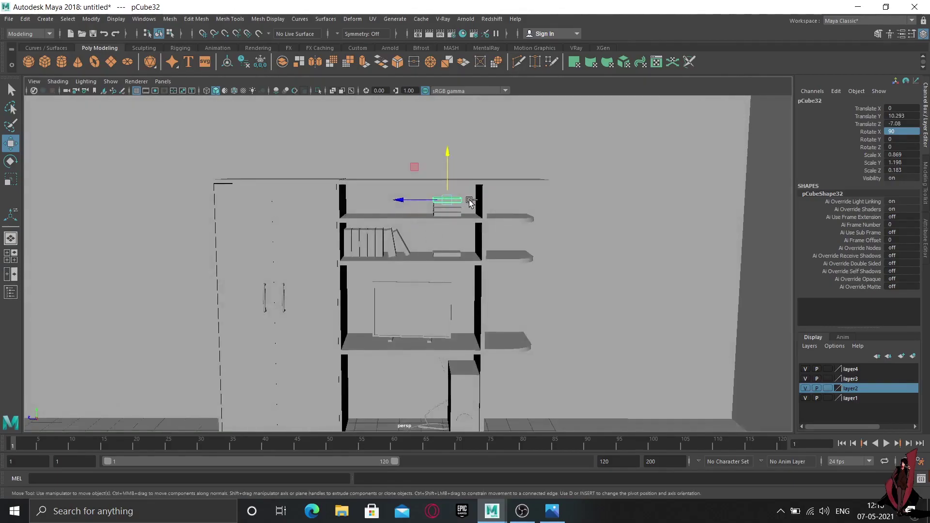
drag(468, 200, 324, 200)
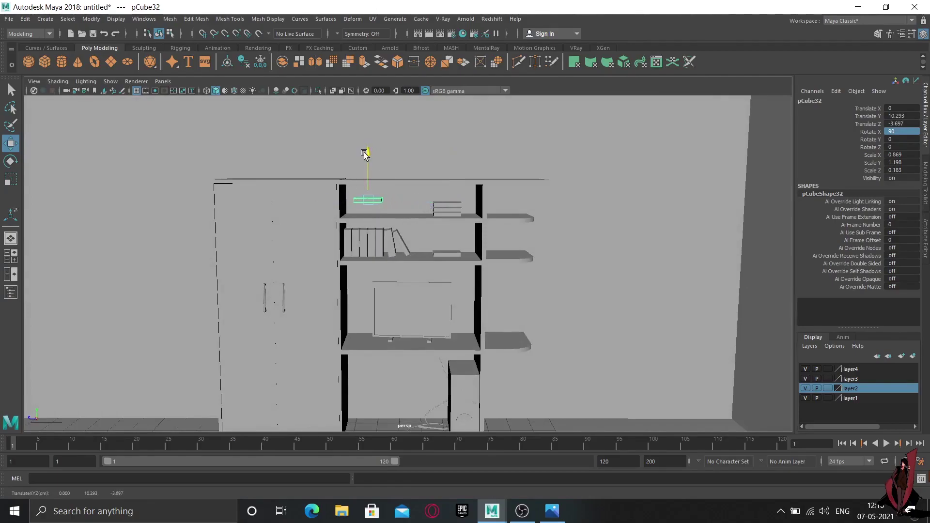
drag(366, 156, 366, 167)
scroll(388, 242, up, 2)
scroll(388, 242, up, 2)
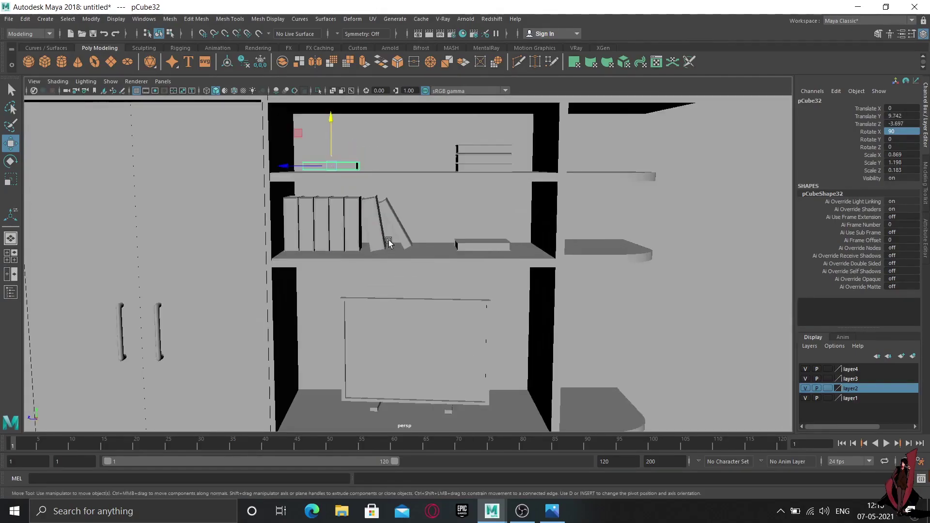
Make the top-shelf book thinner and stack duplicates of it into a tall pile.
key(r)
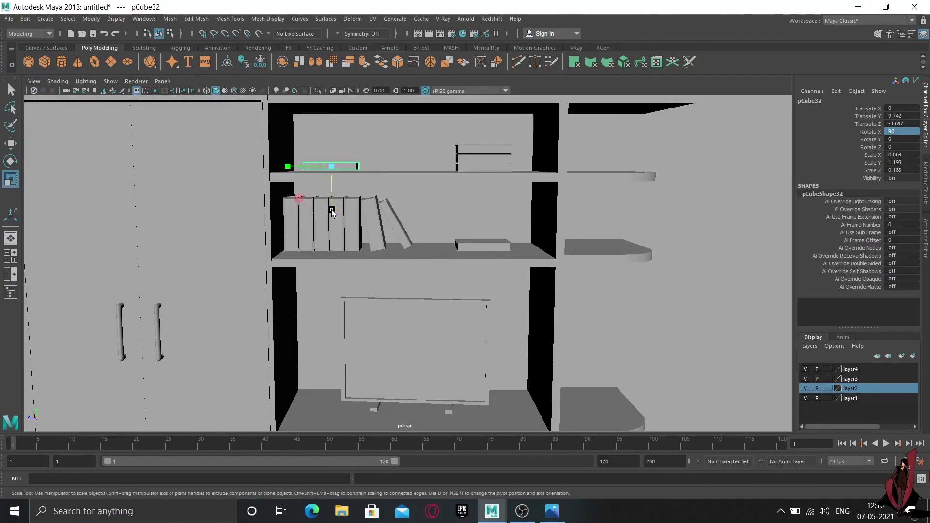
drag(333, 211, 332, 189)
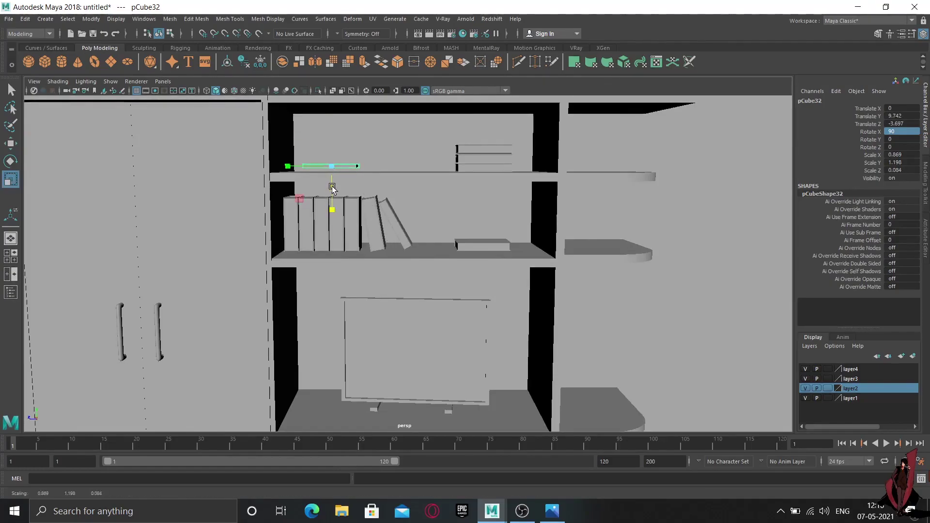
key(w)
drag(331, 117, 332, 119)
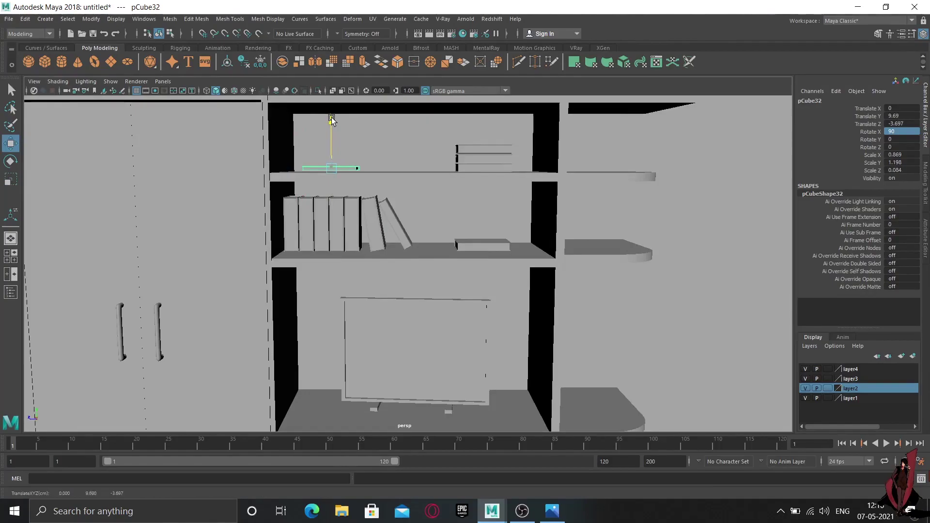
key(ctrl+d)
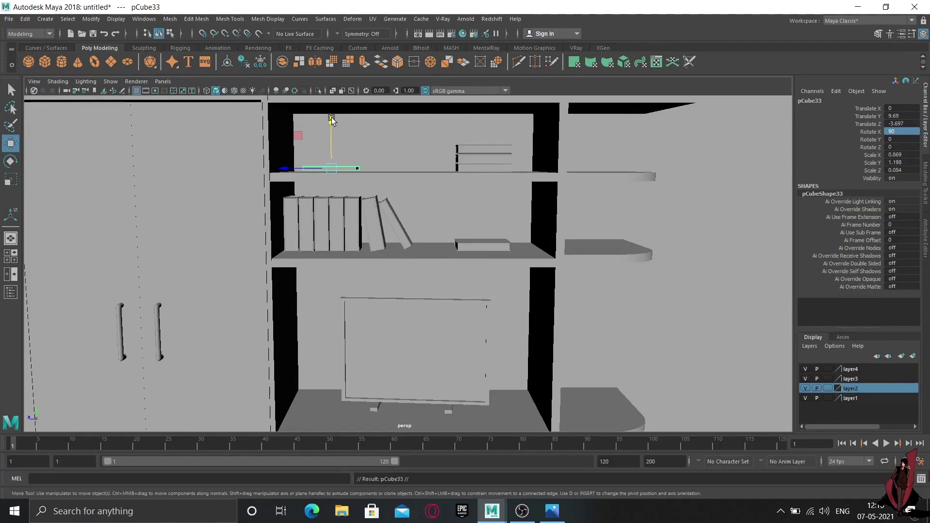
drag(331, 119, 333, 115)
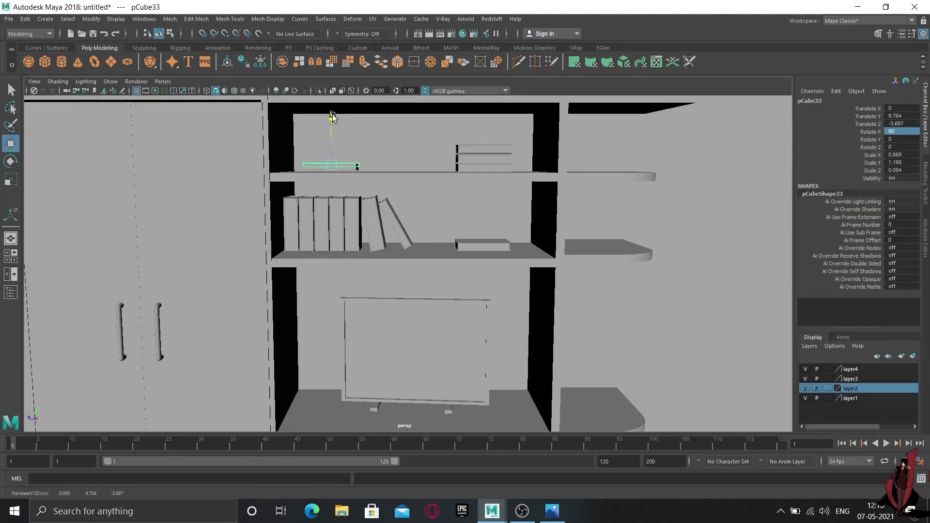
key(shift+d)
key(shift+d)
key(shift+d)
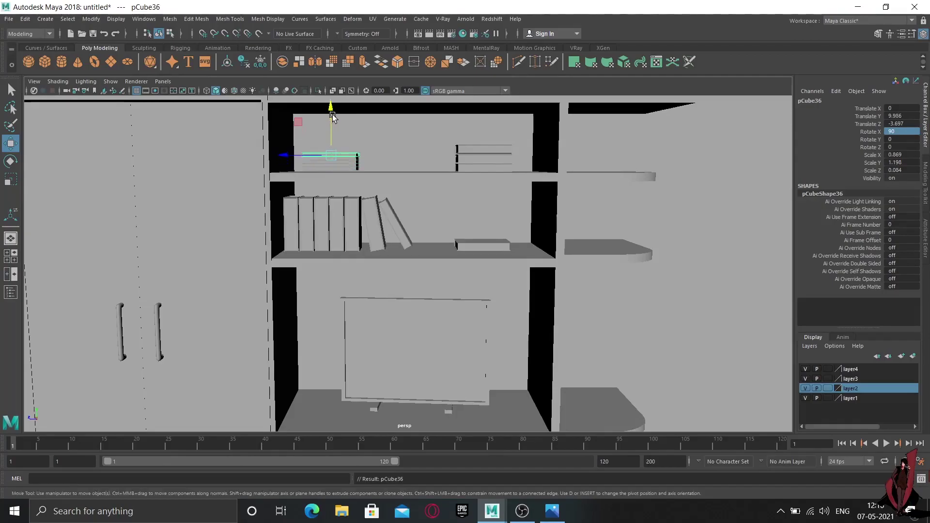
key(shift+d)
key(shift+d)
key(shift+d)
key(shift+d)
key(shift+d)
key(shift+d)
key(shift+d)
key(shift+d)
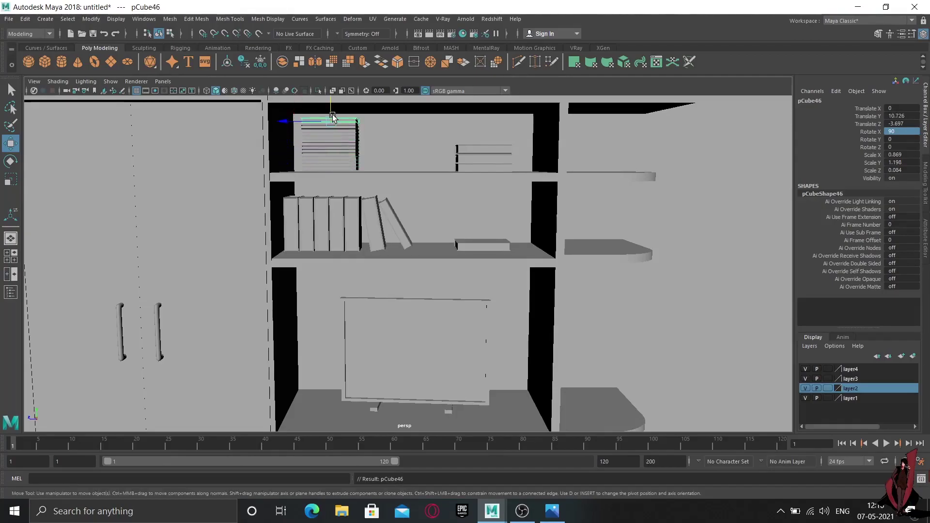
key(shift+d)
key(shift+d)
key(shift+d)
key(shift+d)
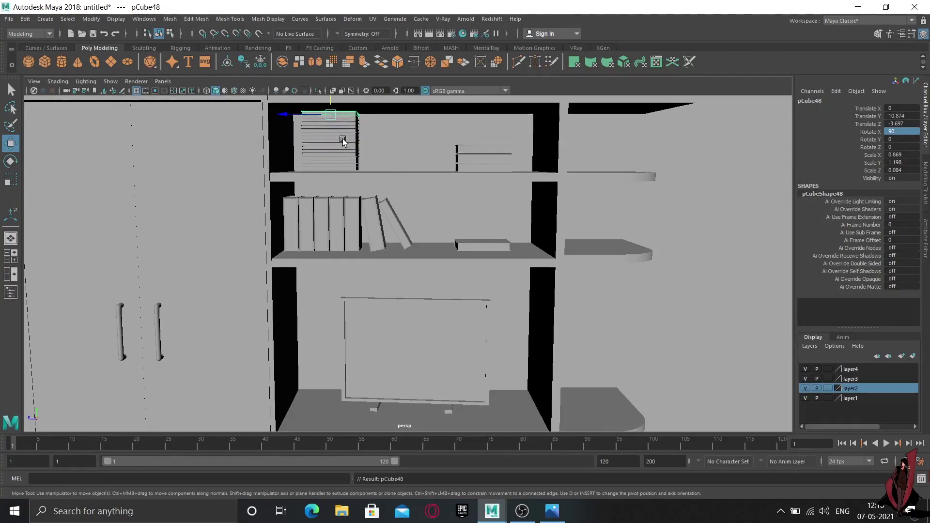
right_drag(341, 138, 409, 107)
click(676, 269)
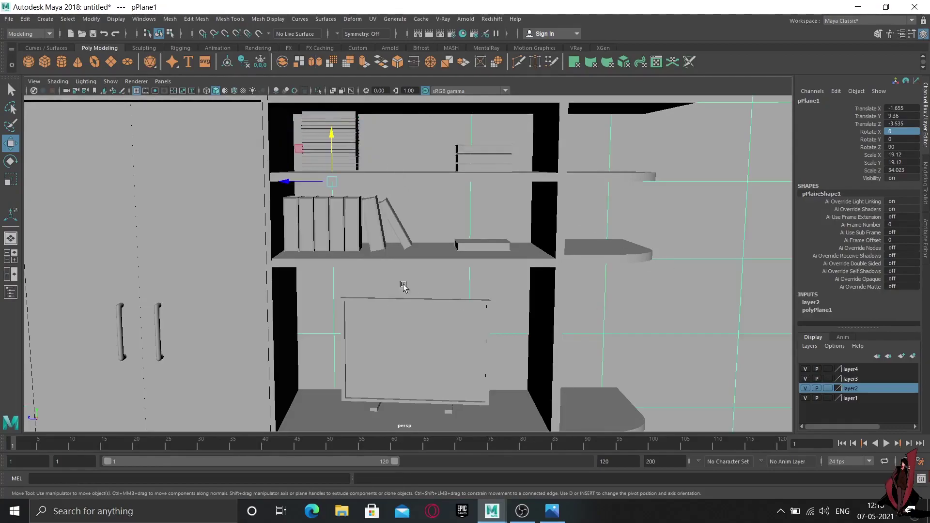
mouse_move(376, 272)
alt+mouse_down()
mouse_move(389, 277)
mouse_move(378, 263)
mouse_move(395, 213)
mouse_move(438, 249)
mouse_move(432, 256)
mouse_move(447, 256)
mouse_move(439, 285)
mouse_move(460, 322)
mouse_move(467, 315)
mouse_move(449, 316)
mouse_move(462, 319)
alt+mouse_up()
alt+right_drag(461, 321, 430, 342)
mouse_move(430, 342)
alt+mouse_down()
mouse_move(493, 338)
mouse_move(466, 337)
alt+mouse_up()
scroll(466, 338, up, 3)
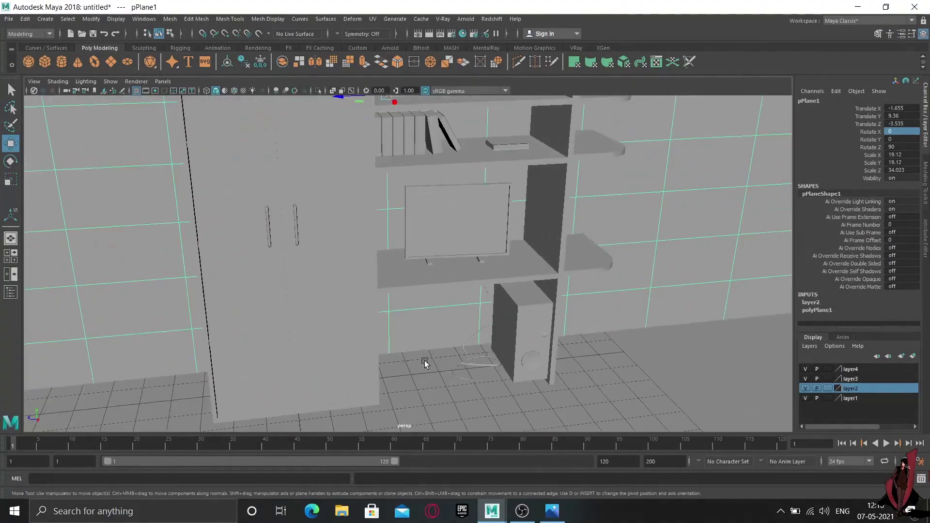
scroll(446, 359, up, 2)
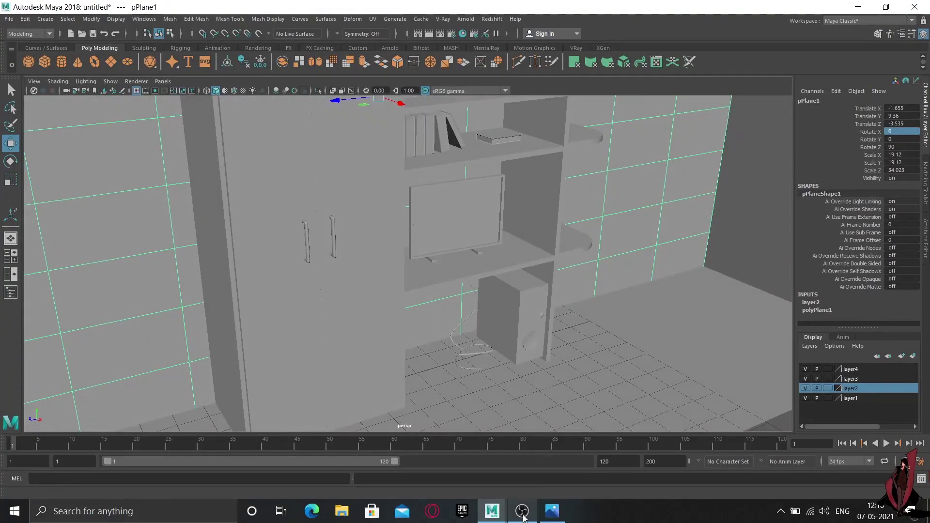
mouse_move(551, 510)
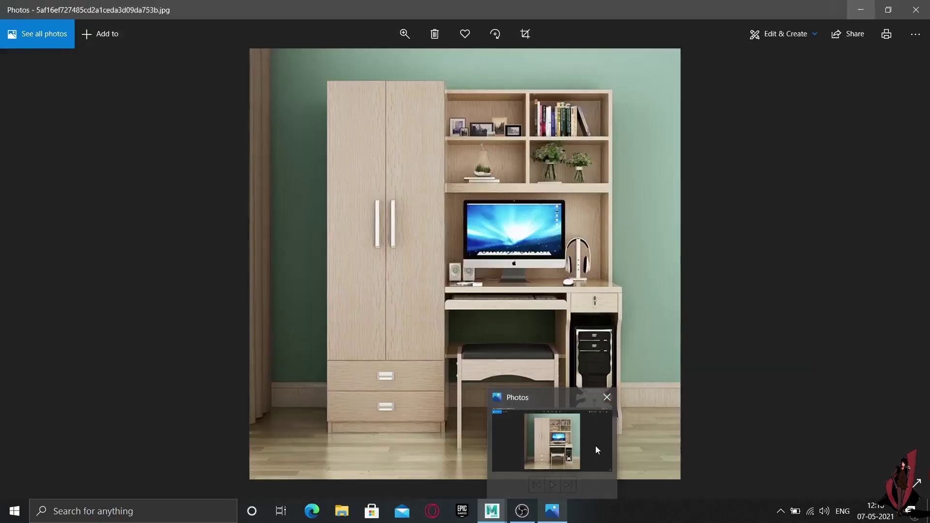
click(595, 446)
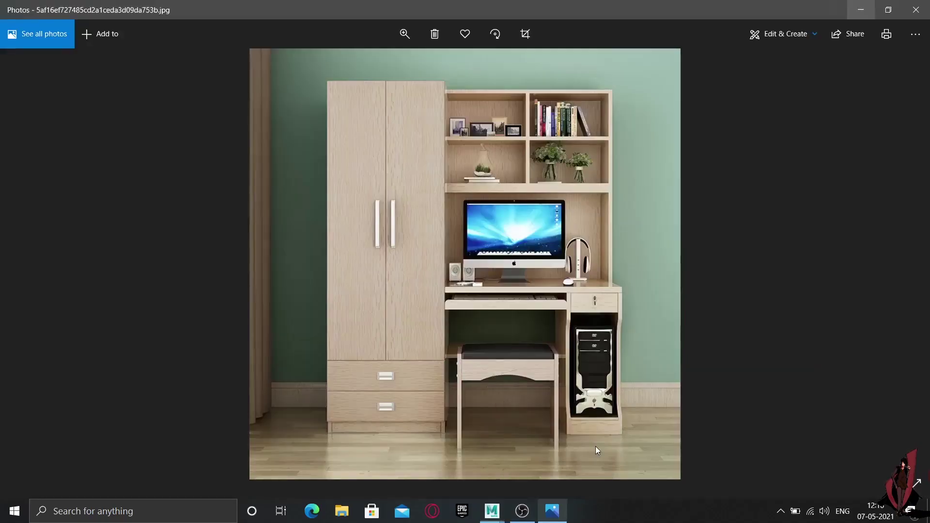
click(904, 270)
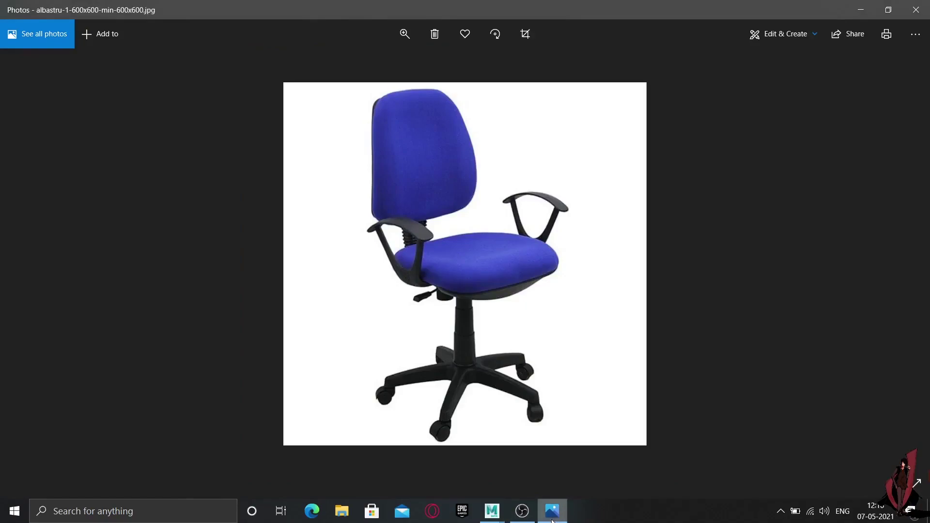
Create a new polygon cube beside the cabinet and raise it along Y.
mouse_move(492, 510)
click(538, 475)
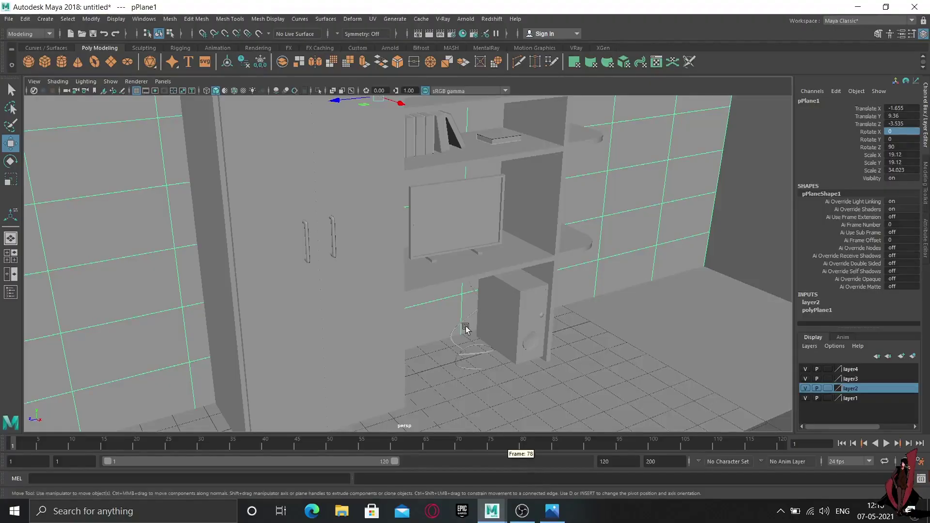
scroll(521, 326, down, 3)
mouse_move(521, 326)
alt+mouse_down()
mouse_move(444, 335)
mouse_move(464, 347)
mouse_move(471, 327)
mouse_move(494, 316)
alt+mouse_up()
scroll(465, 326, up, 2)
scroll(432, 371, up, 2)
alt+drag(433, 370, 411, 370)
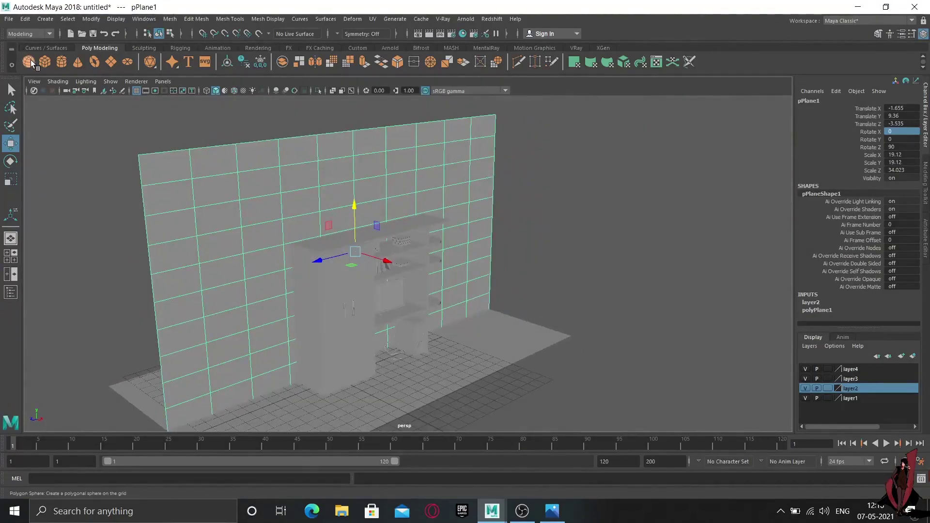
click(44, 62)
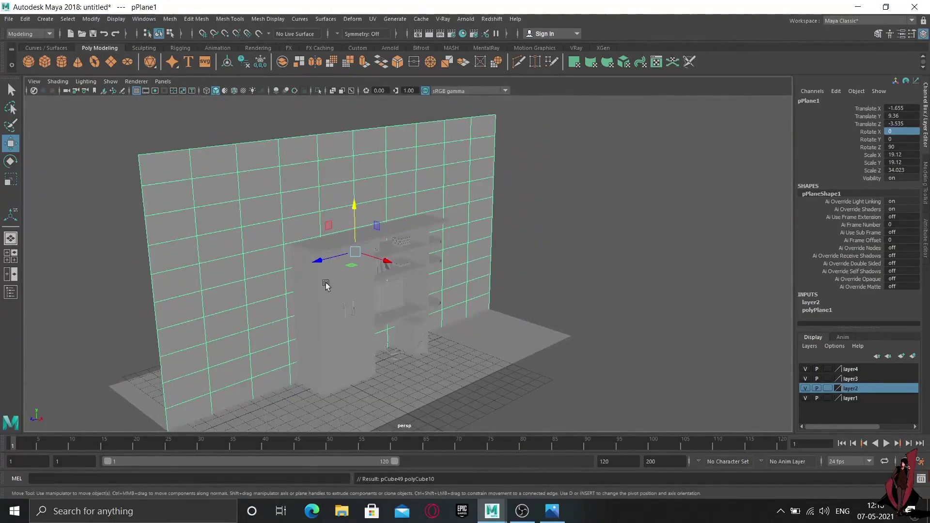
drag(367, 391, 481, 425)
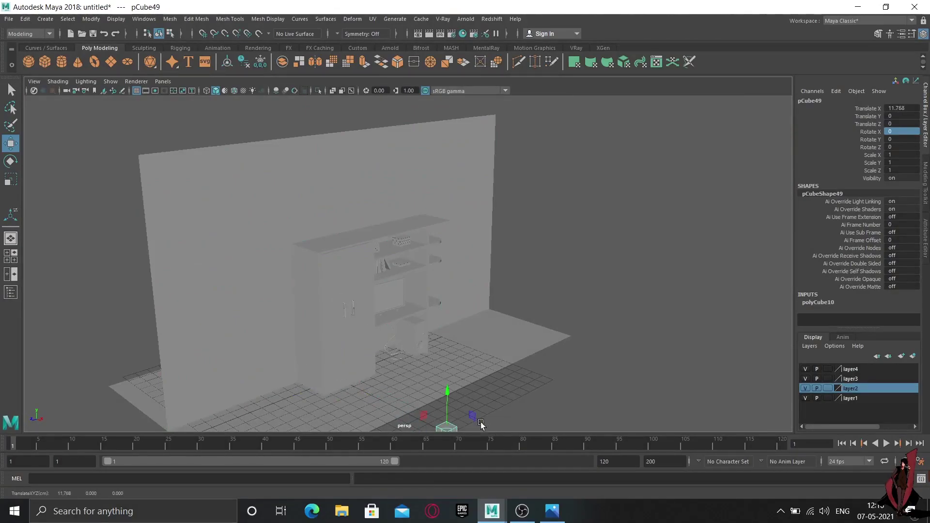
mouse_move(447, 400)
mouse_down()
mouse_move(492, 341)
mouse_move(522, 353)
mouse_up()
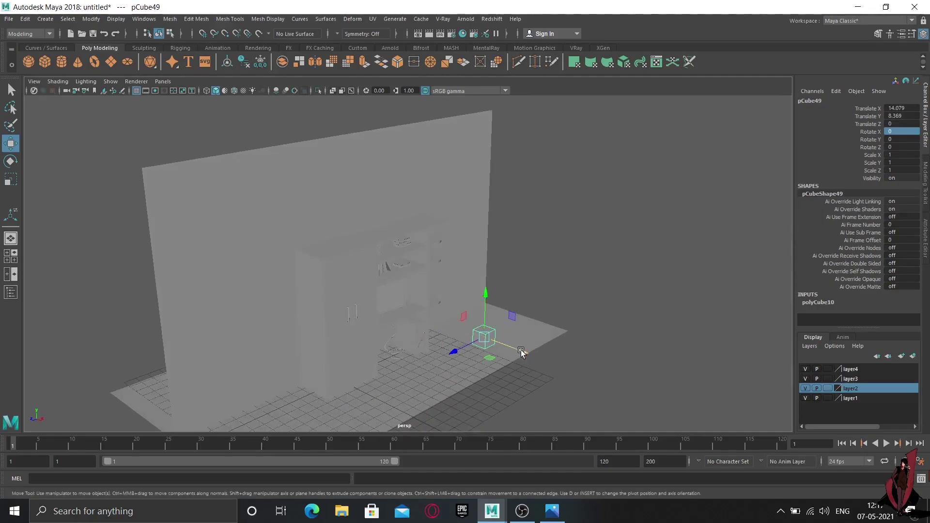
Shift the cube further along X and put box-selected objects on new layer5.
drag(522, 352, 616, 381)
mouse_move(553, 173)
mouse_down()
mouse_move(197, 394)
mouse_move(179, 382)
mouse_up()
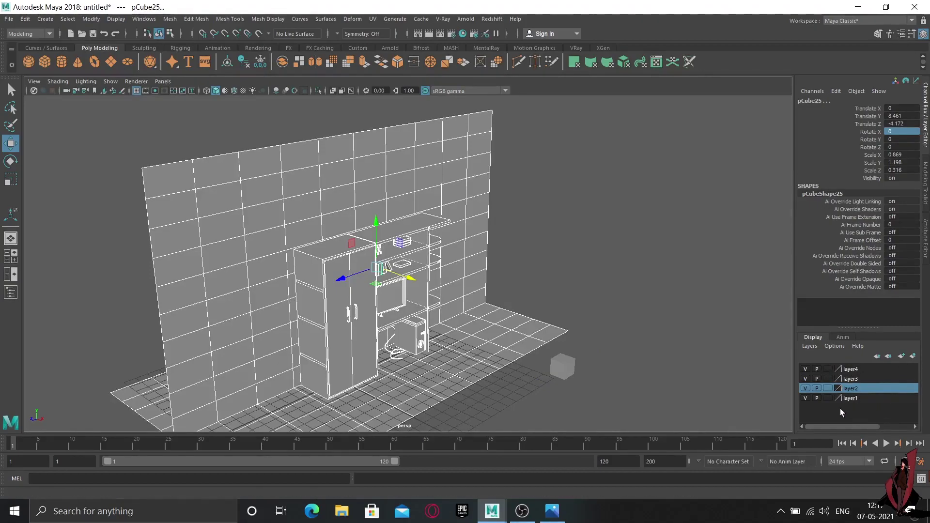
click(913, 357)
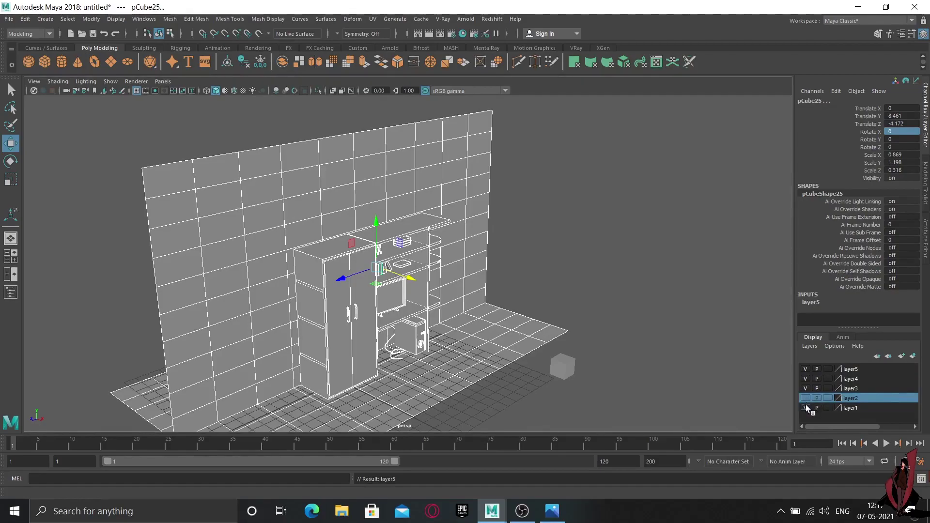
Hide the wall, cabinet and desk layers and frame the new cube at X 7.512.
drag(806, 407, 805, 369)
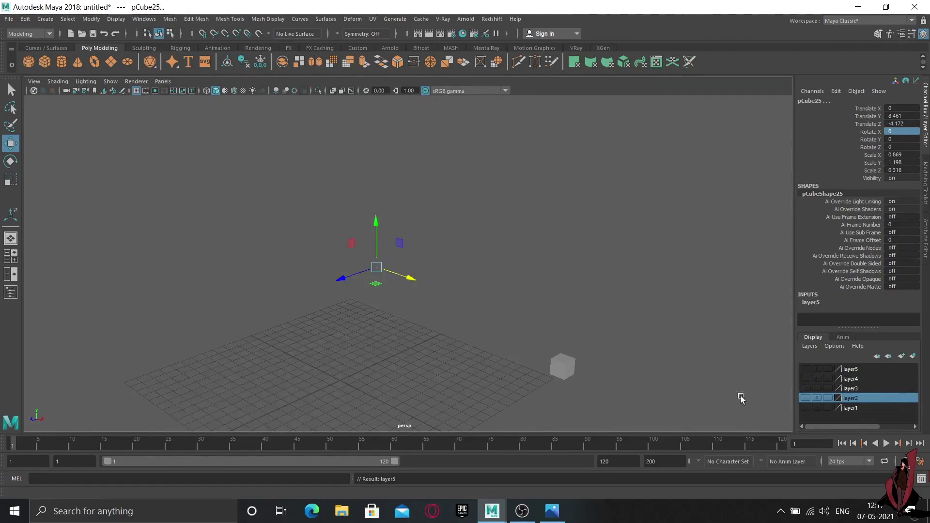
click(541, 251)
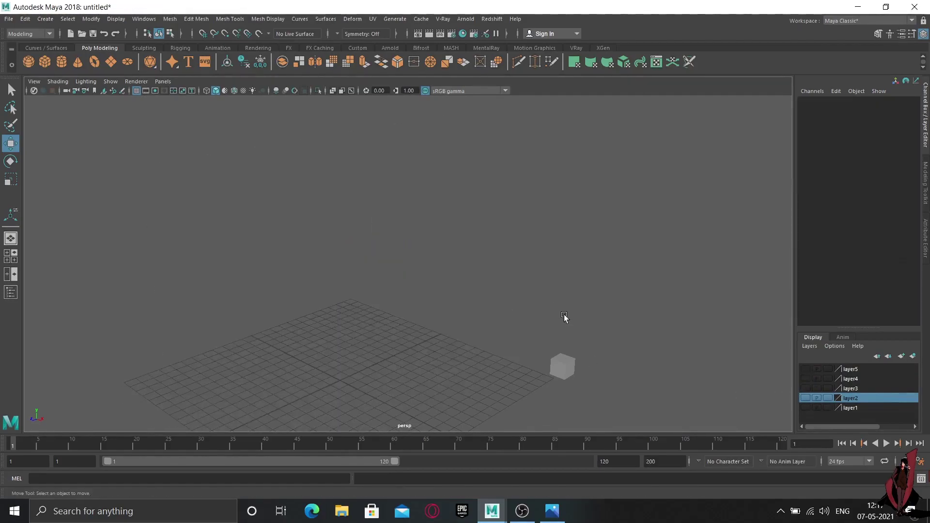
alt+drag(564, 318, 591, 249)
click(602, 266)
alt+drag(575, 289, 589, 311)
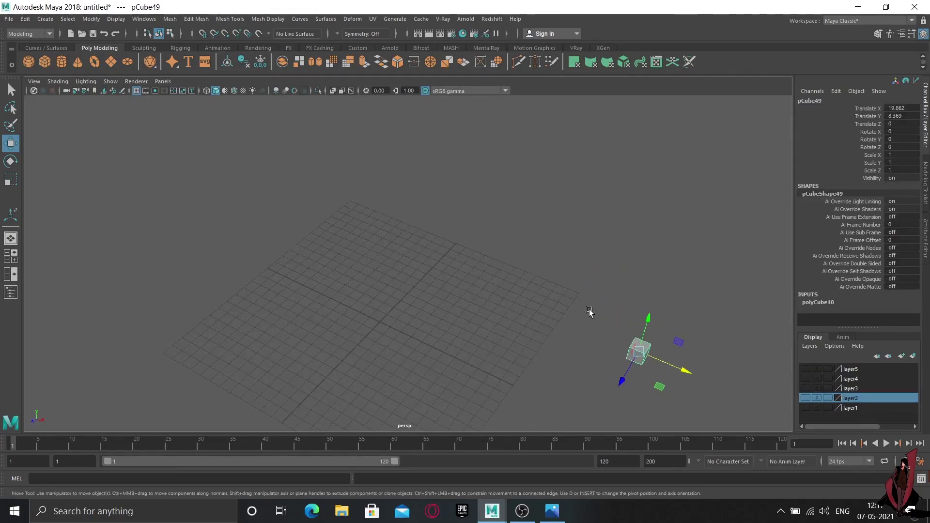
mouse_move(685, 370)
mouse_down()
mouse_move(518, 292)
mouse_move(455, 301)
mouse_up()
key(f)
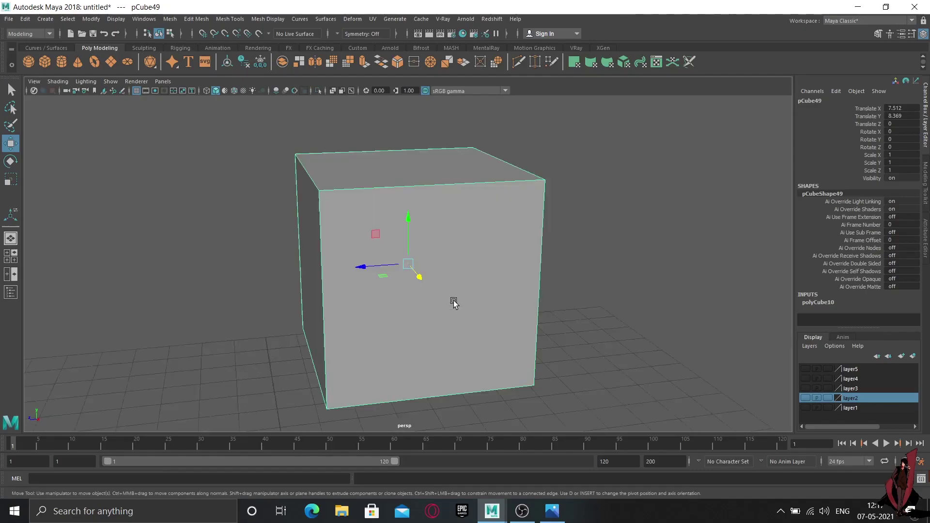
Scale the cube into a flat wide slab of 1.635 × 0.31 × 1.624.
scroll(453, 300, down, 3)
scroll(453, 301, down, 2)
alt+drag(453, 301, 407, 320)
key(r)
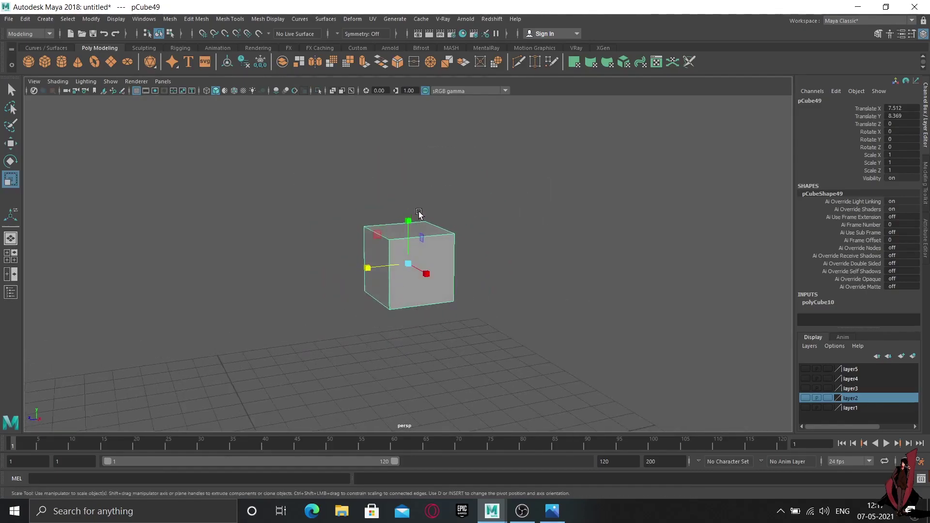
mouse_move(408, 221)
mouse_down()
mouse_move(411, 279)
mouse_move(438, 300)
mouse_move(465, 295)
mouse_up()
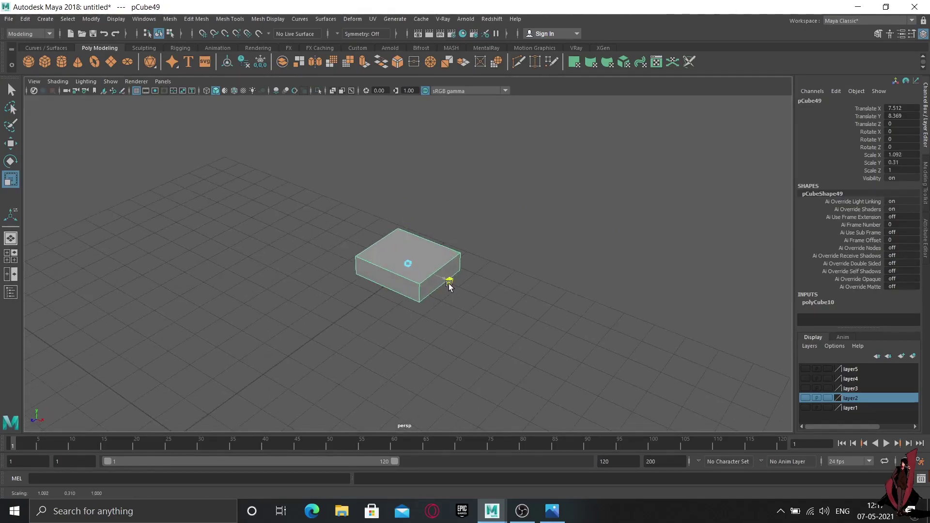
mouse_move(383, 284)
mouse_down()
mouse_move(359, 307)
mouse_move(399, 288)
mouse_up()
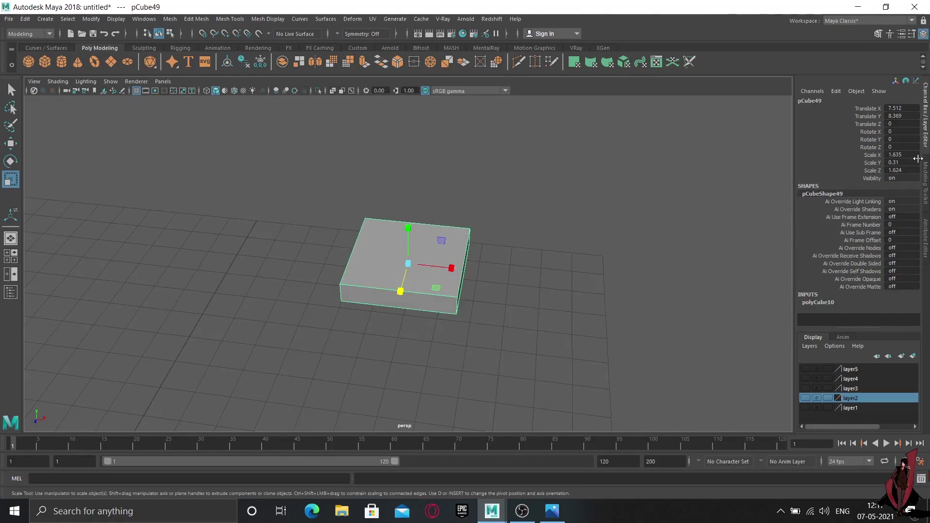
Expand polyCube10 and set Subdivisions Width to 11 and Depth to 6.
click(925, 186)
click(923, 115)
click(819, 301)
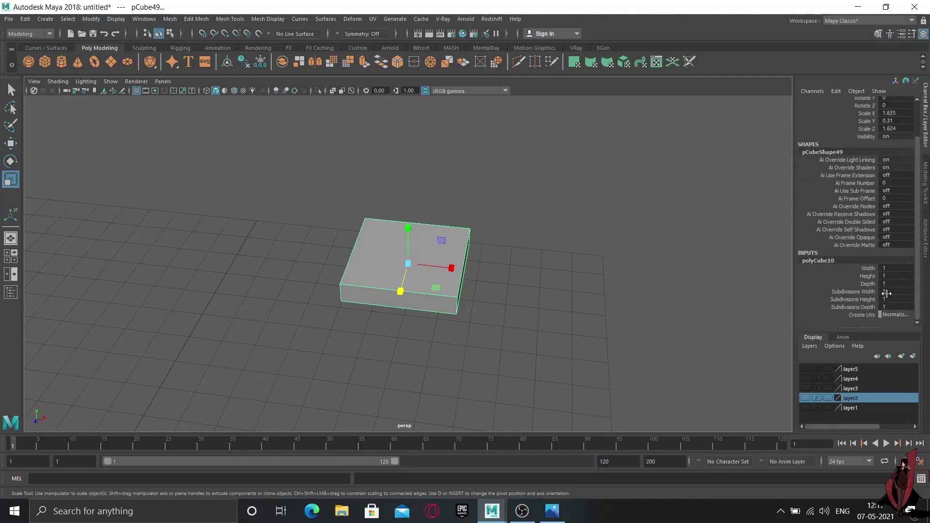
mouse_move(888, 290)
ctrl+mouse_down()
mouse_move(896, 291)
mouse_move(885, 291)
ctrl+mouse_up()
ctrl+drag(881, 299, 884, 299)
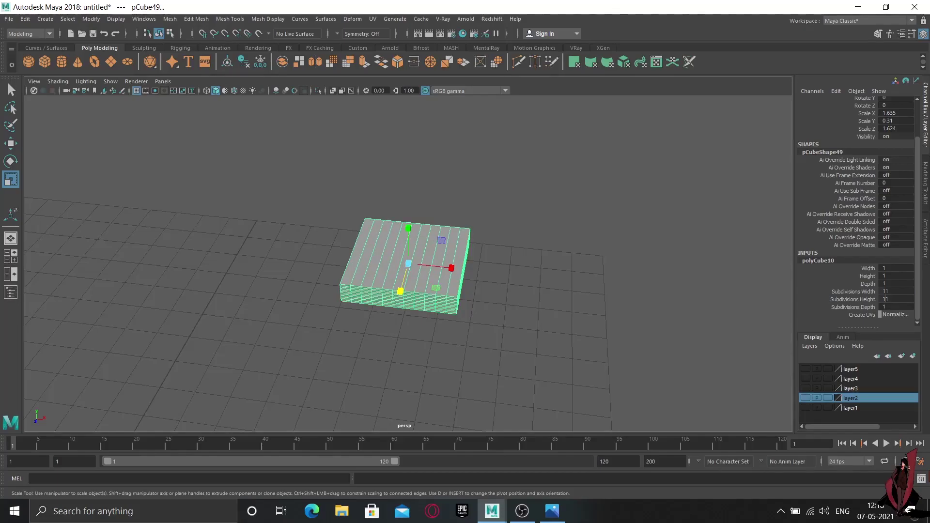
ctrl+drag(884, 299, 886, 308)
click(882, 309)
double_click(891, 298)
text(1)
key(Return)
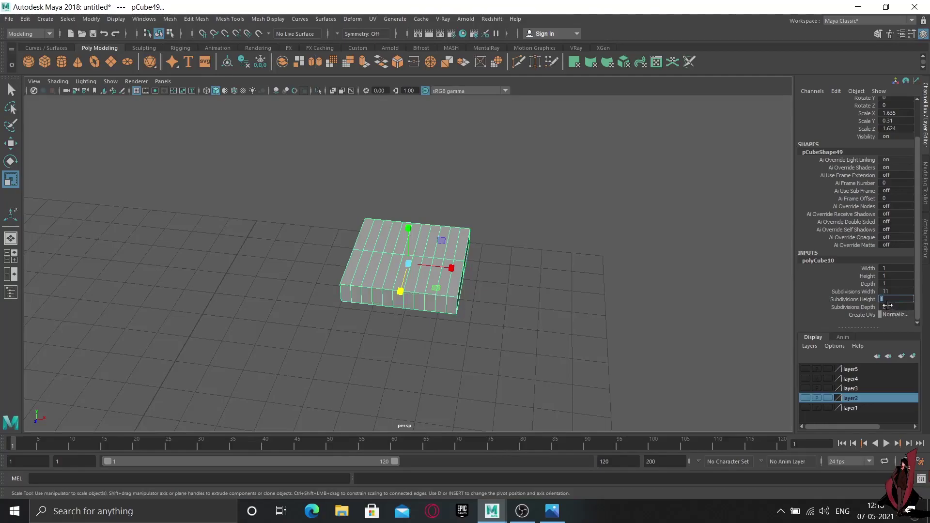
ctrl+drag(887, 305, 891, 305)
Raise the slab's Subdivisions Height step by step to 4.
right_drag(425, 255, 504, 196)
mouse_move(514, 274)
alt+mouse_down()
mouse_move(385, 292)
mouse_move(461, 288)
mouse_move(473, 297)
mouse_move(451, 272)
mouse_move(424, 291)
alt+mouse_up()
double_click(893, 299)
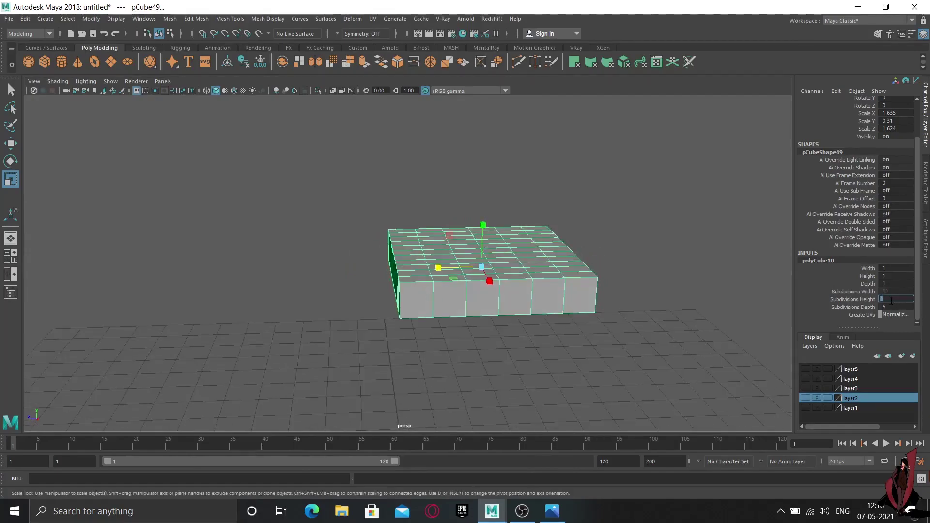
text(2)
key(Return)
text(3)
key(Return)
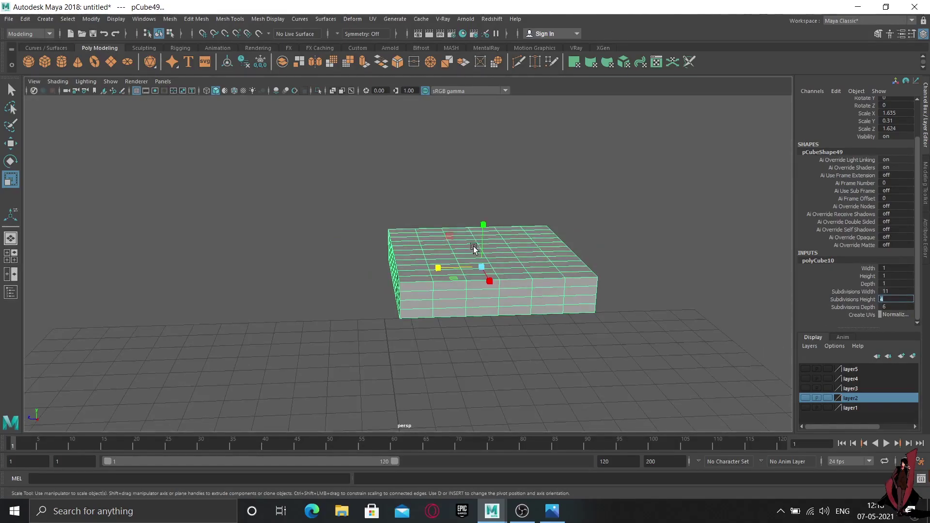
key(Return)
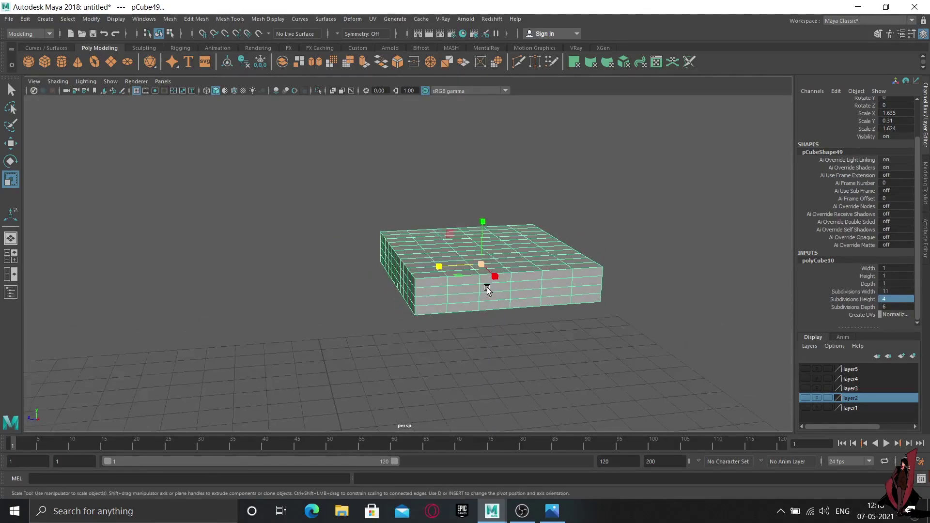
Switch the slab into vertex editing mode.
mouse_move(486, 286)
alt+mouse_down()
mouse_move(440, 299)
mouse_move(448, 296)
alt+mouse_up()
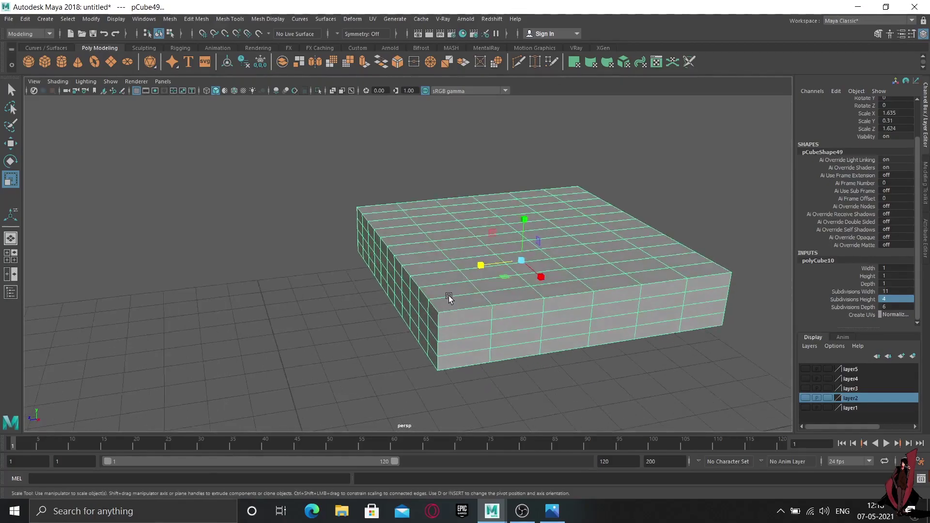
right_click(442, 324)
right_drag(395, 228, 395, 229)
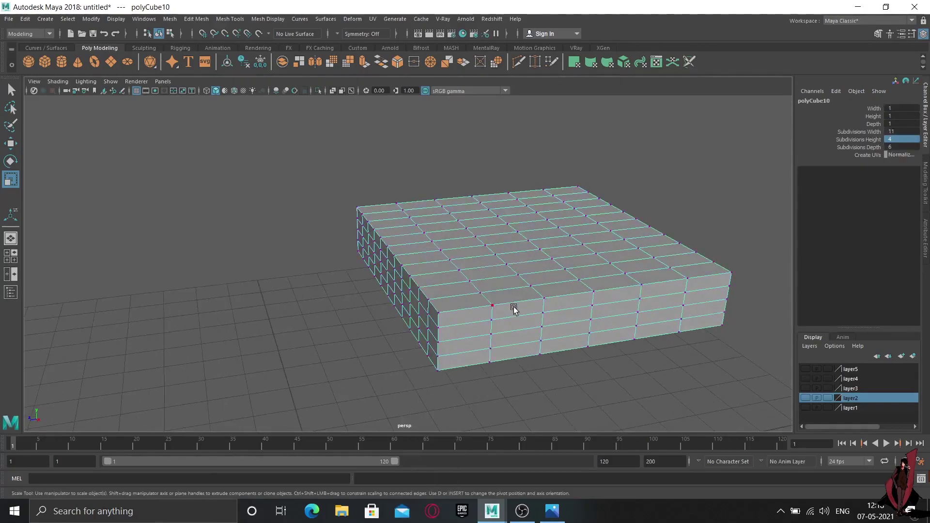
scroll(513, 307, up, 3)
scroll(513, 307, down, 4)
alt+drag(513, 307, 476, 337)
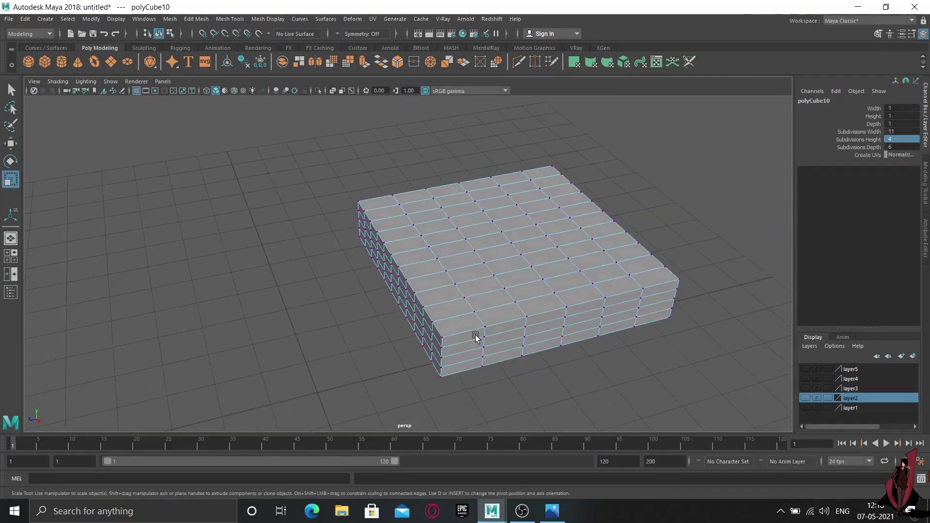
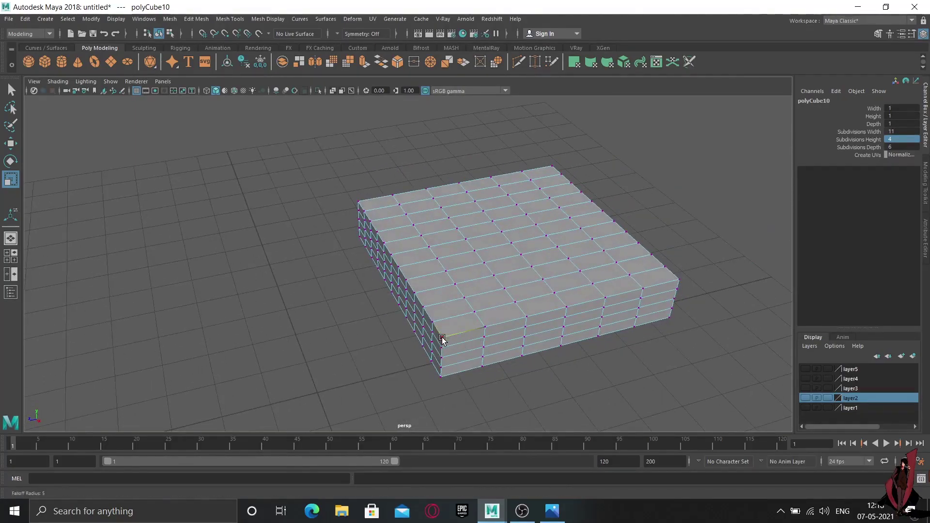
Lower a front corner of the cushion block using a widened soft-selection falloff.
click(442, 338)
drag(442, 337, 484, 340)
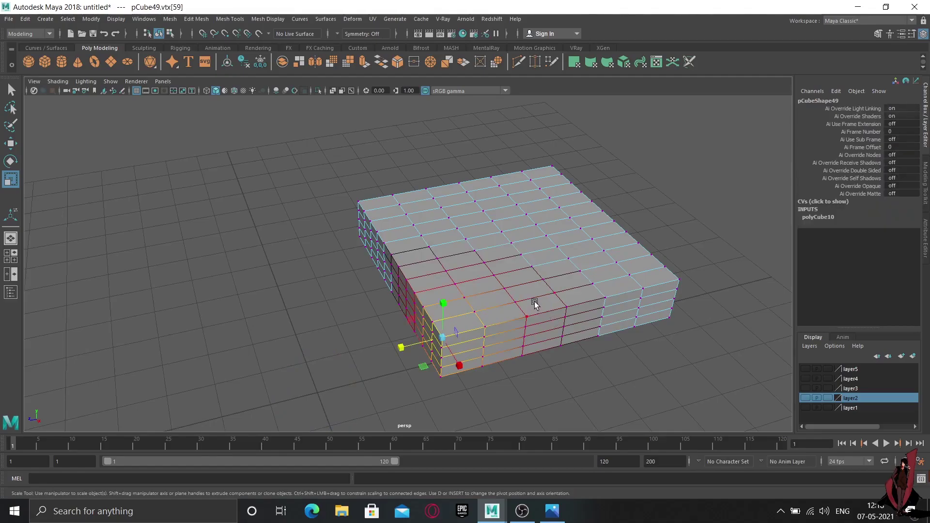
key(w)
drag(441, 297, 440, 306)
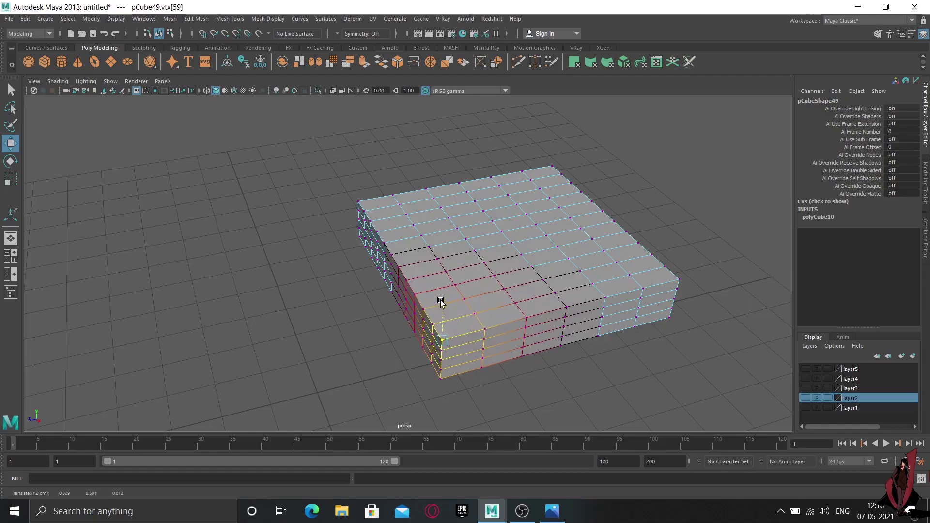
Sink the centre vertex of the cushion top into a gentle dip.
mouse_move(564, 355)
alt+mouse_down()
mouse_move(568, 345)
mouse_move(536, 334)
alt+mouse_up()
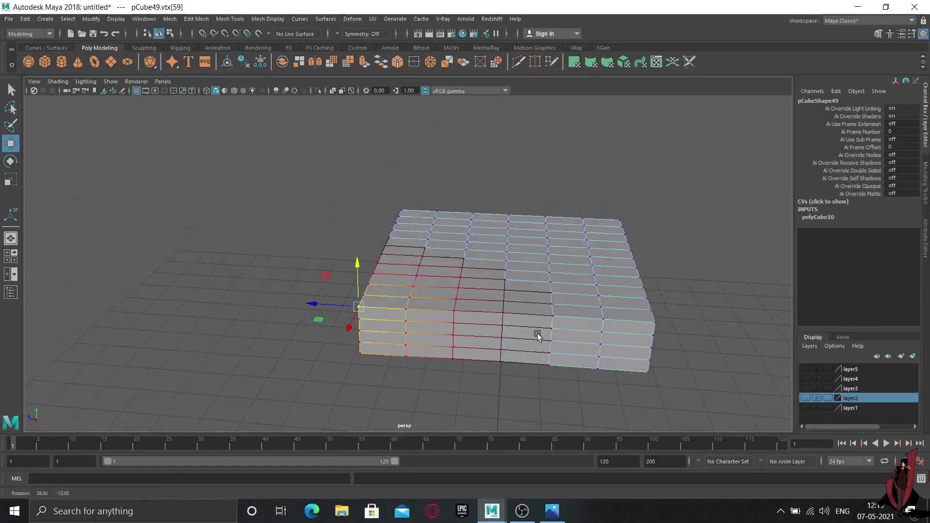
click(508, 264)
drag(508, 217, 510, 231)
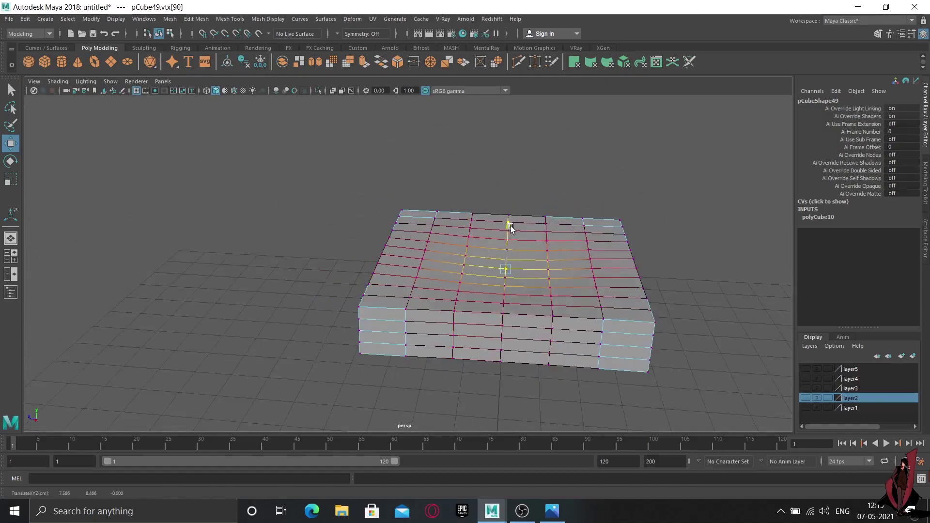
alt+drag(461, 290, 484, 278)
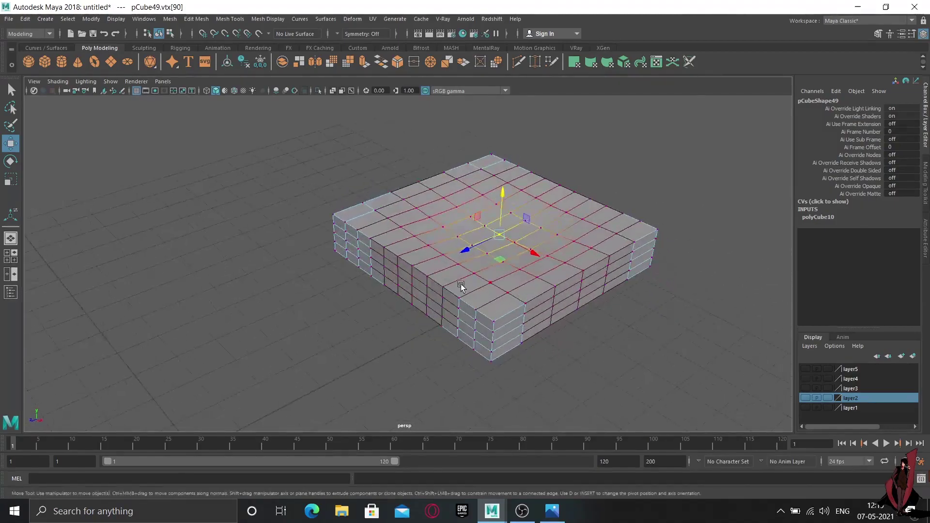
alt+drag(438, 257, 442, 252)
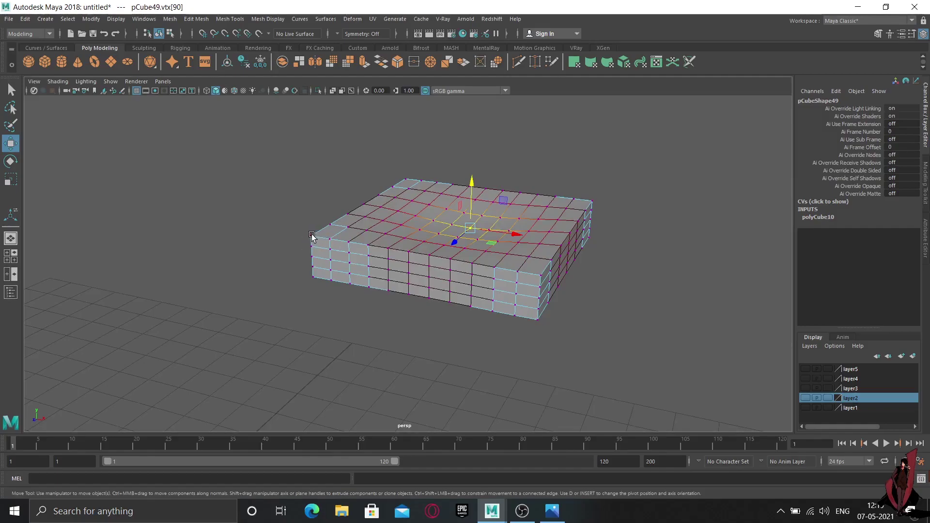
Shrink the soft falloff to almost nothing and pull the front-left top corner down.
key(b)
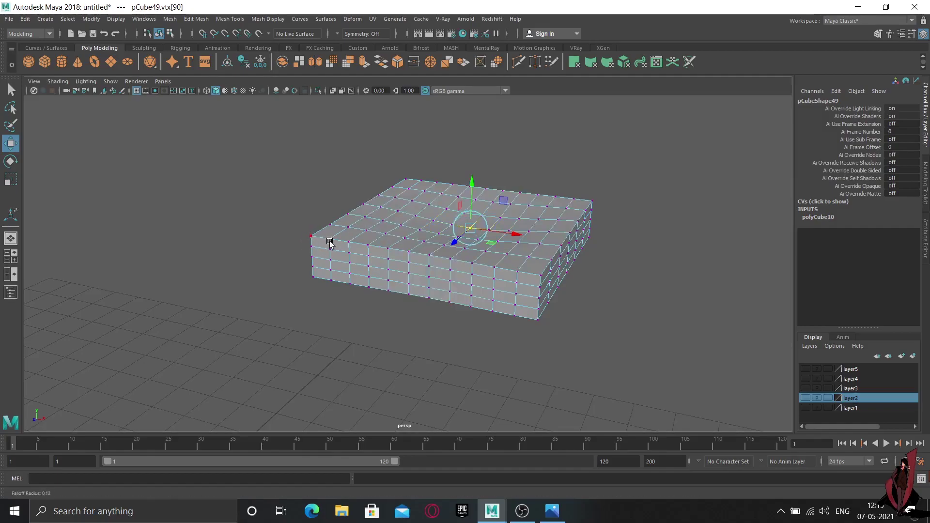
middle_drag(323, 242, 333, 243)
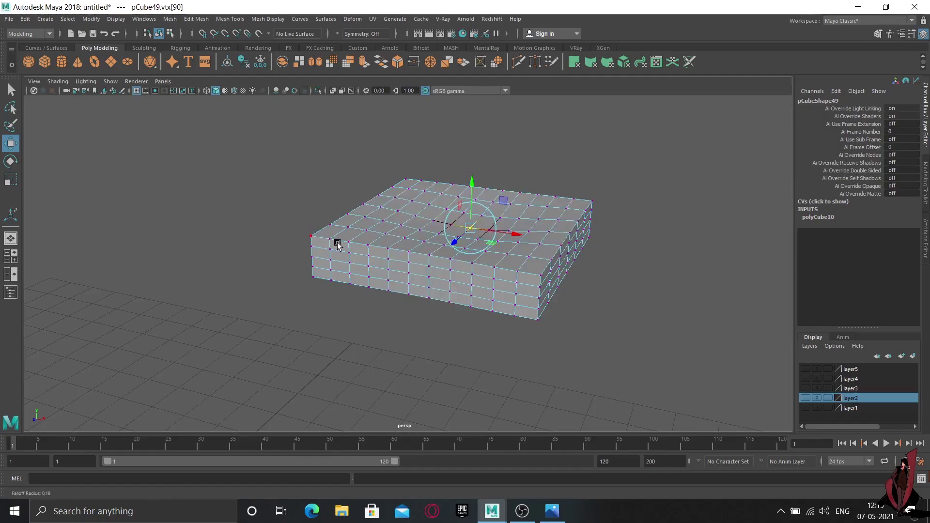
click(313, 237)
drag(306, 194, 307, 203)
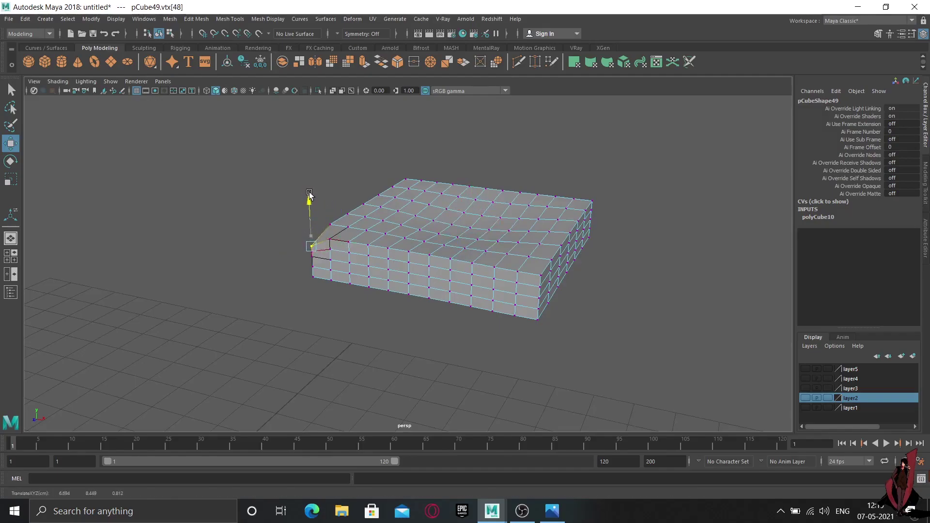
Select the front-right and right-side top corner vertices of the cushion.
click(539, 276)
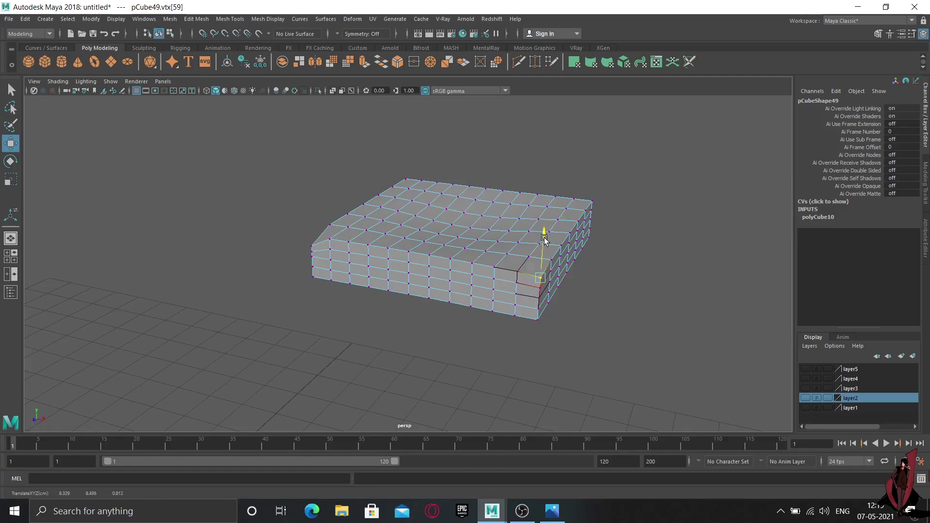
mouse_move(629, 278)
alt+mouse_down()
mouse_move(533, 268)
mouse_move(633, 308)
alt+mouse_up()
click(643, 303)
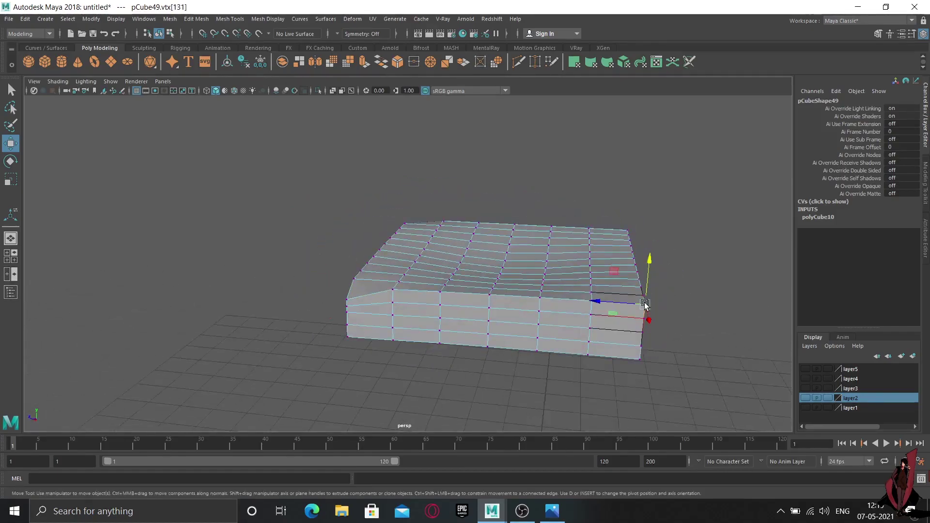
alt+drag(675, 277, 608, 283)
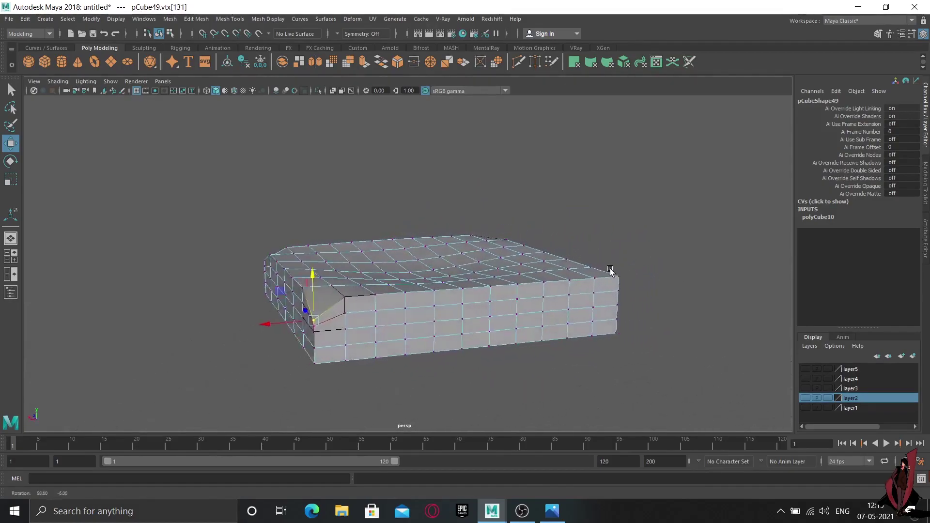
click(611, 280)
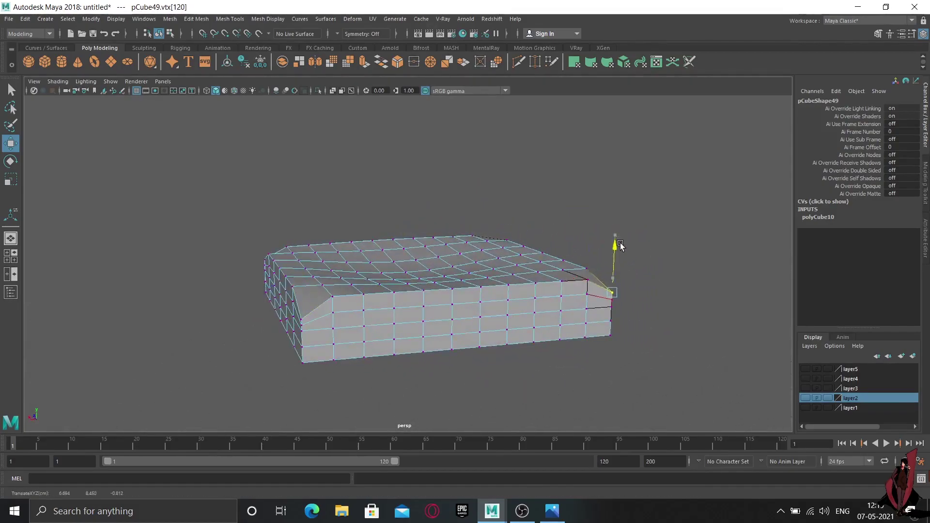
mouse_move(500, 307)
alt+mouse_down()
mouse_move(613, 324)
mouse_move(637, 315)
alt+mouse_up()
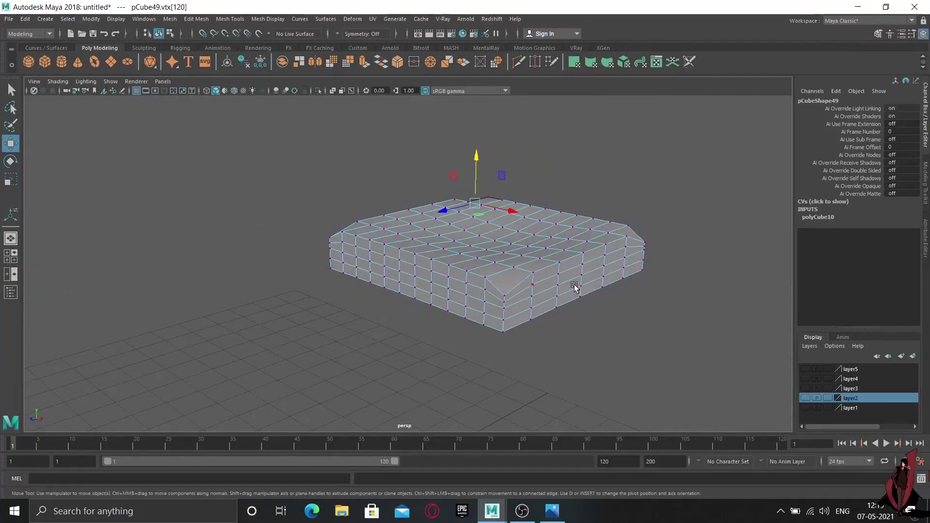
mouse_move(574, 287)
alt+mouse_down()
mouse_move(573, 276)
mouse_move(531, 276)
mouse_move(455, 318)
alt+mouse_up()
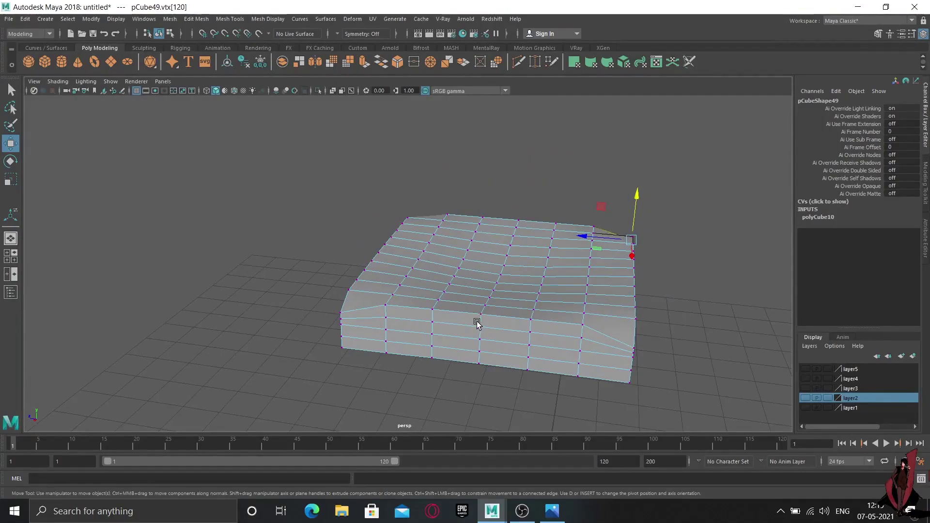
Pull the right corner down with an enlarged soft falloff to round that side.
key(d)
alt+drag(628, 327, 570, 313)
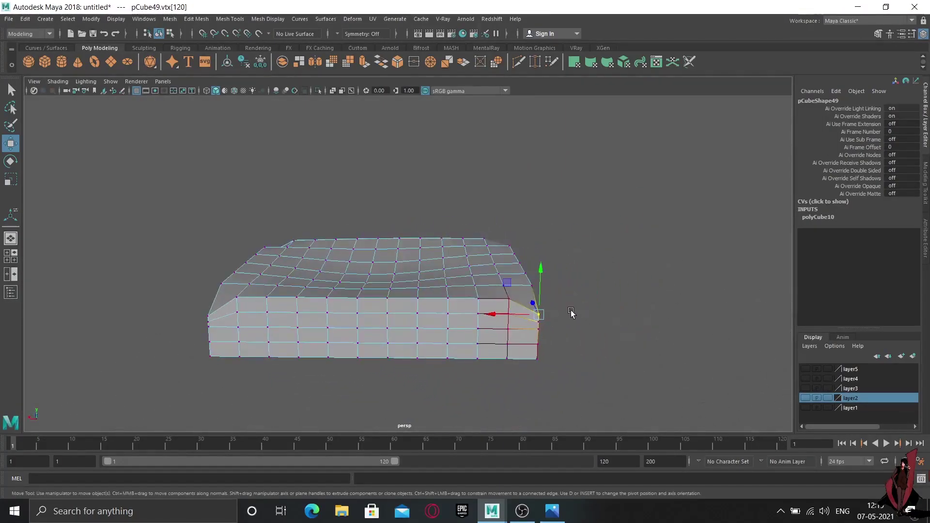
drag(542, 273, 542, 274)
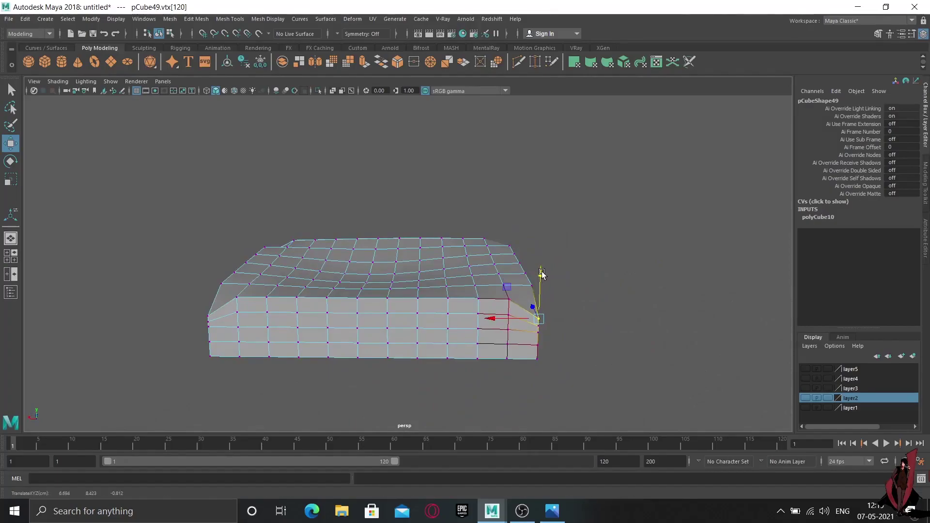
middle_drag(536, 347, 664, 348)
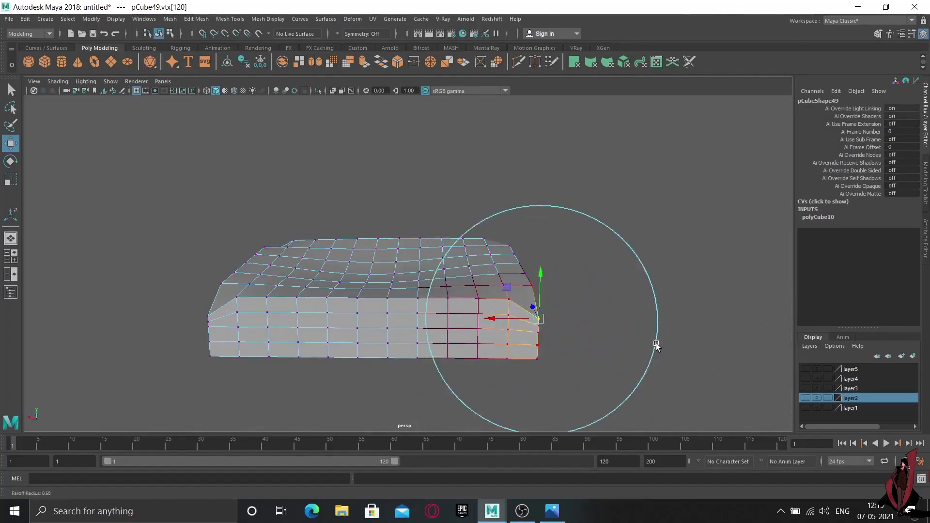
drag(541, 269, 541, 275)
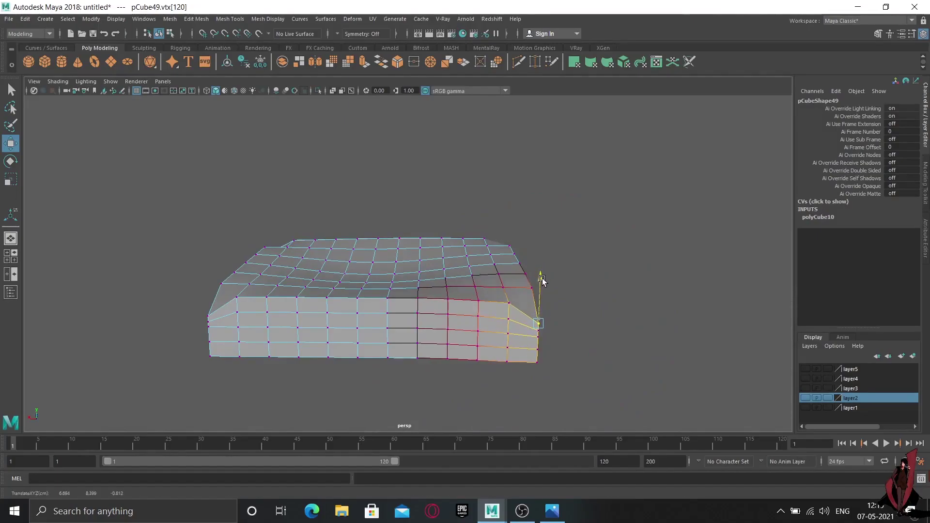
Shrink the soft falloff and pull the left and right top corners down.
click(237, 298)
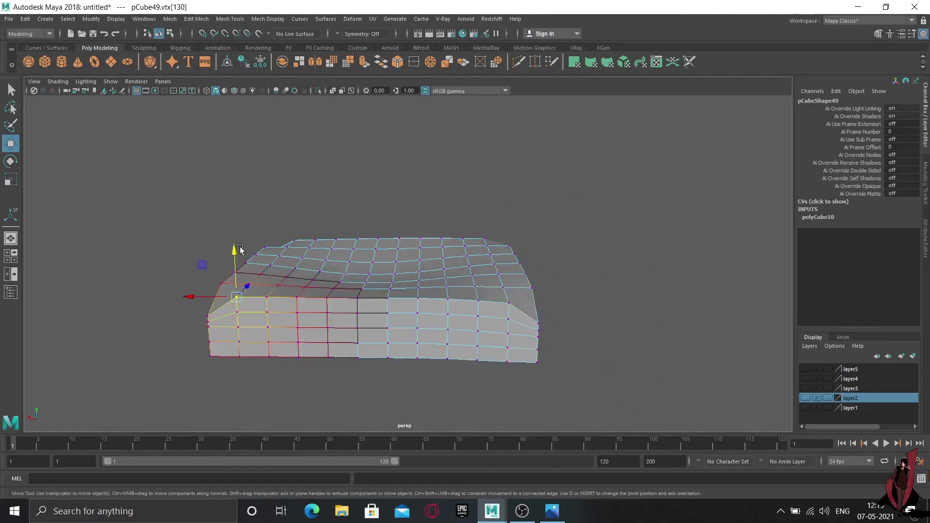
click(356, 298)
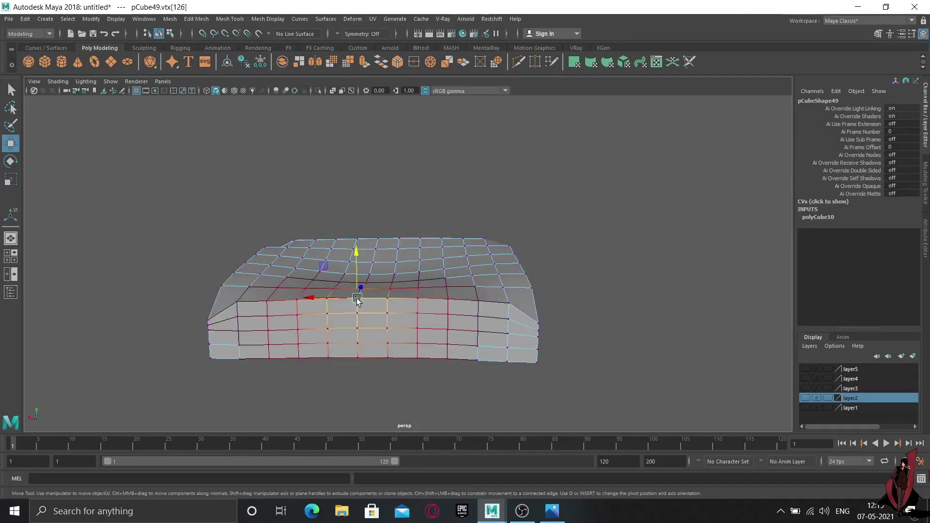
key(b)
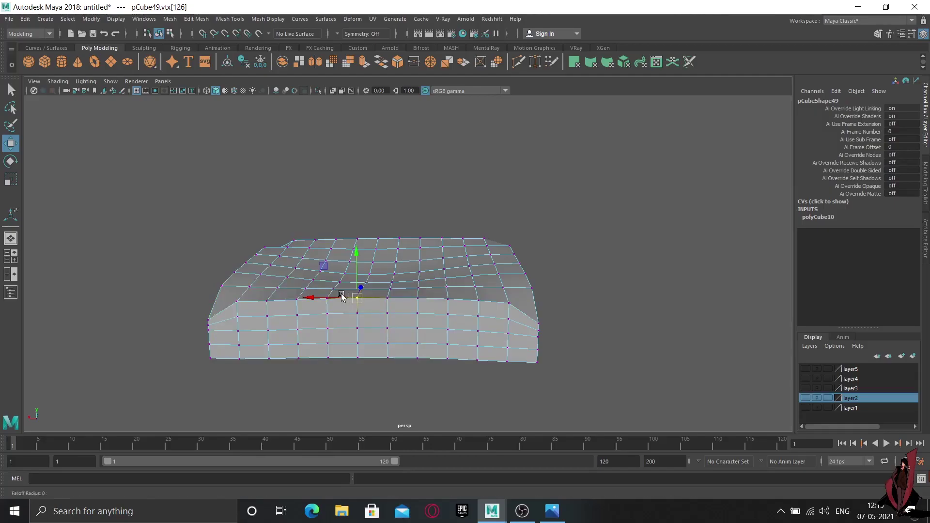
drag(341, 297, 399, 309)
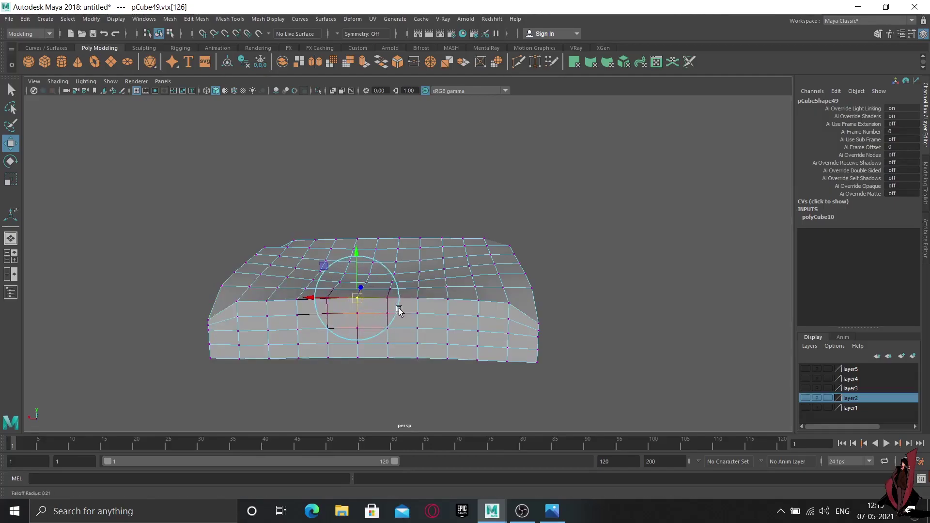
click(238, 302)
drag(234, 255, 234, 264)
click(503, 308)
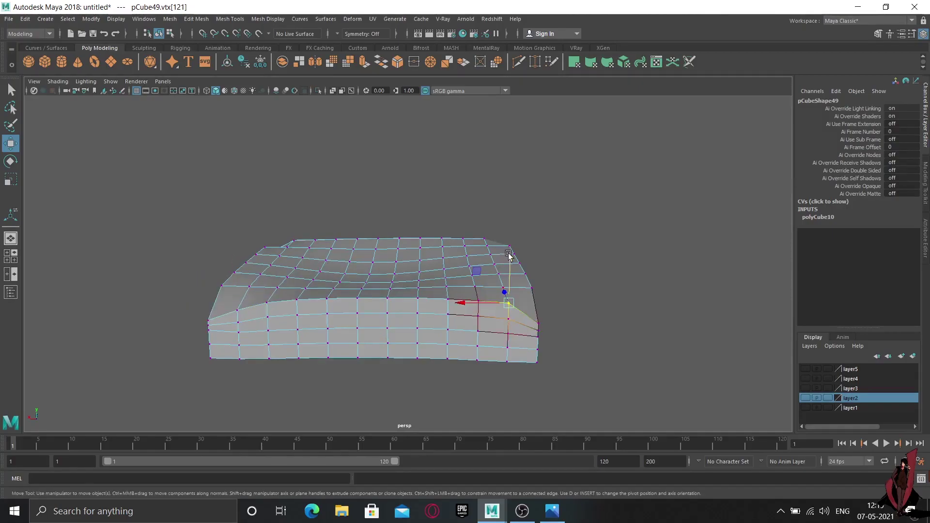
drag(508, 255, 509, 267)
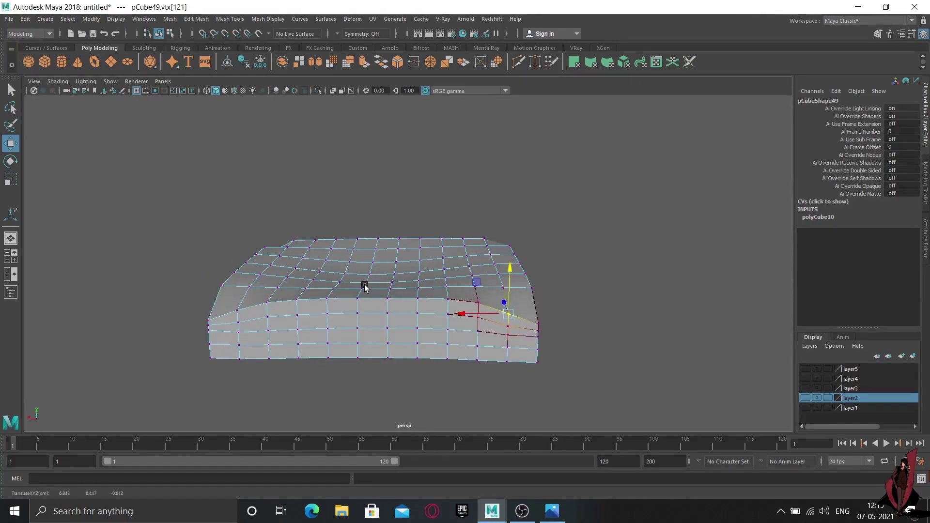
Lower vertices along the side, front and right edges to ripple the top.
mouse_move(326, 285)
alt+mouse_down()
mouse_move(419, 305)
mouse_move(448, 287)
alt+mouse_up()
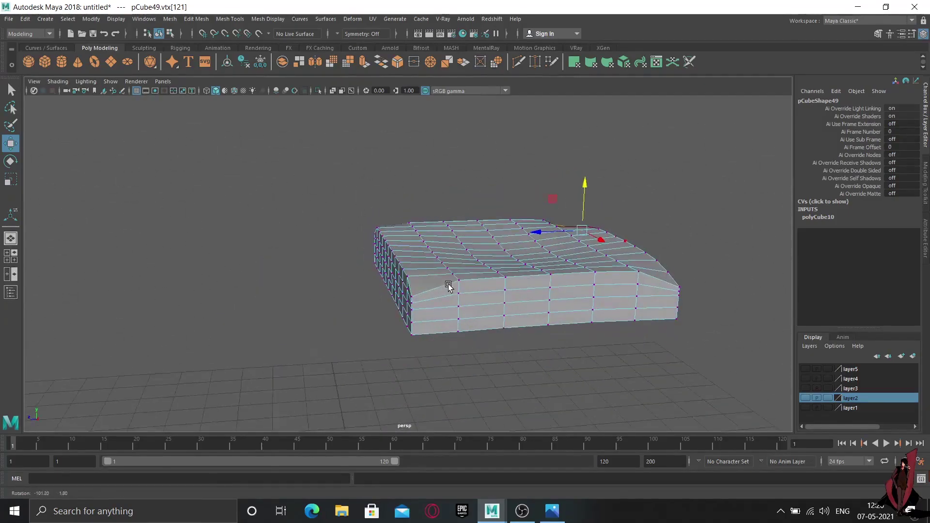
click(459, 281)
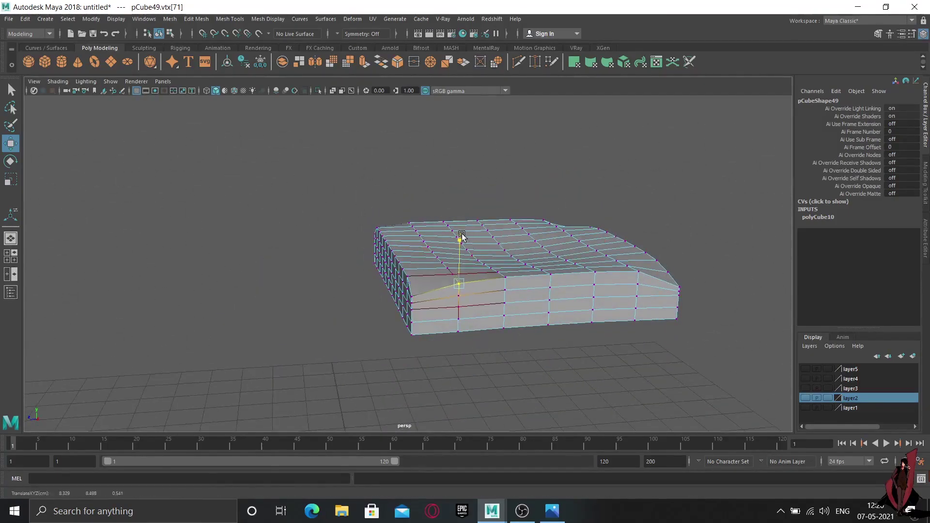
mouse_move(463, 232)
mouse_down()
mouse_move(461, 244)
mouse_move(410, 271)
mouse_move(435, 278)
mouse_move(415, 255)
mouse_move(374, 247)
mouse_up()
click(328, 257)
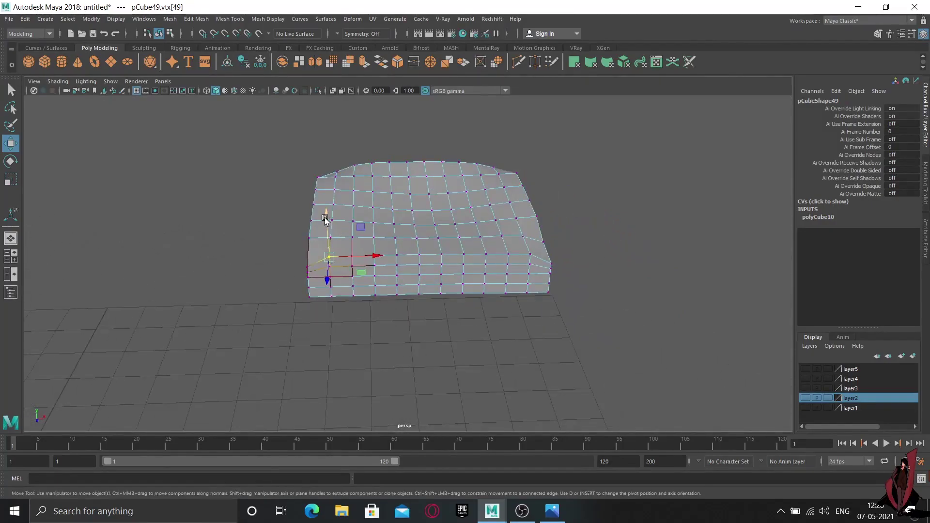
drag(325, 219, 325, 223)
click(530, 261)
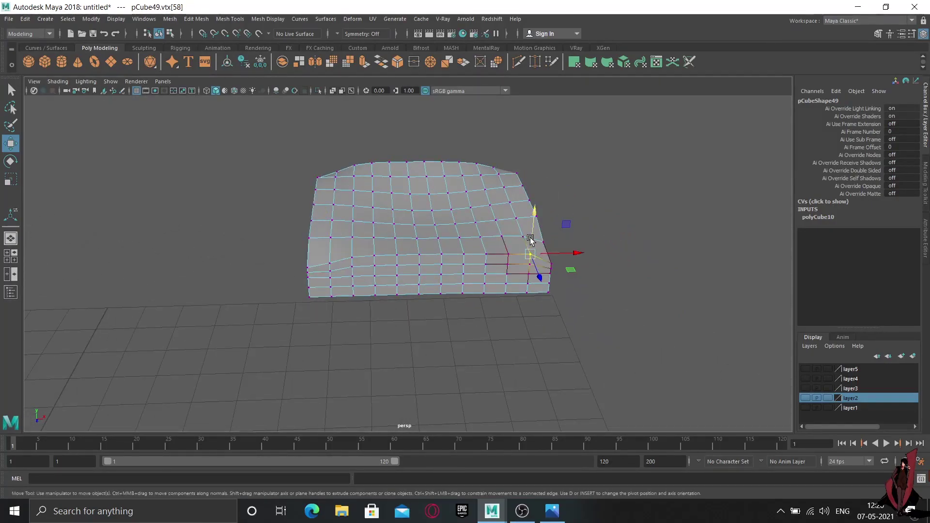
mouse_move(533, 209)
mouse_down()
mouse_move(531, 217)
mouse_move(386, 270)
mouse_move(266, 269)
mouse_up()
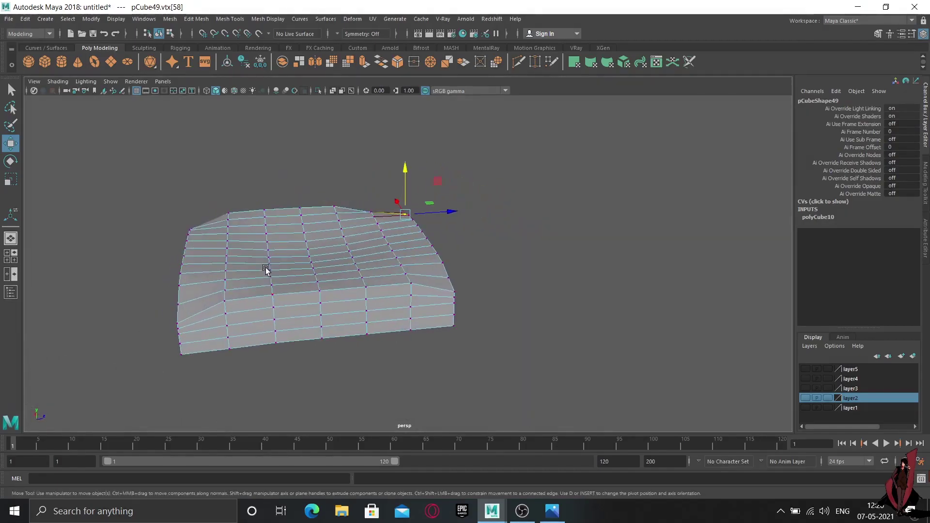
click(408, 285)
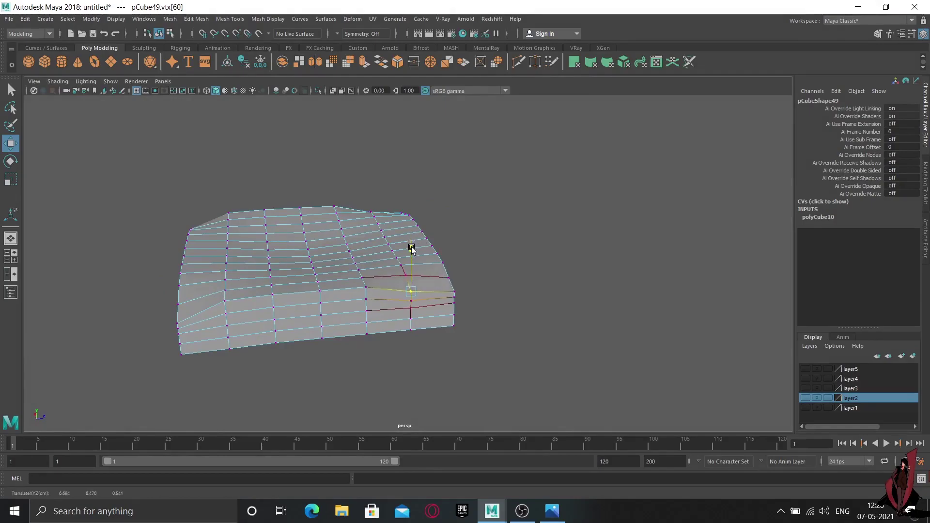
Return the cushion to Object Mode and bring up its component marking menu.
mouse_move(328, 266)
alt+mouse_down()
mouse_move(431, 259)
mouse_move(299, 279)
mouse_move(309, 284)
alt+mouse_up()
mouse_move(308, 224)
right_down()
mouse_move(438, 208)
mouse_move(353, 214)
right_up()
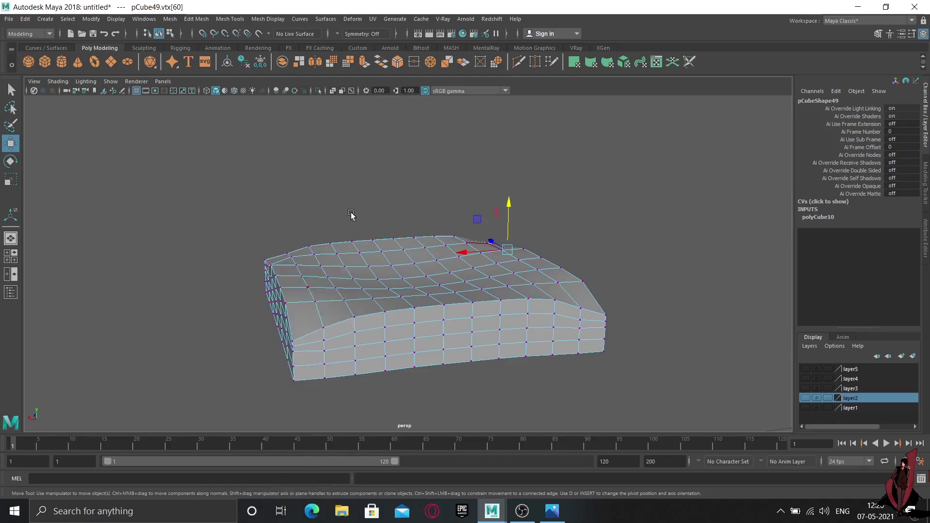
mouse_move(353, 213)
alt+mouse_down()
mouse_move(440, 303)
mouse_move(446, 293)
mouse_move(400, 294)
mouse_move(421, 286)
alt+mouse_up()
right_drag(435, 224, 434, 199)
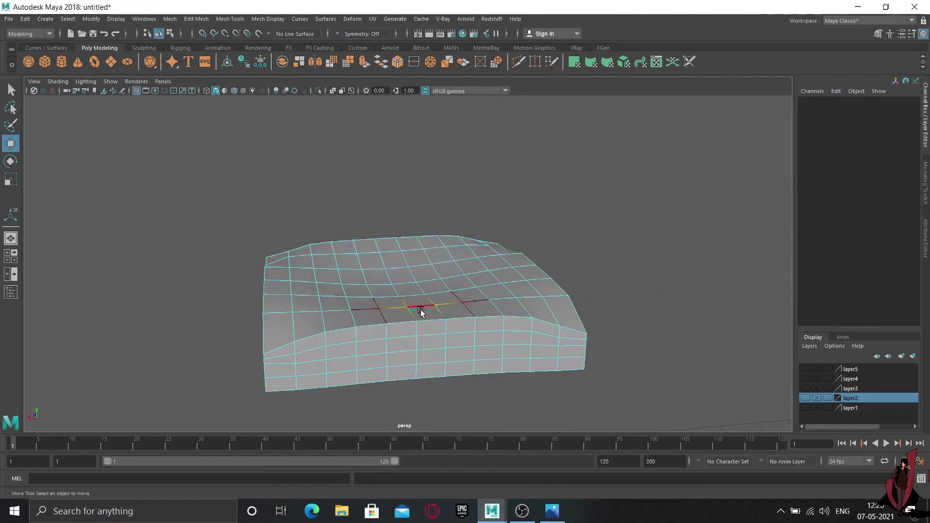
In Edge mode, push selected top edges of the cushion down slightly.
click(430, 322)
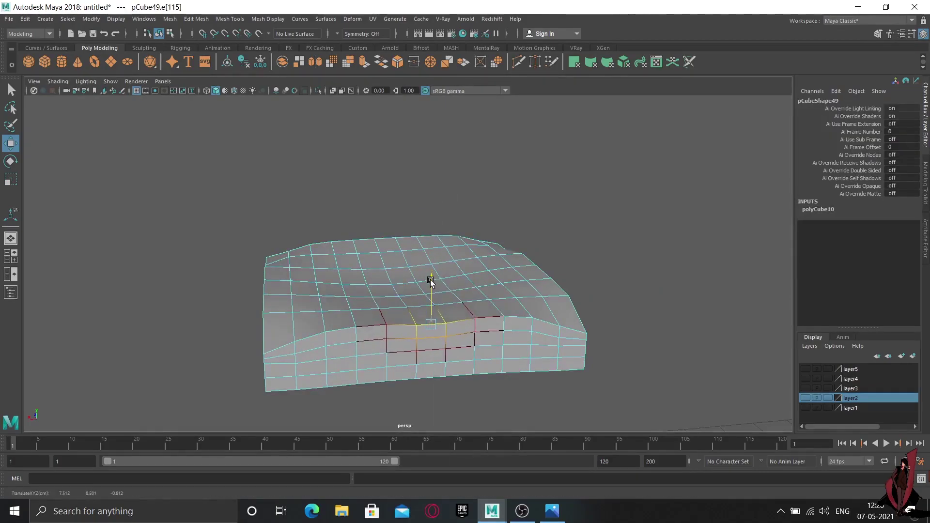
click(363, 326)
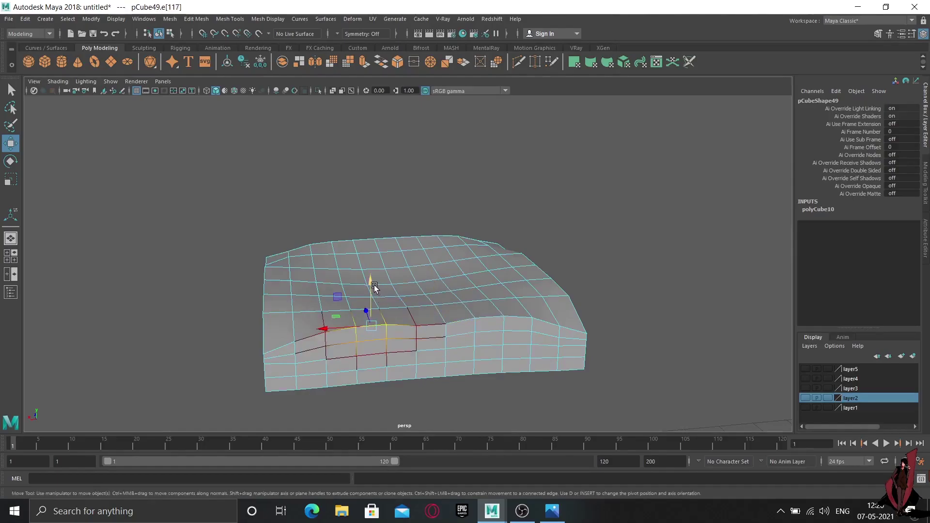
drag(373, 286, 371, 293)
click(493, 320)
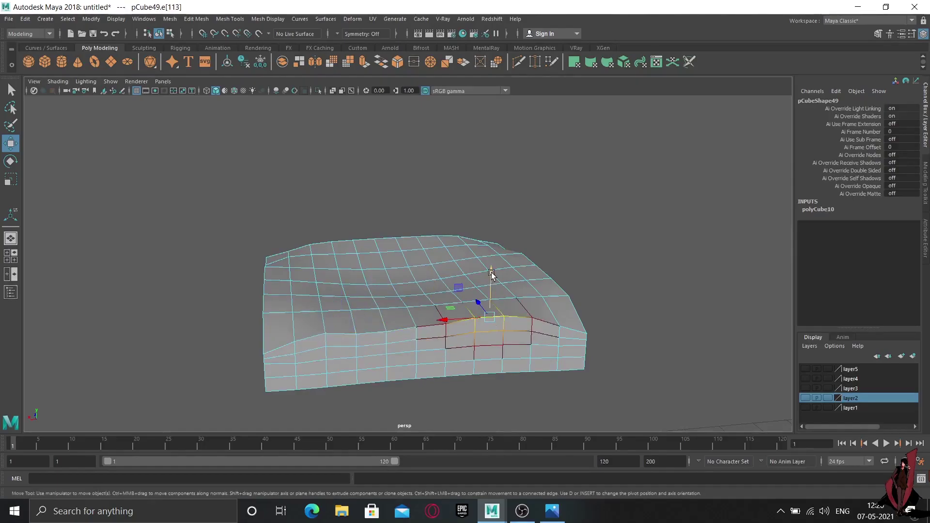
alt+drag(492, 290, 446, 276)
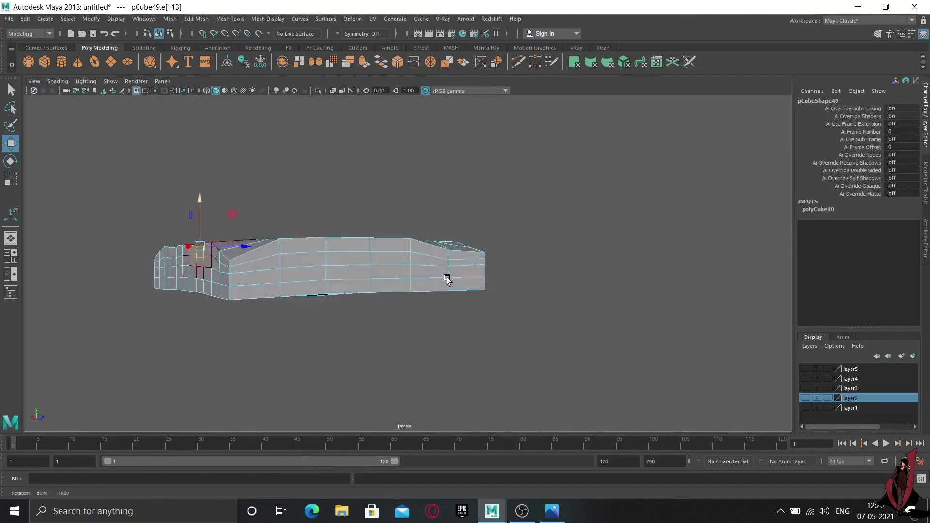
Select edges on the cushion's left end and push them outward into a bulge.
click(174, 270)
alt+drag(190, 278, 200, 298)
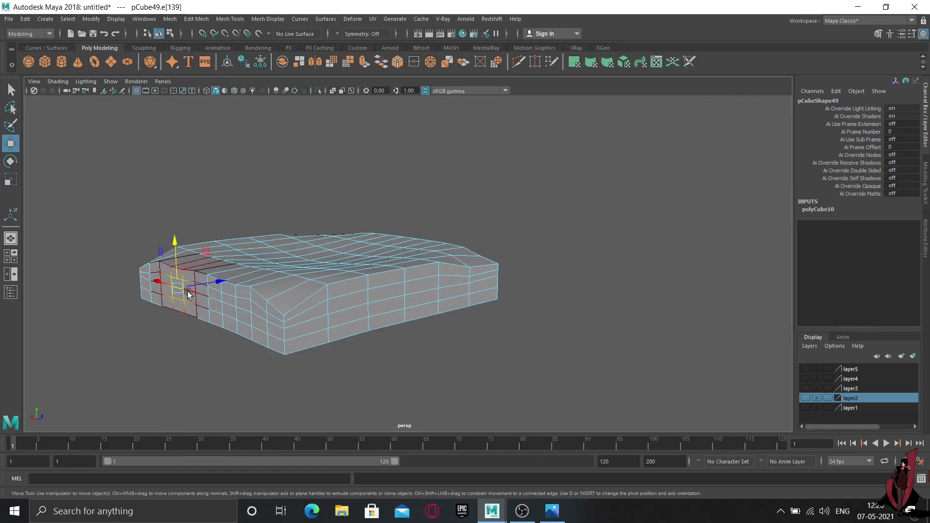
shift+click(201, 290)
shift+click(217, 304)
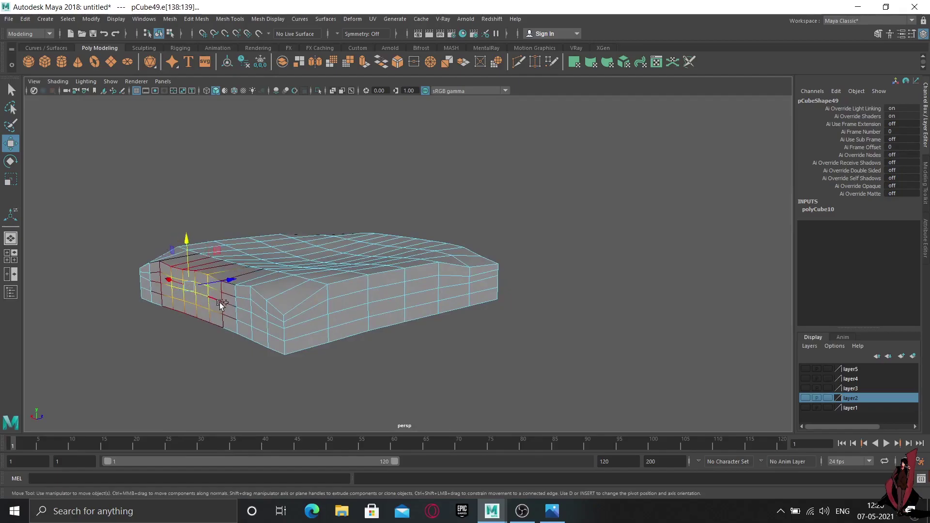
shift+click(236, 309)
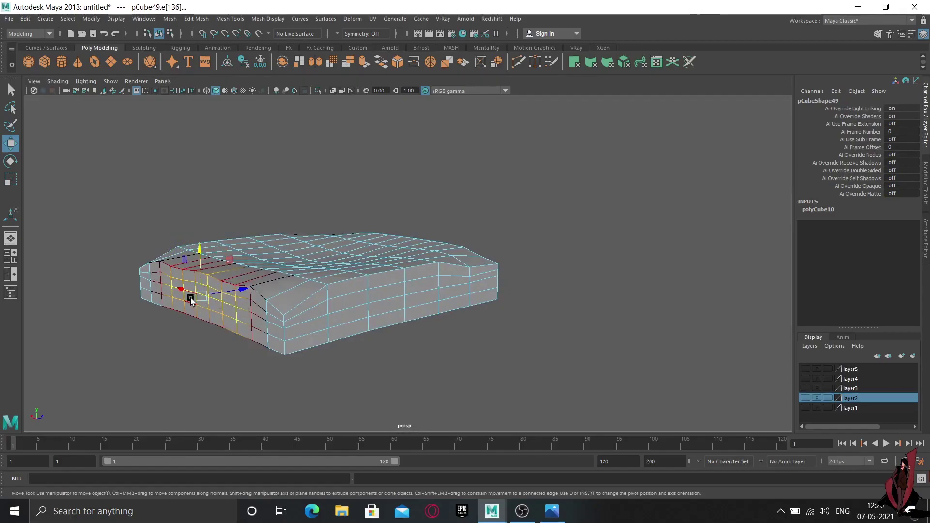
drag(233, 290, 228, 293)
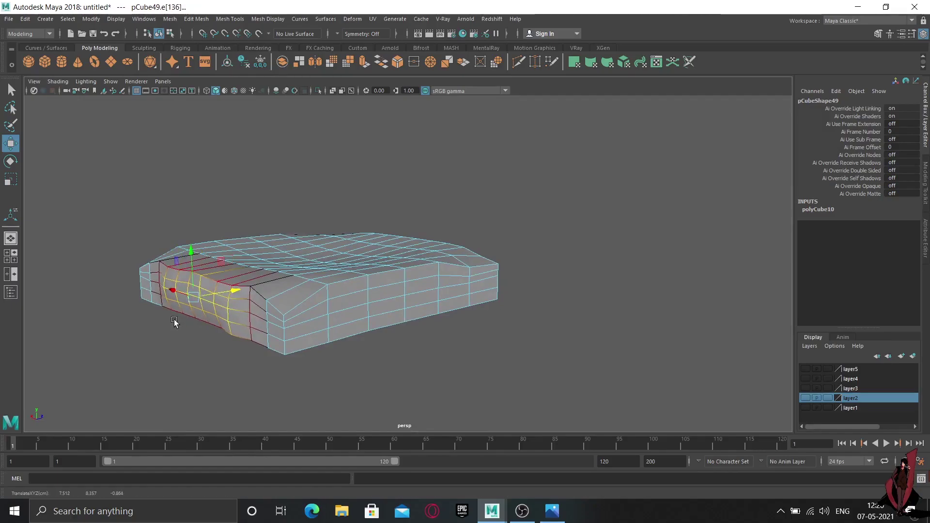
Select the front edge loop into the right end and shift it outward.
mouse_move(182, 326)
alt+mouse_down()
mouse_move(178, 307)
mouse_move(222, 311)
mouse_move(365, 364)
mouse_move(444, 344)
alt+mouse_up()
click(373, 364)
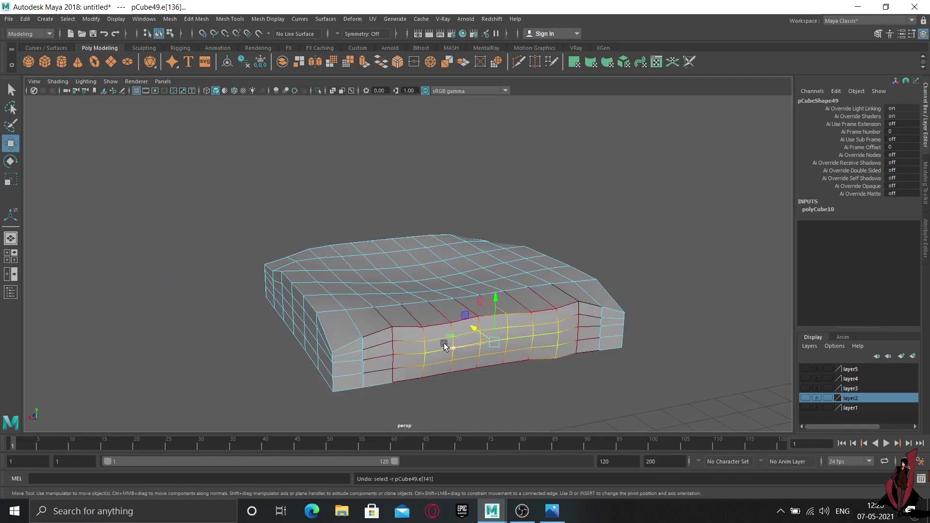
double_click(342, 362)
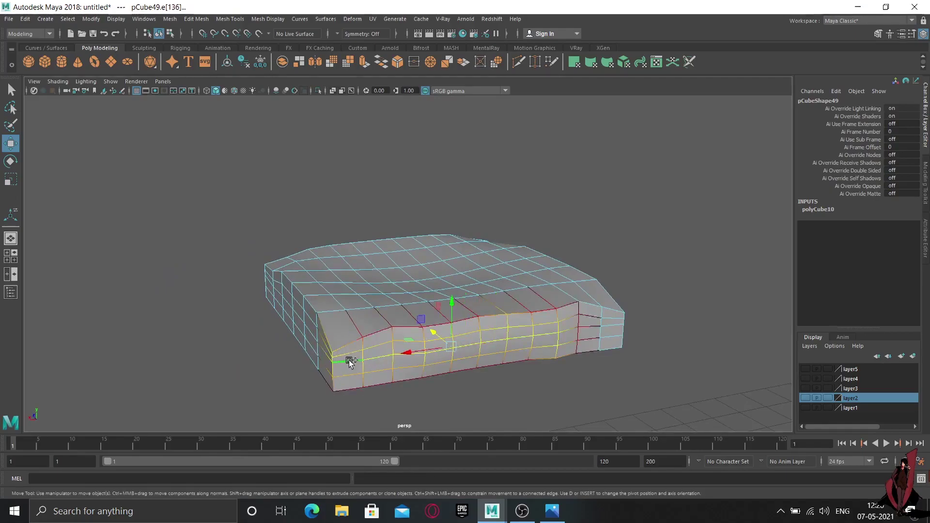
shift+double_click(584, 325)
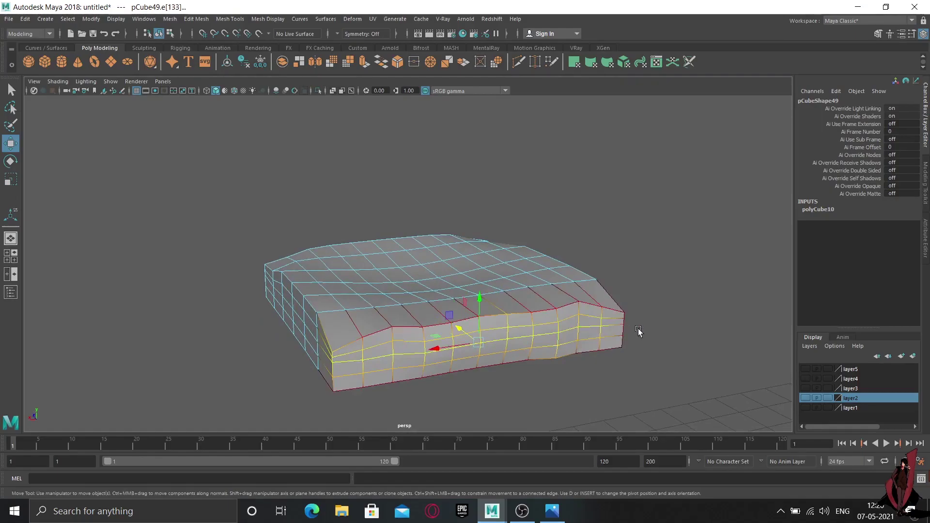
shift+click(611, 326)
drag(473, 325, 475, 327)
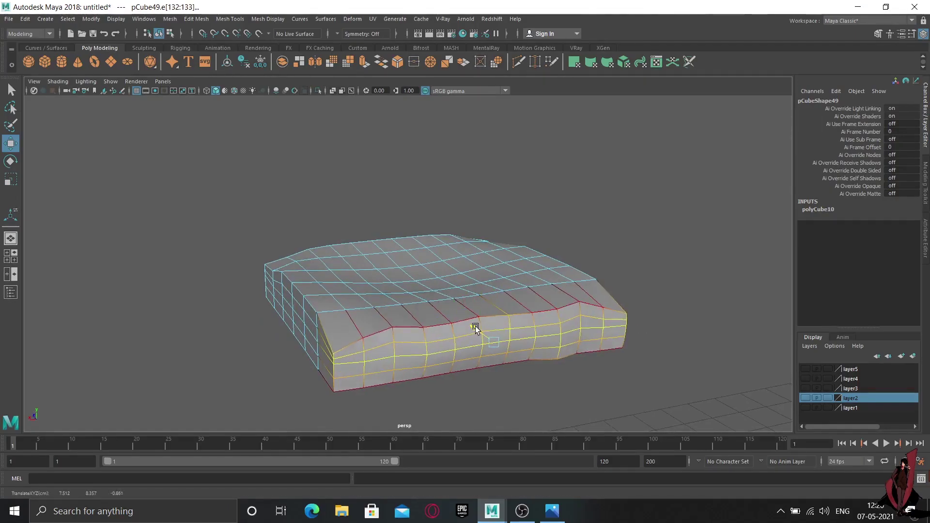
shift+click(383, 336)
Return to Object Mode and select the whole pCube49 cushion.
mouse_move(383, 335)
alt+mouse_down()
mouse_move(495, 335)
mouse_move(438, 287)
alt+mouse_up()
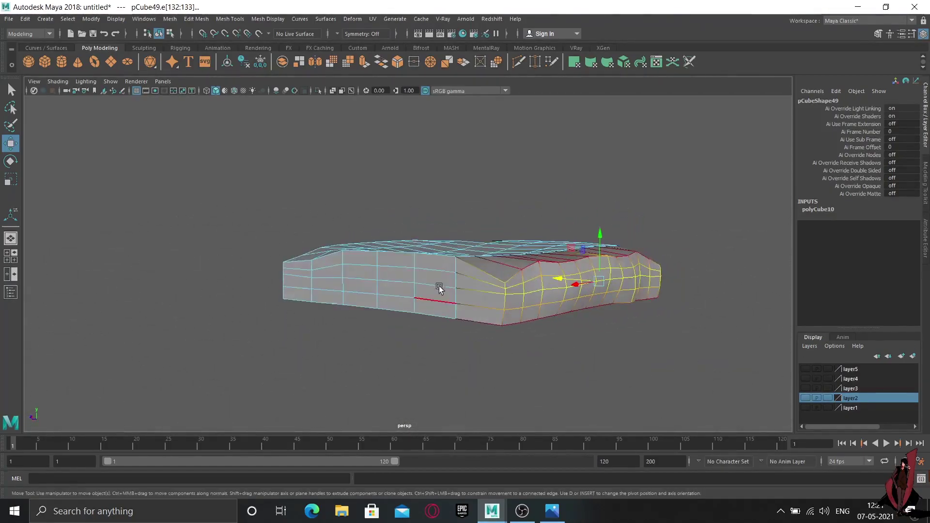
right_drag(446, 224, 549, 200)
mouse_move(640, 339)
alt+mouse_down()
mouse_move(455, 340)
mouse_move(334, 264)
alt+mouse_up()
click(354, 275)
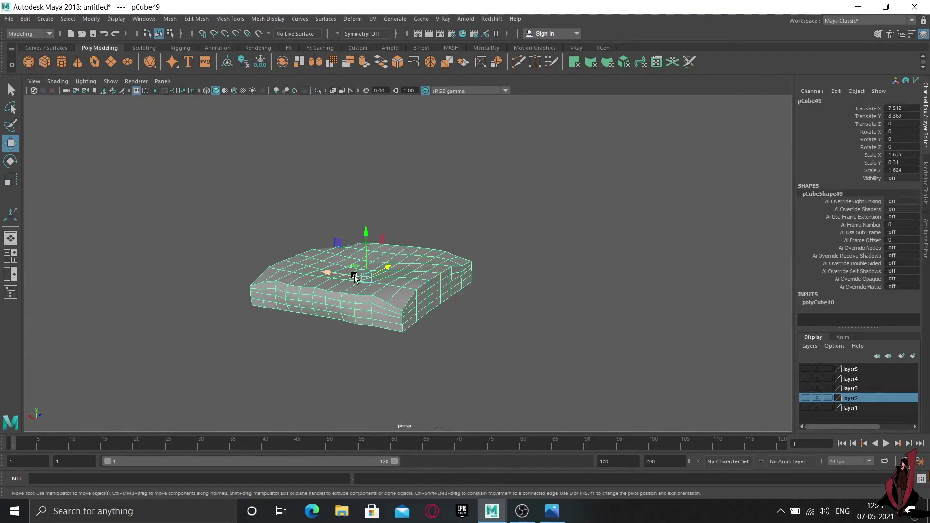
Preview pCube49 smoothed (key 3), then deselect it and orbit around the soft pad.
key(3)
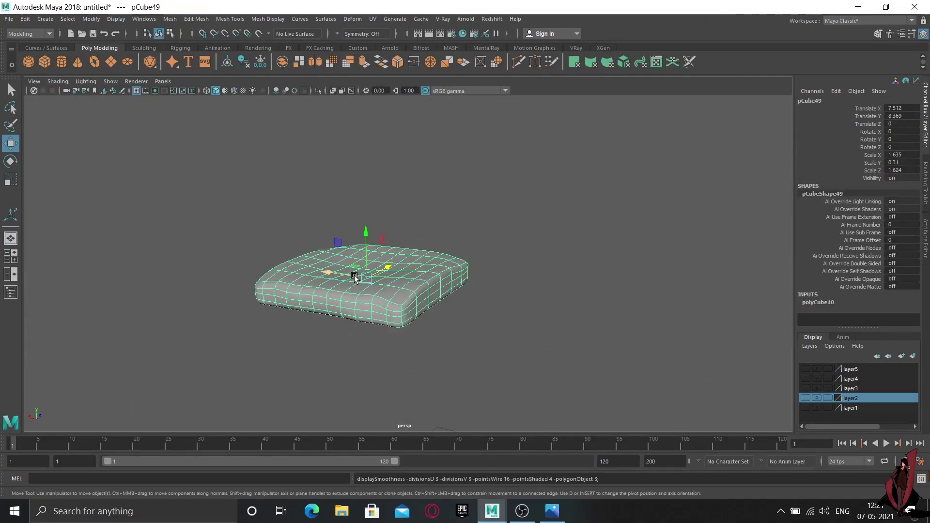
right_drag(354, 224, 396, 205)
click(545, 277)
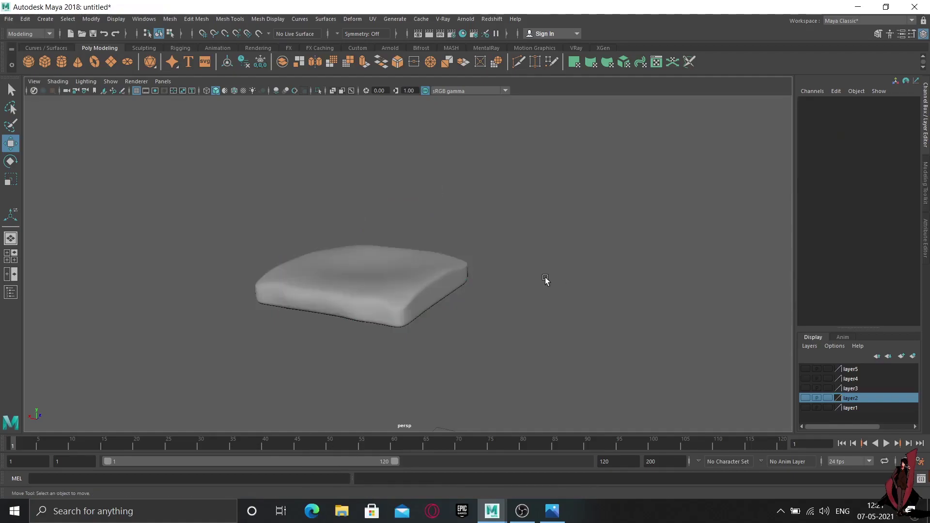
mouse_move(468, 292)
alt+mouse_down()
mouse_move(434, 307)
mouse_move(511, 284)
mouse_move(345, 307)
mouse_move(454, 307)
mouse_move(452, 295)
mouse_move(399, 301)
mouse_move(430, 307)
alt+mouse_up()
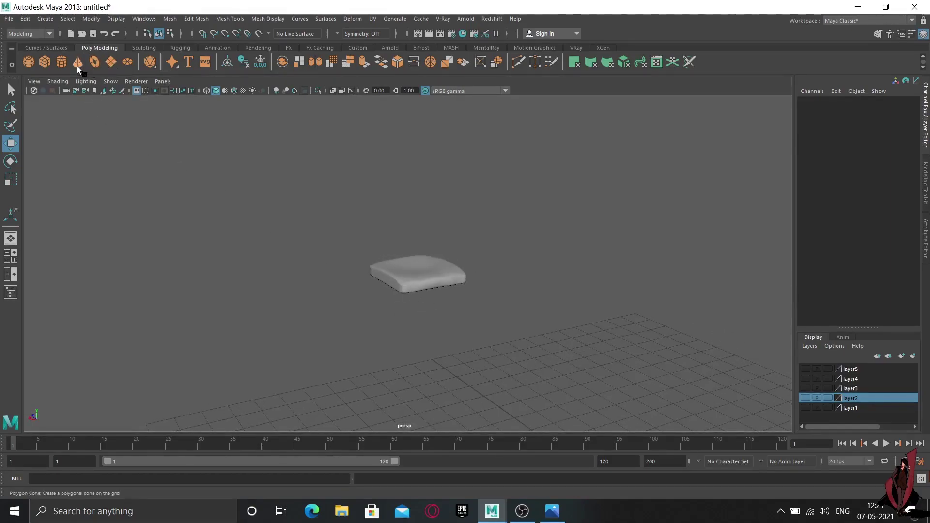
Create a new polygon cube and centre it beneath the cushion in the top view.
click(44, 62)
mouse_move(481, 347)
alt+mouse_down()
mouse_move(442, 327)
mouse_move(469, 295)
mouse_move(484, 339)
mouse_move(459, 380)
mouse_move(370, 368)
alt+mouse_up()
drag(394, 332, 409, 235)
mouse_move(375, 272)
mouse_down()
mouse_move(467, 309)
mouse_move(460, 276)
mouse_up()
key(space)
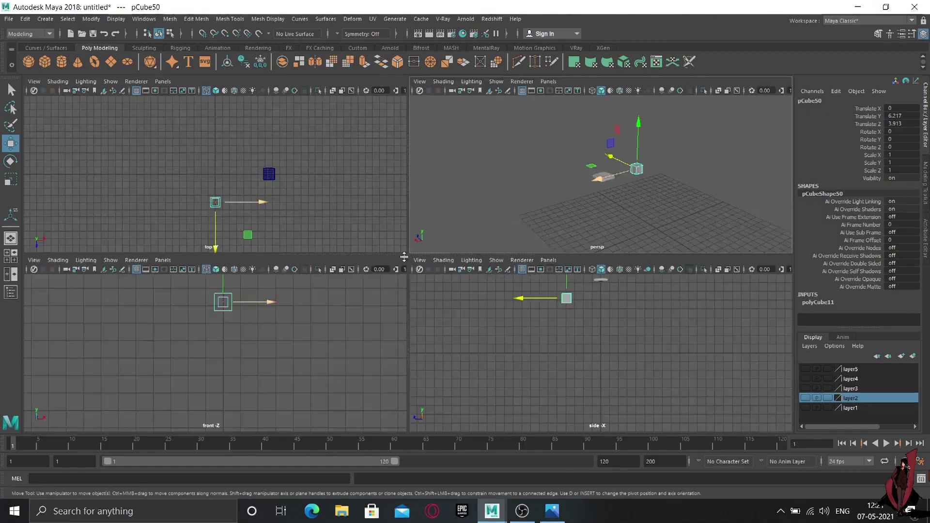
key(space)
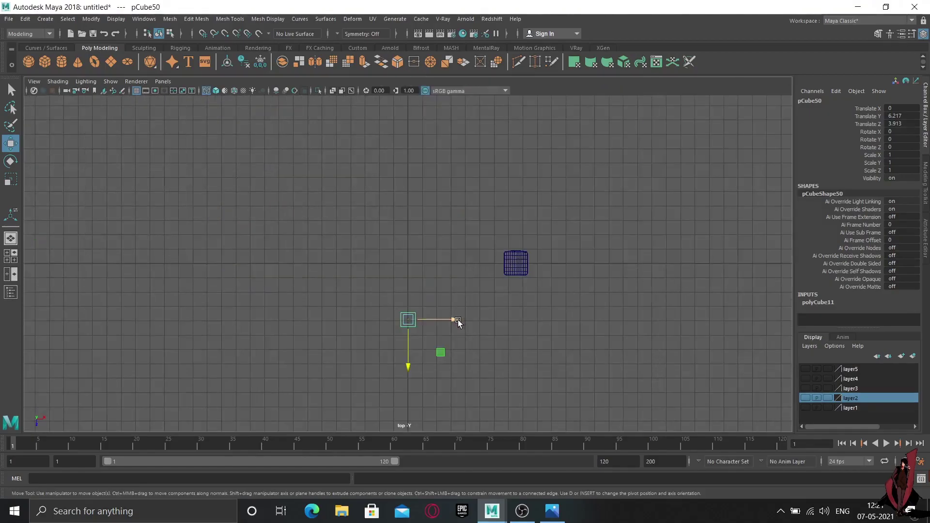
drag(458, 320, 571, 319)
drag(522, 368, 520, 313)
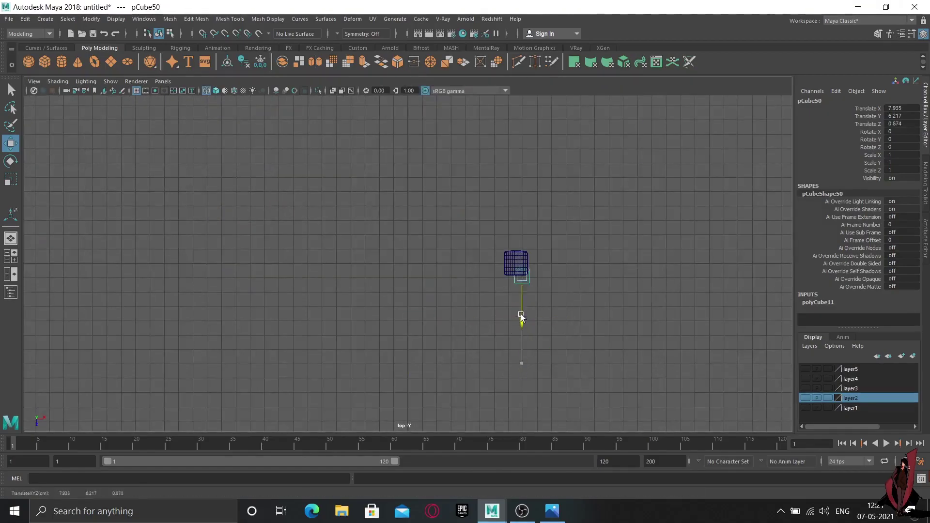
drag(560, 269, 558, 270)
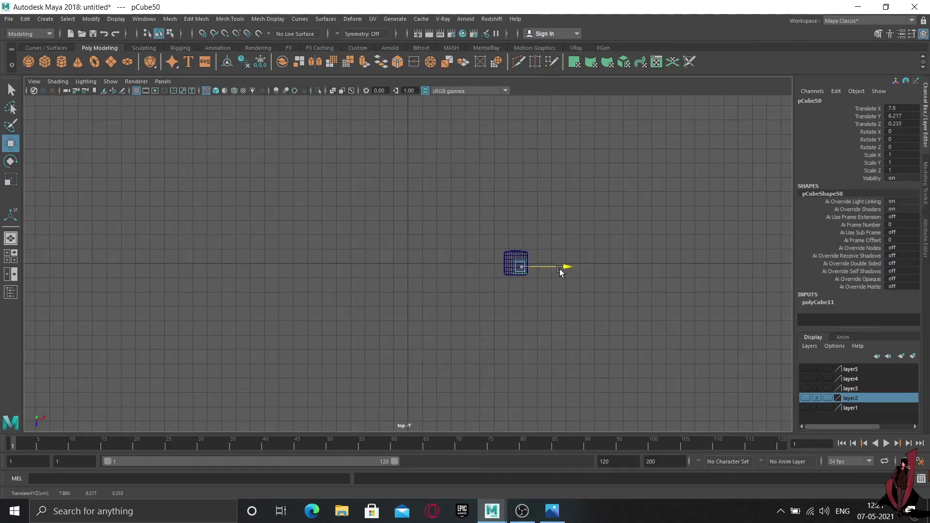
Scale the cube up and flatten it into a thin plate.
key(r)
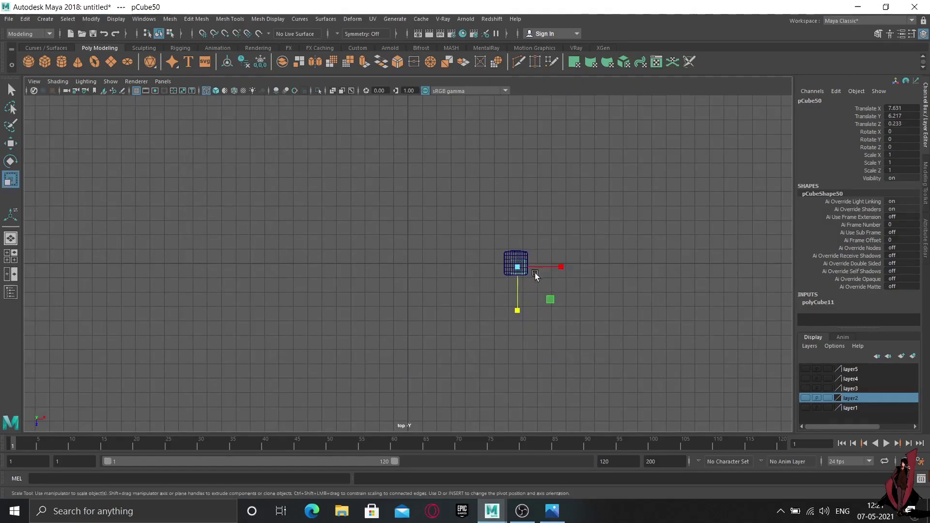
drag(516, 265, 531, 270)
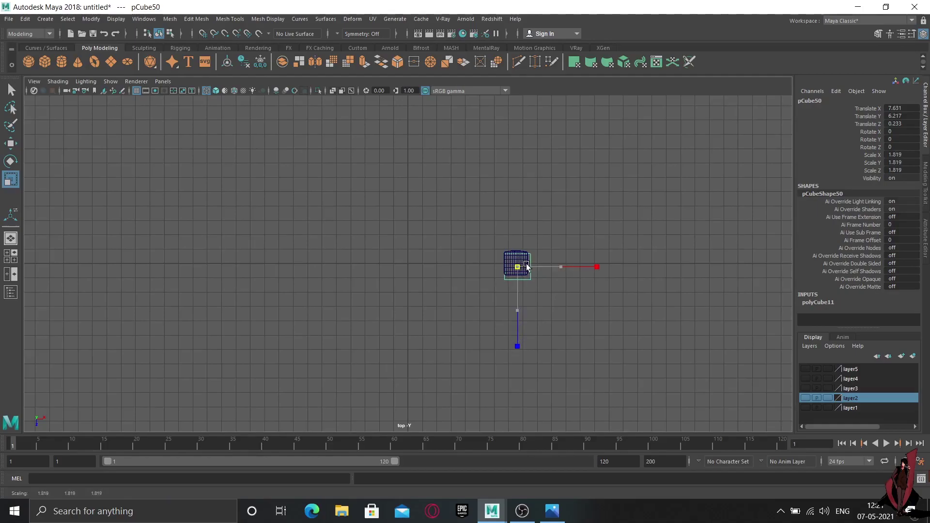
key(space)
key(space)
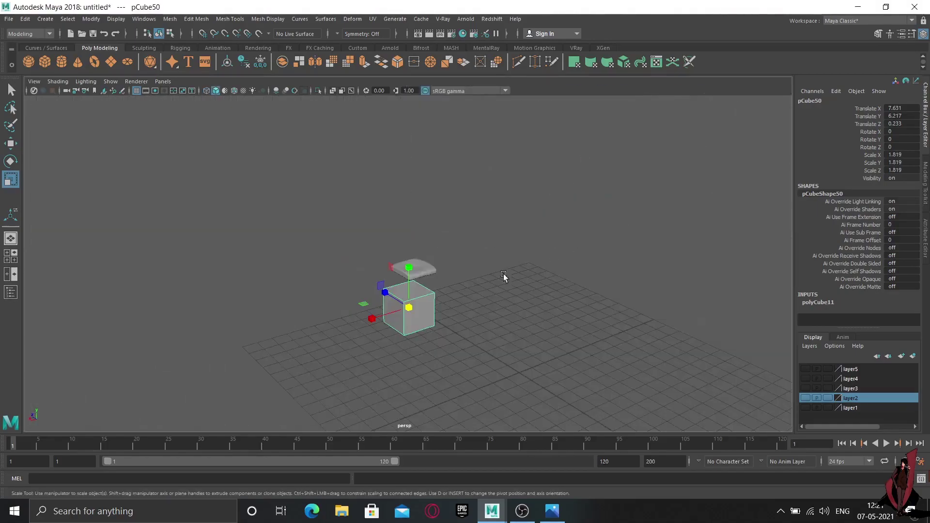
alt+drag(466, 306, 345, 302)
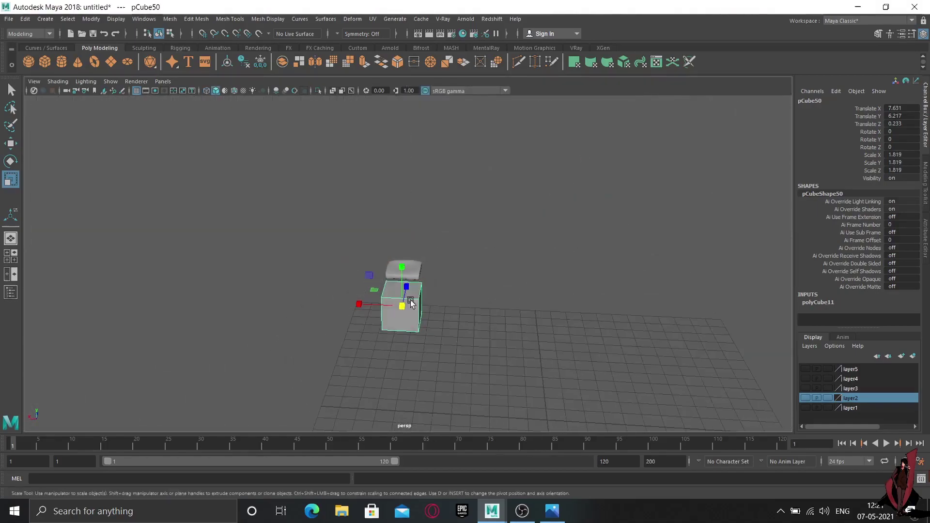
drag(404, 301, 400, 309)
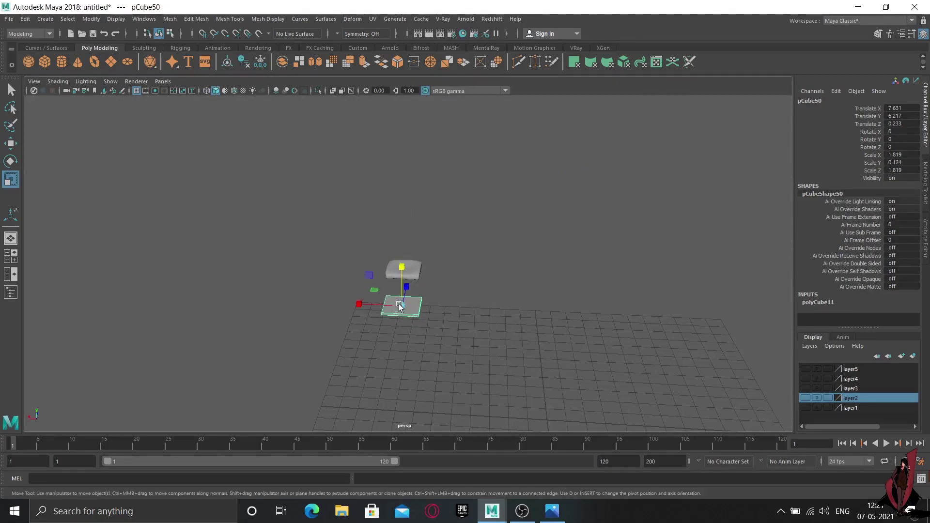
Raise and align the plate directly under the cushion using the side view.
key(w)
drag(402, 262, 405, 227)
drag(366, 275, 357, 269)
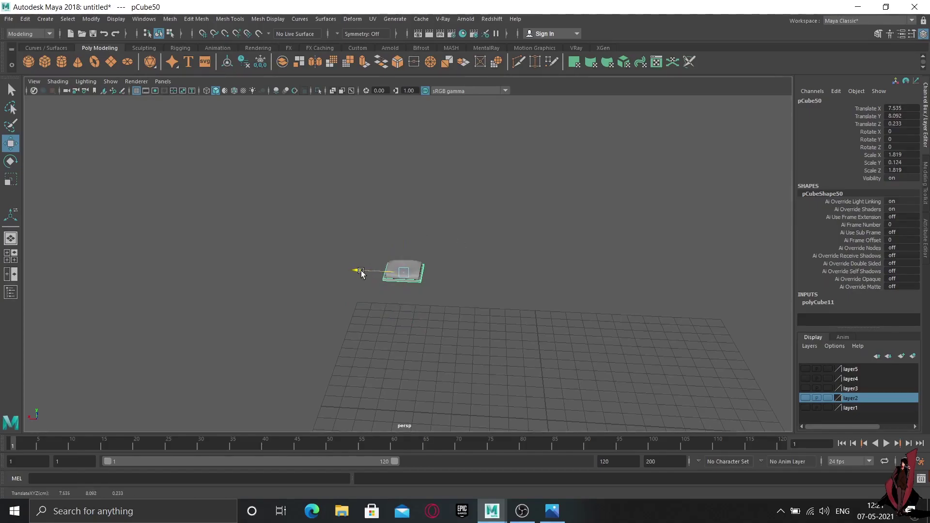
key(space)
key(space)
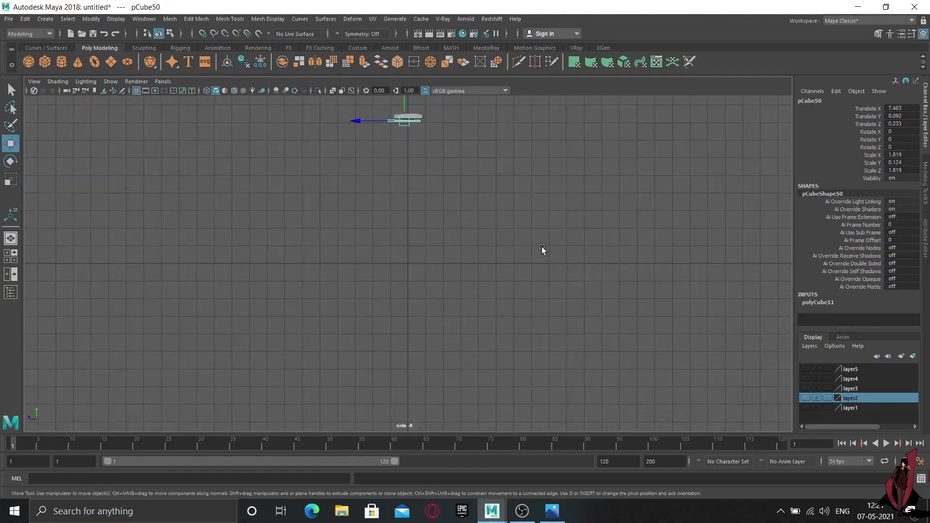
alt+middle_drag(525, 240, 492, 312)
drag(376, 214, 380, 215)
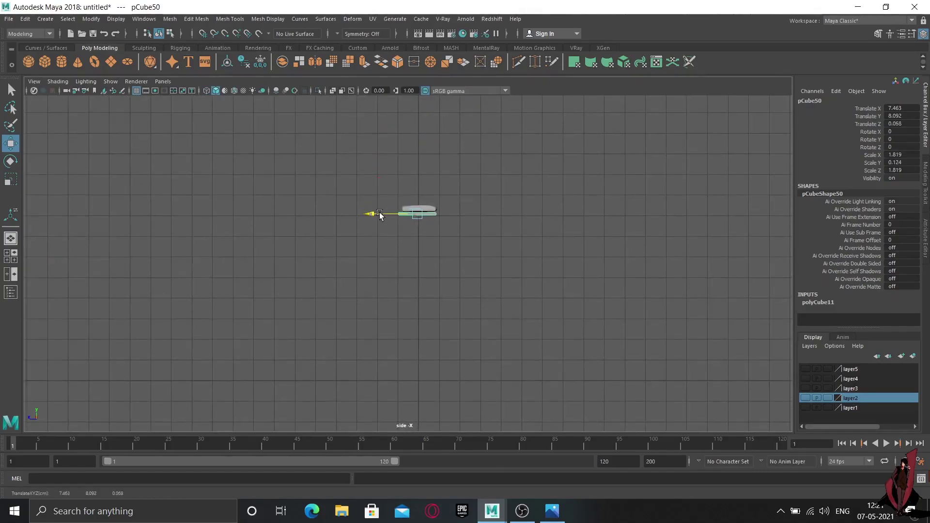
drag(416, 170, 419, 166)
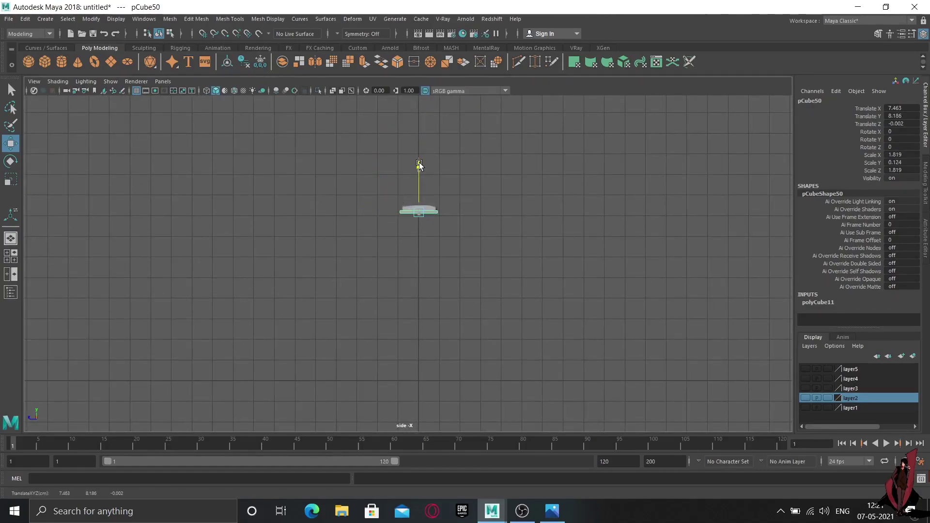
key(space)
key(space)
scroll(486, 270, up, 3)
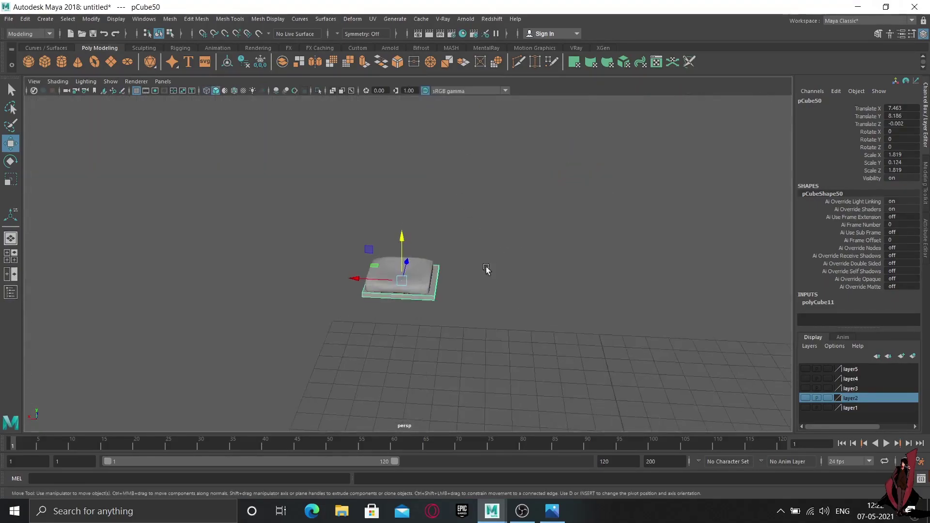
scroll(430, 307, up, 2)
scroll(336, 275, up, 2)
drag(357, 285, 398, 286)
Shrink the plate to about 1.512 × 0.103 × 1.512 so it sits inside the cushion.
key(r)
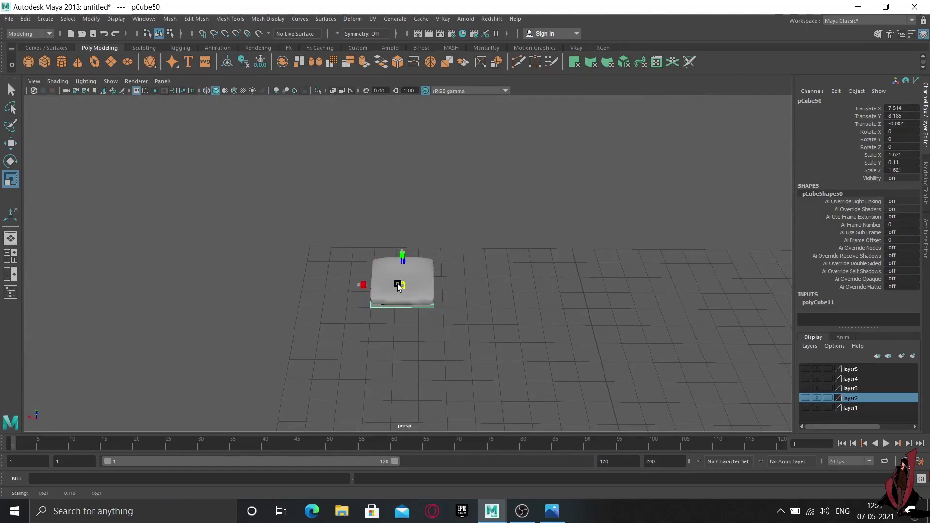
drag(398, 286, 394, 286)
mouse_move(470, 318)
alt+mouse_down()
mouse_move(435, 292)
mouse_move(365, 280)
mouse_move(372, 289)
alt+mouse_up()
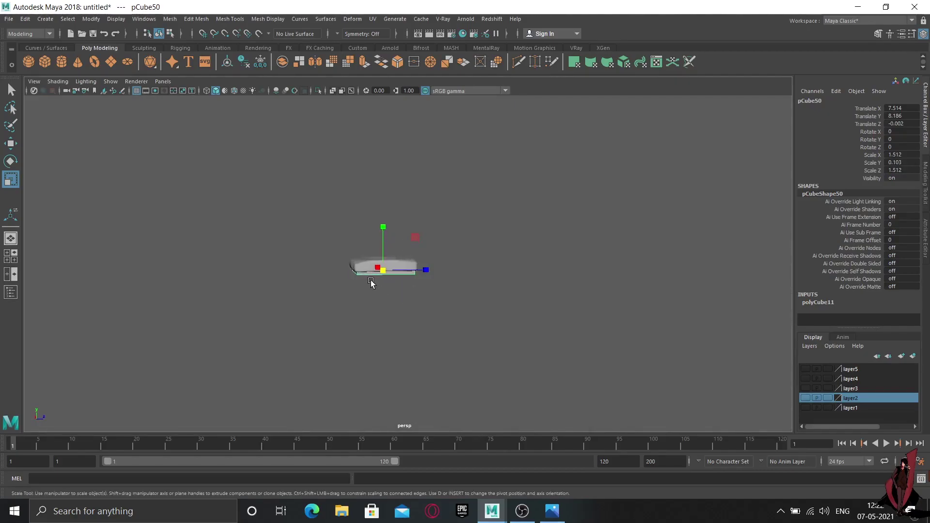
mouse_move(371, 283)
alt+mouse_down()
mouse_move(465, 328)
mouse_move(518, 302)
alt+mouse_up()
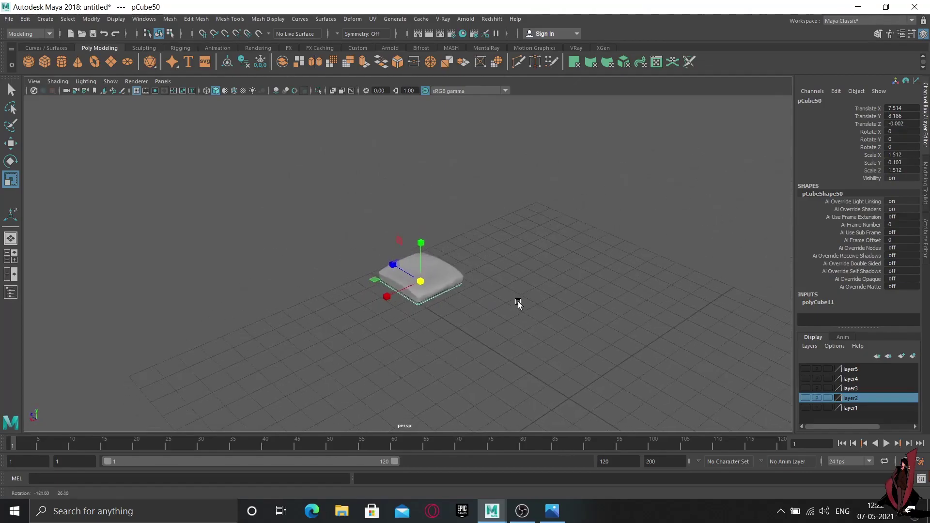
click(547, 516)
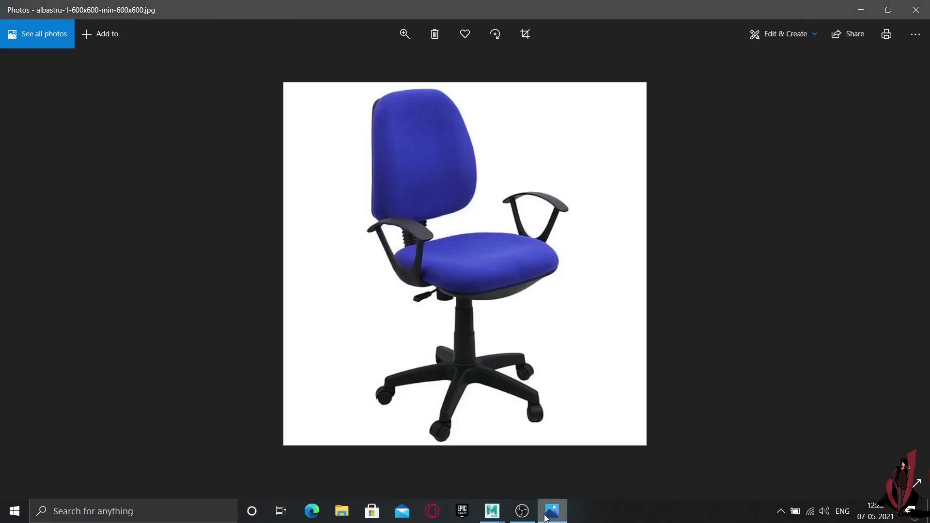
click(545, 516)
mouse_move(461, 318)
alt+mouse_down()
mouse_move(395, 297)
mouse_move(413, 309)
mouse_move(409, 297)
mouse_move(456, 293)
alt+mouse_up()
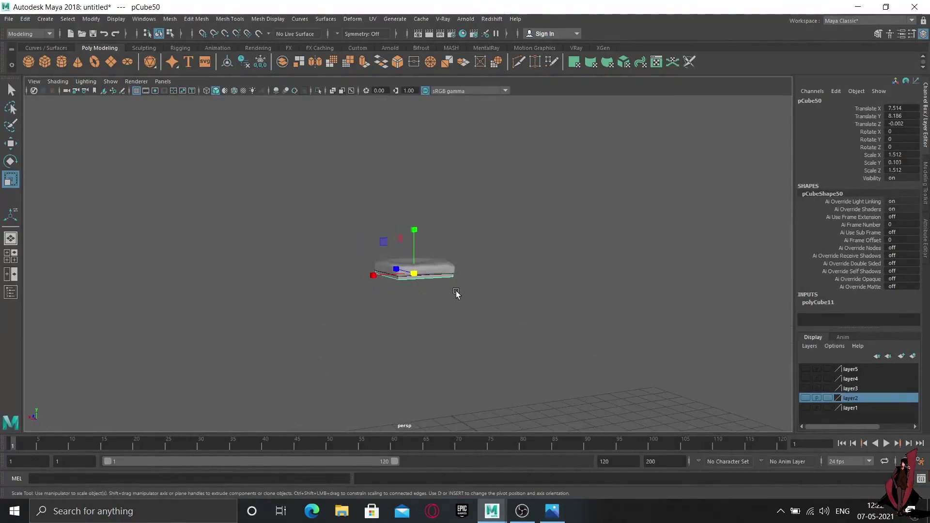
Create a polygon cylinder and select the seat cushion and plate.
click(61, 62)
alt+drag(434, 287, 478, 346)
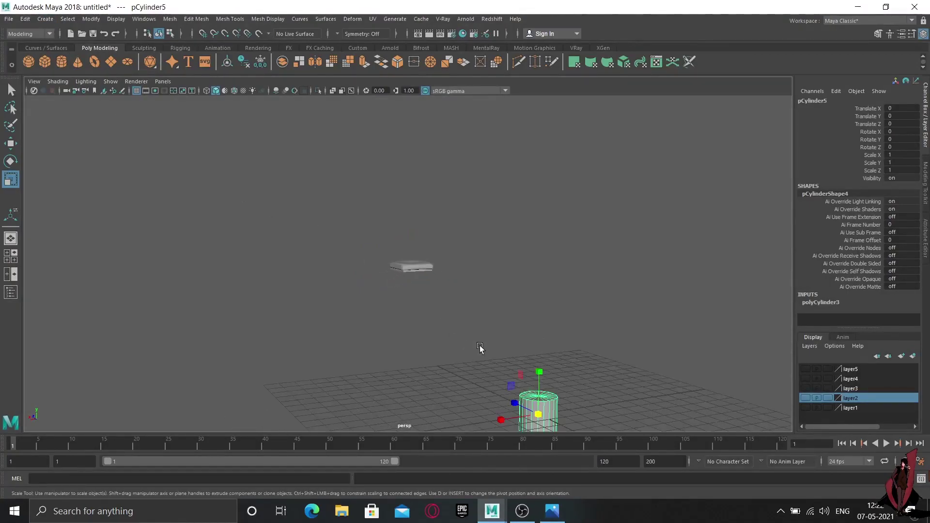
click(398, 259)
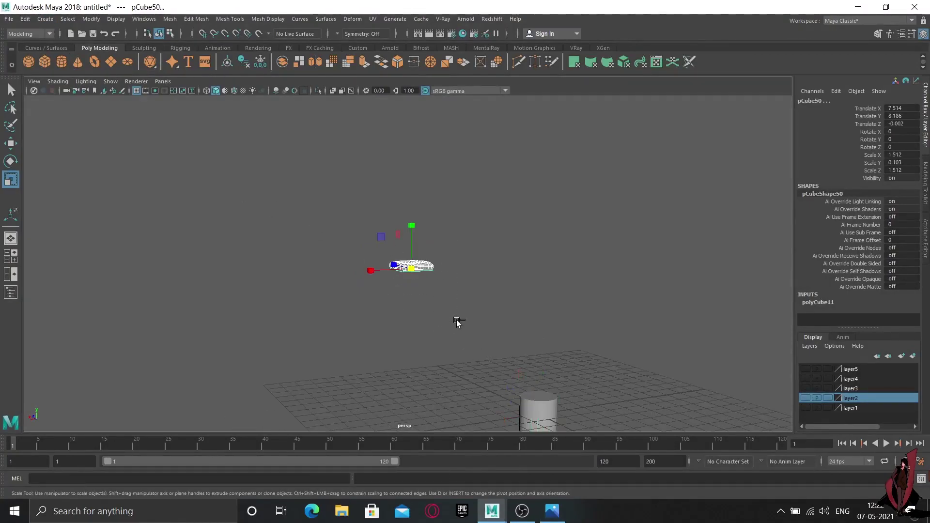
key(ctrl+d)
key(ctrl+z)
Move the seat down next to the cylinder, placing pCube50 at -0.159, 2.596, -2.695.
key(w)
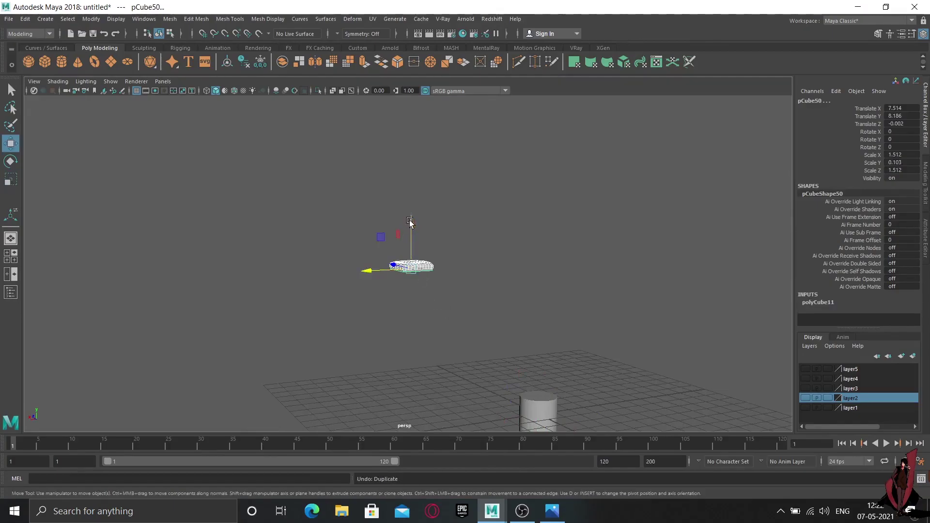
drag(410, 224, 411, 291)
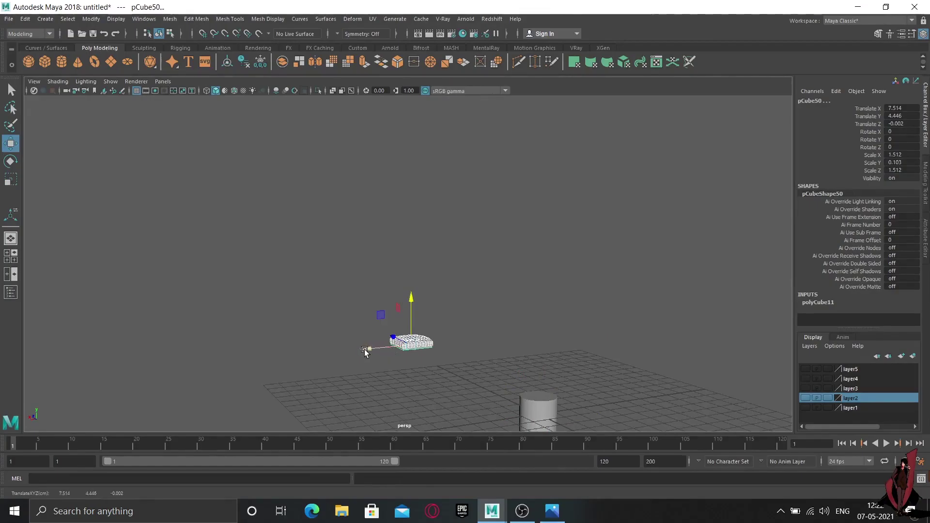
mouse_move(375, 346)
mouse_down()
mouse_move(419, 364)
mouse_move(422, 310)
mouse_up()
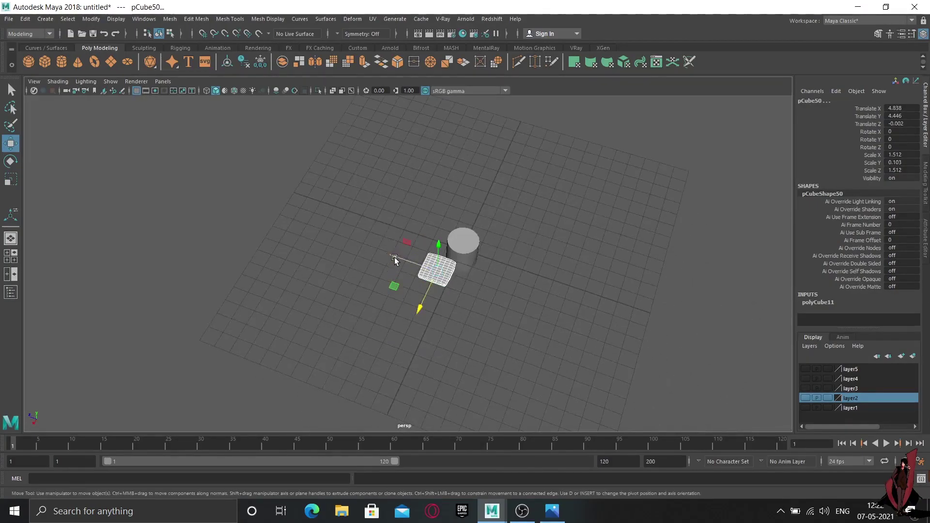
mouse_move(395, 260)
mouse_down()
mouse_move(514, 312)
mouse_move(432, 278)
mouse_move(451, 270)
mouse_move(373, 264)
mouse_move(467, 291)
mouse_up()
drag(511, 213, 513, 252)
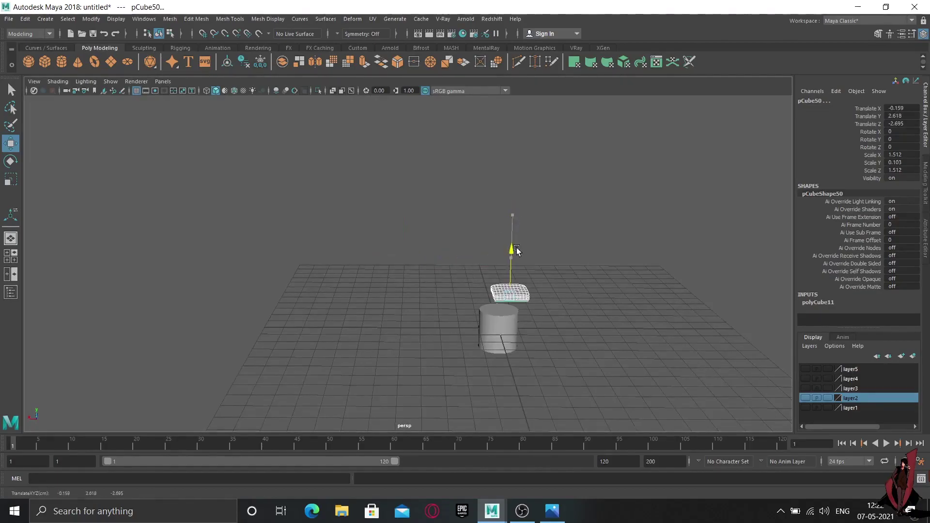
mouse_move(522, 342)
alt+mouse_down()
mouse_move(542, 340)
mouse_move(420, 297)
mouse_move(436, 357)
mouse_move(392, 337)
mouse_move(446, 333)
alt+mouse_up()
key(f)
scroll(418, 297, down, 5)
scroll(435, 354, down, 4)
Shrink pCylinder5 uniformly to a thin 0.126 scale.
click(327, 325)
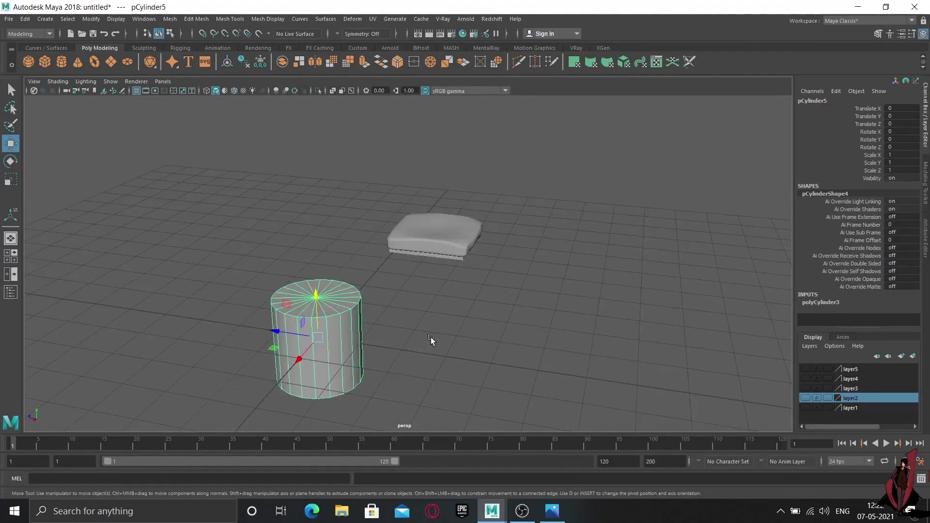
key(r)
drag(318, 337, 251, 343)
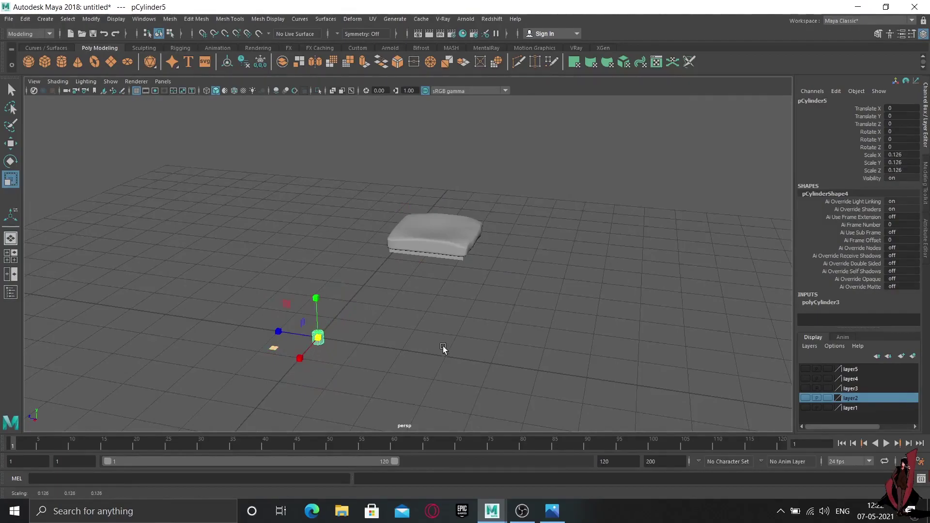
mouse_move(442, 349)
alt+mouse_down()
mouse_move(381, 341)
mouse_move(419, 355)
alt+mouse_up()
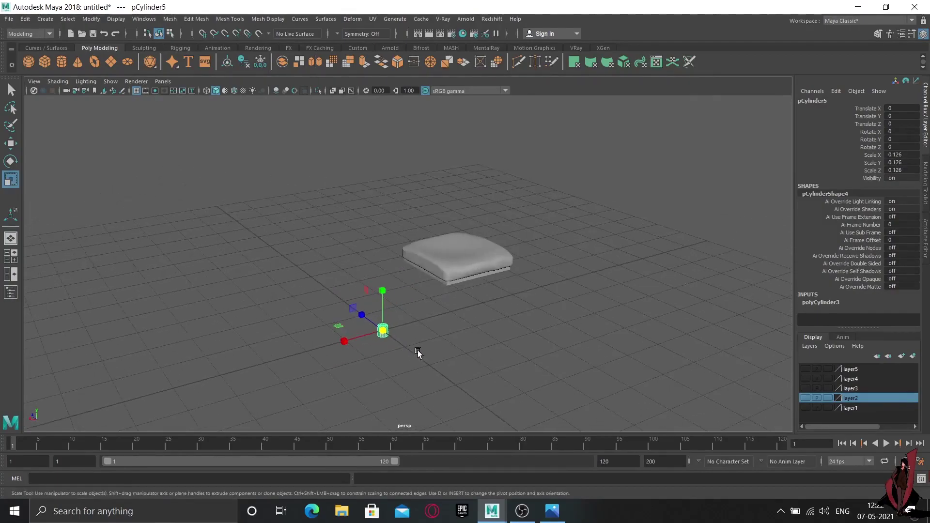
Move the thin cylinder back and up until it is centred under the seat.
key(w)
mouse_move(363, 315)
mouse_down()
mouse_move(413, 353)
mouse_move(474, 344)
mouse_move(437, 348)
mouse_move(448, 265)
mouse_move(398, 260)
mouse_up()
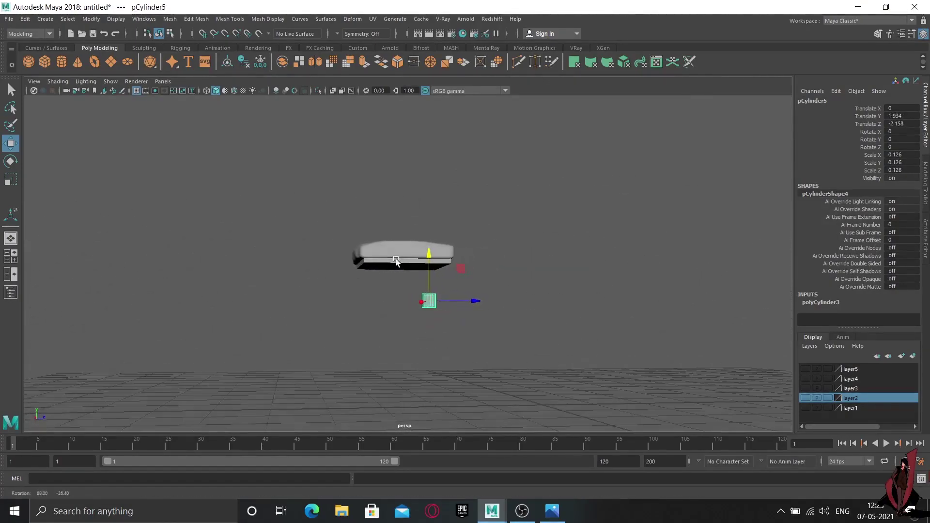
mouse_move(473, 301)
mouse_down()
mouse_move(460, 306)
mouse_move(427, 278)
mouse_move(403, 221)
mouse_up()
mouse_move(384, 258)
alt+mouse_down()
mouse_move(457, 249)
mouse_move(469, 260)
alt+mouse_up()
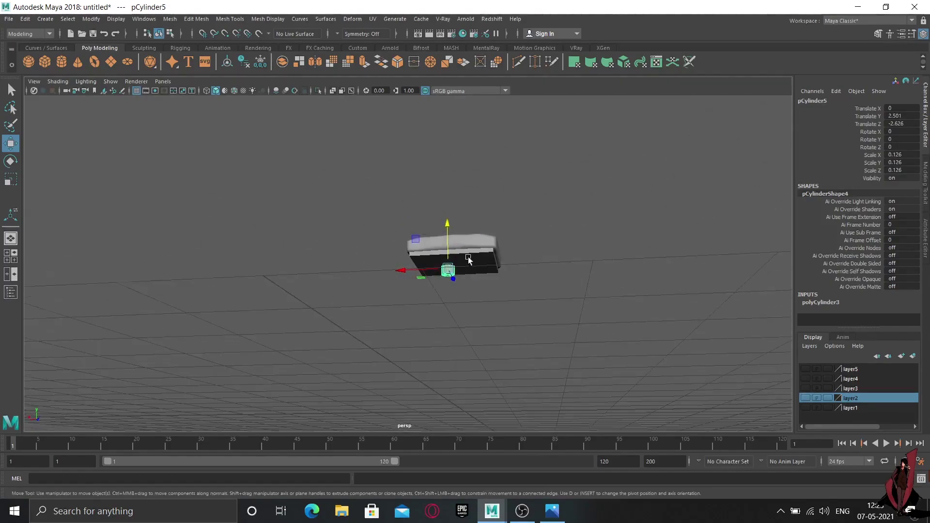
mouse_move(408, 274)
mouse_down()
mouse_move(465, 328)
mouse_move(445, 322)
mouse_up()
drag(406, 275, 408, 275)
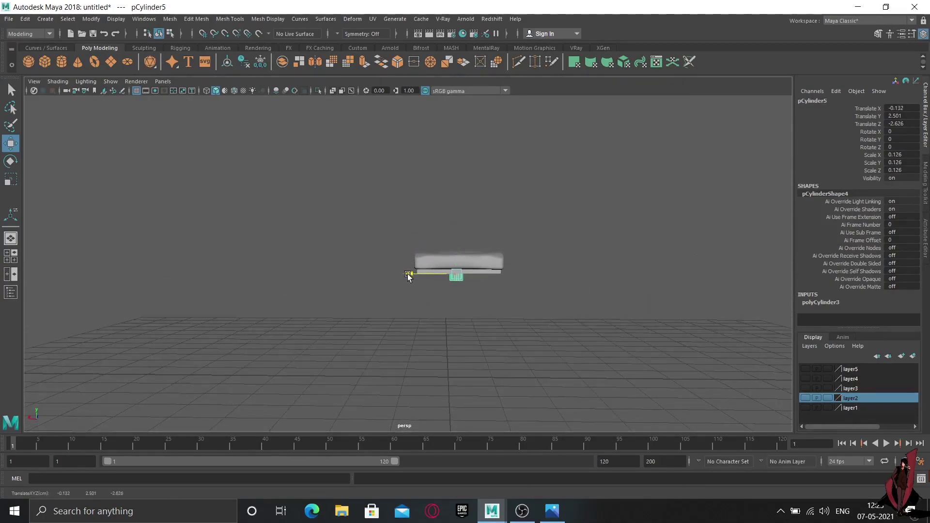
mouse_move(541, 347)
alt+mouse_down()
mouse_move(523, 332)
mouse_move(529, 340)
alt+mouse_up()
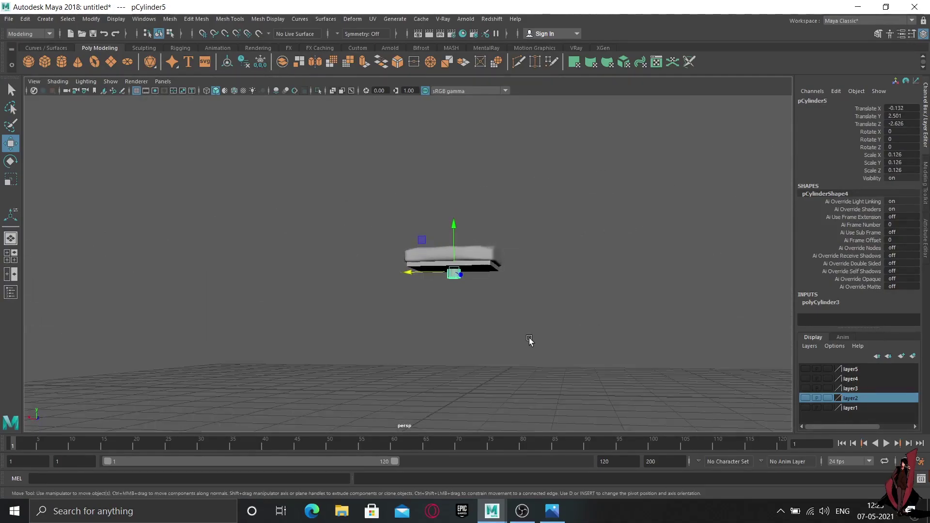
Stretch the post to Scale Y 0.227 and settle it at -0.132, 2.379, -2.626.
key(r)
mouse_move(454, 227)
mouse_down()
mouse_move(455, 195)
mouse_move(456, 232)
mouse_up()
key(w)
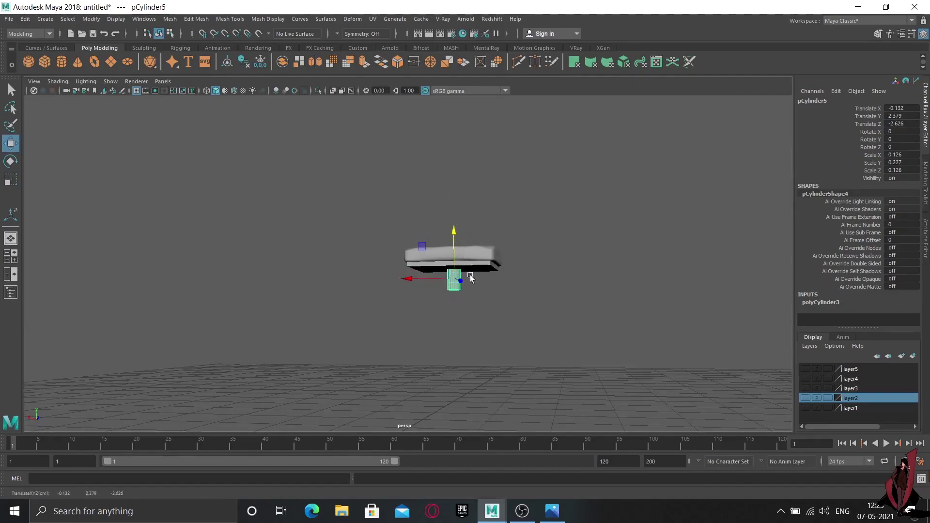
mouse_move(467, 279)
alt+mouse_down()
mouse_move(463, 305)
mouse_move(449, 246)
alt+mouse_up()
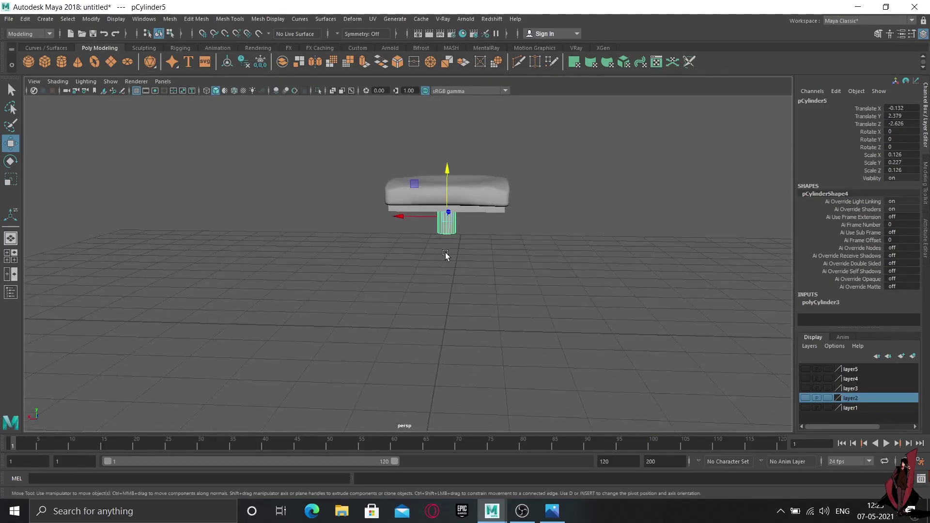
Select the bottom faces of the pCylinder5 post in face mode and extrude them (polyExtrudeFace10).
right_click(447, 225)
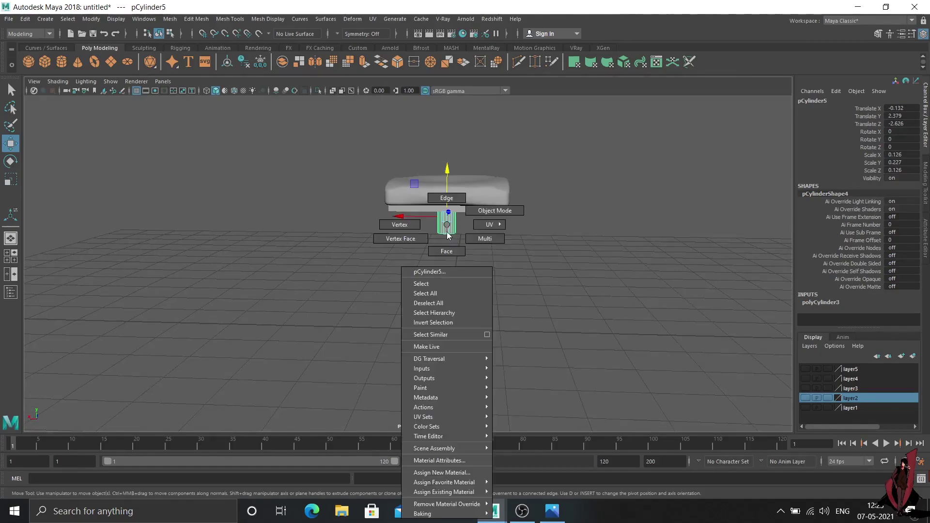
click(417, 224)
scroll(469, 242, up, 5)
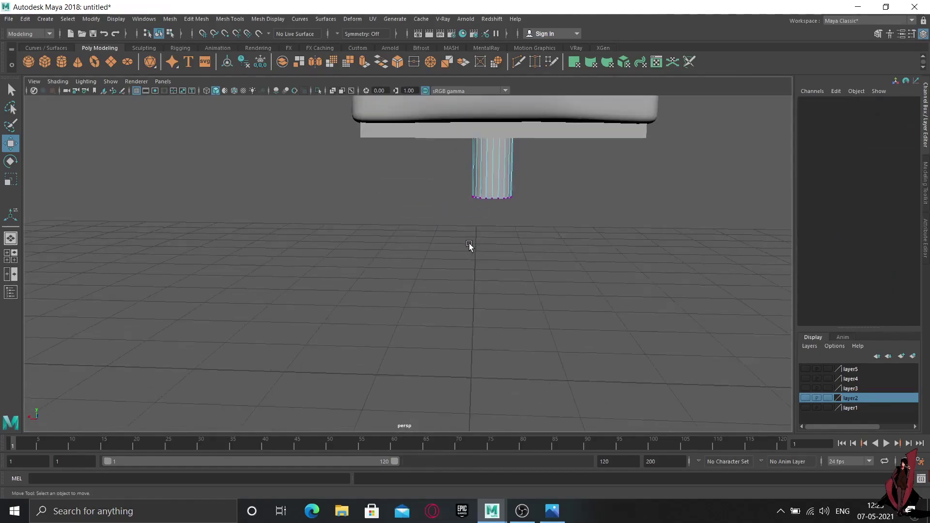
right_drag(511, 198, 517, 222)
scroll(502, 219, up, 2)
scroll(502, 219, up, 2)
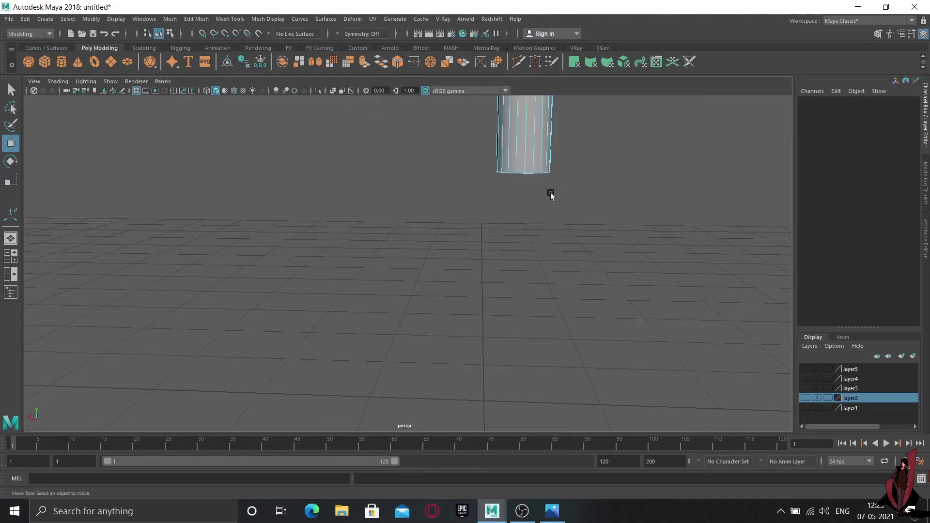
right_drag(539, 155, 537, 184)
drag(615, 156, 438, 237)
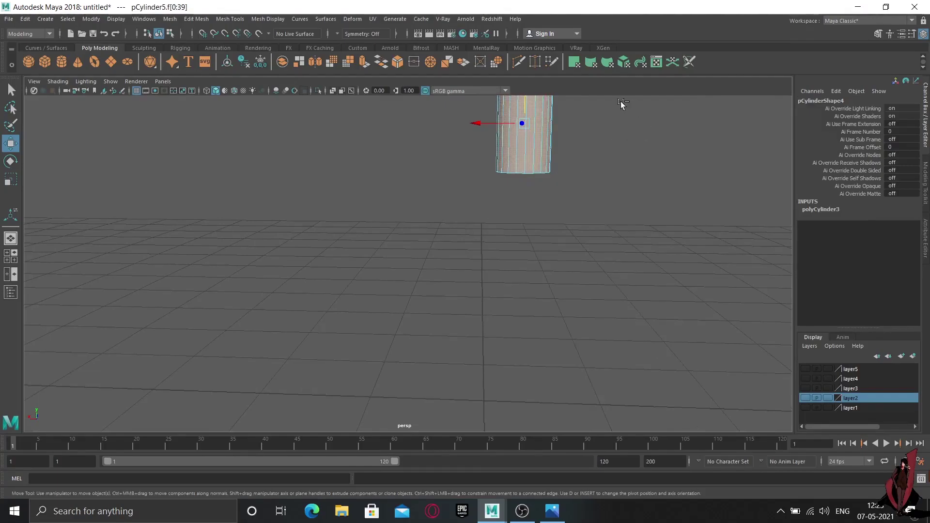
drag(601, 118, 428, 128)
mouse_move(602, 226)
alt+mouse_down()
mouse_move(552, 173)
mouse_move(591, 205)
alt+mouse_up()
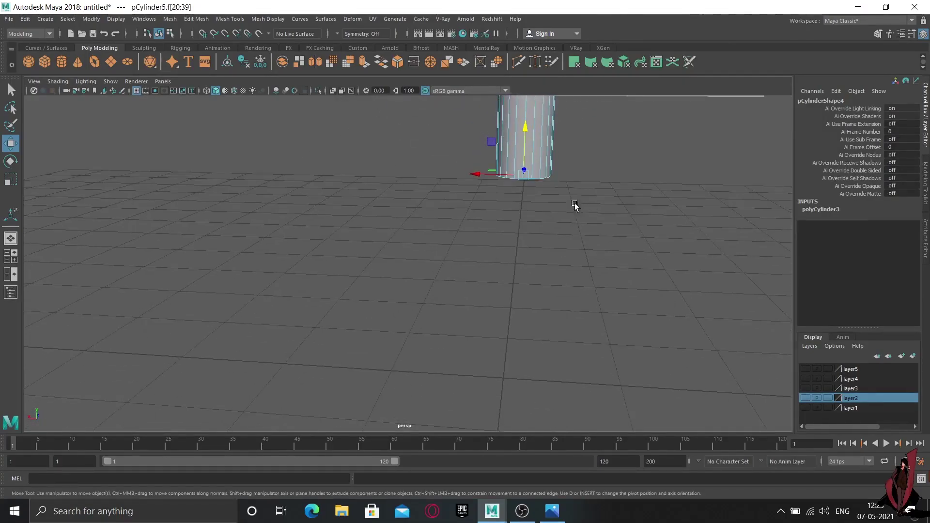
click(362, 63)
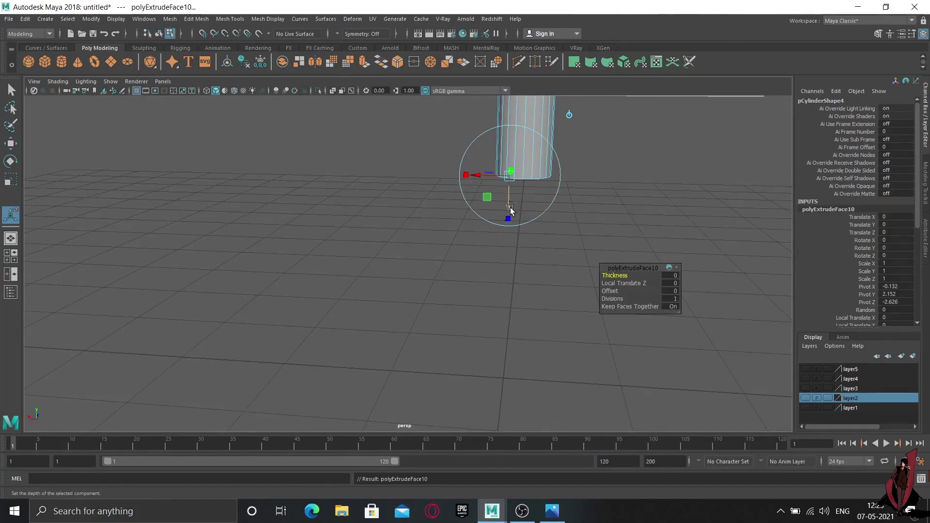
Widen the extruded bottom face into a disc, then extrude again and pull it downward.
key(r)
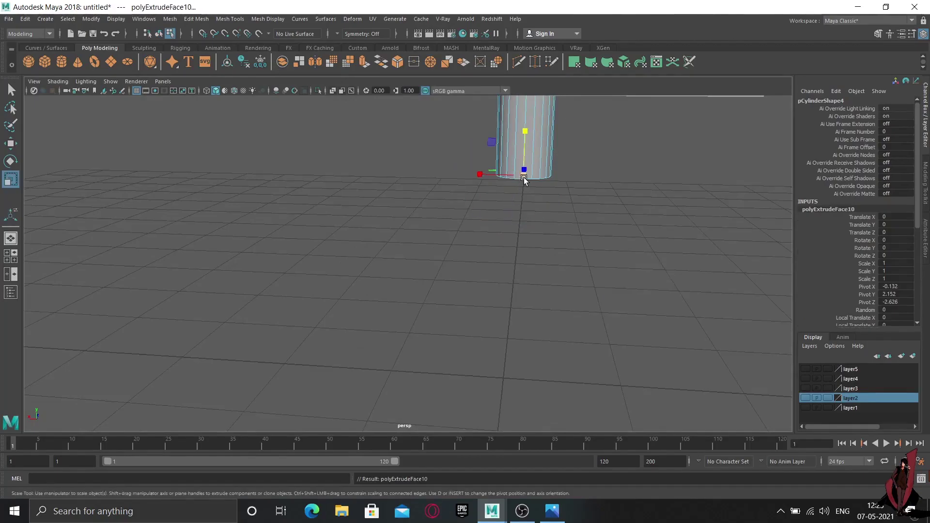
drag(523, 179, 552, 194)
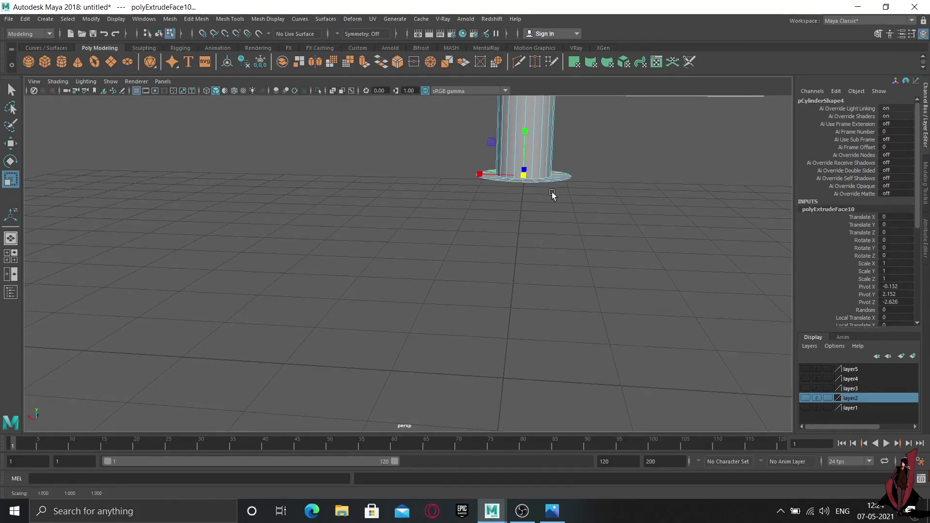
key(ctrl+e)
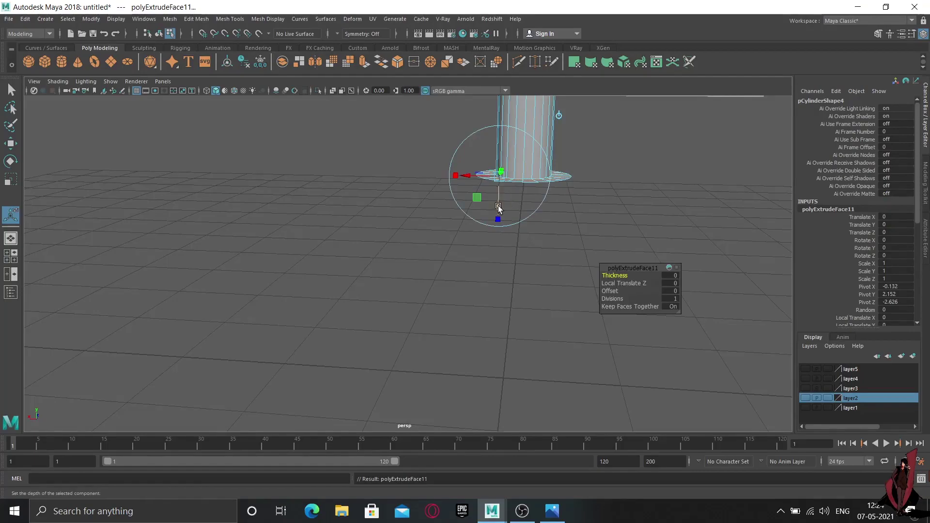
drag(499, 207, 498, 271)
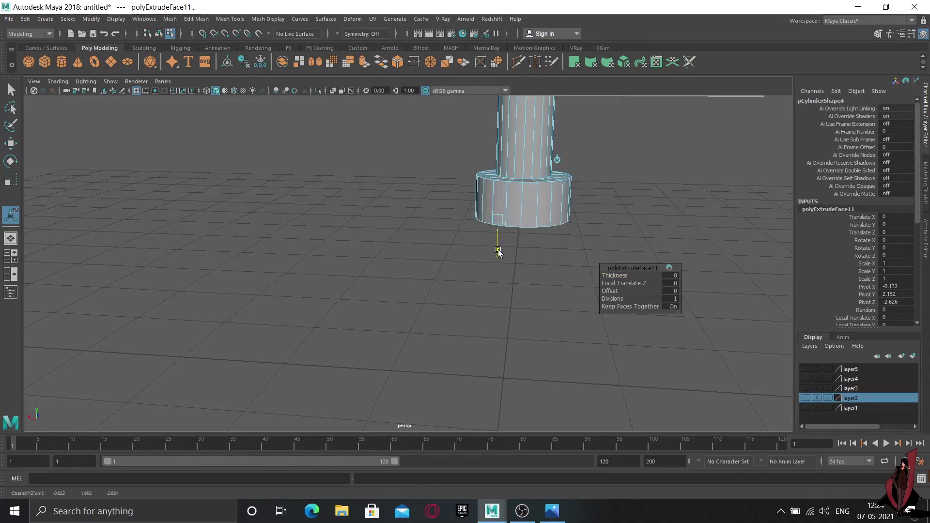
mouse_move(499, 271)
mouse_down()
mouse_move(494, 322)
mouse_move(506, 286)
mouse_up()
scroll(506, 286, down, 5)
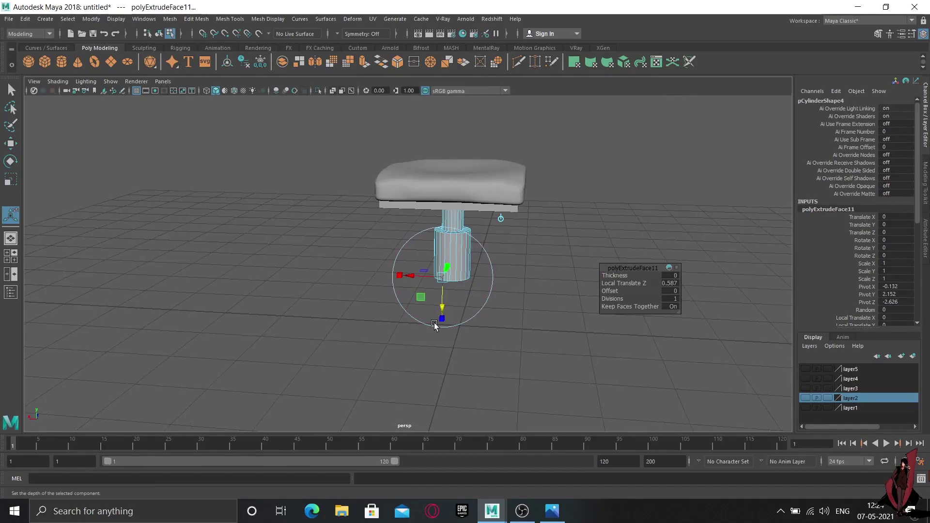
alt+drag(434, 324, 444, 316)
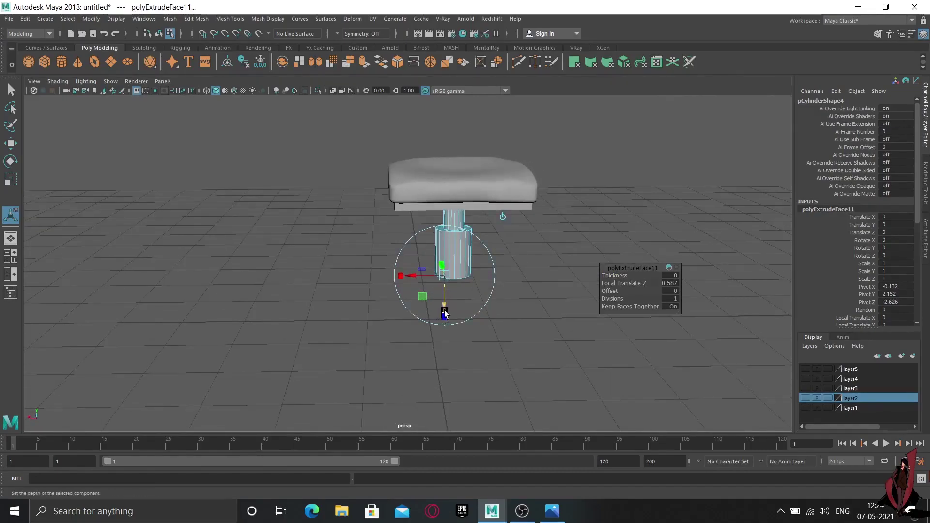
Add a narrower lower post section extruded down to Local Translate Z 0.316.
key(ctrl+e)
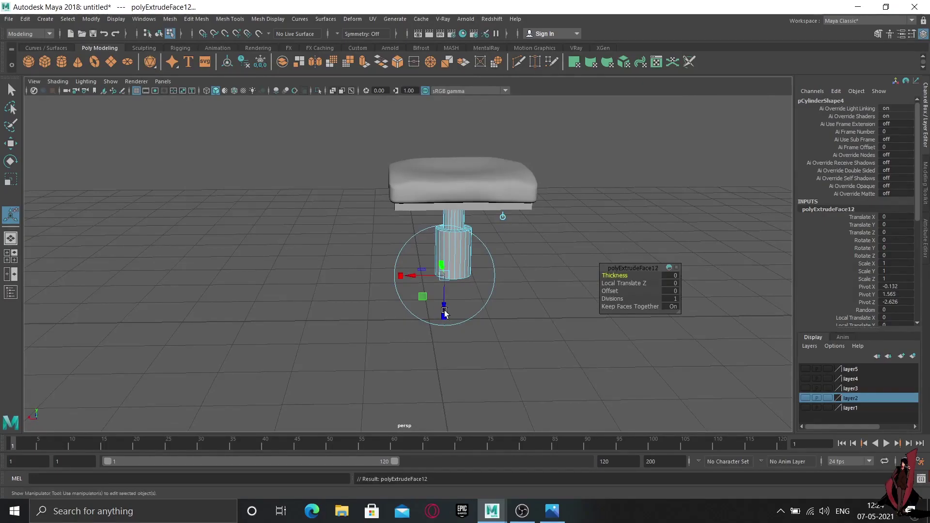
key(r)
drag(454, 275, 446, 274)
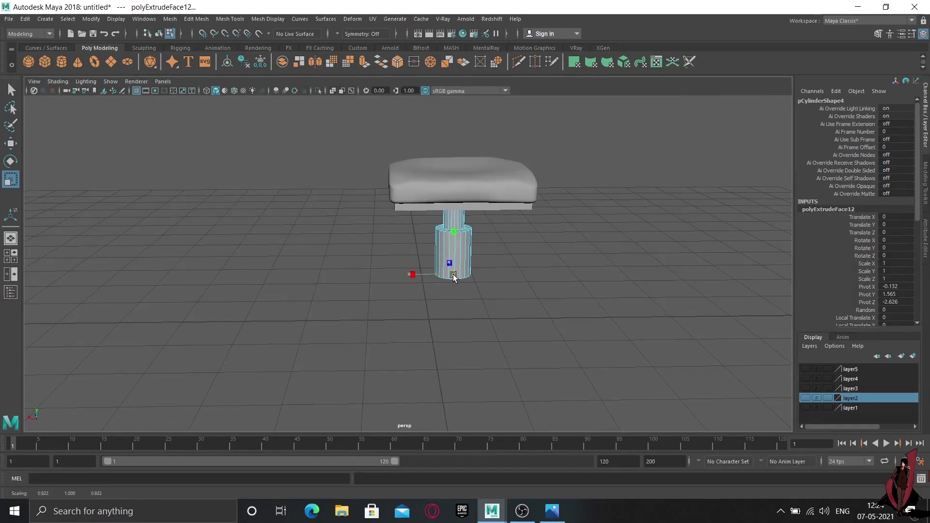
key(ctrl+e)
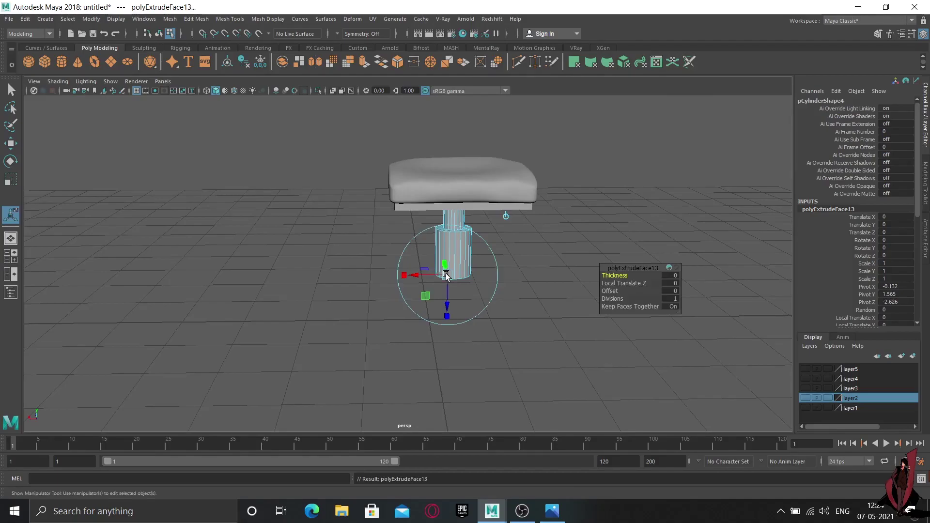
drag(446, 277, 445, 364)
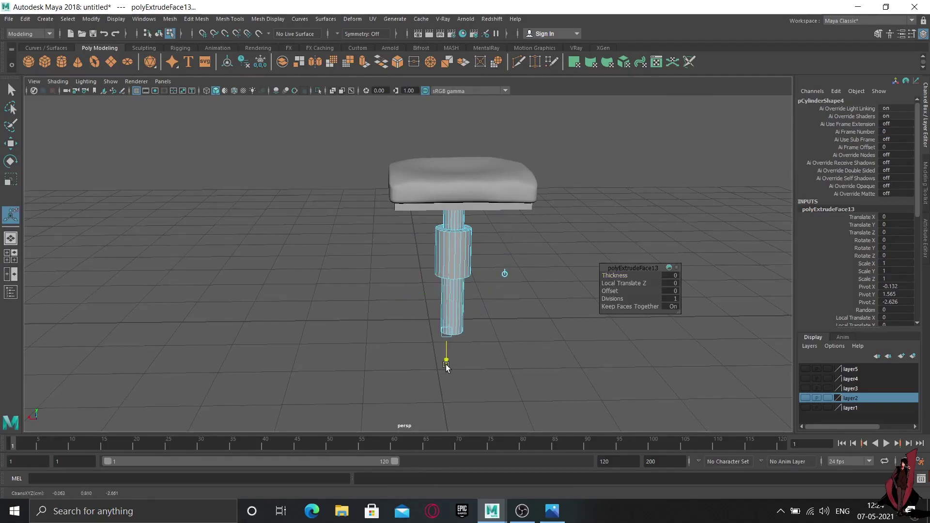
alt+drag(449, 309, 500, 316)
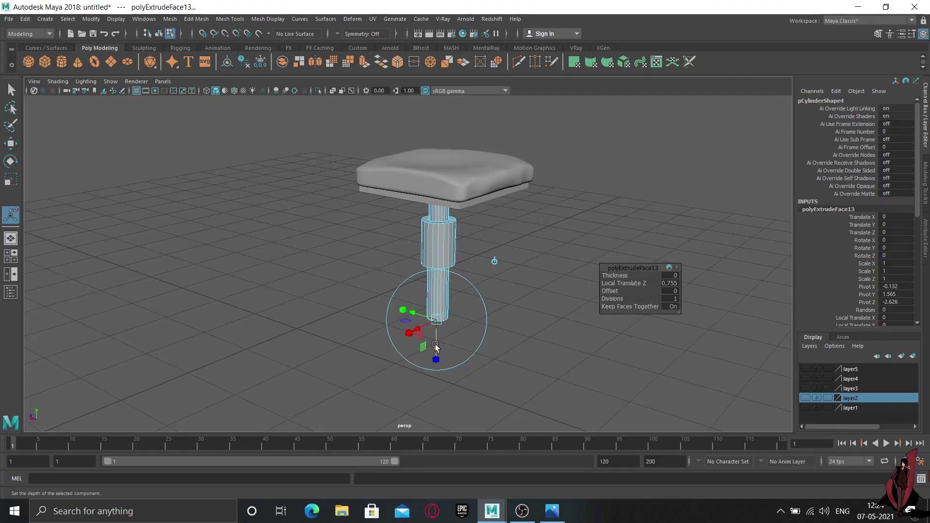
mouse_move(436, 347)
mouse_down()
mouse_move(435, 334)
mouse_move(480, 327)
mouse_move(470, 320)
mouse_up()
mouse_move(444, 351)
mouse_down()
mouse_move(449, 339)
mouse_move(438, 338)
mouse_move(453, 338)
mouse_move(396, 315)
mouse_move(454, 301)
mouse_move(490, 320)
mouse_up()
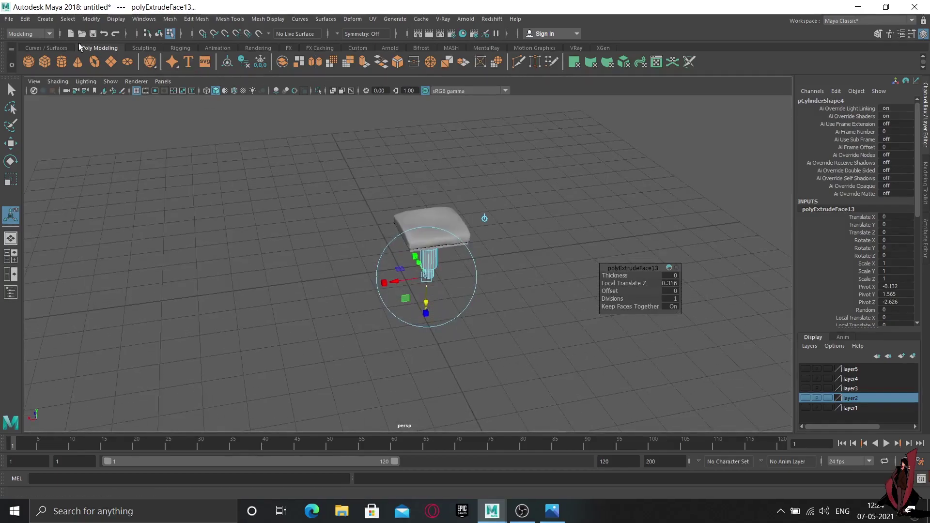
Create a polygon cube and move it beneath the chair's post.
click(45, 57)
alt+drag(401, 291, 442, 291)
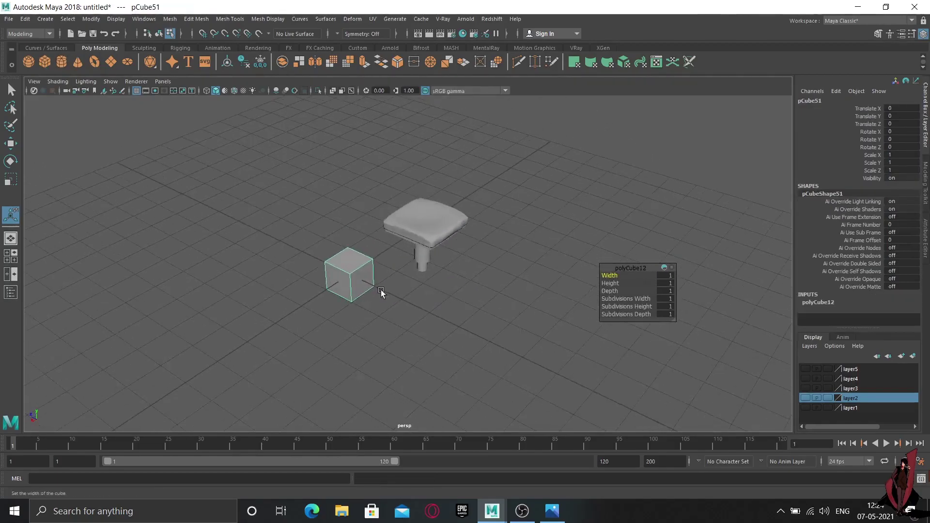
key(w)
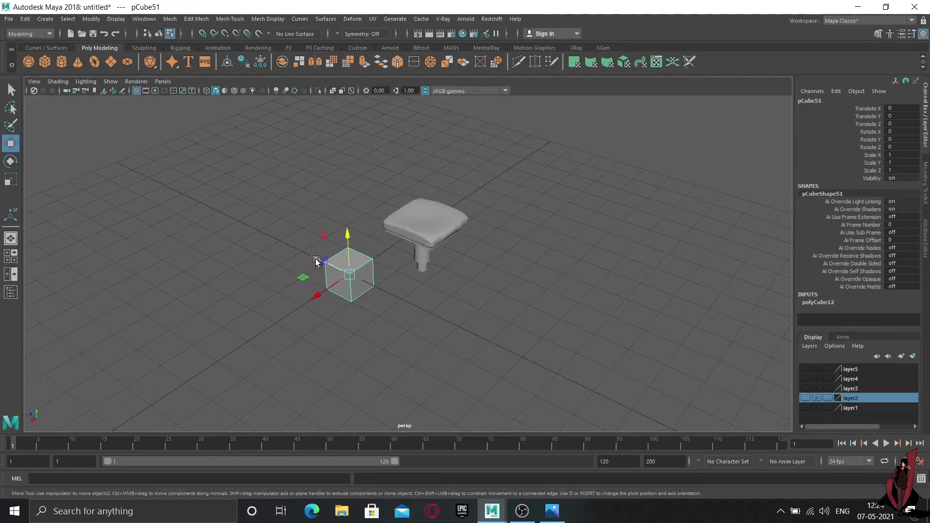
drag(316, 261, 378, 290)
drag(415, 261, 415, 236)
mouse_move(384, 269)
mouse_down()
mouse_move(394, 315)
mouse_move(386, 265)
mouse_up()
drag(386, 303, 391, 303)
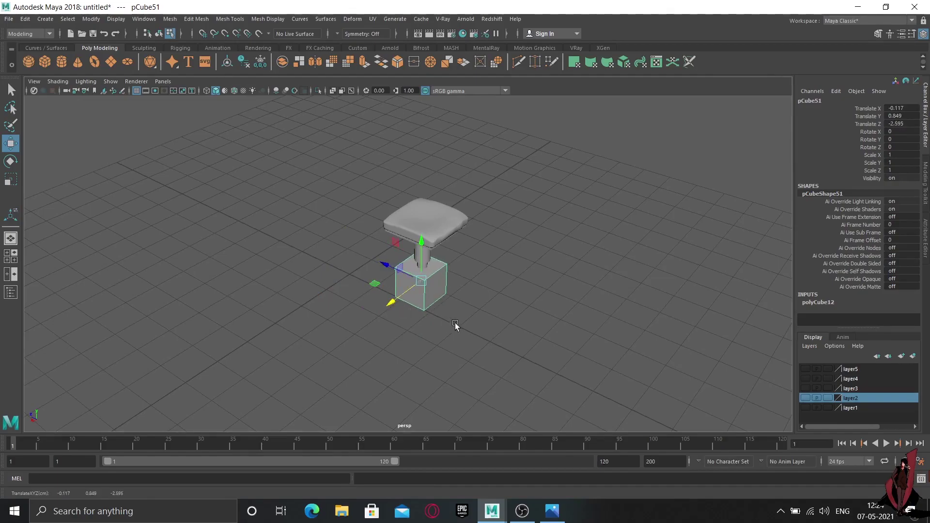
alt+drag(484, 311, 386, 293)
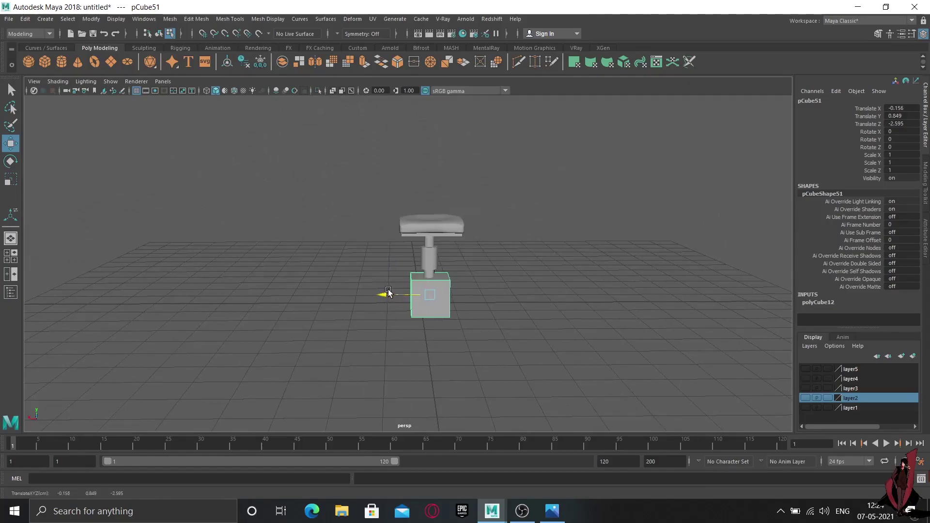
Flatten the cube into a thin slab and raise it to the bottom of the post.
key(r)
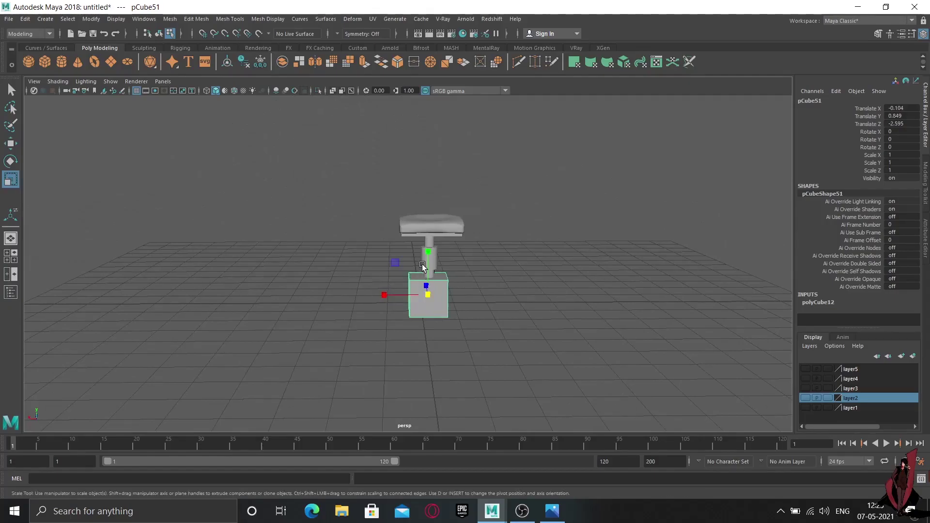
drag(427, 253, 431, 287)
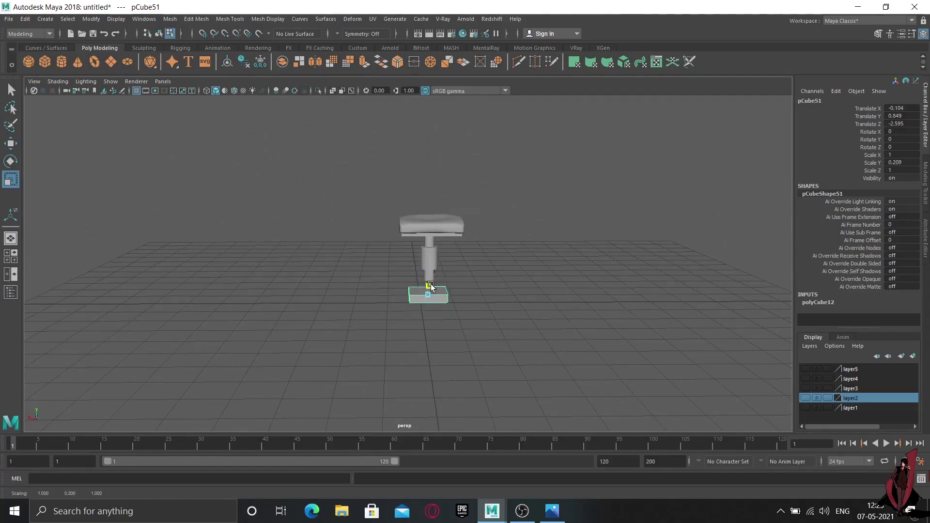
key(w)
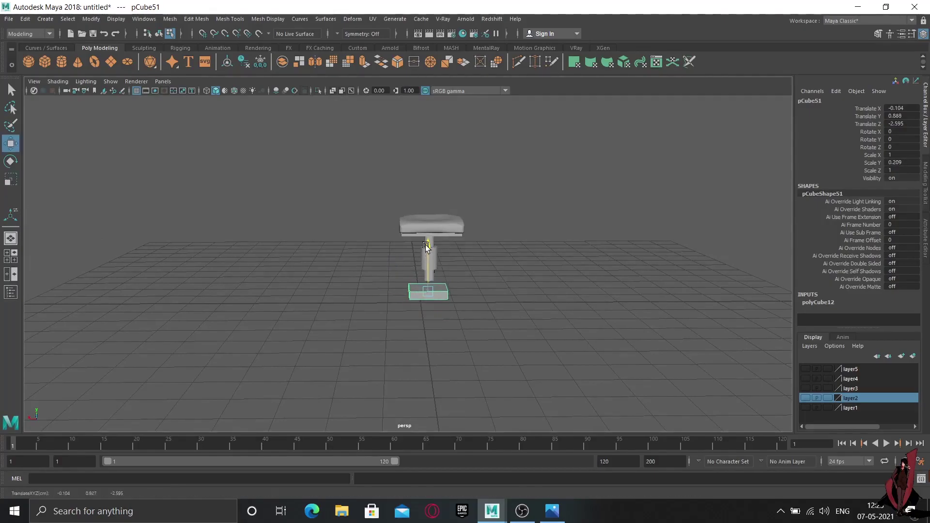
drag(426, 245, 425, 239)
drag(382, 286, 388, 287)
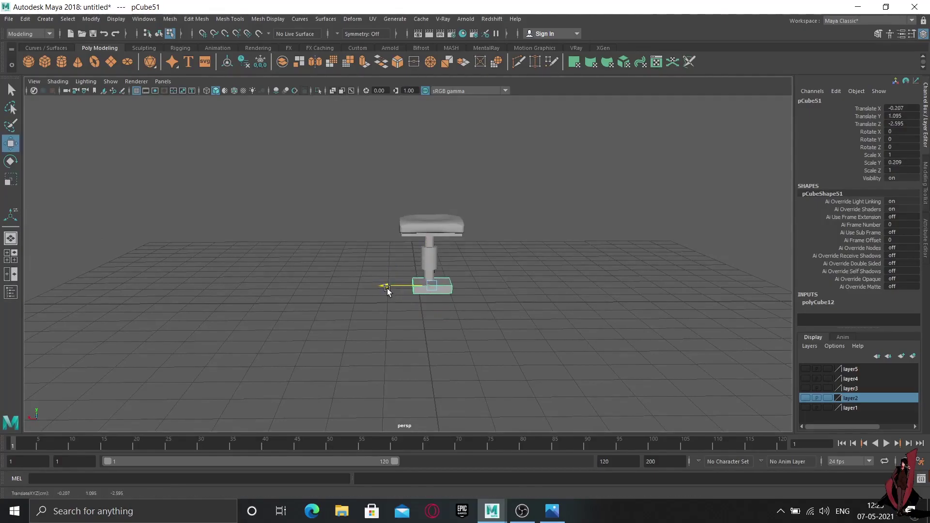
drag(432, 239, 432, 239)
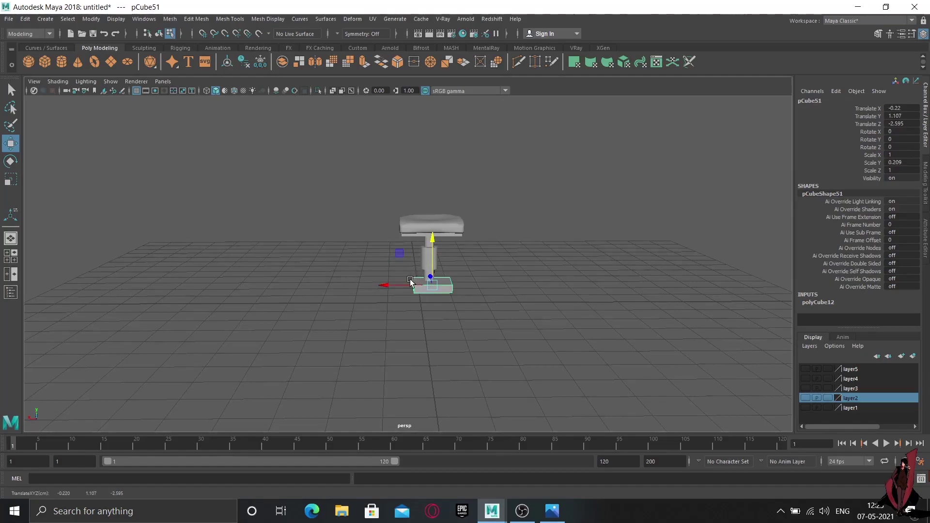
drag(410, 282, 398, 289)
Shrink the slab to 0.676 × 0.141 × 0.676 and centre it under the post.
key(r)
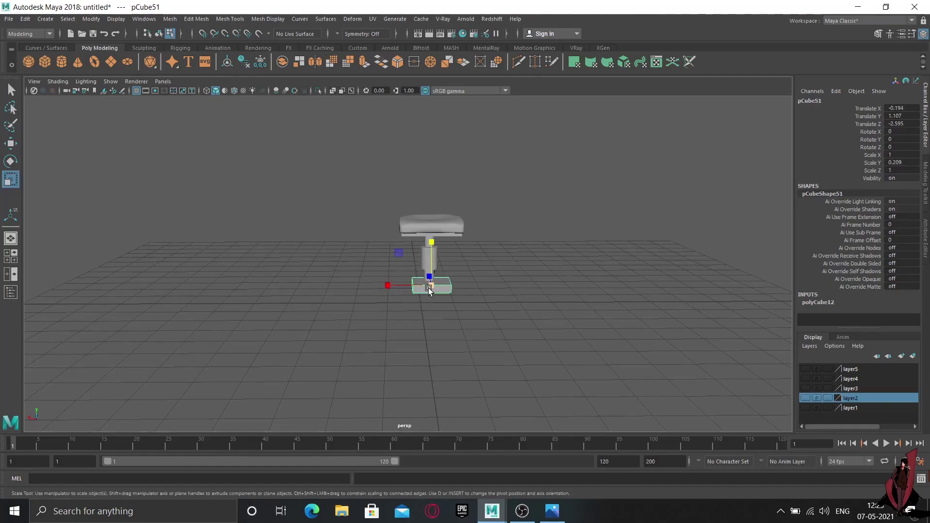
drag(429, 287, 420, 286)
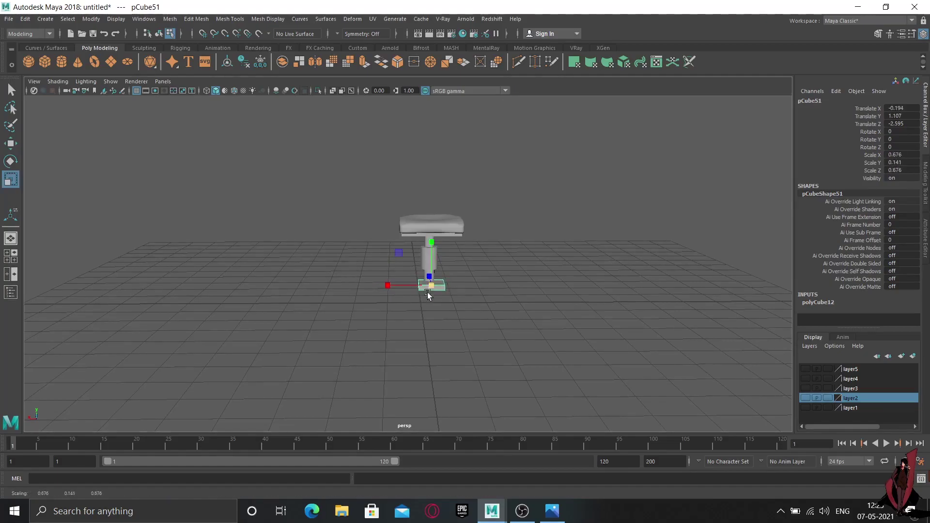
scroll(426, 291, up, 3)
alt+drag(458, 324, 472, 327)
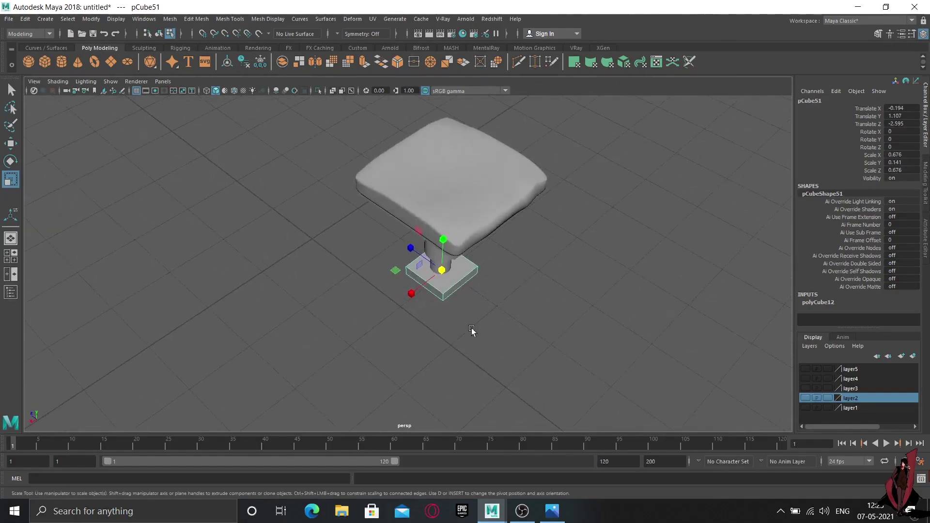
key(w)
drag(410, 297, 407, 298)
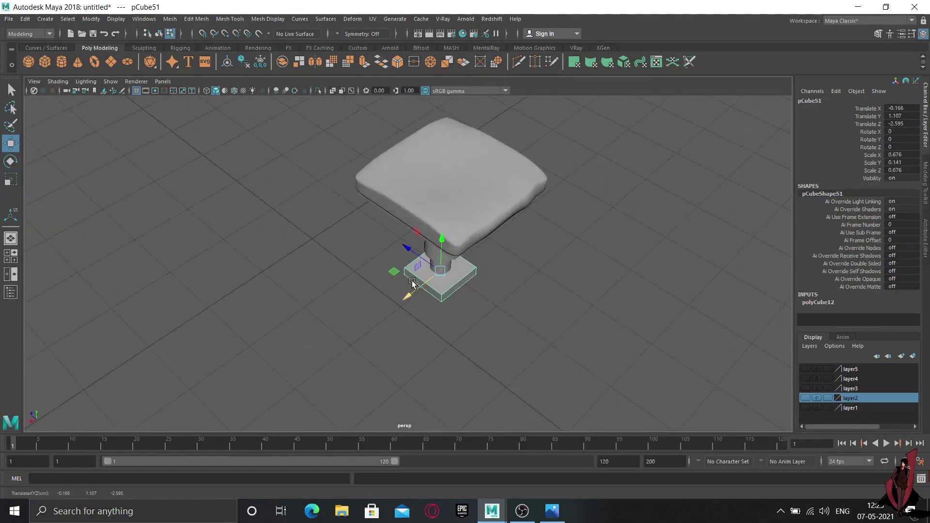
drag(411, 249, 412, 250)
scroll(414, 252, up, 2)
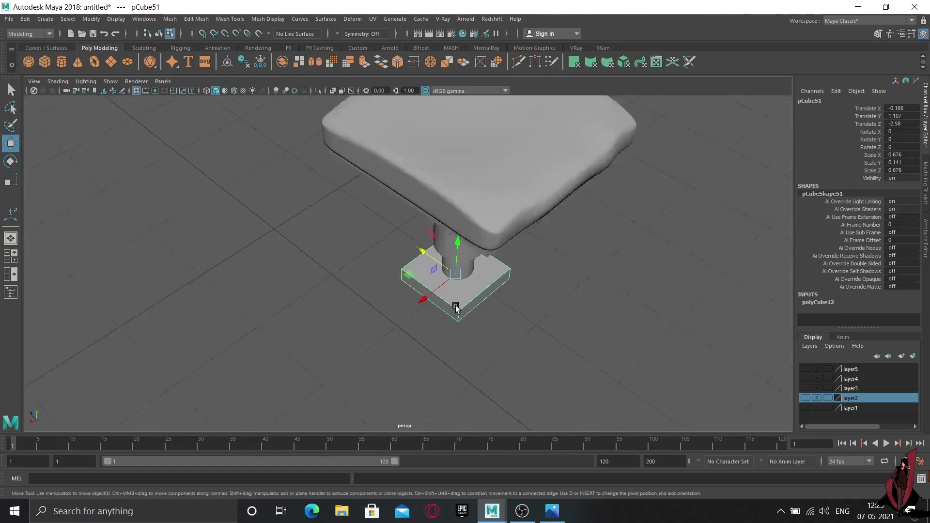
scroll(416, 254, up, 2)
scroll(419, 257, up, 2)
scroll(423, 259, up, 2)
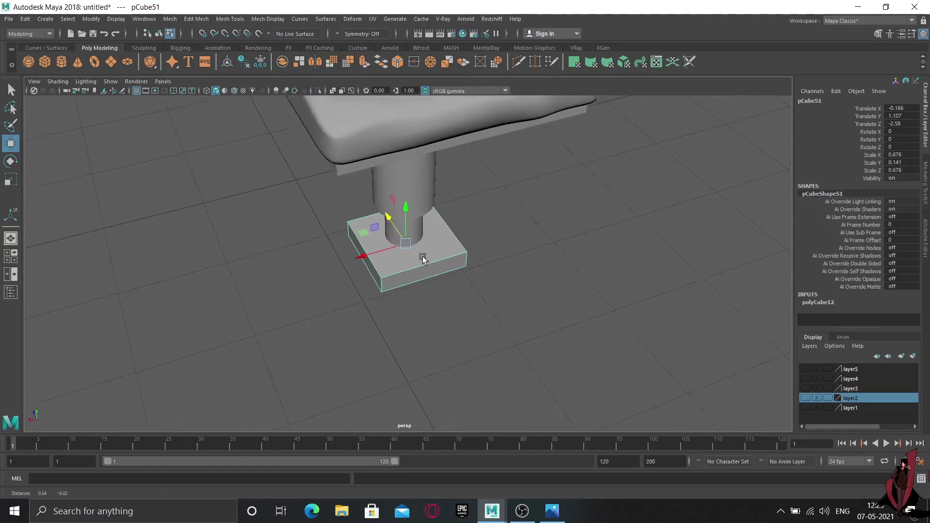
scroll(423, 259, up, 1)
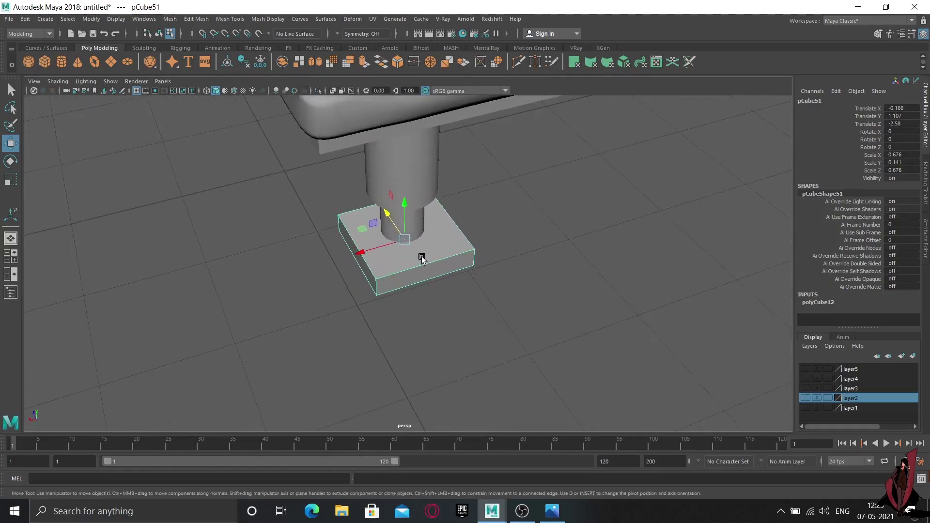
scroll(426, 264, up, 2)
scroll(429, 269, up, 1)
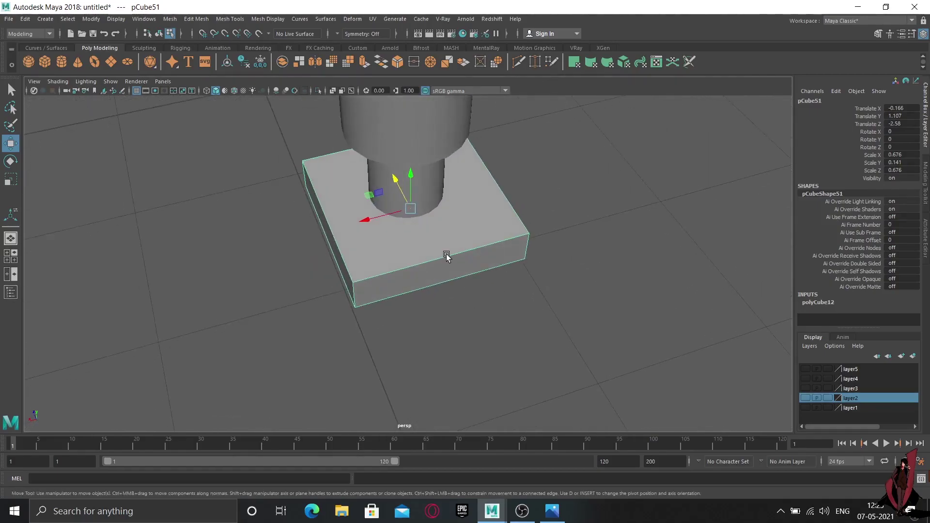
Insert two crossing edge loops on the base slab and preview it smoothed.
shift+right_click(447, 255)
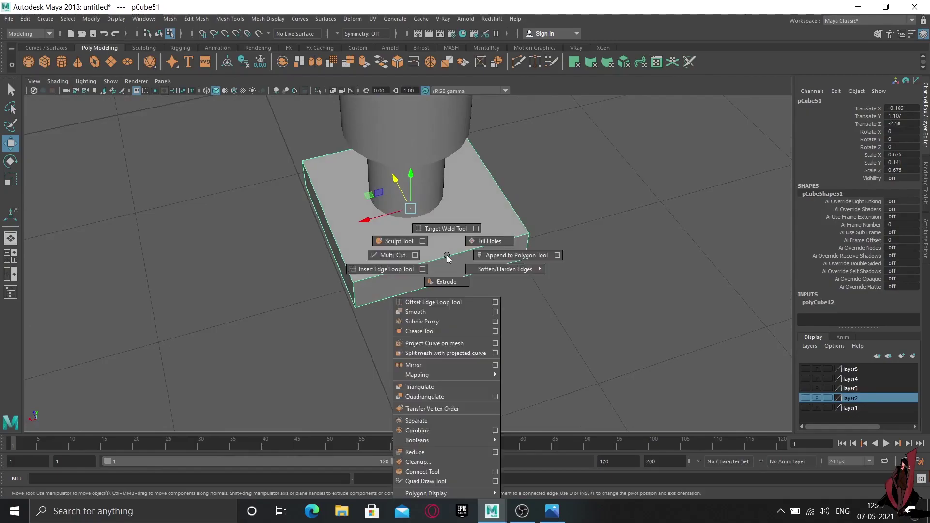
shift+right_drag(446, 256, 377, 269)
click(442, 255)
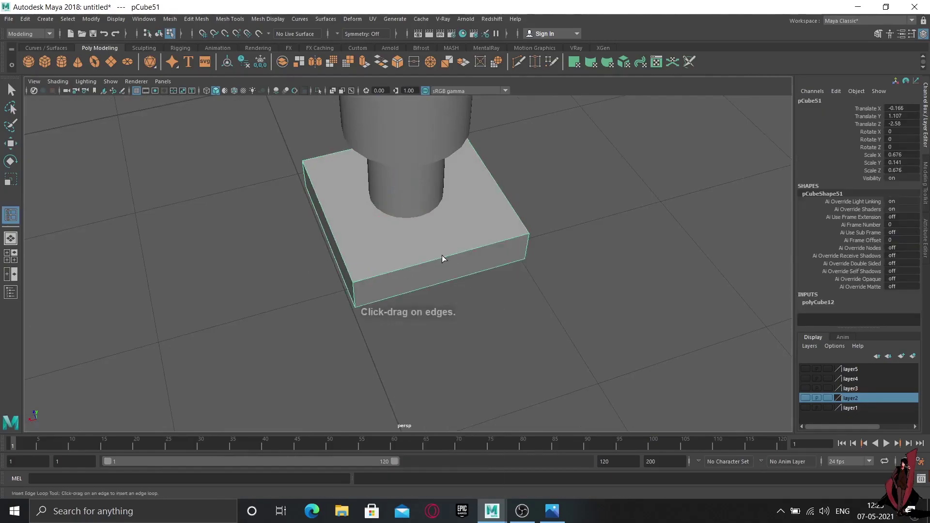
click(444, 260)
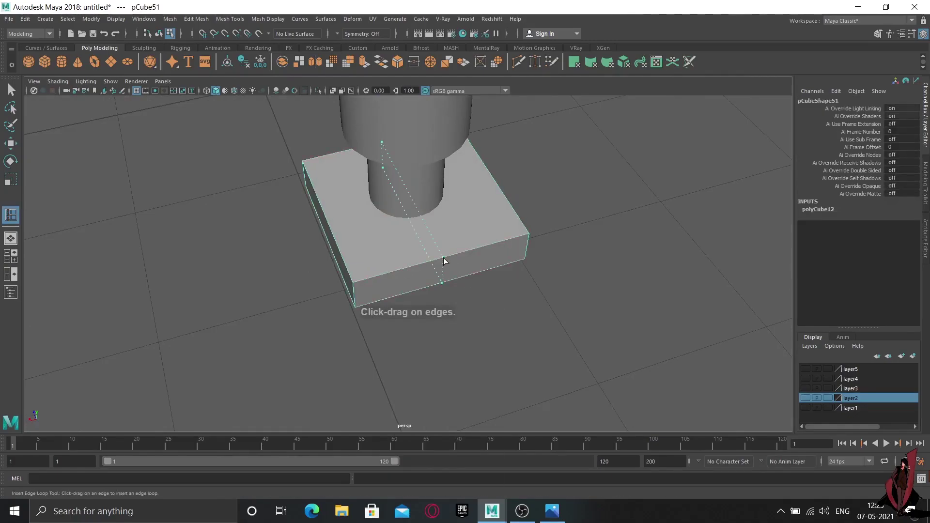
click(325, 221)
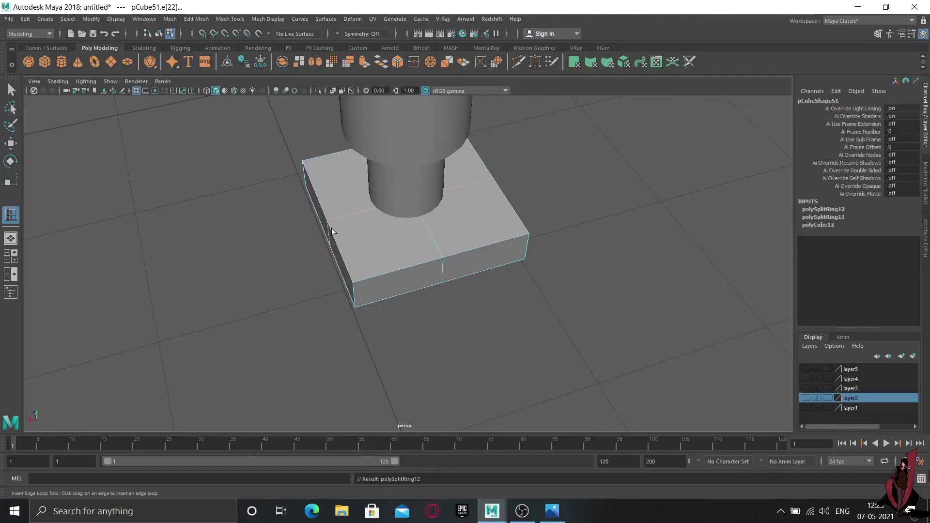
key(3)
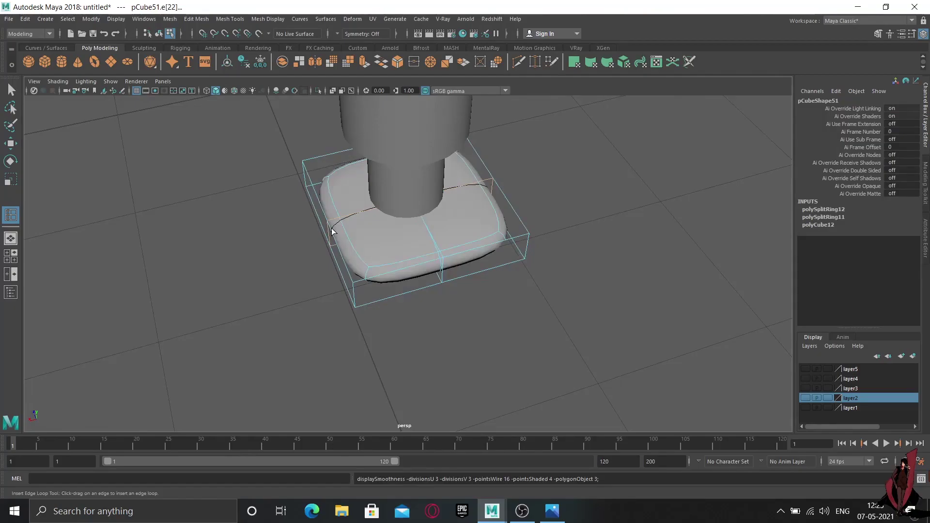
Return to object mode and nudge the base pad to Translate Z -2.601.
right_drag(415, 189, 552, 92)
mouse_move(362, 210)
alt+mouse_down()
mouse_move(373, 245)
mouse_move(413, 218)
mouse_move(424, 229)
mouse_move(407, 228)
mouse_move(405, 273)
alt+mouse_up()
click(393, 272)
click(13, 88)
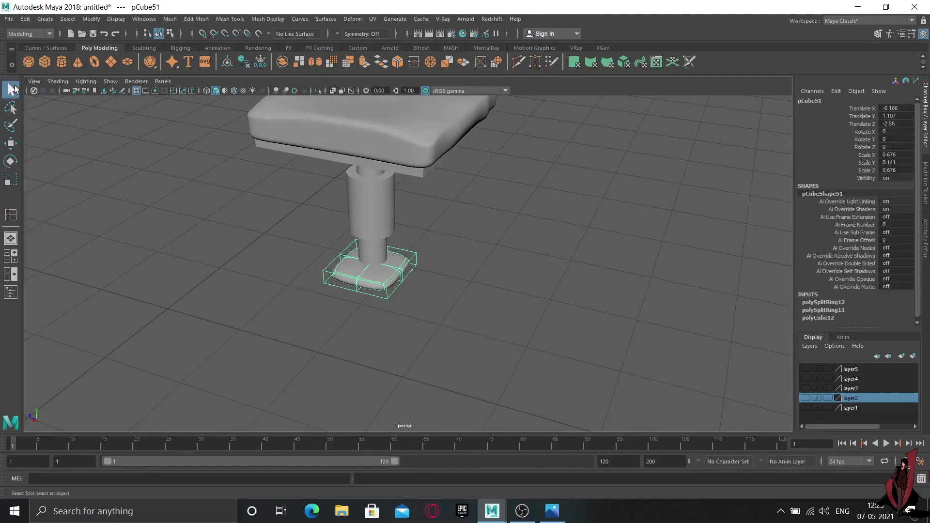
key(w)
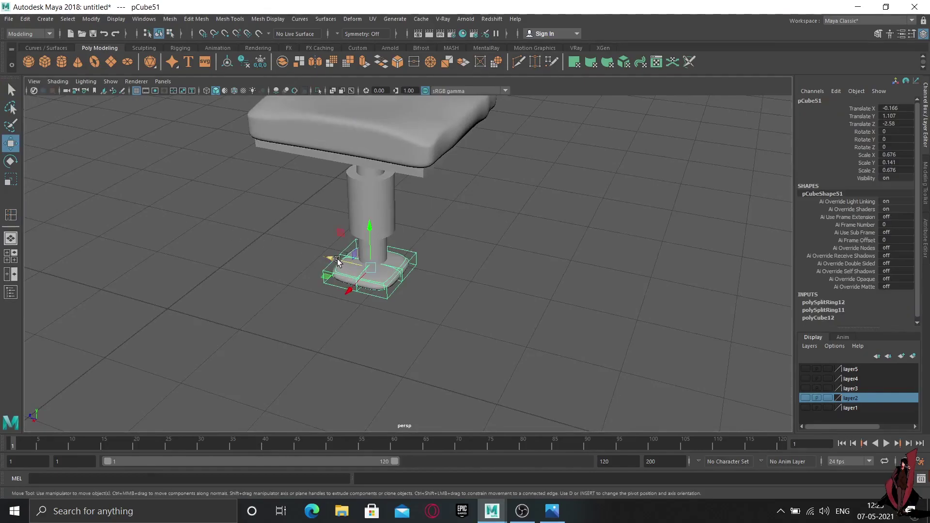
drag(341, 264, 339, 262)
scroll(407, 274, up, 2)
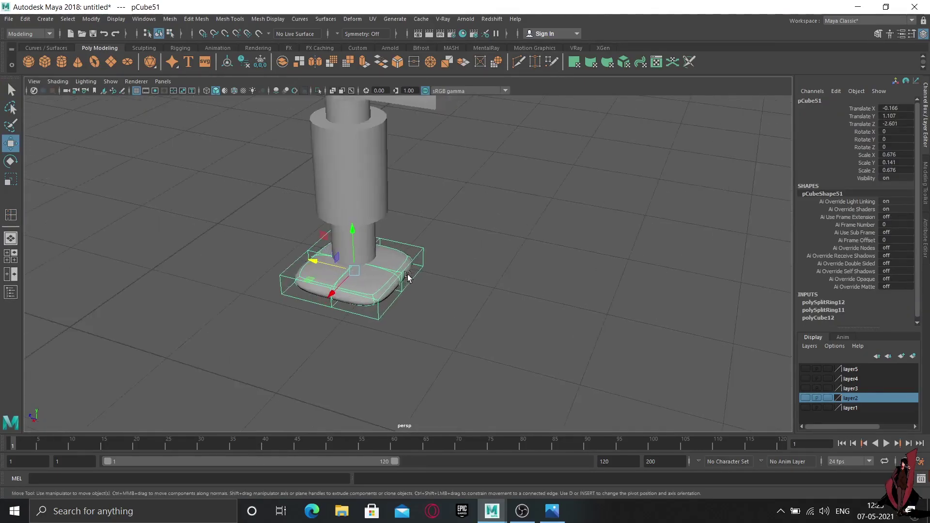
scroll(401, 290, up, 2)
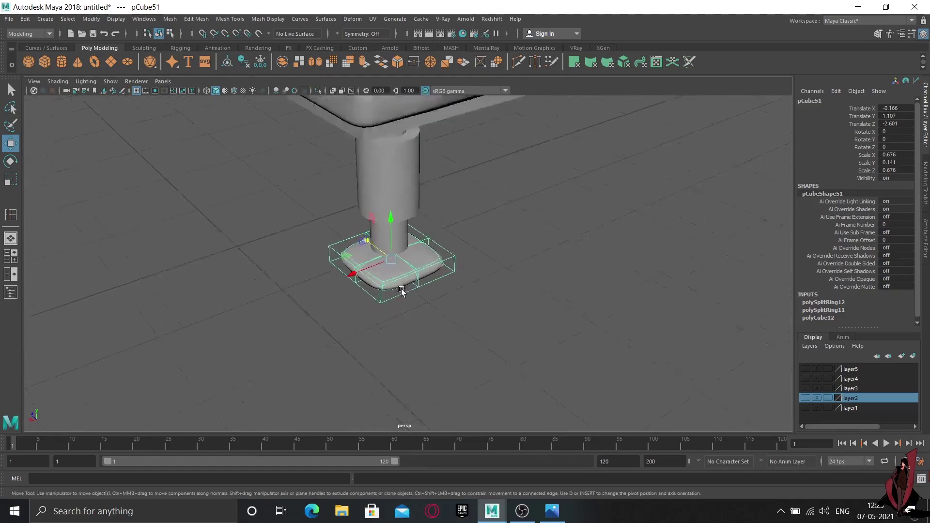
scroll(401, 290, down, 4)
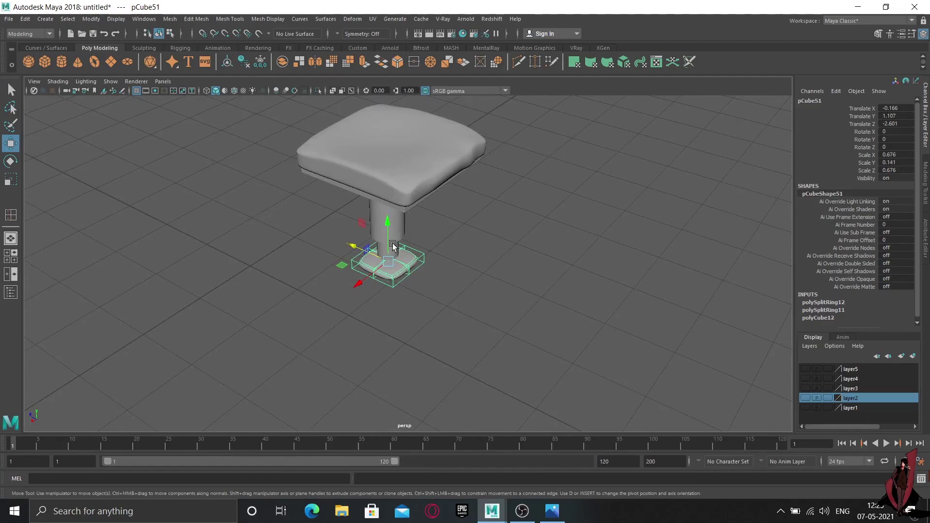
Create another cube, move it under the stool and flatten it into a thin block.
click(43, 63)
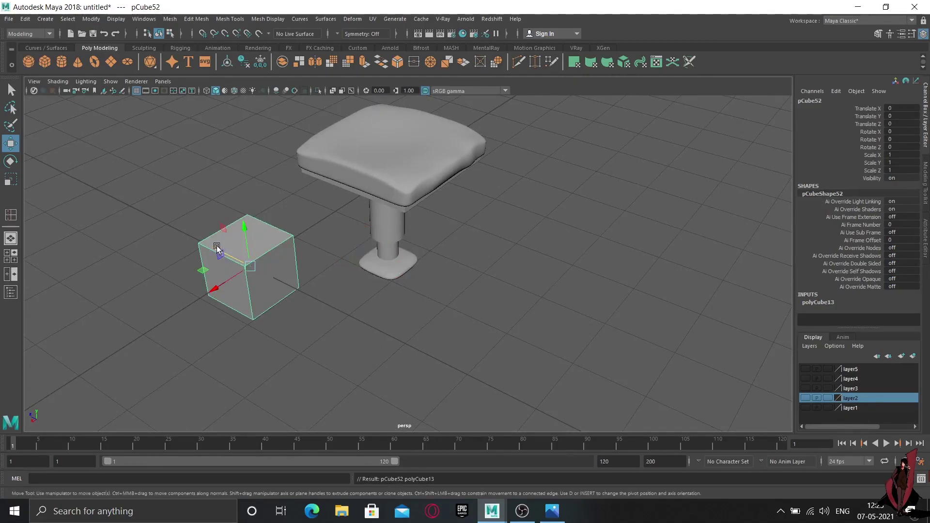
mouse_move(217, 248)
mouse_down()
mouse_move(357, 315)
mouse_move(396, 256)
mouse_up()
mouse_move(360, 294)
mouse_down()
mouse_move(395, 300)
mouse_move(430, 270)
mouse_up()
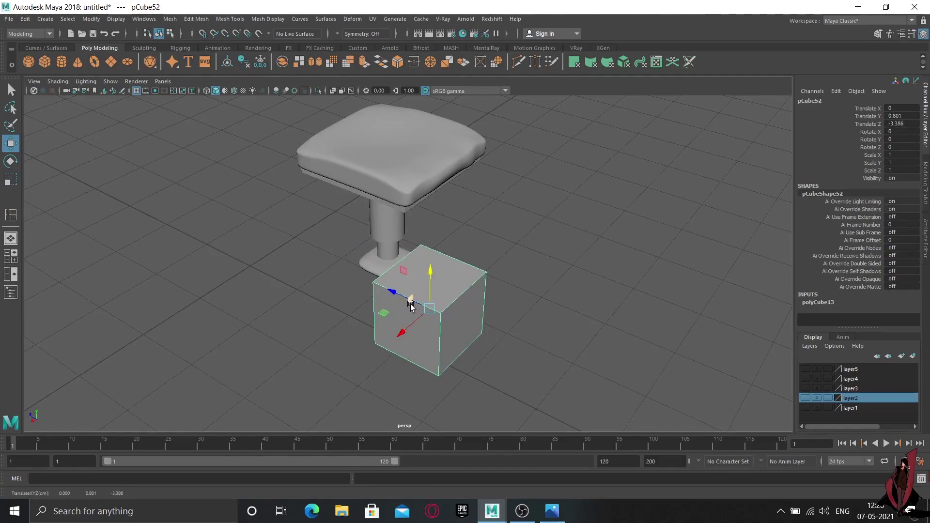
alt+drag(410, 303, 422, 290)
key(r)
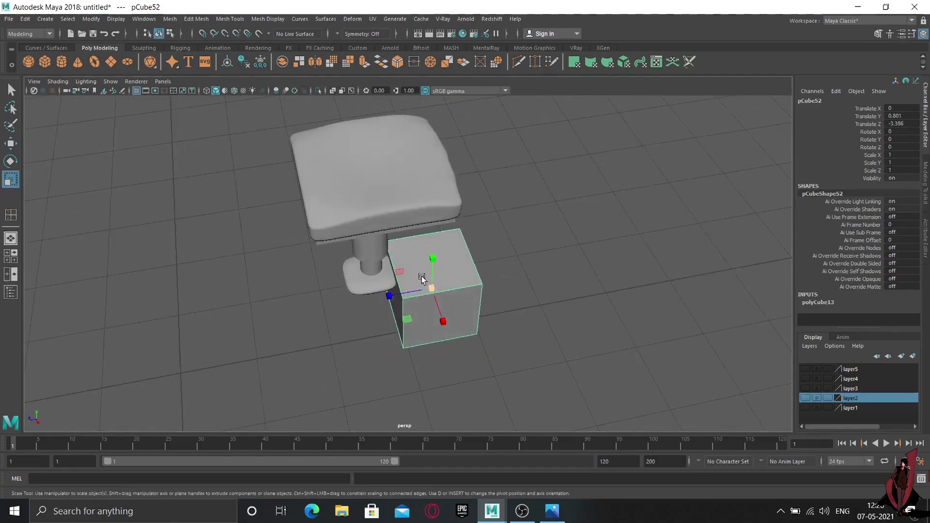
middle_drag(434, 260, 438, 287)
mouse_move(456, 291)
alt+mouse_down()
mouse_move(406, 330)
mouse_move(434, 321)
mouse_move(394, 329)
mouse_move(407, 319)
alt+mouse_up()
Position the block against the post's base and tilt it -8.373 on X.
key(w)
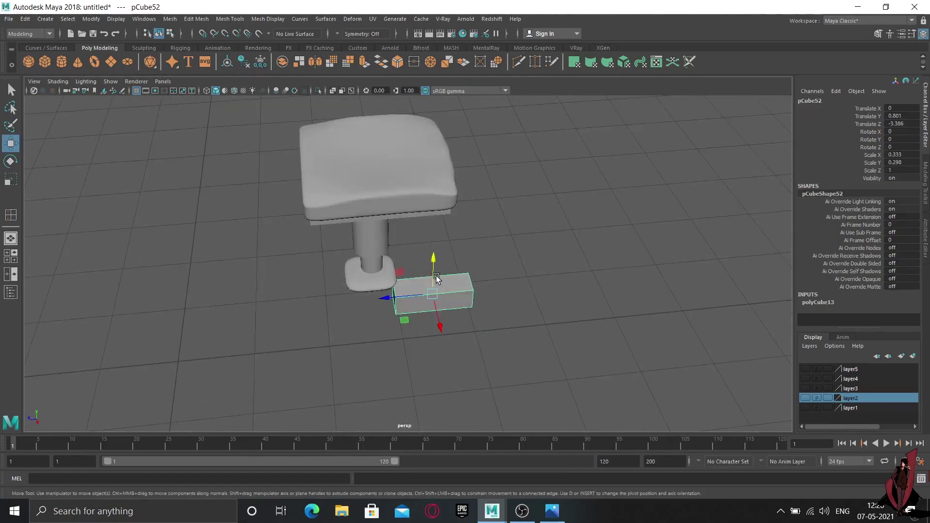
drag(428, 260, 427, 237)
mouse_move(475, 280)
alt+mouse_down()
mouse_move(413, 271)
mouse_move(408, 300)
mouse_move(416, 306)
mouse_move(422, 243)
alt+mouse_up()
key(r)
key(w)
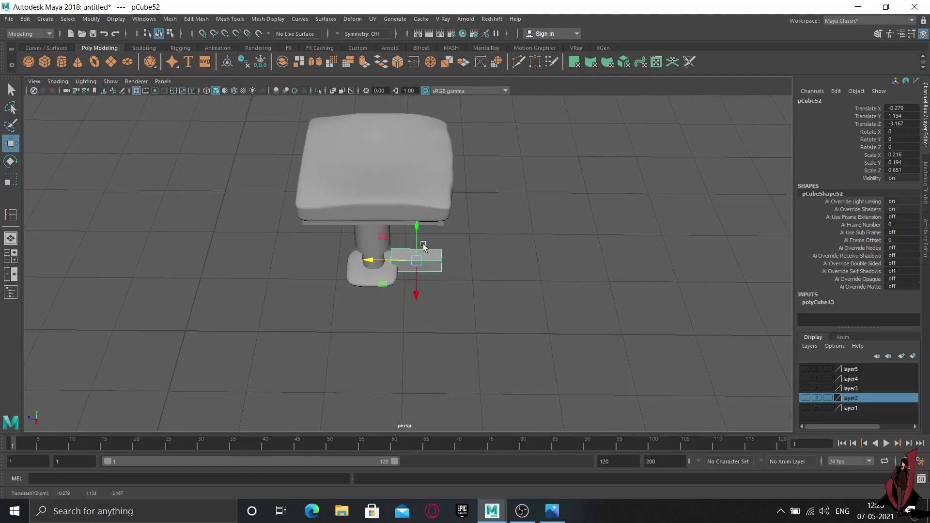
mouse_move(415, 297)
mouse_down()
mouse_move(453, 316)
mouse_move(437, 307)
mouse_up()
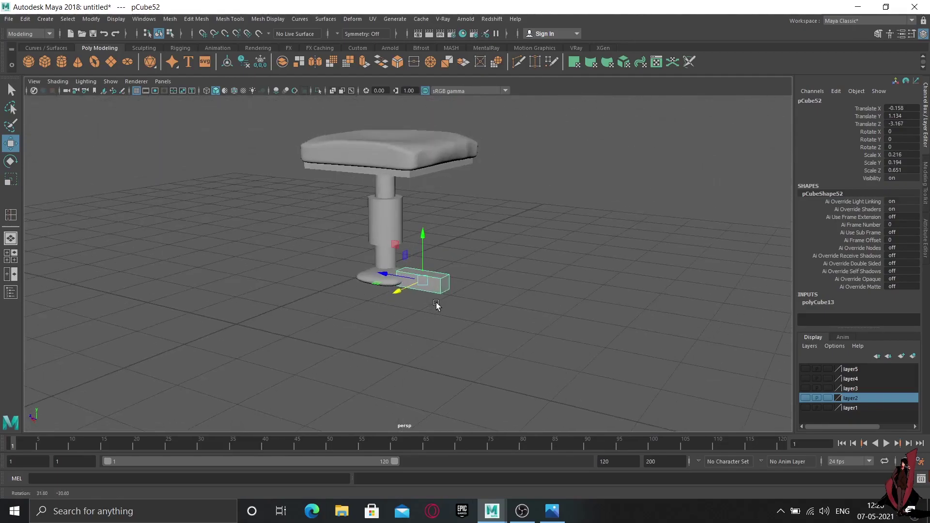
key(e)
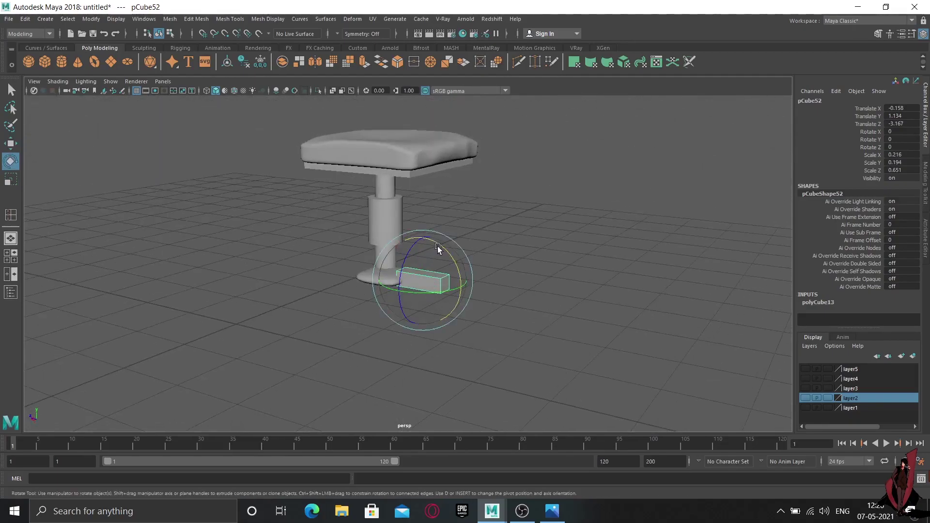
mouse_move(437, 246)
mouse_down()
mouse_move(443, 254)
mouse_move(425, 250)
mouse_up()
key(w)
drag(397, 281, 389, 280)
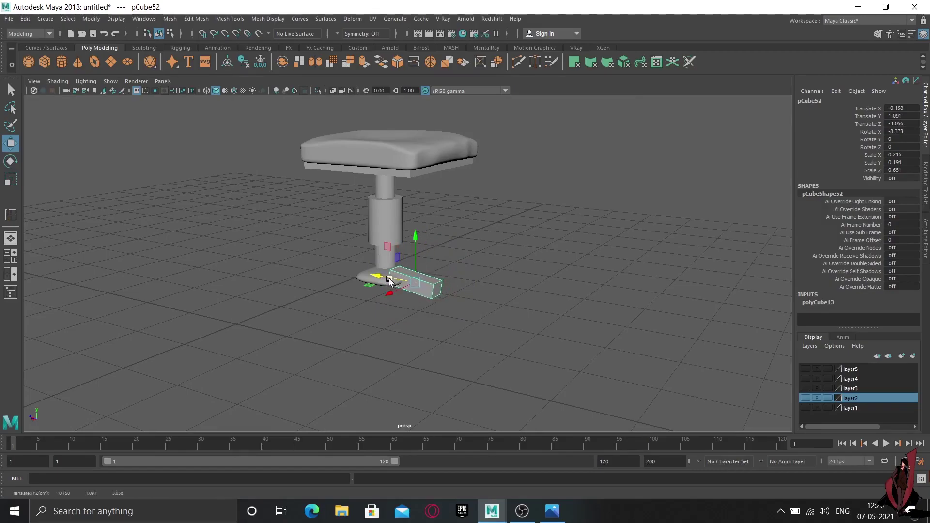
mouse_move(446, 313)
alt+mouse_down()
mouse_move(418, 245)
mouse_move(458, 265)
alt+mouse_up()
mouse_move(417, 238)
mouse_down()
mouse_move(394, 262)
mouse_move(459, 270)
mouse_up()
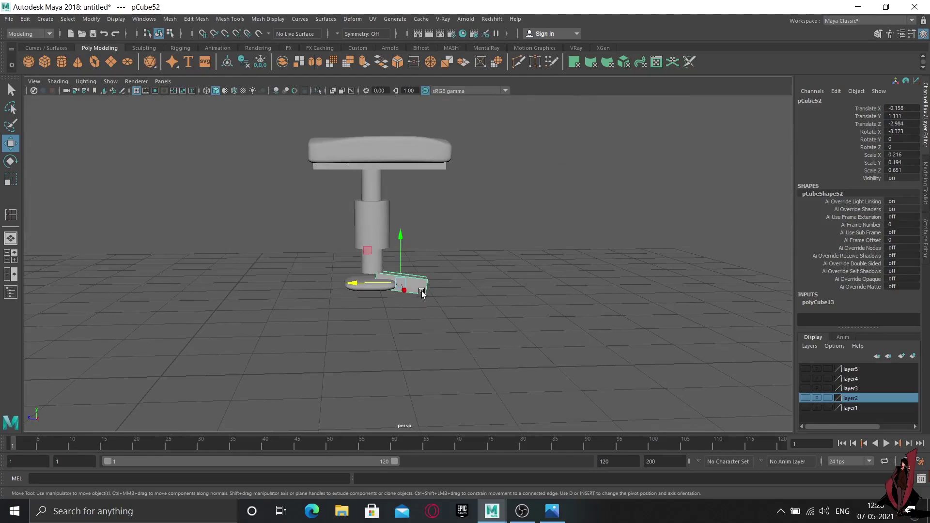
Drag pCube52's outer-end vertices outward so the leg slopes toward the floor, then return to object mode.
mouse_move(435, 300)
alt+mouse_down()
mouse_move(423, 281)
mouse_move(412, 337)
alt+mouse_up()
right_click(423, 224)
click(380, 225)
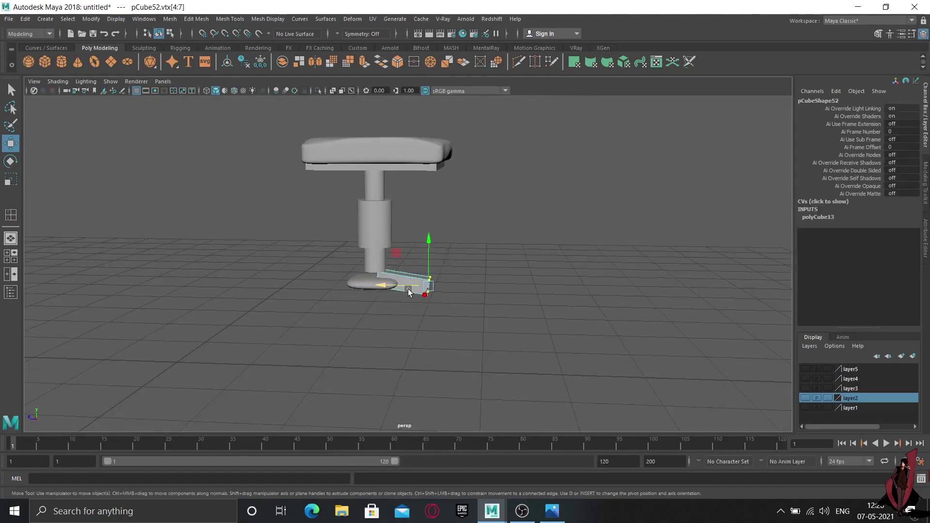
drag(392, 286, 421, 301)
drag(460, 261, 460, 257)
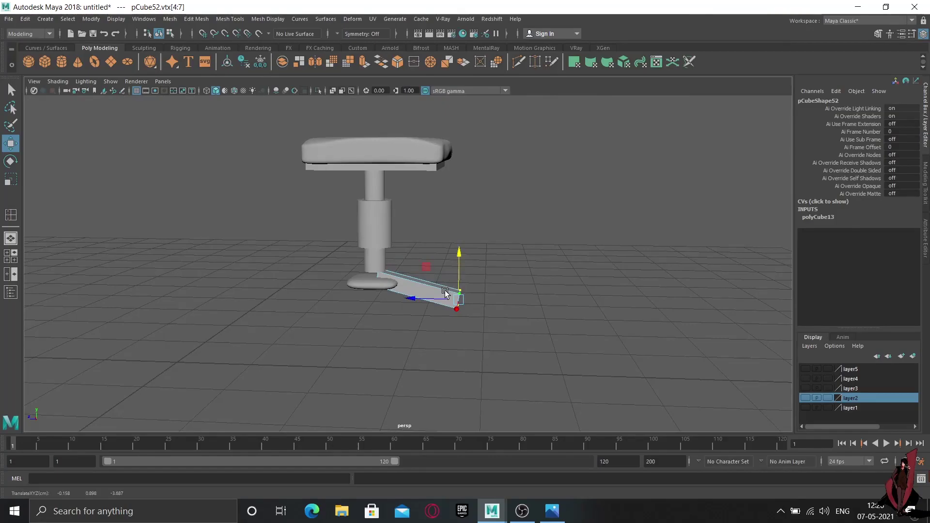
right_drag(446, 291, 392, 228)
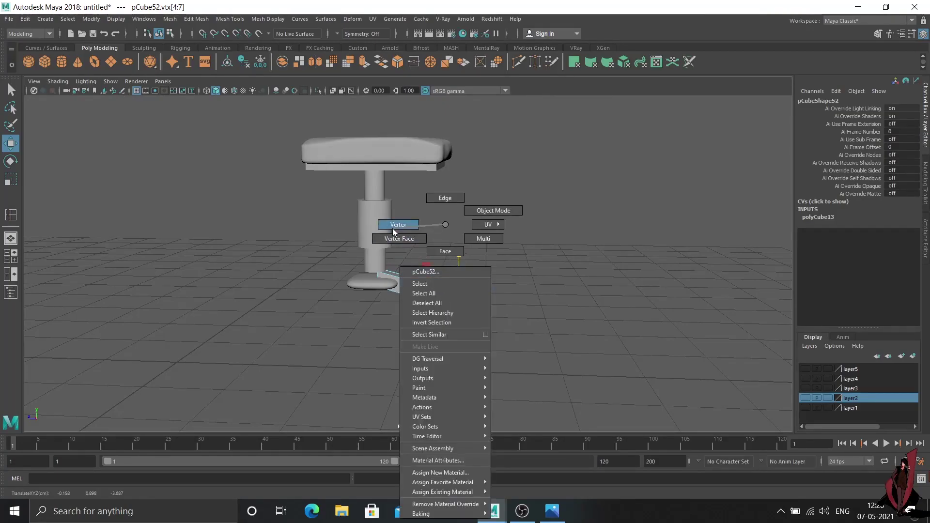
right_drag(392, 228, 493, 210)
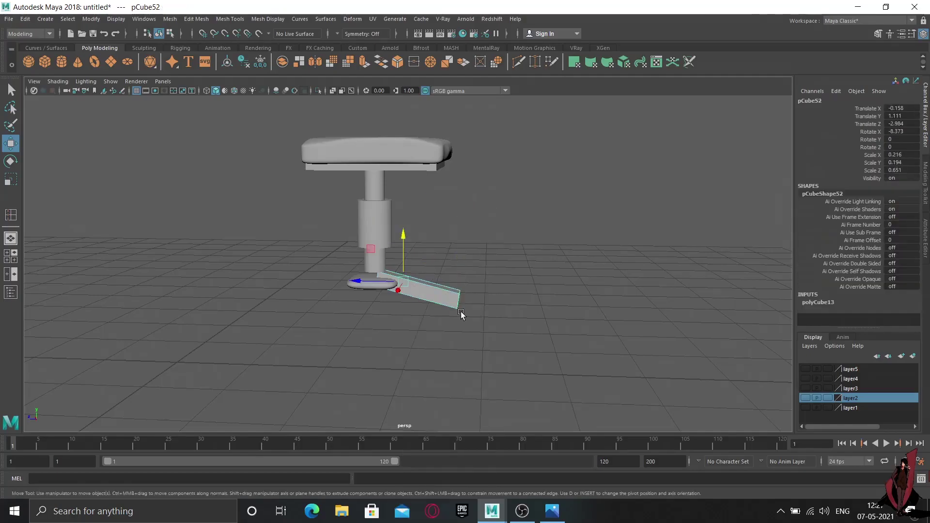
scroll(460, 314, up, 2)
shift+right_drag(474, 313, 465, 309)
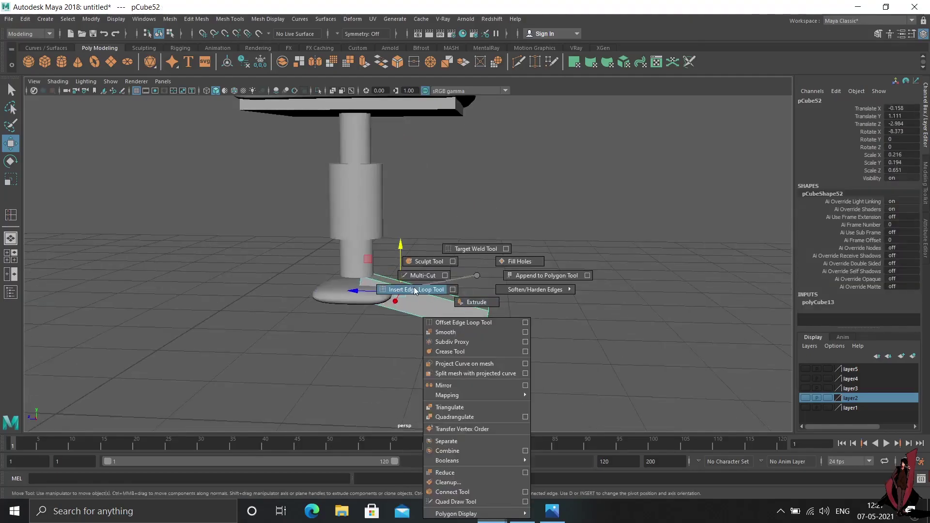
Add an edge loop near the plank's tip and raise the tip vertices to bend it up.
click(474, 311)
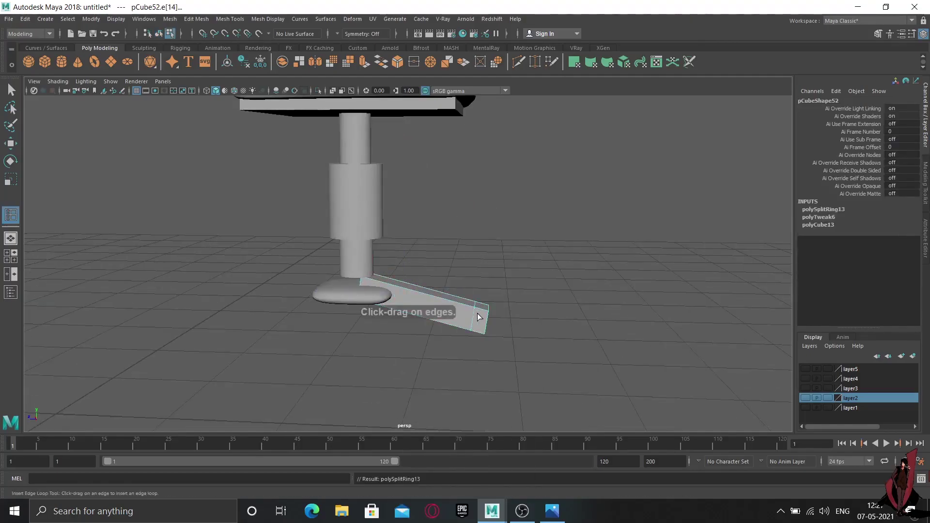
click(11, 90)
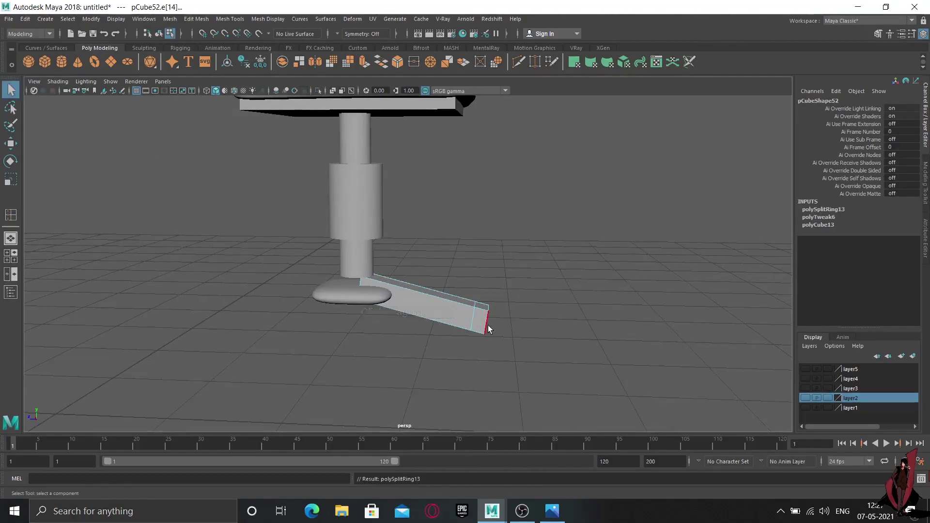
right_drag(484, 225, 446, 224)
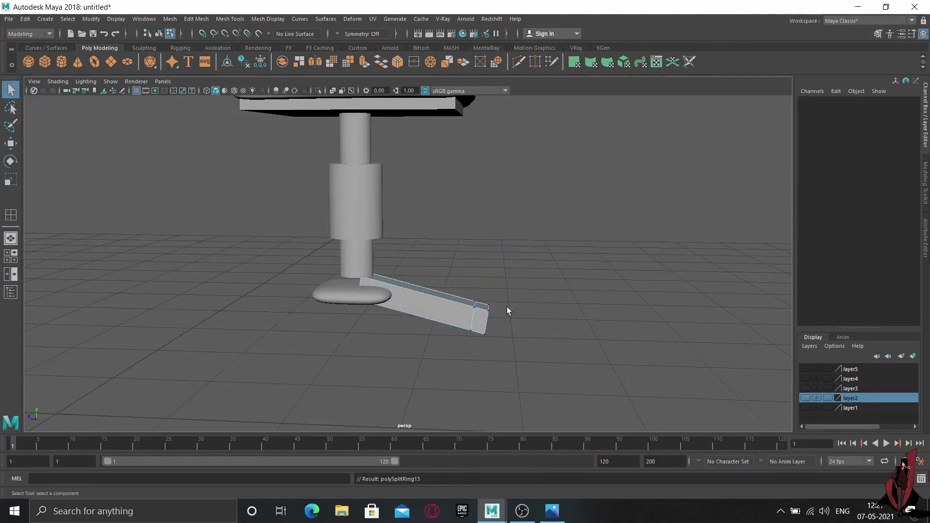
mouse_move(504, 291)
mouse_down()
mouse_move(477, 339)
mouse_move(481, 349)
mouse_up()
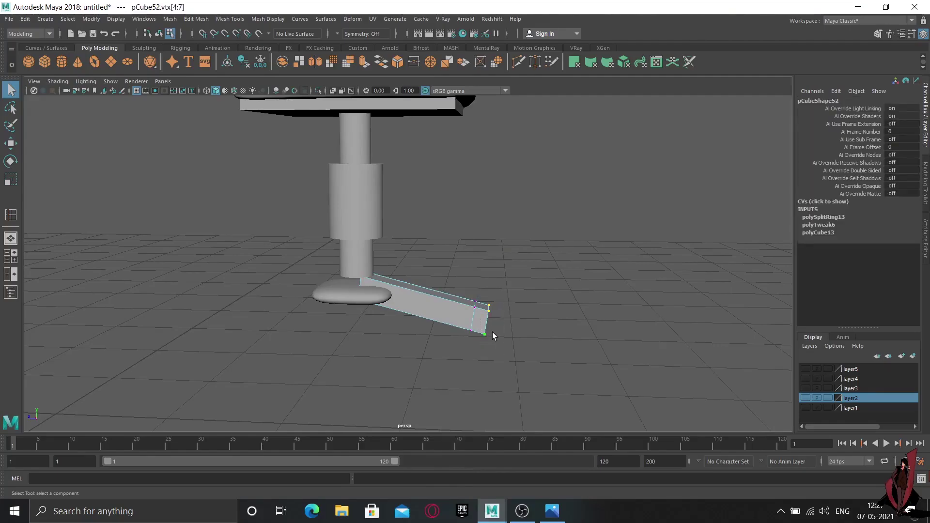
key(w)
drag(488, 297, 484, 264)
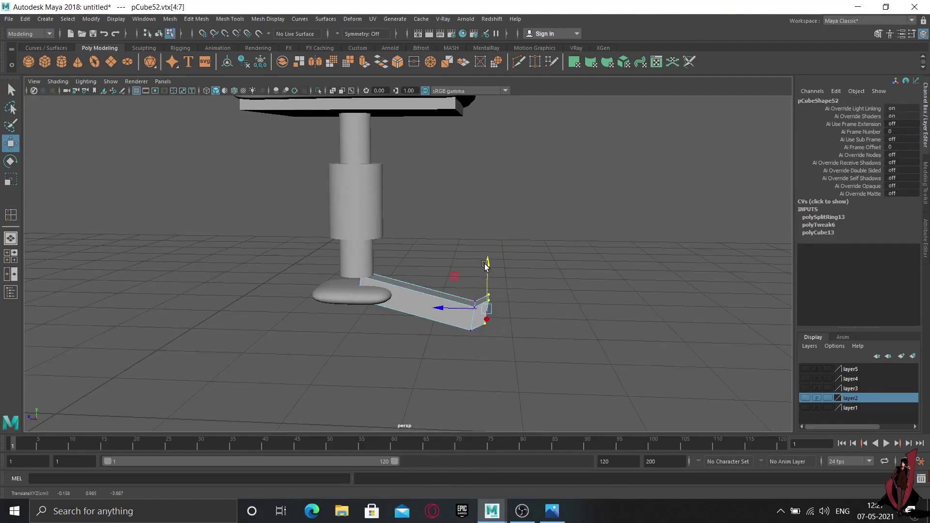
Push the tip vertices outward along the leg and preview the leg smoothed.
click(461, 313)
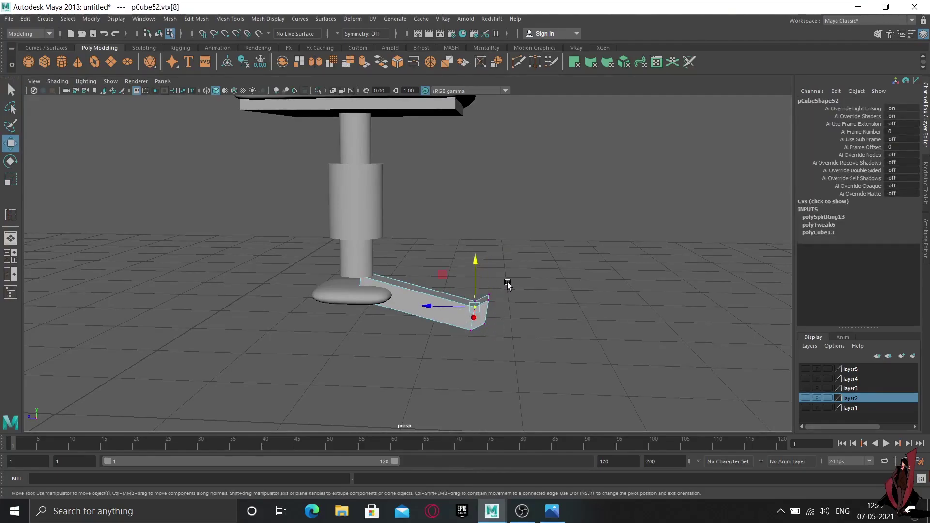
mouse_move(507, 283)
mouse_down()
mouse_move(483, 356)
mouse_move(472, 350)
mouse_up()
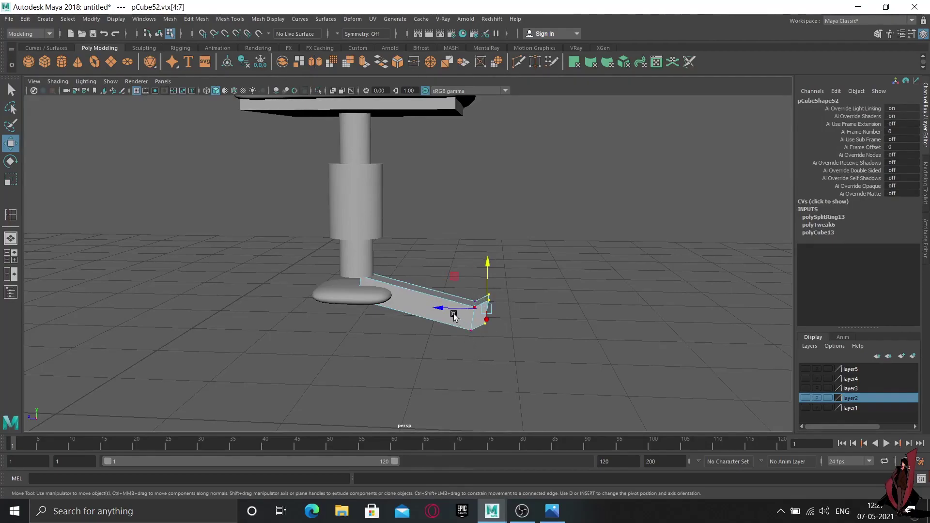
drag(454, 315, 461, 314)
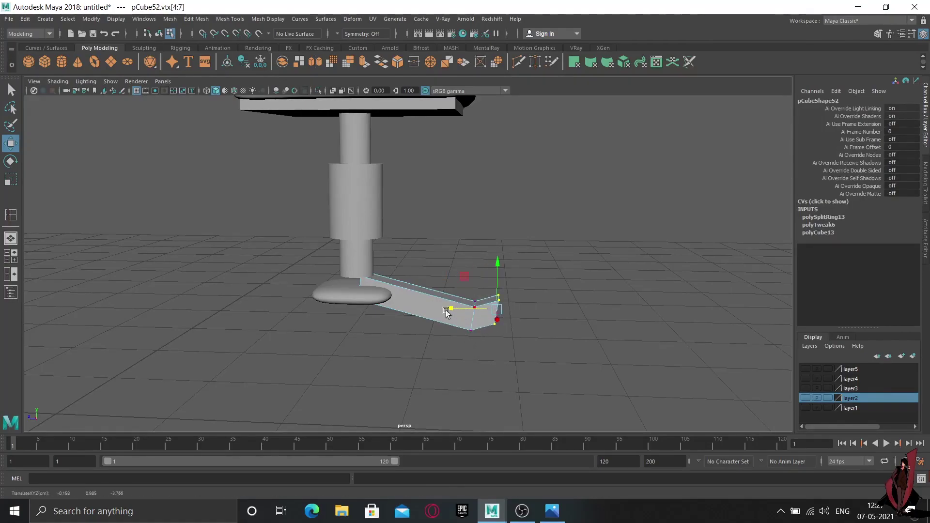
right_drag(409, 240, 509, 182)
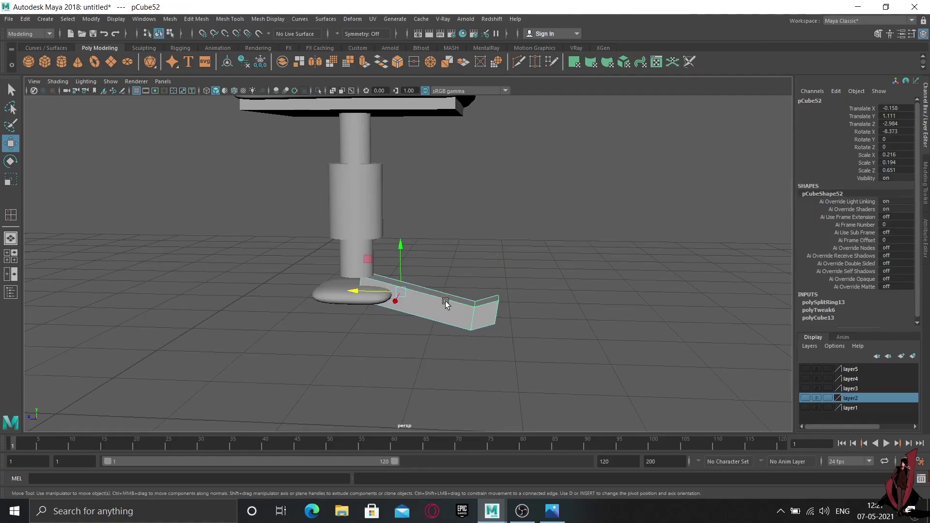
key(3)
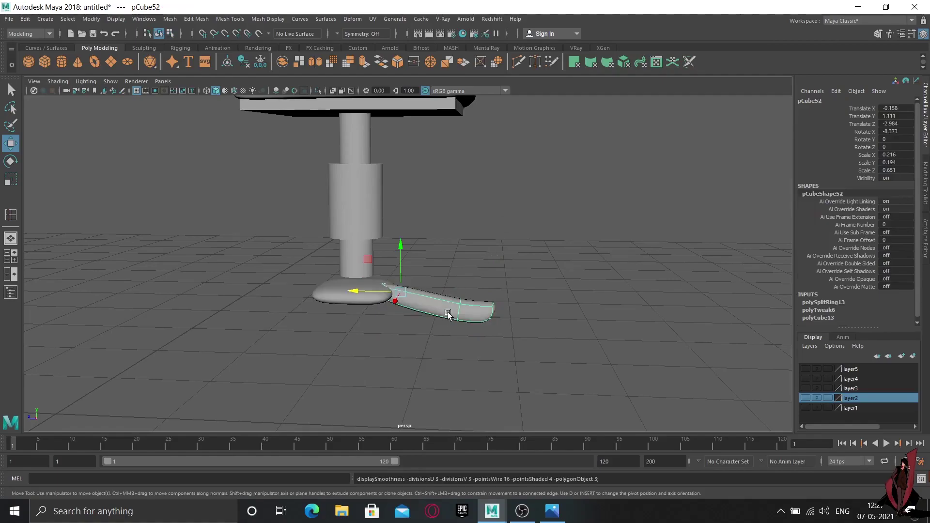
mouse_move(475, 308)
alt+mouse_down()
mouse_move(382, 325)
mouse_move(477, 323)
alt+mouse_up()
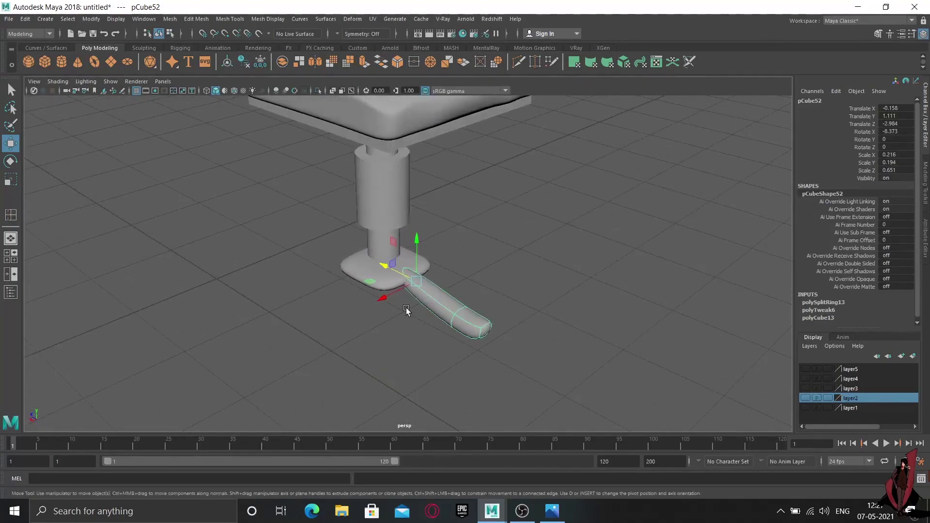
Duplicate the leg and swing the copy around the post toward the base.
key(ctrl+d)
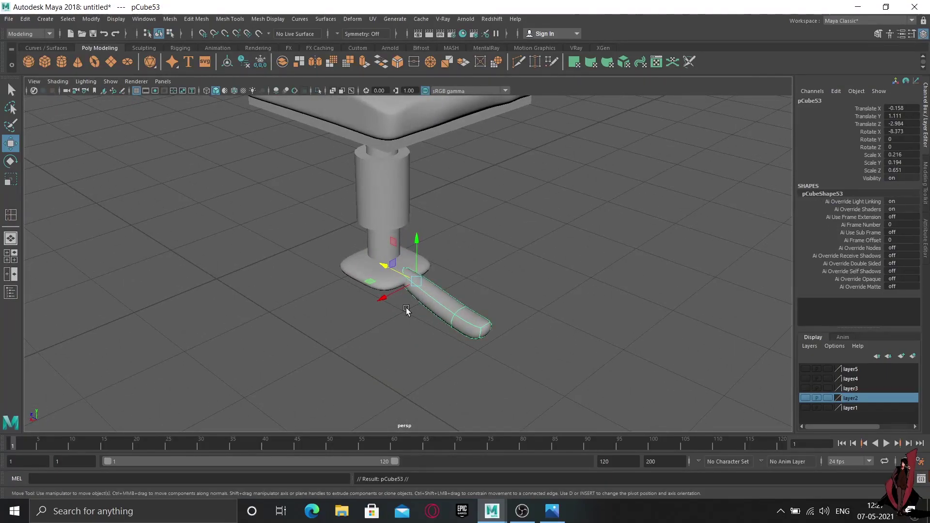
key(e)
mouse_move(411, 307)
mouse_down()
mouse_move(329, 285)
mouse_move(301, 246)
mouse_up()
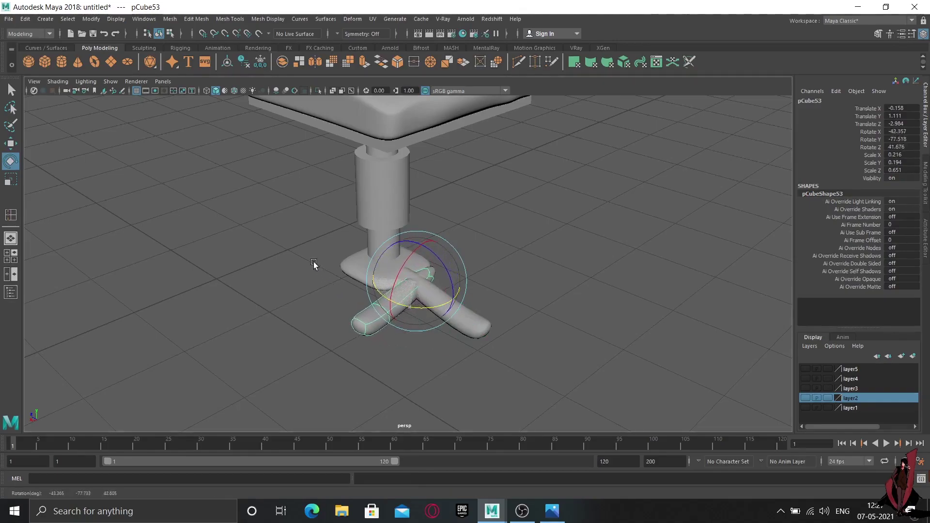
key(w)
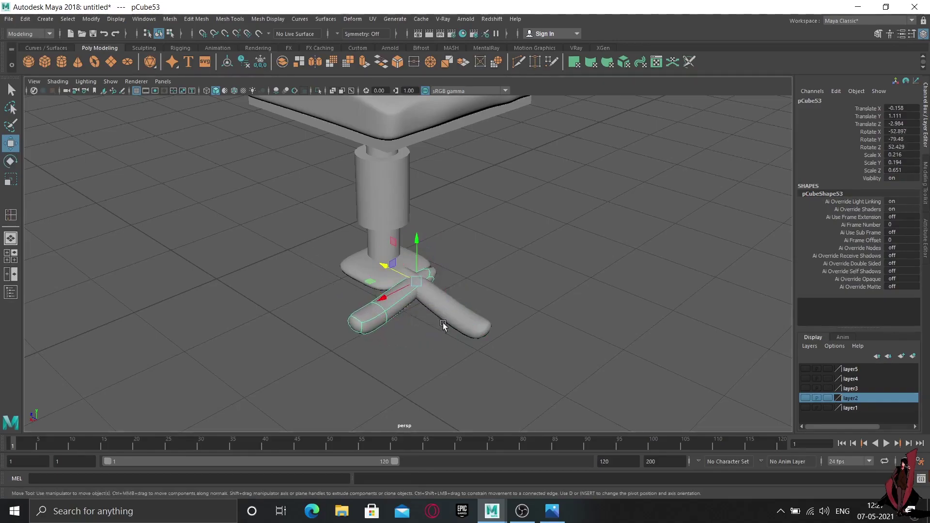
mouse_move(380, 265)
mouse_down()
mouse_move(351, 270)
mouse_move(394, 284)
mouse_move(384, 270)
mouse_move(345, 259)
mouse_move(426, 305)
mouse_move(373, 291)
mouse_move(380, 312)
mouse_move(354, 342)
mouse_up()
Fine-tune the copied leg's position and downward tilt against the base.
key(e)
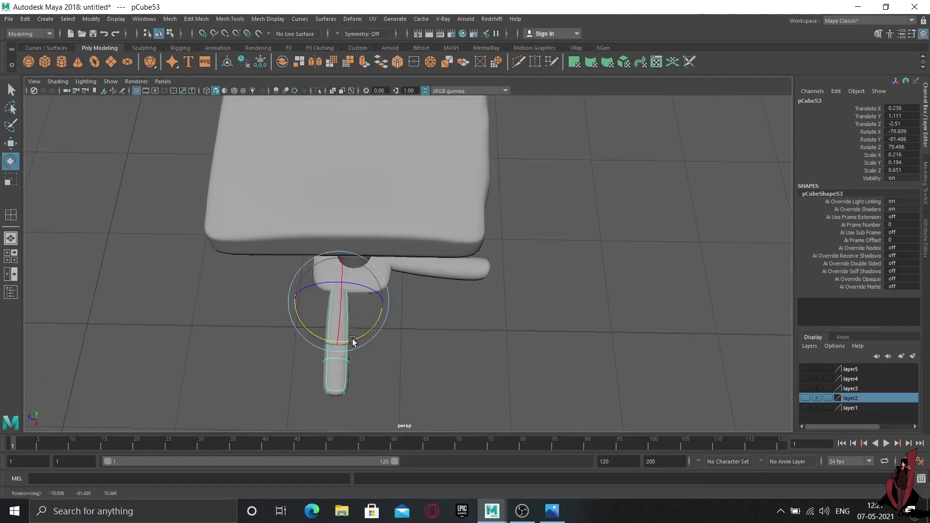
key(w)
alt+drag(393, 336, 359, 322)
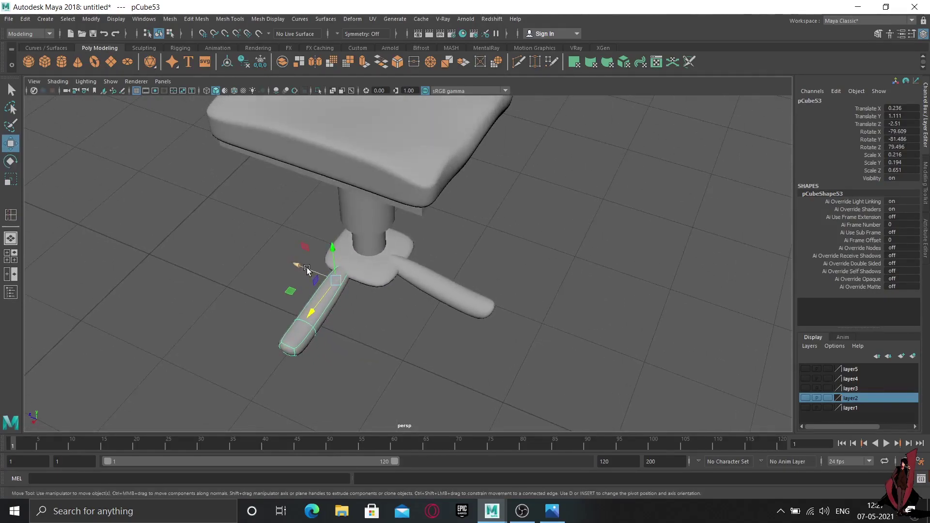
mouse_move(306, 269)
mouse_down()
mouse_move(314, 277)
mouse_move(409, 269)
mouse_move(434, 286)
mouse_move(414, 274)
mouse_move(409, 296)
mouse_move(305, 294)
mouse_up()
alt+drag(547, 353, 459, 321)
key(e)
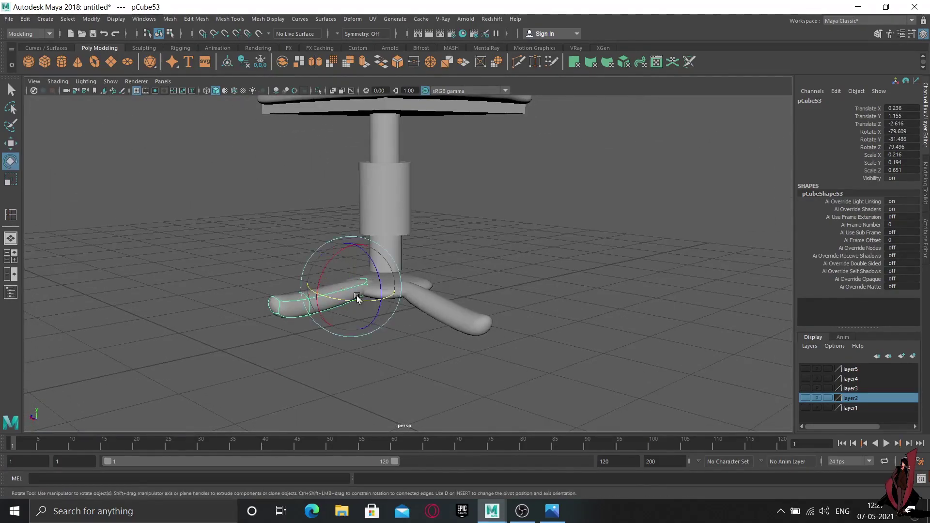
drag(334, 260, 353, 249)
key(w)
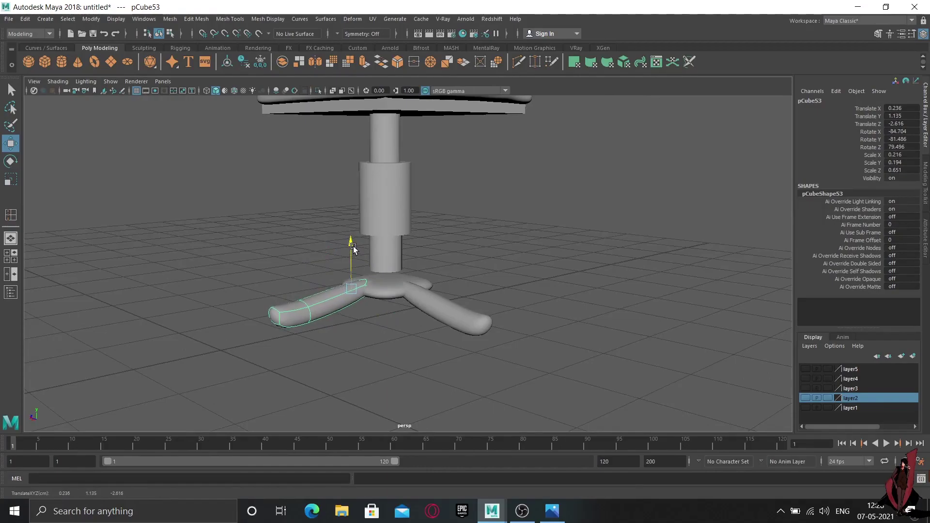
mouse_move(376, 290)
alt+mouse_down()
mouse_move(366, 314)
mouse_move(463, 330)
alt+mouse_up()
Make two more copies of the leg with Shift+D.
key(shift+d)
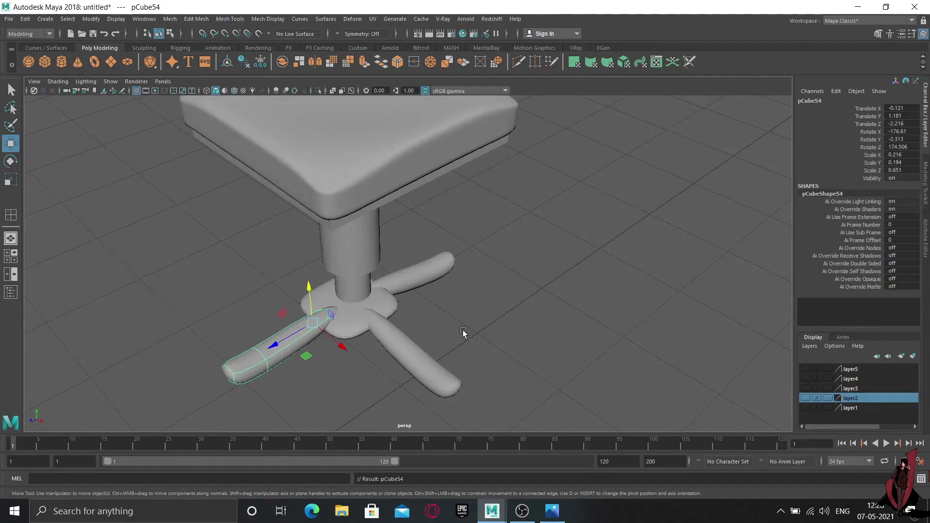
key(shift+d)
mouse_move(463, 330)
alt+mouse_down()
mouse_move(488, 330)
mouse_move(414, 224)
alt+mouse_up()
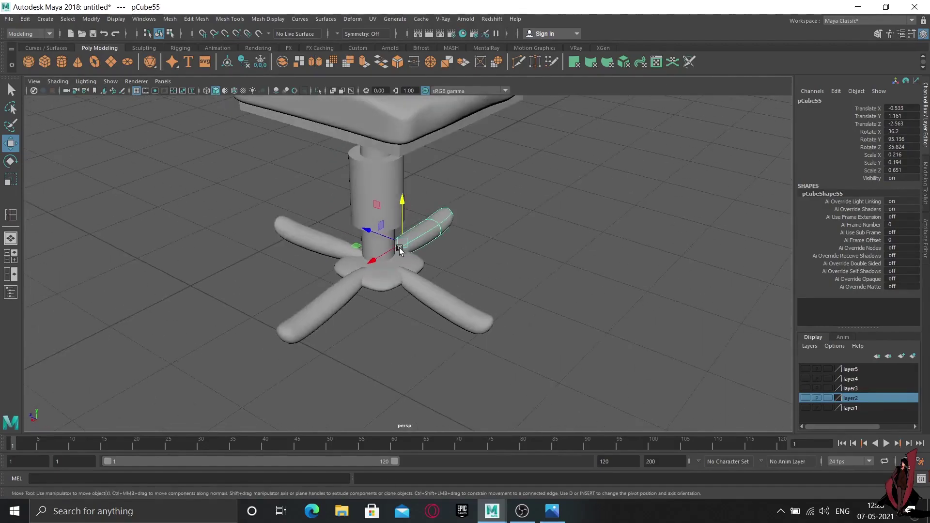
right_click(413, 225)
click(628, 315)
mouse_move(629, 315)
alt+mouse_down()
mouse_move(527, 287)
mouse_move(413, 307)
mouse_move(469, 303)
mouse_move(498, 330)
mouse_move(469, 351)
alt+mouse_up()
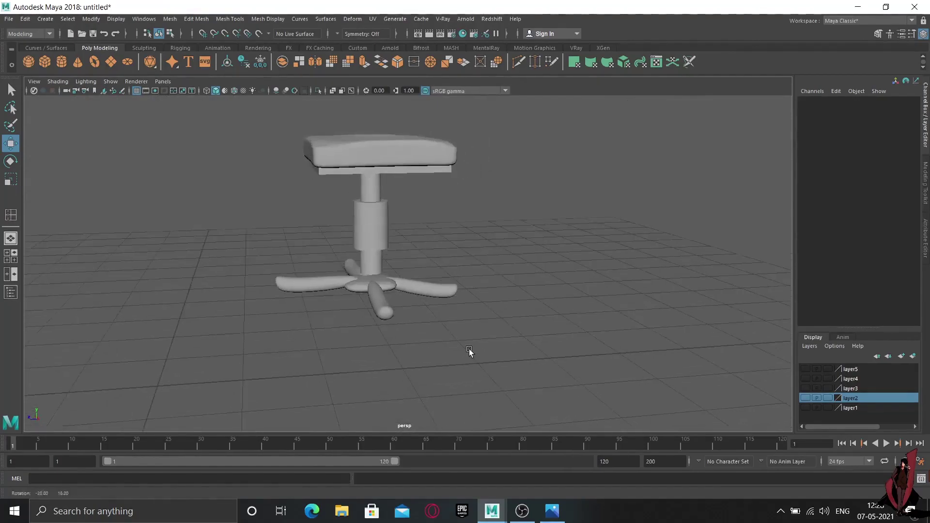
Tilt the left new leg to match the others.
click(322, 277)
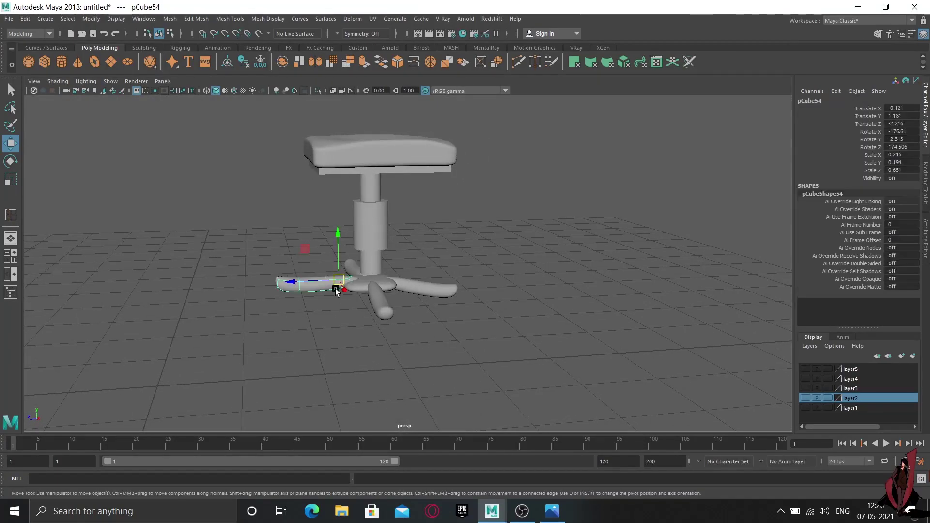
key(e)
mouse_move(318, 255)
mouse_down()
mouse_move(310, 257)
mouse_move(340, 237)
mouse_up()
key(w)
mouse_move(347, 296)
alt+mouse_down()
mouse_move(391, 332)
mouse_move(483, 313)
alt+mouse_up()
Tilt the other new leg down to sit like the rest.
click(404, 323)
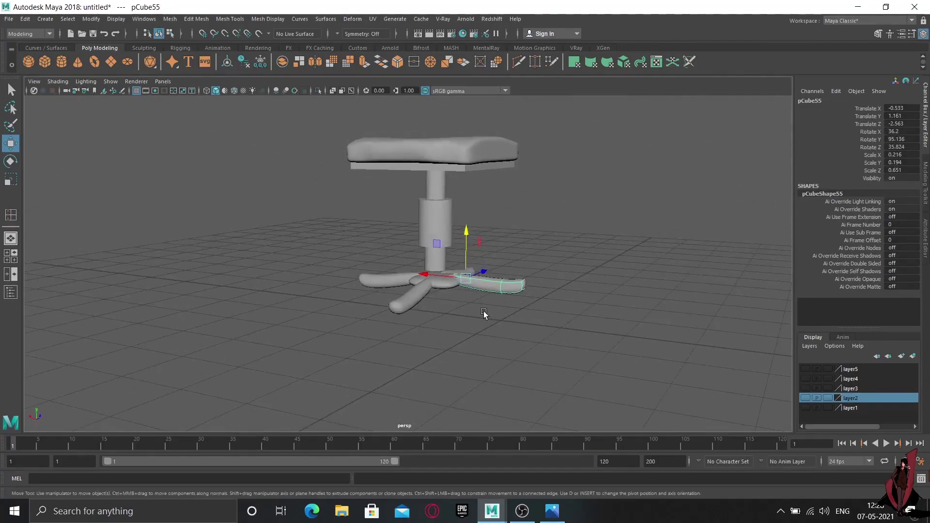
key(e)
drag(479, 241, 472, 261)
key(w)
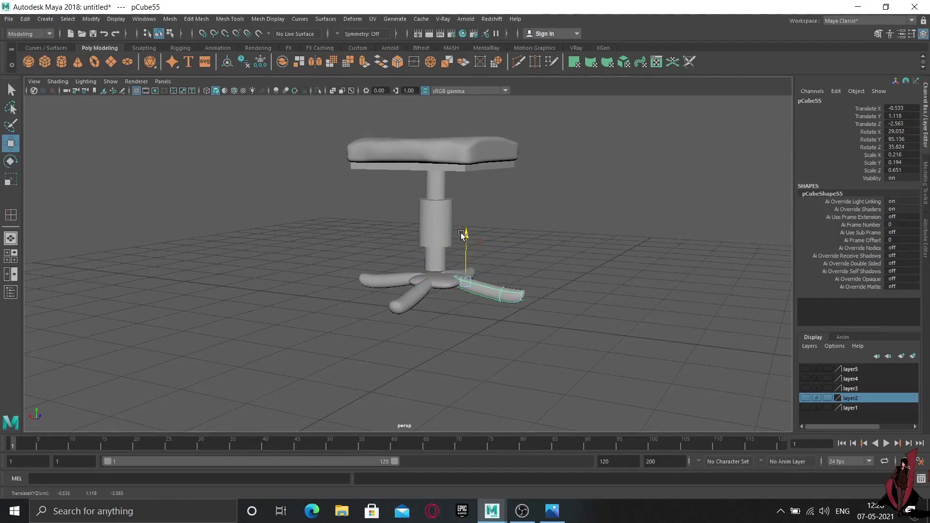
mouse_move(397, 322)
alt+mouse_down()
mouse_move(457, 315)
mouse_move(439, 329)
alt+mouse_up()
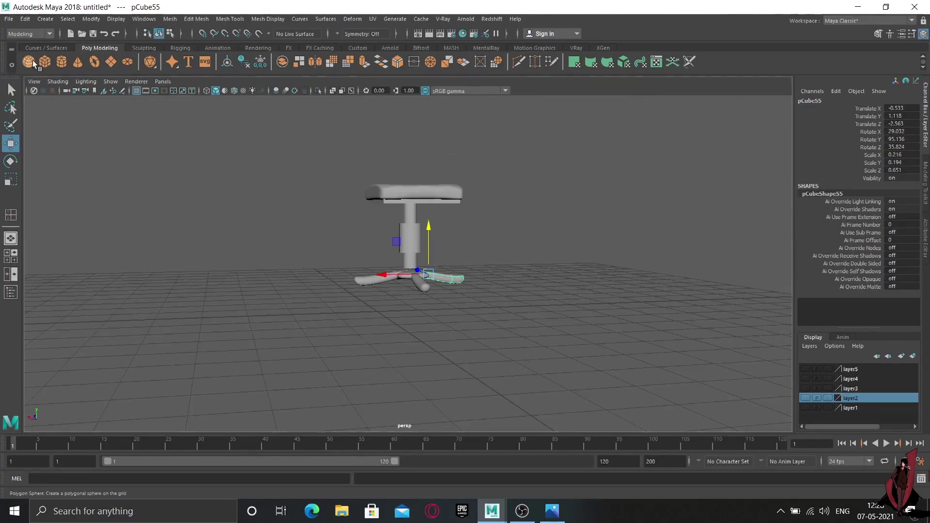
Create a polygon cylinder, flatten it into a thin disc and move it toward the stool.
click(61, 61)
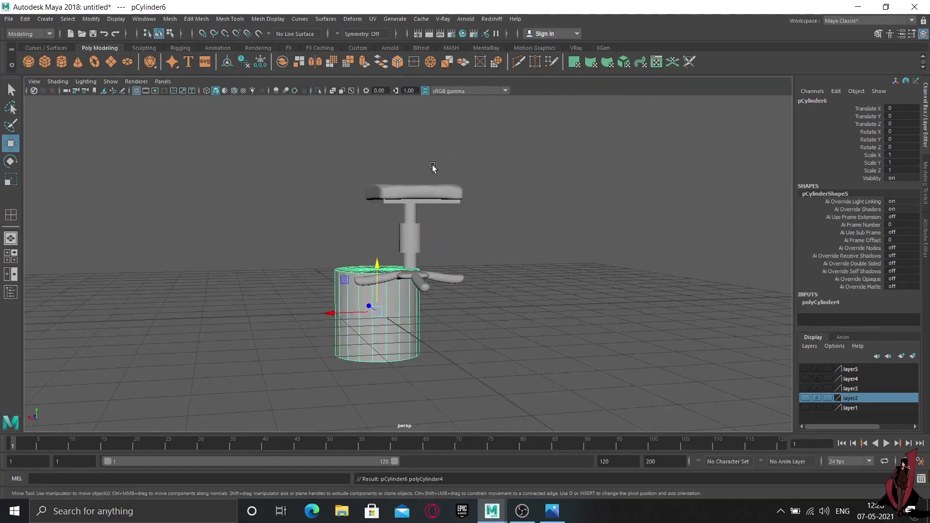
mouse_move(413, 295)
alt+mouse_down()
mouse_move(479, 313)
mouse_move(405, 318)
alt+mouse_up()
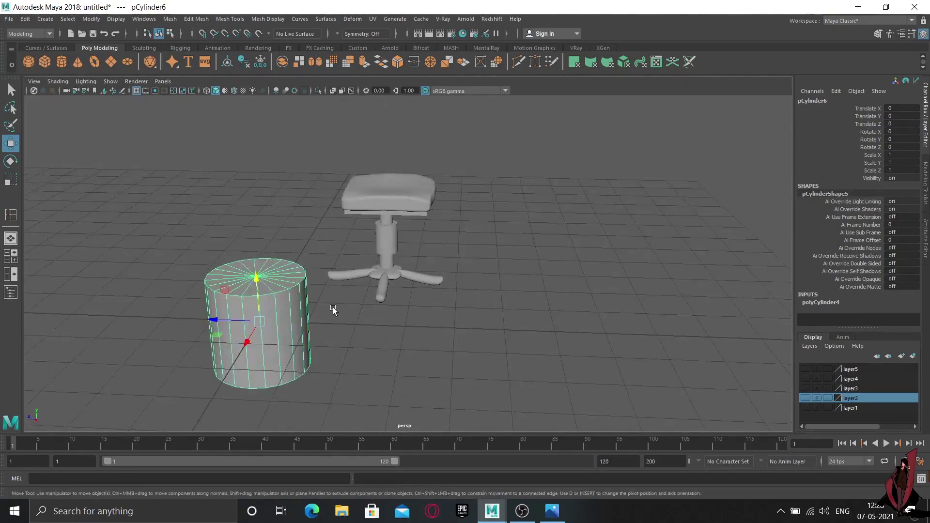
key(r)
mouse_move(262, 289)
mouse_down()
mouse_move(260, 324)
mouse_move(200, 312)
mouse_up()
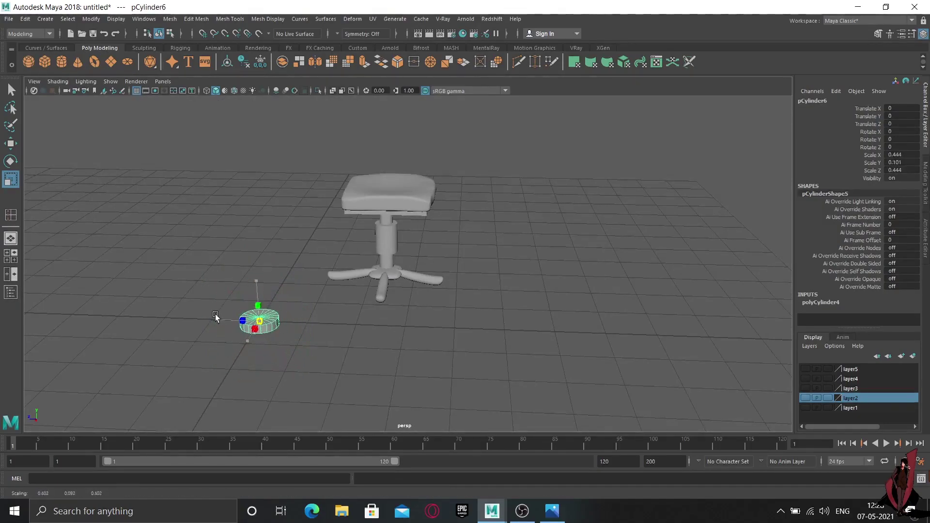
drag(260, 289, 257, 221)
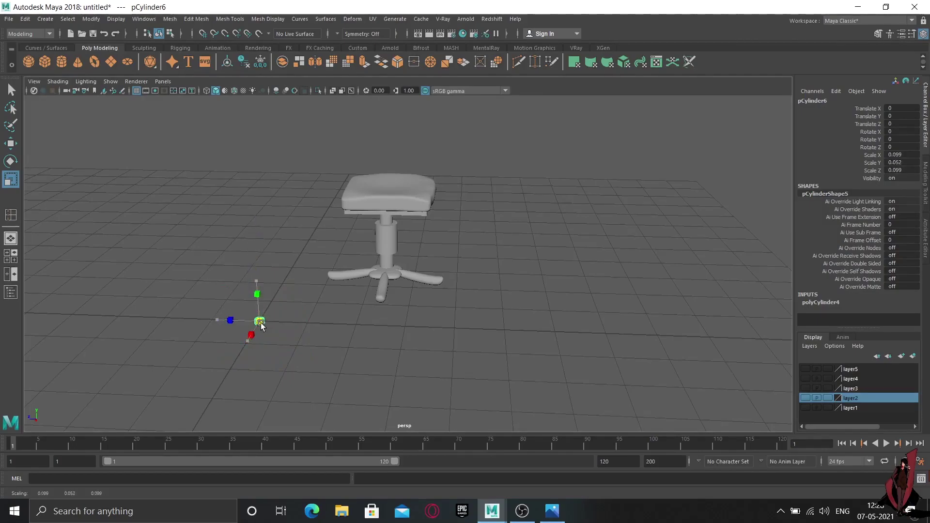
key(w)
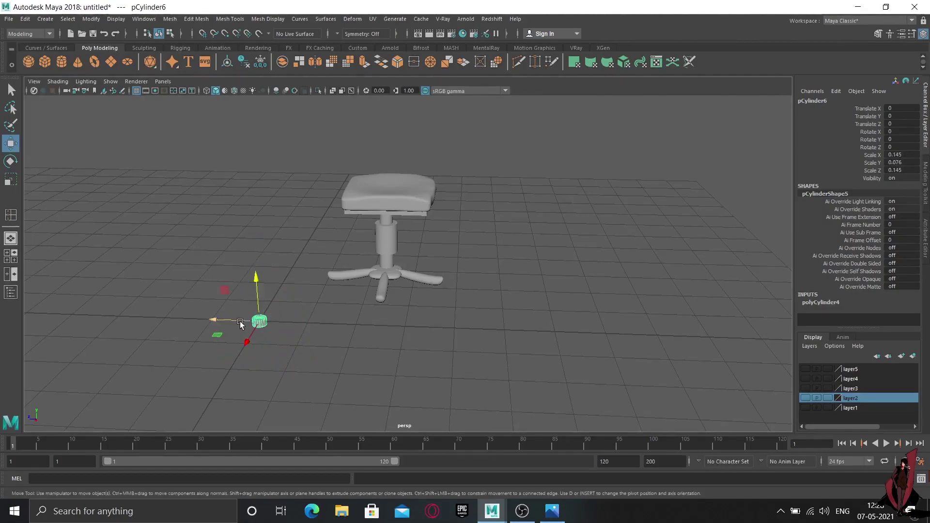
mouse_move(240, 321)
mouse_down()
mouse_move(384, 284)
mouse_move(391, 274)
mouse_up()
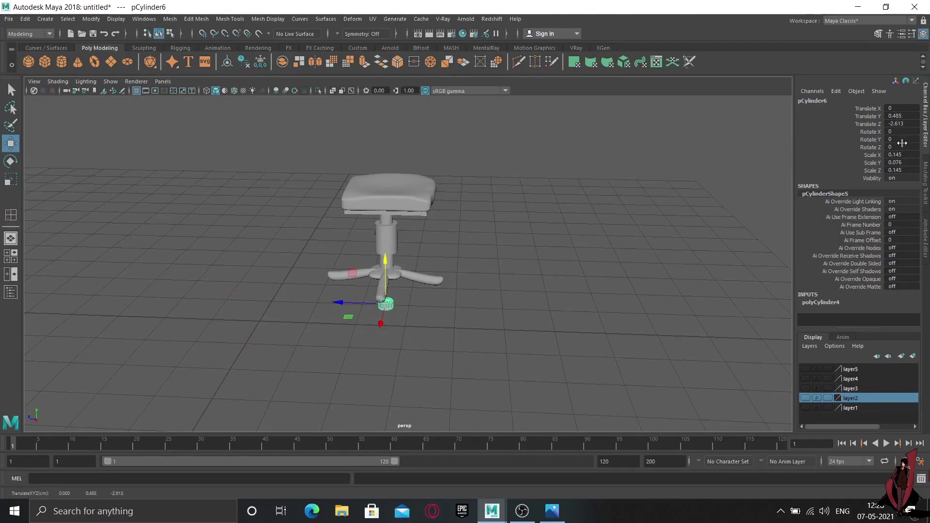
Set the disc's Rotate X to 90 so the wheel stands upright.
key(e)
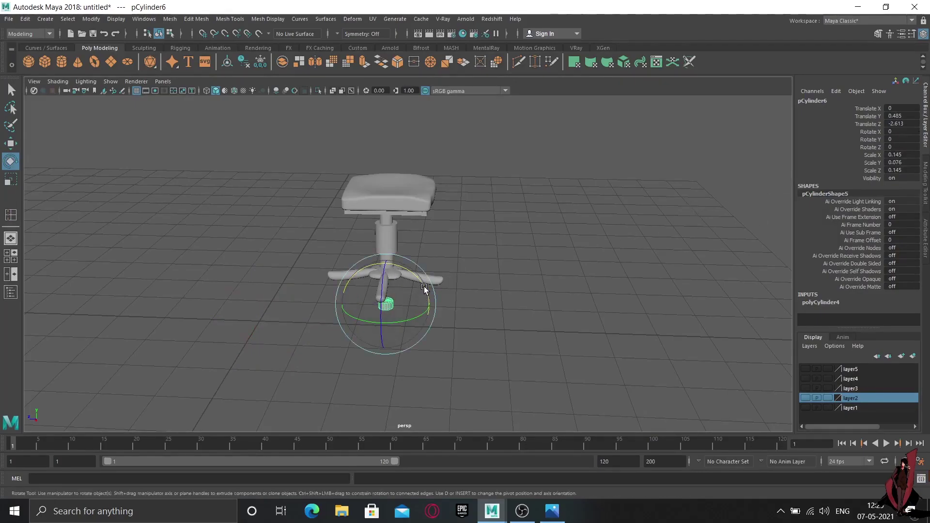
drag(434, 288, 426, 320)
double_click(911, 129)
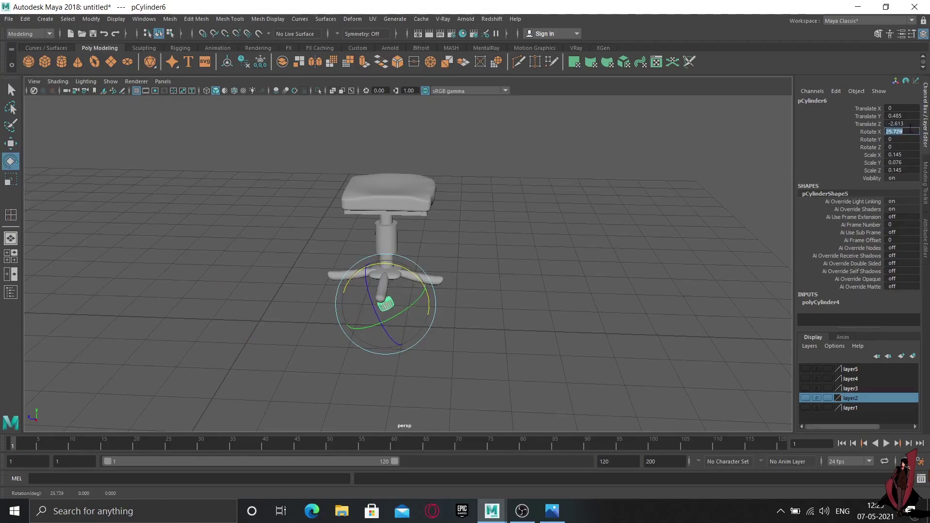
text(90)
key(Return)
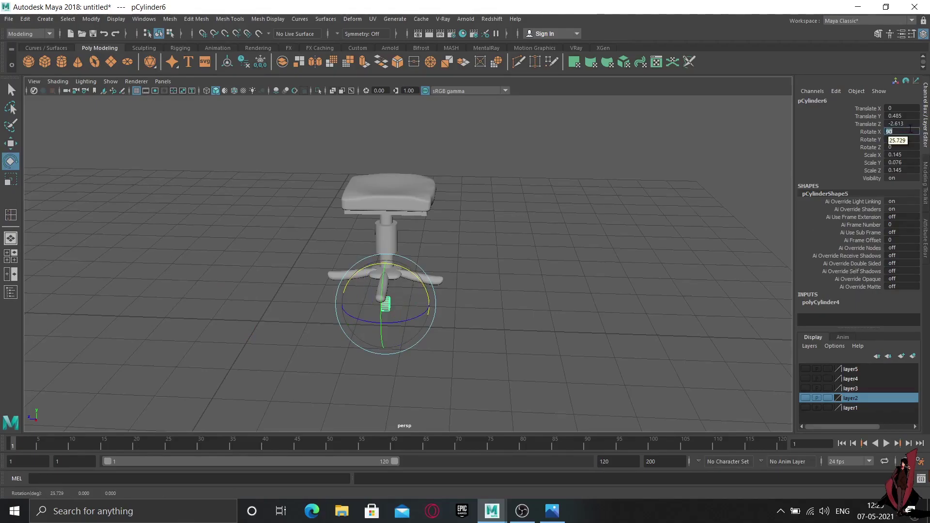
Position the wheel just under the tip of one leg.
alt+drag(523, 332, 436, 332)
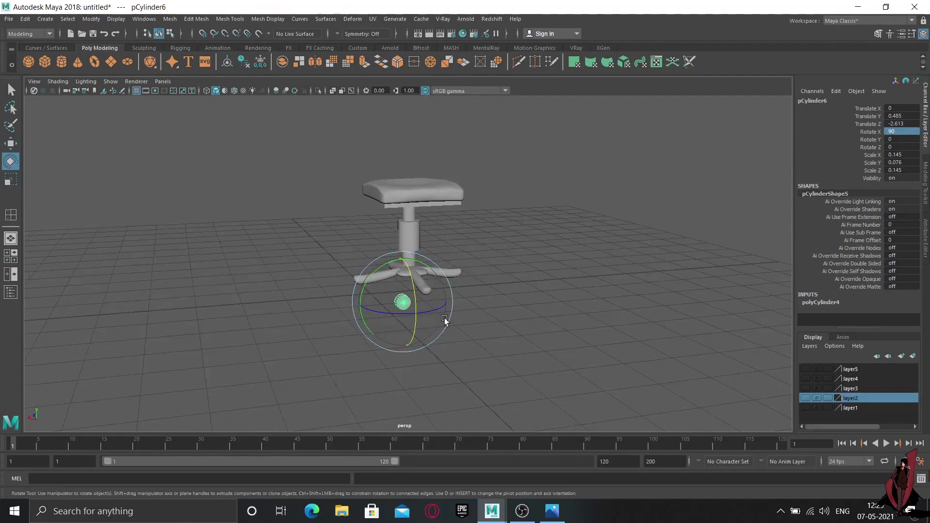
key(w)
drag(372, 306, 328, 309)
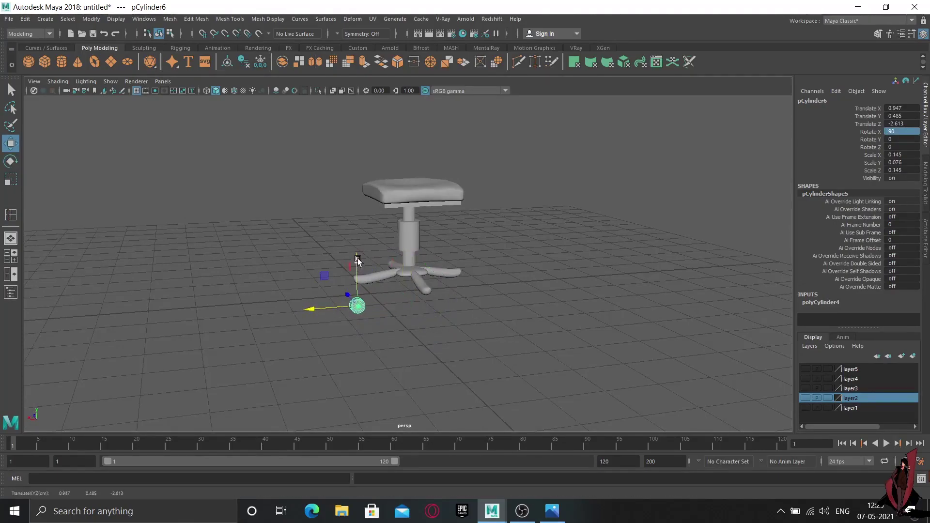
drag(356, 258, 354, 239)
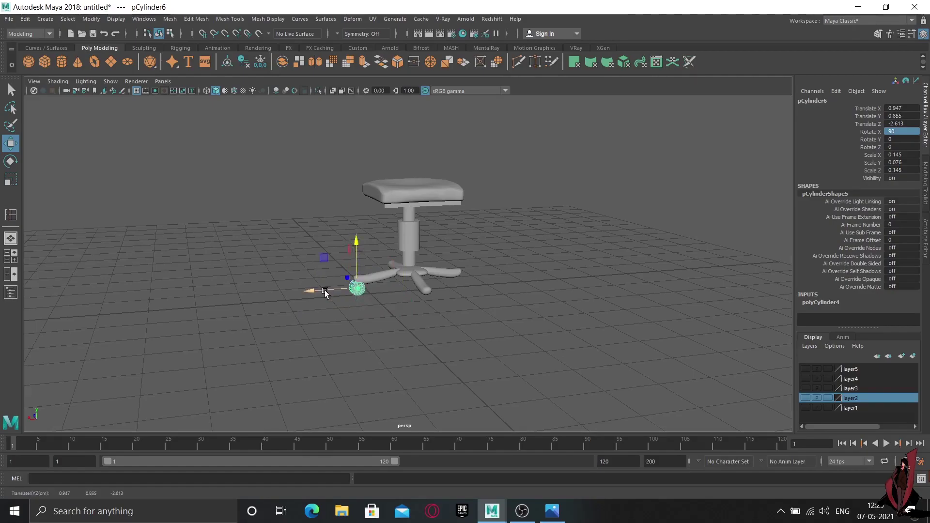
mouse_move(316, 291)
mouse_down()
mouse_move(442, 326)
mouse_move(416, 342)
mouse_up()
scroll(411, 324, up, 3)
key(r)
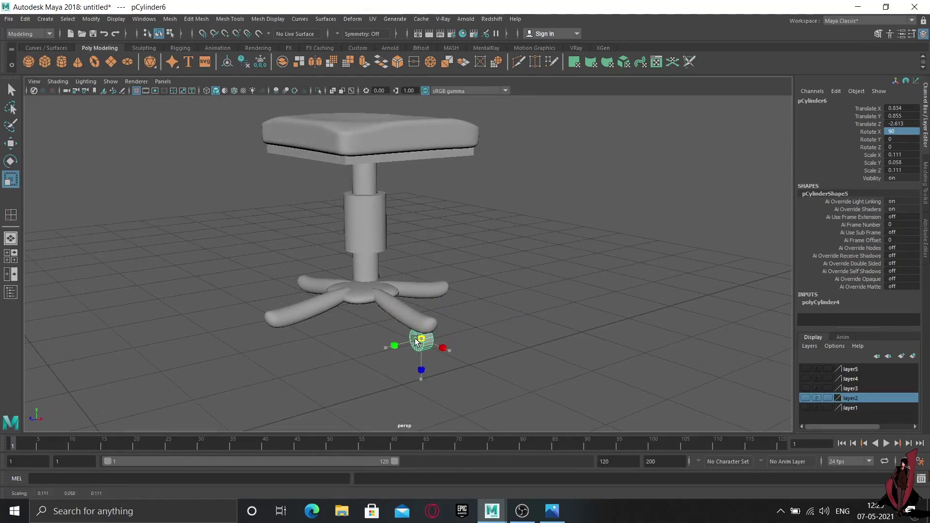
alt+drag(517, 347, 460, 347)
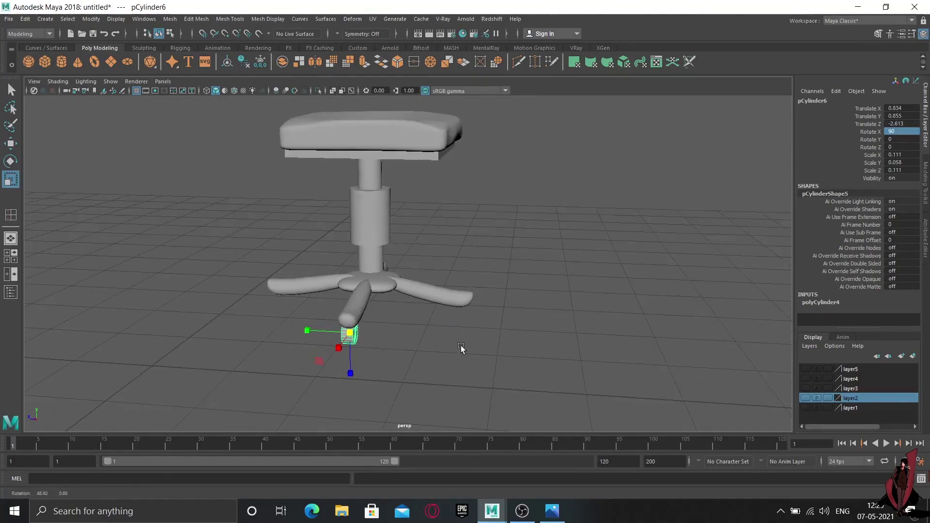
Duplicate the wheel and place the copy under another leg tip.
key(ctrl+d)
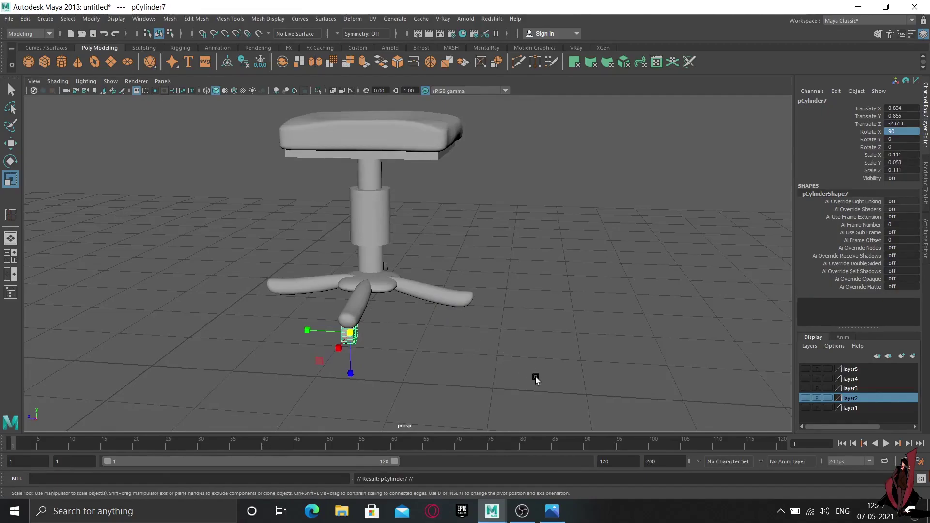
alt+drag(506, 382, 442, 380)
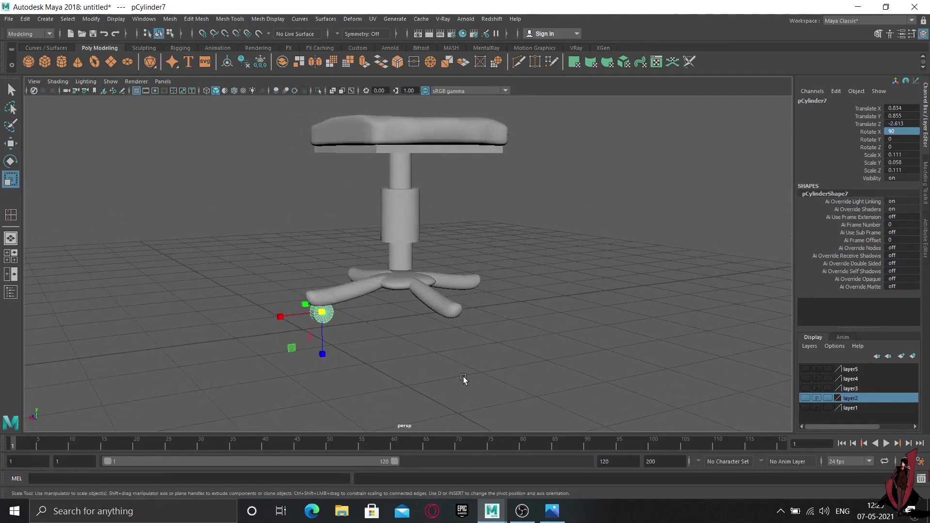
key(w)
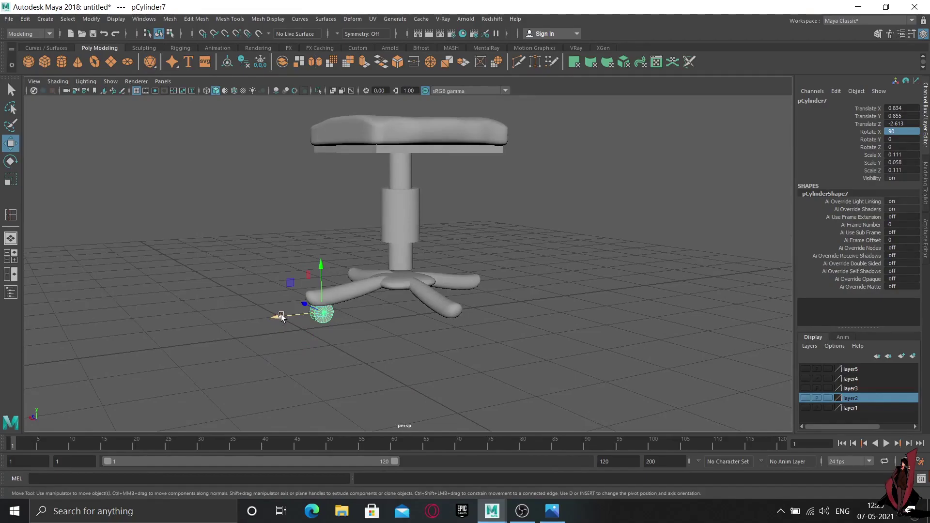
mouse_move(282, 317)
mouse_down()
mouse_move(436, 317)
mouse_move(376, 336)
mouse_move(402, 339)
mouse_up()
mouse_move(515, 363)
mouse_down()
mouse_move(487, 362)
mouse_move(499, 371)
mouse_move(491, 386)
mouse_move(531, 398)
mouse_move(504, 373)
mouse_move(512, 352)
mouse_move(560, 328)
mouse_move(570, 352)
mouse_move(487, 353)
mouse_move(453, 370)
mouse_move(489, 416)
mouse_move(449, 410)
mouse_up()
Duplicate further wheels, placing pCylinder9 under the front leg tip at -0.126, 0.855, -3.506.
key(ctrl+d)
key(e)
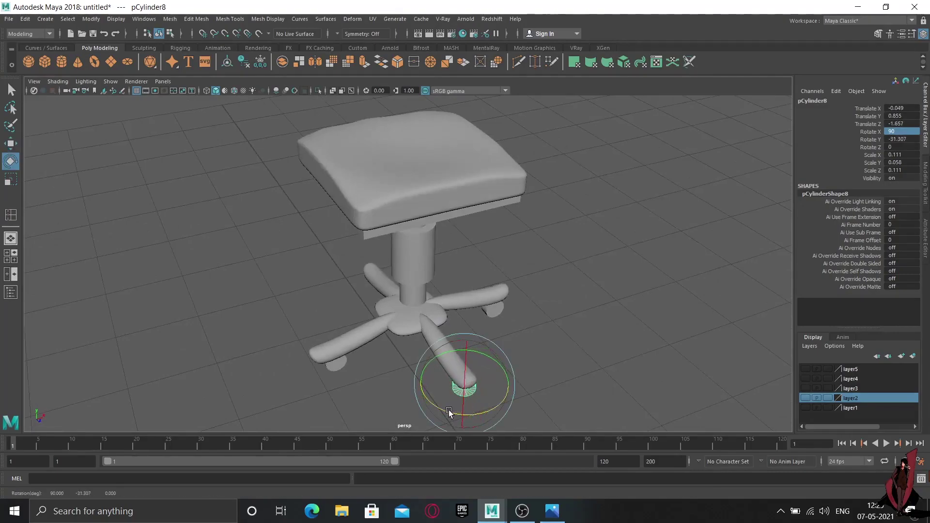
key(ctrl+d)
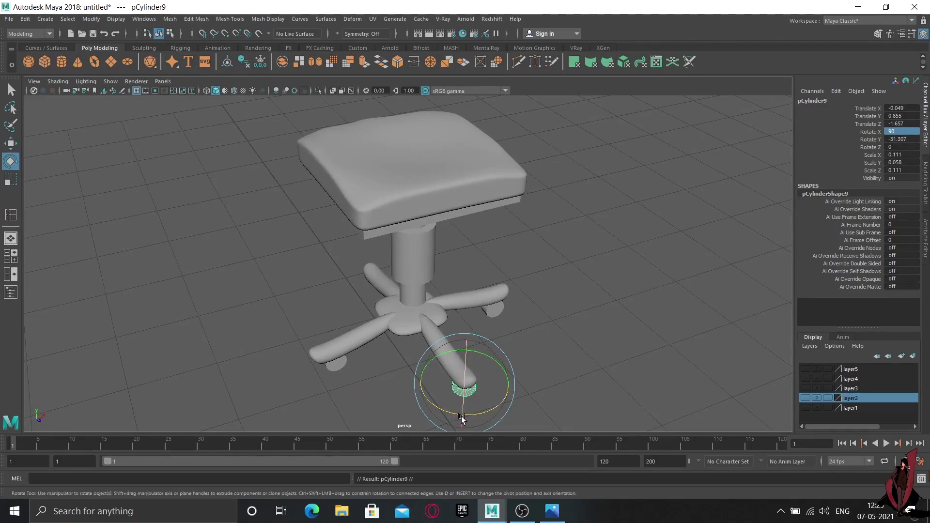
key(w)
mouse_move(490, 418)
mouse_down()
mouse_move(375, 314)
mouse_move(501, 313)
mouse_move(531, 289)
mouse_move(514, 299)
mouse_up()
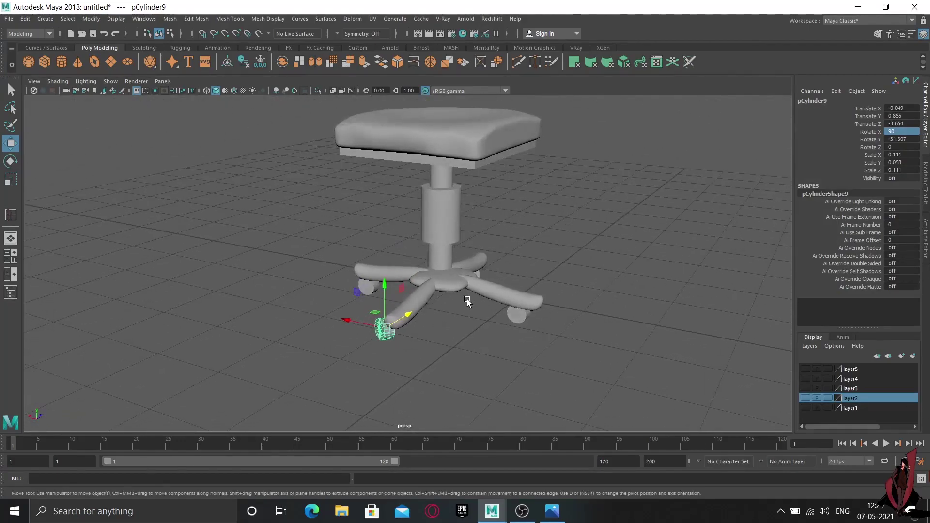
drag(403, 317, 410, 353)
mouse_move(361, 322)
mouse_down()
mouse_move(411, 336)
mouse_move(428, 284)
mouse_up()
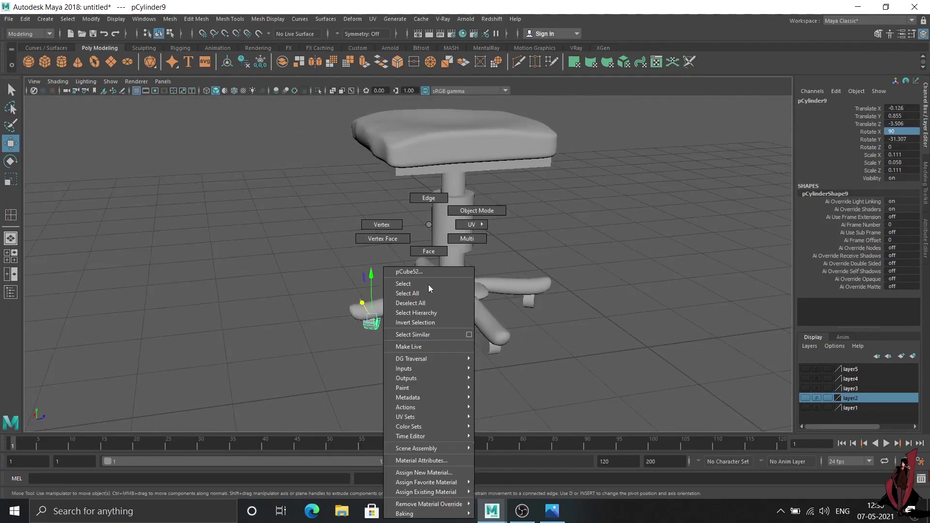
right_drag(428, 284, 490, 200)
click(634, 281)
mouse_move(634, 281)
alt+mouse_down()
mouse_move(429, 295)
mouse_move(503, 253)
mouse_move(469, 250)
mouse_move(456, 260)
mouse_move(469, 332)
mouse_move(448, 292)
mouse_move(403, 321)
mouse_move(452, 313)
mouse_move(350, 301)
mouse_move(395, 341)
mouse_move(435, 347)
alt+mouse_up()
alt+right_drag(434, 347, 433, 385)
mouse_move(432, 385)
alt+mouse_down()
mouse_move(332, 343)
mouse_move(347, 355)
mouse_move(406, 358)
mouse_move(370, 373)
alt+mouse_up()
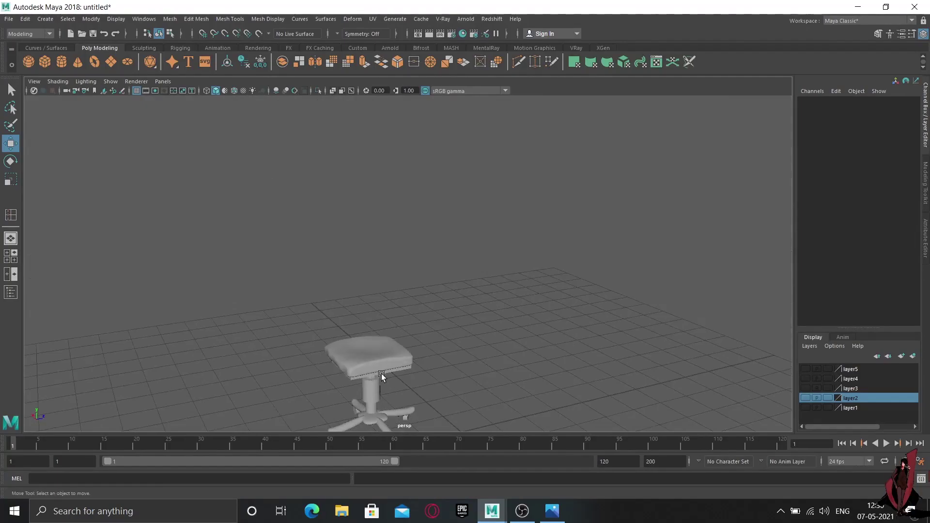
mouse_move(382, 373)
alt+right_down()
mouse_move(440, 375)
mouse_move(423, 310)
mouse_move(369, 310)
alt+right_up()
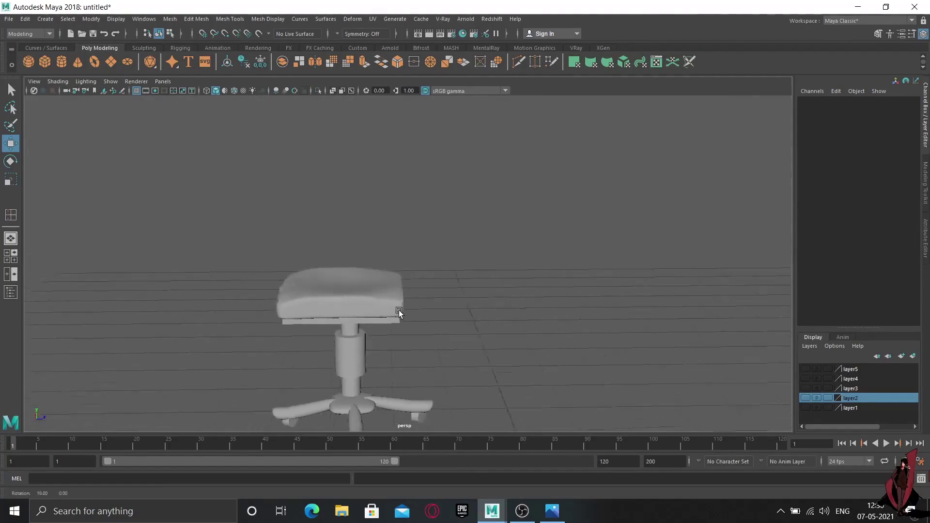
alt+drag(368, 310, 354, 307)
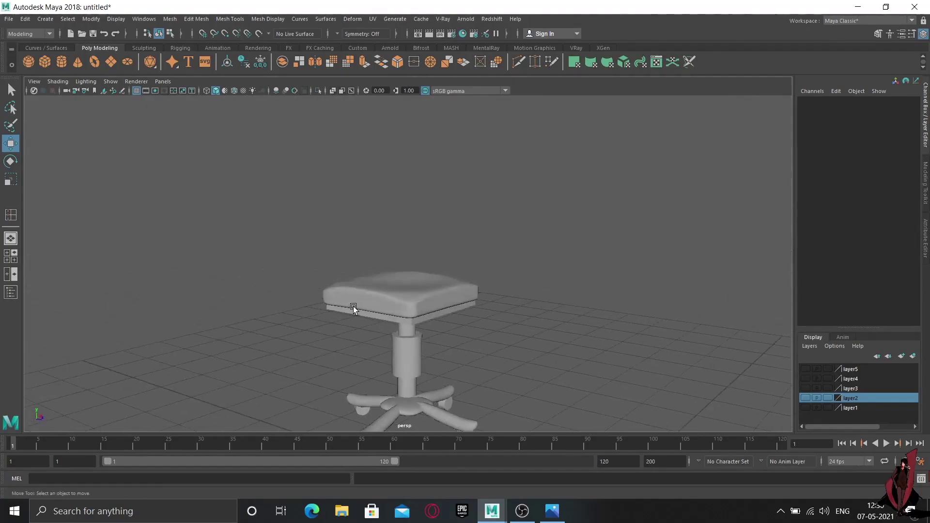
Create a polygon cube and move it above the chair seat.
click(48, 63)
alt+drag(417, 313, 457, 336)
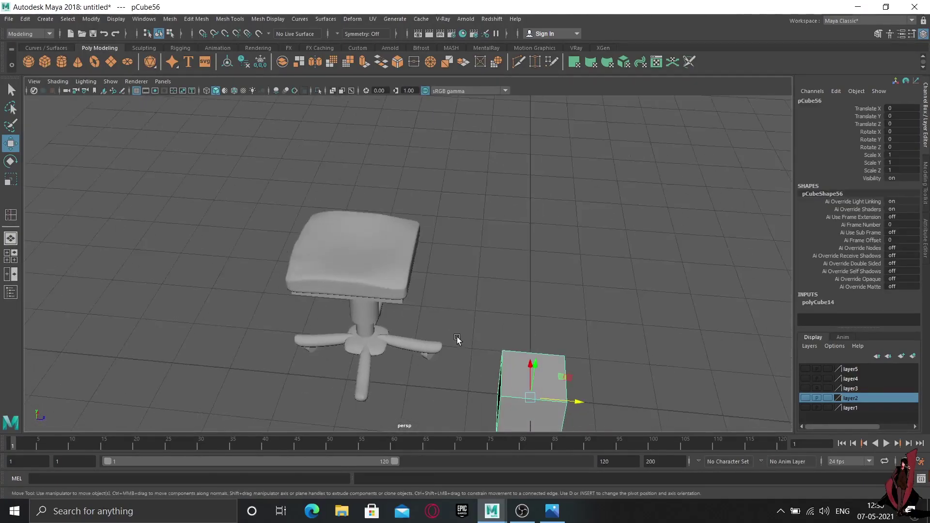
mouse_move(579, 402)
mouse_down()
mouse_move(422, 359)
mouse_move(421, 213)
mouse_move(469, 215)
mouse_up()
mouse_move(323, 252)
alt+mouse_down()
mouse_move(324, 196)
mouse_move(393, 248)
mouse_move(343, 236)
alt+mouse_up()
mouse_move(442, 217)
alt+mouse_down()
mouse_move(459, 216)
mouse_move(436, 206)
alt+mouse_up()
mouse_move(361, 235)
alt+mouse_down()
mouse_move(307, 195)
mouse_move(350, 209)
mouse_move(350, 148)
alt+mouse_up()
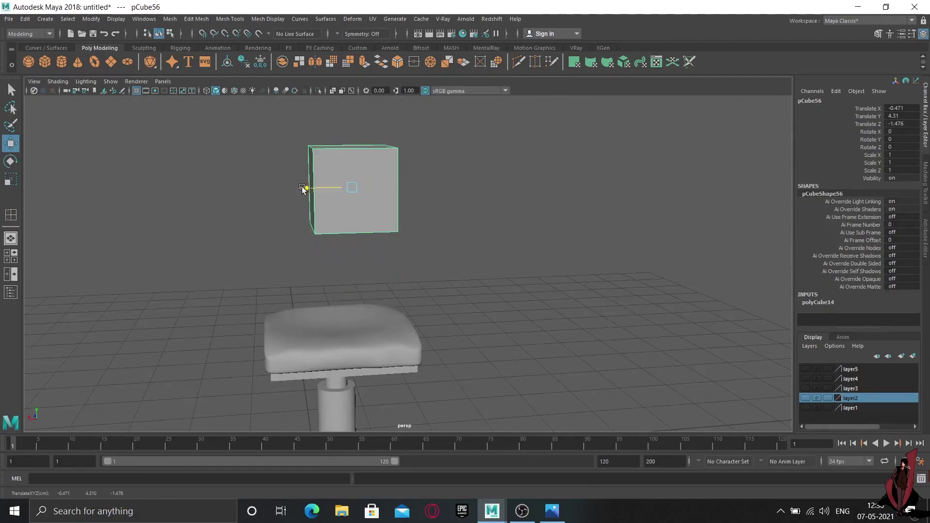
mouse_move(307, 189)
mouse_down()
mouse_move(280, 191)
mouse_move(373, 251)
mouse_up()
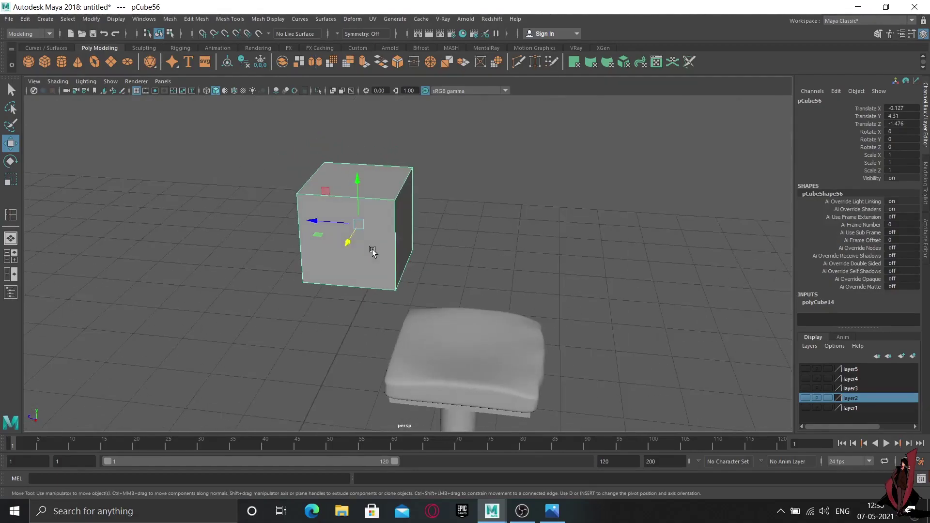
drag(344, 222, 307, 219)
mouse_move(461, 283)
alt+mouse_down()
mouse_move(411, 291)
mouse_move(445, 295)
alt+mouse_up()
Scale the cube to a thin wide slab (Z 0.129, X 1.555) centred over the seat.
key(r)
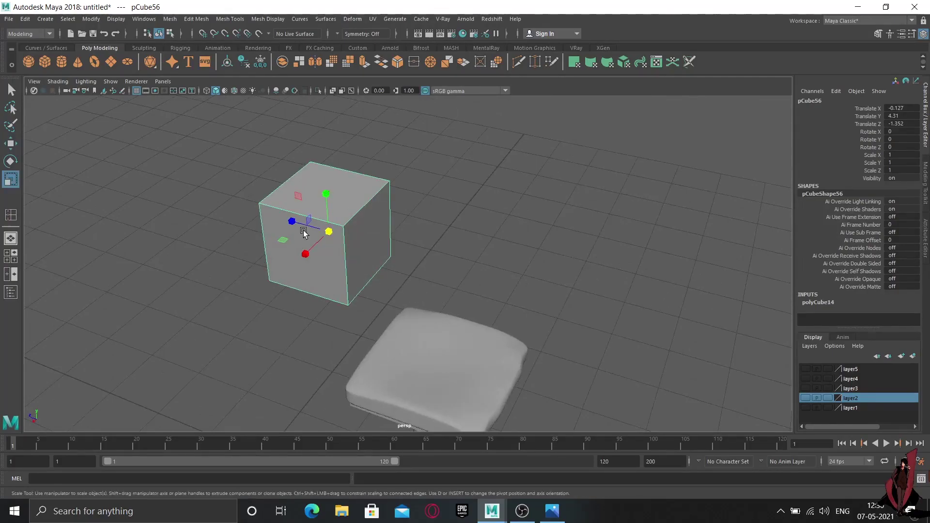
mouse_move(328, 232)
mouse_down()
mouse_move(319, 243)
mouse_move(380, 262)
mouse_move(285, 237)
mouse_move(317, 232)
mouse_move(382, 254)
mouse_move(432, 255)
mouse_up()
key(w)
key(r)
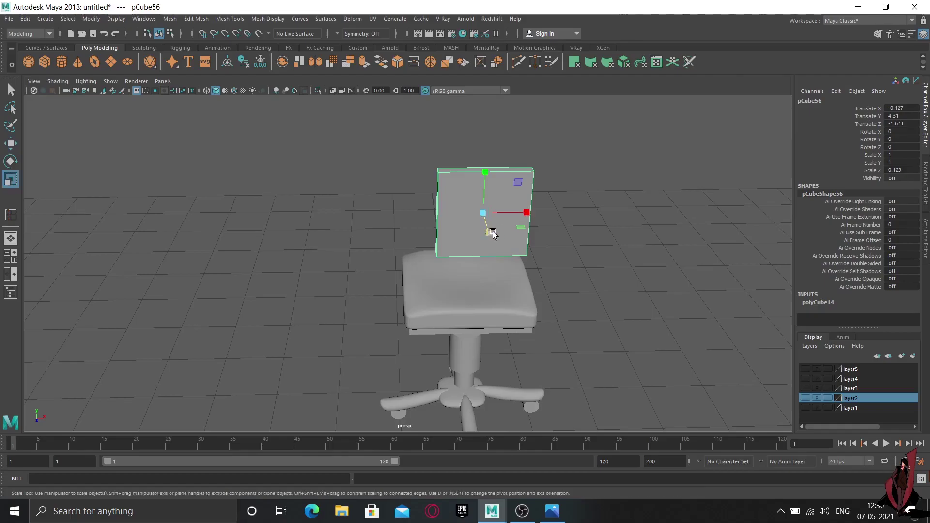
drag(527, 213, 552, 215)
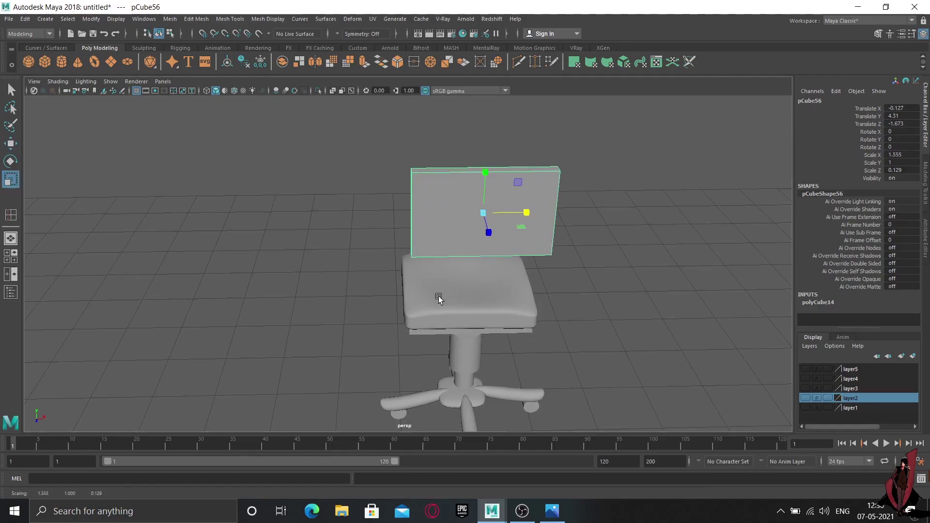
mouse_move(438, 295)
alt+mouse_down()
mouse_move(552, 287)
mouse_move(372, 221)
mouse_move(386, 307)
mouse_move(381, 293)
alt+mouse_up()
key(w)
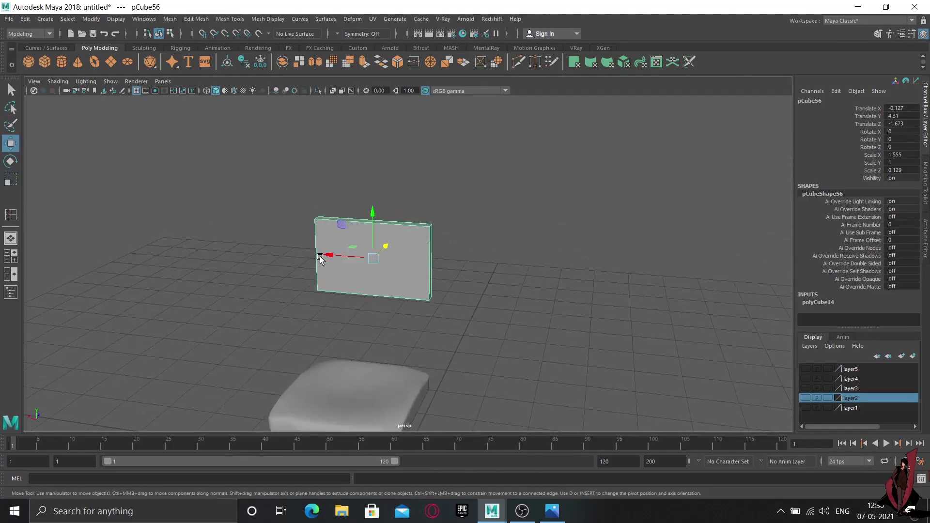
drag(322, 258, 339, 257)
mouse_move(376, 298)
alt+mouse_down()
mouse_move(399, 289)
mouse_move(365, 326)
mouse_move(411, 321)
mouse_move(394, 333)
alt+mouse_up()
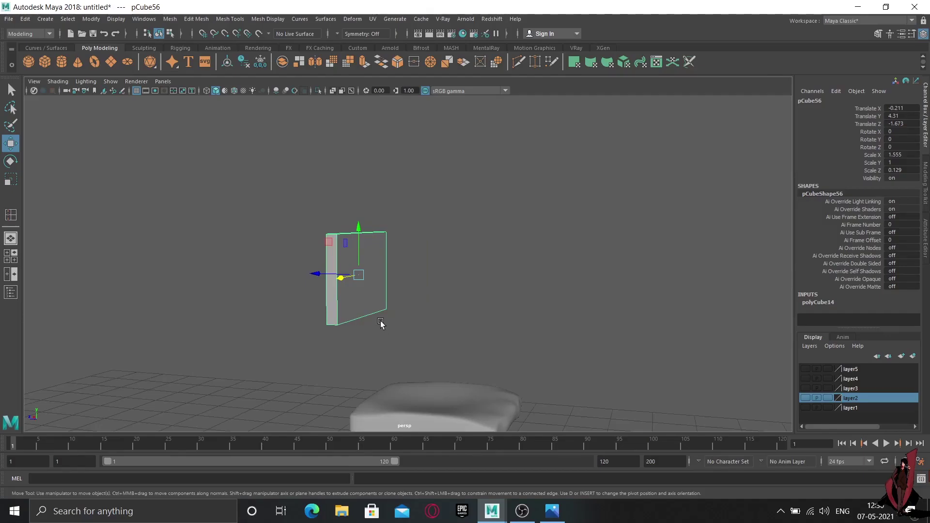
Tilt the slab back to about 12.9 degrees on X.
key(e)
drag(388, 263, 379, 245)
mouse_move(417, 356)
alt+mouse_down()
mouse_move(411, 370)
mouse_move(347, 376)
alt+mouse_up()
right_click(378, 303)
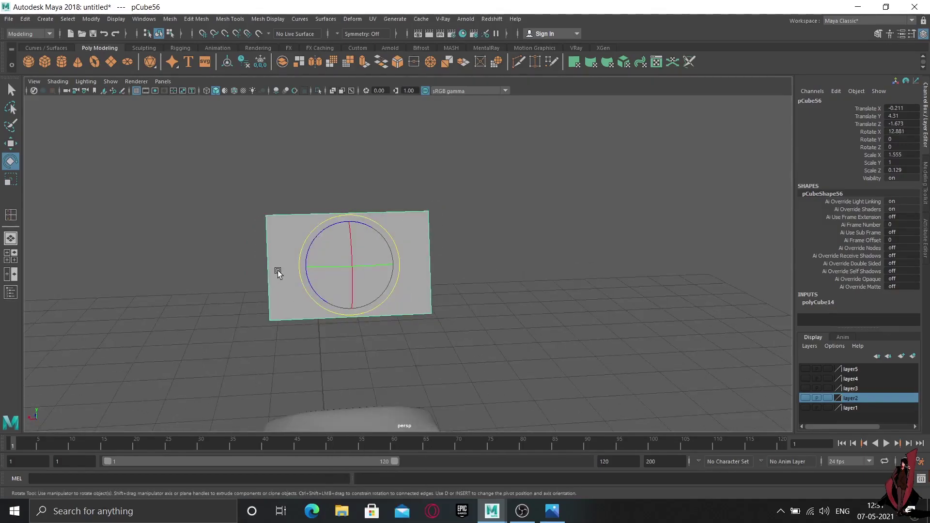
Insert three vertical and three horizontal edge loops across the backrest slab.
shift+right_drag(278, 272, 225, 283)
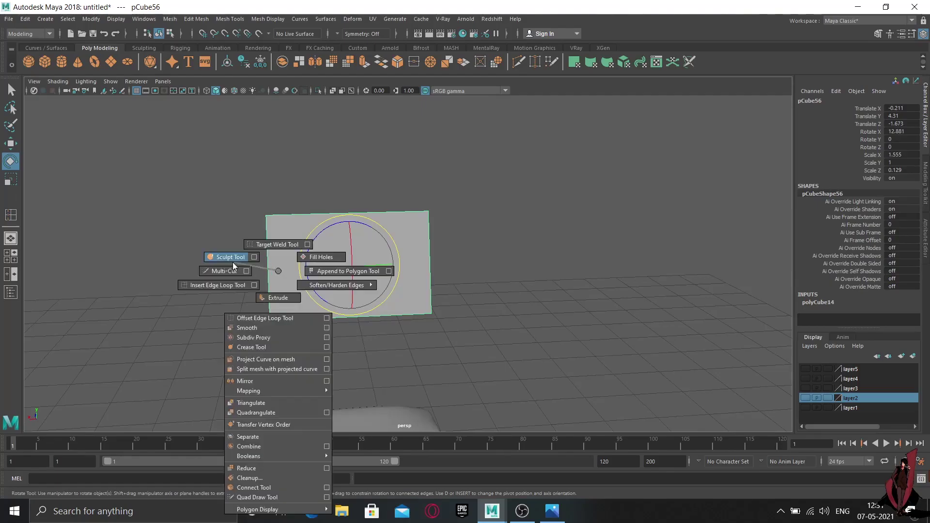
click(225, 283)
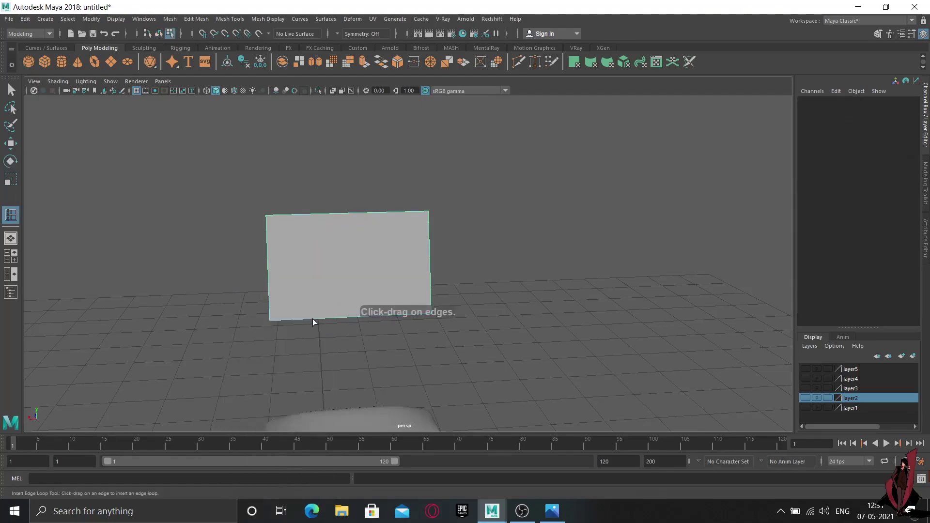
drag(312, 319, 309, 318)
drag(390, 314, 353, 315)
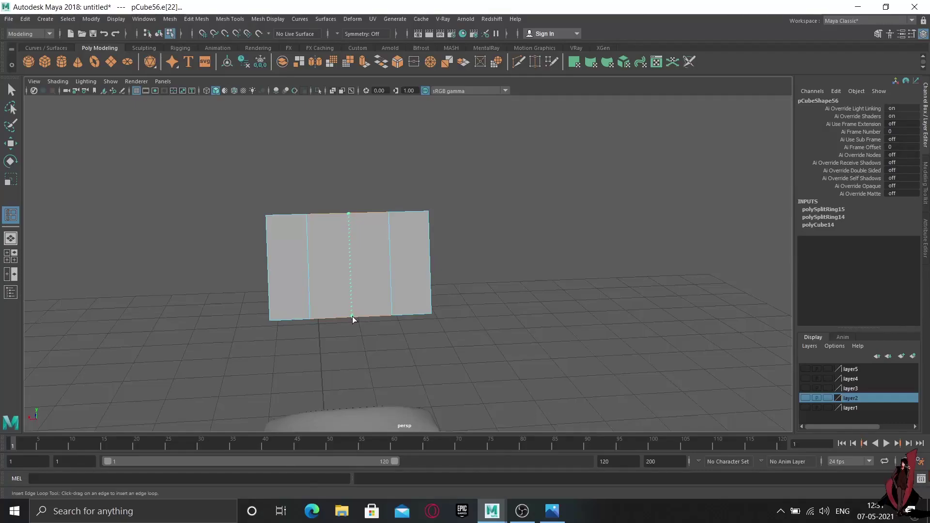
drag(354, 316, 353, 315)
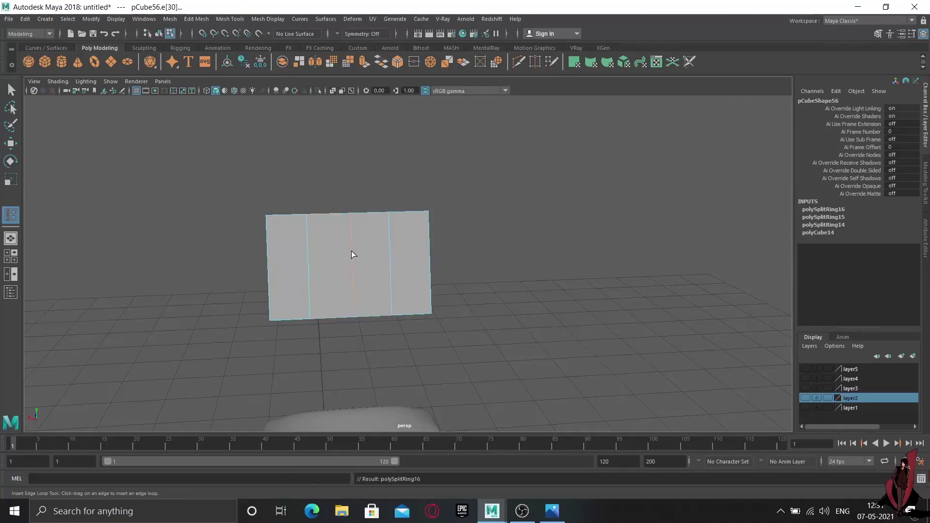
drag(307, 239, 308, 241)
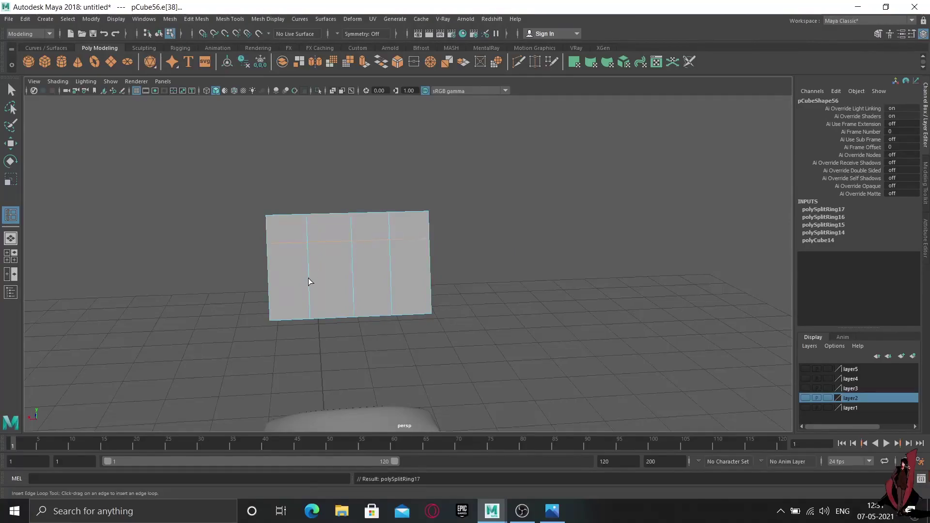
drag(308, 278, 308, 272)
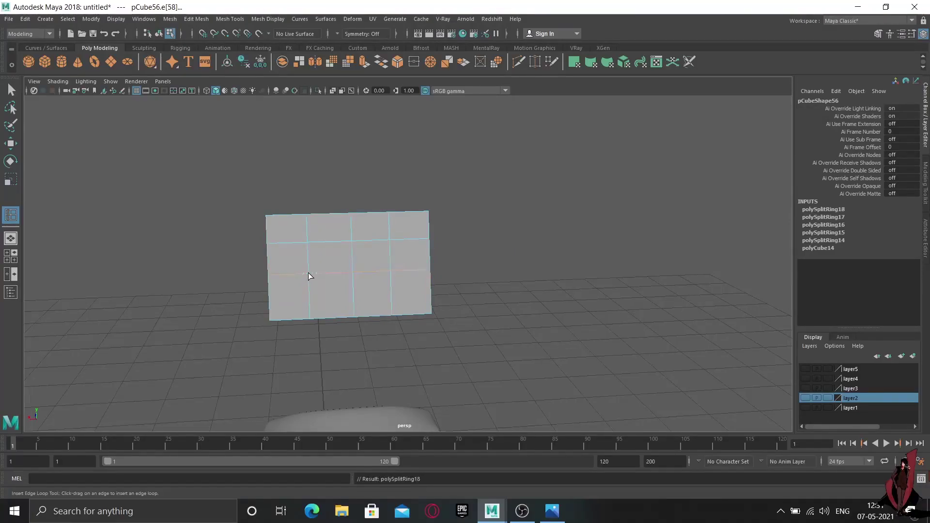
click(310, 300)
right_drag(315, 225, 332, 251)
Exit the edge loop tool and reselect the backrest slab as an object.
click(459, 140)
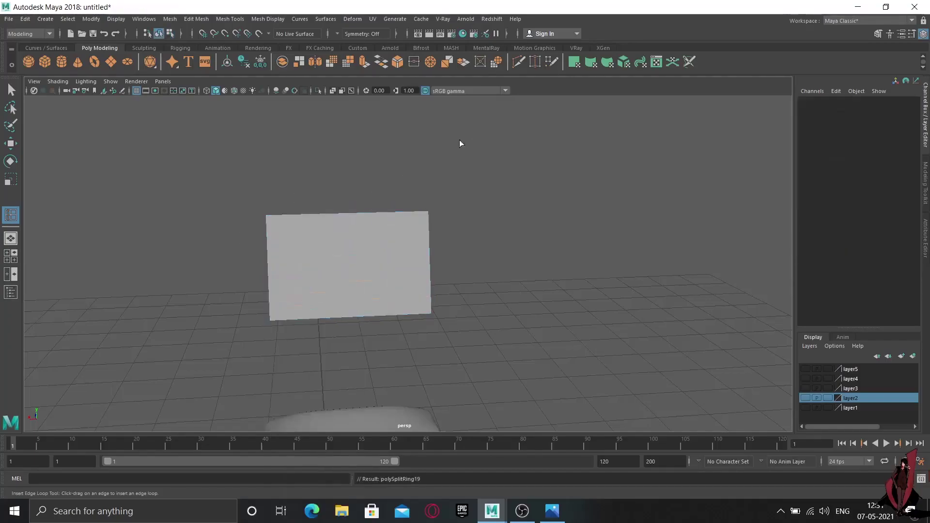
click(11, 90)
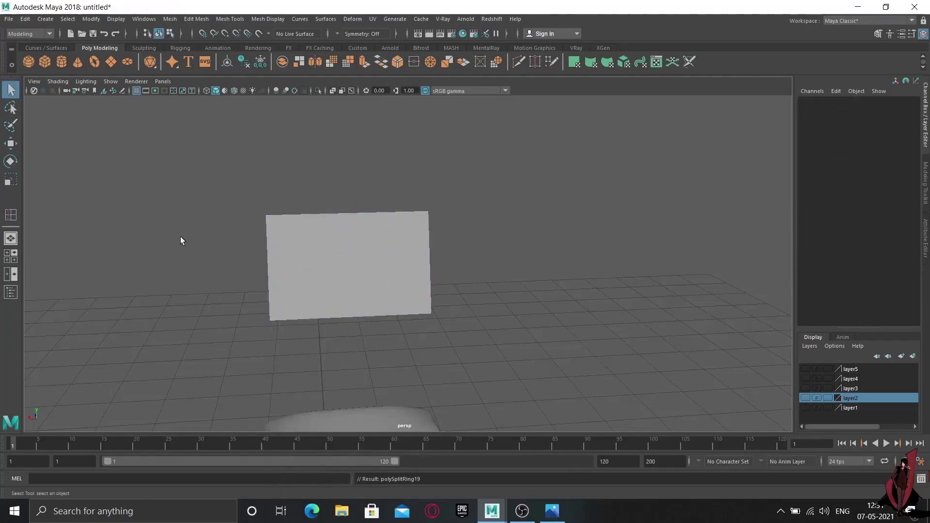
click(323, 267)
Switch the backrest slab to edge mode and select a single edge.
right_click(308, 236)
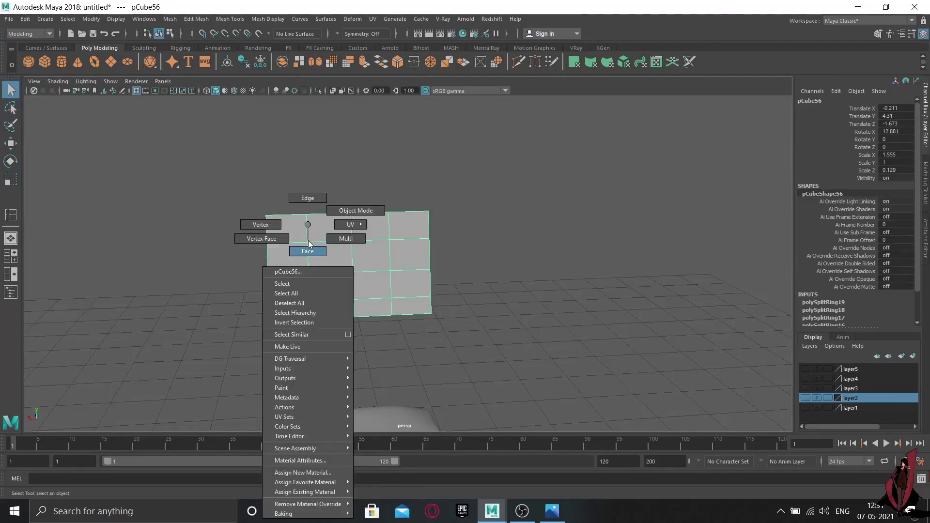
click(327, 189)
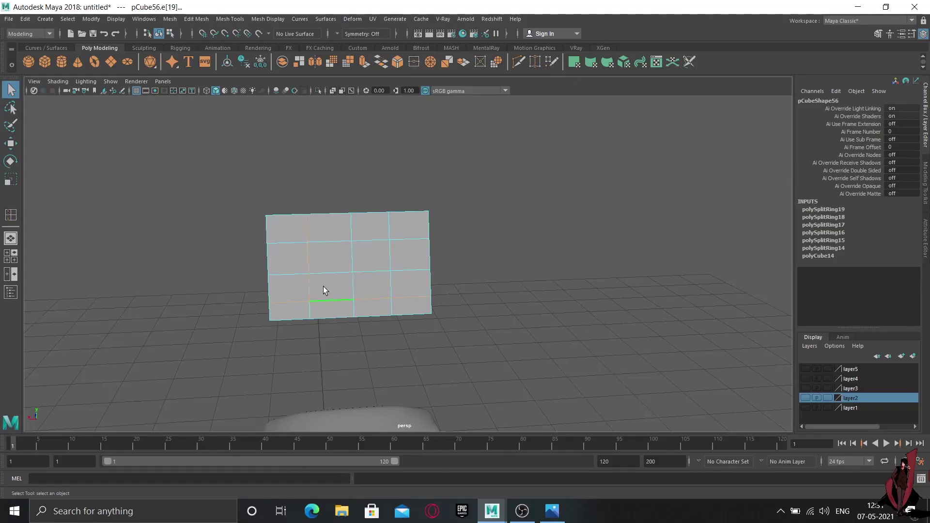
right_drag(305, 224, 348, 210)
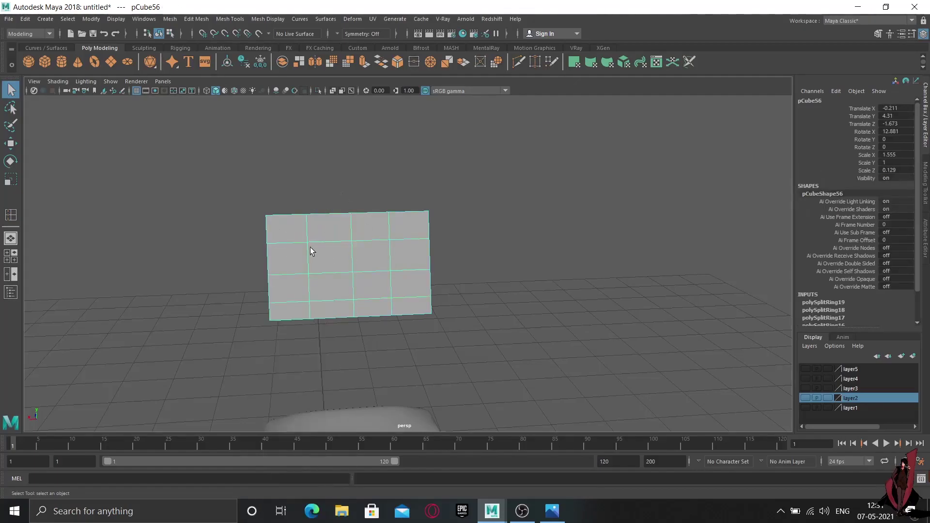
right_click(302, 224)
mouse_move(301, 231)
right_down()
mouse_move(301, 250)
mouse_move(302, 198)
right_up()
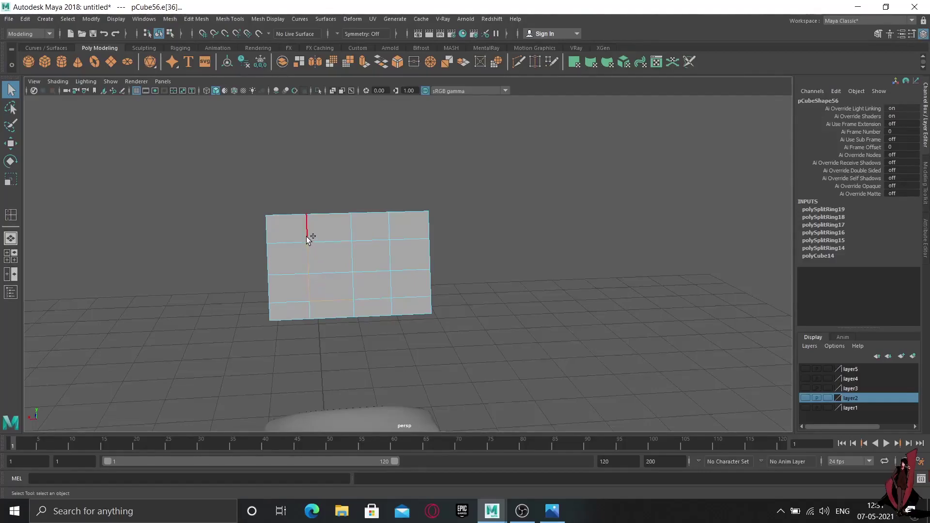
shift+click(328, 240)
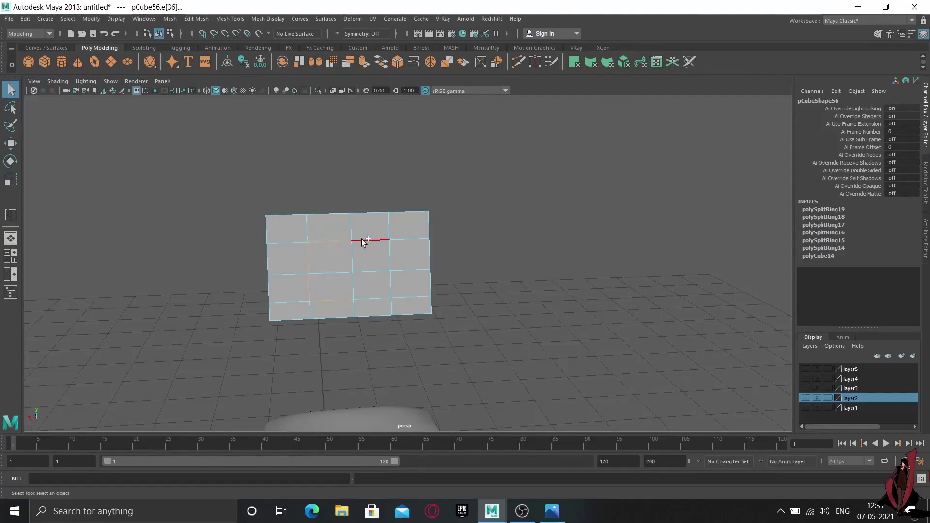
shift+click(390, 261)
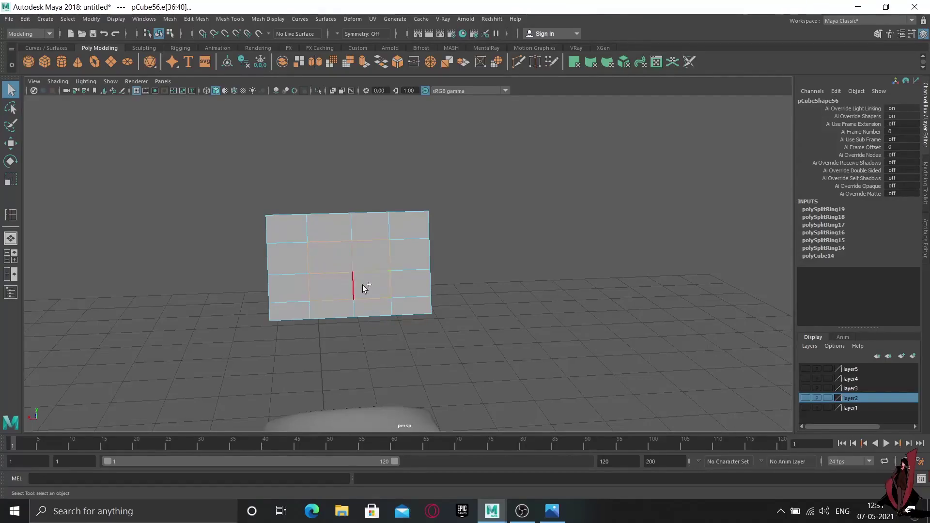
click(334, 241)
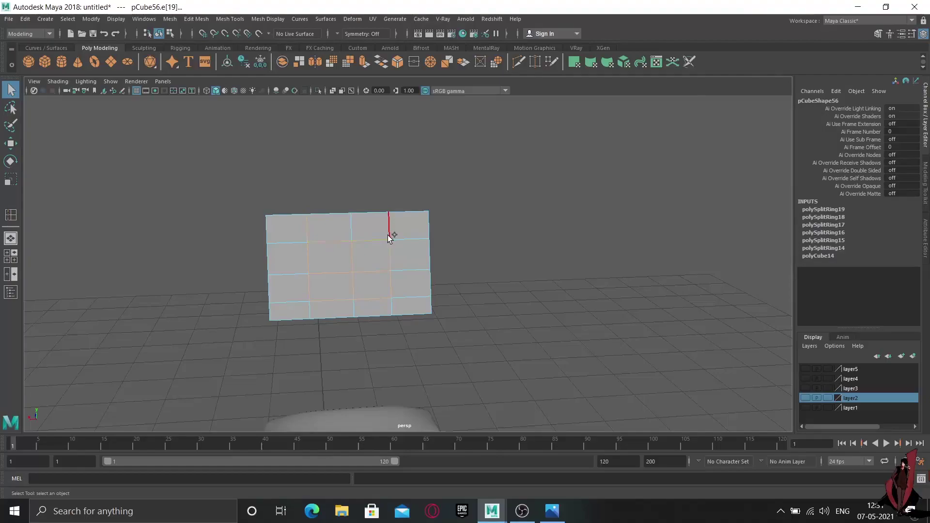
click(316, 317)
Enable soft selection and pull the selected edge to start curving the backrest.
key(b)
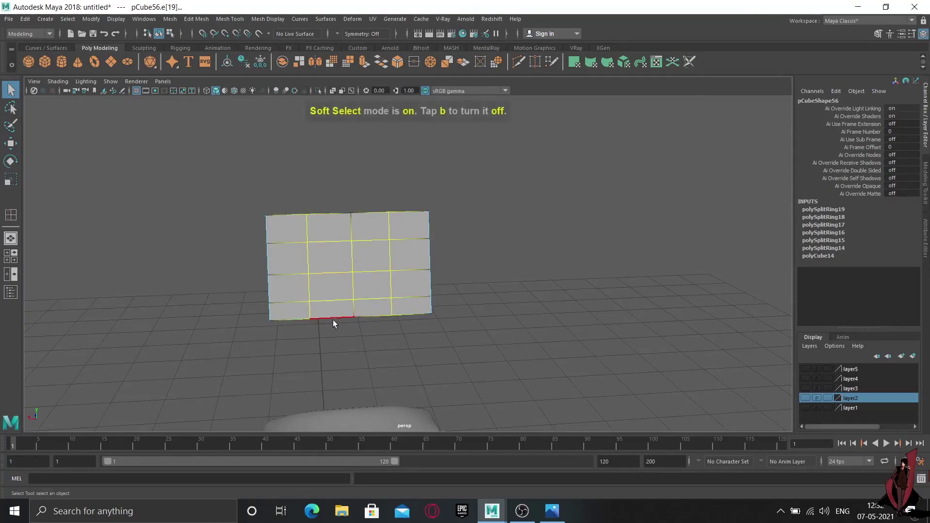
alt+drag(333, 320, 396, 335)
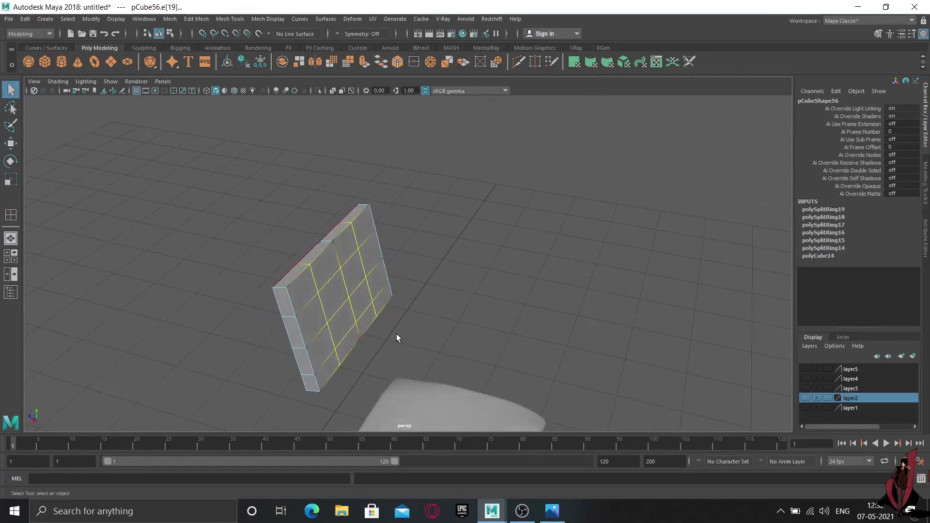
key(w)
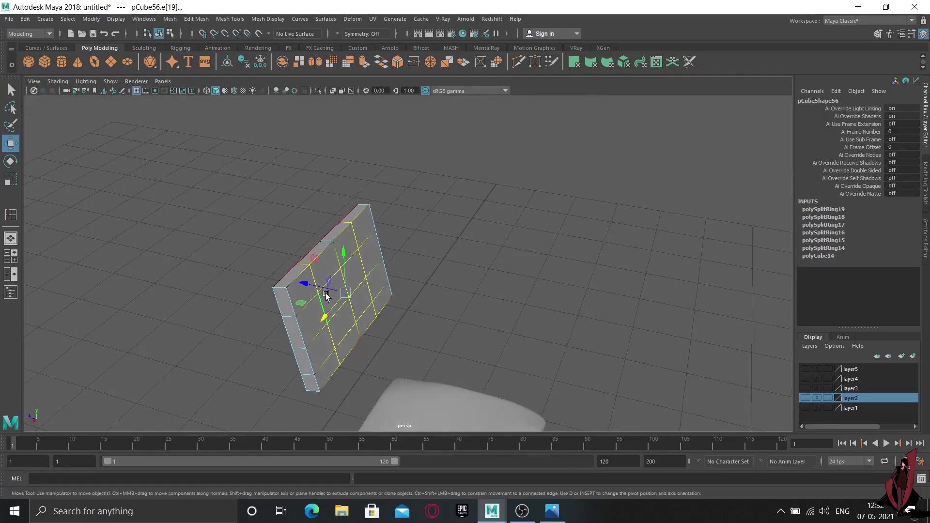
drag(312, 287, 303, 283)
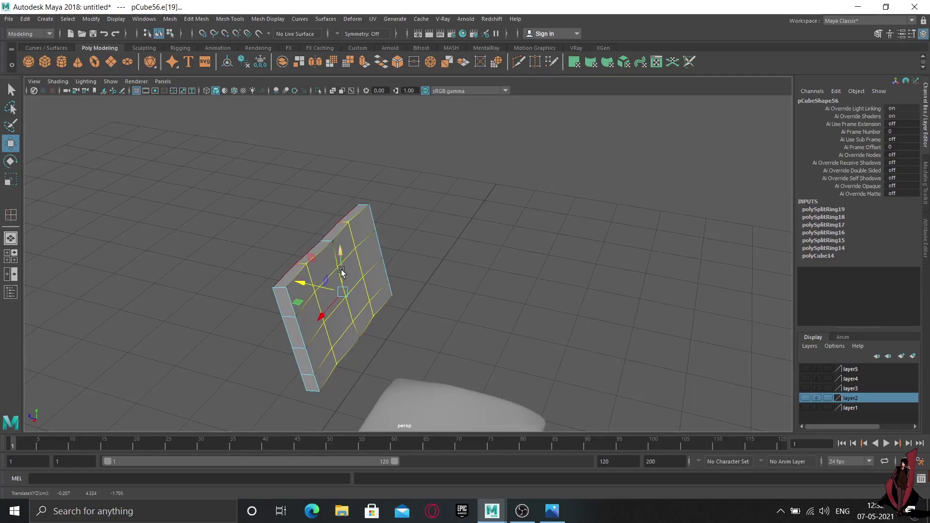
Select the chair-back panel's right, interior and lower edge loops in edge mode.
click(392, 303)
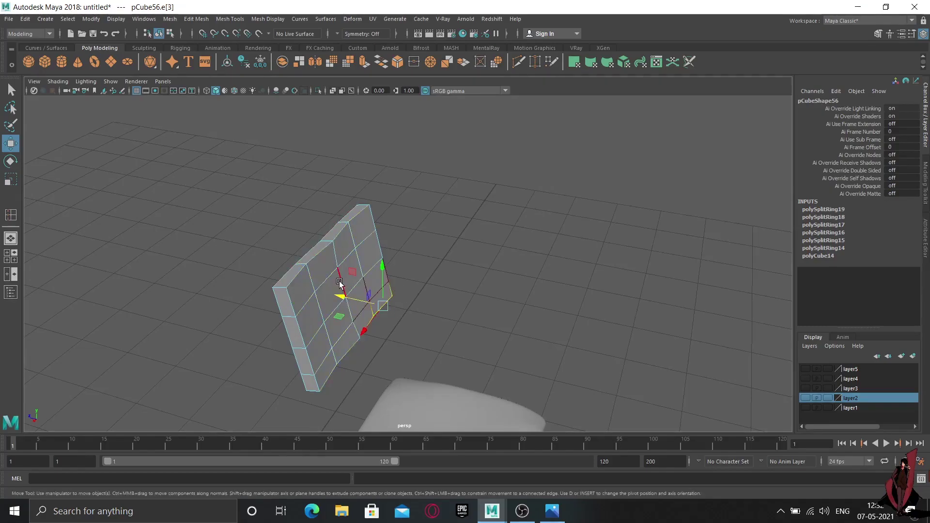
click(340, 283)
click(326, 312)
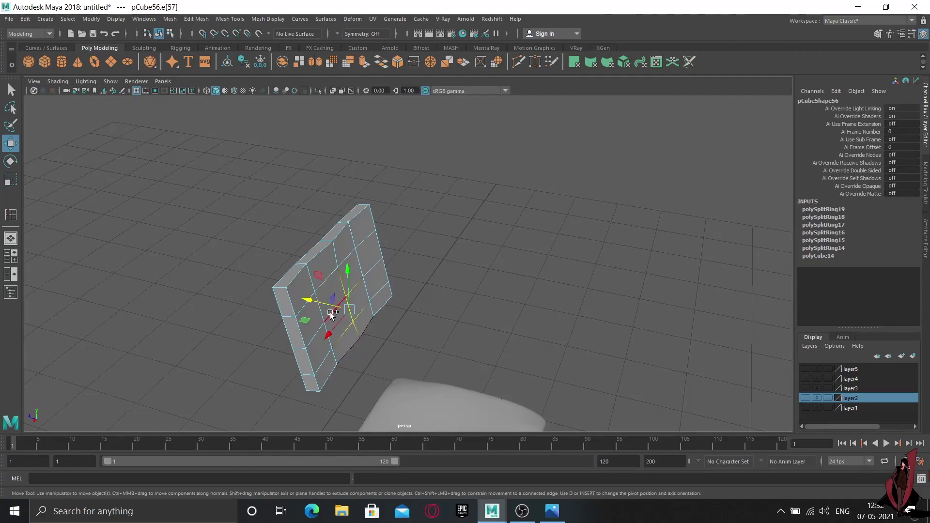
shift+click(342, 304)
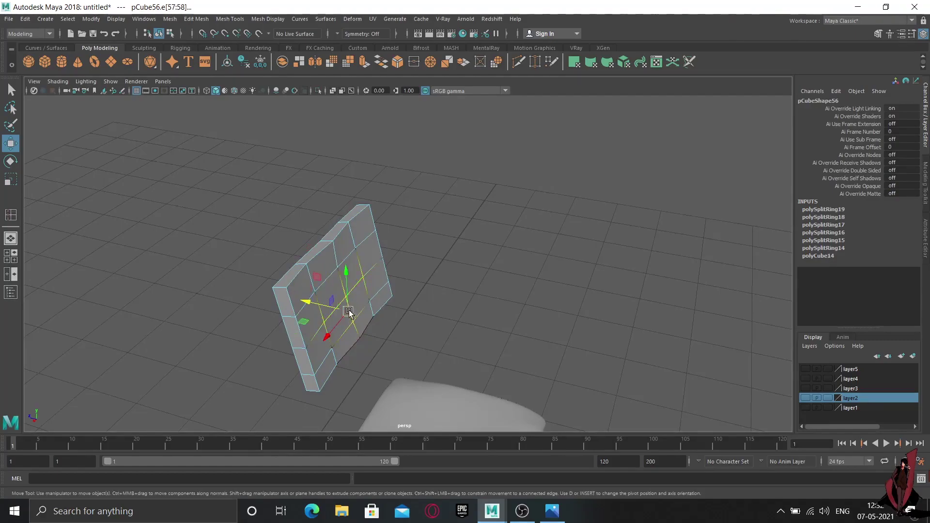
shift+click(335, 277)
click(349, 302)
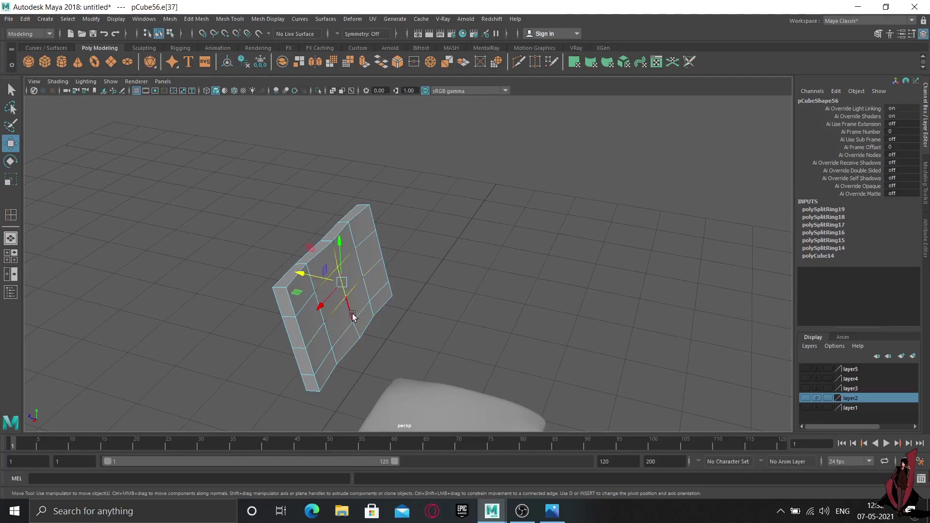
shift+click(352, 314)
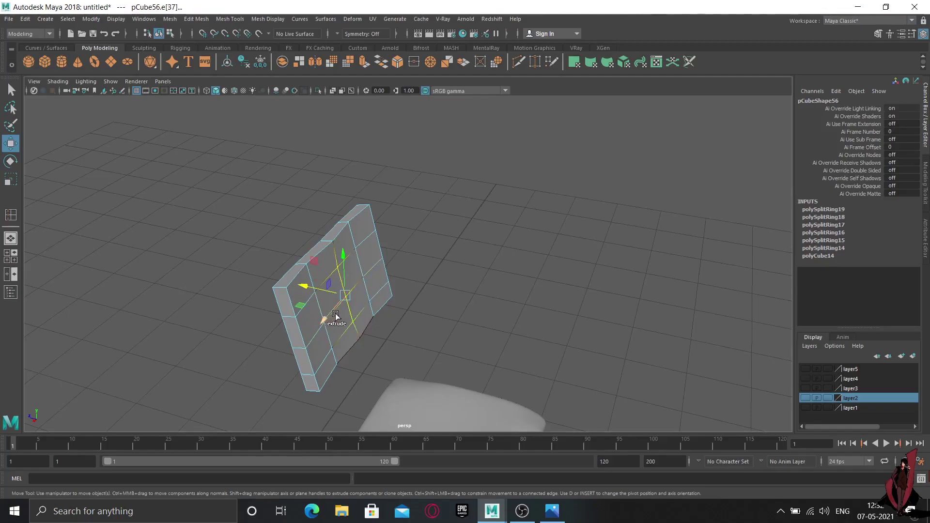
Pull the selected edges along one axis to bend the panel, then return to Object Mode.
click(335, 315)
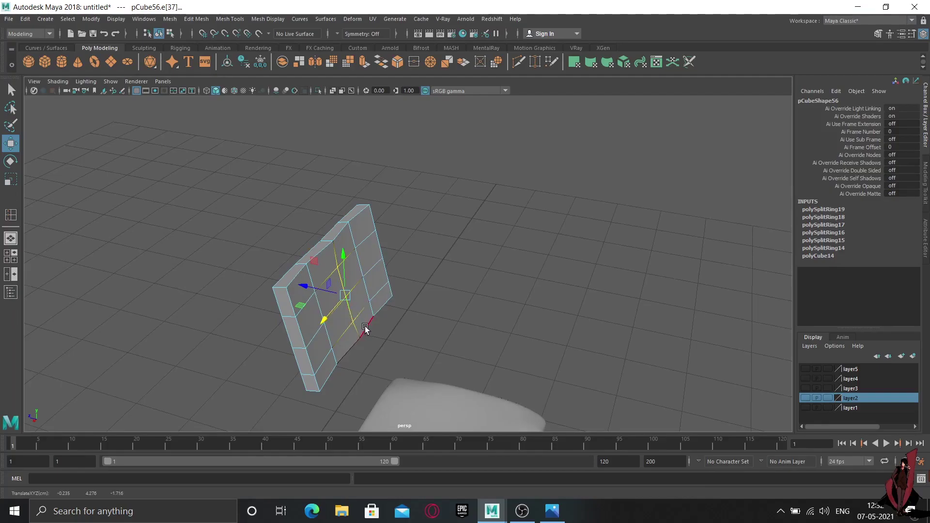
alt+drag(365, 327, 312, 329)
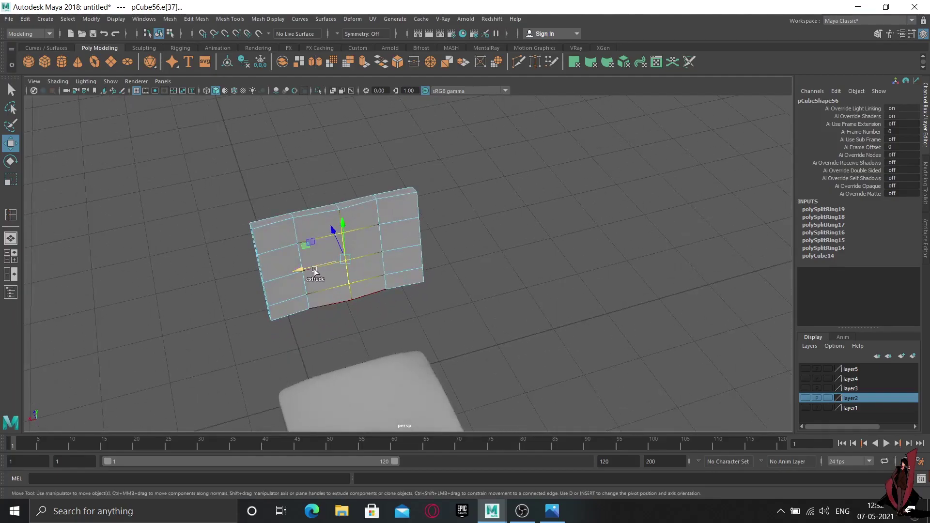
mouse_move(314, 270)
shift+mouse_down()
mouse_move(355, 257)
mouse_move(311, 256)
shift+mouse_up()
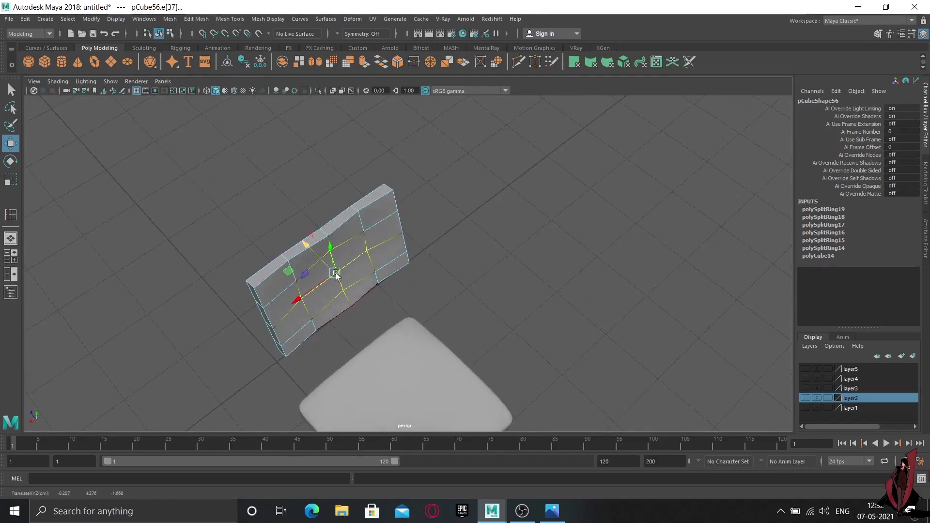
right_drag(351, 224, 433, 134)
mouse_move(434, 134)
alt+mouse_down()
mouse_move(465, 253)
mouse_move(436, 264)
mouse_move(349, 247)
mouse_move(431, 232)
mouse_move(506, 255)
alt+mouse_up()
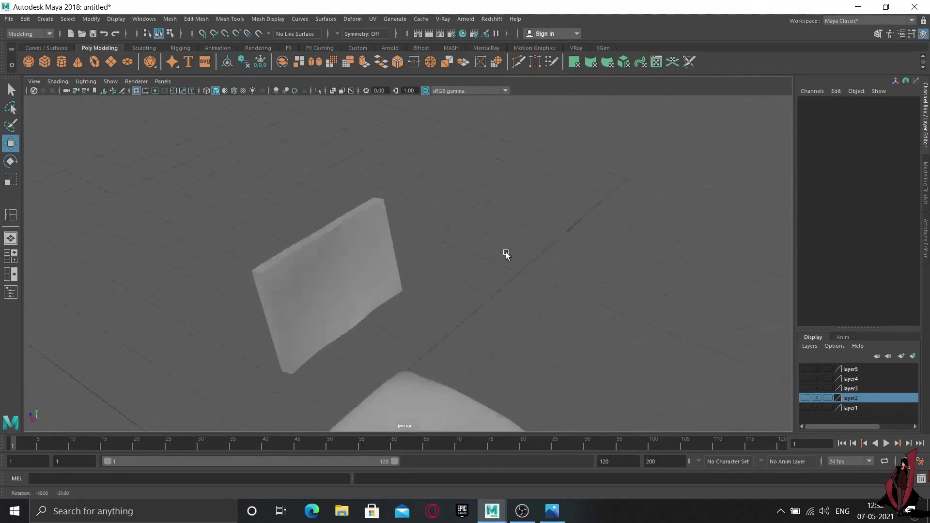
Turn on smooth mesh preview (3) for pCube56, check it above the seat, and reselect it.
click(325, 287)
key(3)
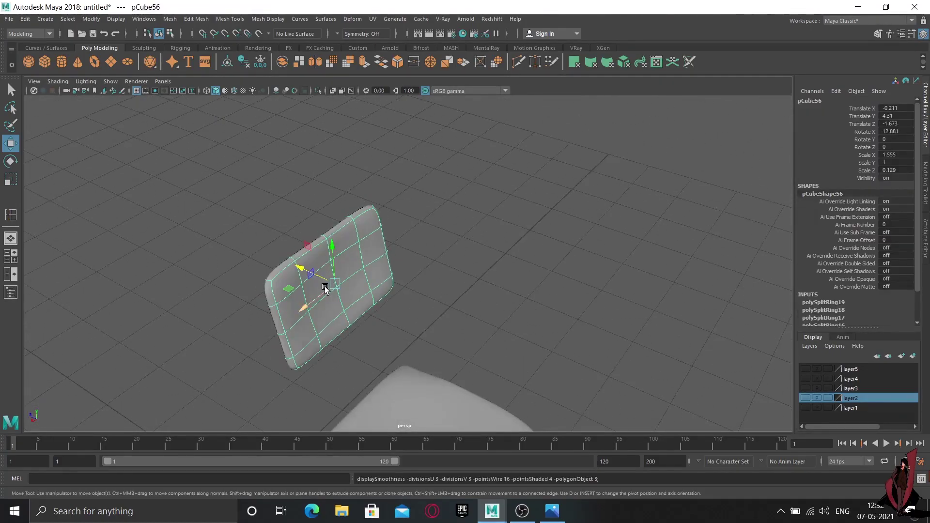
click(415, 173)
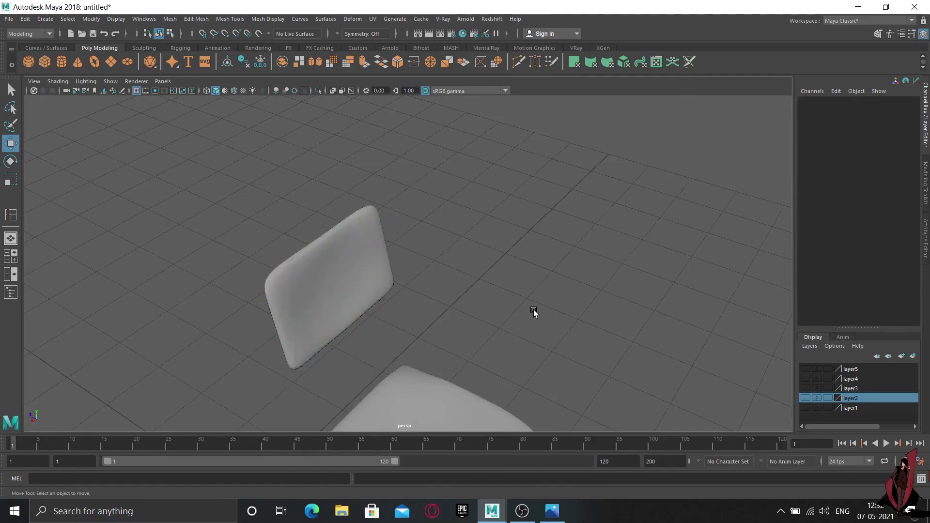
mouse_move(533, 310)
alt+mouse_down()
mouse_move(340, 301)
mouse_move(428, 297)
mouse_move(448, 314)
alt+mouse_up()
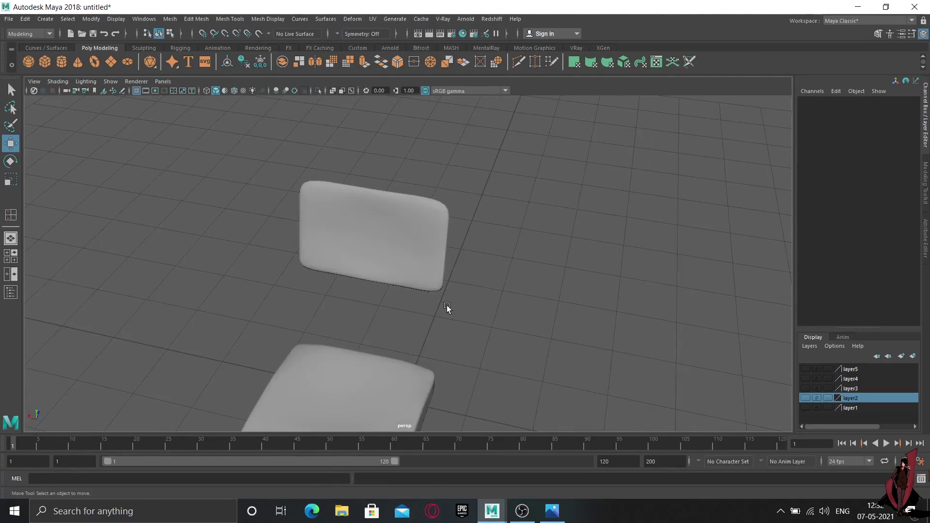
mouse_move(493, 300)
alt+mouse_down()
mouse_move(406, 303)
mouse_move(352, 292)
mouse_move(382, 293)
alt+mouse_up()
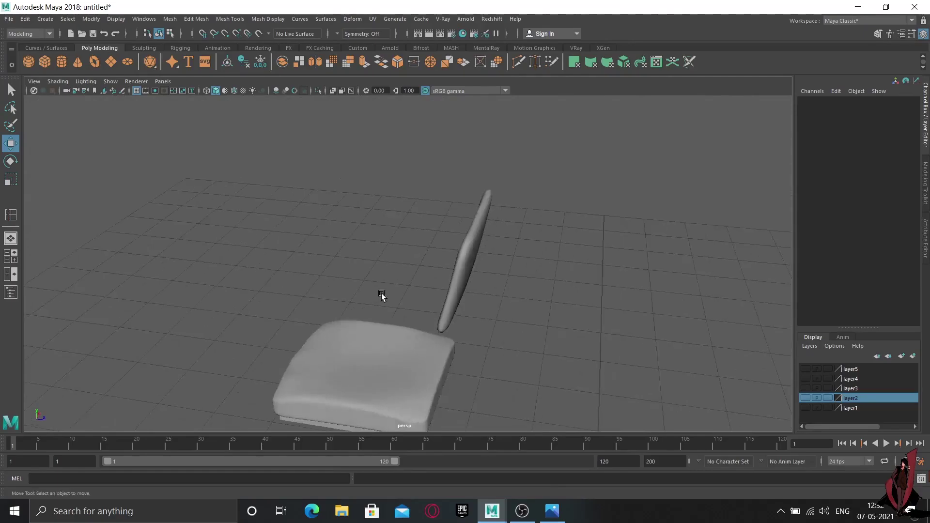
click(469, 243)
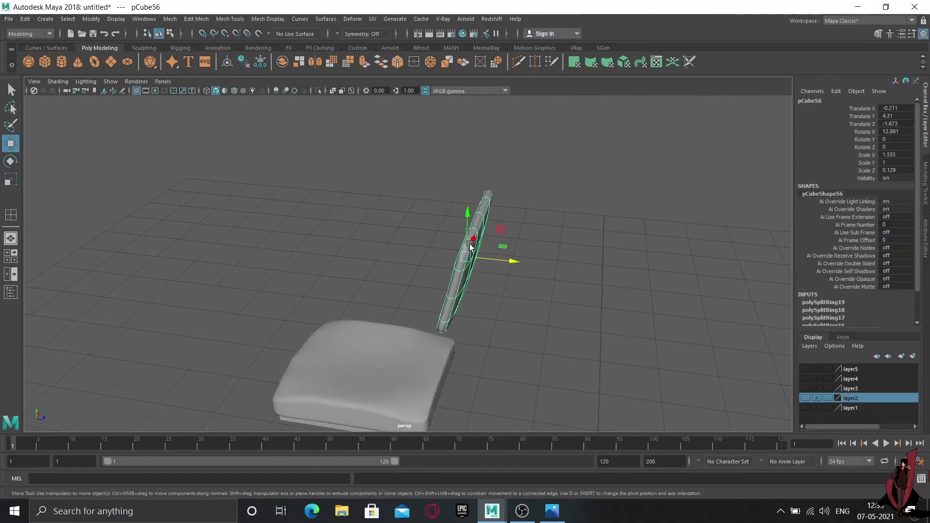
Duplicate the chair back as pCube57, shift it slightly forward and scale it taller.
key(ctrl+d)
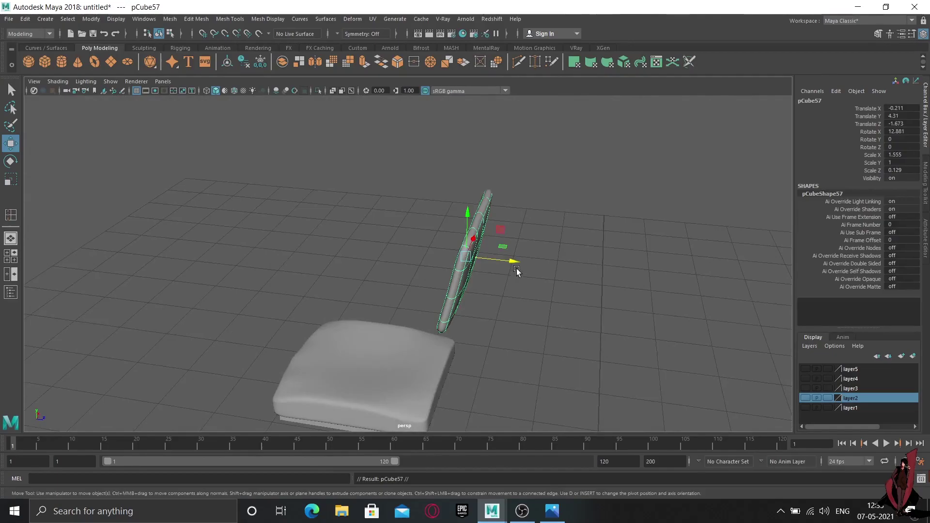
drag(514, 263, 519, 265)
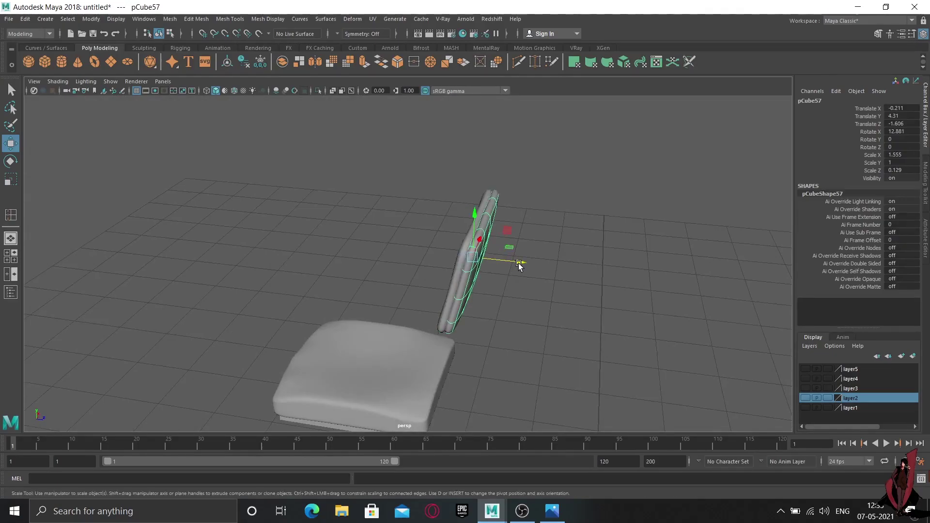
key(r)
drag(485, 216, 487, 208)
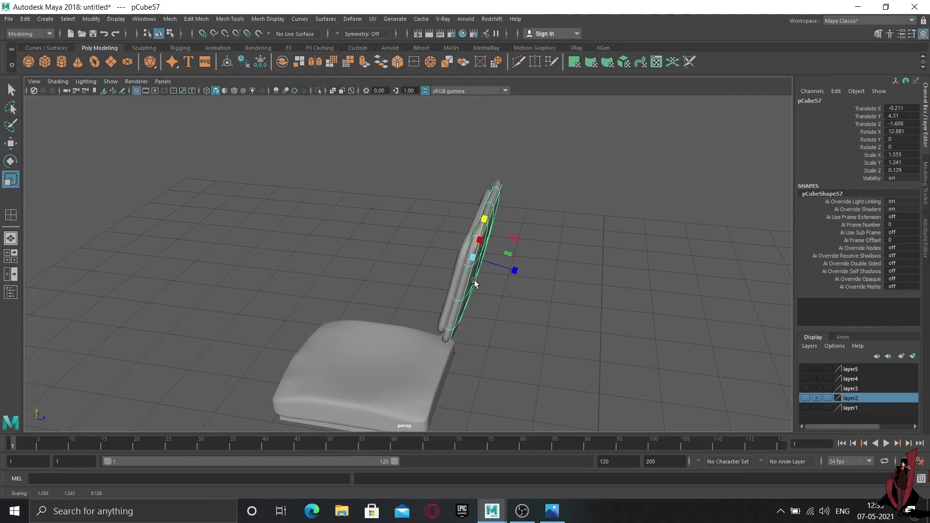
mouse_move(440, 304)
alt+mouse_down()
mouse_move(492, 305)
mouse_move(459, 297)
alt+mouse_up()
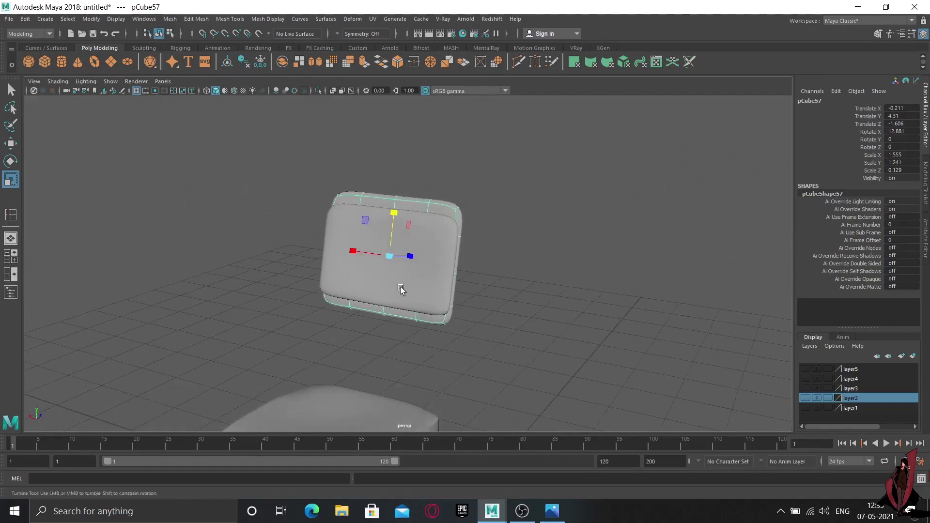
alt+drag(400, 286, 442, 290)
drag(353, 221, 350, 212)
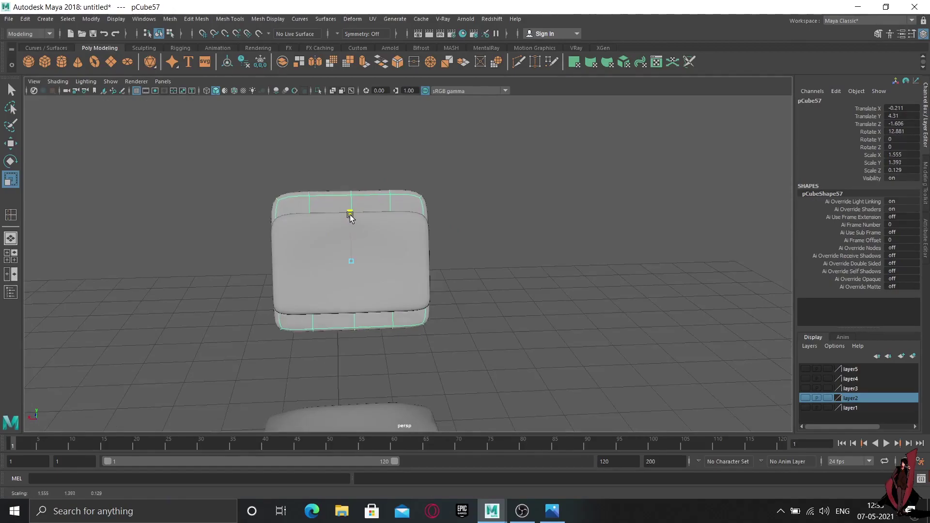
Move the pCube57 cushion sideways to centre it on the backrest.
key(w)
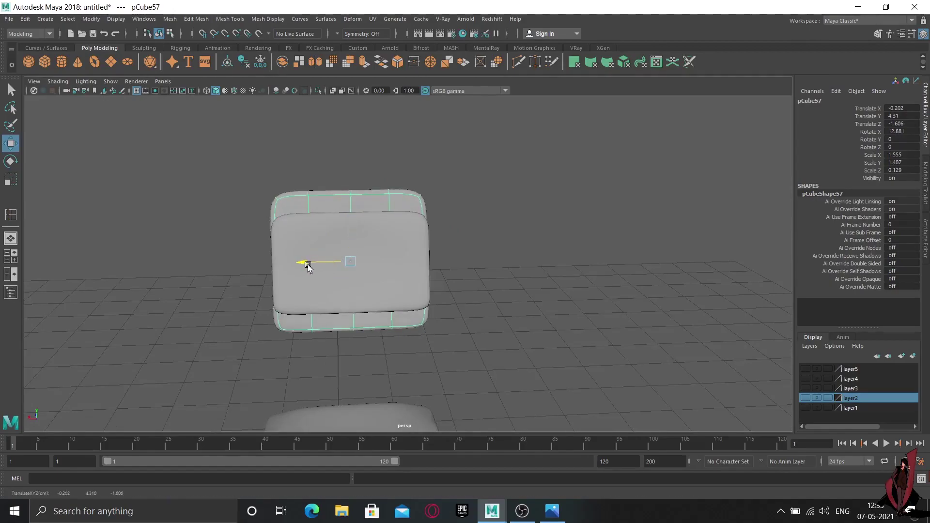
mouse_move(306, 264)
mouse_down()
mouse_move(347, 299)
mouse_move(416, 305)
mouse_move(428, 296)
mouse_move(299, 317)
mouse_up()
key(r)
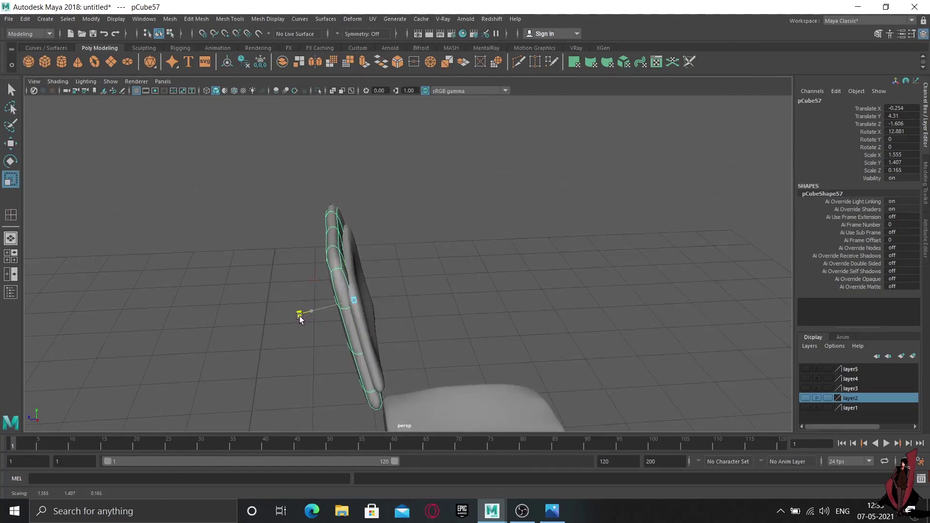
mouse_move(436, 291)
alt+mouse_down()
mouse_move(339, 285)
mouse_move(303, 269)
alt+mouse_up()
key(w)
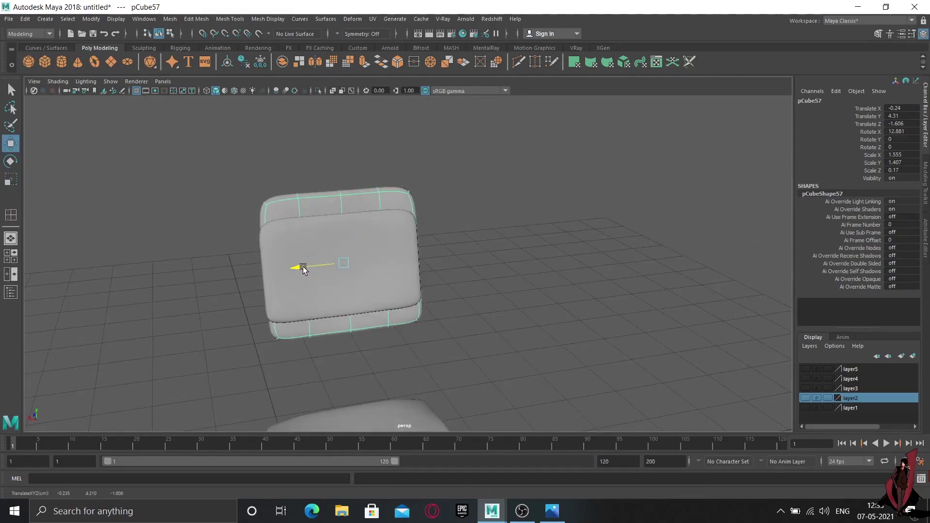
mouse_move(370, 277)
alt+mouse_down()
mouse_move(339, 275)
mouse_move(361, 283)
alt+mouse_up()
Widen the cushion slightly, recentre it, and deselect it.
key(r)
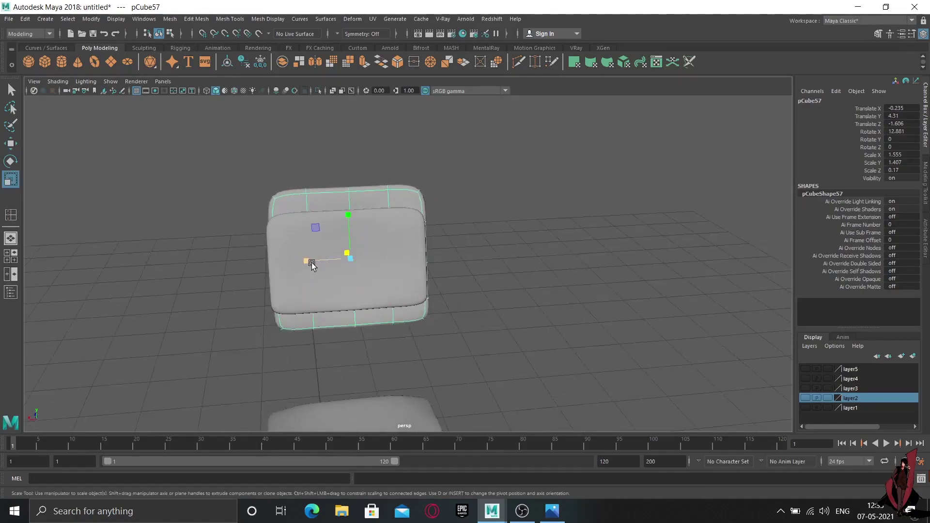
drag(310, 262, 305, 261)
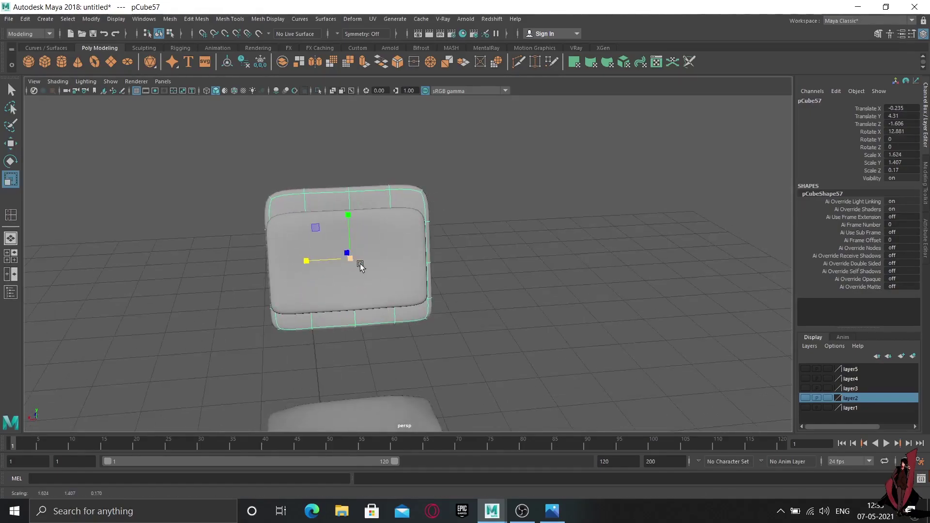
key(w)
drag(306, 262, 307, 263)
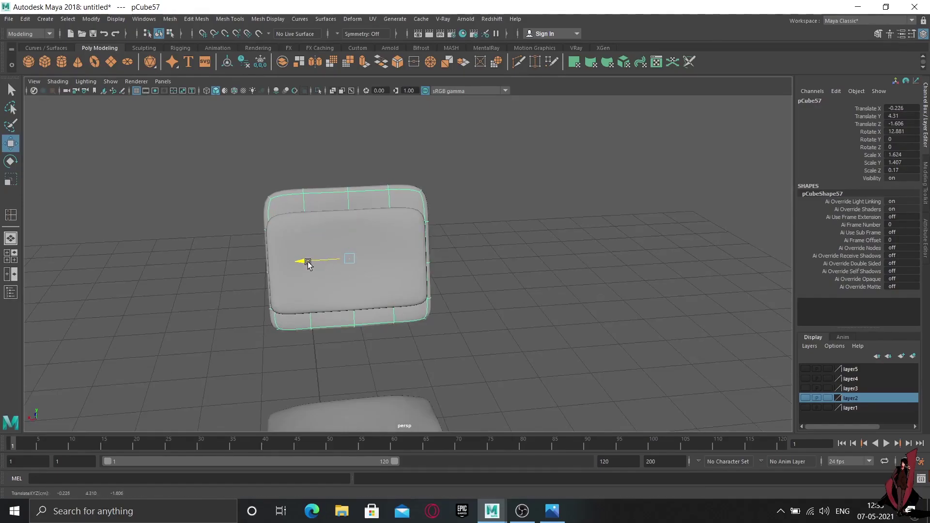
right_click(331, 260)
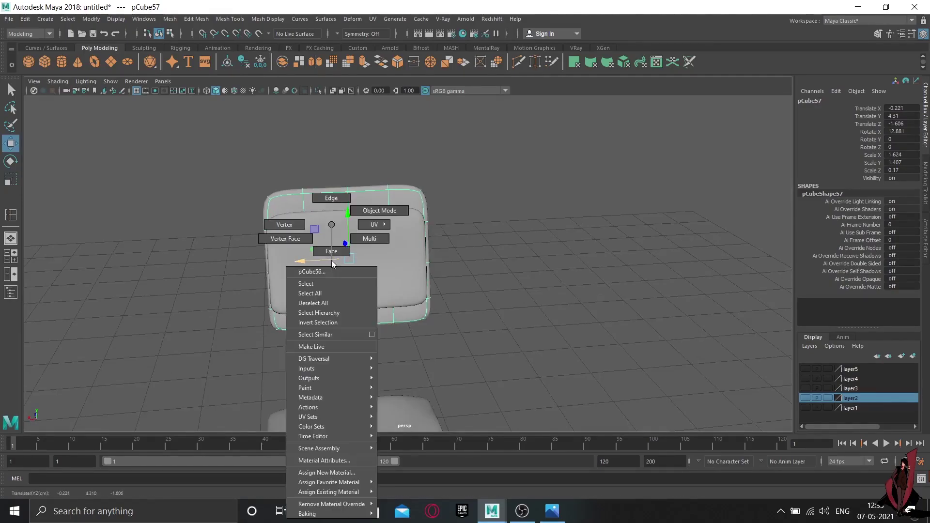
click(428, 196)
mouse_move(356, 325)
alt+mouse_down()
mouse_move(380, 303)
mouse_move(434, 291)
mouse_move(390, 324)
mouse_move(384, 277)
mouse_move(415, 278)
mouse_move(358, 271)
alt+mouse_up()
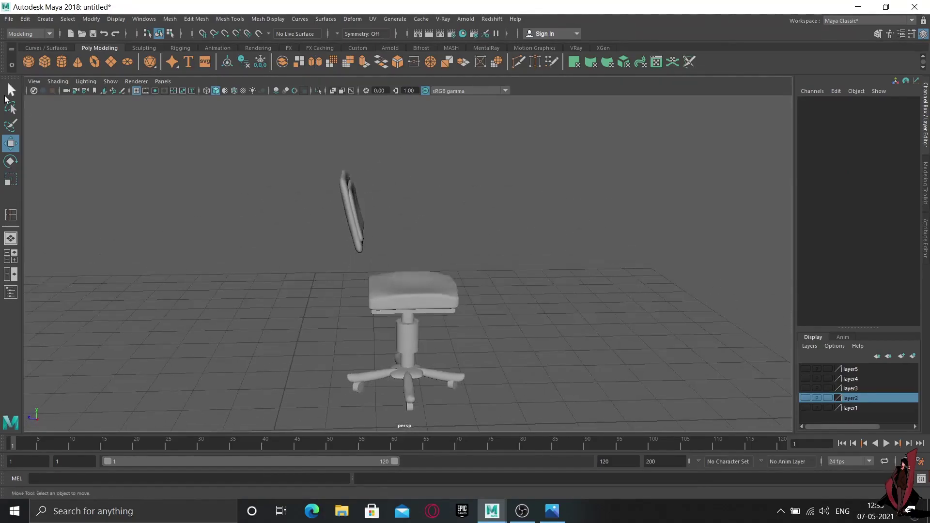
Create a new cylinder and scale it down to 0.132.
click(60, 63)
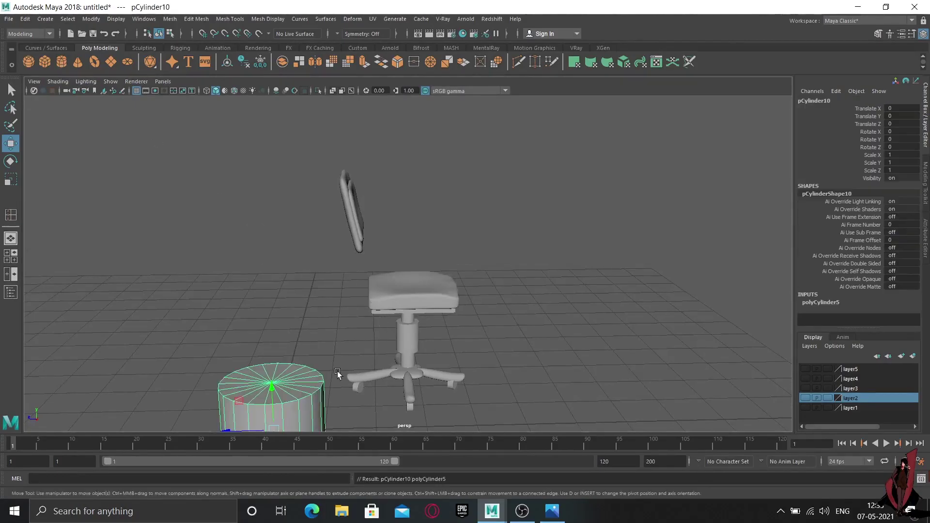
mouse_move(256, 245)
alt+mouse_down()
mouse_move(425, 336)
mouse_move(338, 336)
mouse_move(560, 328)
mouse_move(596, 343)
mouse_move(523, 369)
alt+mouse_up()
key(r)
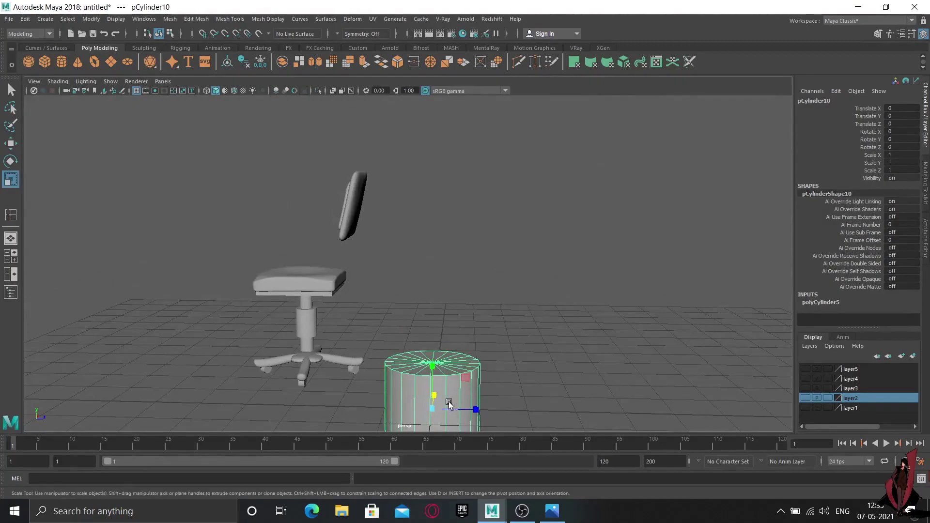
drag(432, 409, 363, 411)
Move the cylinder to the seat edge at Translate (-0.39, 2.873, -1.748) and enter face mode.
key(w)
drag(433, 362, 432, 227)
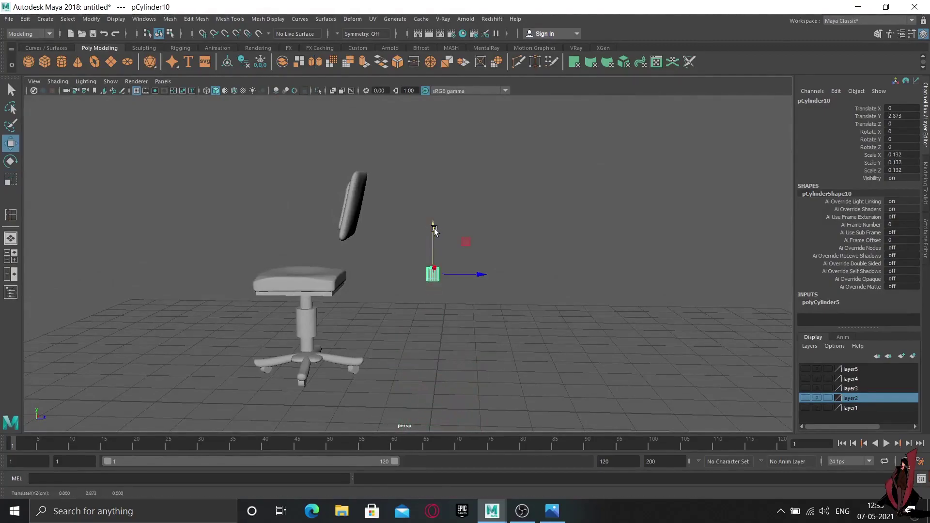
mouse_move(484, 275)
mouse_down()
mouse_move(400, 285)
mouse_move(366, 301)
mouse_move(349, 283)
mouse_up()
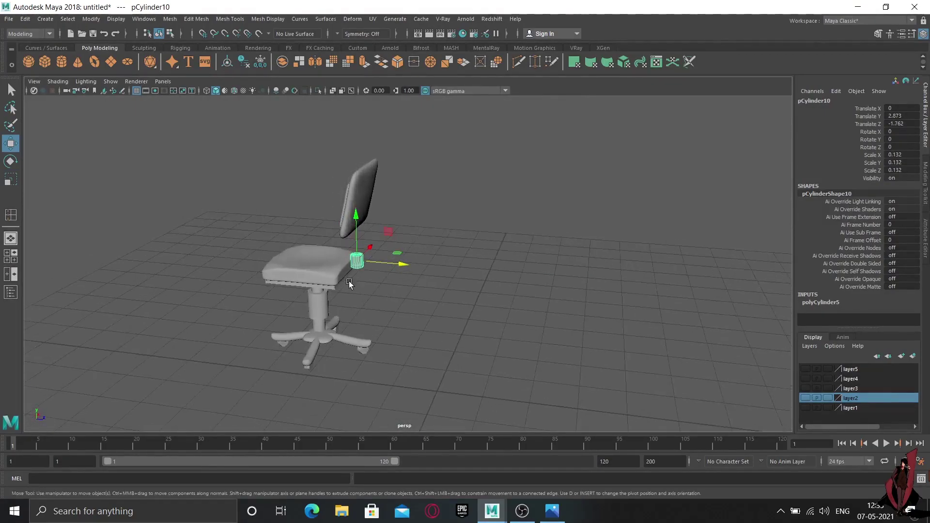
mouse_move(405, 266)
mouse_down()
mouse_move(359, 254)
mouse_move(388, 258)
mouse_move(381, 260)
mouse_up()
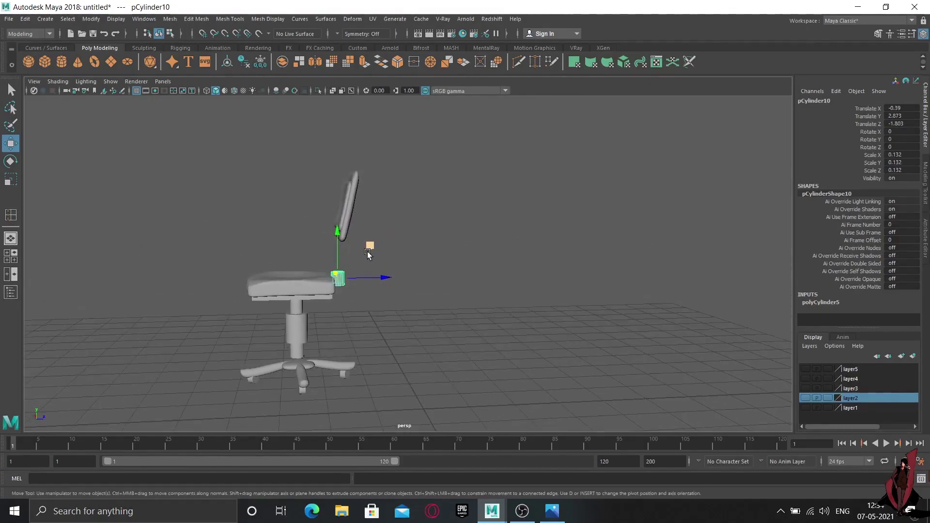
alt+drag(367, 251, 344, 295)
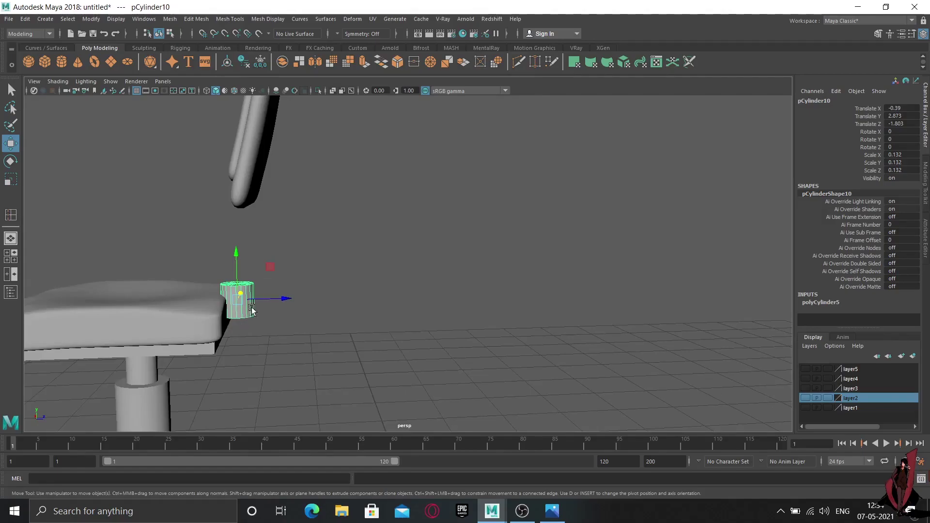
drag(279, 301, 286, 303)
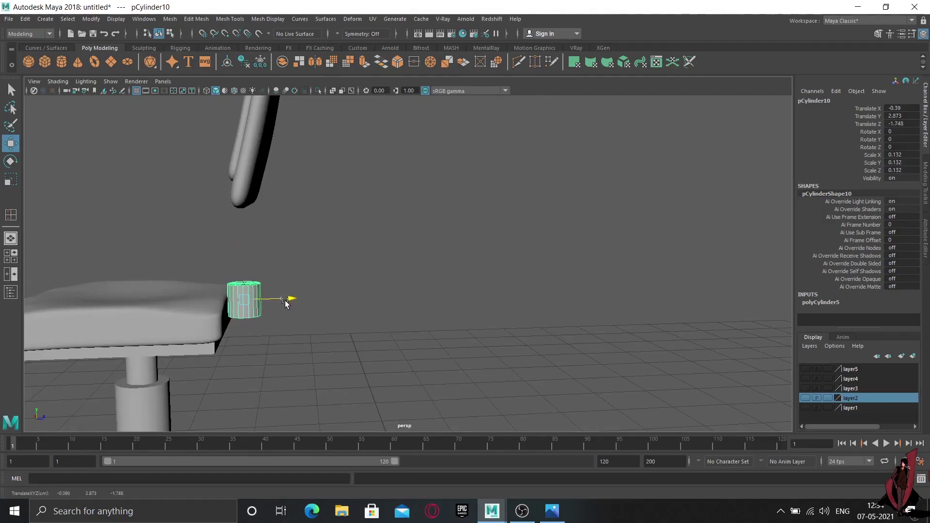
alt+drag(255, 334, 261, 302)
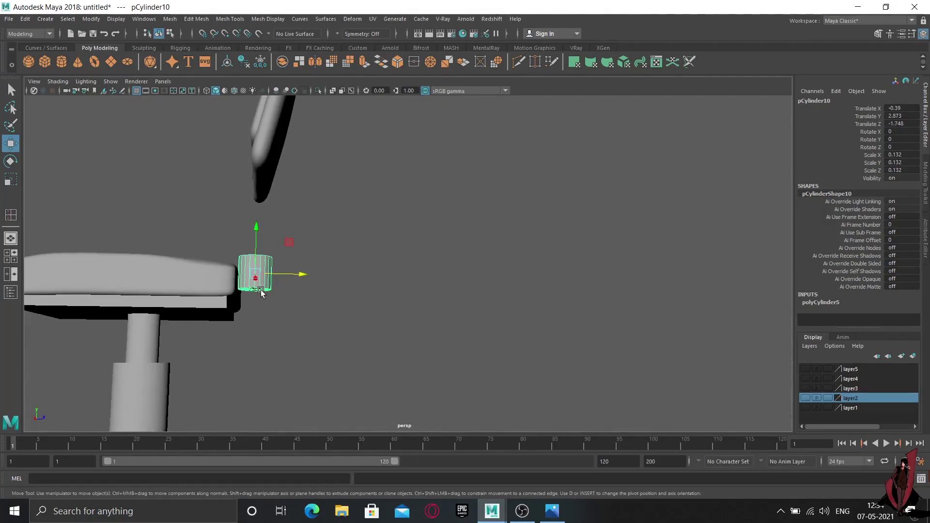
scroll(261, 292, up, 3)
right_drag(178, 227, 186, 248)
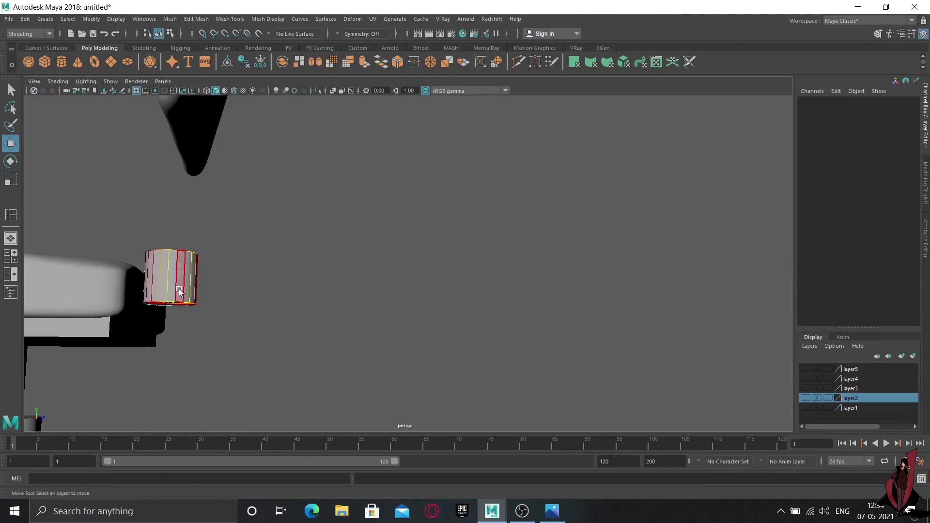
Marquee-select the small cylinder's end faces.
alt+drag(197, 317, 165, 306)
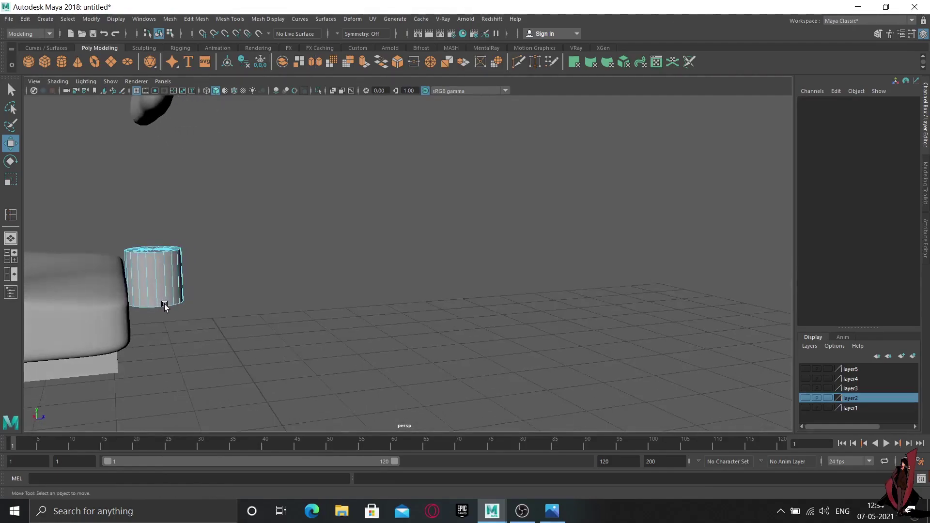
alt+middle_drag(164, 306, 206, 273)
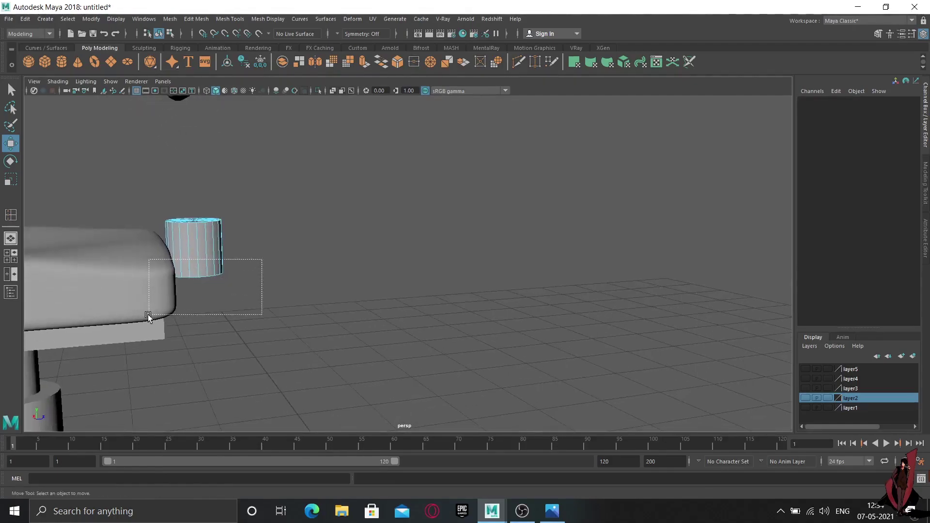
mouse_move(261, 262)
mouse_down()
mouse_move(197, 315)
mouse_move(202, 299)
mouse_up()
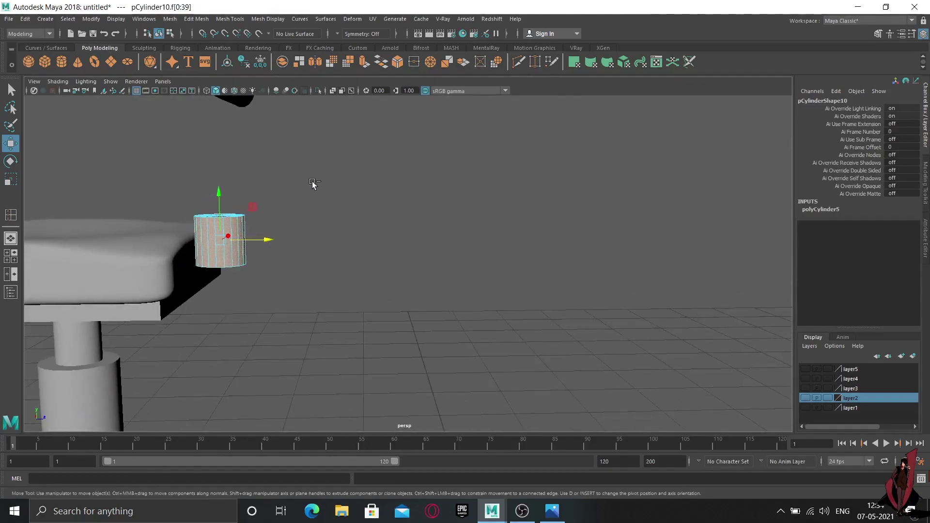
drag(315, 177, 182, 251)
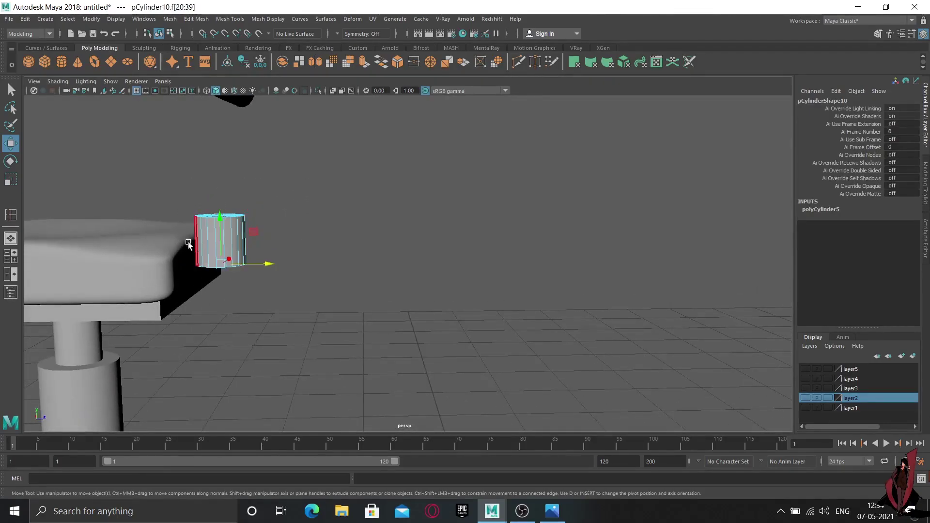
mouse_move(326, 234)
mouse_down()
mouse_move(162, 316)
mouse_move(161, 271)
mouse_up()
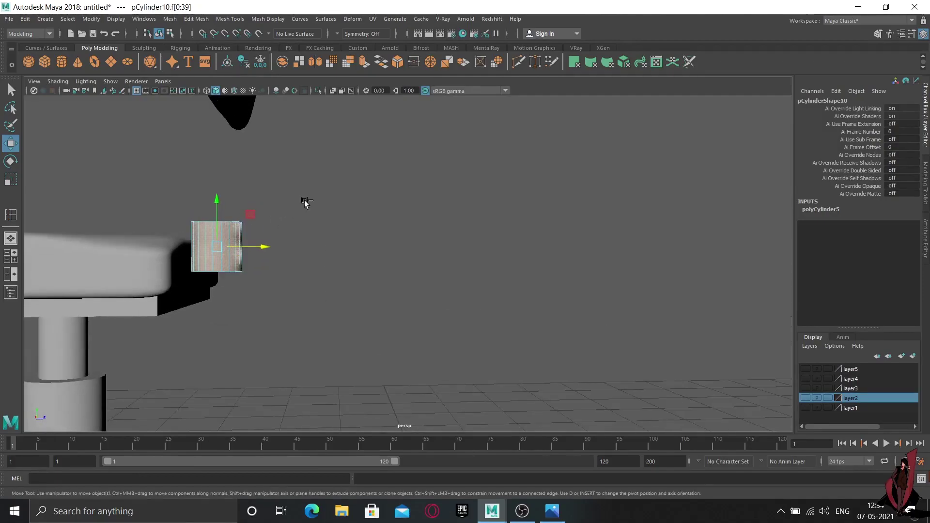
drag(313, 186, 156, 247)
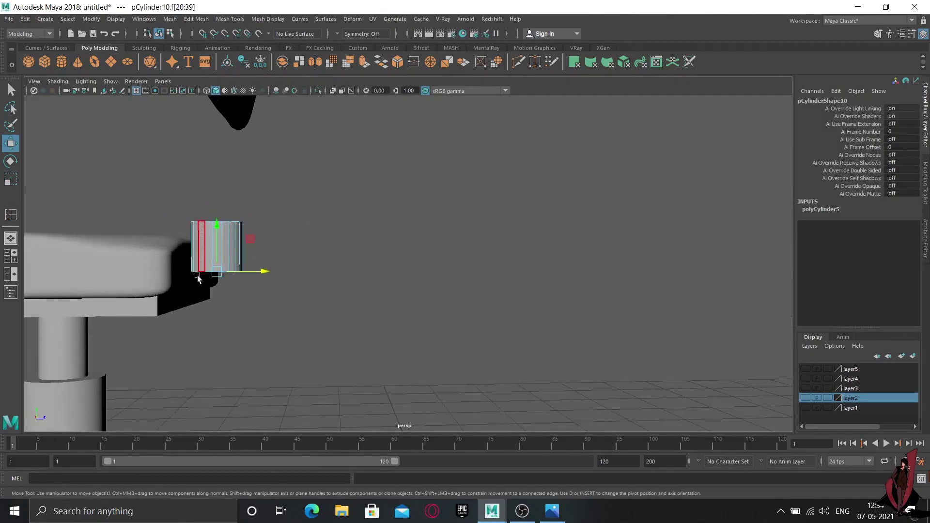
mouse_move(229, 307)
alt+mouse_down()
mouse_move(243, 277)
mouse_move(222, 331)
mouse_move(161, 349)
mouse_move(133, 333)
mouse_move(133, 353)
alt+mouse_up()
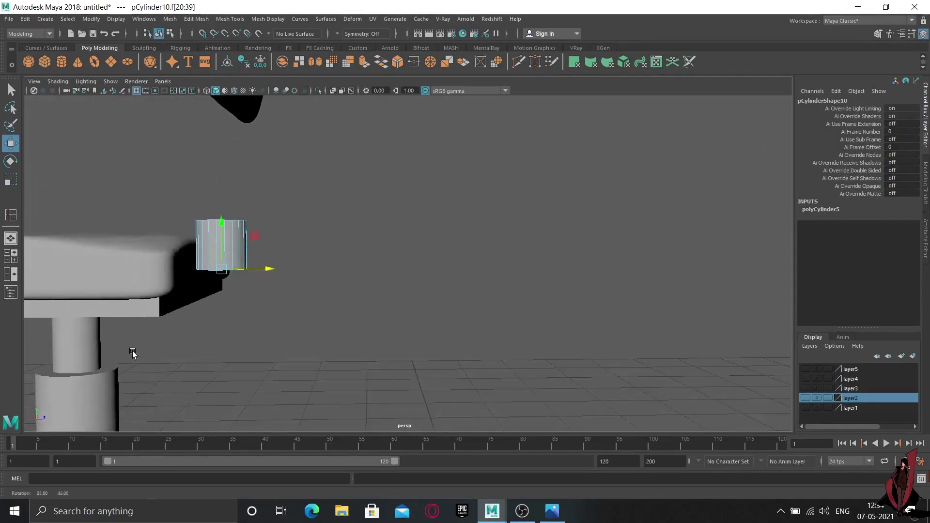
Extrude the end faces twice, pulling each extrusion down and sideways to bend the support.
click(366, 57)
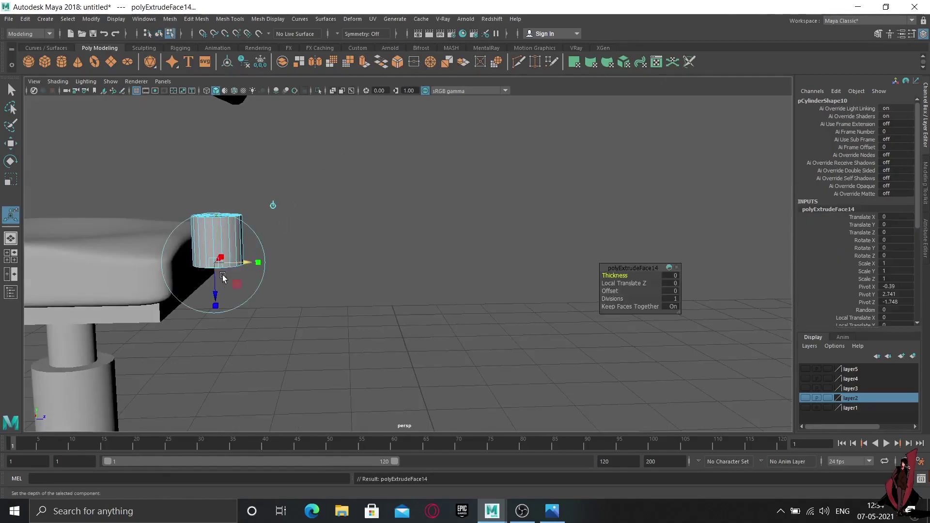
drag(215, 297, 212, 319)
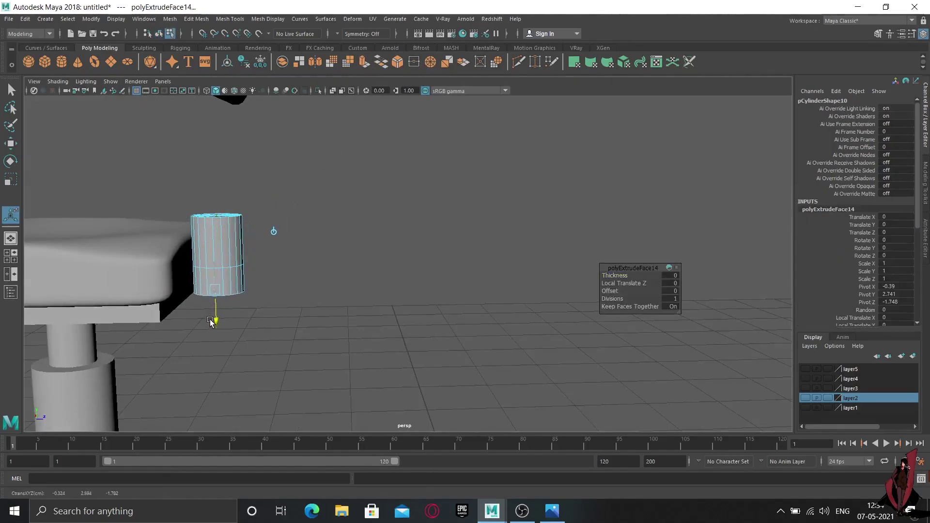
mouse_move(248, 291)
mouse_down()
mouse_move(228, 300)
mouse_move(518, 301)
mouse_move(353, 305)
mouse_move(435, 300)
mouse_up()
alt+middle_drag(434, 300, 291, 301)
key(ctrl+e)
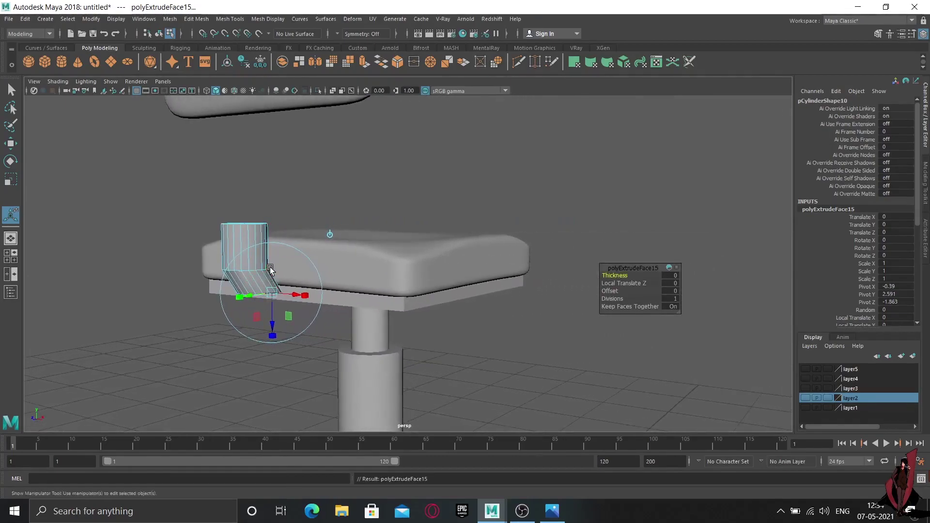
drag(272, 338, 272, 352)
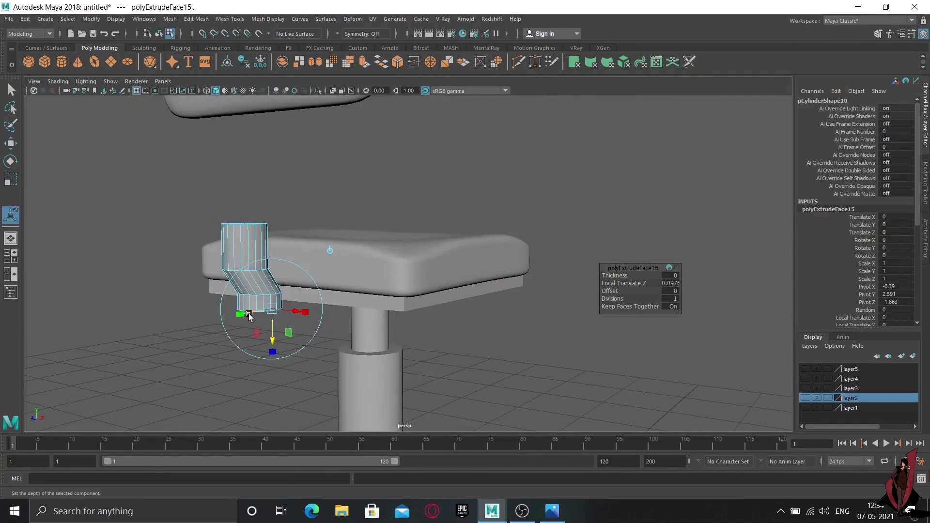
mouse_move(467, 322)
alt+mouse_down()
mouse_move(390, 313)
mouse_move(363, 322)
mouse_move(492, 295)
mouse_move(380, 289)
mouse_move(399, 256)
mouse_move(376, 266)
alt+mouse_up()
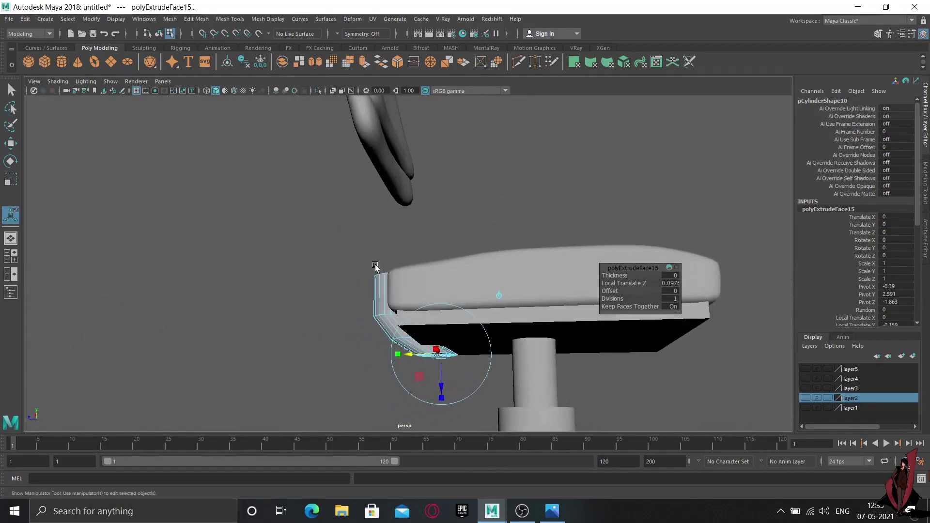
Extrude the end a third time and extend it inward under the seat.
key(ctrl+e)
click(419, 357)
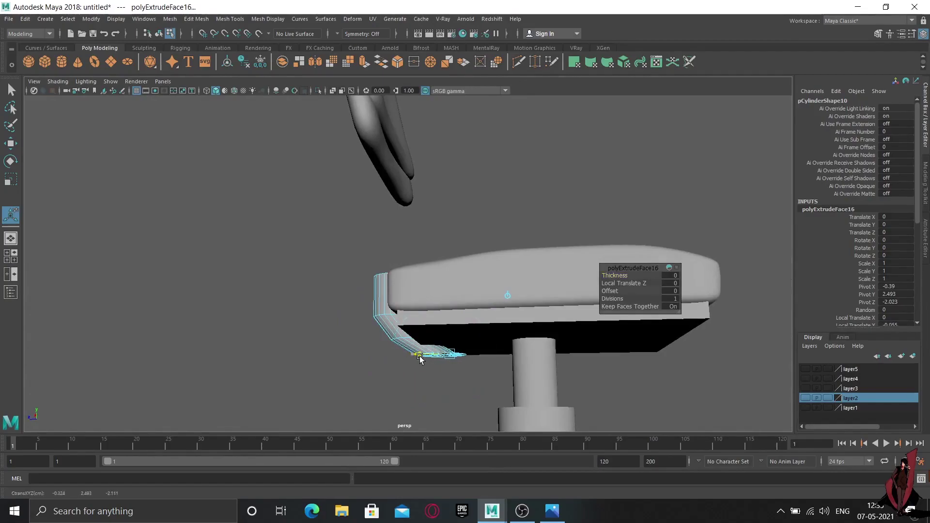
mouse_move(419, 357)
mouse_down()
mouse_move(463, 356)
mouse_move(480, 378)
mouse_move(440, 356)
mouse_move(636, 348)
mouse_up()
click(478, 370)
alt+middle_drag(622, 227, 392, 261)
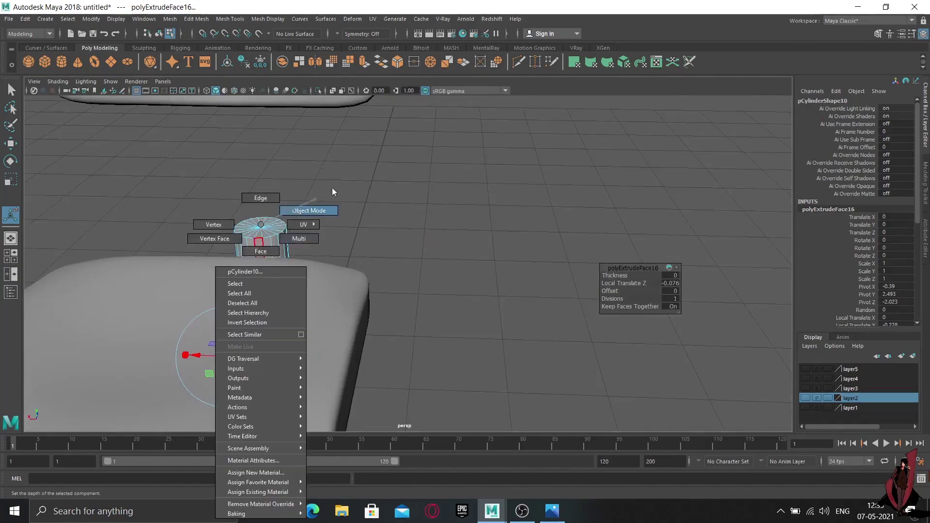
Return to Object Mode and slide the bent cylinder toward the middle of the seat.
right_drag(272, 251, 332, 190)
click(434, 266)
mouse_move(434, 266)
alt+mouse_down()
mouse_move(321, 272)
mouse_move(404, 321)
mouse_move(386, 324)
alt+mouse_up()
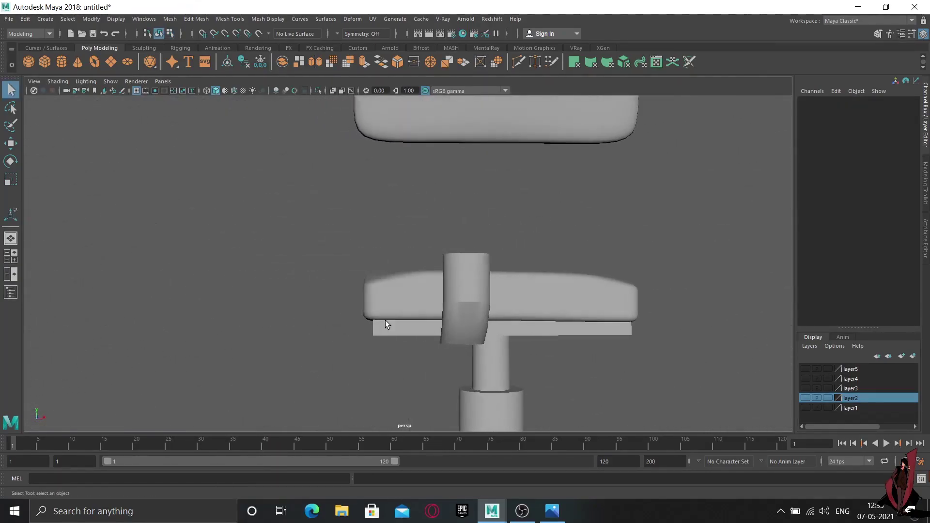
click(472, 277)
key(w)
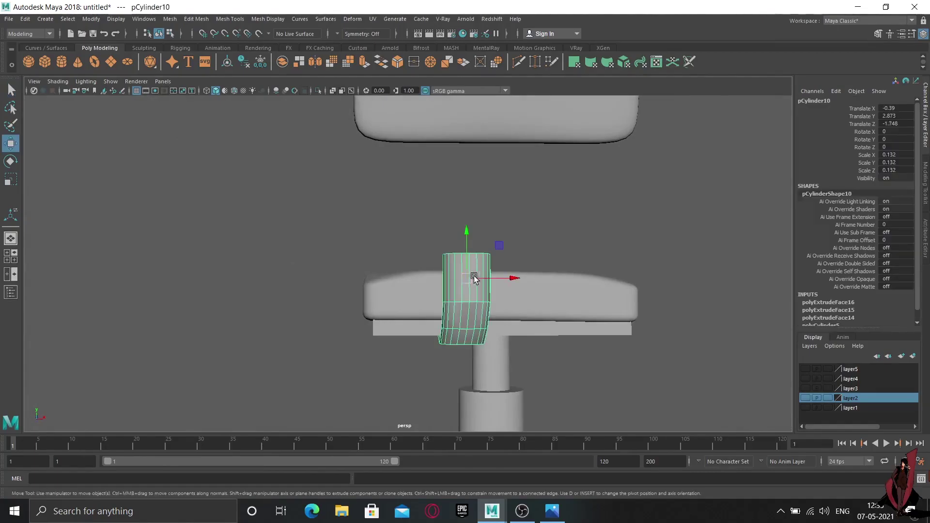
drag(510, 279, 553, 291)
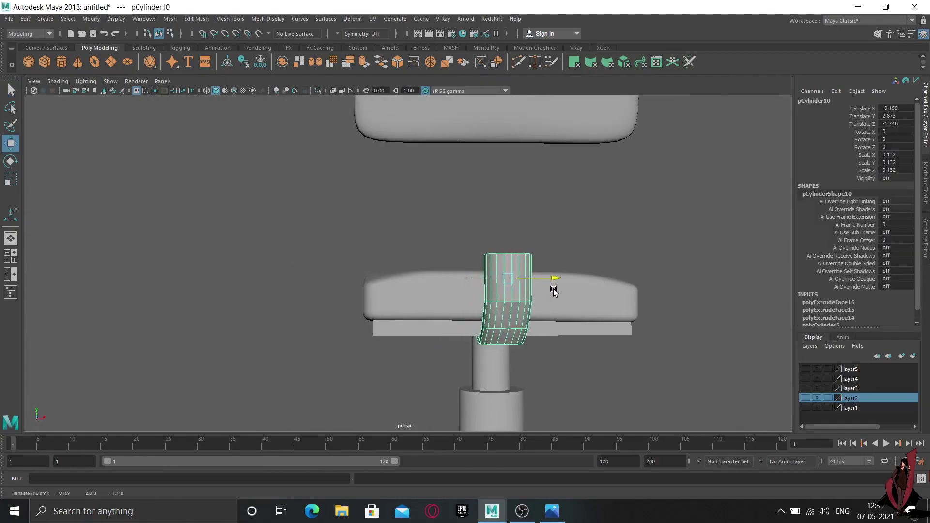
mouse_move(477, 311)
alt+mouse_down()
mouse_move(533, 345)
mouse_move(517, 300)
mouse_move(288, 266)
mouse_move(291, 322)
mouse_move(303, 311)
mouse_move(316, 324)
mouse_move(362, 313)
alt+mouse_up()
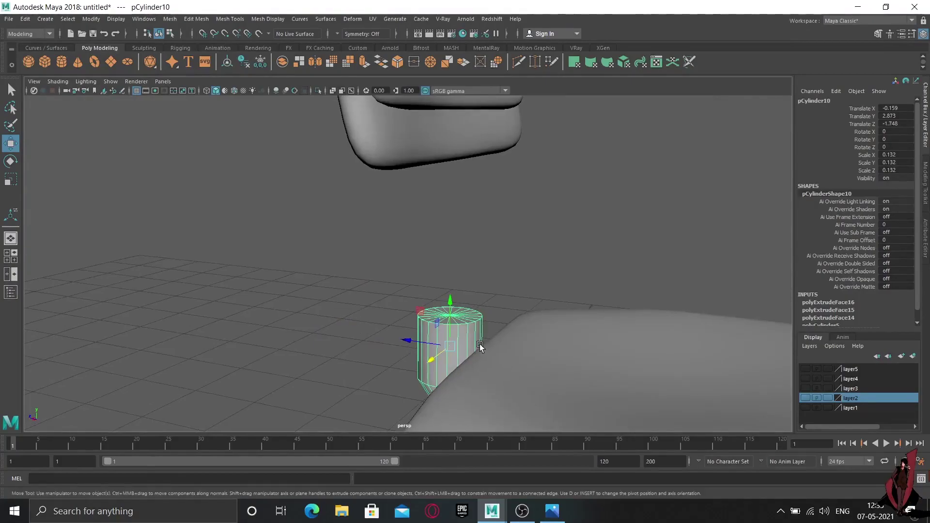
Preview the bent cylinder smoothed, then undo back to before the last extrusion segment.
key(3)
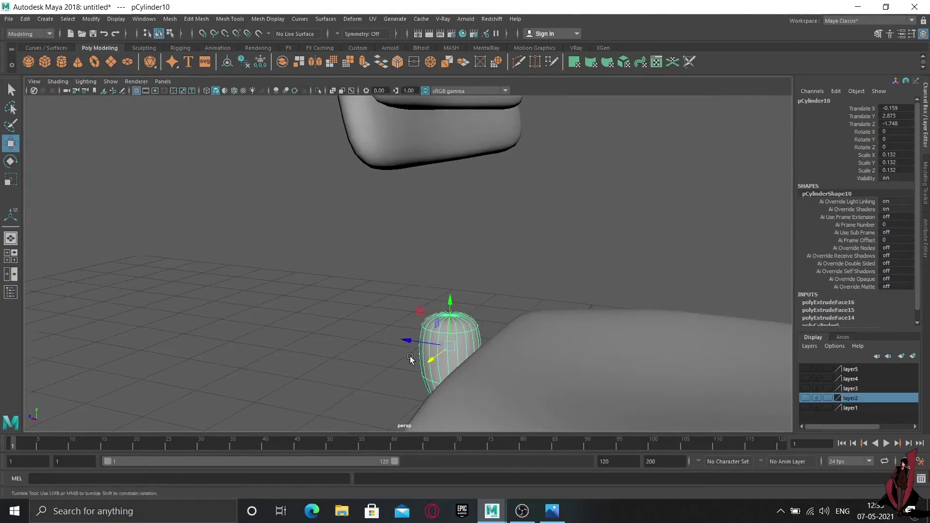
mouse_move(409, 355)
alt+mouse_down()
mouse_move(475, 346)
mouse_move(423, 335)
mouse_move(419, 322)
alt+mouse_up()
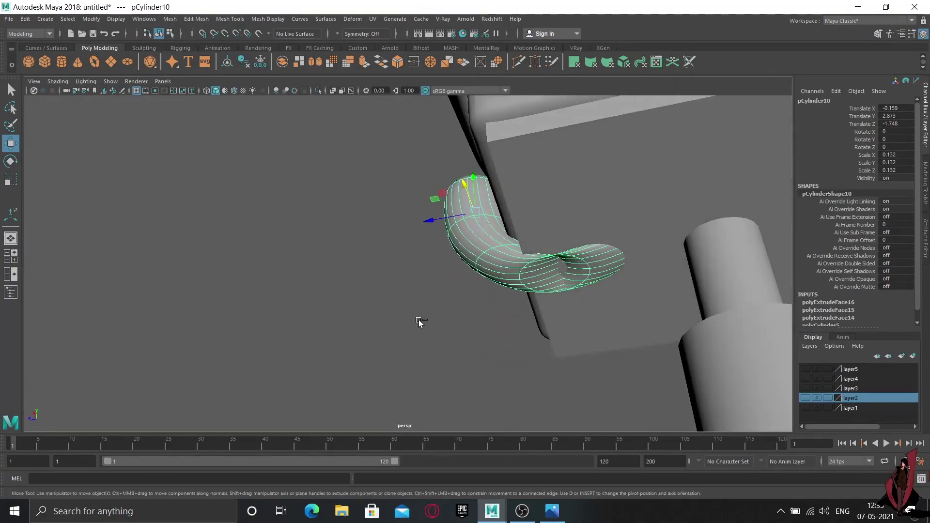
key(ctrl+z)
key(ctrl+z)
key(ctrl+z)
key(ctrl+z)
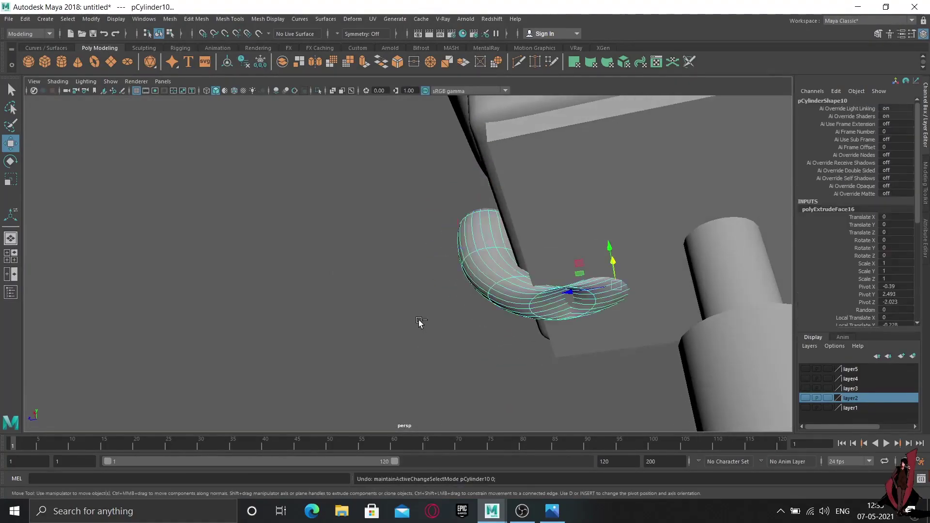
key(ctrl+z)
key(1)
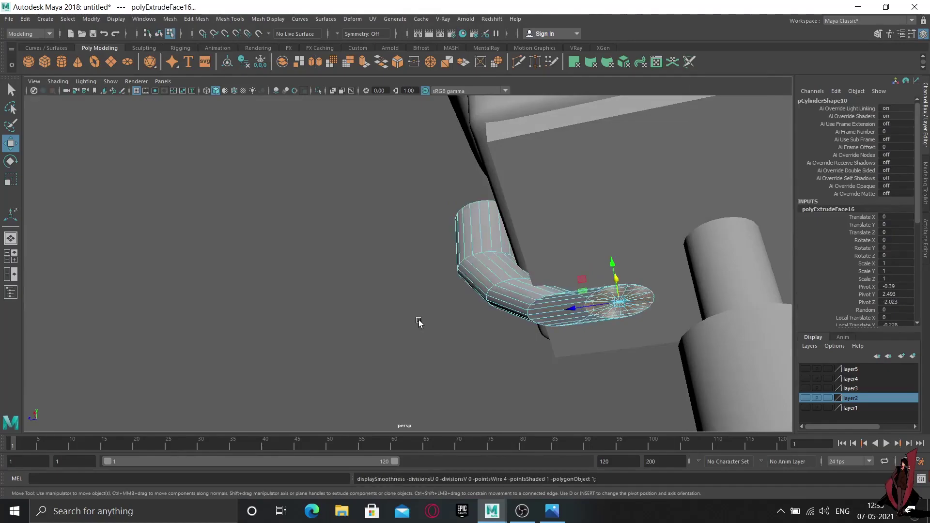
key(ctrl+z)
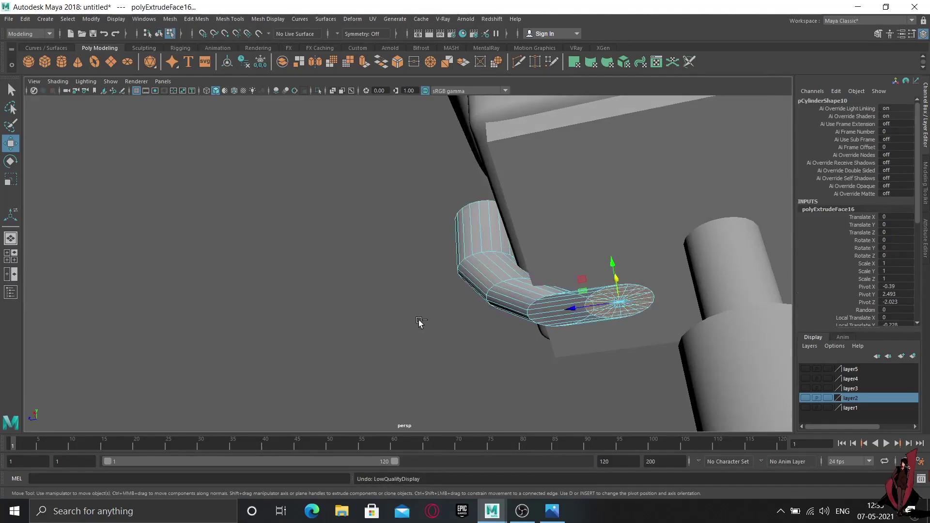
key(ctrl+z)
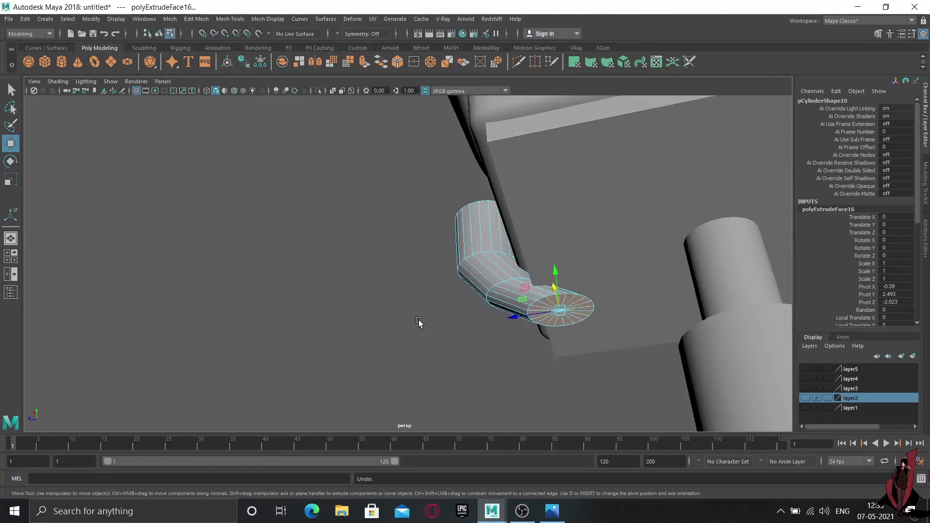
Tilt the pipe's end face and extrude a new segment outward from it.
key(e)
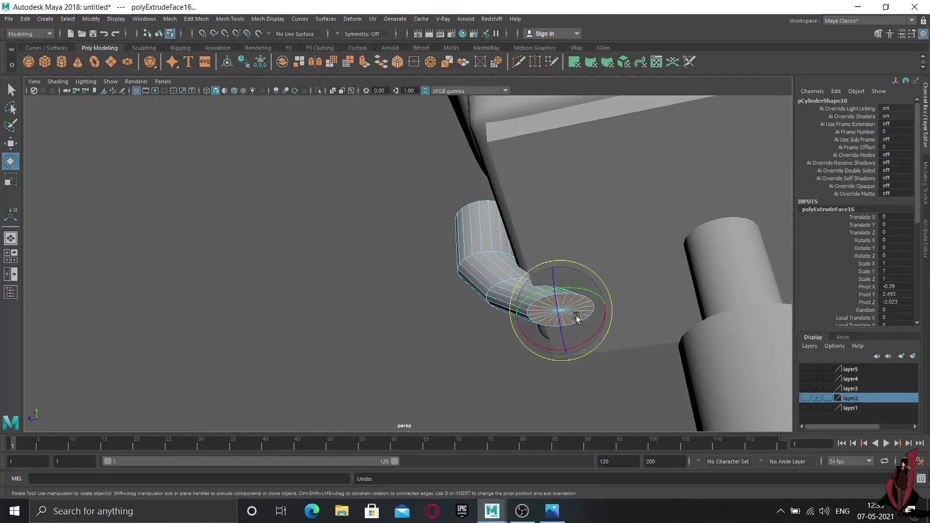
drag(538, 345, 552, 352)
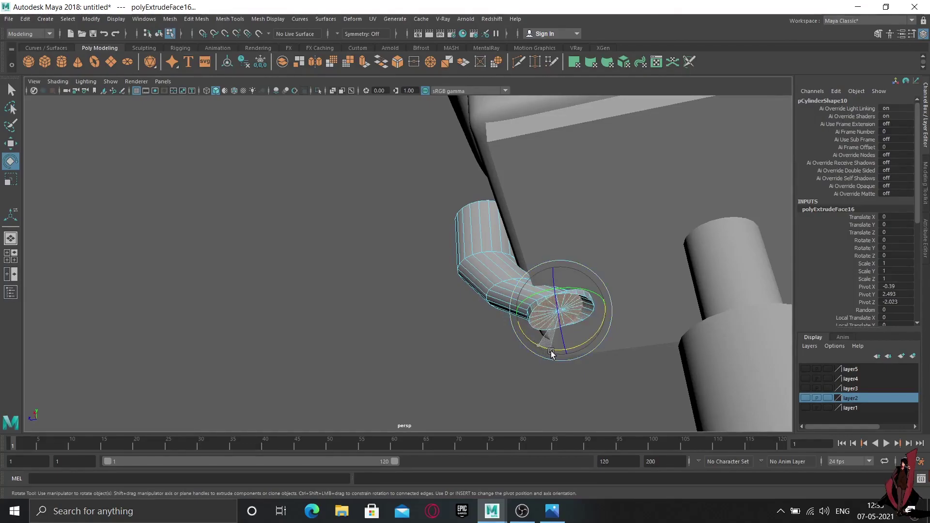
key(ctrl+z)
key(ctrl+z)
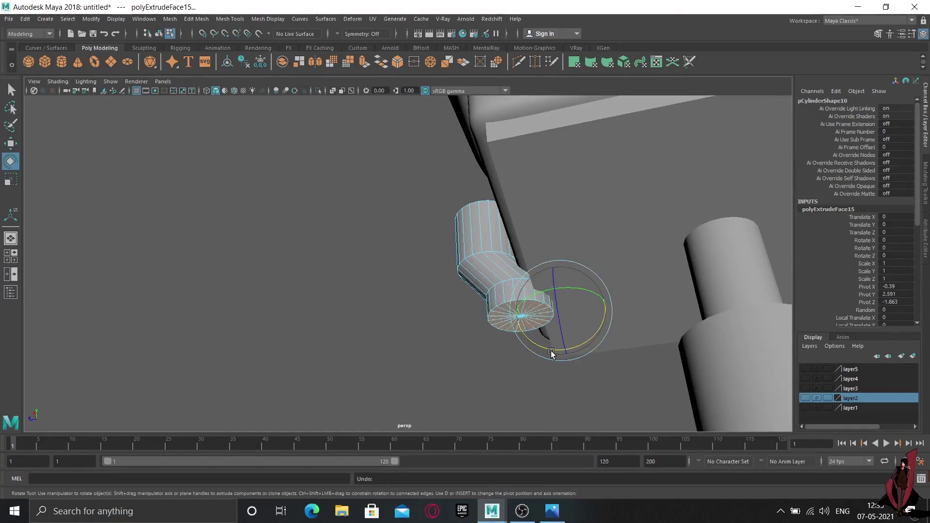
mouse_move(551, 352)
mouse_down()
mouse_move(582, 349)
mouse_move(601, 323)
mouse_up()
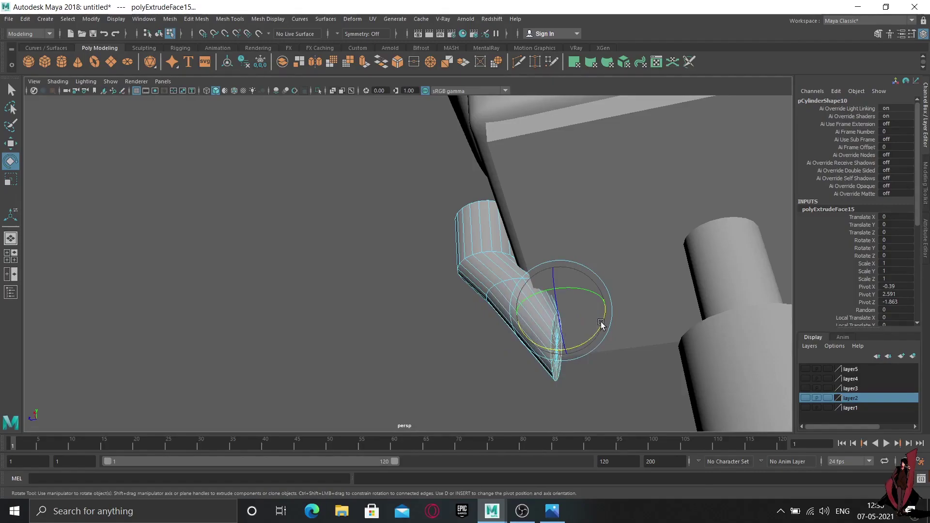
key(ctrl+e)
drag(601, 323, 638, 335)
Angle and extrude another segment running horizontally inward, then switch the leg back to Object Mode.
key(e)
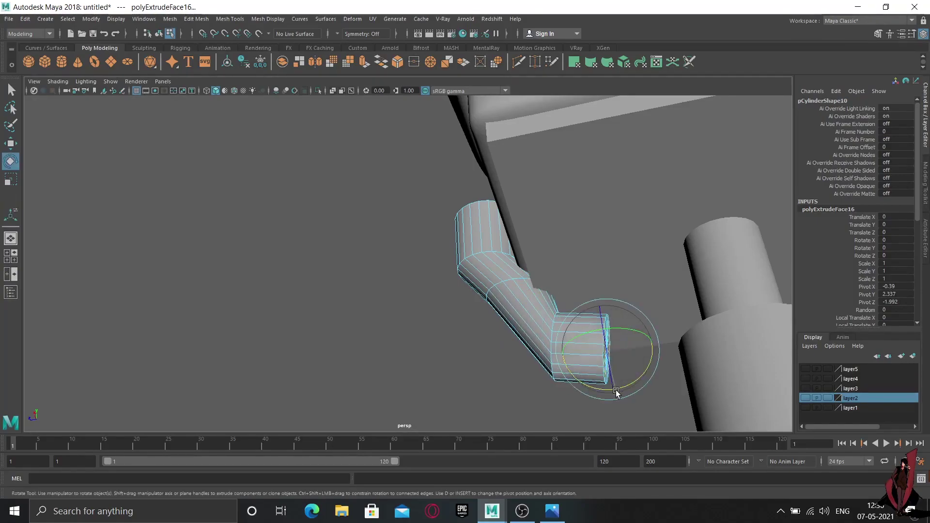
drag(615, 391, 624, 390)
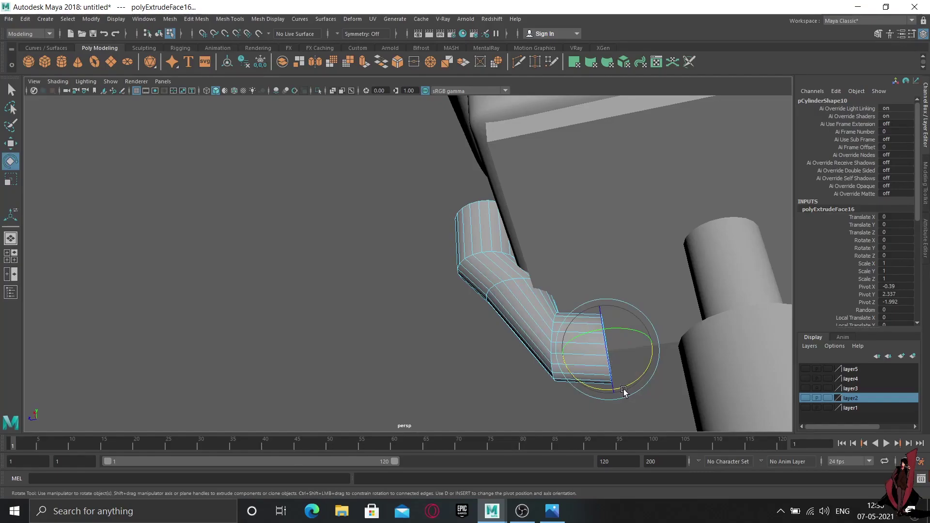
key(ctrl+e)
key(w)
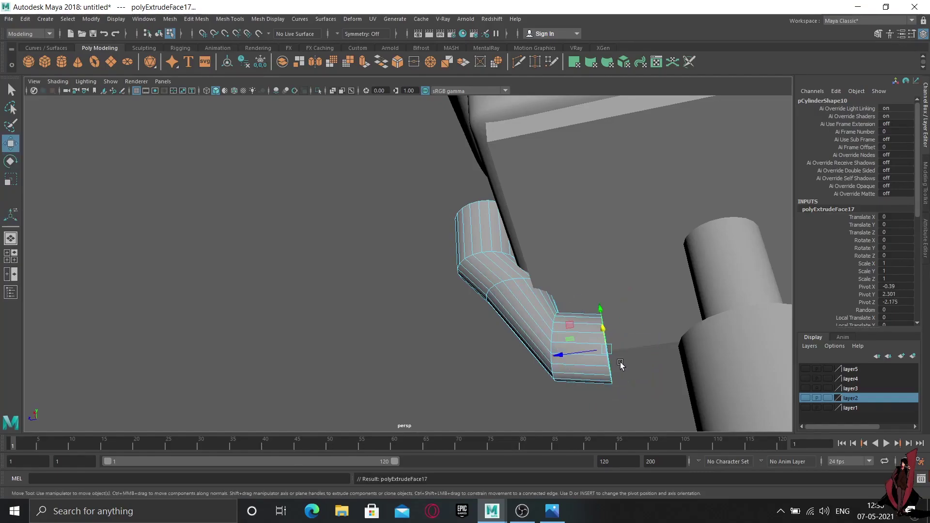
drag(570, 357, 664, 352)
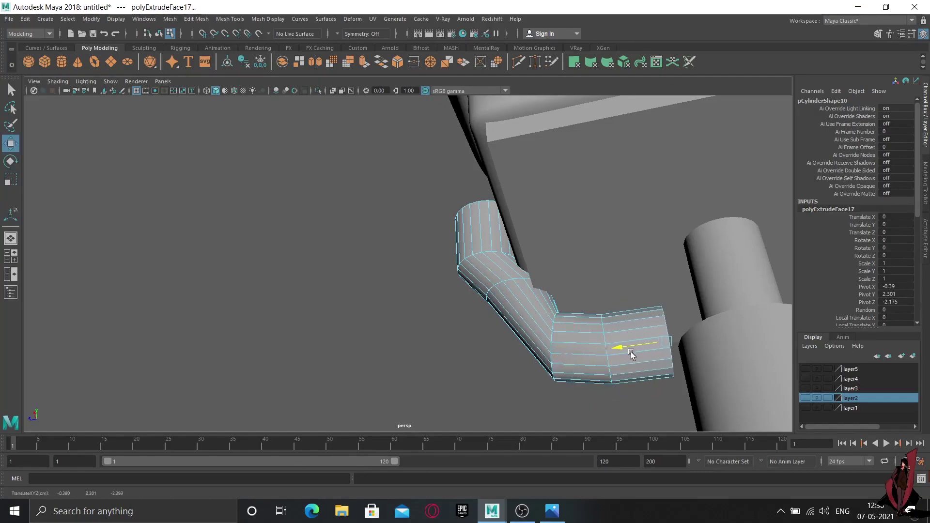
alt+drag(598, 380, 506, 364)
alt+drag(470, 325, 580, 367)
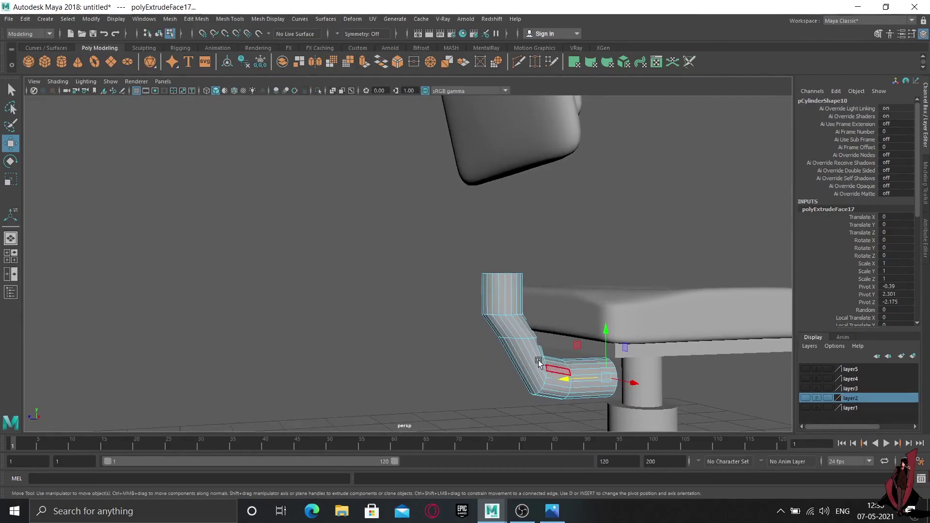
right_drag(535, 358, 608, 213)
click(608, 214)
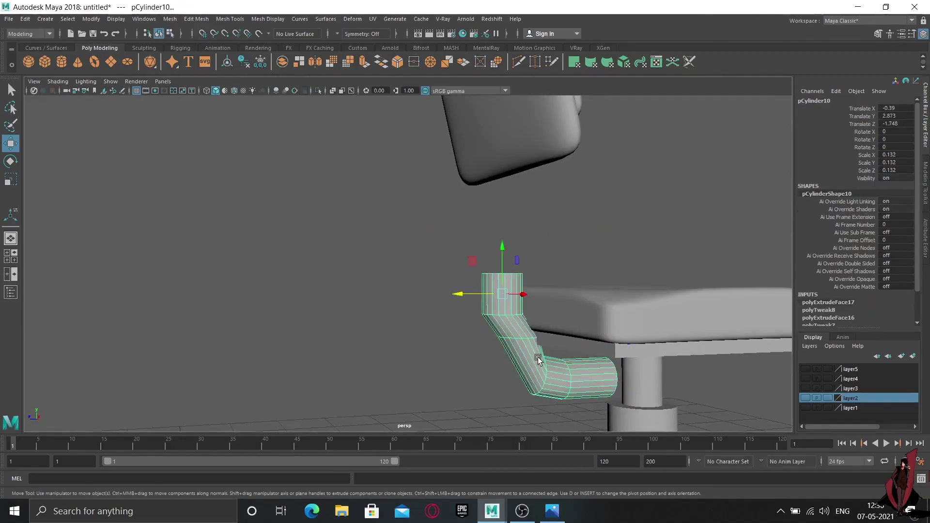
Move pCylinder10 along X toward the seat, then shift, lower and rotate an edge loop to tighten the bend.
mouse_move(526, 295)
mouse_down()
mouse_move(667, 376)
mouse_move(612, 370)
mouse_move(625, 370)
mouse_move(605, 388)
mouse_up()
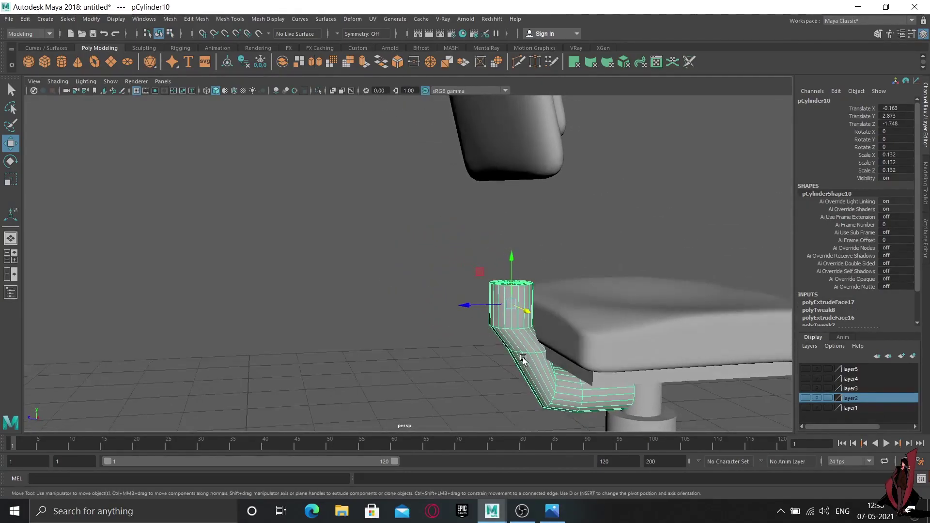
mouse_move(517, 224)
right_down()
mouse_move(493, 224)
mouse_move(509, 200)
right_up()
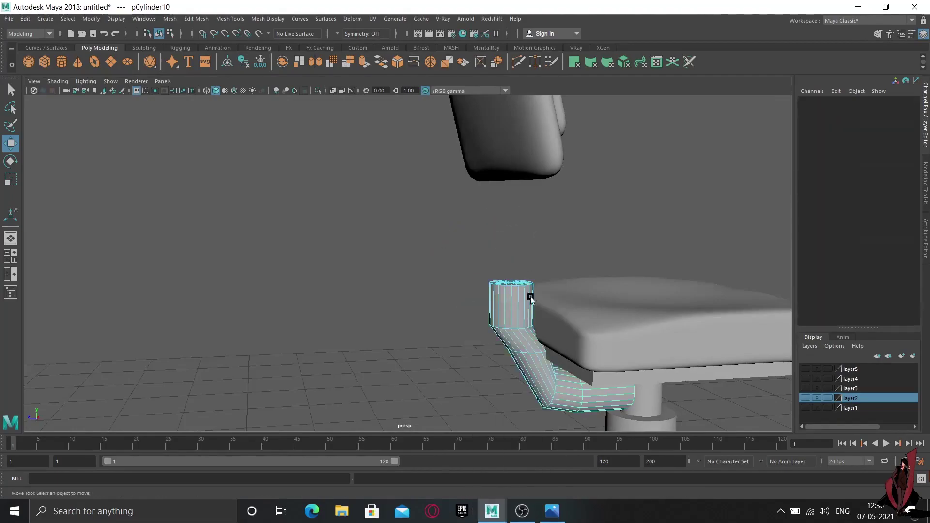
click(526, 355)
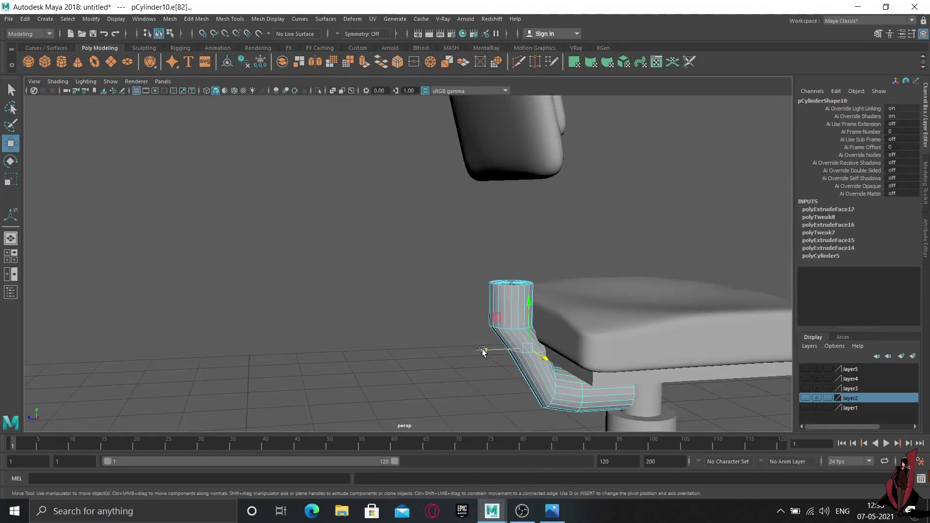
drag(483, 350, 473, 350)
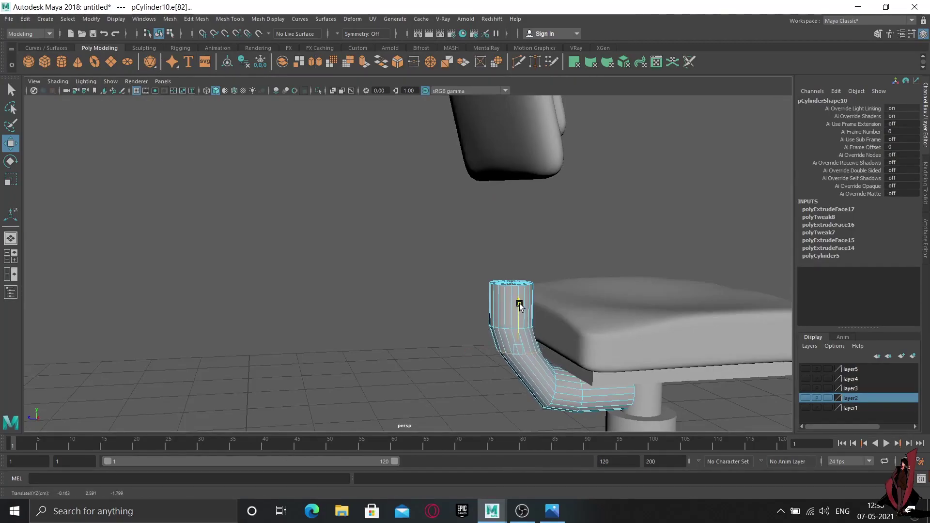
drag(523, 307, 521, 316)
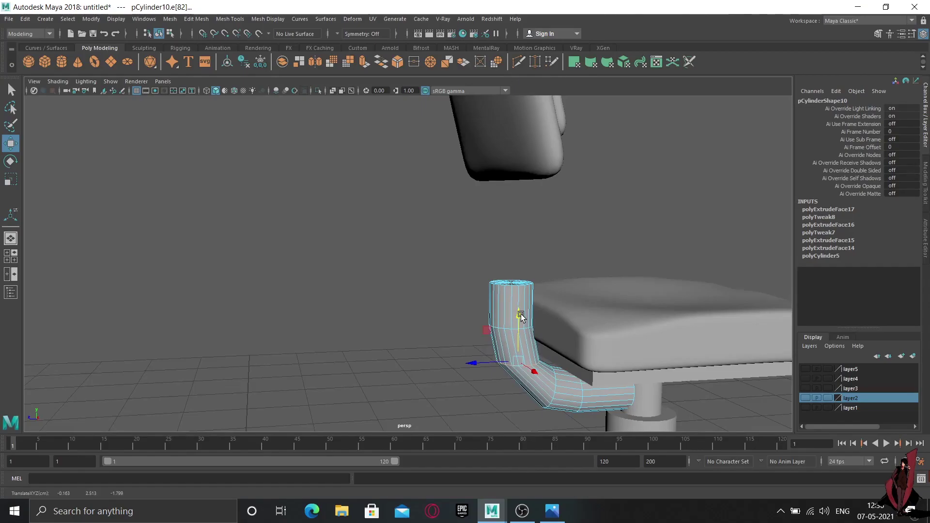
key(e)
drag(486, 333, 485, 353)
Return the leg to Object Mode and check it with smooth preview on (3) and off (1).
right_drag(513, 225, 564, 208)
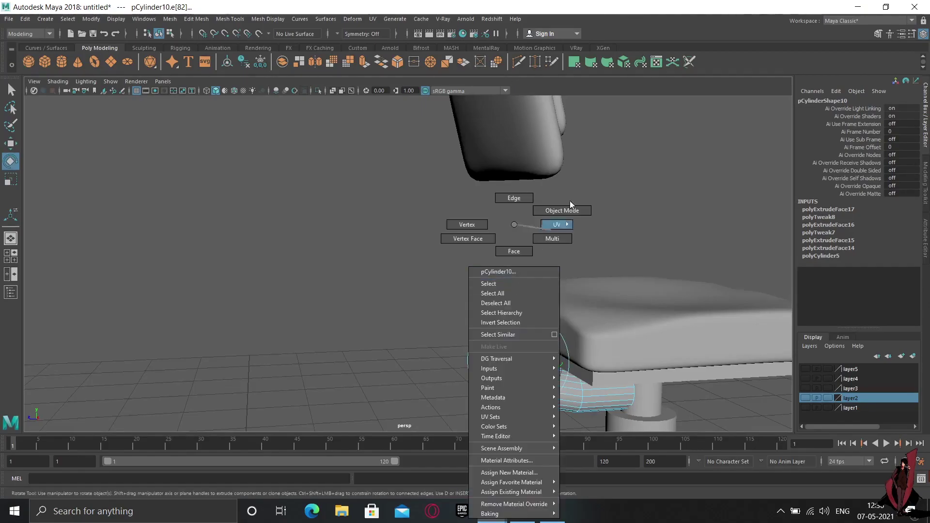
click(645, 242)
mouse_move(647, 306)
alt+mouse_down()
mouse_move(608, 291)
mouse_move(527, 332)
alt+mouse_up()
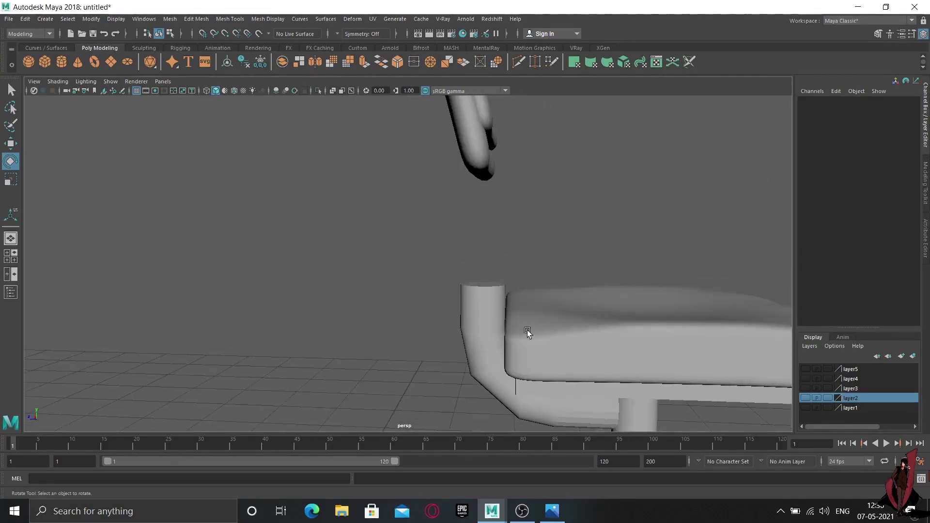
click(478, 321)
key(3)
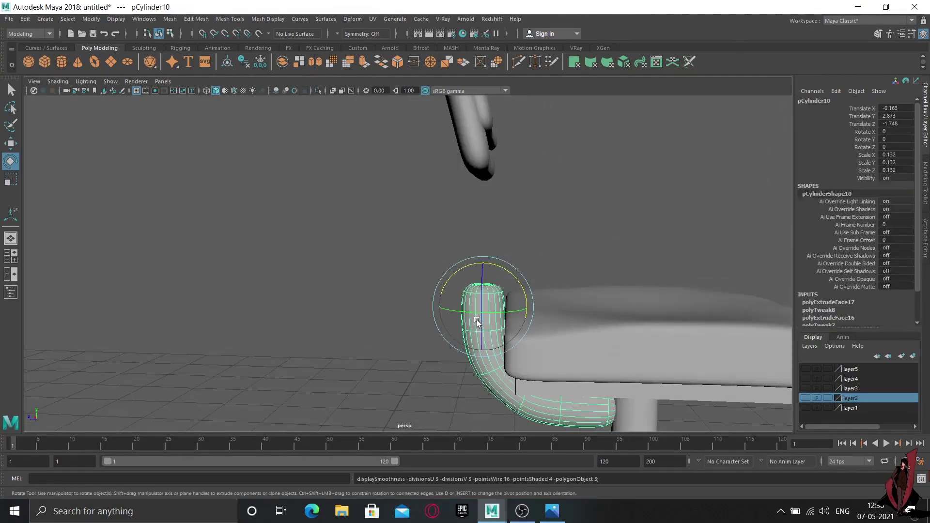
alt+drag(477, 321, 489, 312)
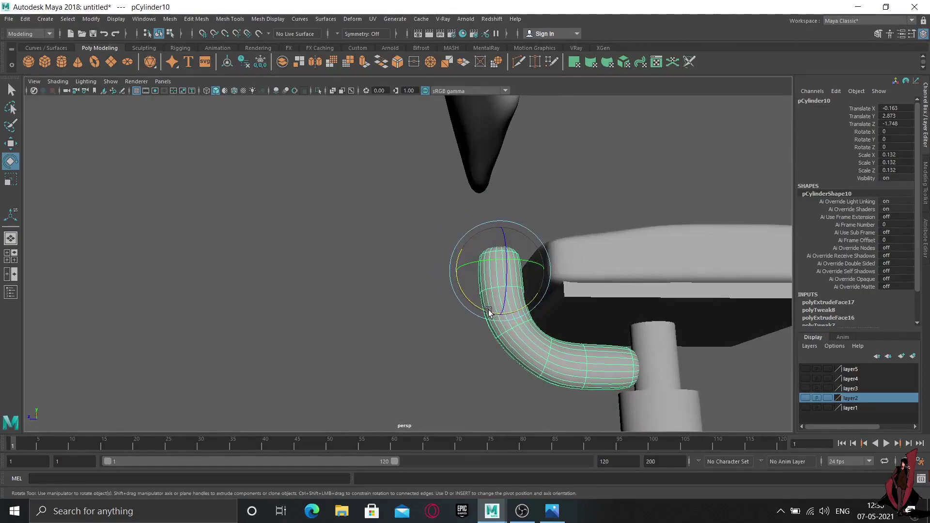
key(1)
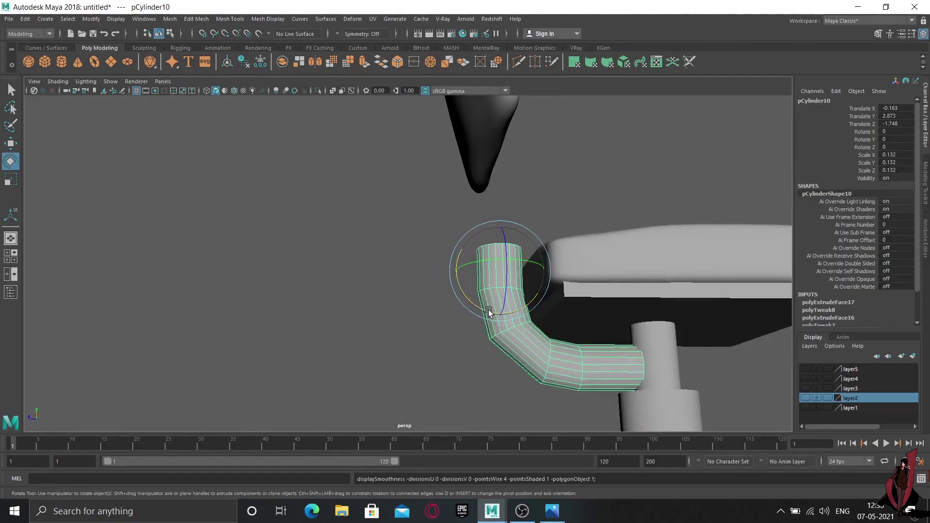
alt+drag(489, 313, 490, 328)
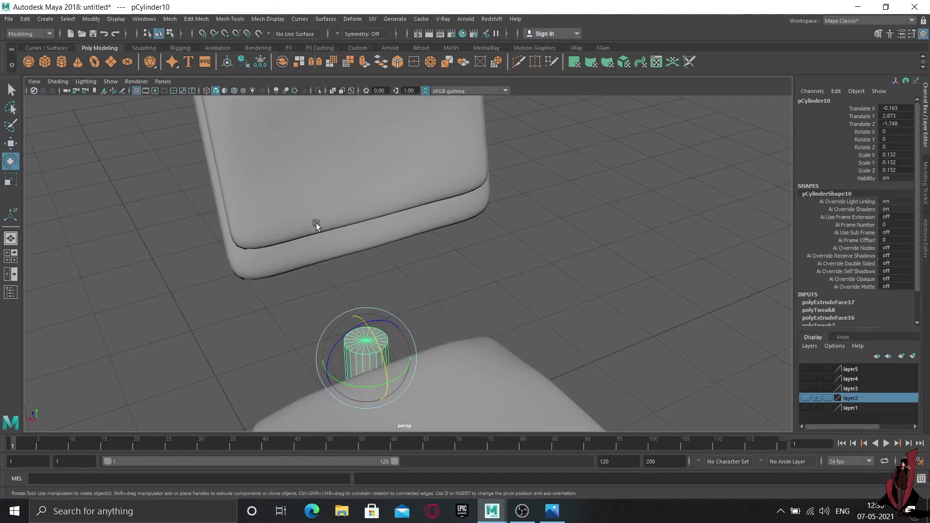
click(11, 90)
Select the top faces of the support post's upright in face mode.
right_click(373, 338)
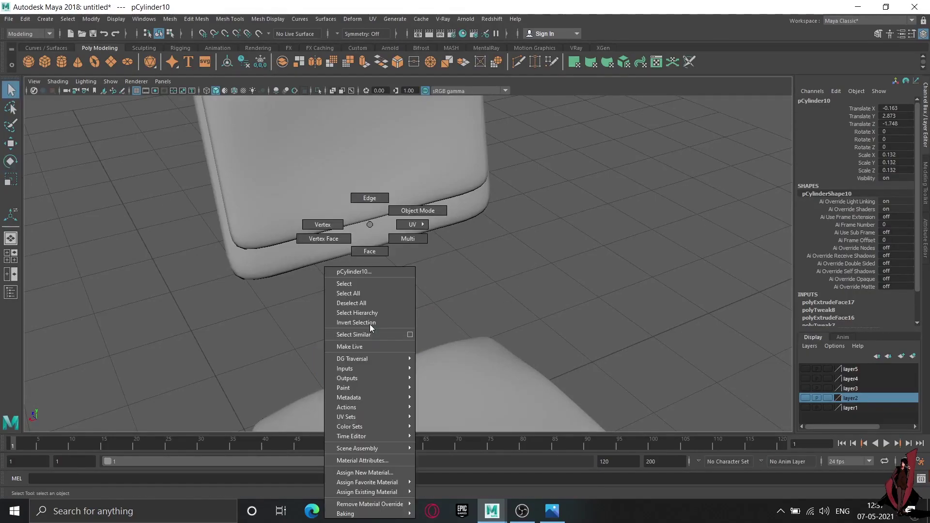
right_drag(366, 262, 390, 318)
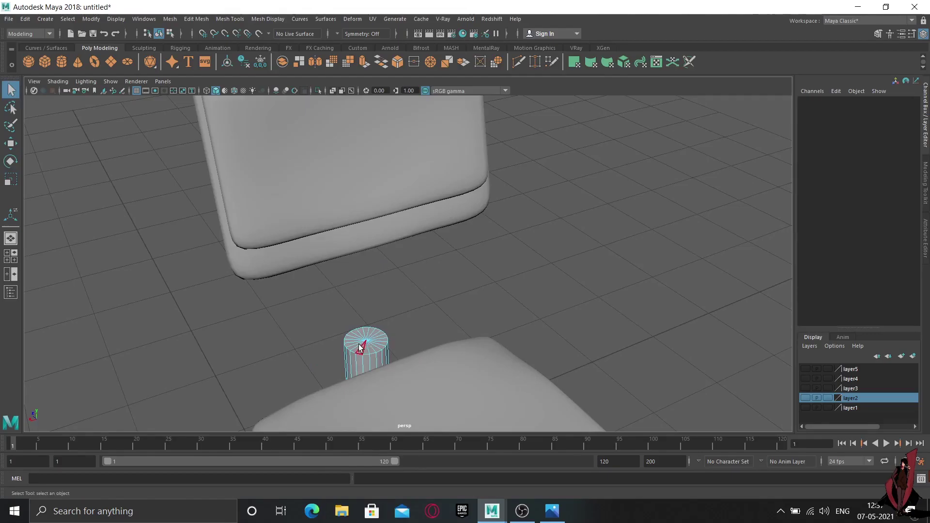
alt+drag(360, 347, 408, 313)
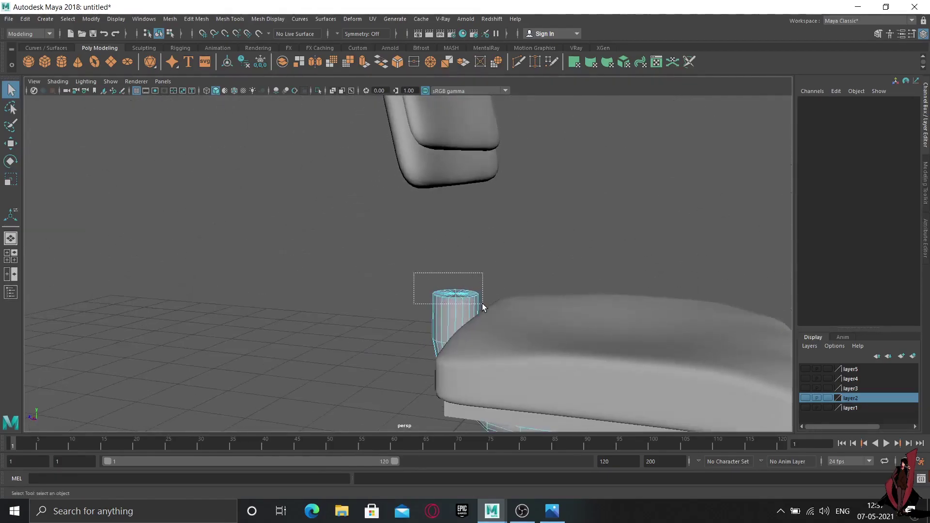
drag(483, 306, 476, 314)
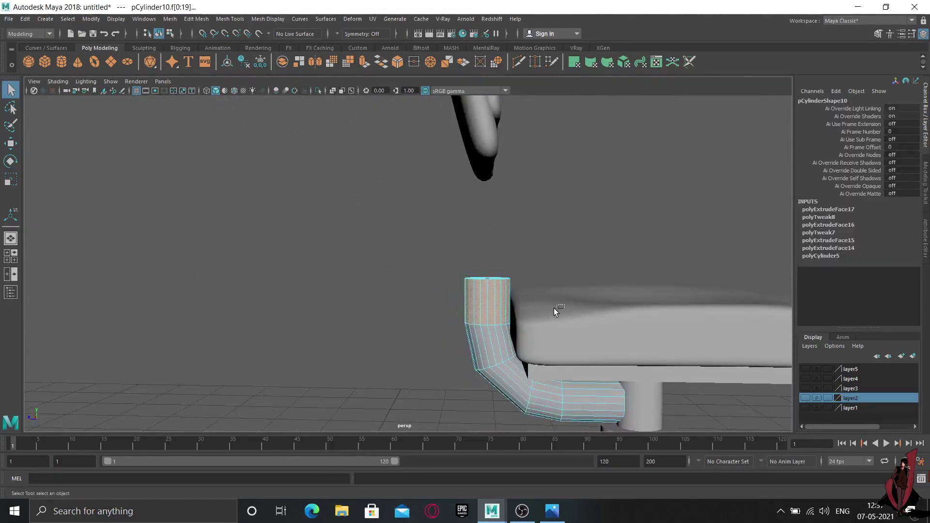
drag(554, 308, 368, 357)
mouse_move(525, 341)
alt+mouse_down()
mouse_move(520, 367)
mouse_move(554, 349)
mouse_move(473, 375)
mouse_move(550, 355)
alt+mouse_up()
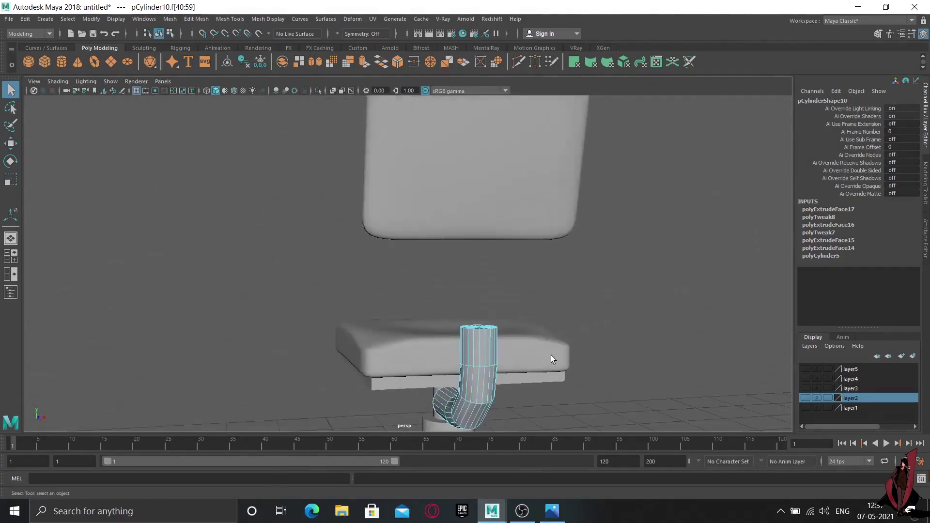
alt+middle_drag(551, 356, 543, 393)
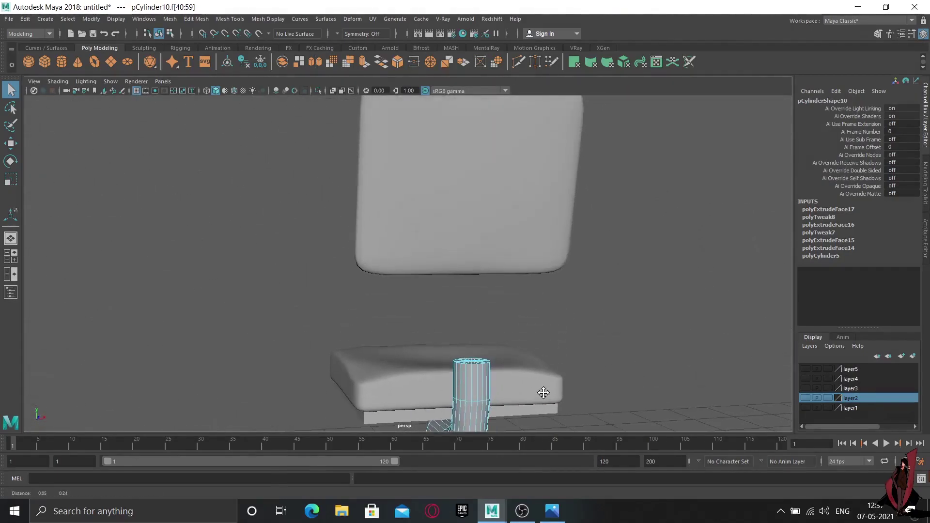
Extrude the post's top twice, raising and aligning it, then tilt the cap to curve it.
click(364, 65)
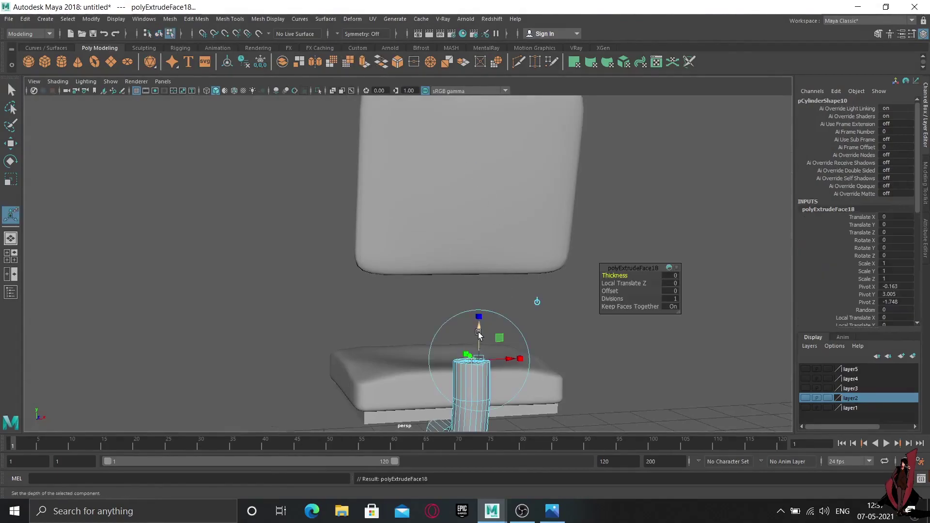
drag(478, 337, 474, 289)
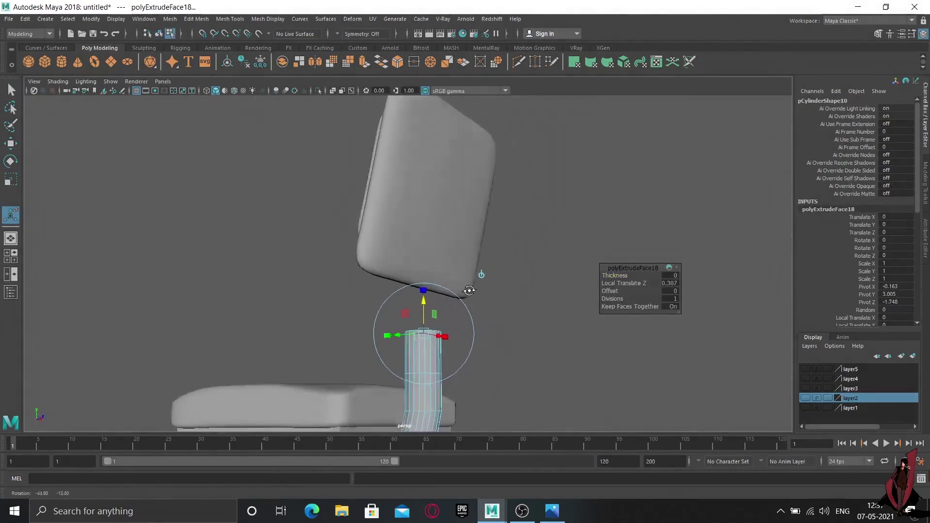
drag(392, 327, 395, 329)
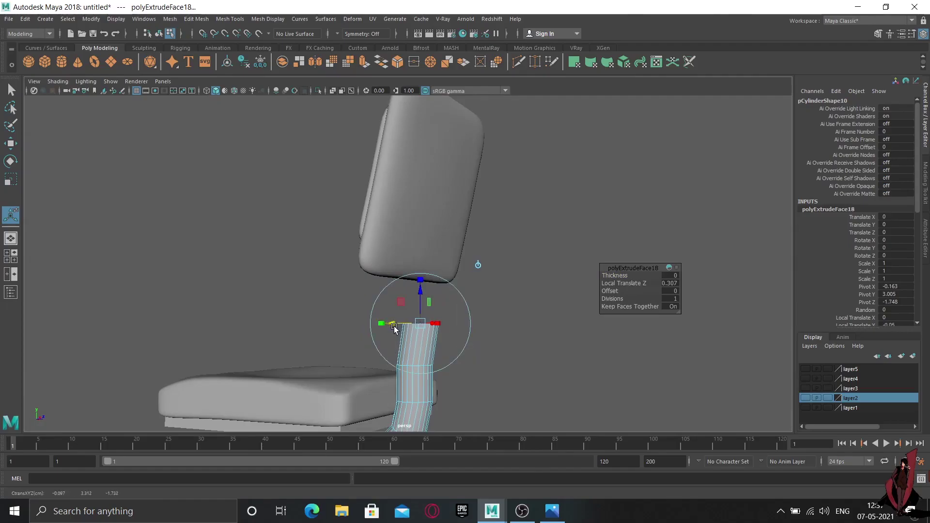
key(ctrl+e)
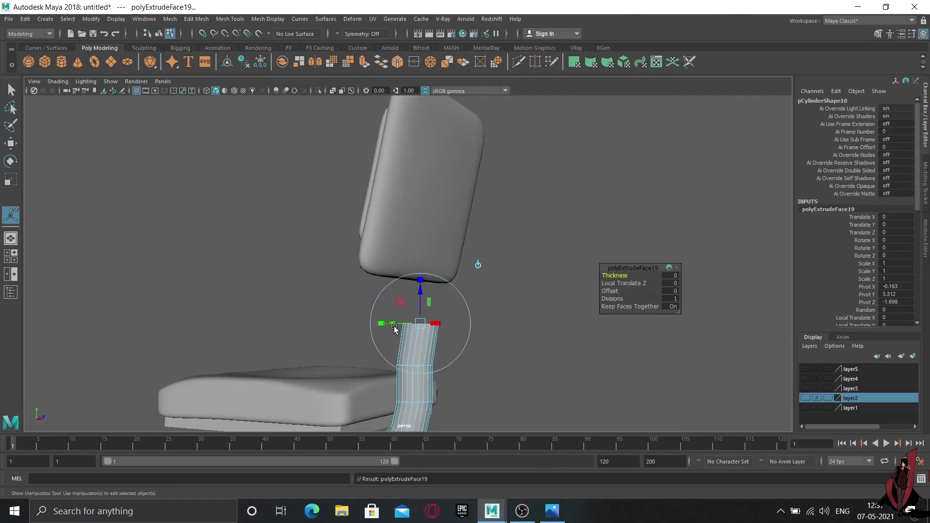
drag(422, 296, 423, 250)
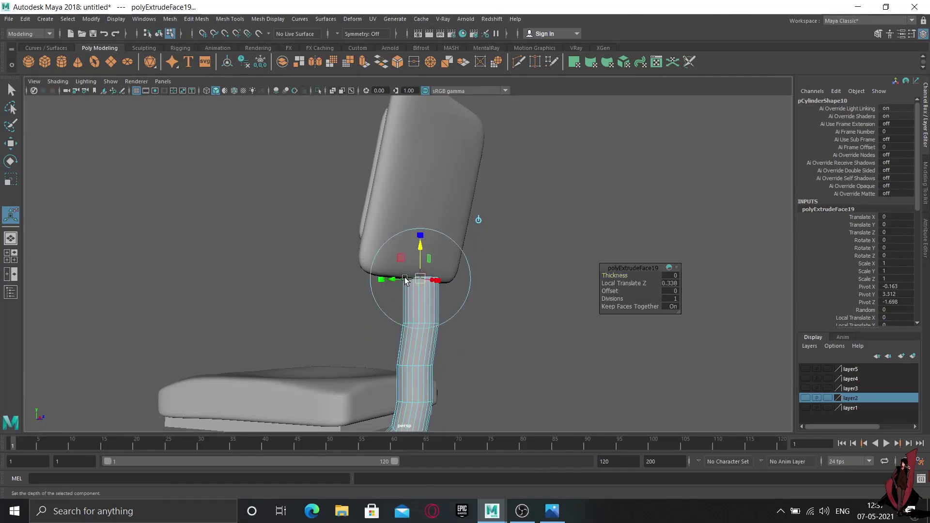
mouse_move(392, 283)
mouse_down()
mouse_move(405, 292)
mouse_move(400, 309)
mouse_up()
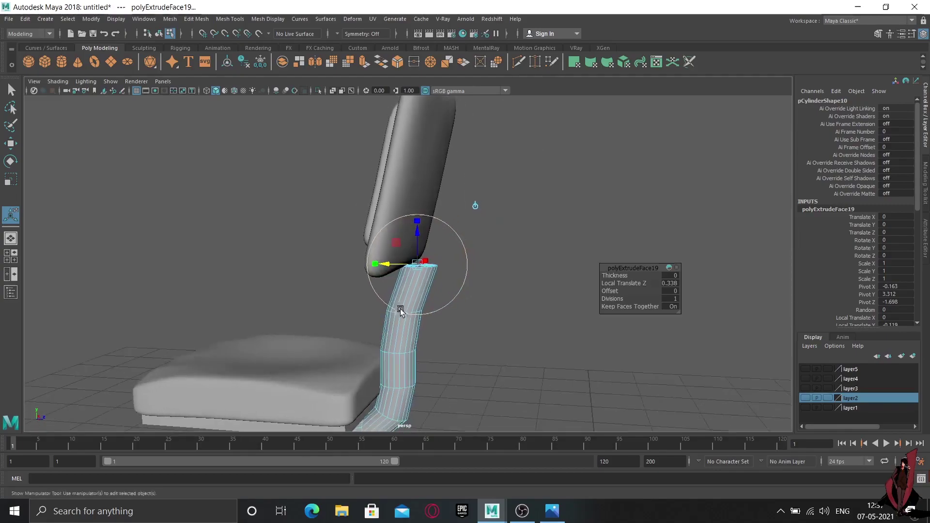
mouse_move(451, 231)
mouse_down()
mouse_move(460, 239)
mouse_move(485, 231)
mouse_move(485, 247)
mouse_up()
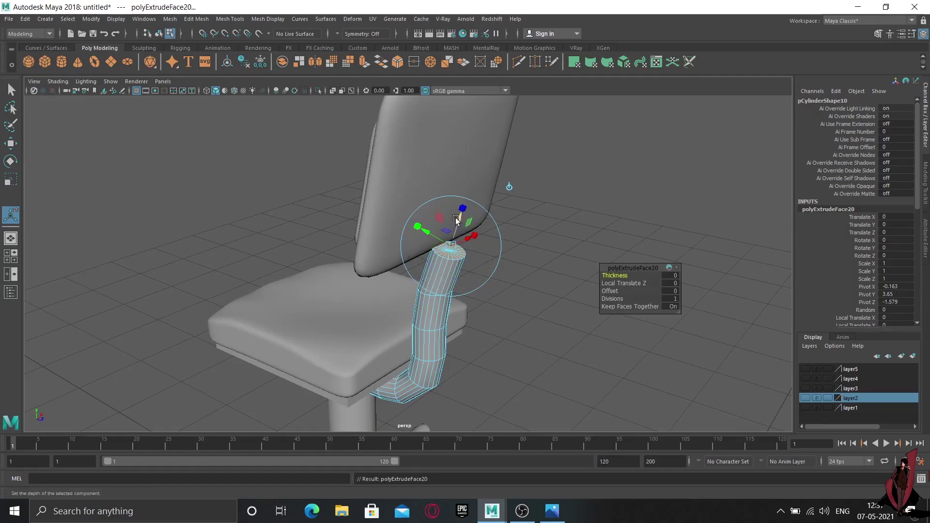
Extrude the top two more times, raising and centring the post up to the backrest.
key(ctrl+e)
drag(459, 217, 469, 185)
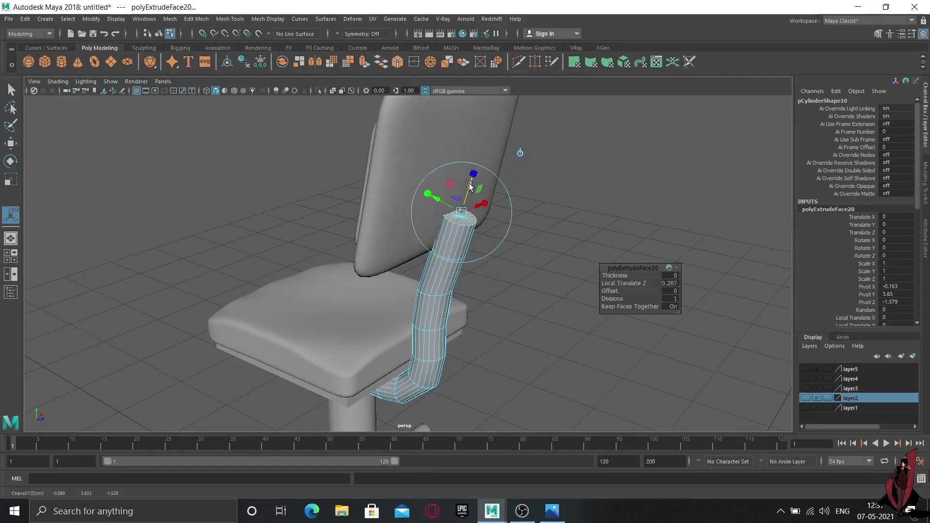
key(e)
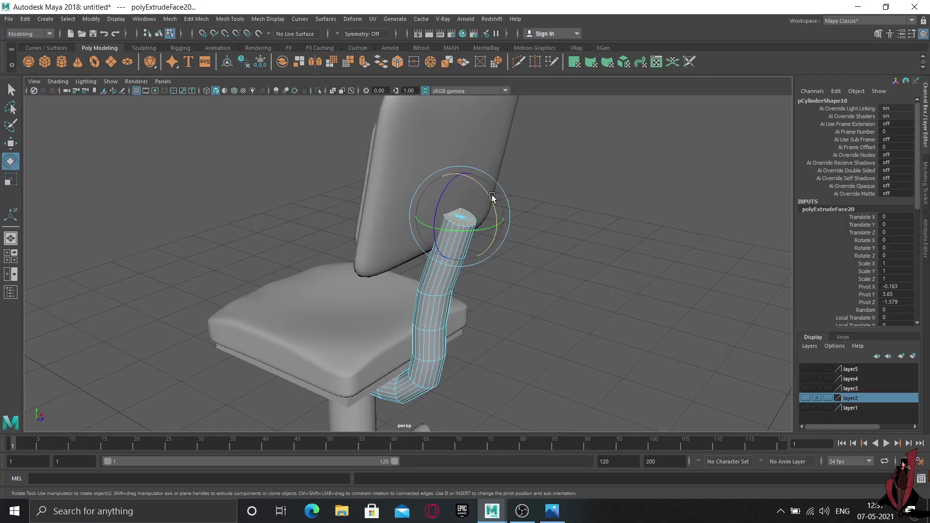
key(ctrl+e)
drag(473, 190, 475, 156)
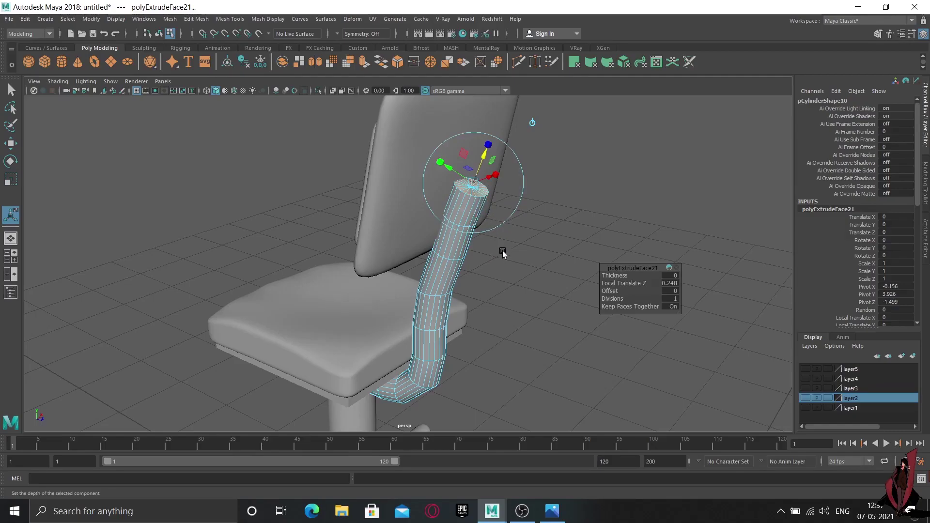
mouse_move(504, 253)
alt+mouse_down()
mouse_move(425, 239)
mouse_move(446, 232)
mouse_move(436, 235)
mouse_move(440, 220)
mouse_move(449, 235)
alt+mouse_up()
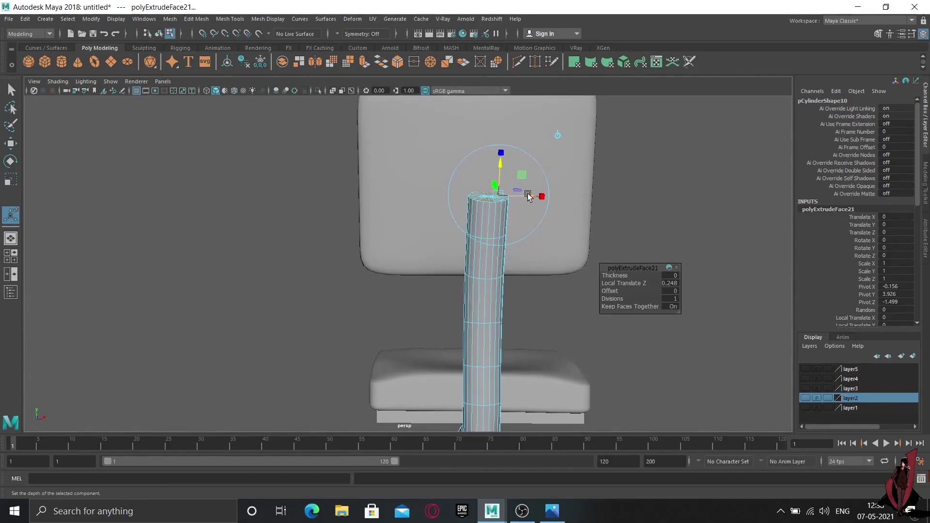
drag(523, 201, 527, 196)
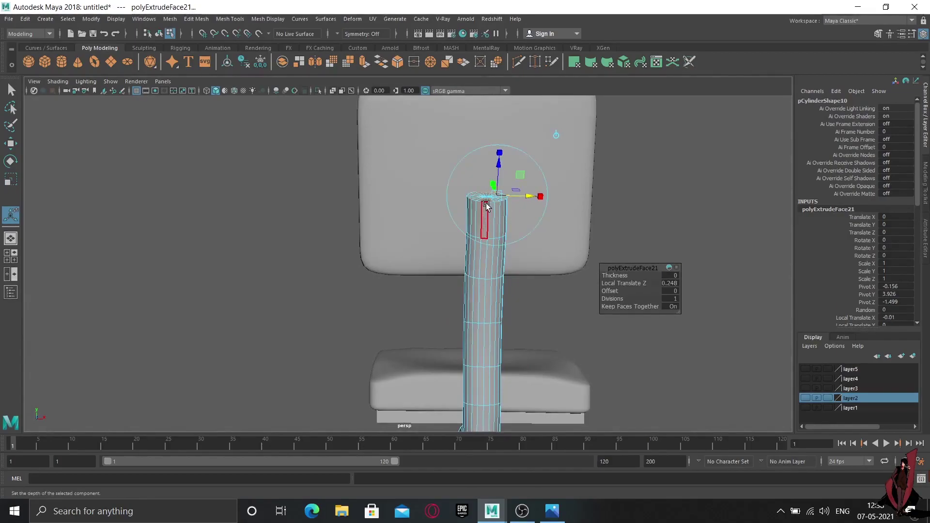
right_drag(486, 204, 559, 151)
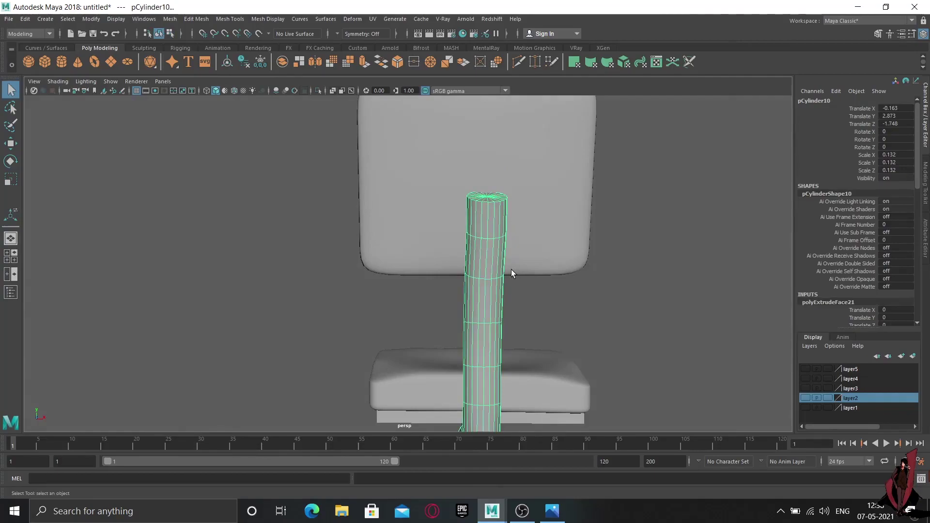
Centre the backrest over the support post by moving it along X.
click(565, 195)
drag(642, 176, 553, 257)
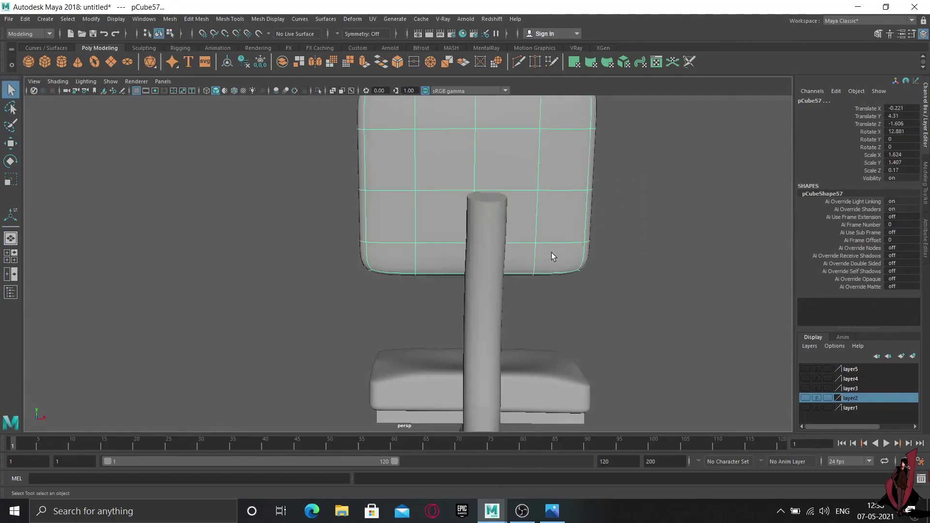
key(w)
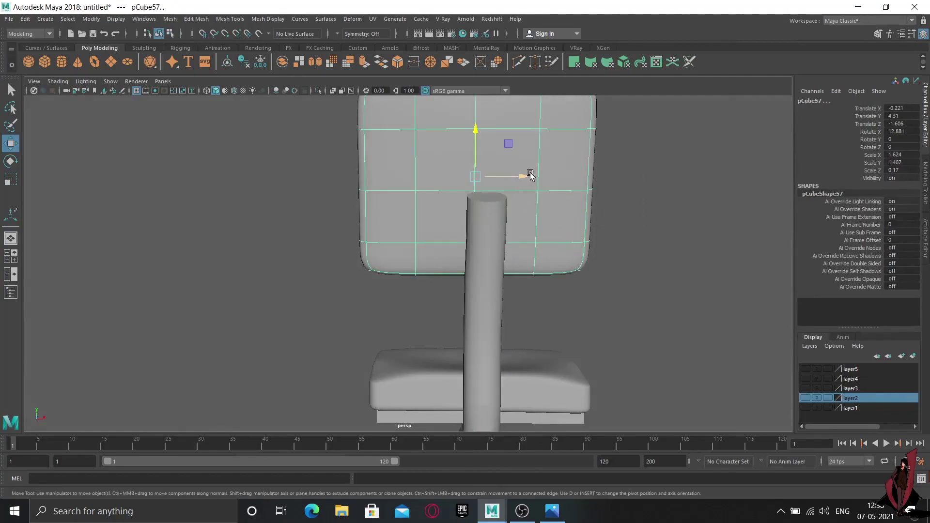
drag(525, 177, 533, 180)
right_drag(479, 188, 541, 141)
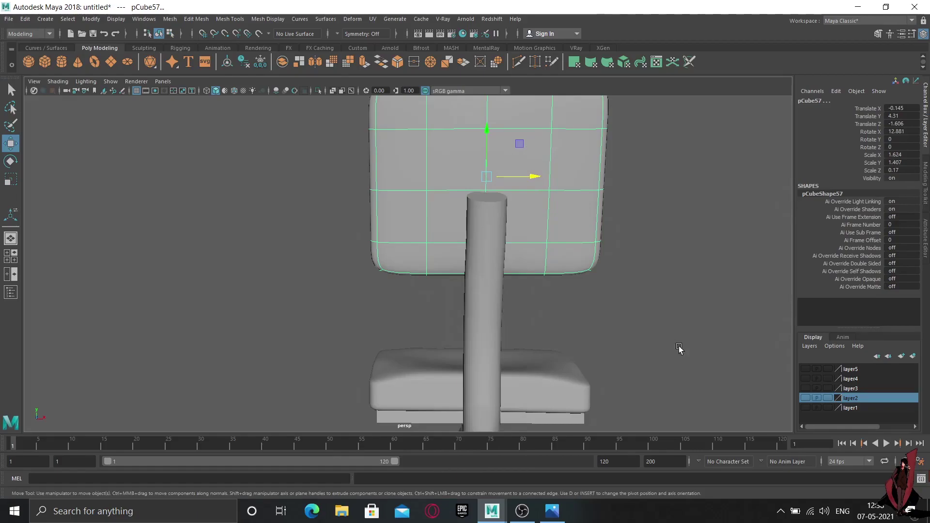
Inspect the chair from side and rear views, then add a new polygon cube.
click(453, 304)
mouse_move(453, 304)
alt+mouse_down()
mouse_move(423, 316)
mouse_move(499, 324)
mouse_move(426, 313)
mouse_move(489, 288)
mouse_move(535, 318)
mouse_move(609, 306)
mouse_move(318, 325)
mouse_move(433, 317)
mouse_move(461, 300)
alt+mouse_up()
click(461, 301)
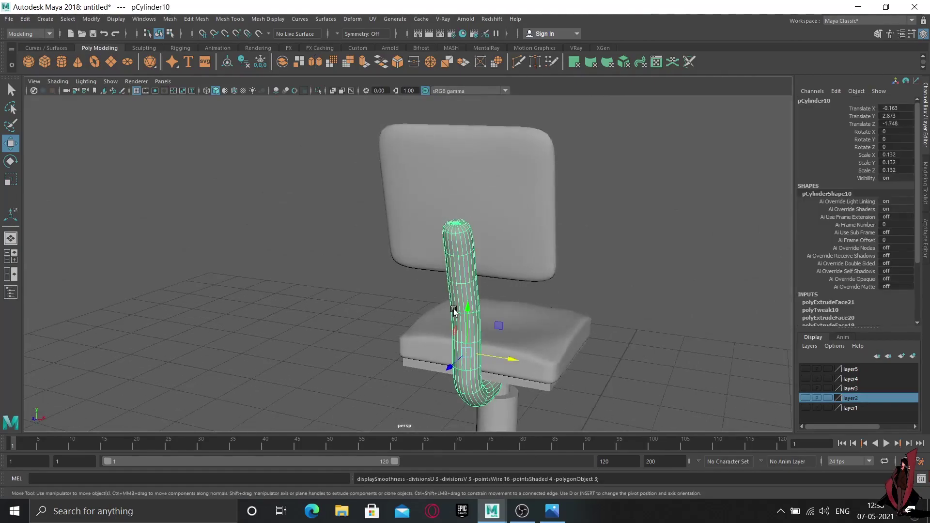
mouse_move(453, 309)
alt+mouse_down()
mouse_move(521, 287)
mouse_move(556, 307)
mouse_move(469, 313)
alt+mouse_up()
alt+right_drag(444, 239, 446, 292)
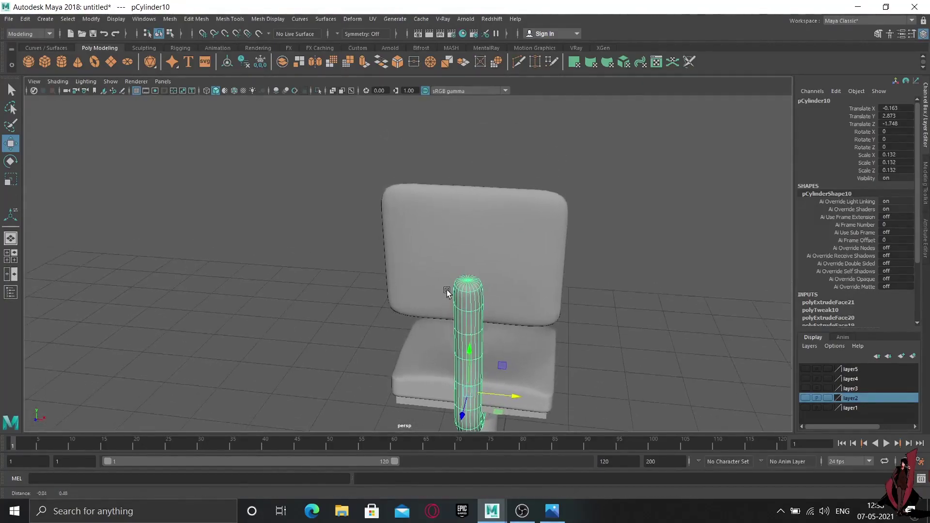
mouse_move(447, 292)
alt+mouse_down()
mouse_move(465, 290)
mouse_move(289, 162)
alt+mouse_up()
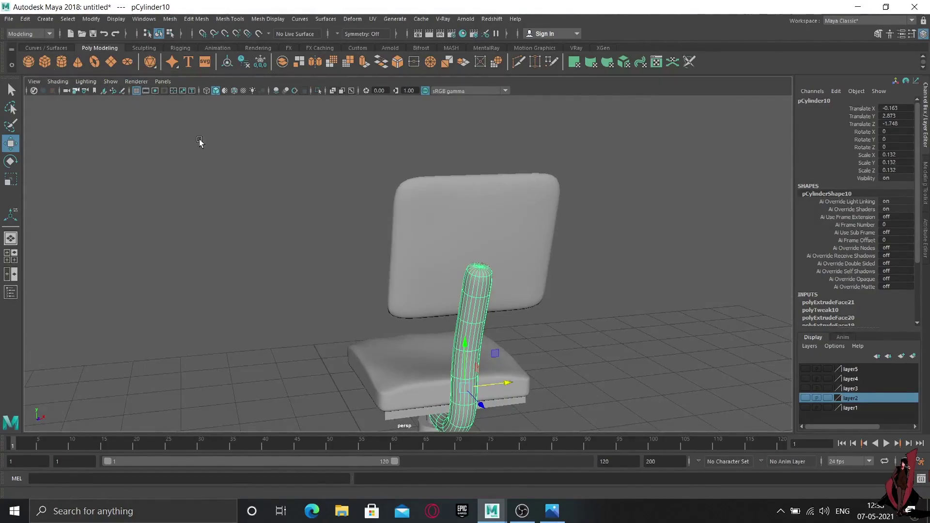
click(479, 295)
alt+drag(479, 295, 481, 373)
mouse_move(448, 380)
alt+mouse_down()
mouse_move(551, 429)
mouse_move(465, 304)
alt+mouse_up()
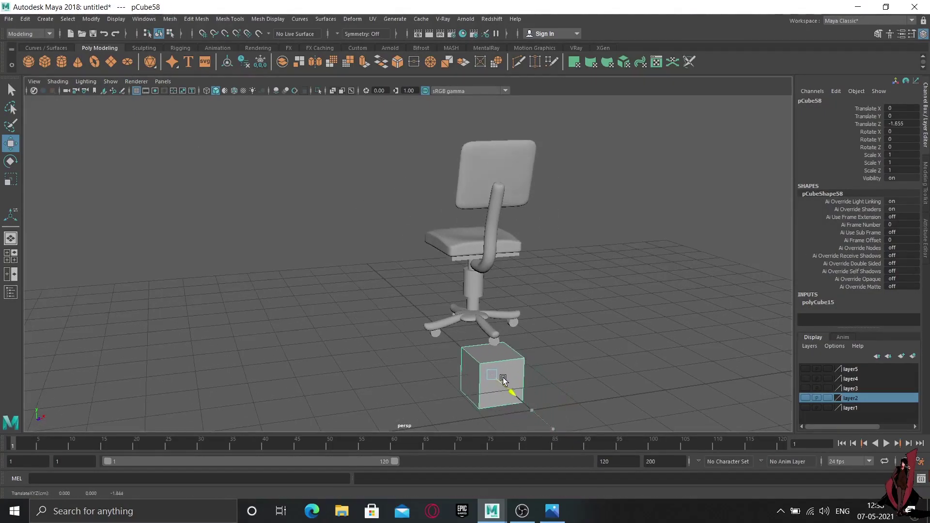
Raise the new cube to backrest height and scale it into a flat, thin block.
click(466, 294)
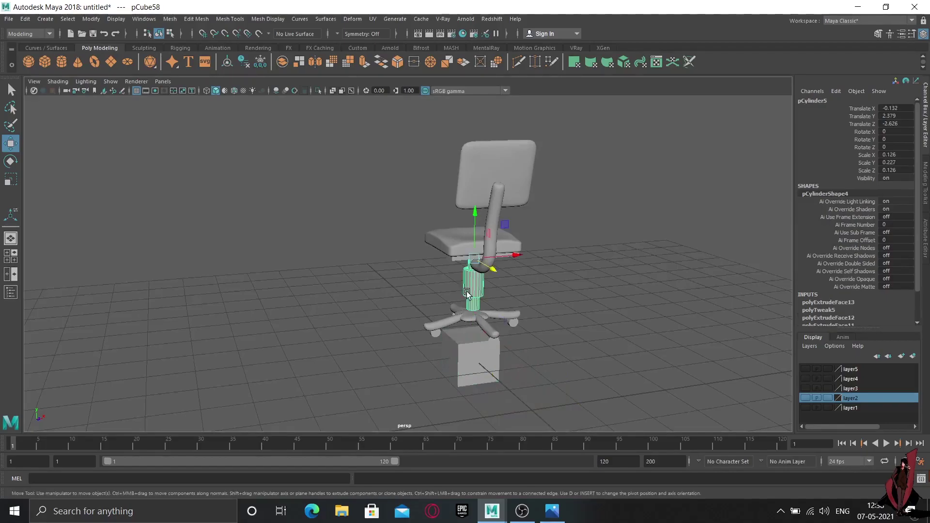
click(475, 345)
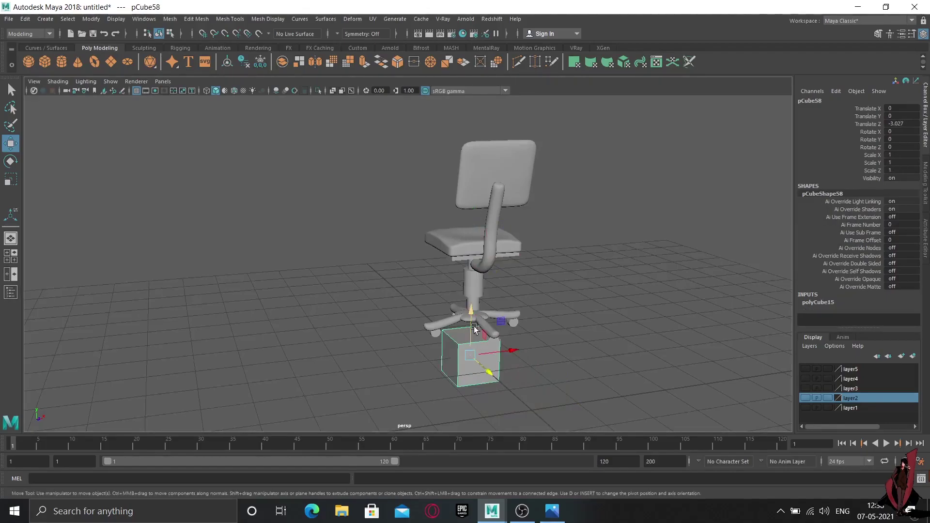
drag(472, 311, 486, 136)
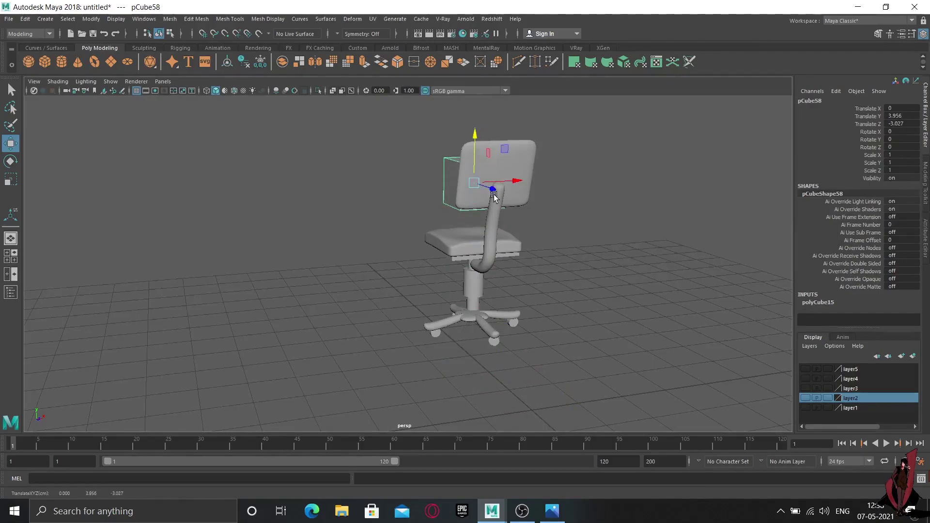
drag(493, 196, 513, 226)
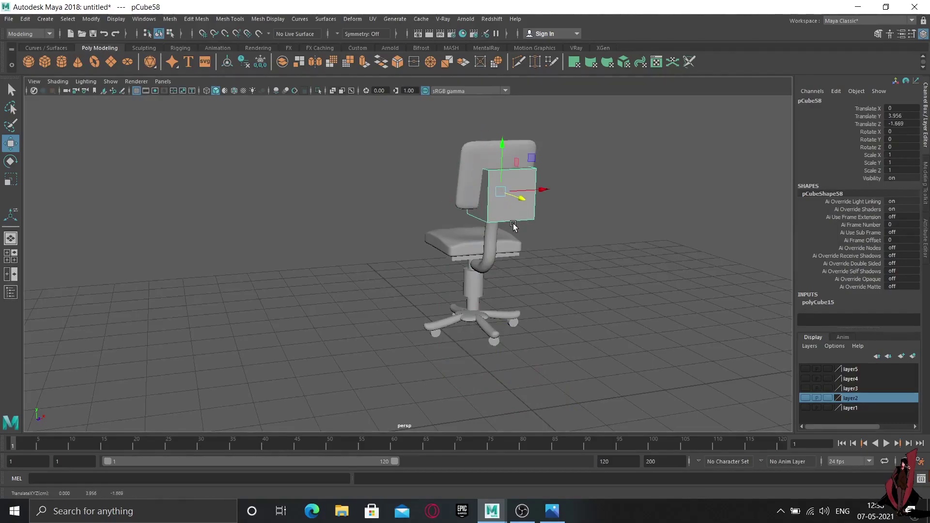
key(r)
drag(503, 146, 505, 185)
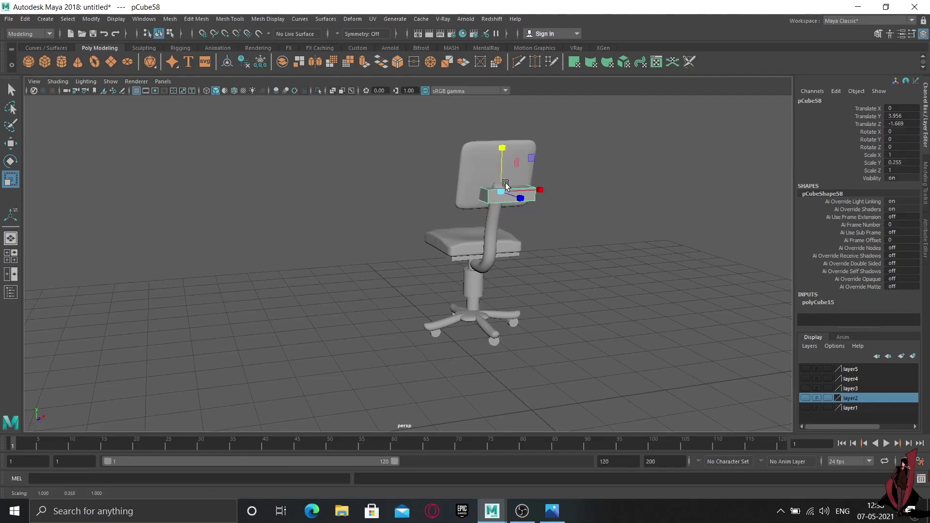
mouse_move(532, 226)
alt+mouse_down()
mouse_move(535, 219)
mouse_move(469, 293)
mouse_move(505, 323)
alt+mouse_up()
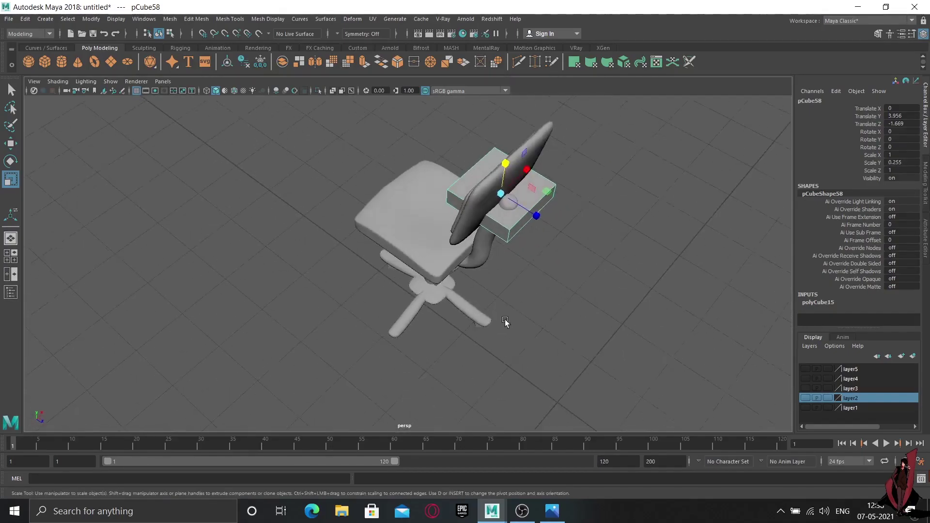
drag(537, 214, 440, 170)
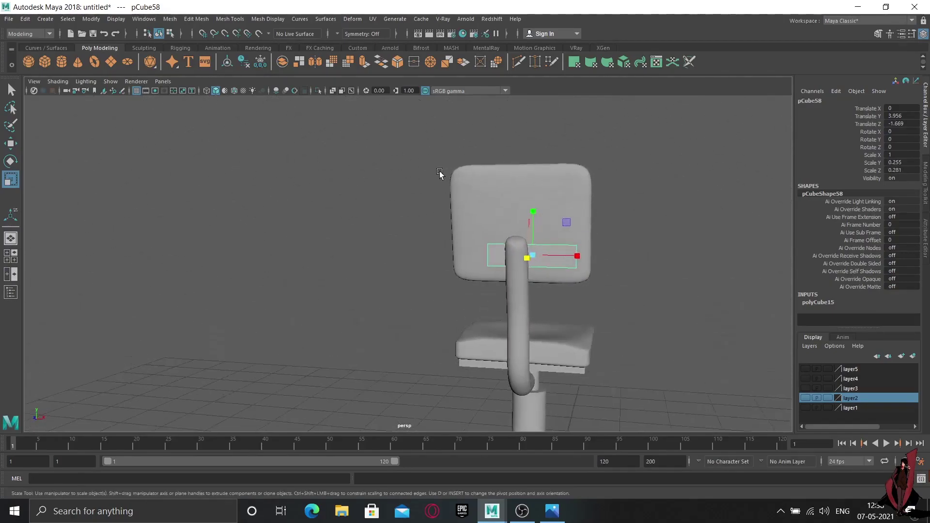
Tilt the block to match the backrest and position it against the post and backrest.
mouse_move(545, 266)
alt+mouse_down()
mouse_move(431, 279)
mouse_move(465, 286)
alt+mouse_up()
key(e)
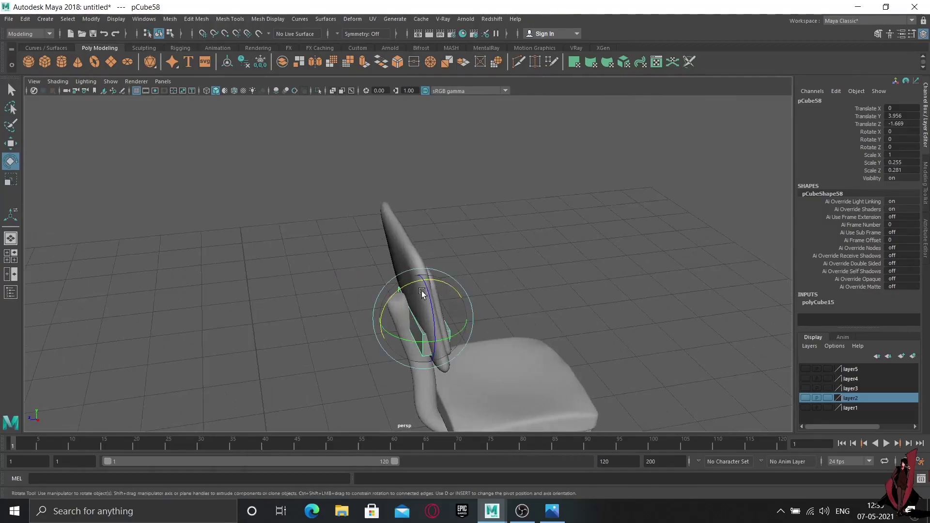
mouse_move(401, 291)
mouse_down()
mouse_move(405, 311)
mouse_move(467, 312)
mouse_move(489, 306)
mouse_move(557, 249)
mouse_move(556, 258)
mouse_move(503, 227)
mouse_move(560, 291)
mouse_up()
key(w)
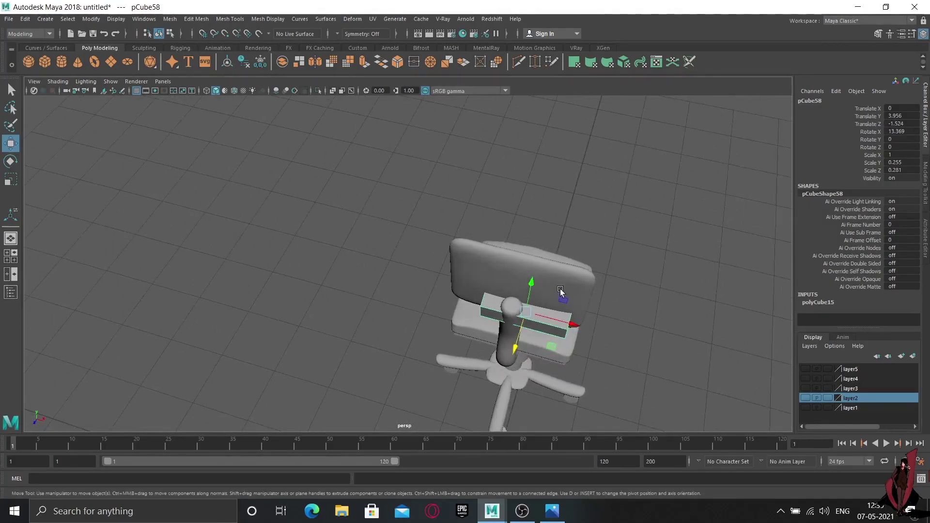
drag(576, 323, 561, 321)
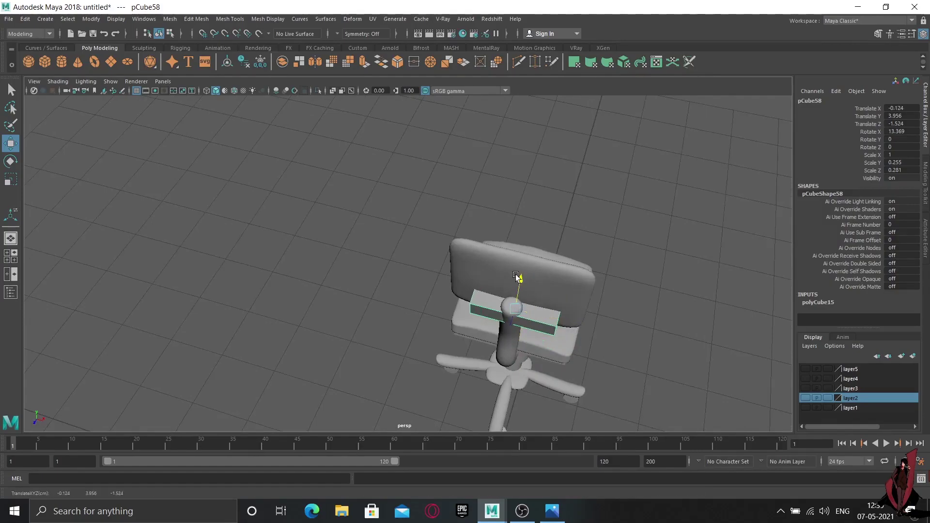
mouse_move(516, 281)
mouse_down()
mouse_move(515, 268)
mouse_move(403, 271)
mouse_up()
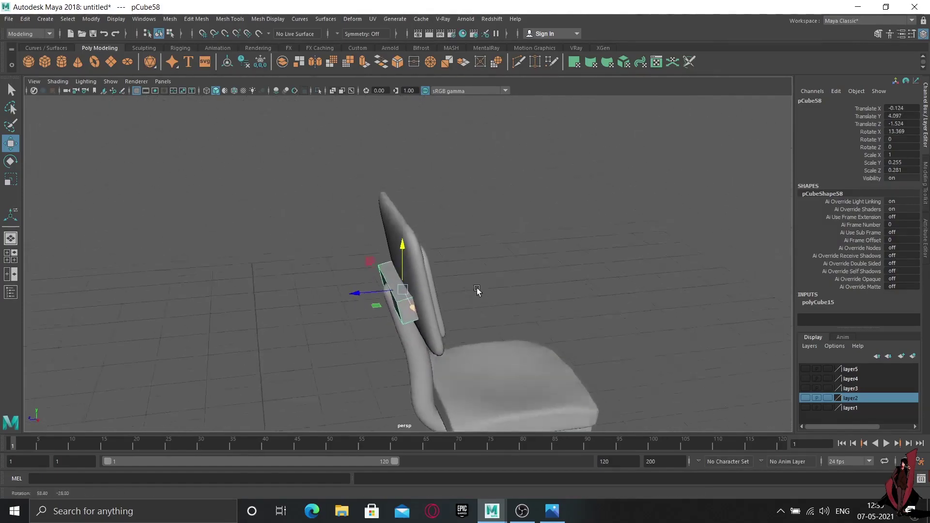
drag(361, 244, 355, 244)
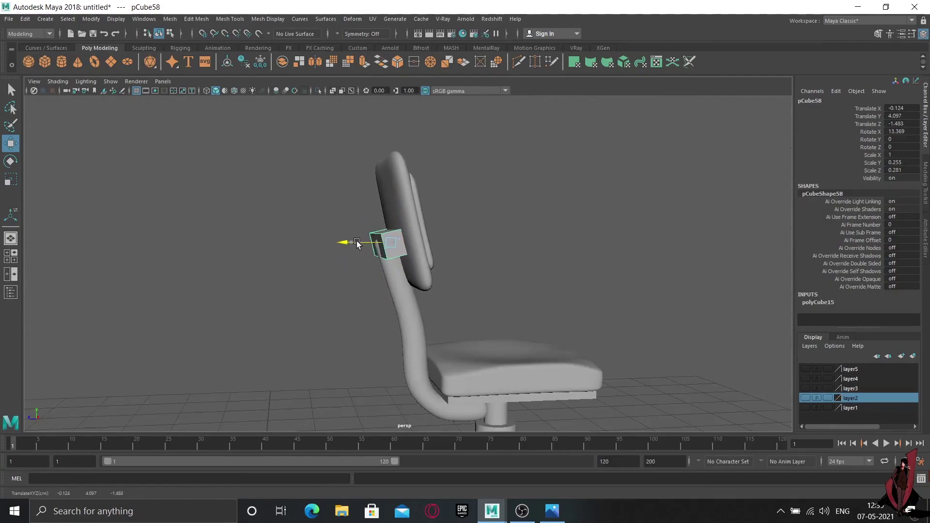
Set the bracket's Rotate X to 15 in the Channel Box and inspect the chair back.
mouse_move(480, 254)
alt+mouse_down()
mouse_move(535, 251)
mouse_move(524, 226)
mouse_move(522, 239)
alt+mouse_up()
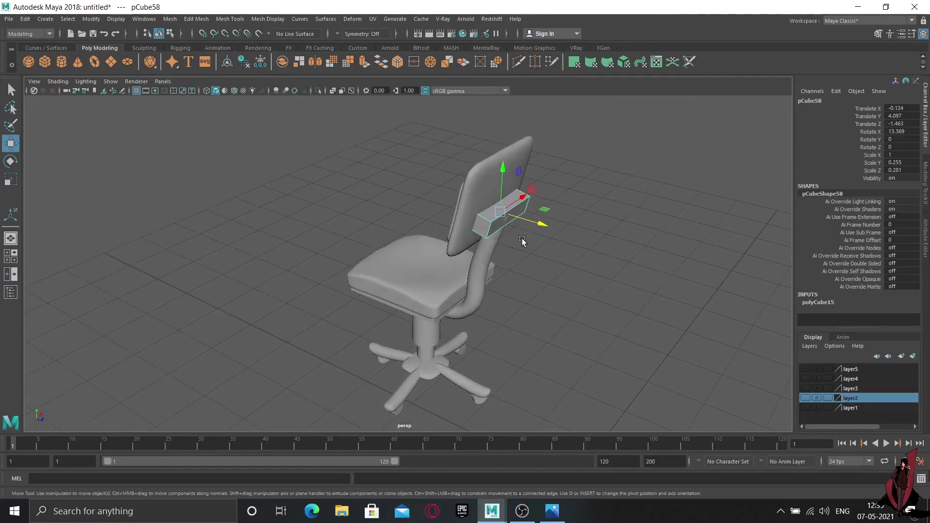
double_click(909, 132)
text(15)
key(Return)
mouse_move(619, 218)
alt+mouse_down()
mouse_move(544, 208)
mouse_move(554, 180)
mouse_move(571, 264)
mouse_move(602, 293)
mouse_move(695, 255)
mouse_move(604, 262)
alt+mouse_up()
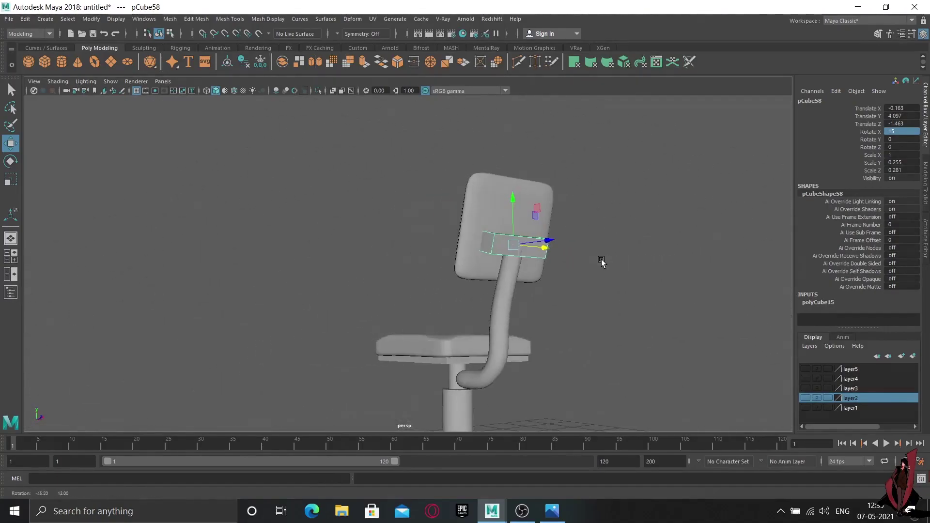
mouse_move(494, 281)
alt+mouse_down()
mouse_move(527, 279)
mouse_move(504, 289)
alt+mouse_up()
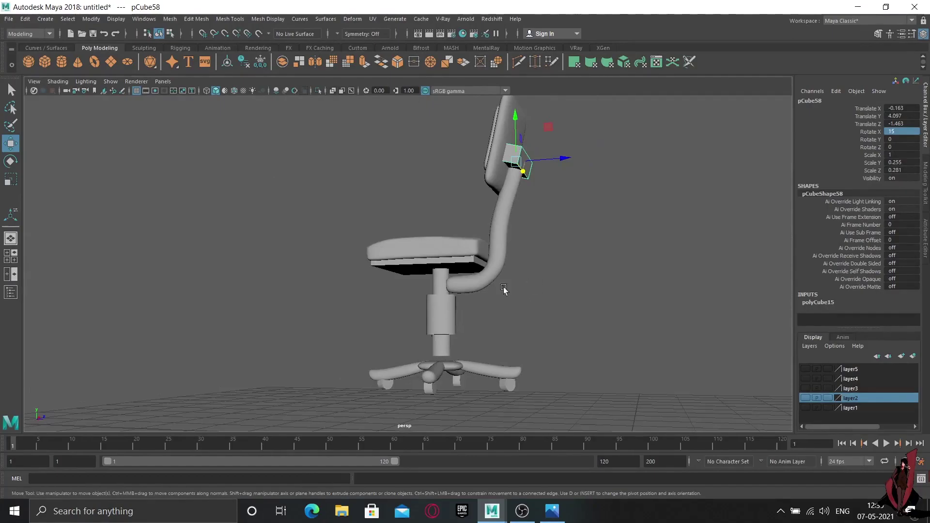
scroll(412, 294, up, 4)
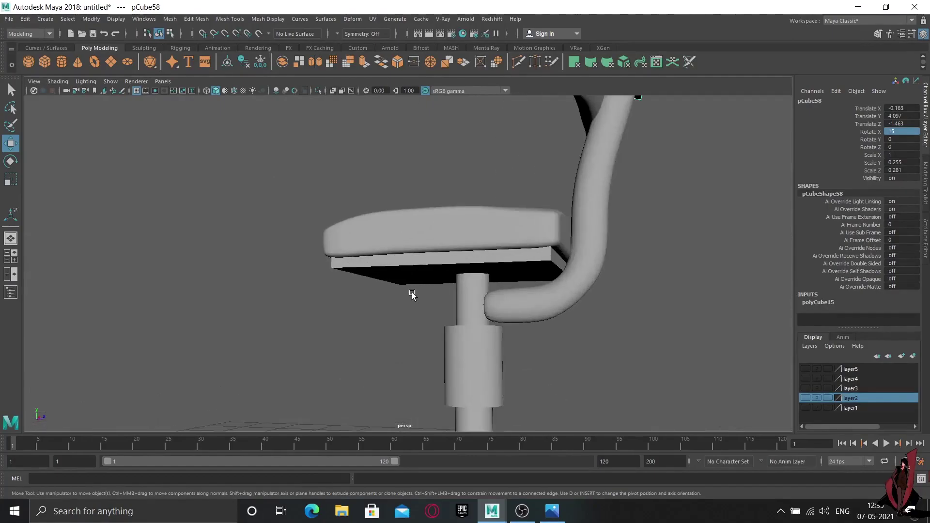
Move the tube's end edge loop along X into the seat post, then return to Object Mode.
click(492, 317)
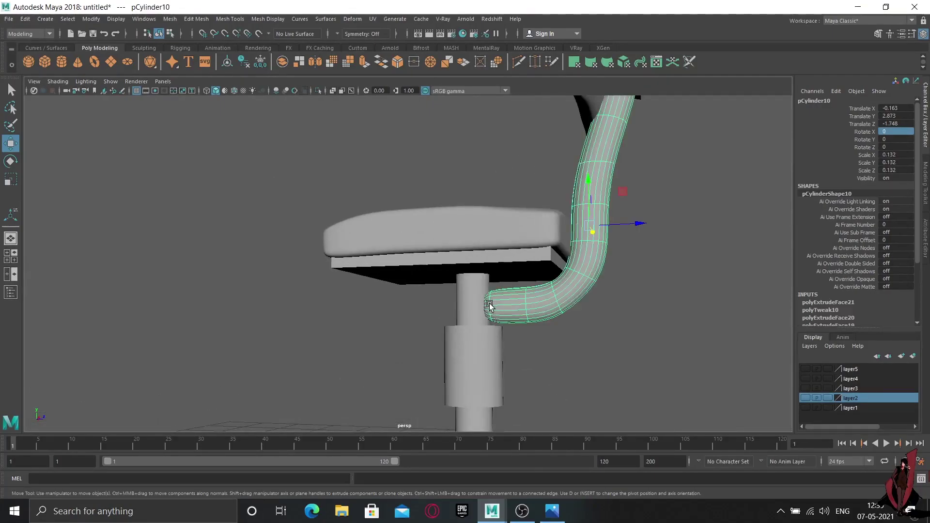
right_drag(489, 305, 443, 238)
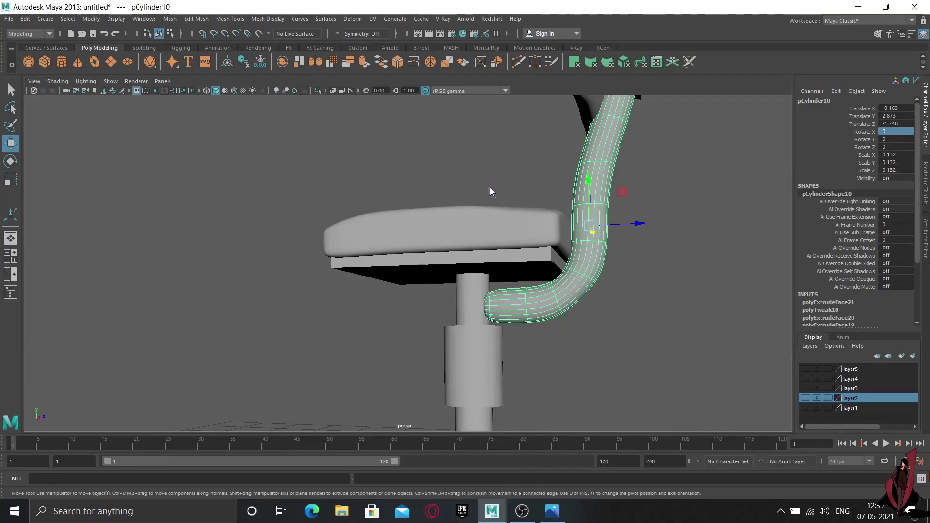
click(489, 304)
drag(528, 308, 515, 310)
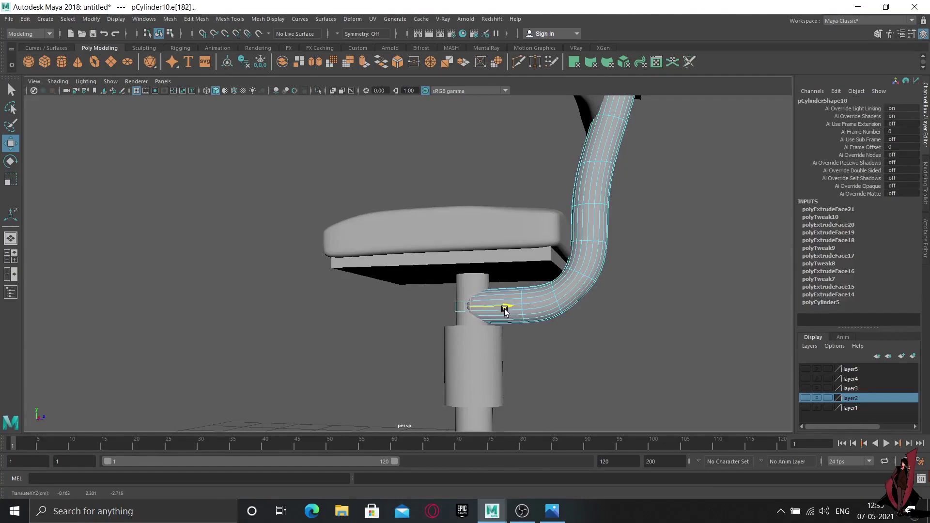
right_click(483, 273)
click(523, 211)
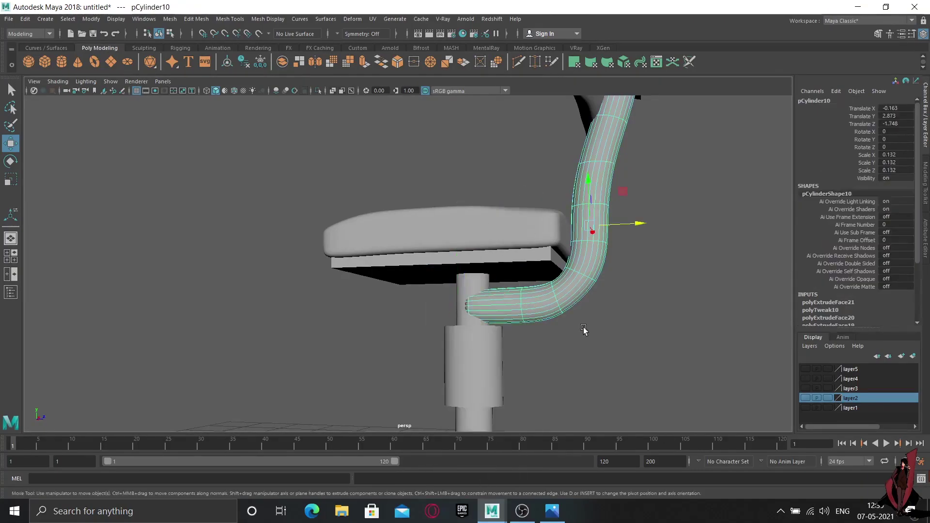
Deselect and zoom and orbit around the assembled chair from front and side.
click(540, 348)
scroll(503, 358, up, 5)
scroll(684, 302, up, 3)
scroll(684, 301, down, 5)
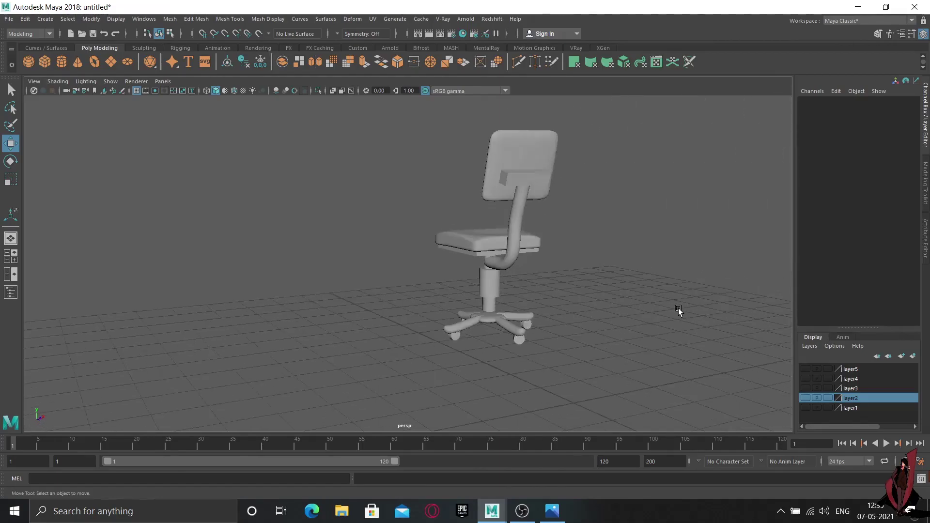
mouse_move(678, 308)
alt+mouse_down()
mouse_move(585, 307)
mouse_move(487, 327)
alt+mouse_up()
right_click(286, 281)
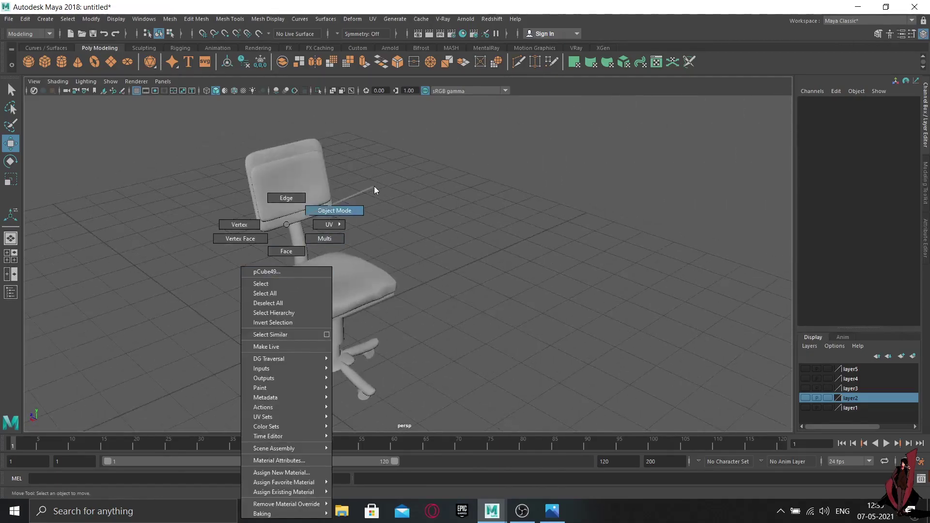
click(374, 186)
scroll(544, 290, down, 2)
scroll(436, 283, down, 3)
alt+drag(451, 283, 411, 275)
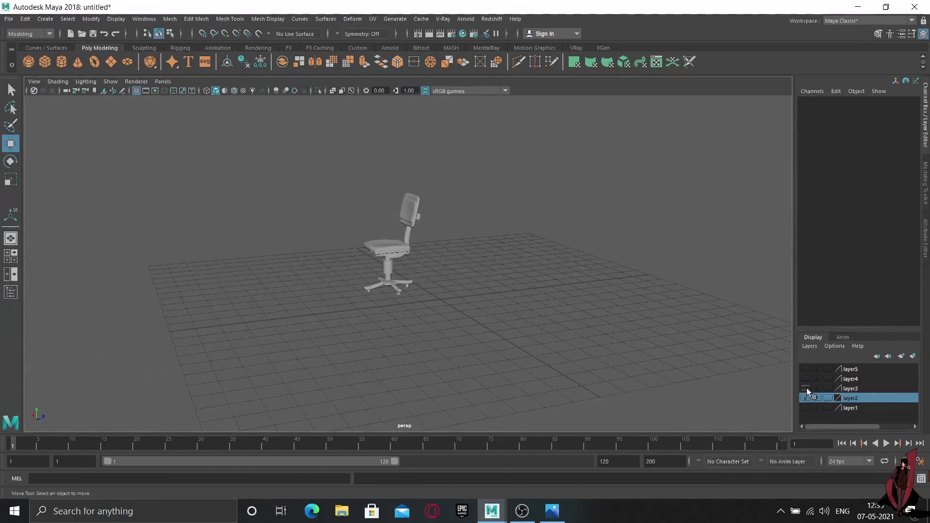
Briefly show the room layers to check the chair against the shelves and desk, then hide them.
click(804, 369)
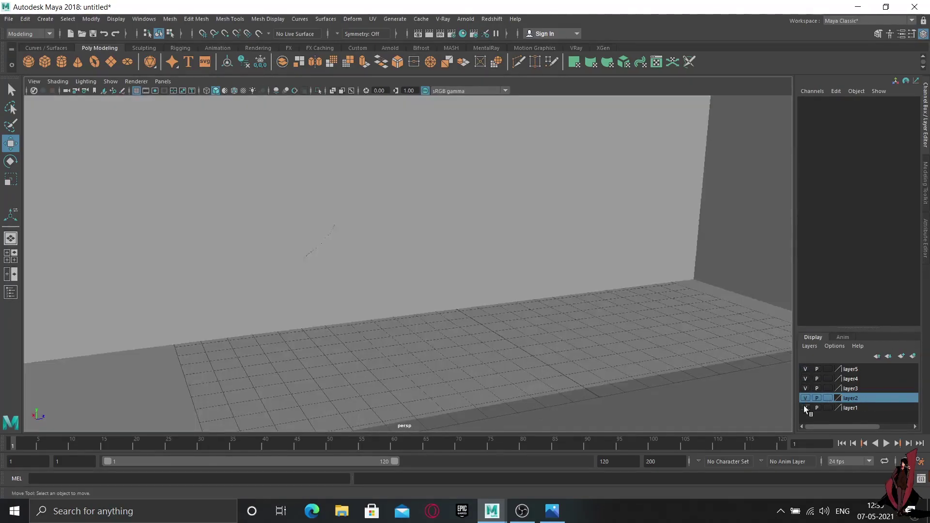
click(804, 407)
alt+drag(356, 266, 523, 259)
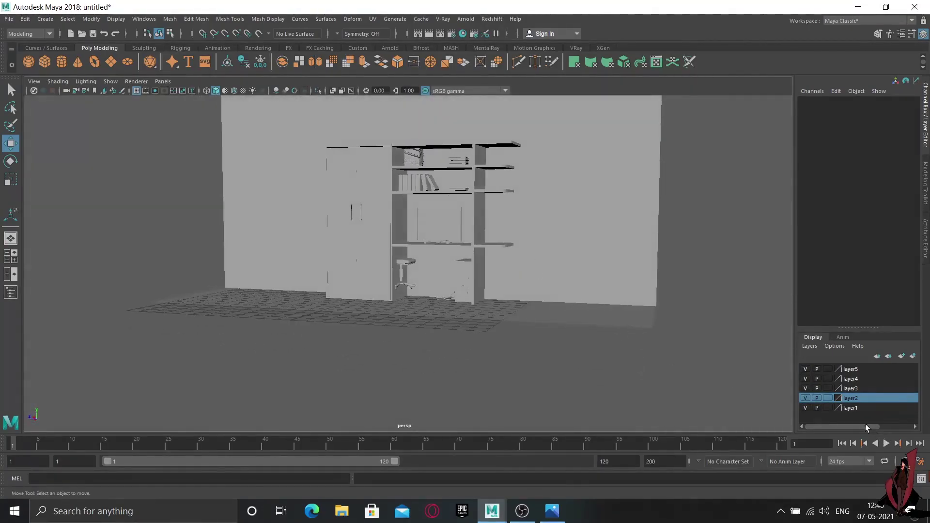
click(805, 408)
click(805, 369)
Select every chair part and combine them into one mesh with Mesh > Combine.
drag(312, 236, 517, 396)
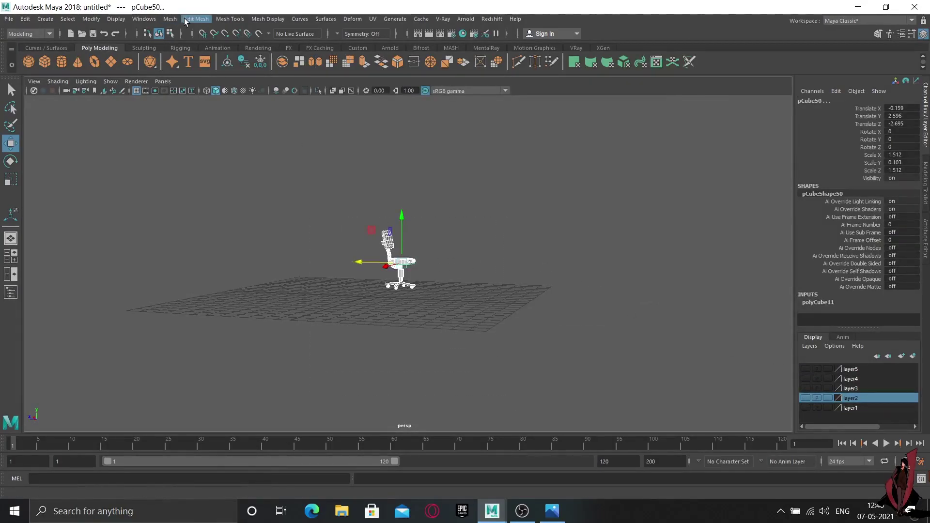
click(169, 19)
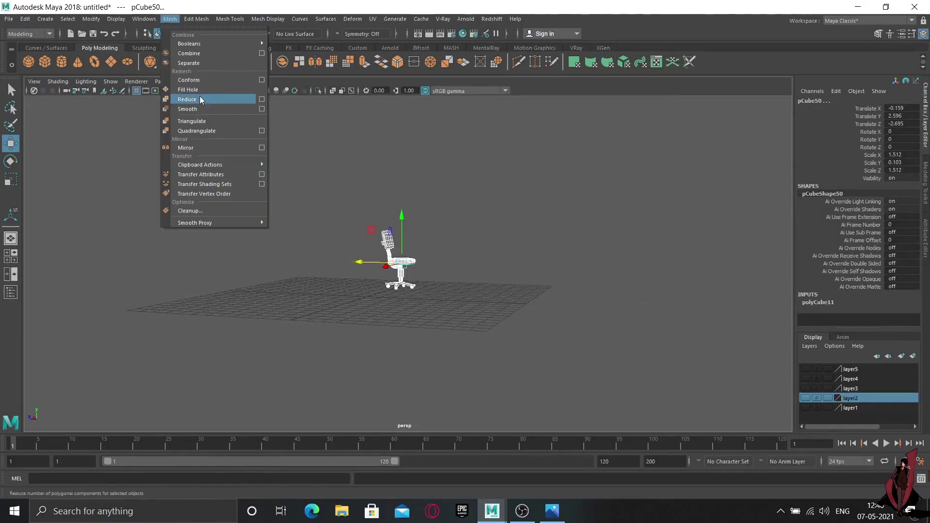
click(198, 54)
key(e)
Turn visibility back on for all scene layers, including the bookshelf wall.
click(805, 398)
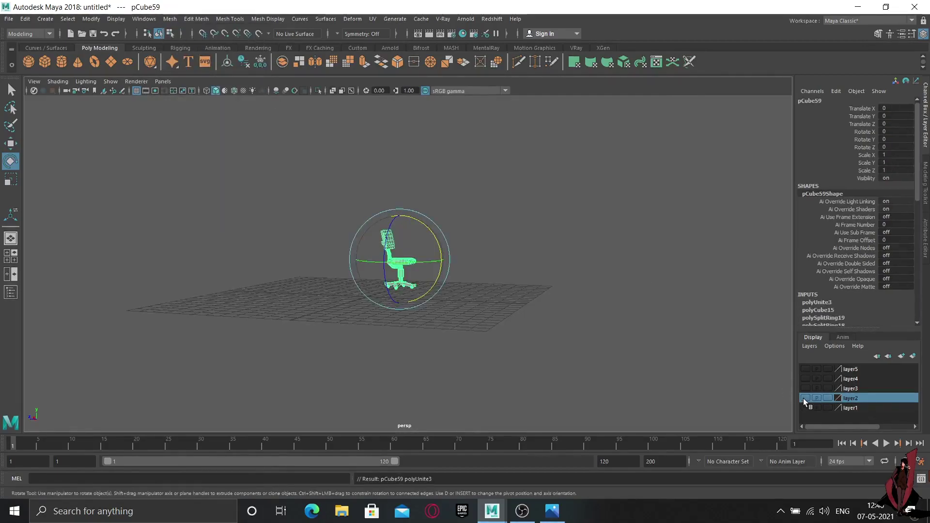
click(805, 408)
click(805, 389)
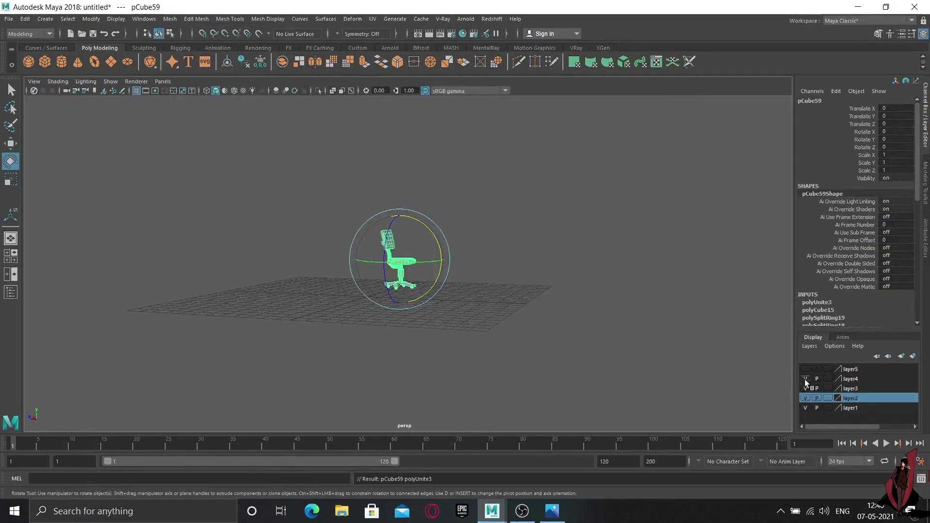
click(805, 369)
Move the combined chair next to the desk and enlarge it uniformly to 1.284.
key(w)
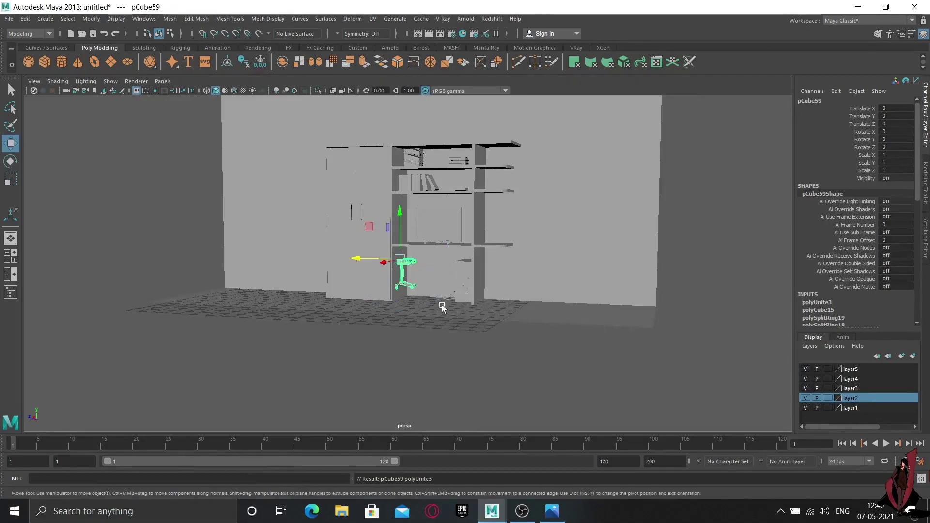
mouse_move(360, 261)
mouse_down()
mouse_move(397, 317)
mouse_move(435, 324)
mouse_move(439, 341)
mouse_move(477, 315)
mouse_up()
key(r)
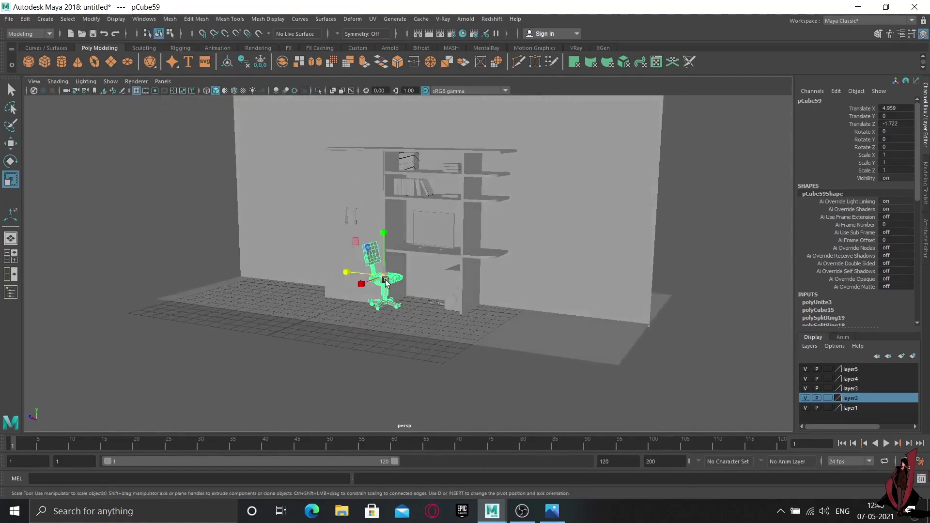
mouse_move(386, 281)
mouse_down()
mouse_move(402, 280)
mouse_move(429, 312)
mouse_move(433, 290)
mouse_move(443, 319)
mouse_move(433, 303)
mouse_move(489, 314)
mouse_move(469, 307)
mouse_up()
key(e)
scroll(434, 310, up, 2)
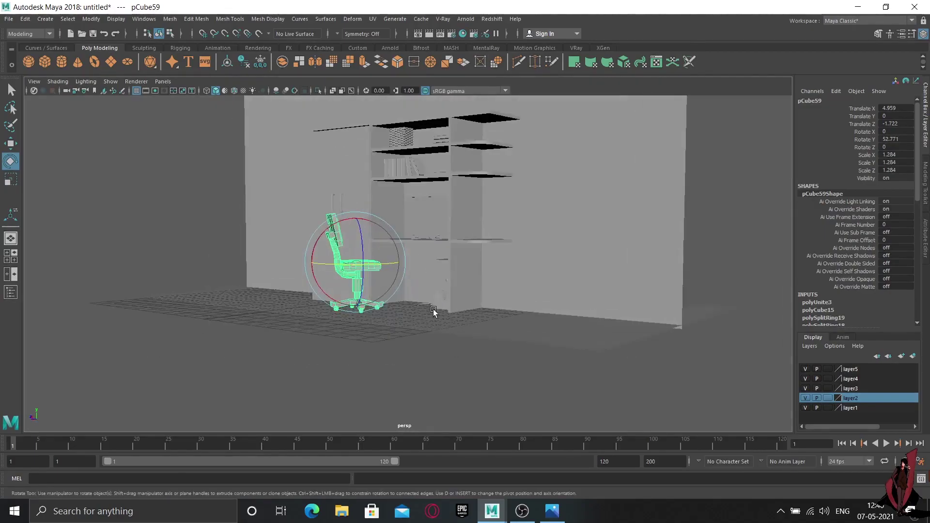
scroll(429, 310, up, 4)
alt+middle_drag(430, 311, 442, 359)
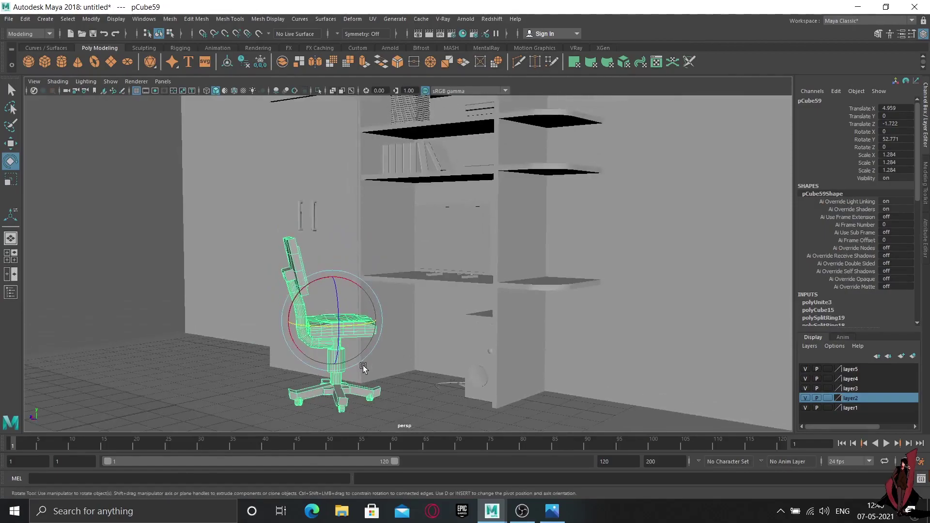
Preview the chair as a smoothed mesh, orbit around it and reselect it.
key(3)
right_click(330, 380)
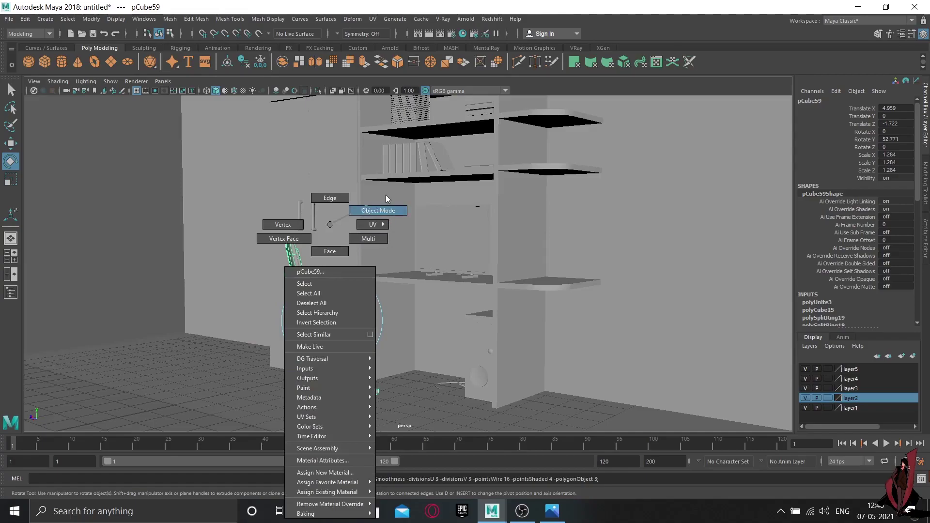
right_drag(386, 195, 385, 199)
click(156, 221)
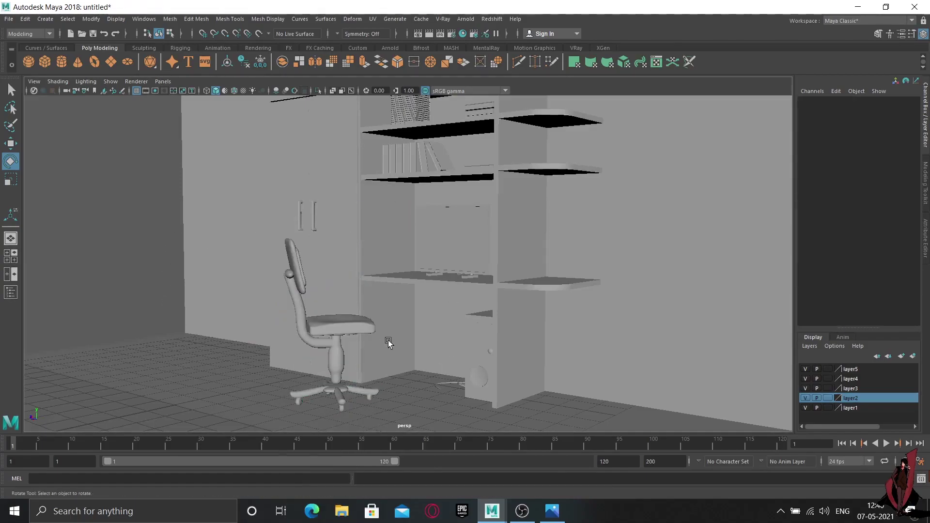
scroll(388, 342, up, 2)
scroll(402, 344, up, 2)
scroll(435, 353, up, 2)
scroll(437, 353, up, 2)
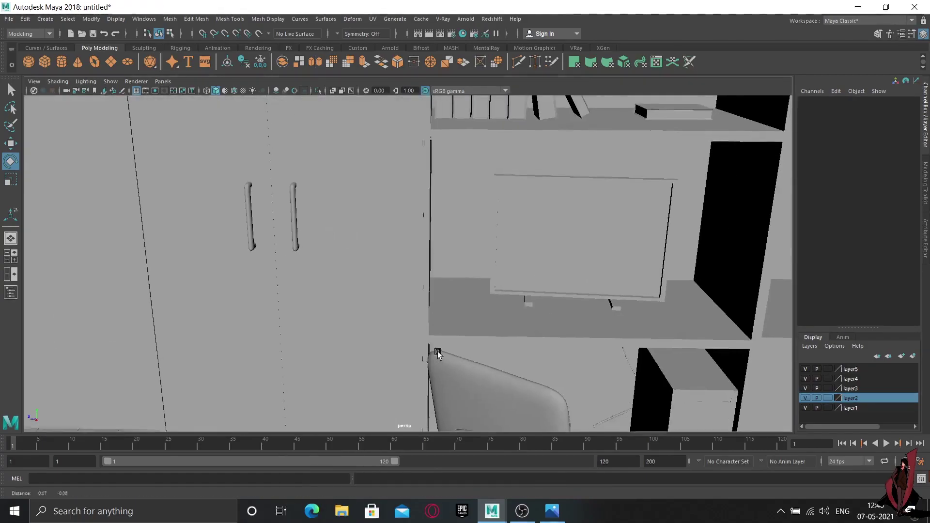
scroll(437, 354, down, 5)
click(412, 238)
mouse_move(413, 238)
alt+mouse_down()
mouse_move(460, 255)
mouse_move(452, 234)
mouse_move(437, 247)
alt+mouse_up()
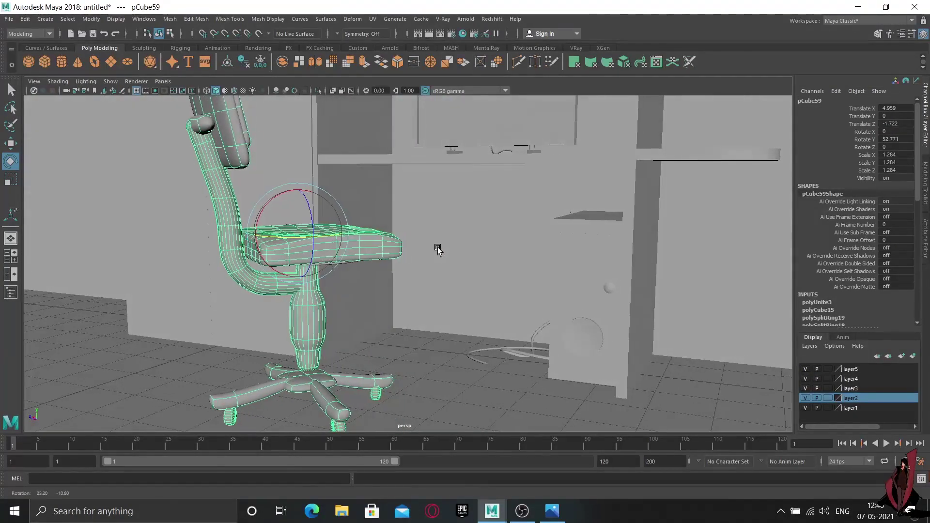
click(437, 247)
Undo the rotation, scaling, move and Combine so the chair is separate pieces again.
key(ctrl+z)
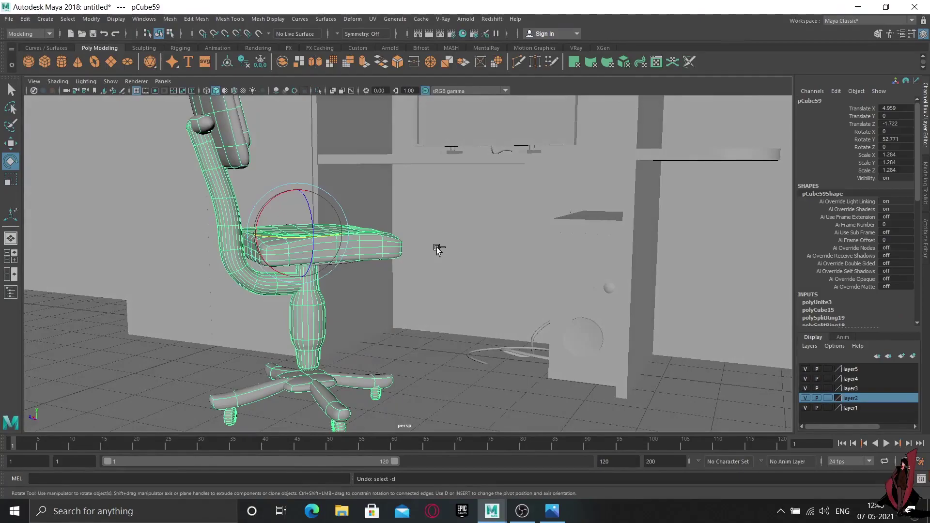
key(ctrl+z)
key(ctrl+z)
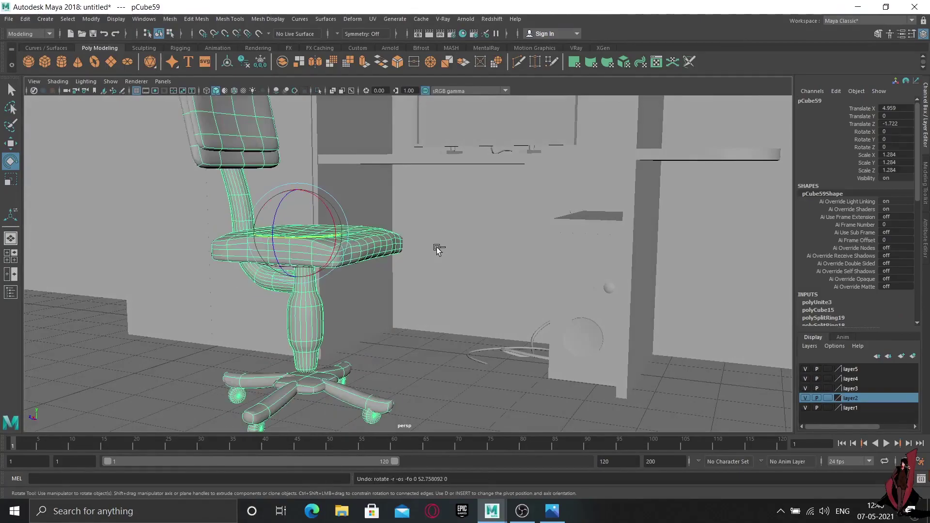
key(ctrl+z)
key(ctrl+z)
key(ctrl+z)
key(ctrl+z)
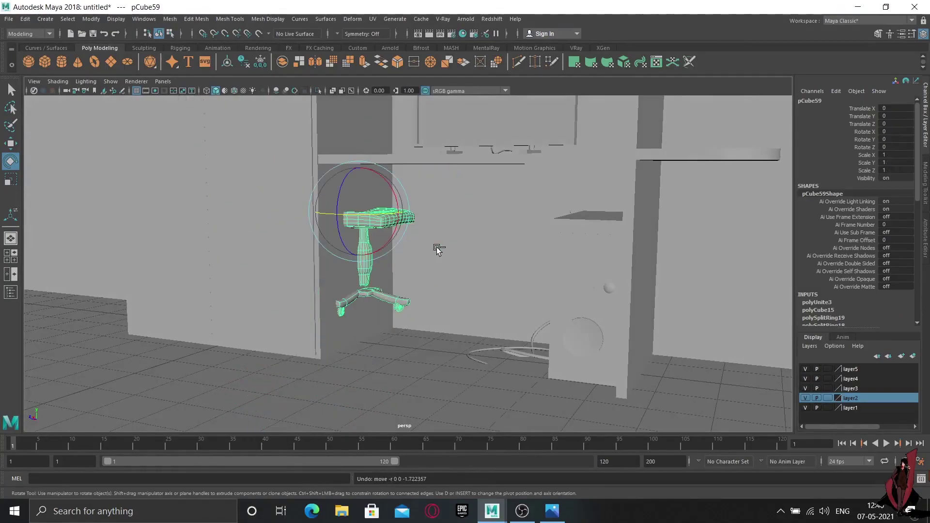
key(ctrl+z)
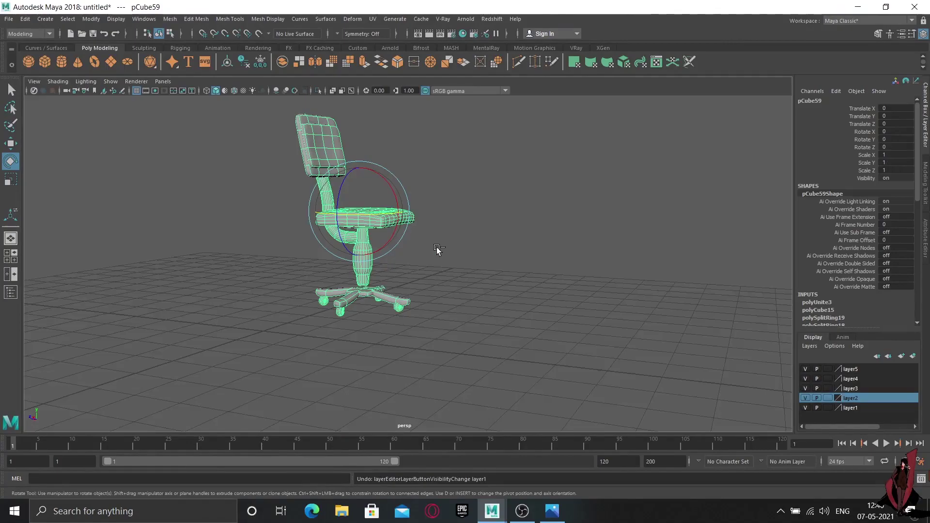
key(ctrl+z)
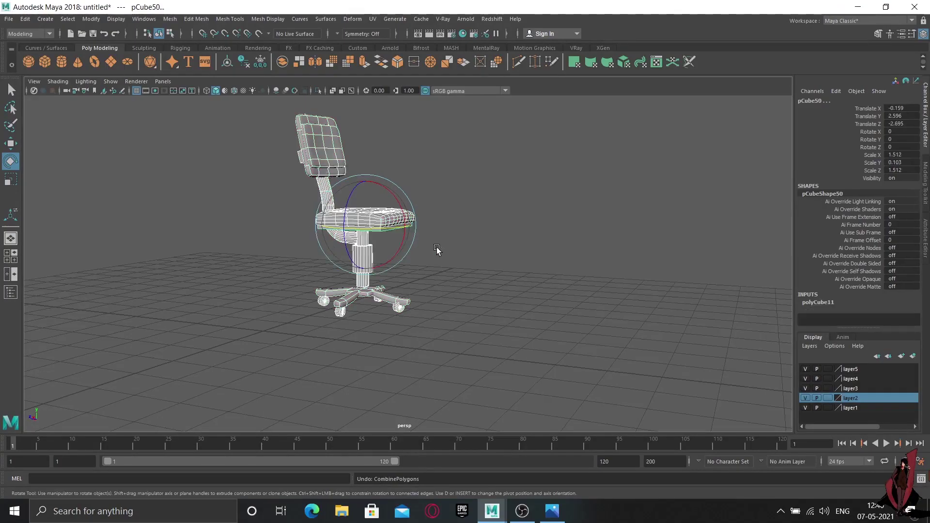
Marquee-select every part of the chair, with the backrest shown in smooth preview.
click(470, 244)
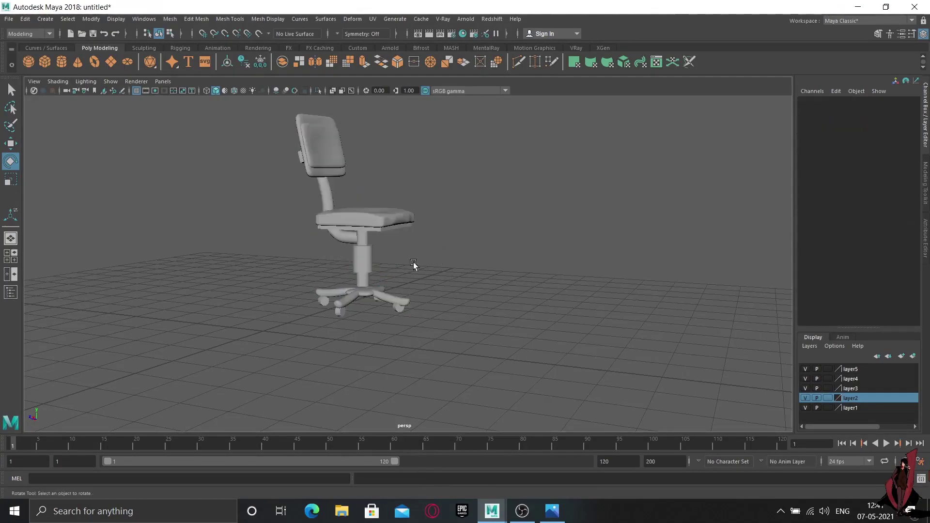
alt+drag(413, 265, 423, 259)
mouse_move(502, 119)
mouse_down()
mouse_move(300, 322)
mouse_move(325, 341)
mouse_up()
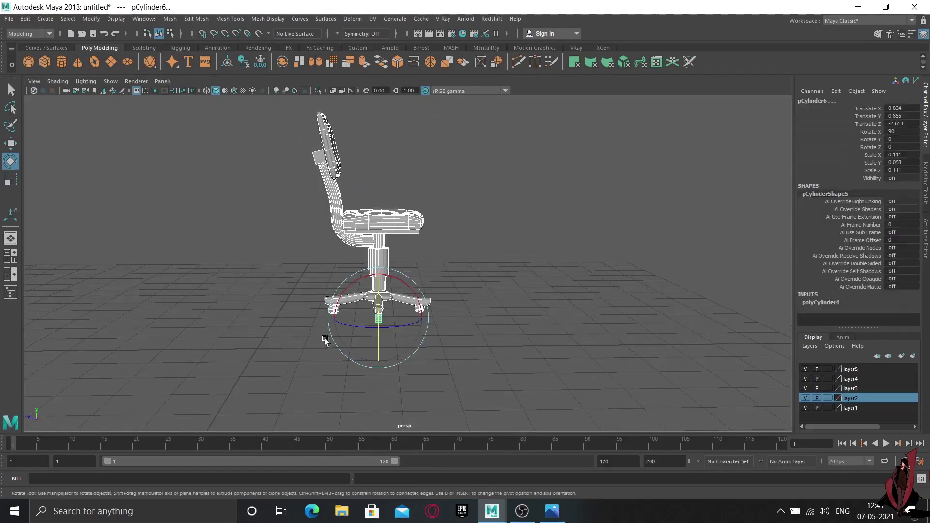
click(337, 203)
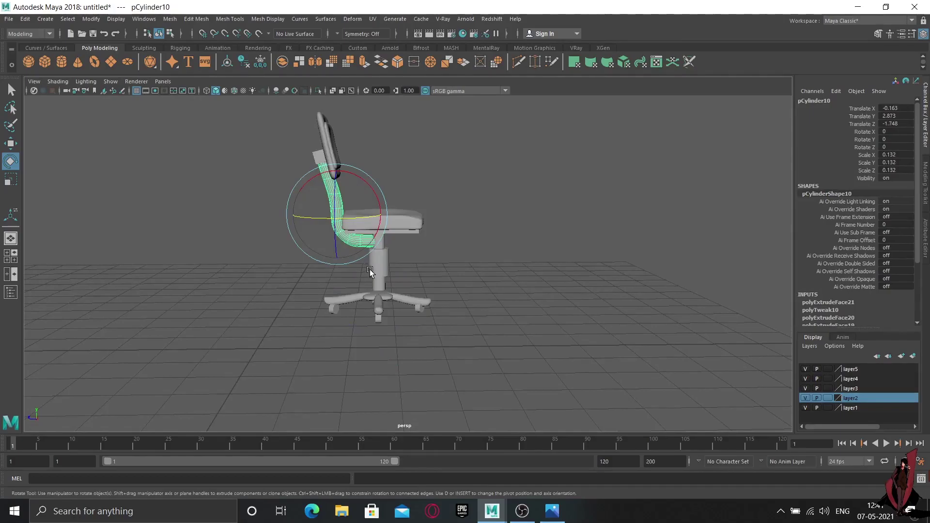
key(3)
click(448, 186)
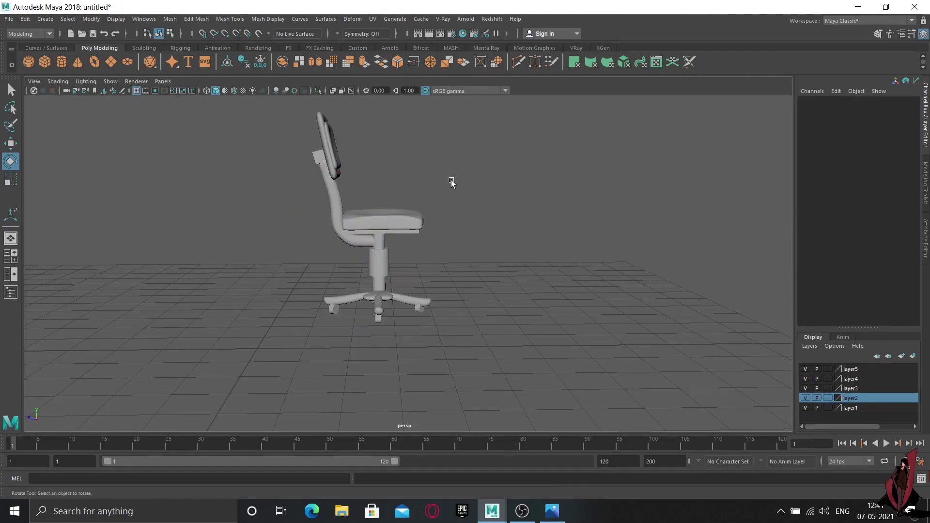
drag(471, 145, 322, 385)
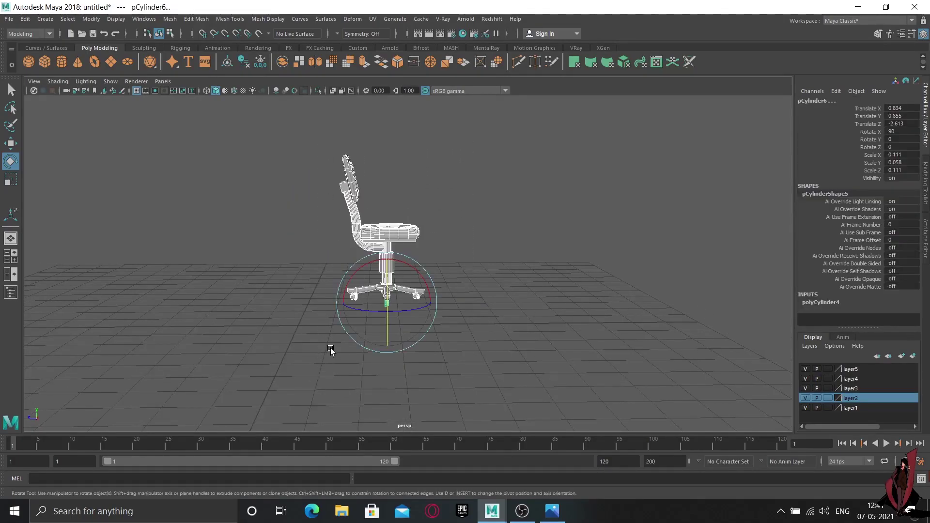
Group the parts with Ctrl+G, centre the group's pivot, and isolate the chair to check.
key(ctrl+g)
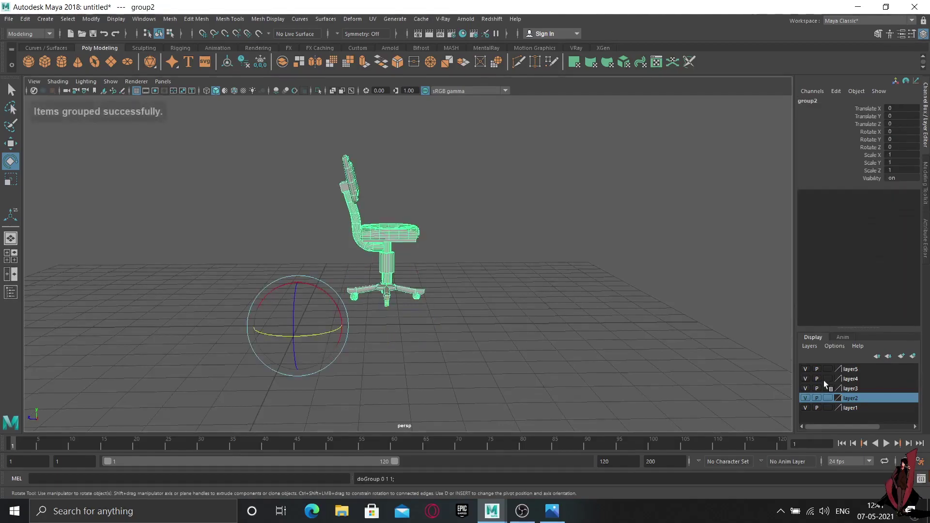
click(91, 19)
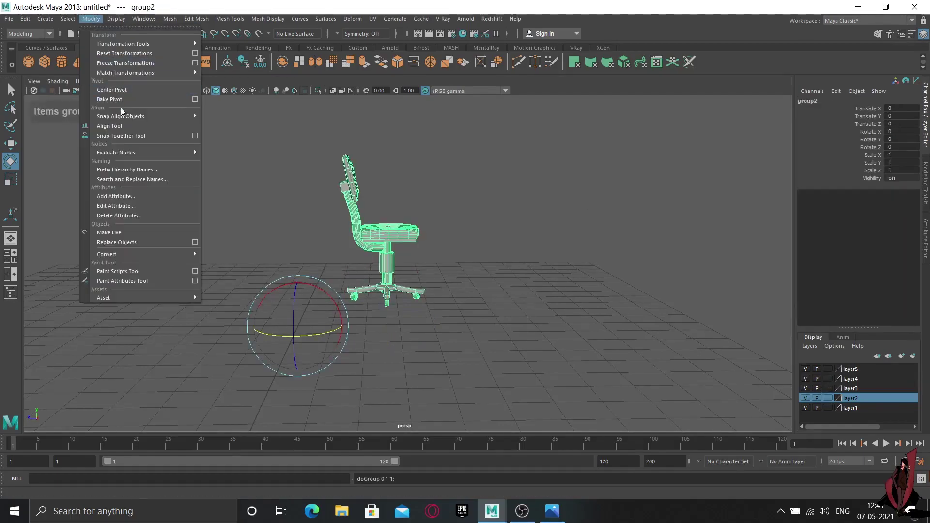
click(119, 92)
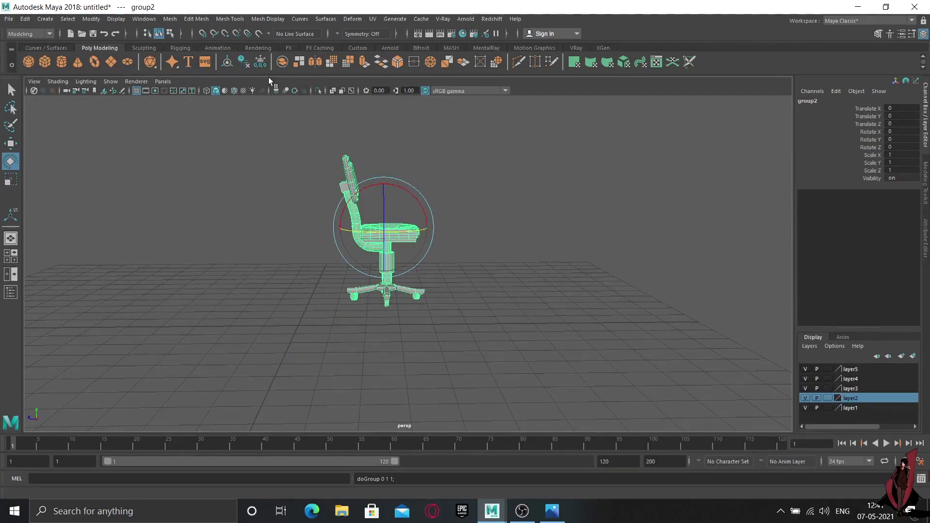
click(318, 91)
click(490, 172)
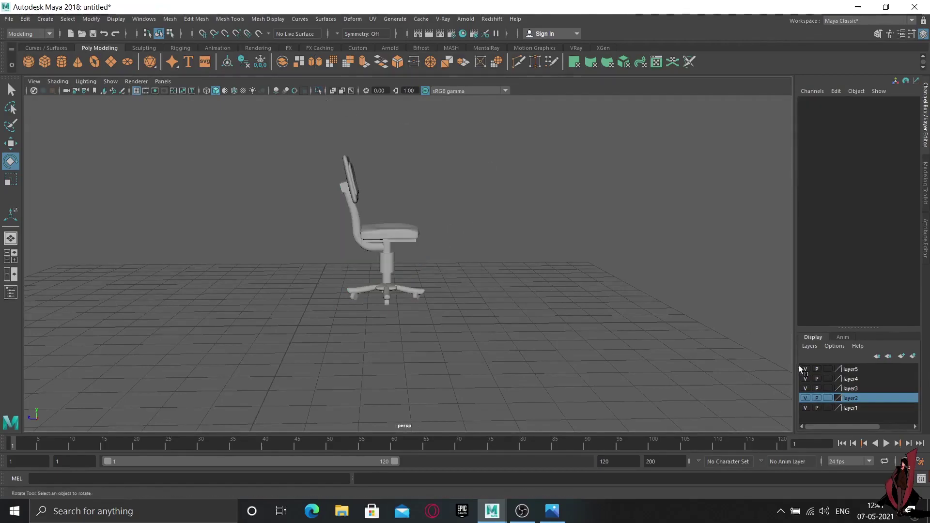
Move group2 beside the desk to X 4.511, Z -1.648, rotated 51.508° on Y.
key(ctrl+1)
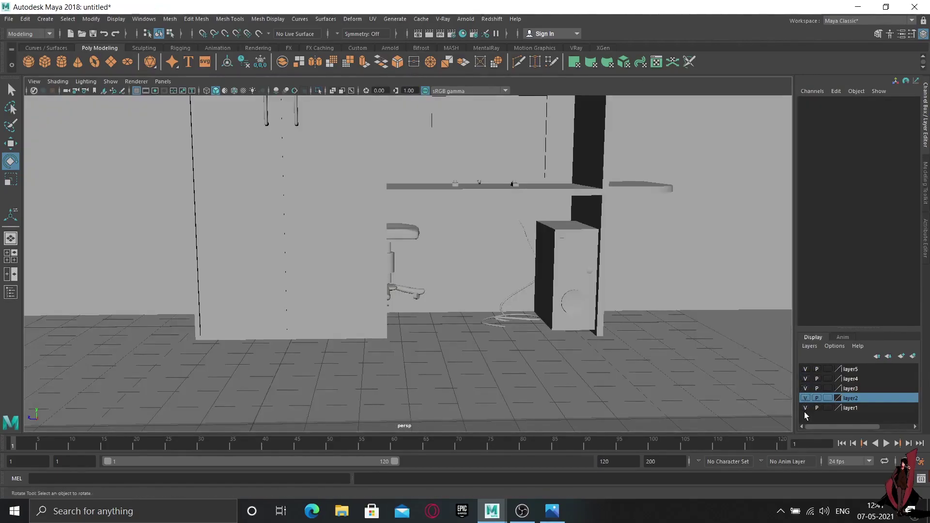
click(403, 232)
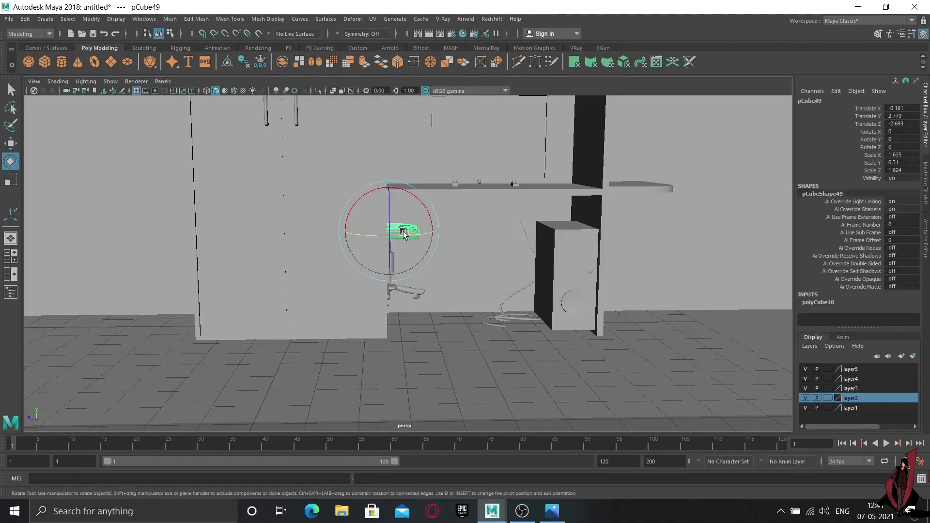
key(Up)
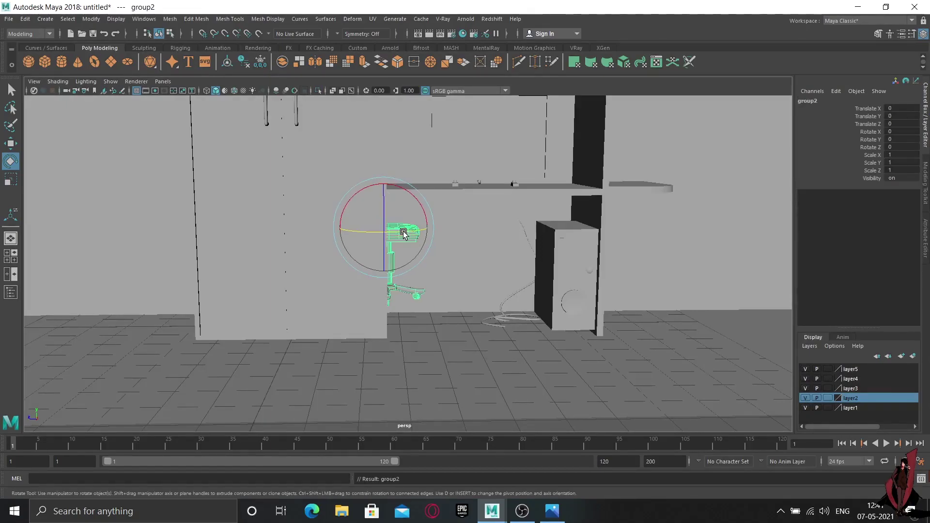
key(w)
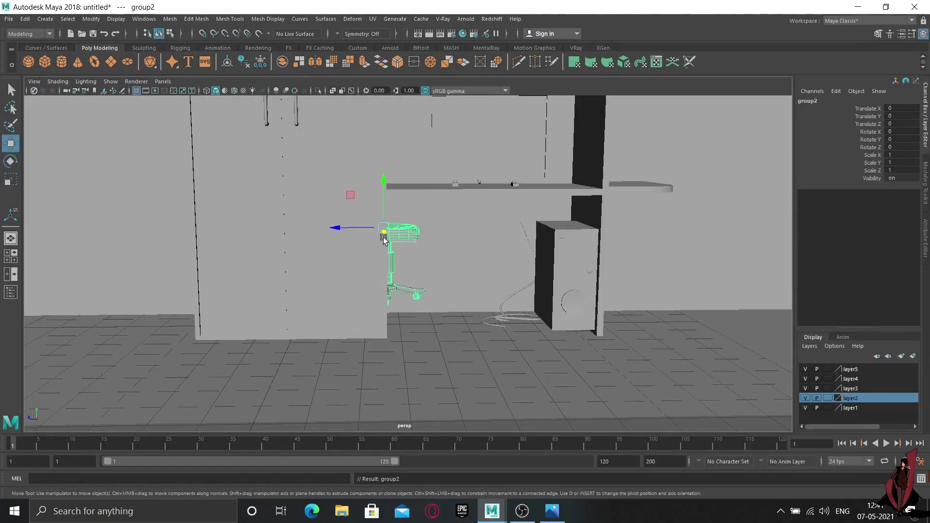
mouse_move(383, 238)
mouse_down()
mouse_move(387, 271)
mouse_move(454, 277)
mouse_move(369, 280)
mouse_up()
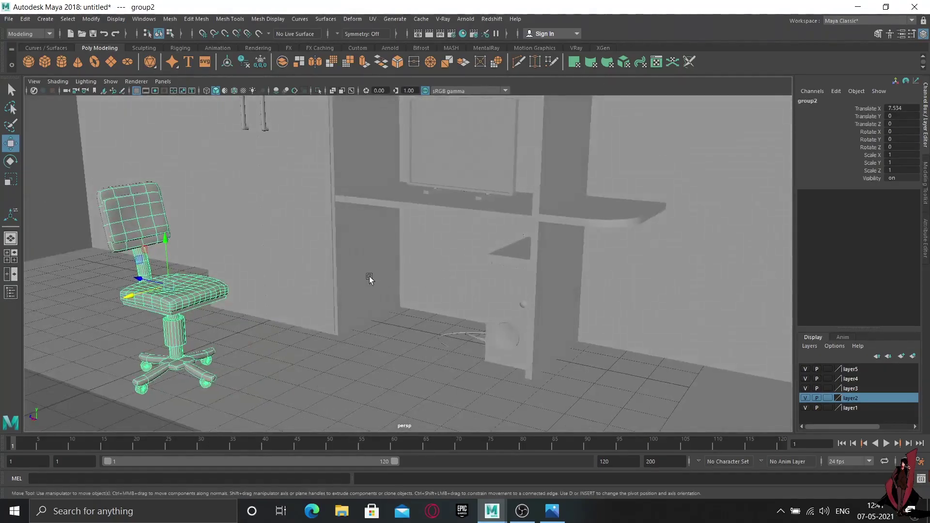
mouse_move(145, 281)
mouse_down()
mouse_move(272, 327)
mouse_move(266, 322)
mouse_up()
key(e)
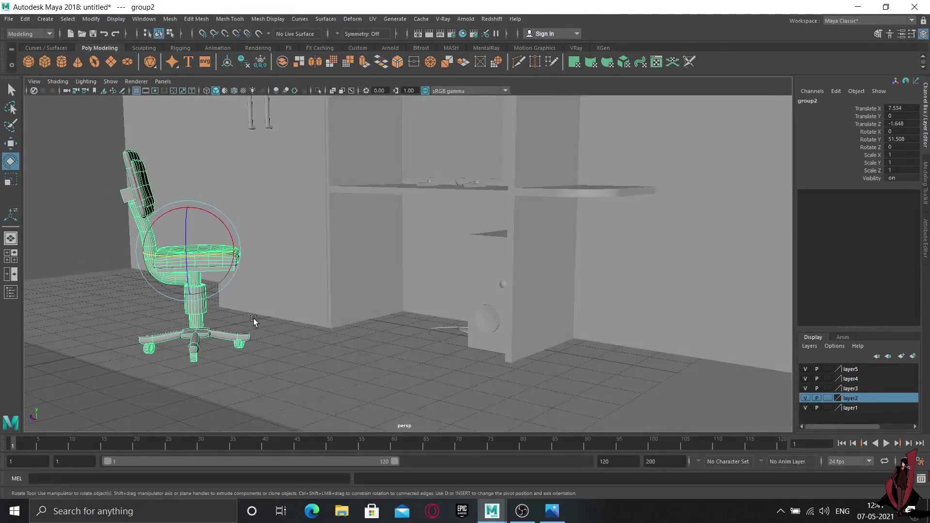
key(w)
drag(147, 260, 271, 276)
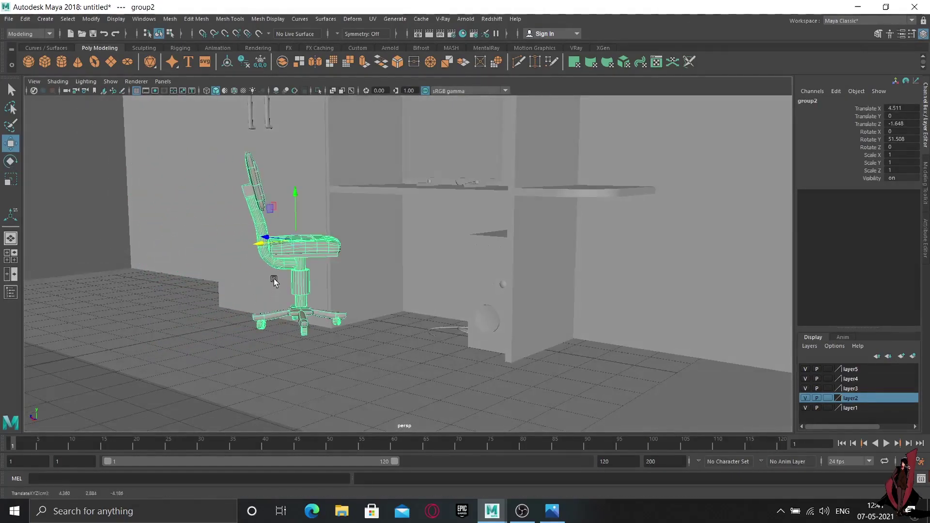
key(space)
key(space)
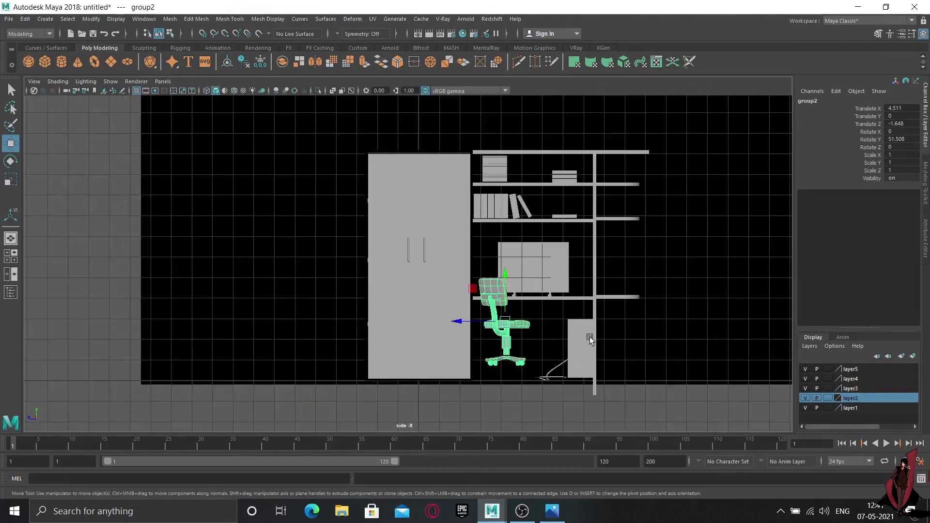
In the side view, scale group2 uniformly to 1.329 and set Translate Y to -0.069.
scroll(587, 336, up, 2)
scroll(527, 313, down, 1)
drag(506, 280, 507, 293)
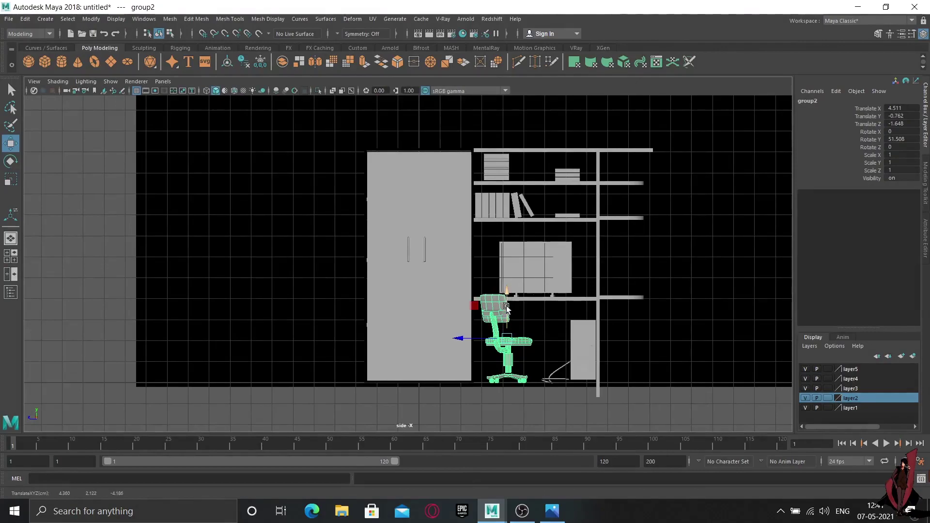
key(r)
drag(507, 339, 527, 342)
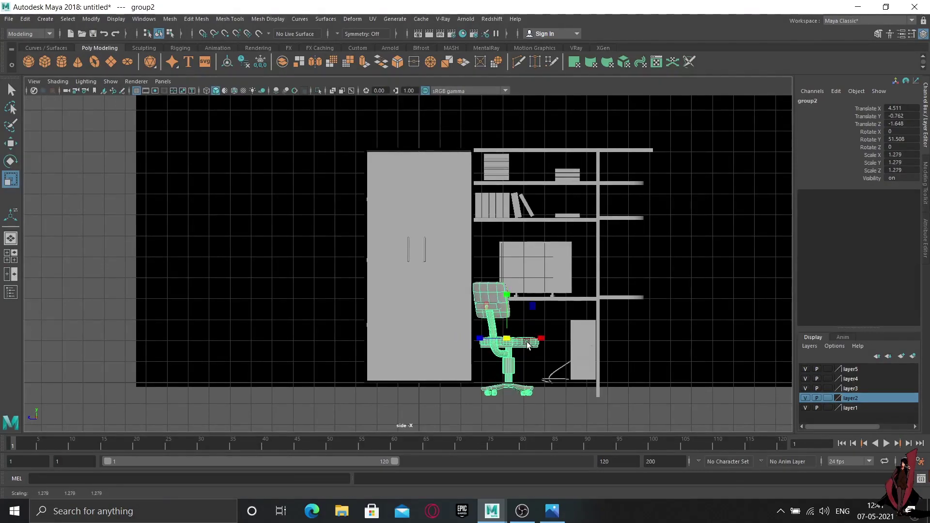
key(w)
drag(502, 288, 503, 276)
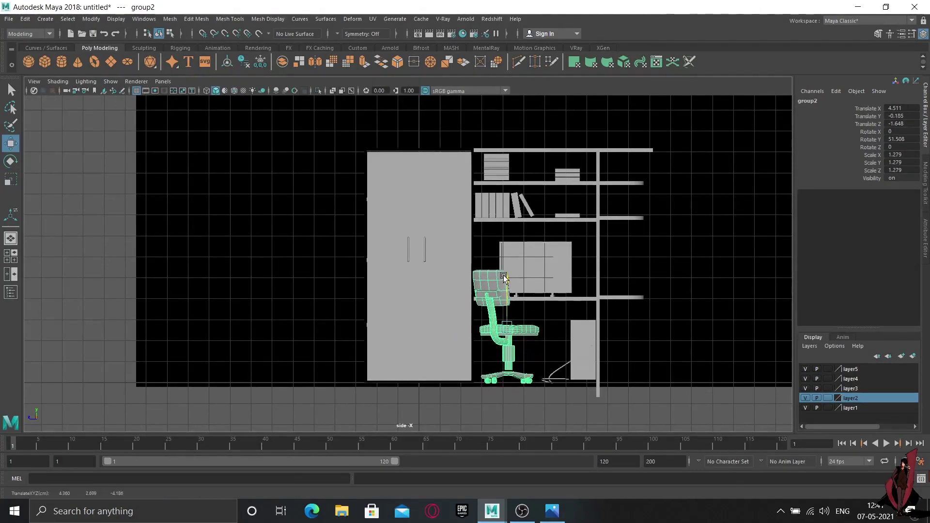
key(r)
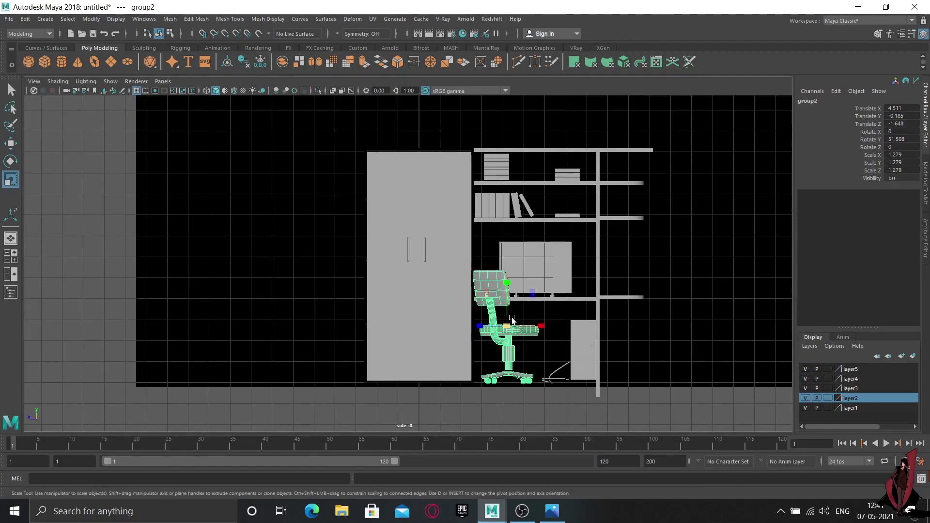
drag(511, 327, 513, 329)
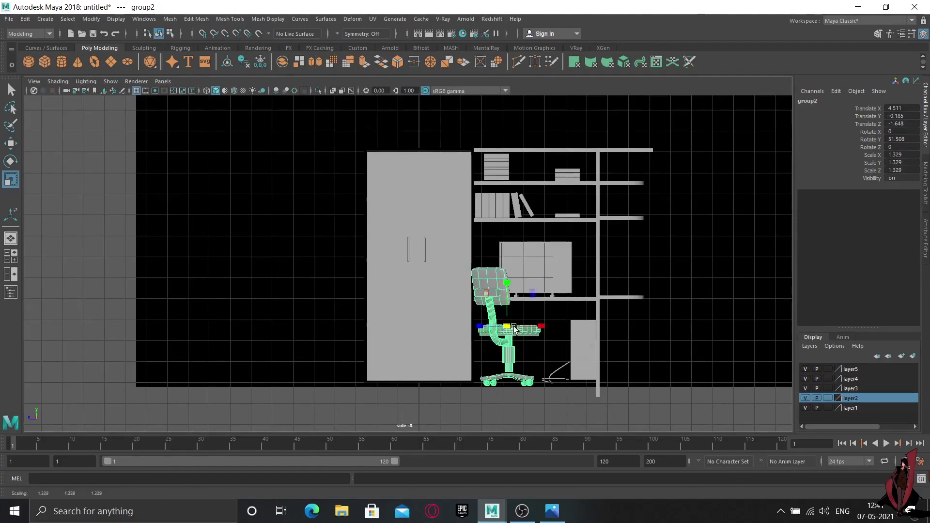
key(w)
drag(506, 277, 508, 279)
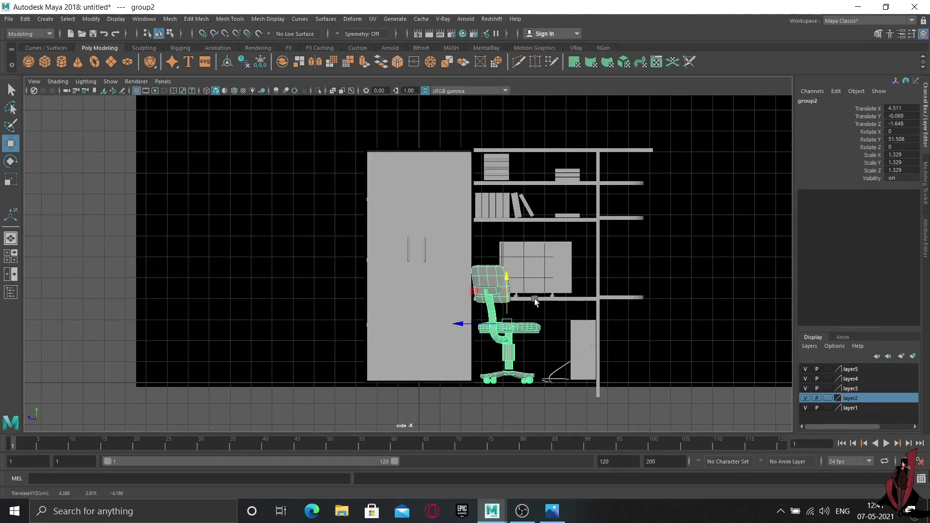
key(space)
key(space)
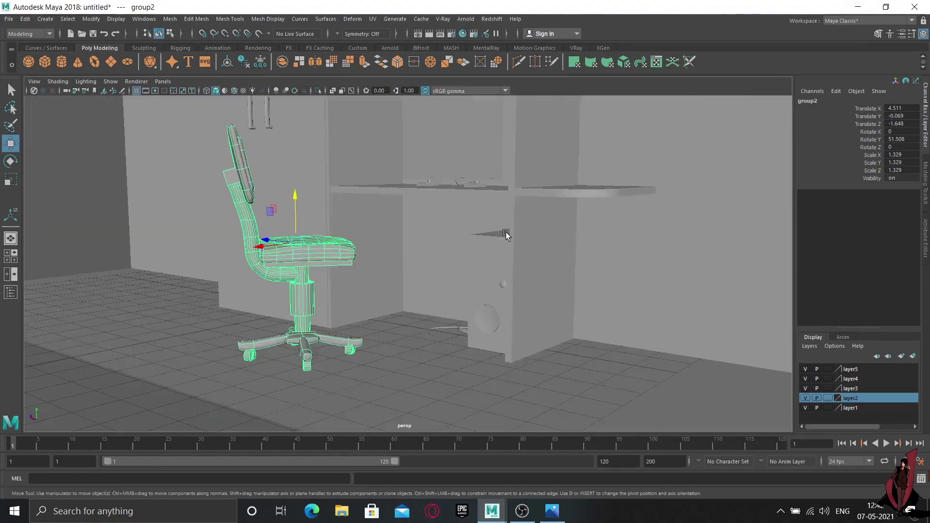
Select group2 and slide the chair along X in closer under the desk.
click(451, 301)
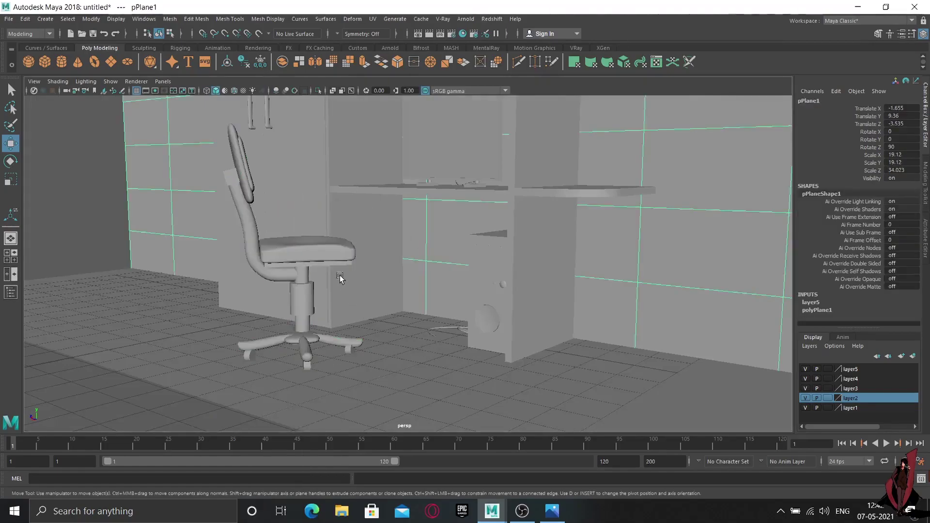
click(311, 261)
key(Up)
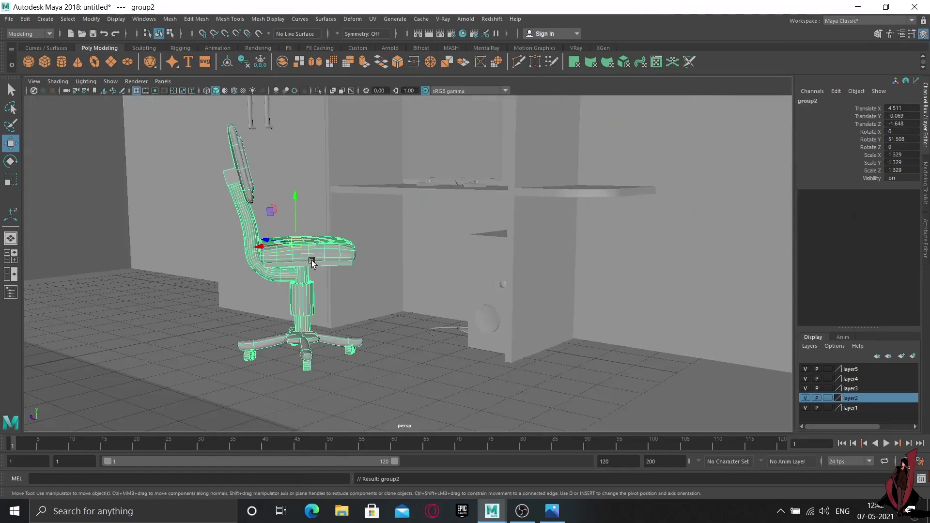
drag(261, 246, 315, 256)
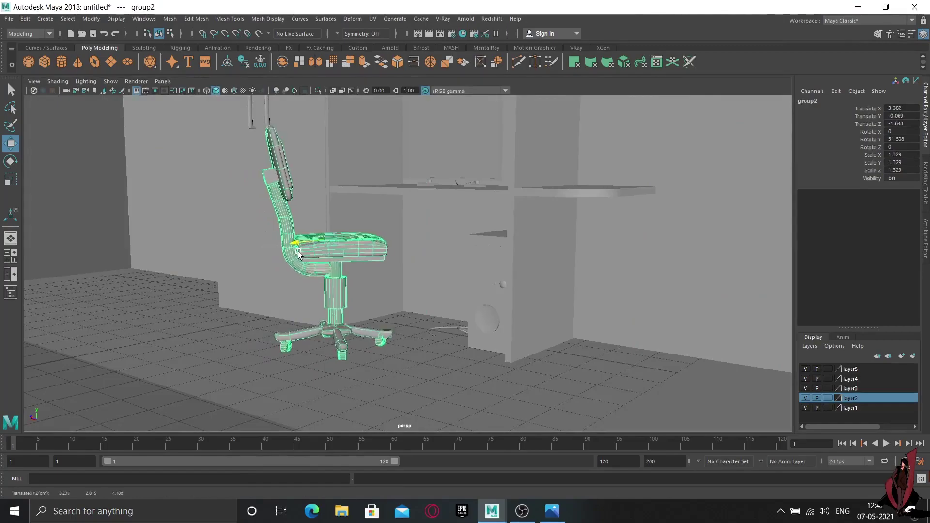
Select the PC tower case pSphere3 beside the chair and zoom in on the desk area.
click(467, 307)
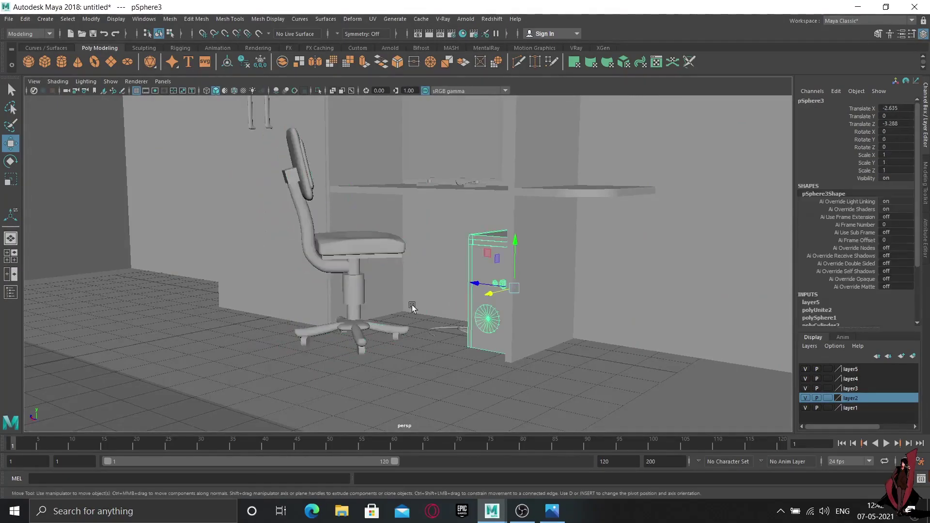
mouse_move(409, 308)
alt+mouse_down()
mouse_move(412, 324)
mouse_move(469, 321)
mouse_move(374, 335)
mouse_move(306, 364)
mouse_move(320, 376)
mouse_move(542, 407)
mouse_move(405, 372)
mouse_move(454, 374)
mouse_move(375, 364)
mouse_move(457, 375)
alt+mouse_up()
scroll(433, 365, up, 2)
scroll(433, 365, up, 2)
scroll(433, 365, up, 3)
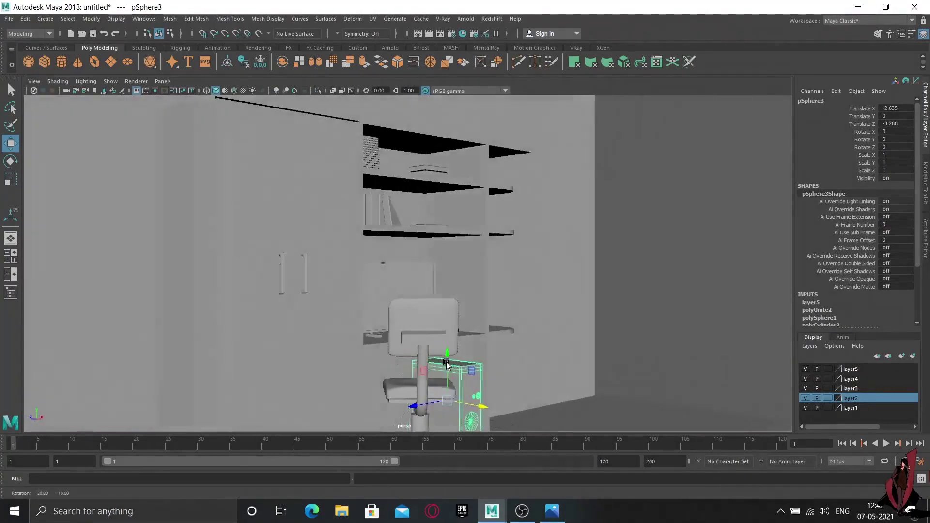
scroll(433, 365, up, 2)
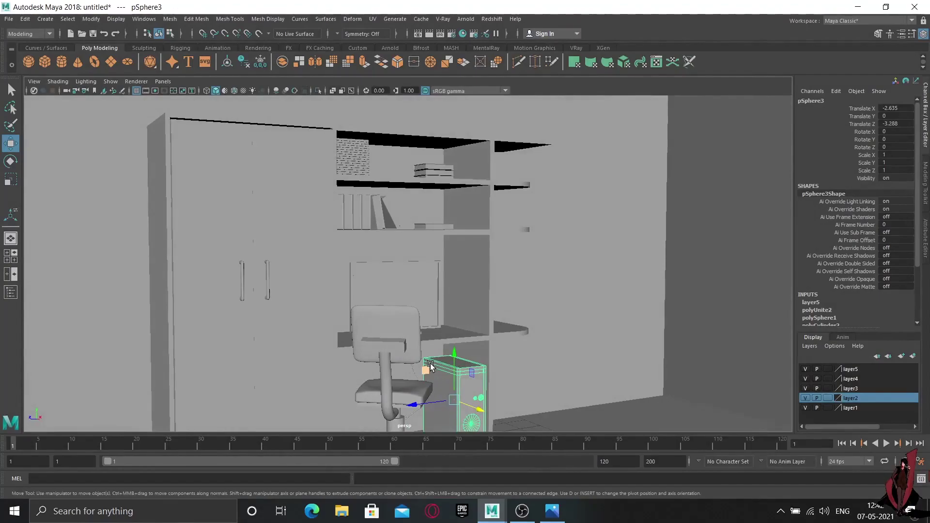